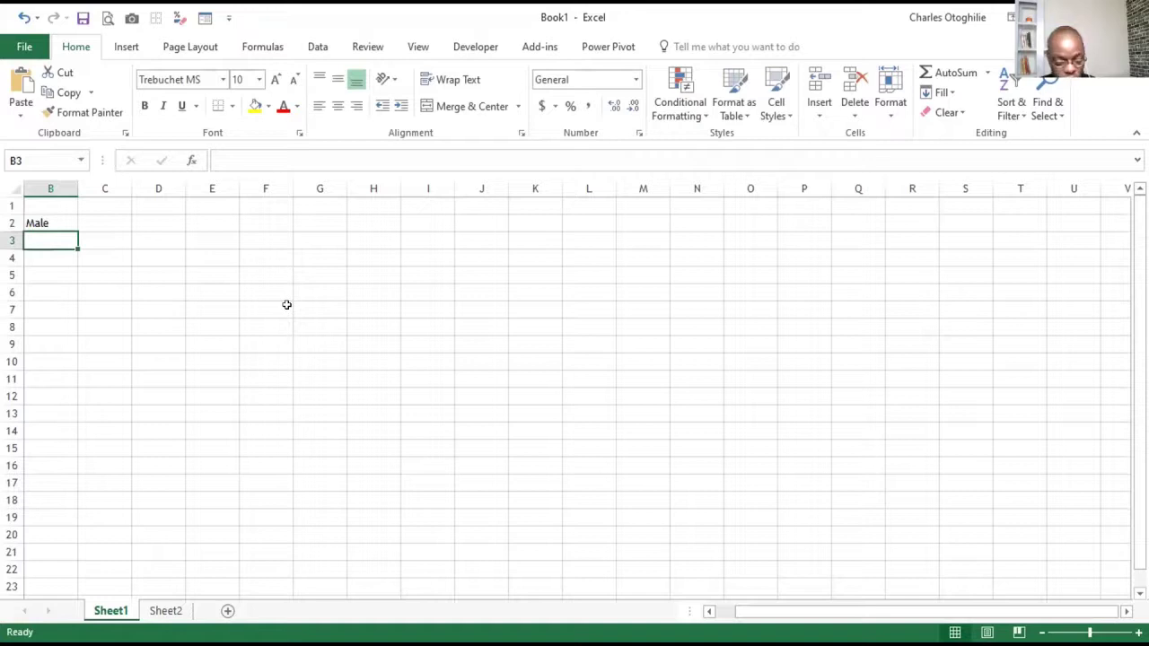
Enter the label "Females" in cell B3, directly below the "Male" label.
type("ma")
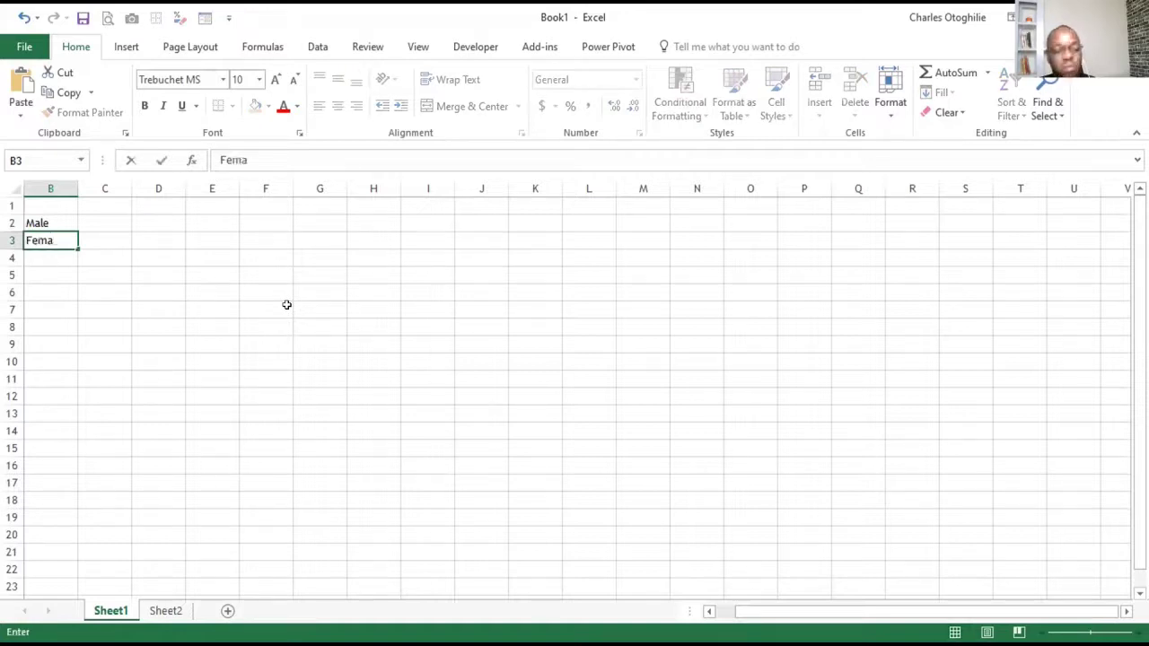
type("les")
key("Tab")
Enter 31 in C2 beside "Male" and 18 in C3 beside "Females".
key("Up")
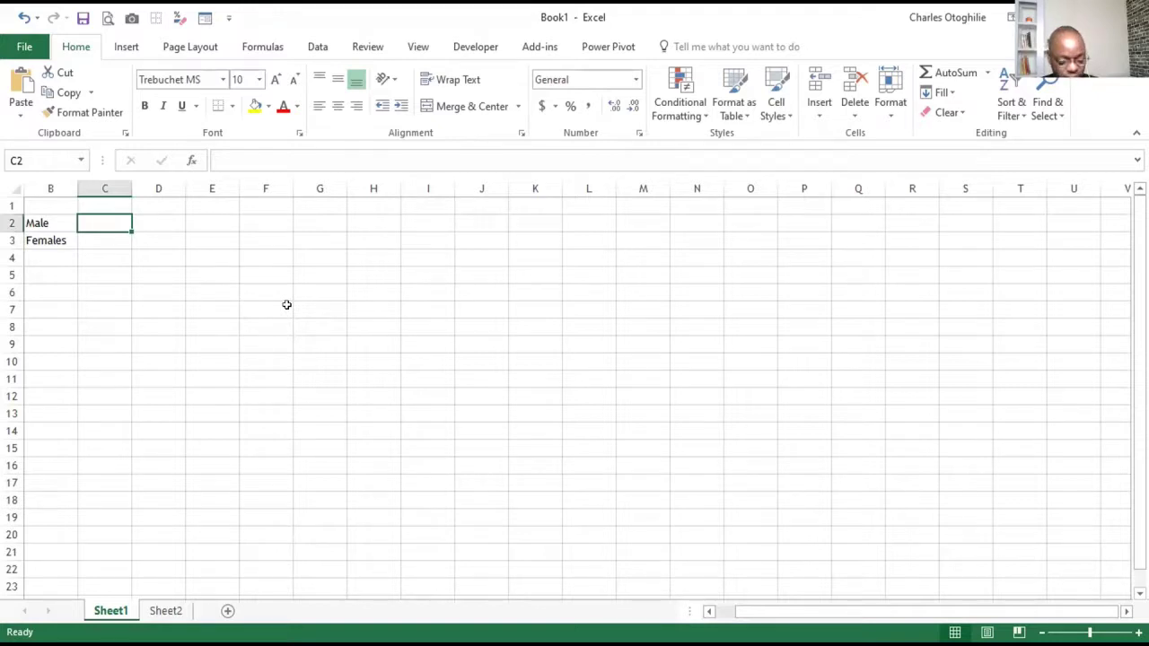
type("31")
key("Return")
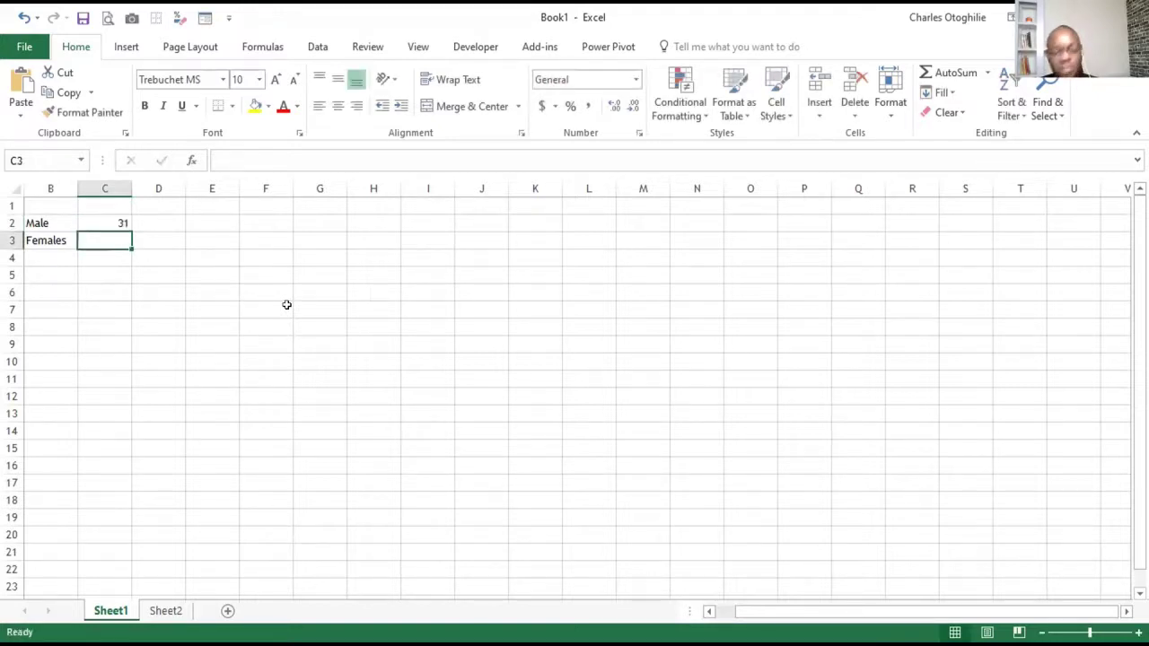
type("18")
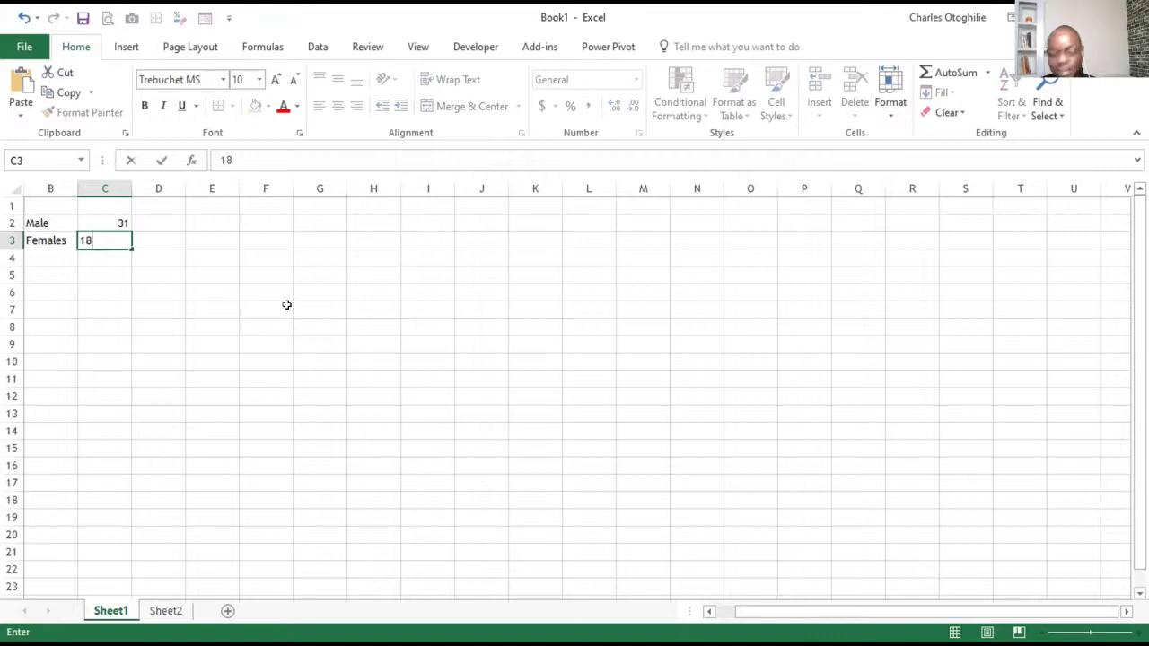
key("Return")
Enter the column headers "Counts" in C1 and "Gender" in B1.
key("Up")
key("Up")
key("Up")
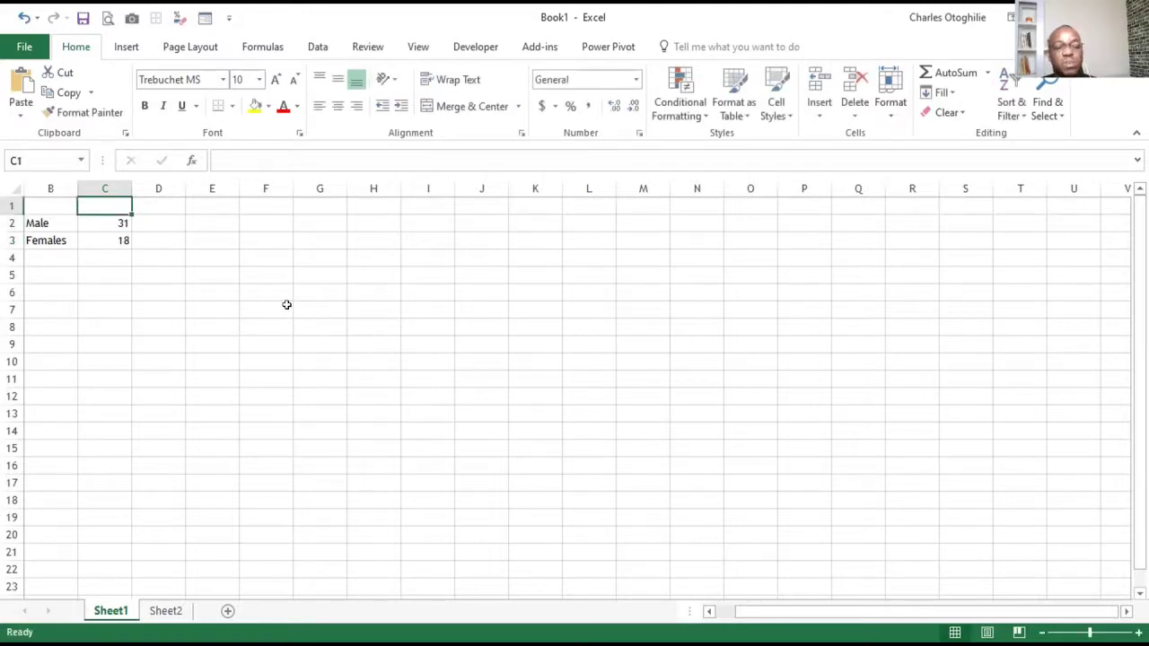
type("Counts")
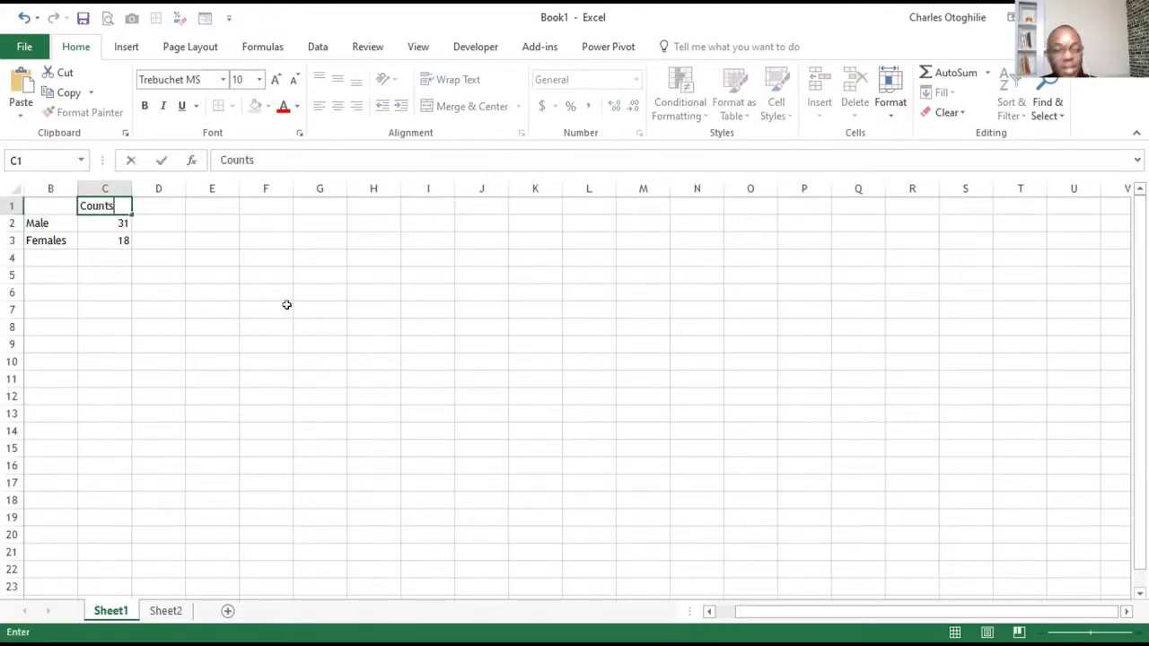
key("Return")
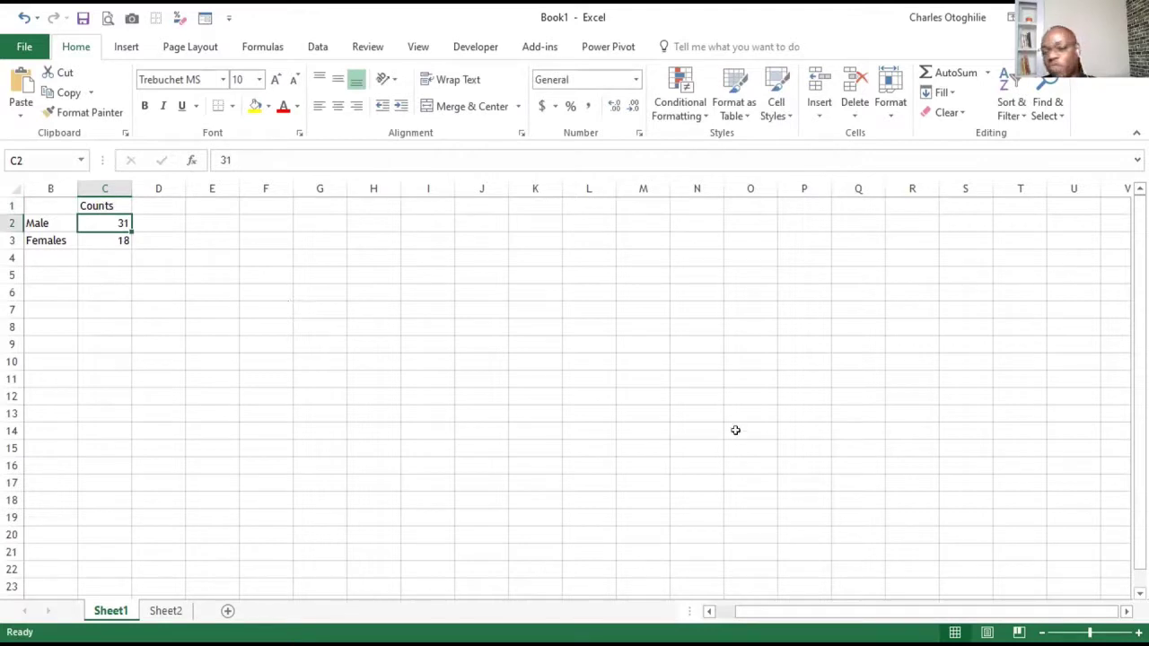
left_click(221, 321)
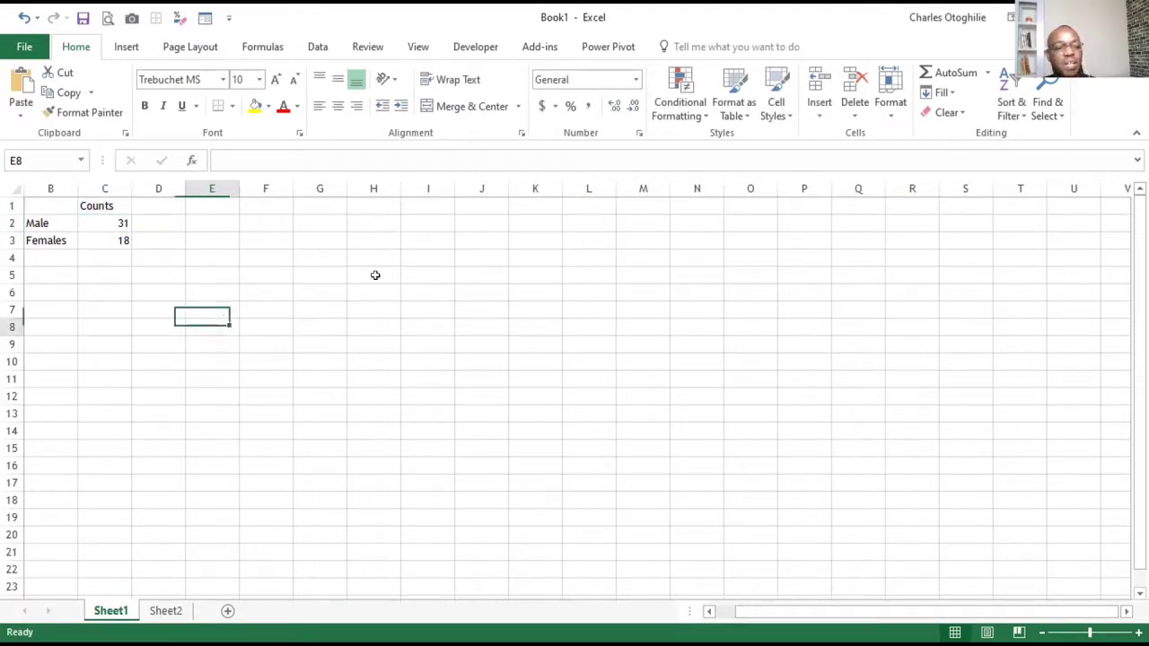
left_click(58, 206)
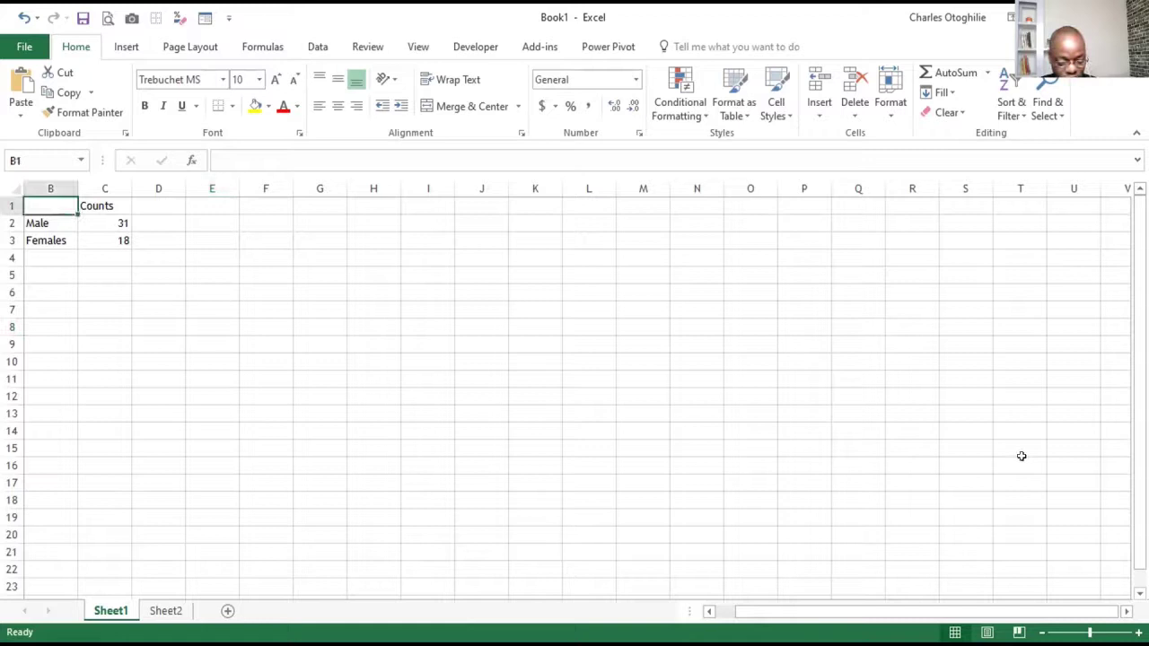
type("Gender")
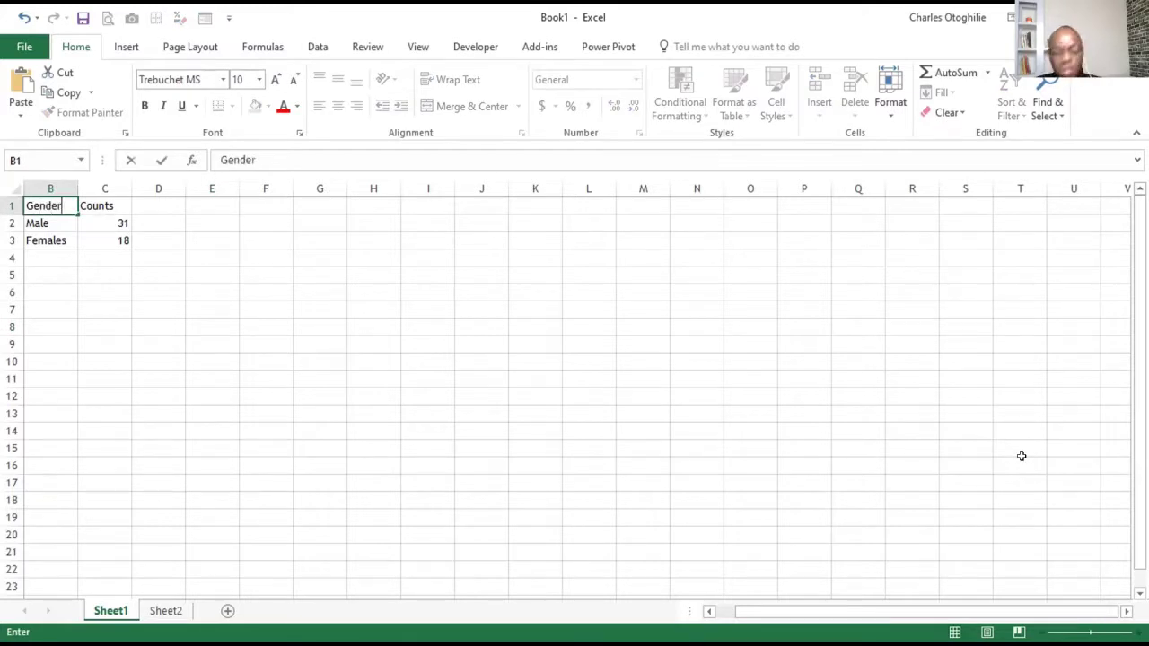
key("Return")
Make the header cells B1:C1 bold.
key("Up")
key("shift+Right")
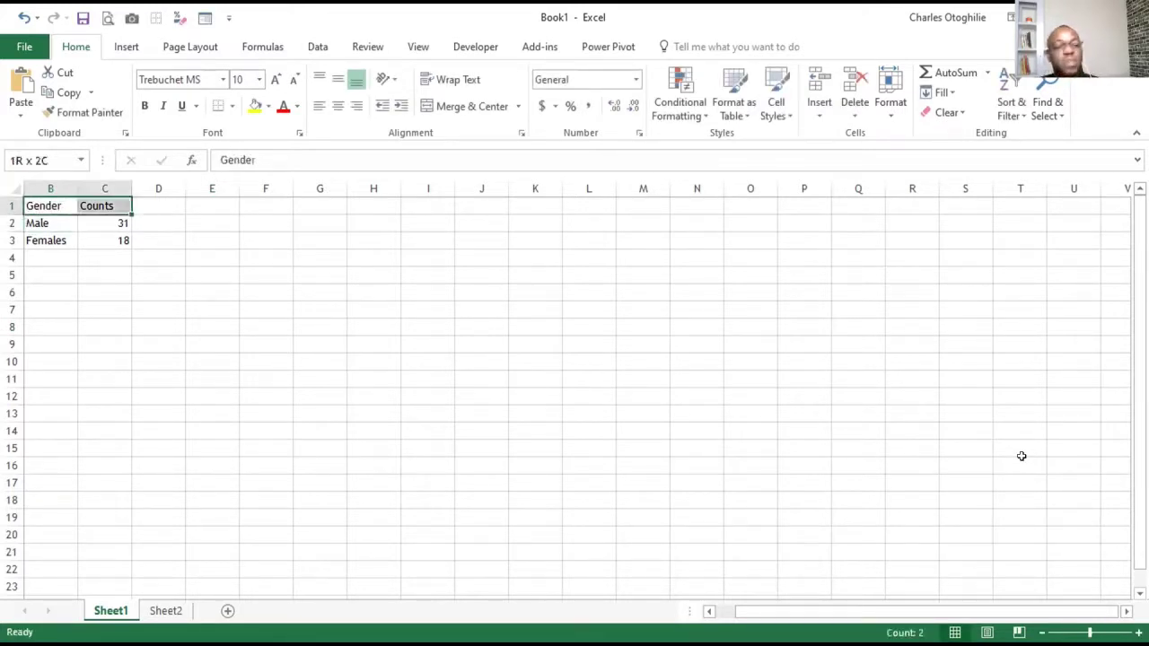
key("ctrl+b")
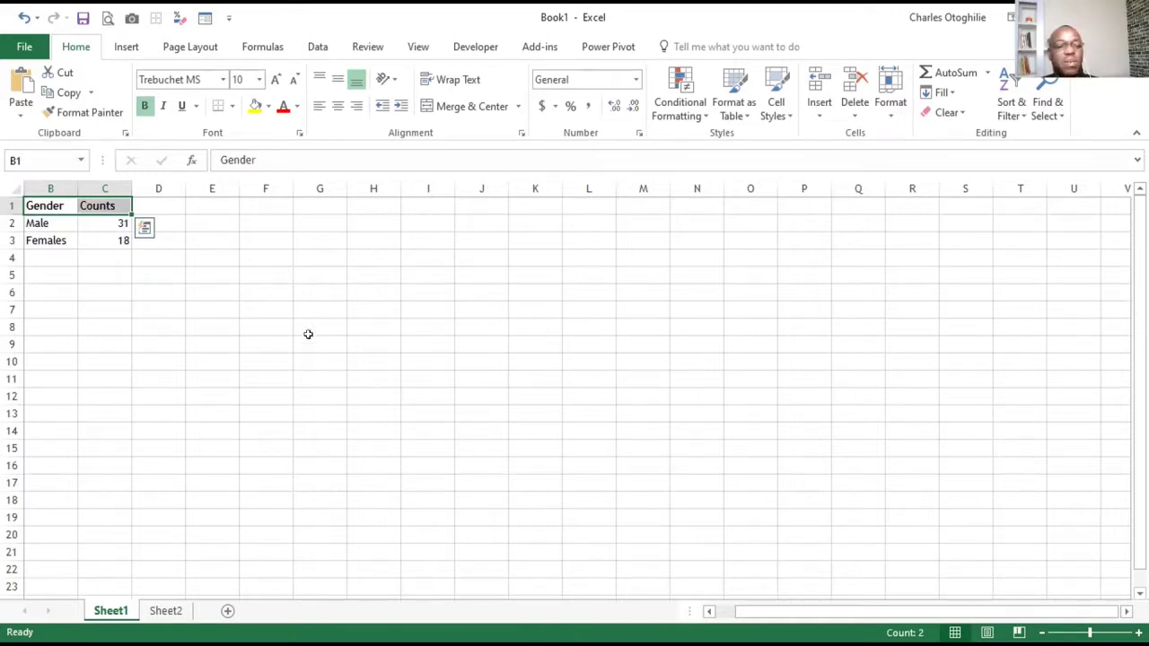
left_click(218, 346)
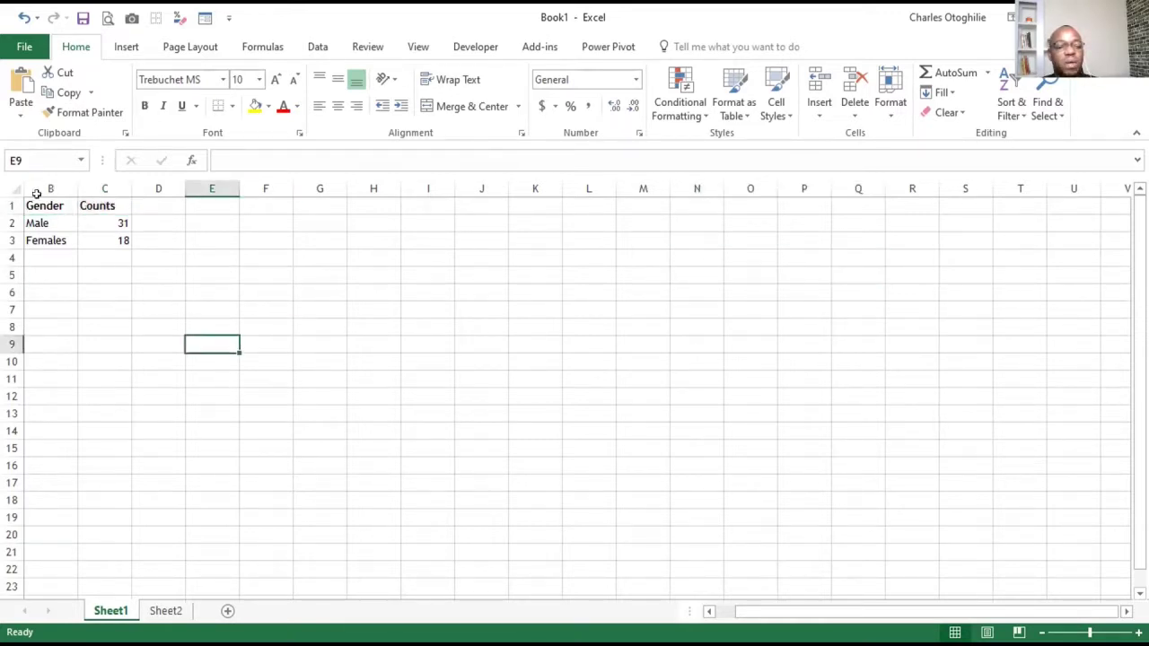
Insert a 2-D clustered column chart from the gender table in B1:C3.
left_click_drag(36, 194, 112, 241)
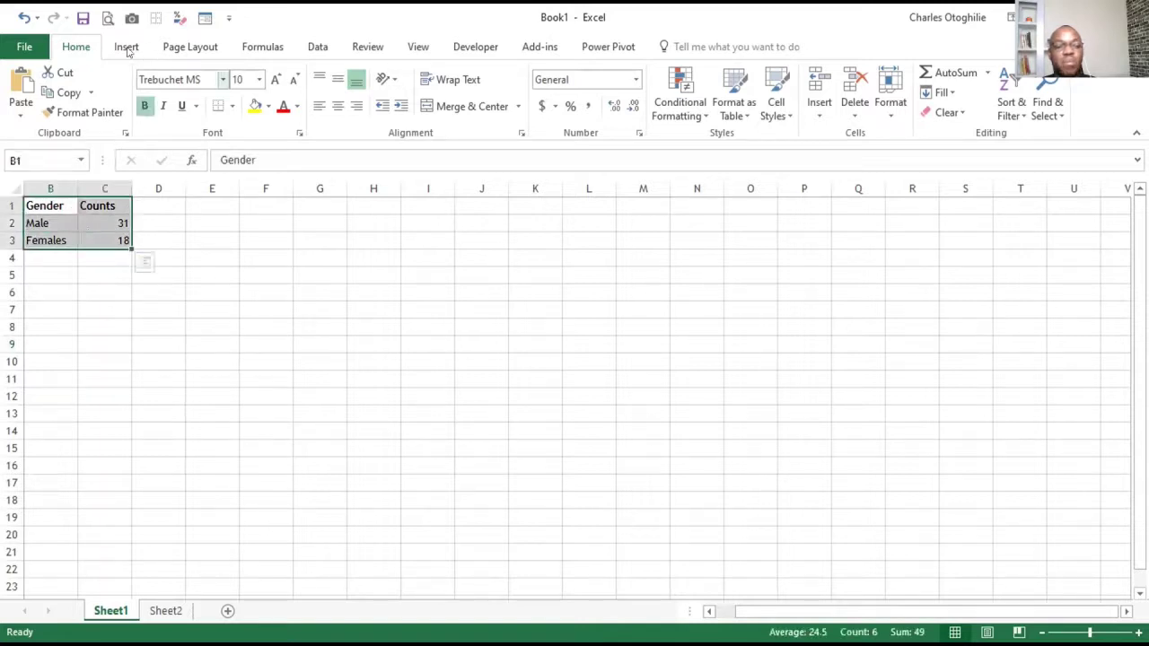
left_click(126, 46)
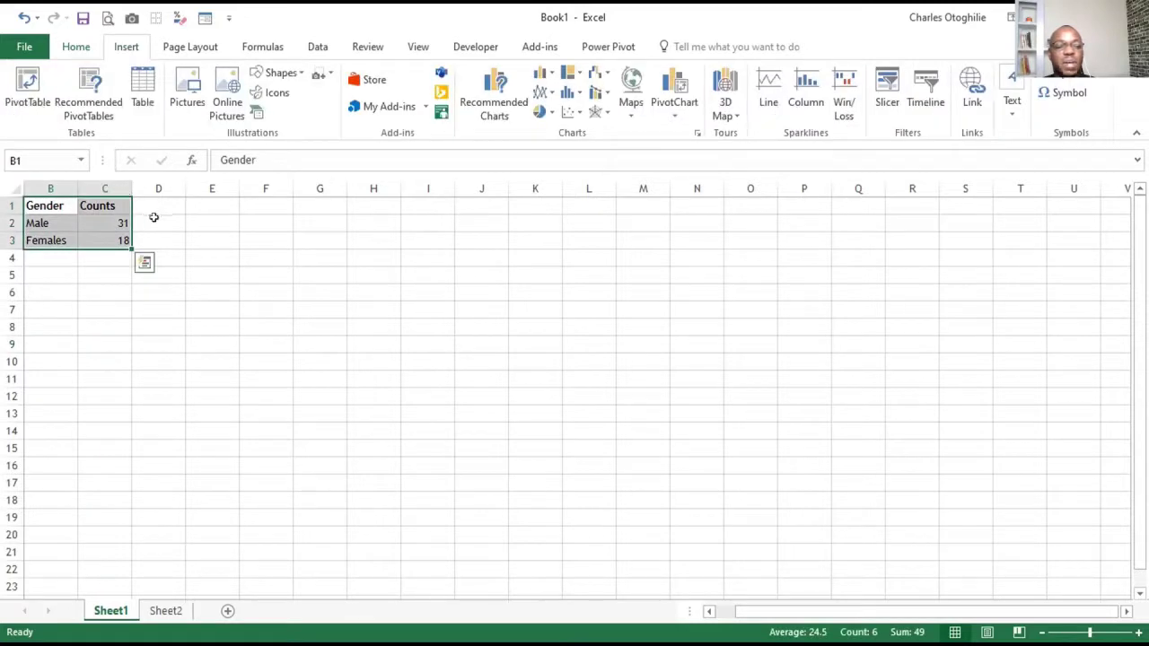
left_click(52, 222)
left_click_drag(36, 203, 100, 230)
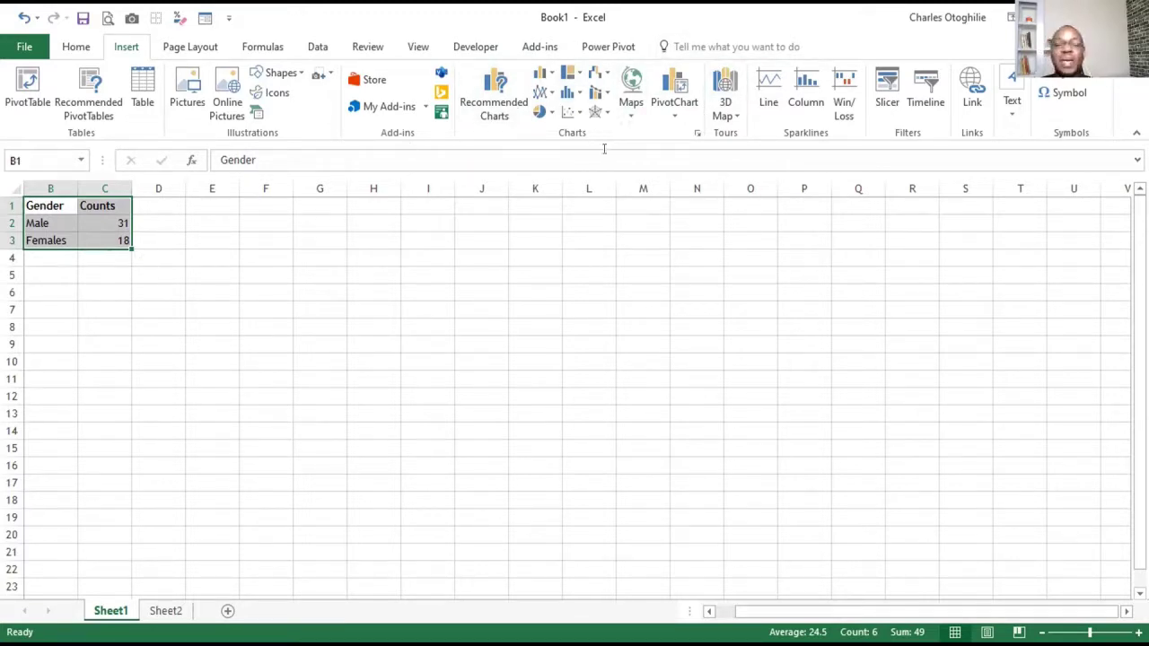
left_click(544, 72)
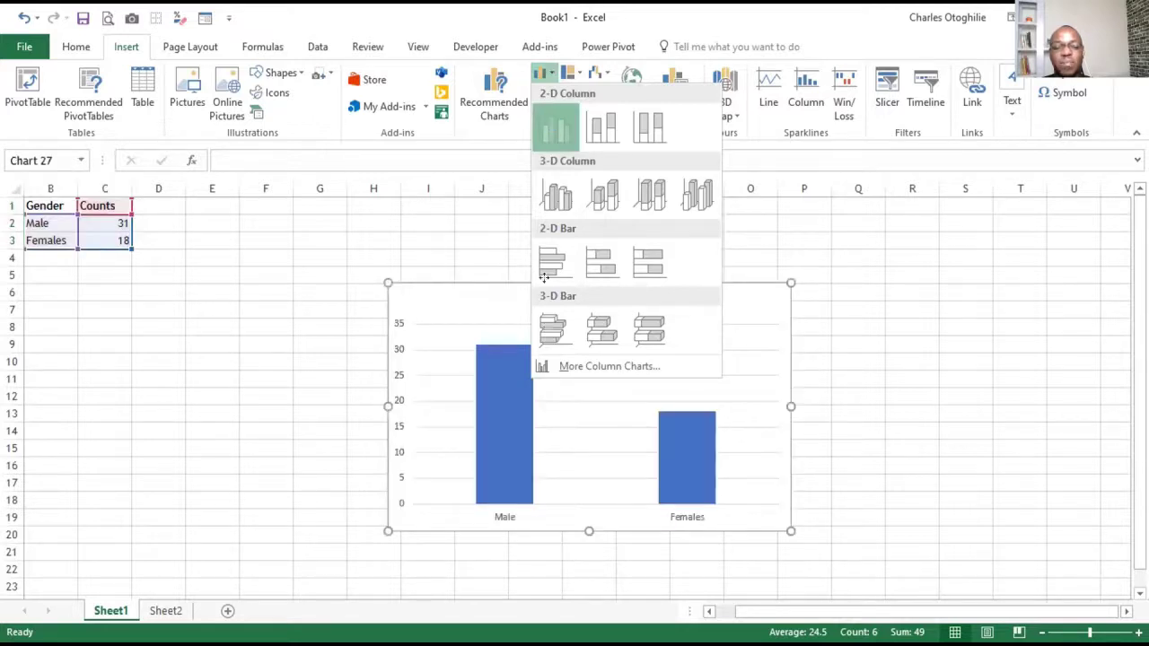
left_click(556, 126)
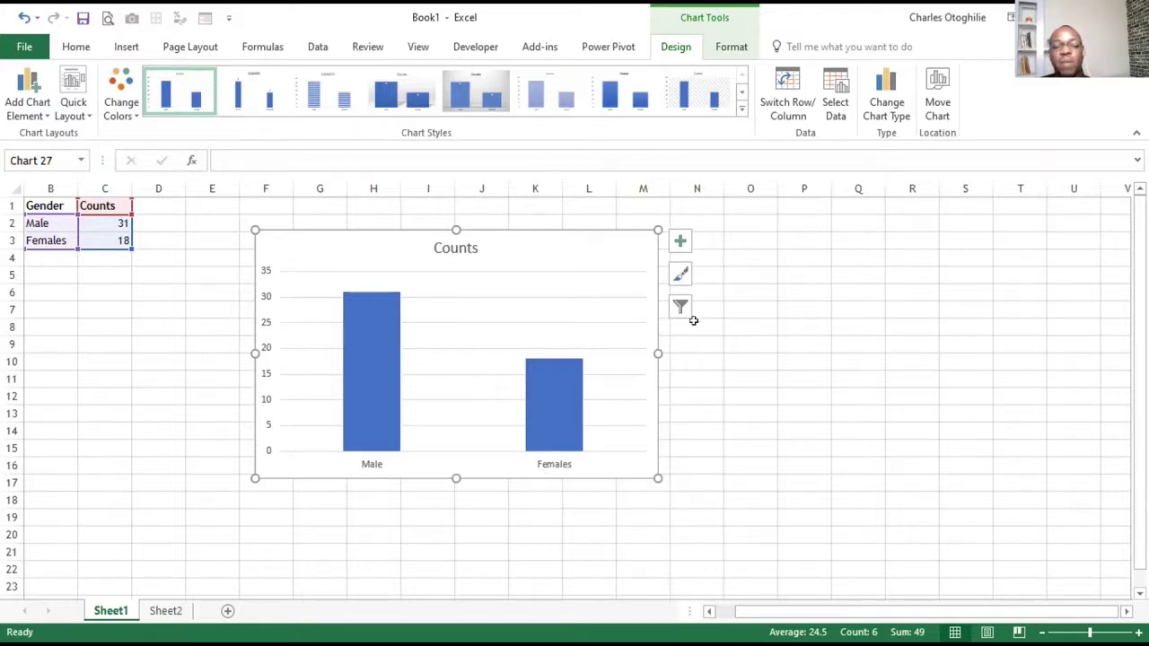
left_click(723, 298)
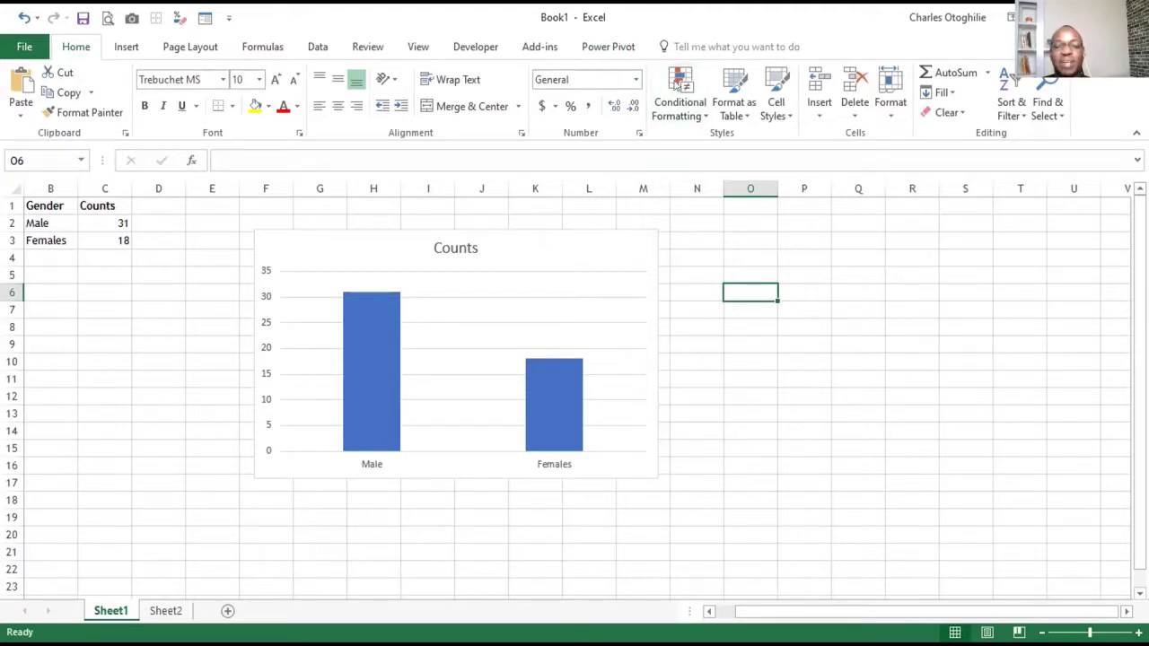
Examine the design and formatting tools available for the column chart, including the full gallery of chart styles.
left_click(645, 267)
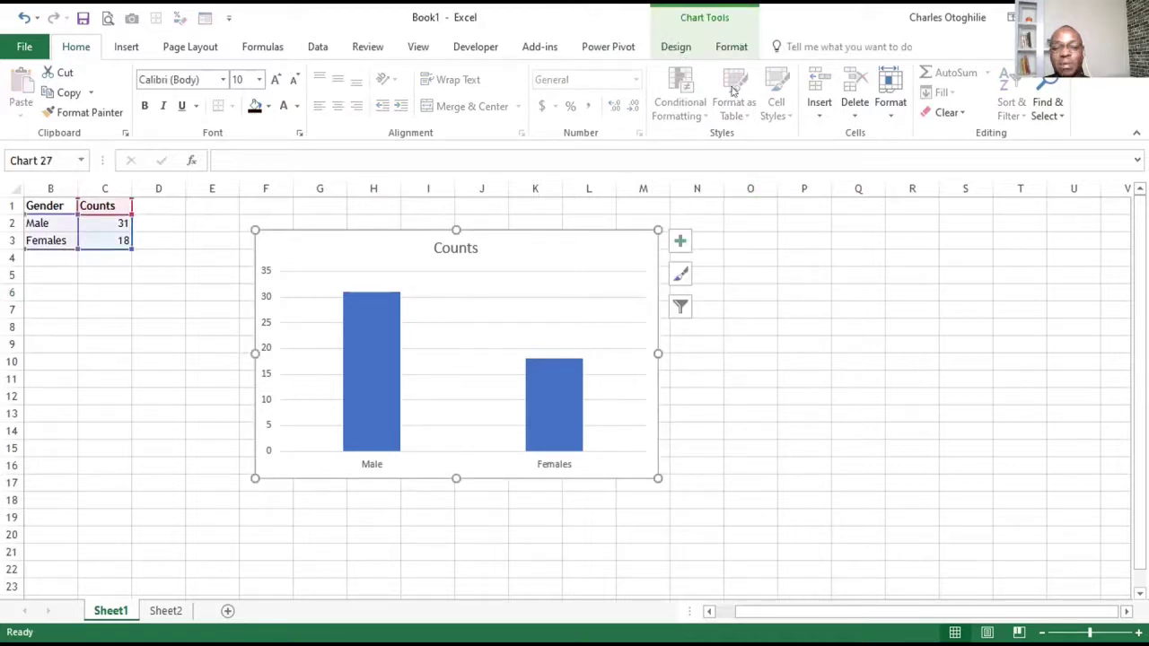
left_click(729, 289)
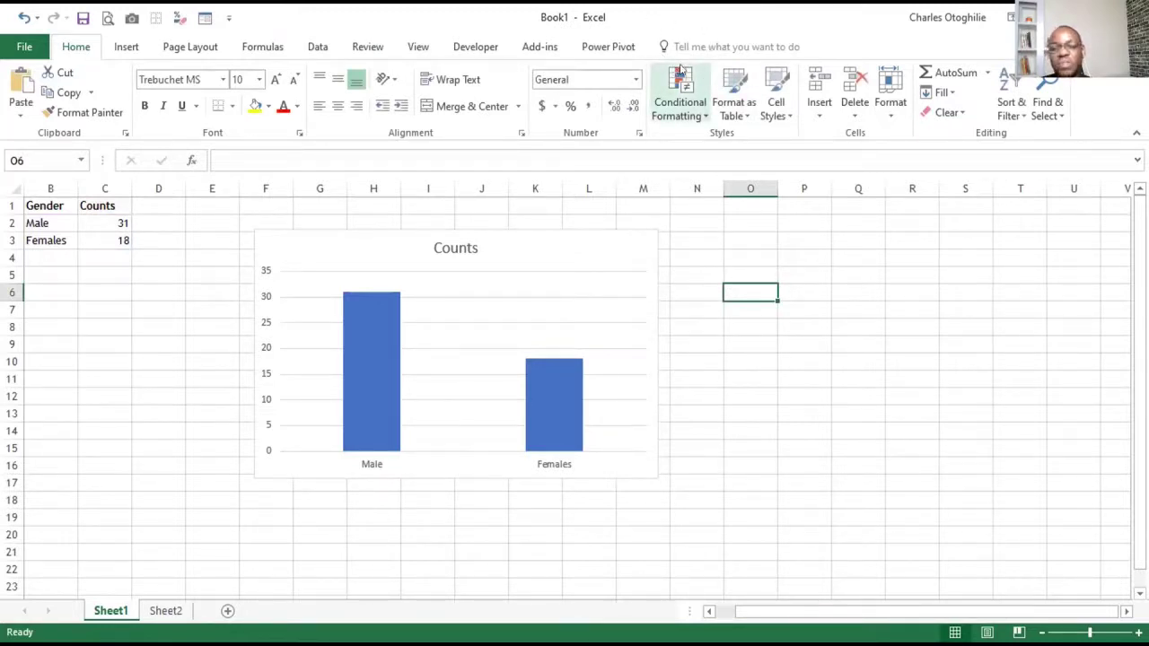
left_click(650, 296)
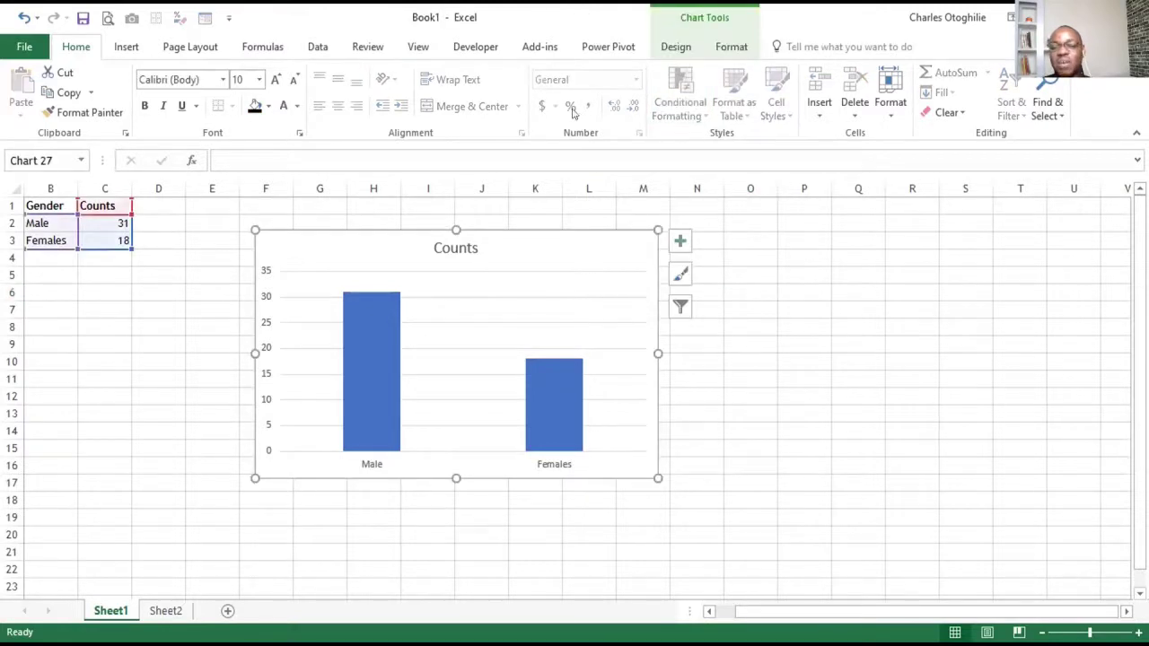
left_click(675, 47)
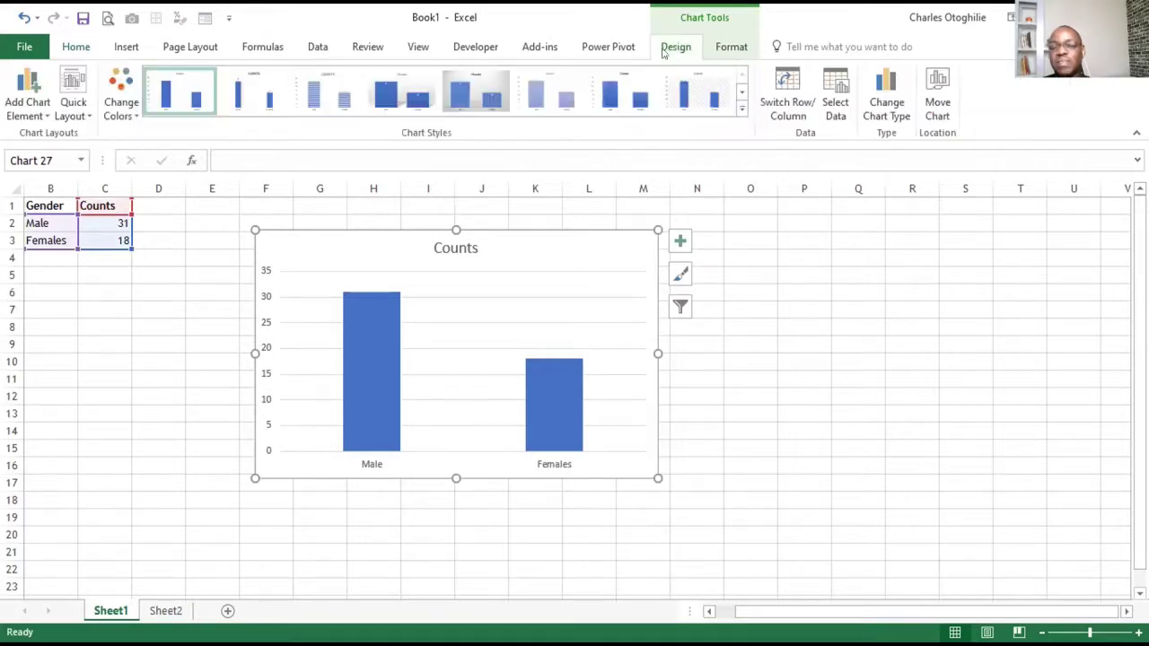
left_click(732, 46)
left_click(676, 46)
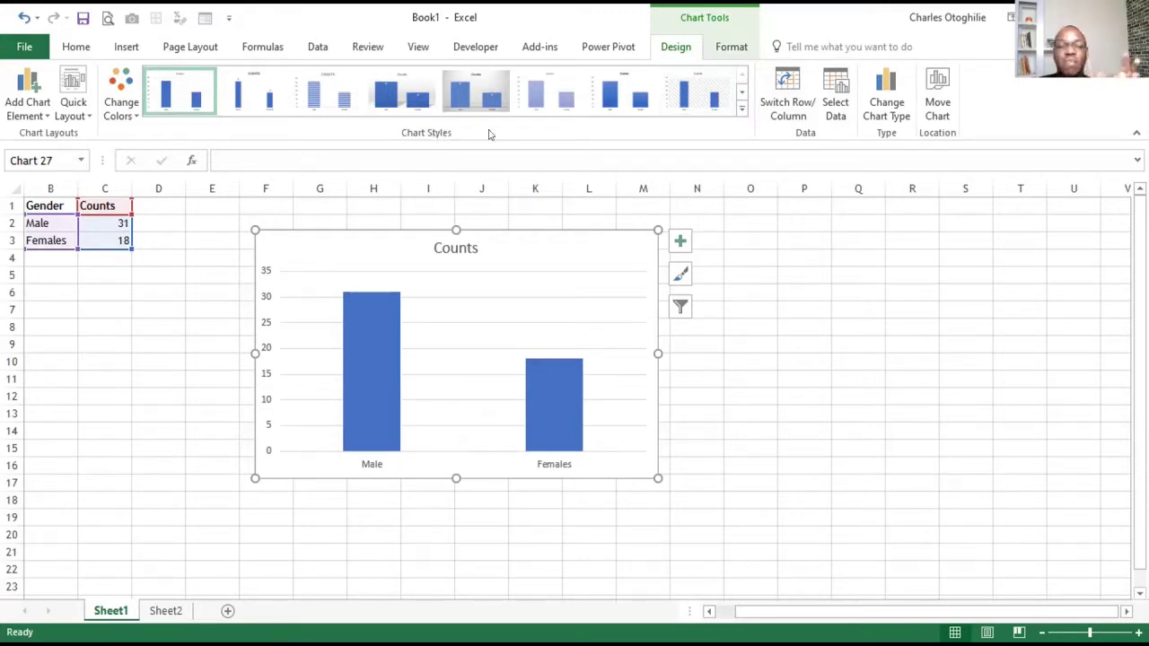
left_click(742, 108)
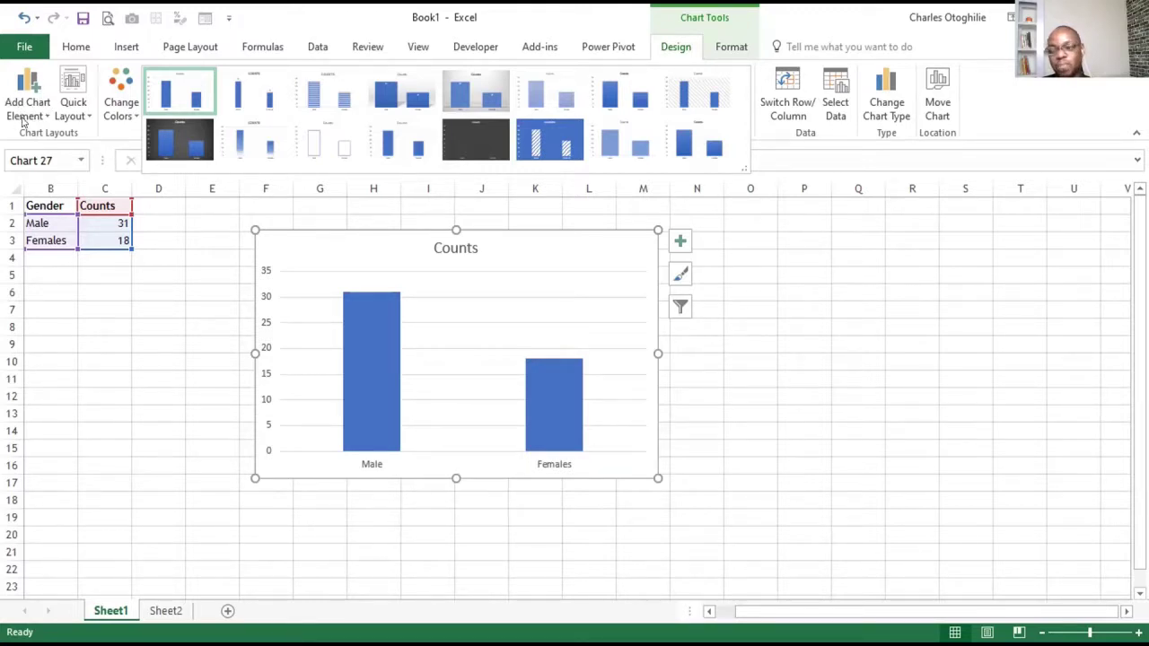
left_click(790, 379)
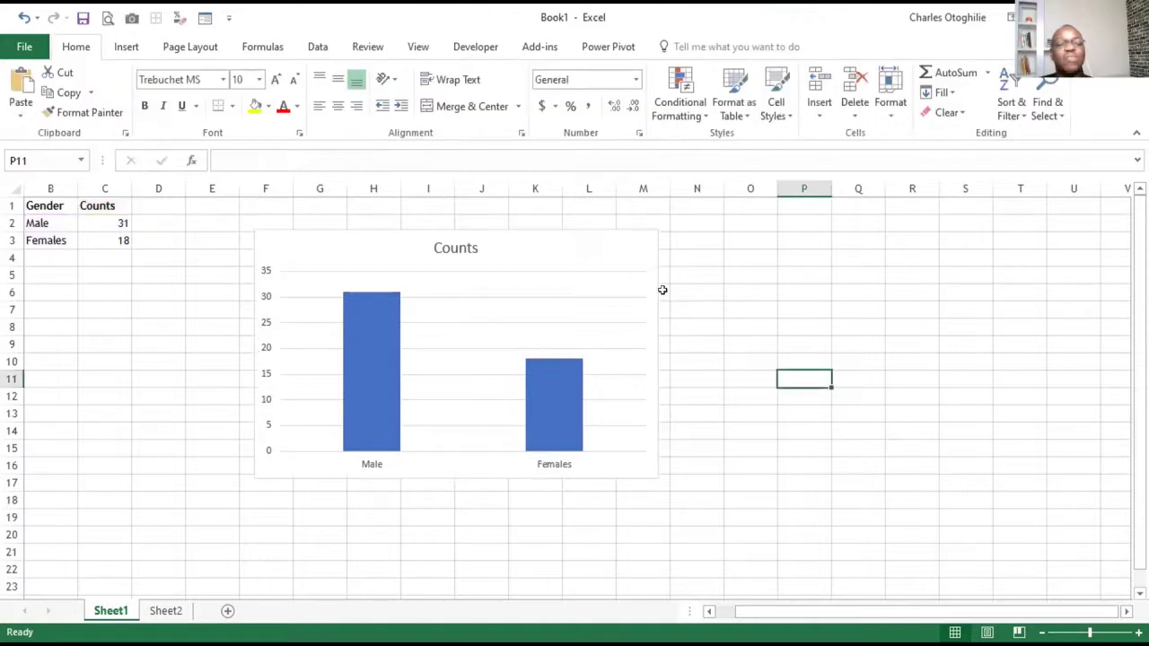
Delete the vertical value axis from the column chart.
left_click(653, 297)
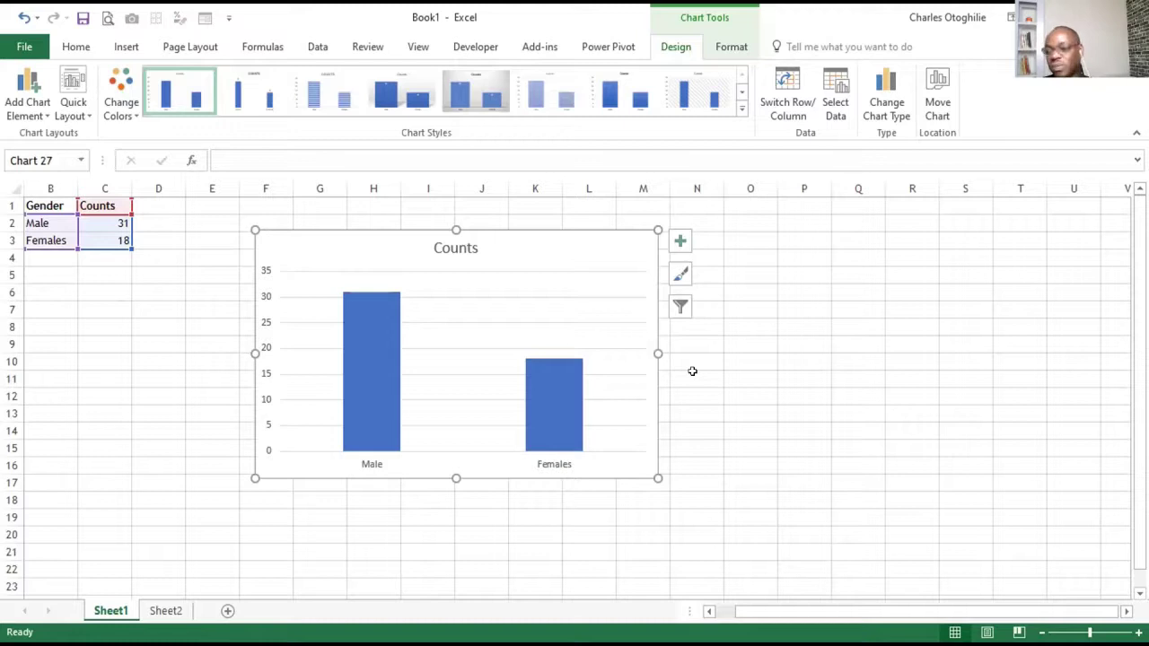
left_click(265, 327)
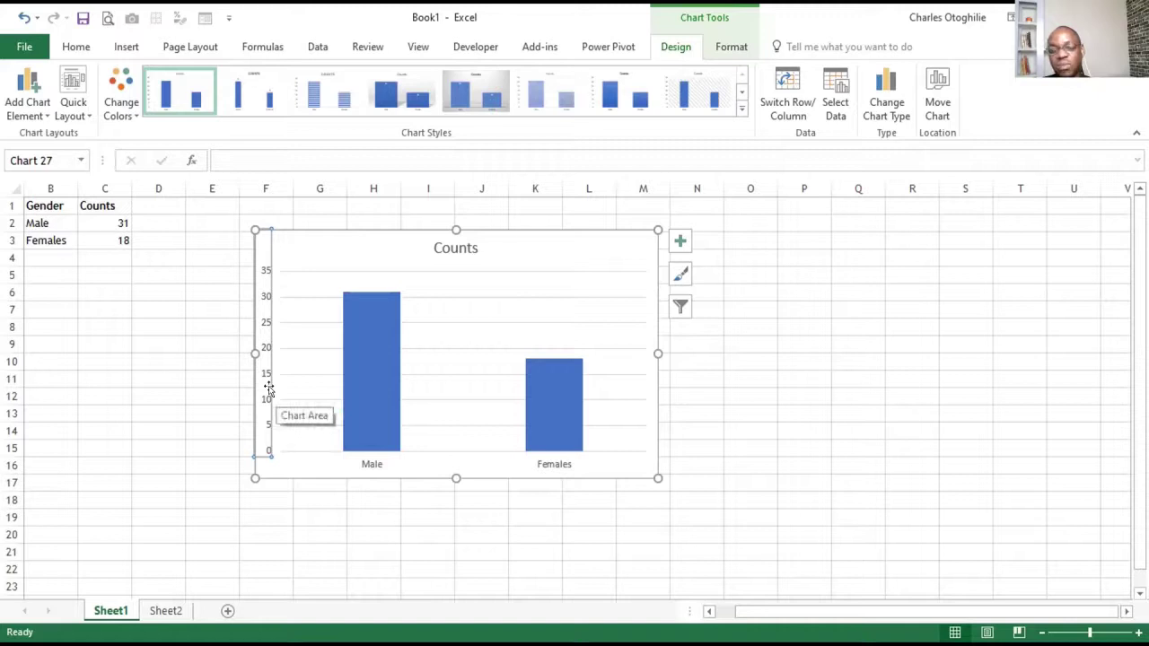
left_click(811, 344)
left_click(264, 330)
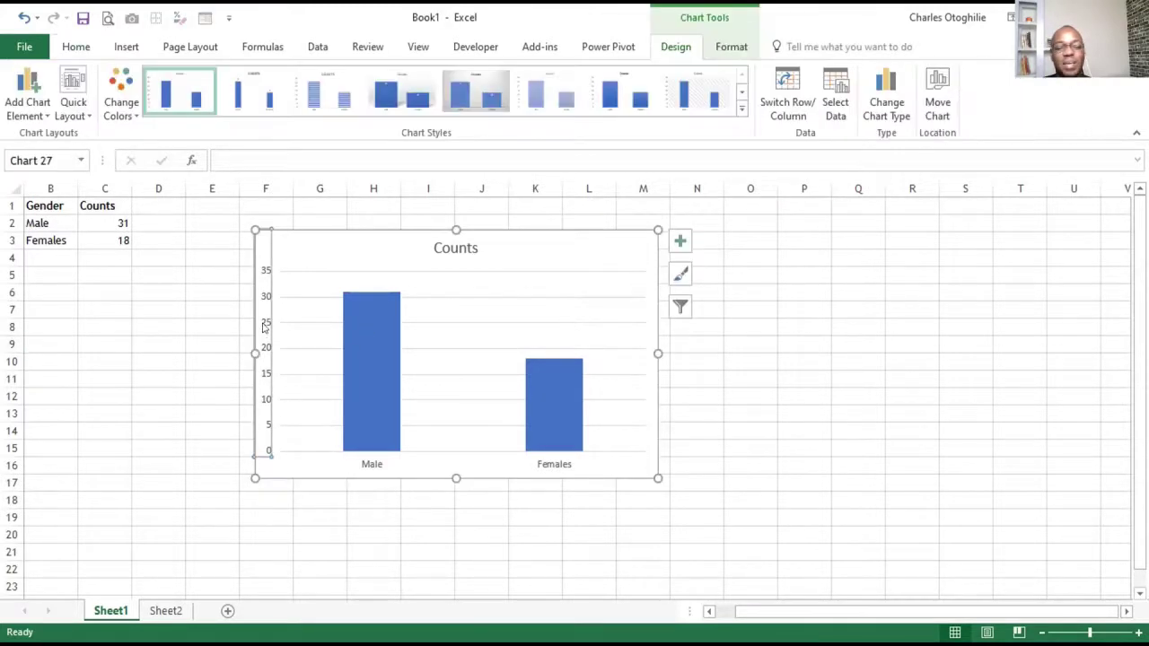
key("Delete")
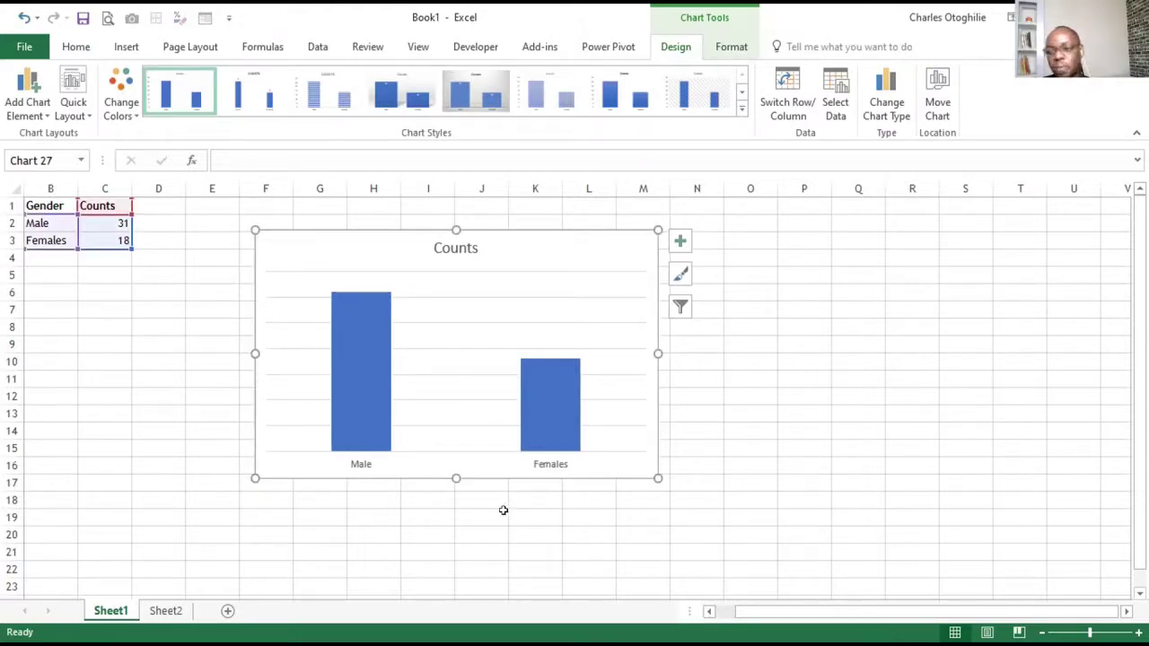
Add the primary vertical axis back to the column chart.
mouse_move(373, 301)
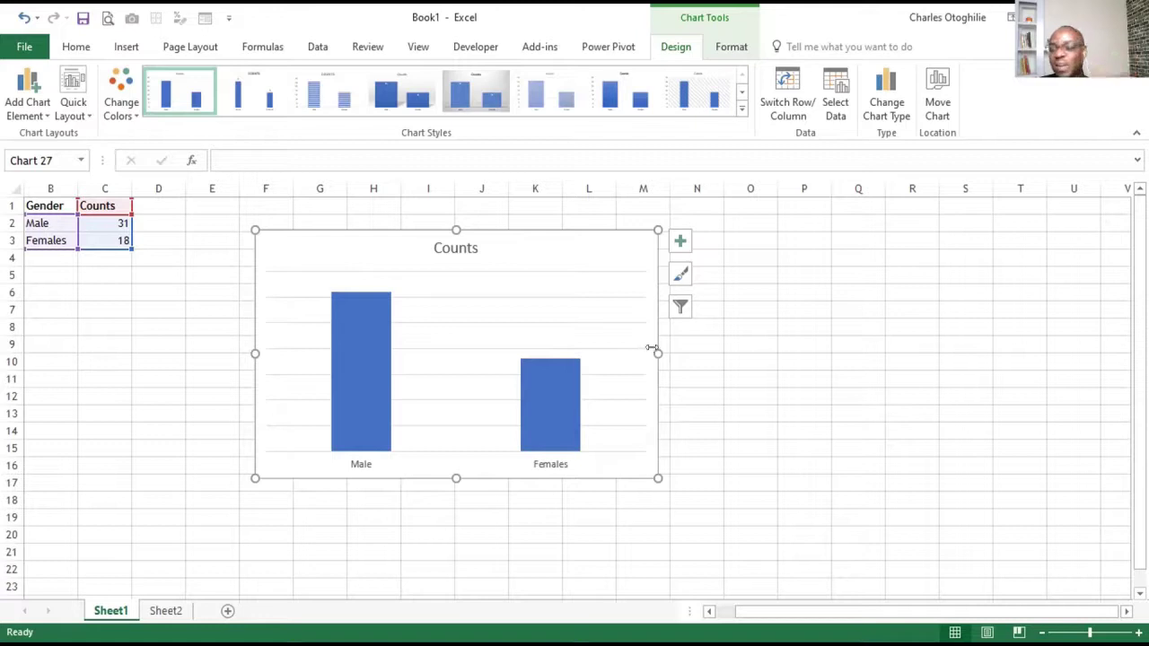
left_click(33, 108)
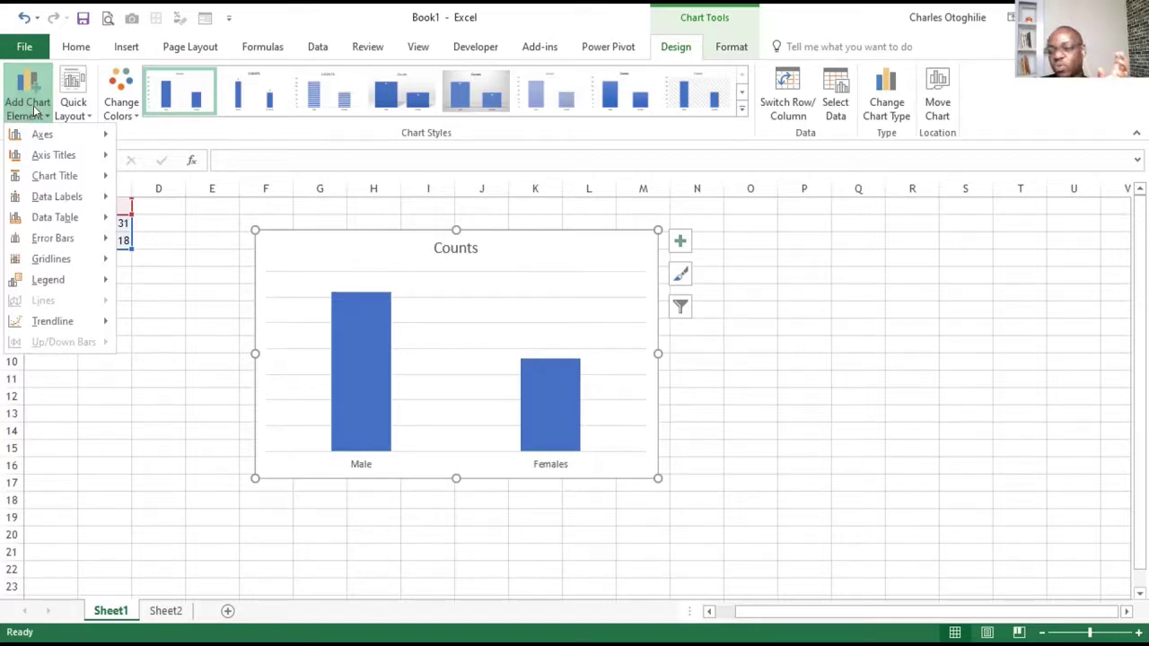
mouse_move(54, 135)
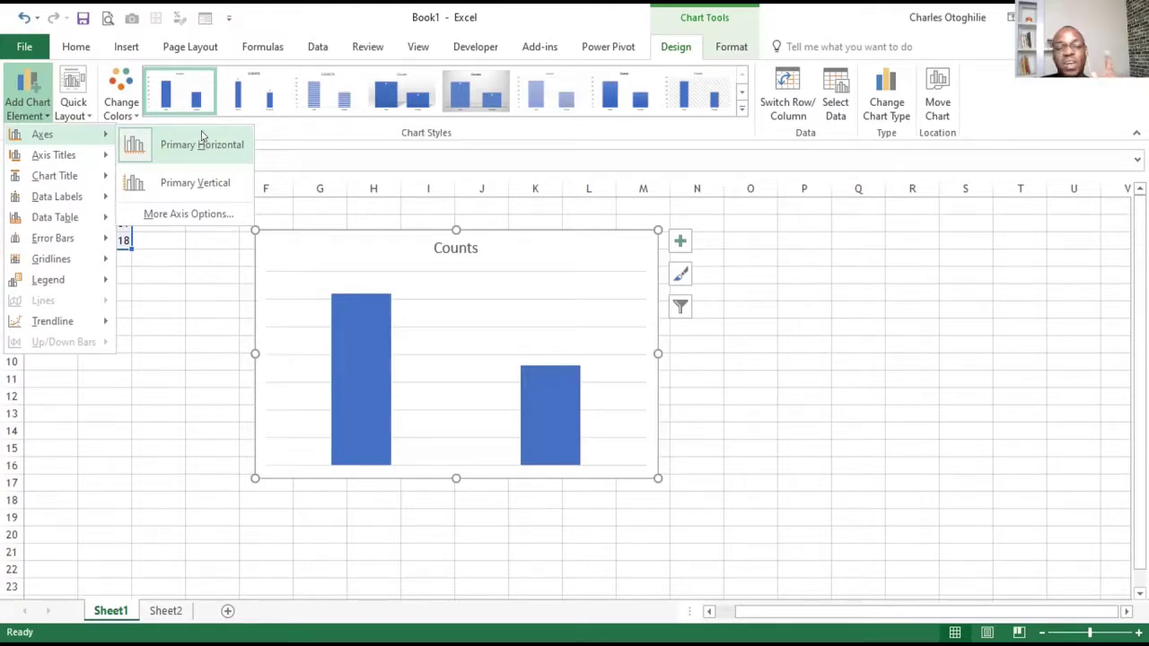
left_click(193, 184)
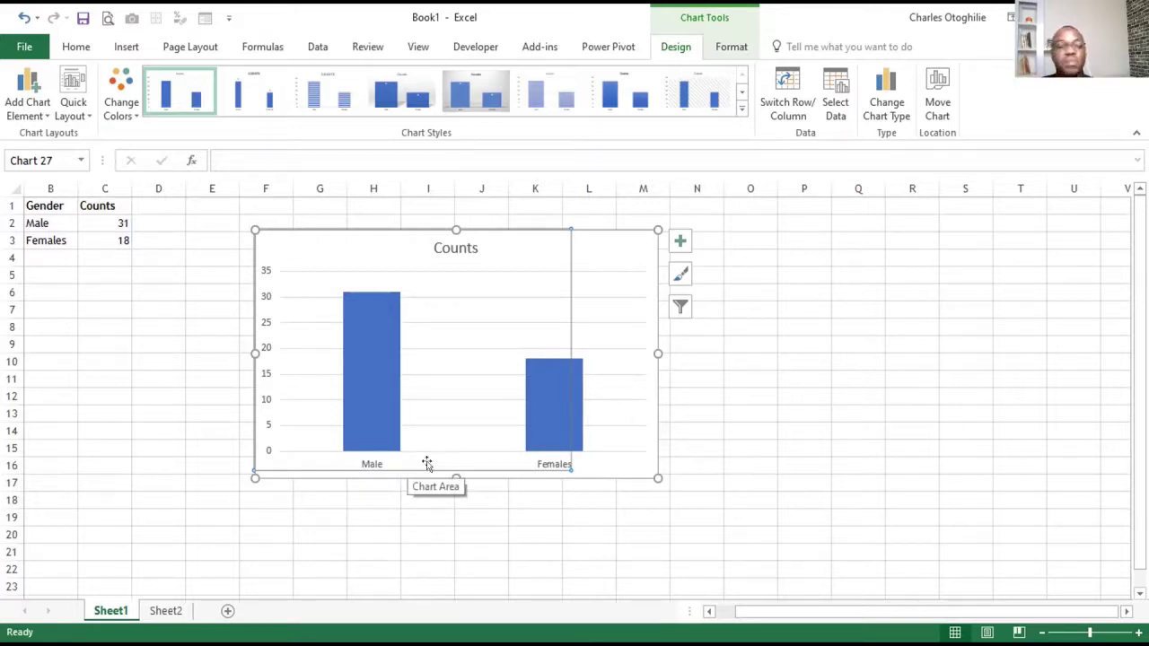
left_click(76, 46)
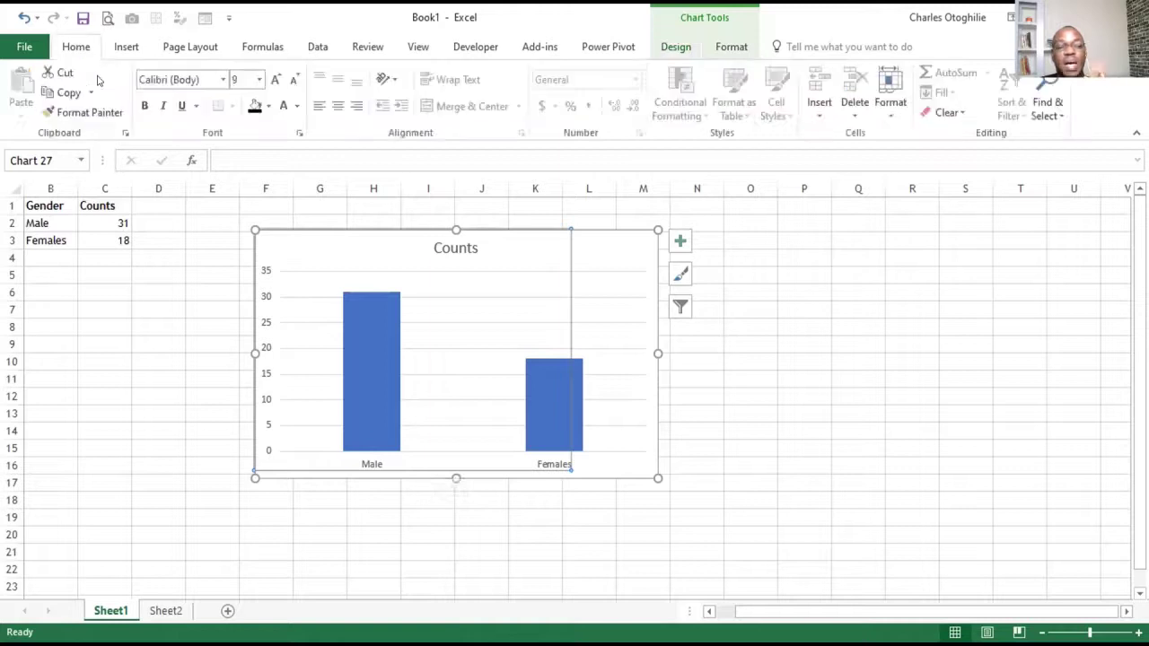
Make the chart's Male and Females category labels bold and change their font color to the dark blue-gray theme color.
left_click(141, 105)
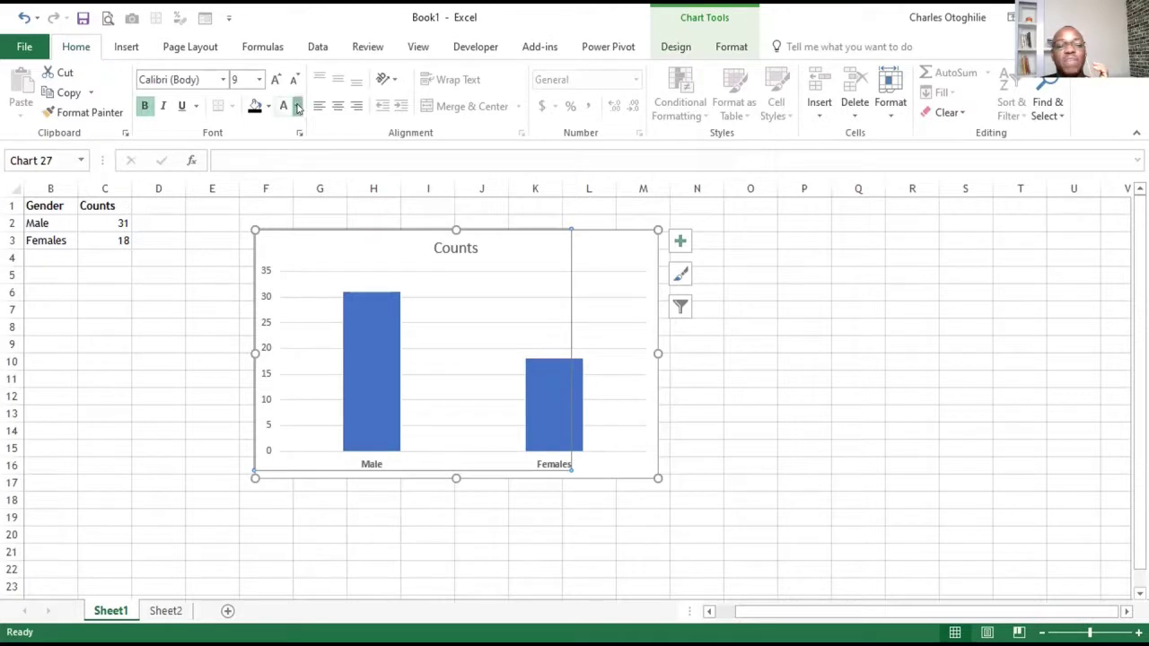
left_click(298, 106)
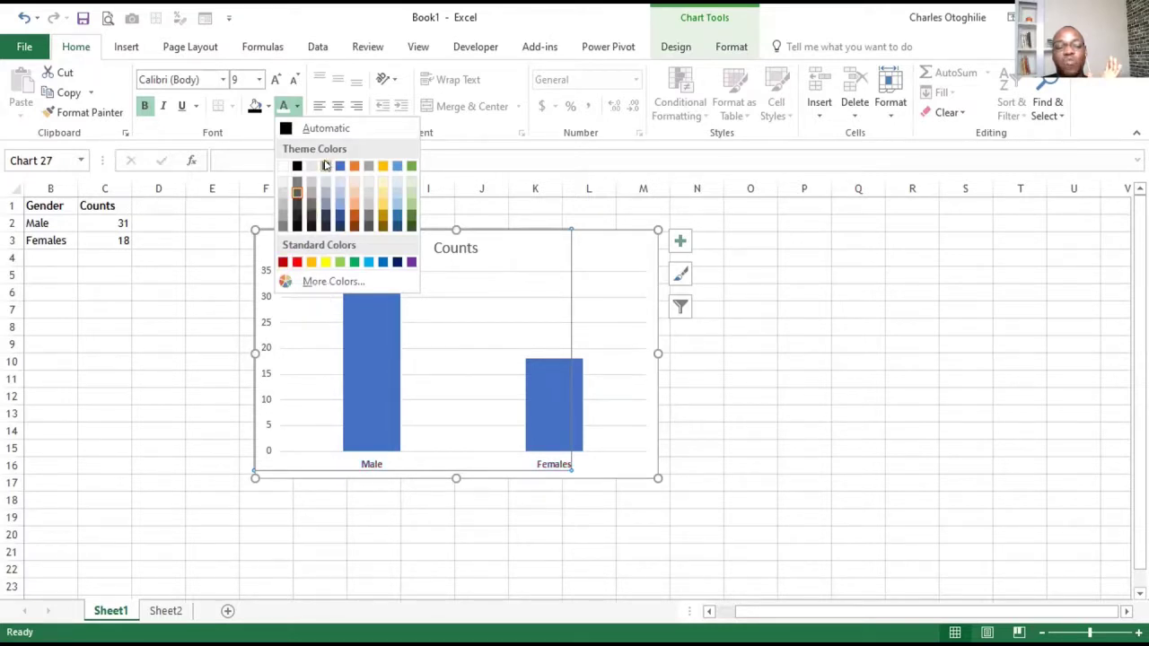
left_click(749, 413)
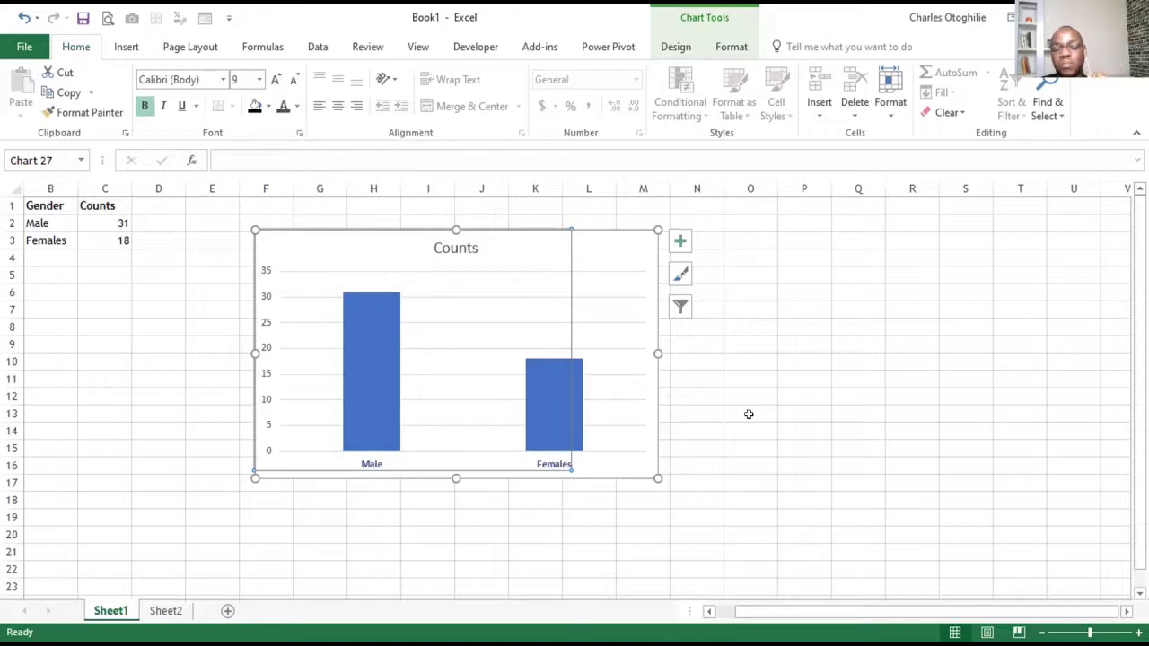
left_click(749, 413)
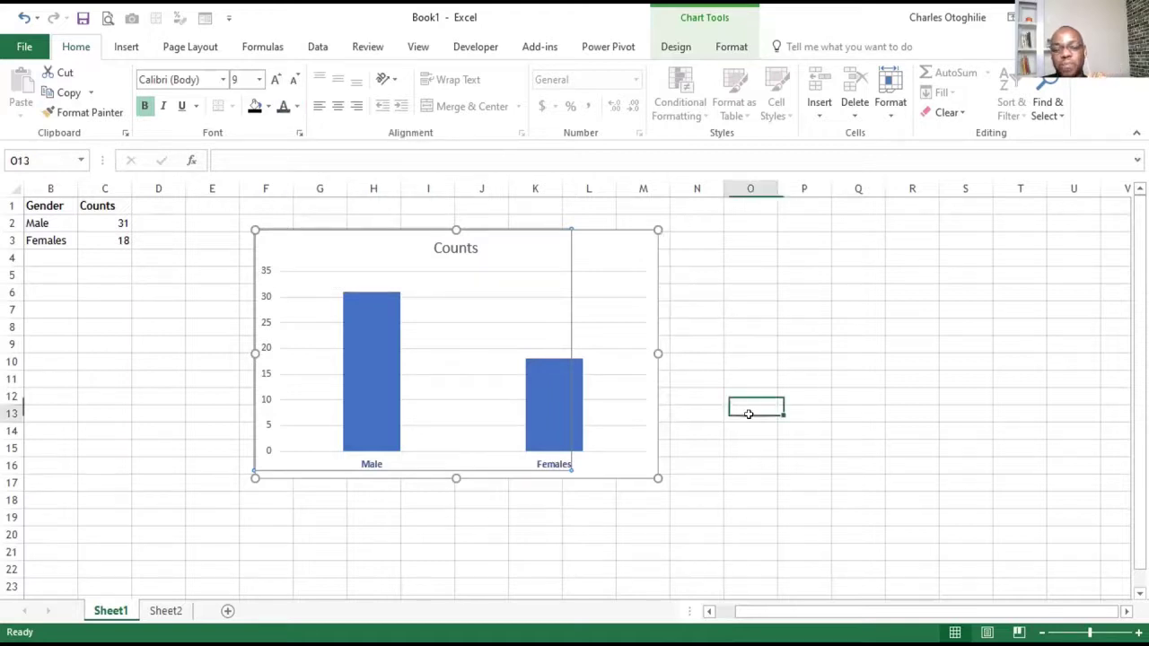
Set the column chart's title position to Above Chart.
left_click(646, 344)
left_click(676, 47)
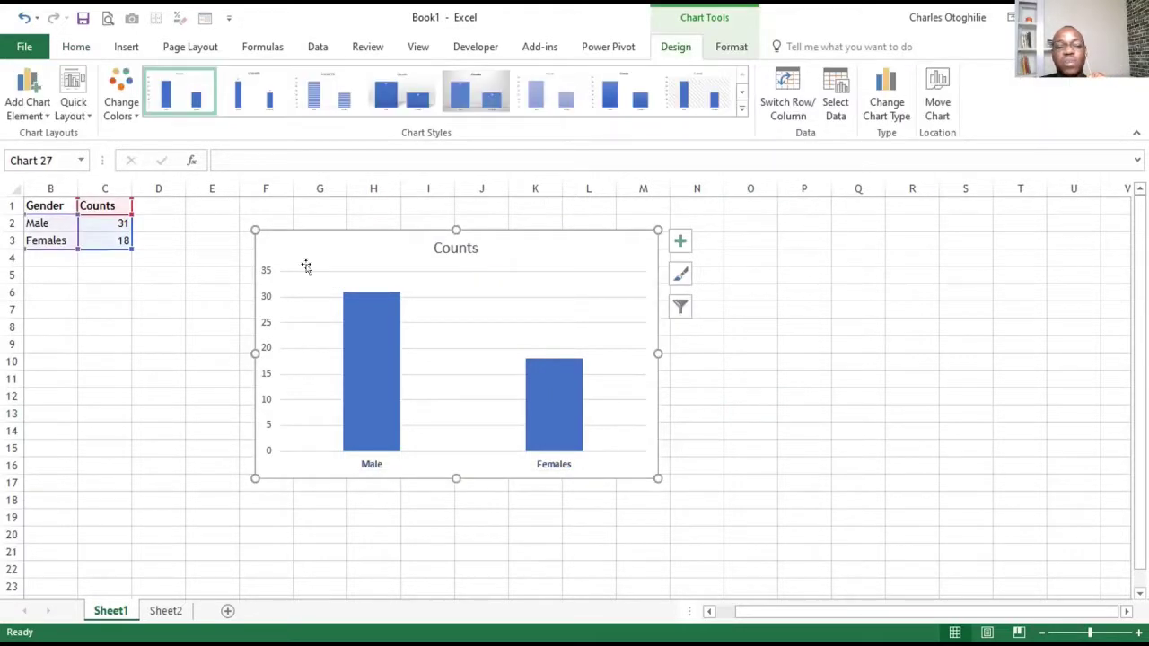
left_click(30, 107)
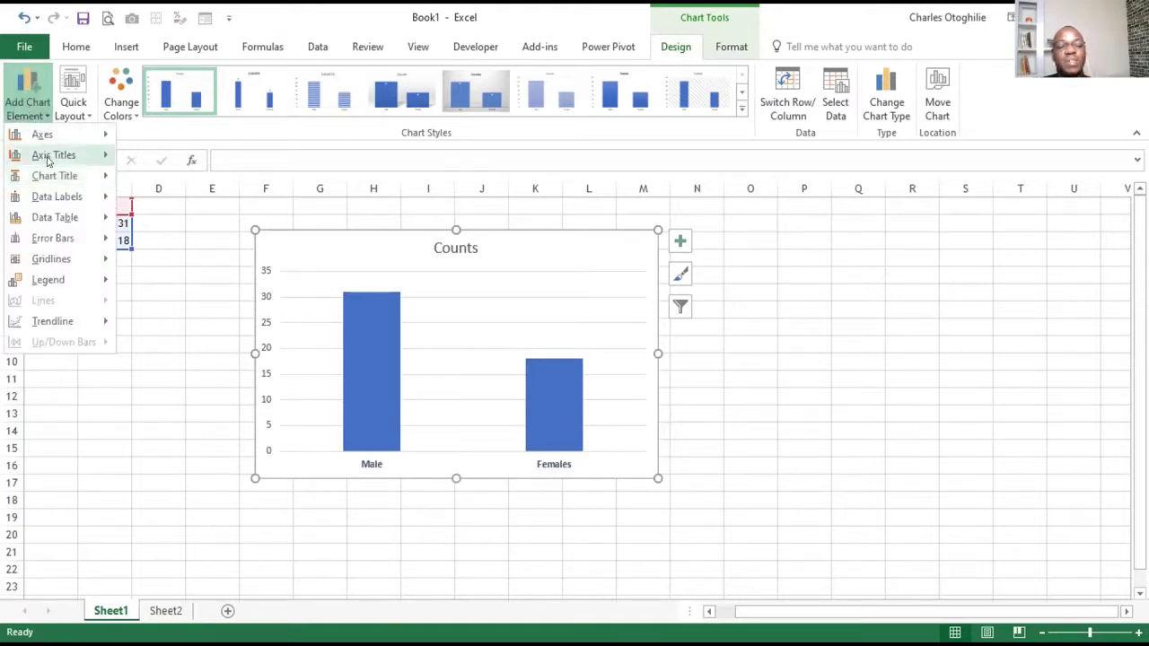
mouse_move(51, 158)
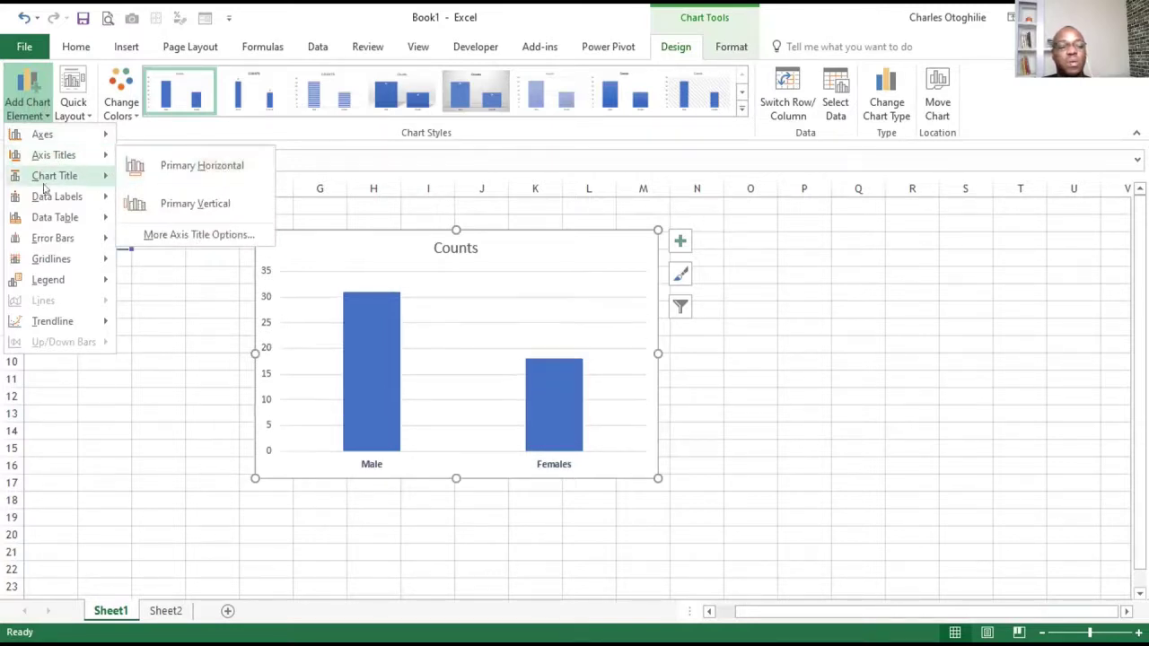
mouse_move(62, 179)
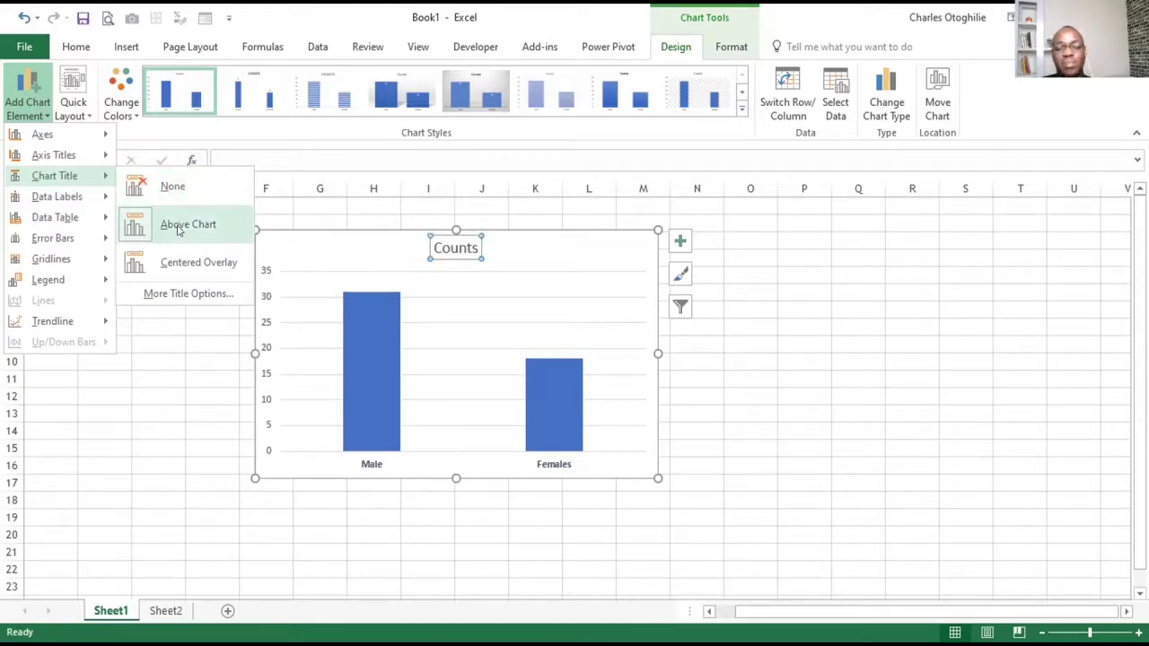
left_click(177, 230)
Replace the chart title text with "Gender Distribution".
left_click(479, 246)
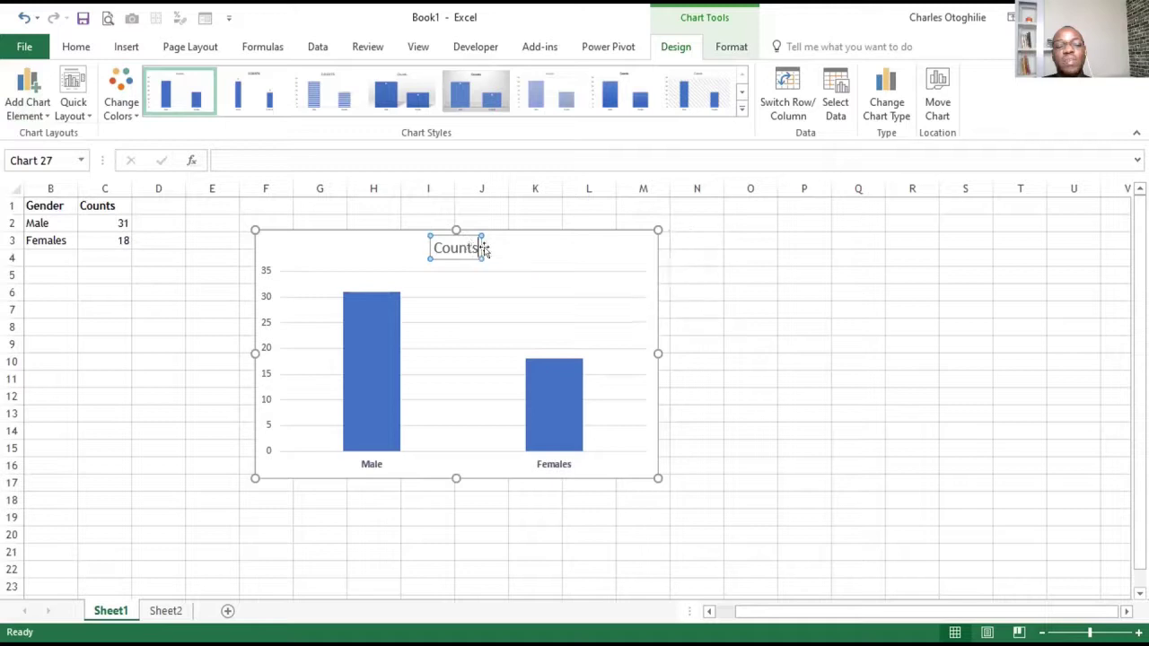
key("BackSpace")
key("BackSpace")
key("BackSpace")
key("BackSpace")
key("BackSpace")
key("BackSpace")
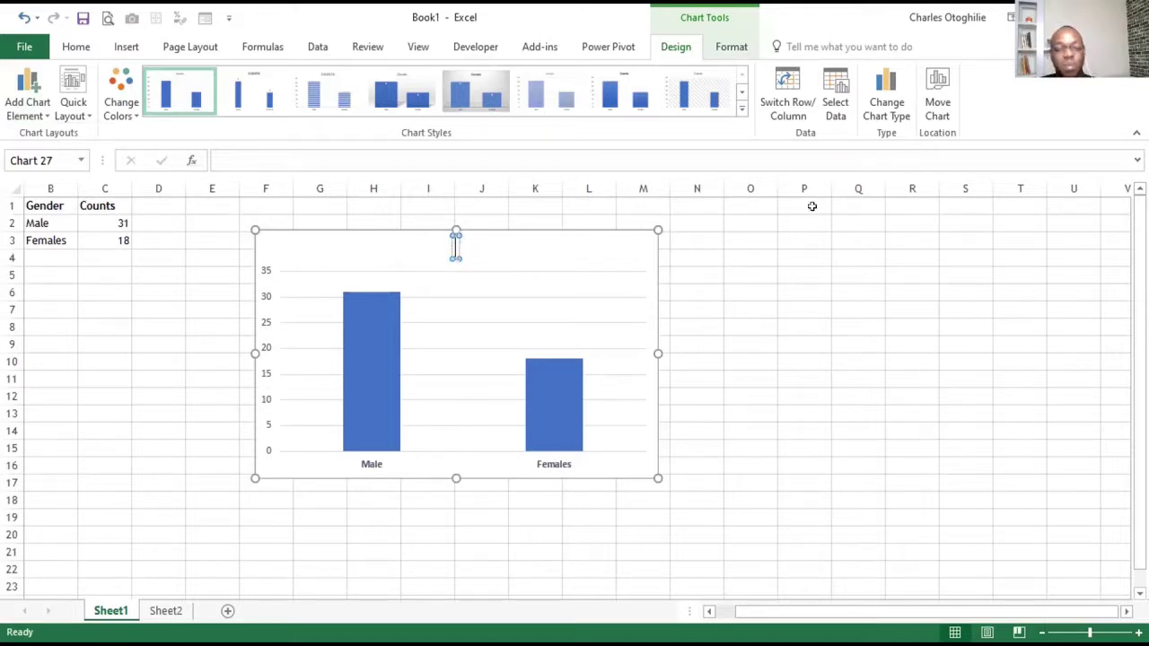
type("Gender d")
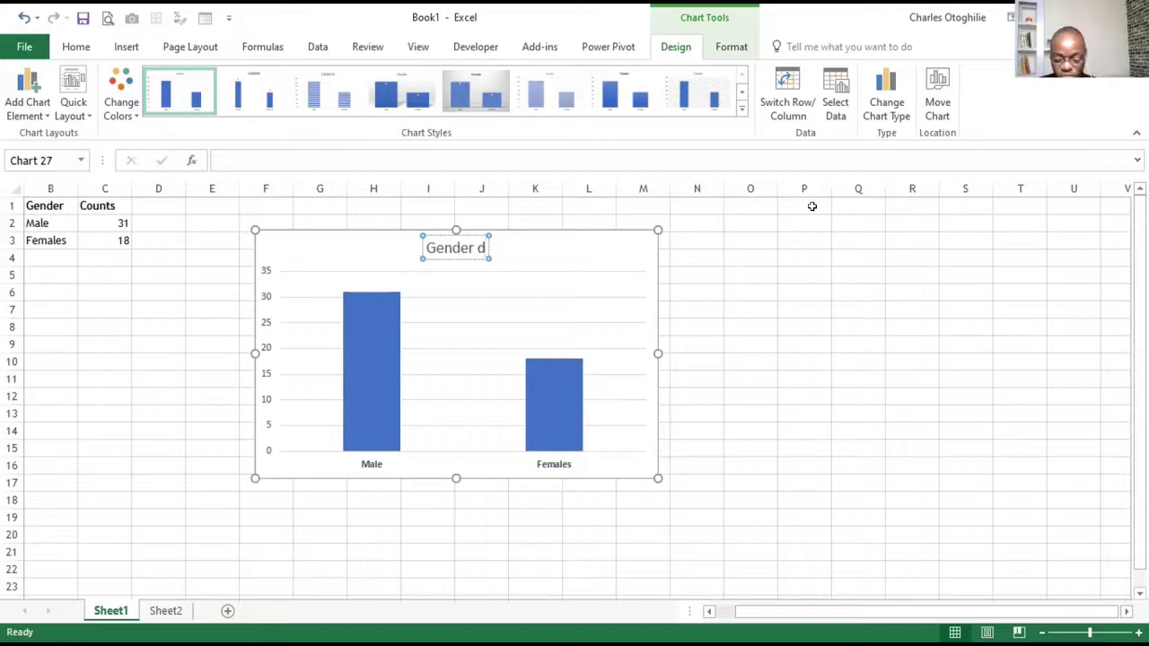
key("BackSpace")
type("Dis")
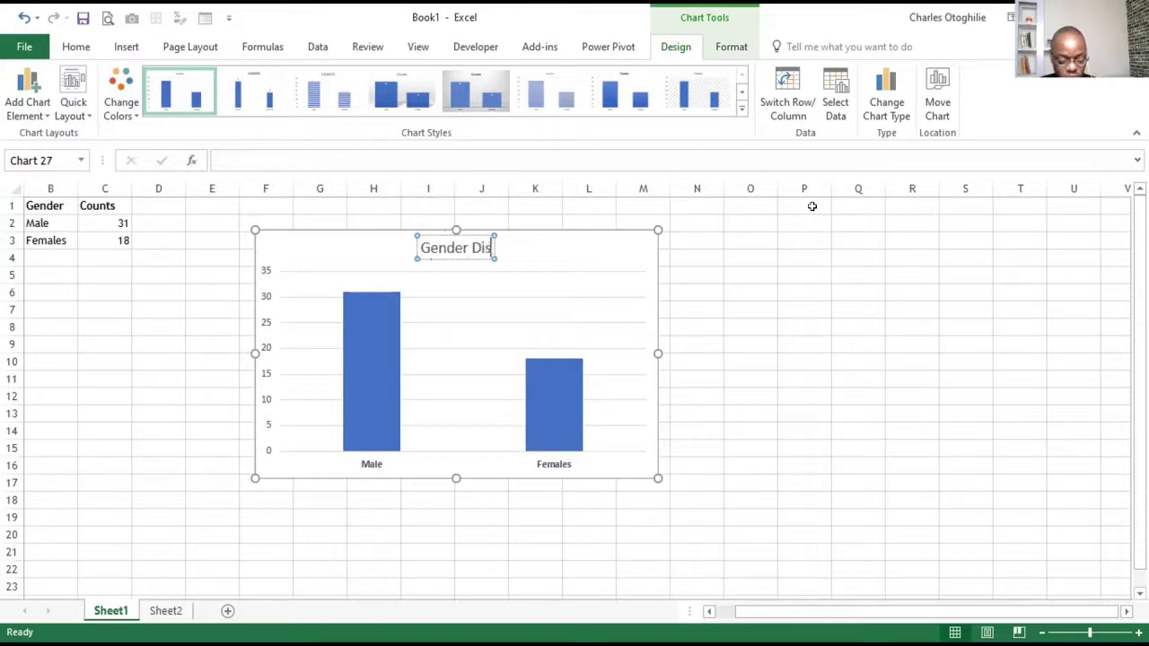
type("tribution")
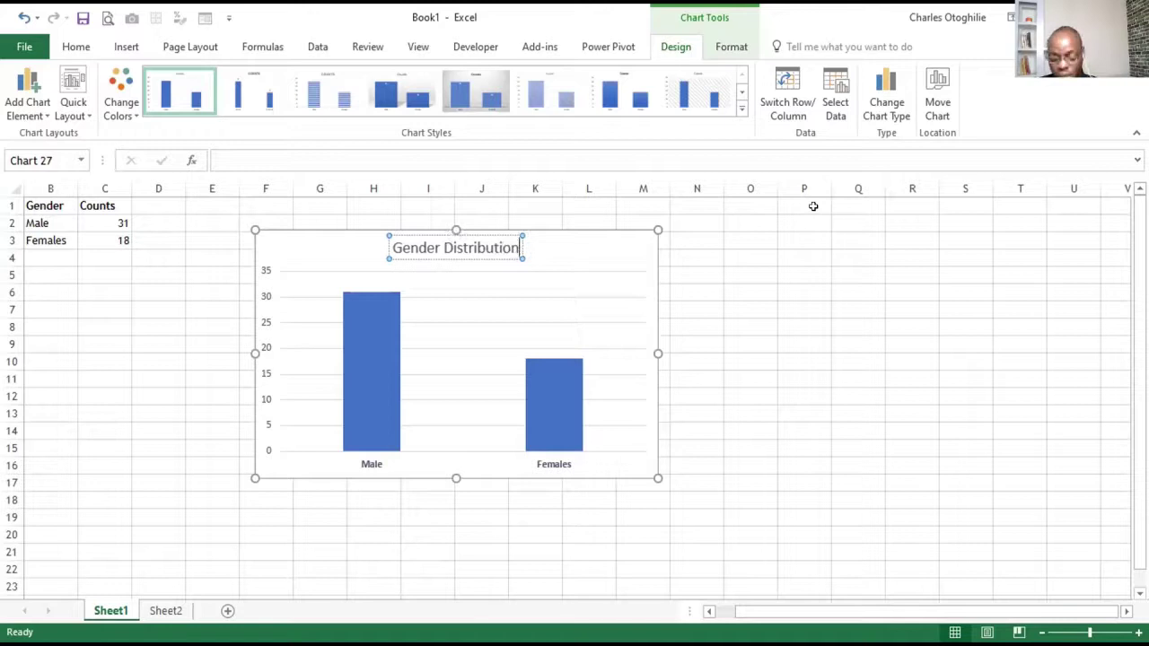
left_click(855, 326)
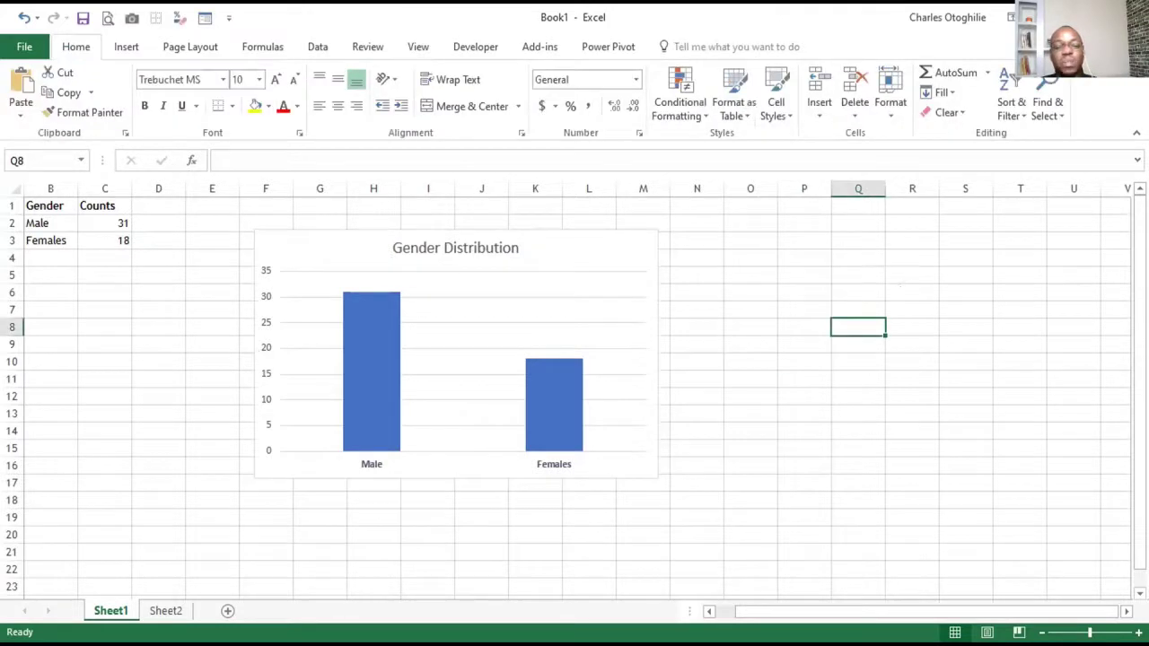
Add data labels to the columns at the Outside End position.
left_click(329, 236)
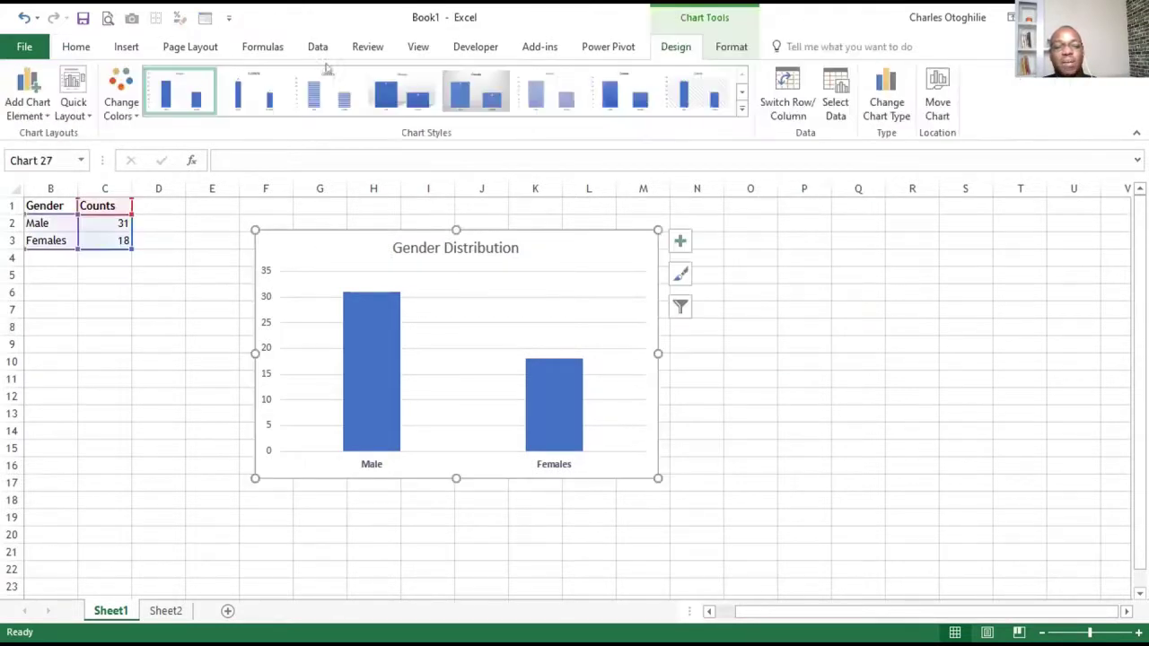
left_click(44, 109)
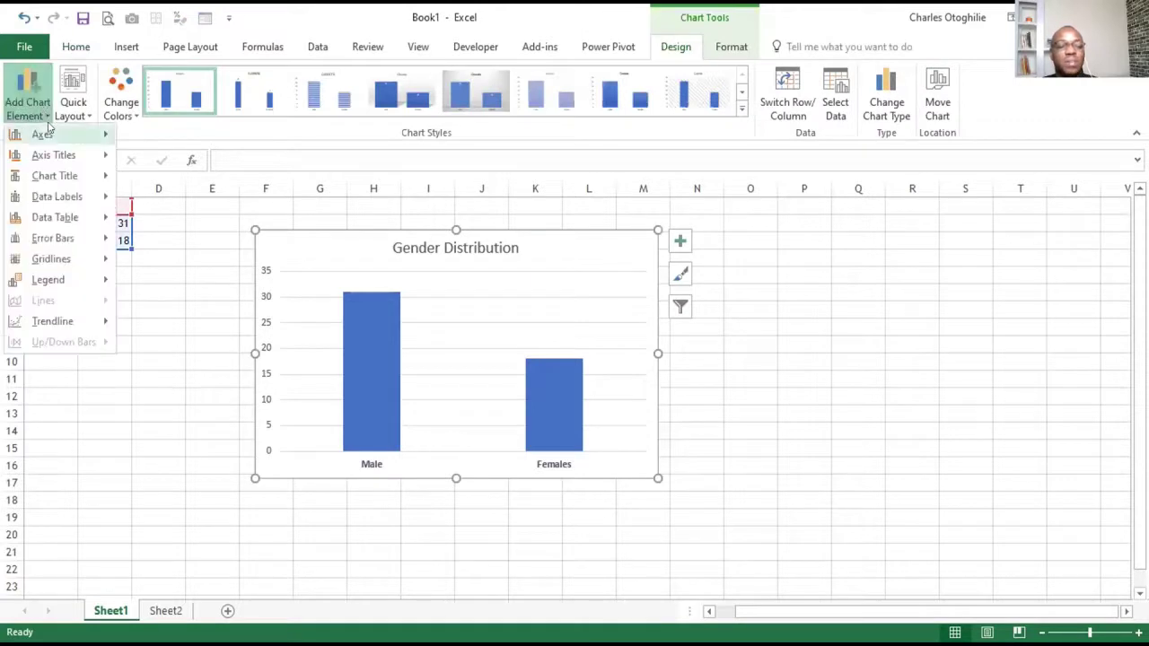
mouse_move(53, 202)
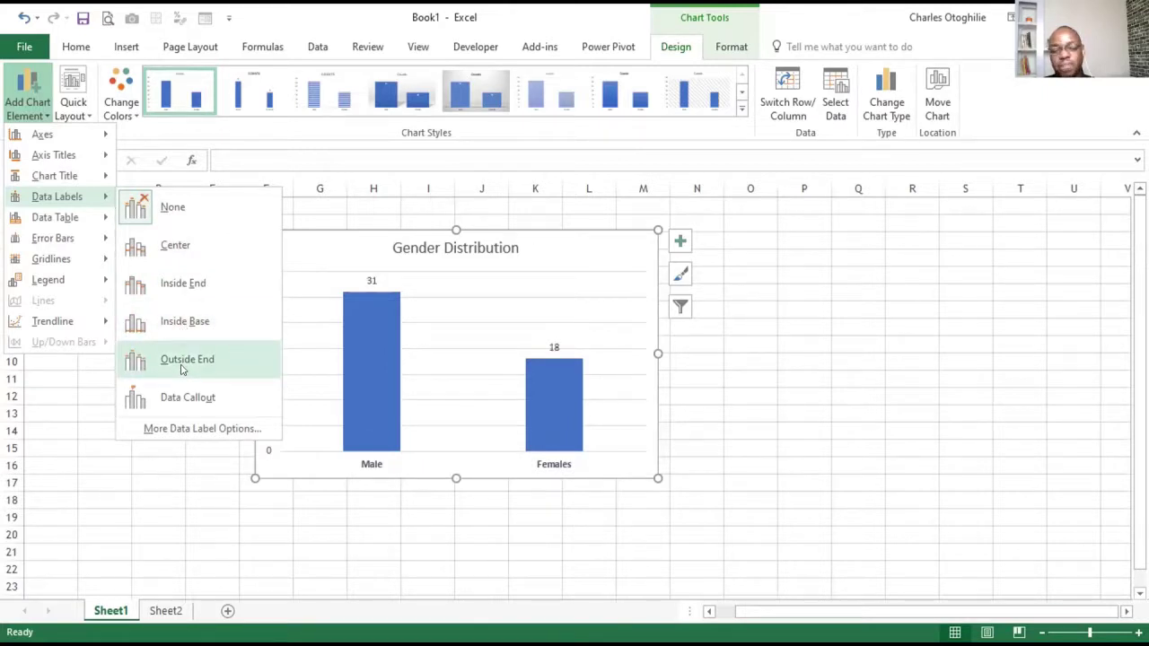
left_click(331, 334)
Make the column data labels bold and shade them with a light blue-gray theme fill.
left_click(368, 280)
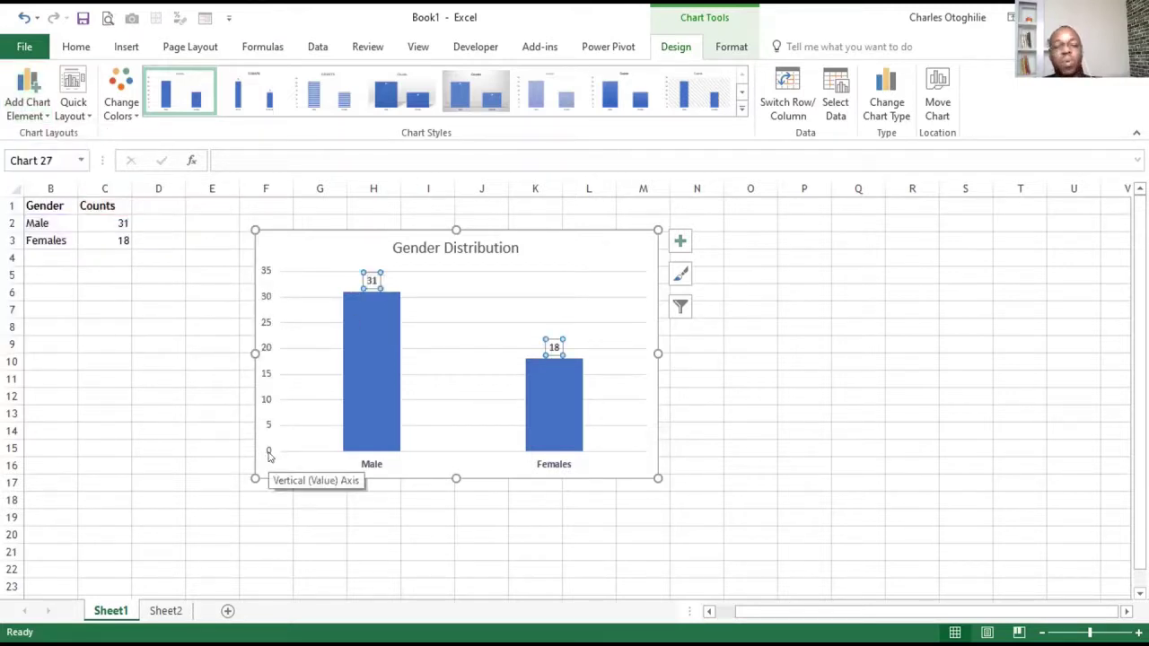
left_click(79, 47)
left_click(268, 107)
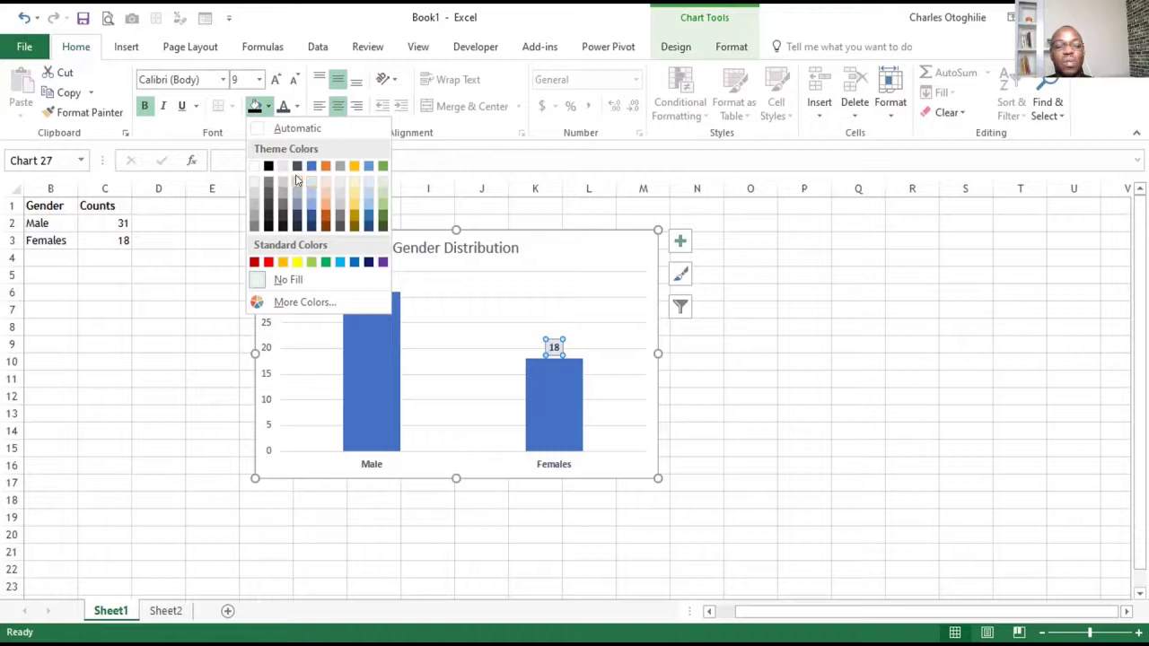
left_click(297, 179)
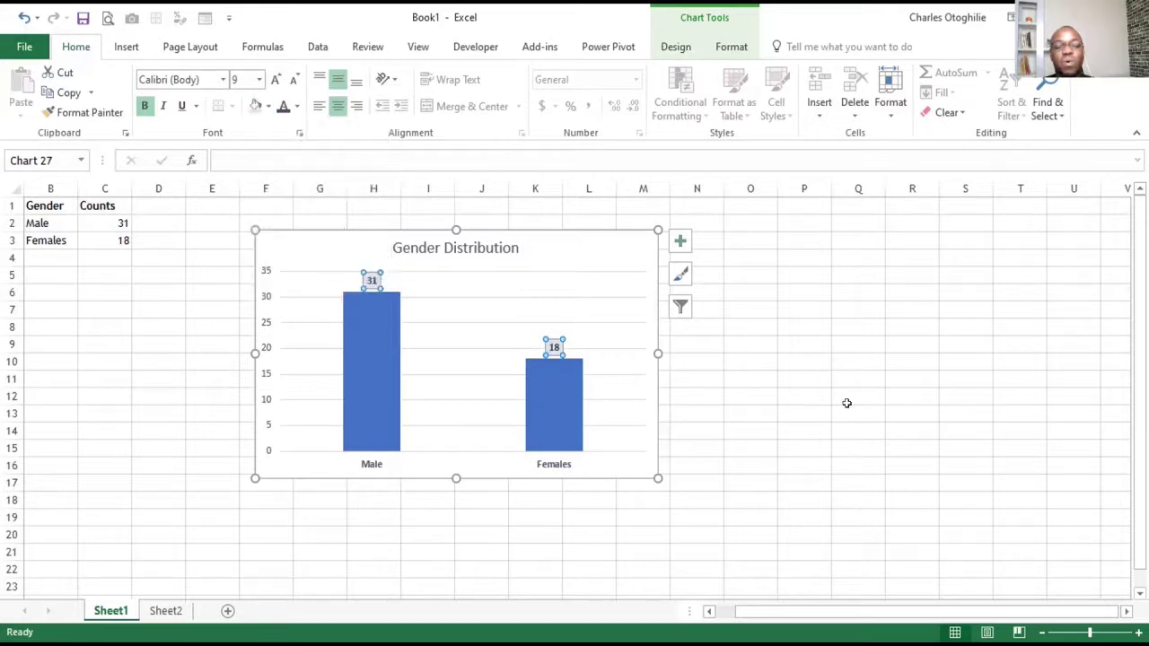
left_click(858, 413)
Increase the data labels' font size to 11.
left_click(551, 345)
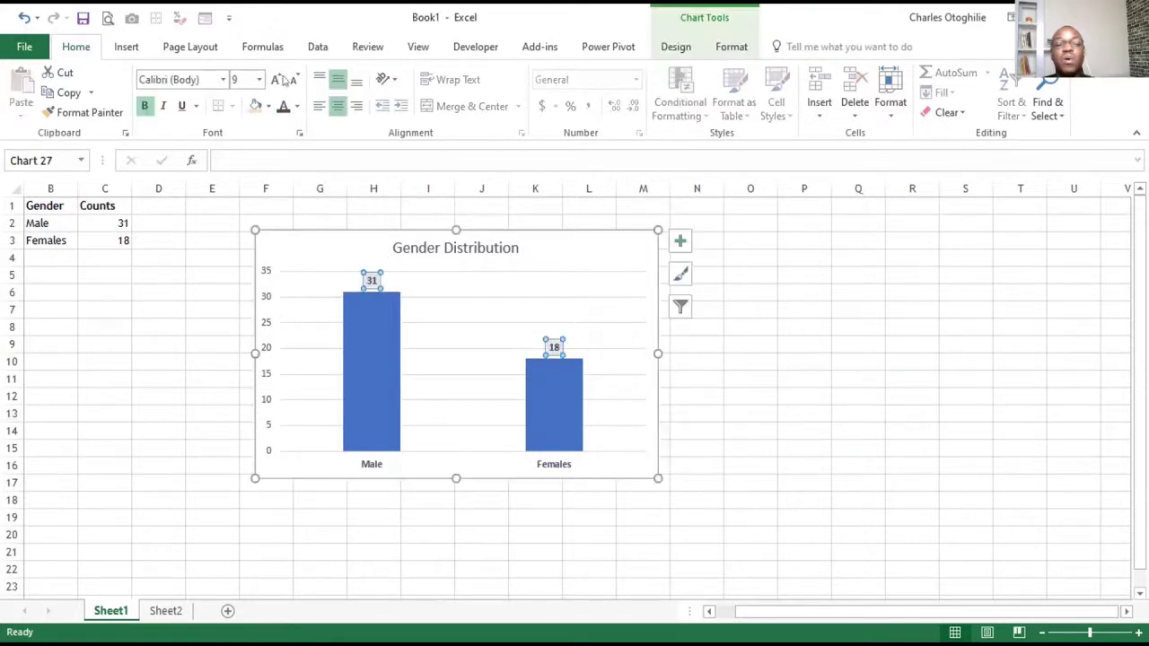
left_click(276, 80)
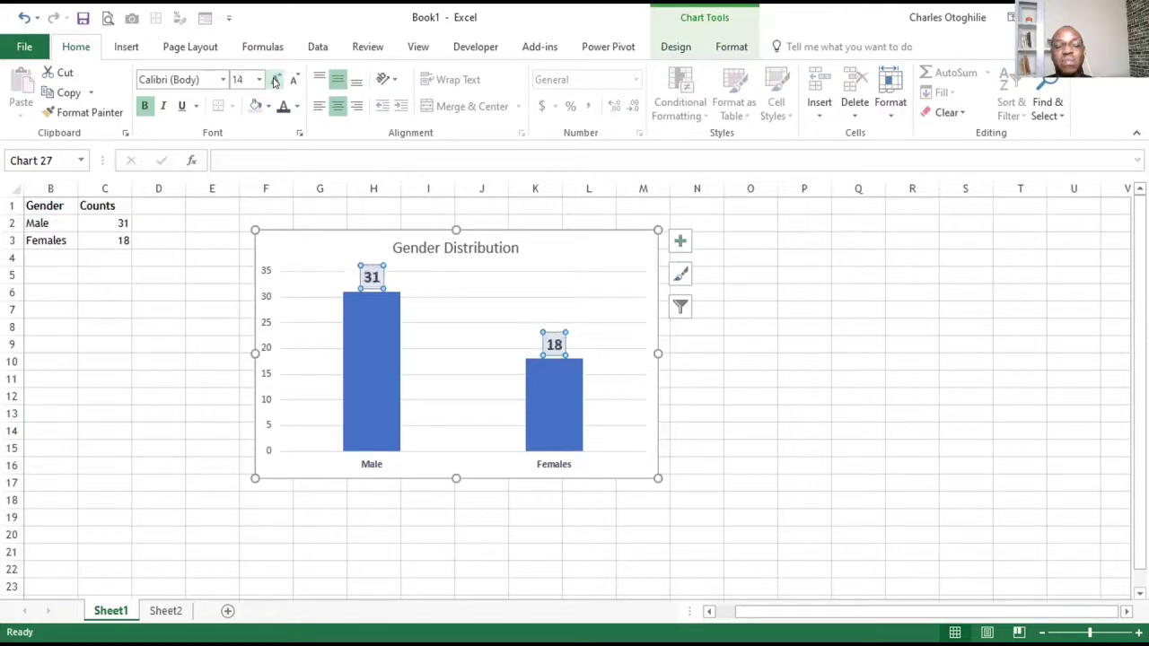
left_click(290, 81)
left_click(291, 81)
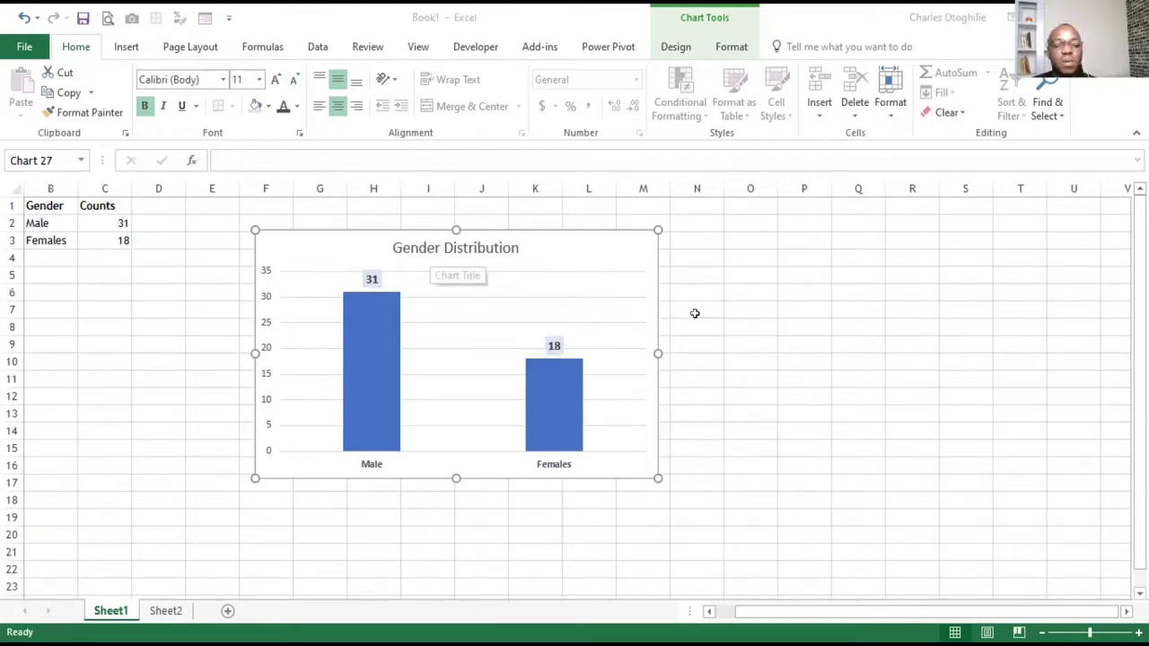
Add primary major vertical gridlines to the column chart.
left_click(653, 334)
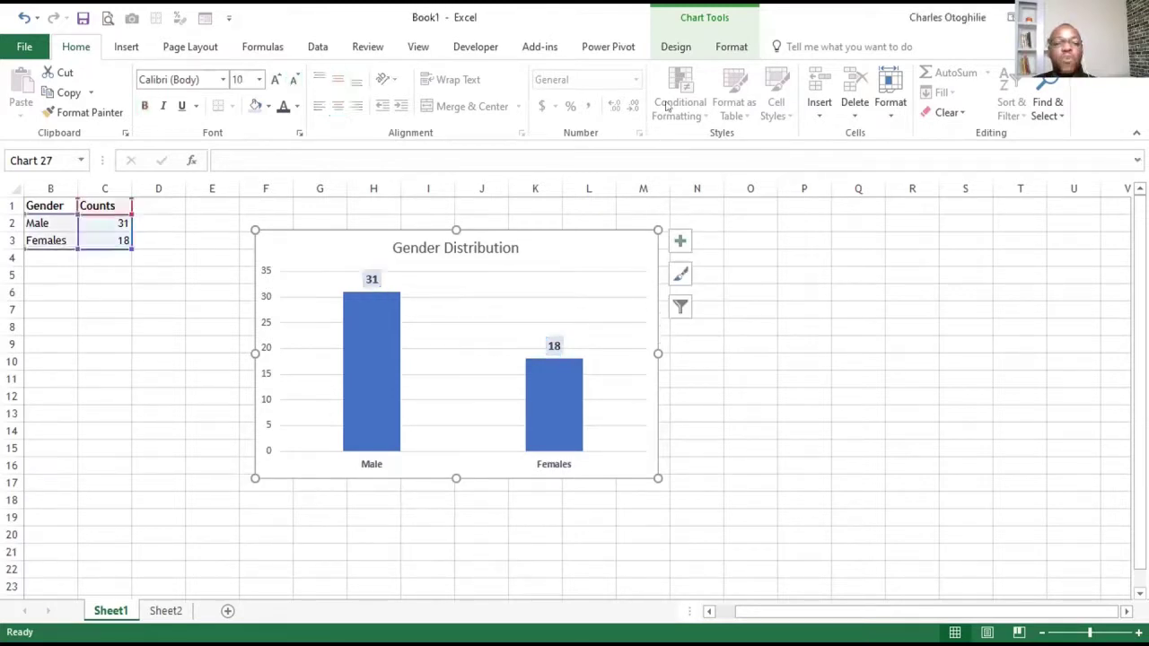
left_click(675, 47)
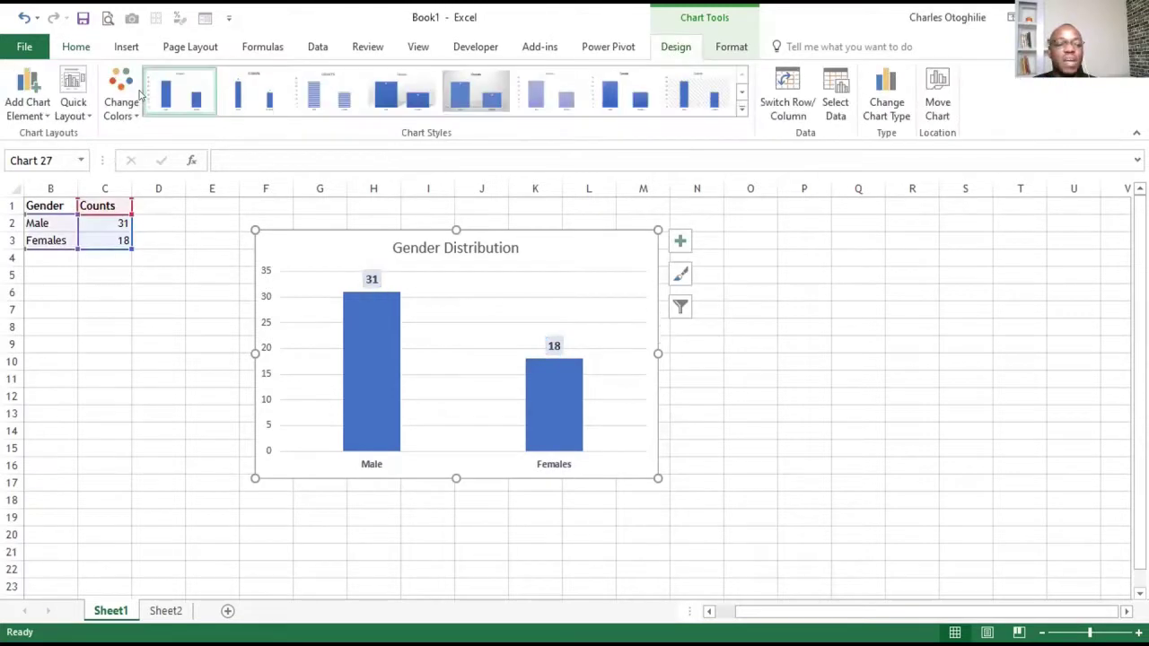
left_click(33, 112)
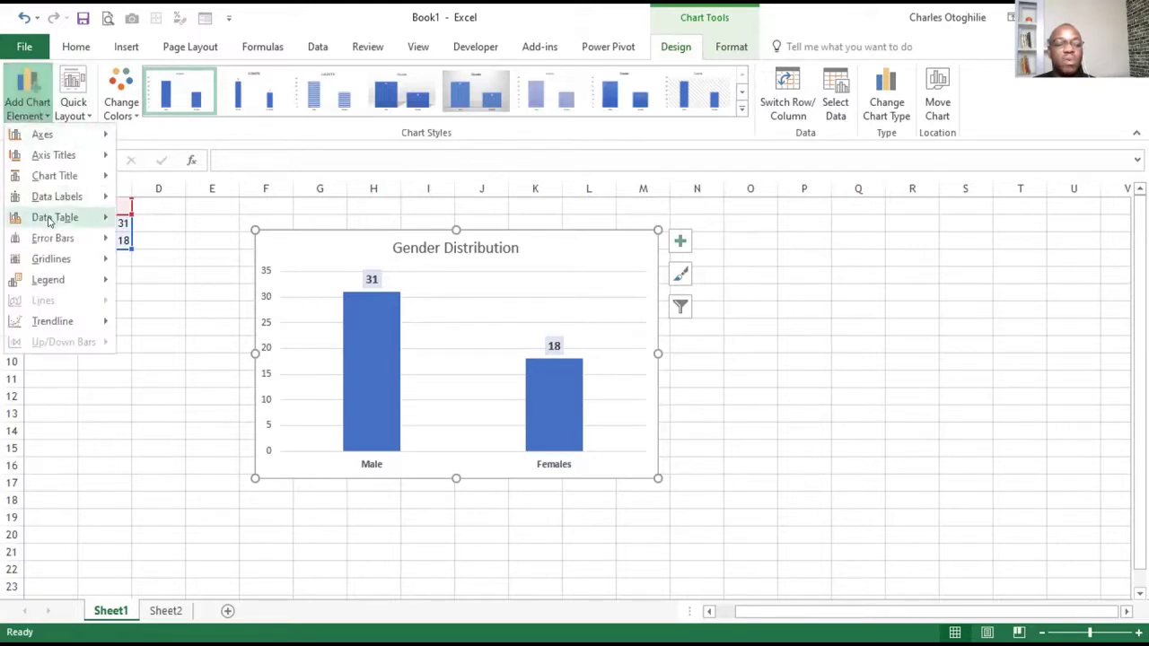
mouse_move(50, 221)
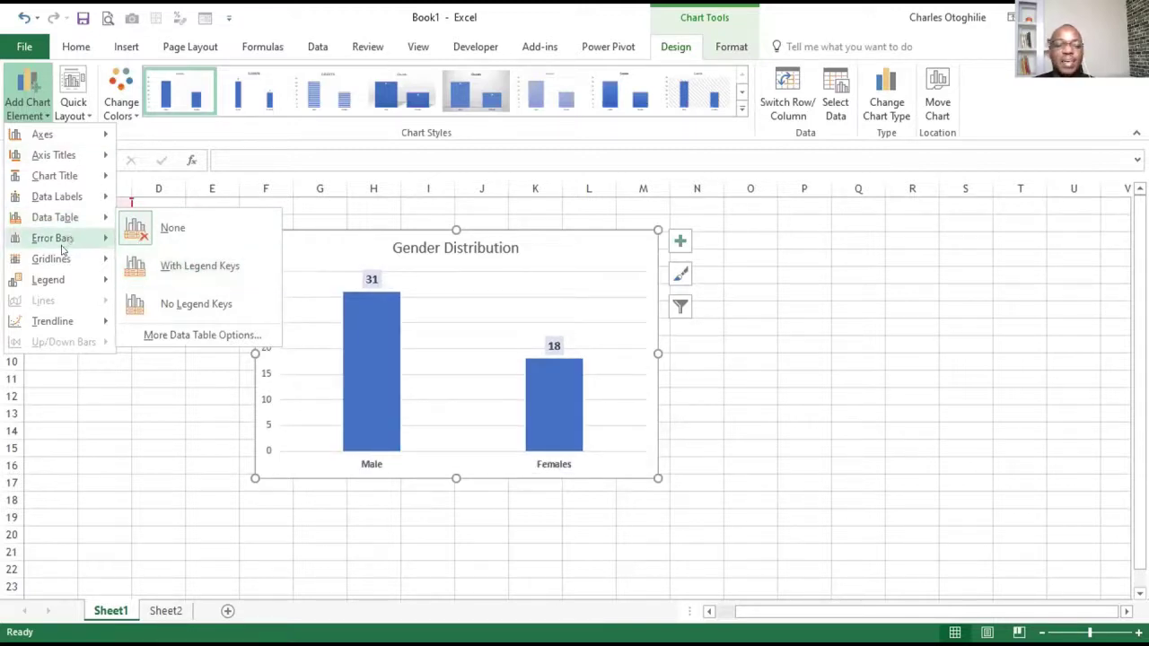
mouse_move(100, 260)
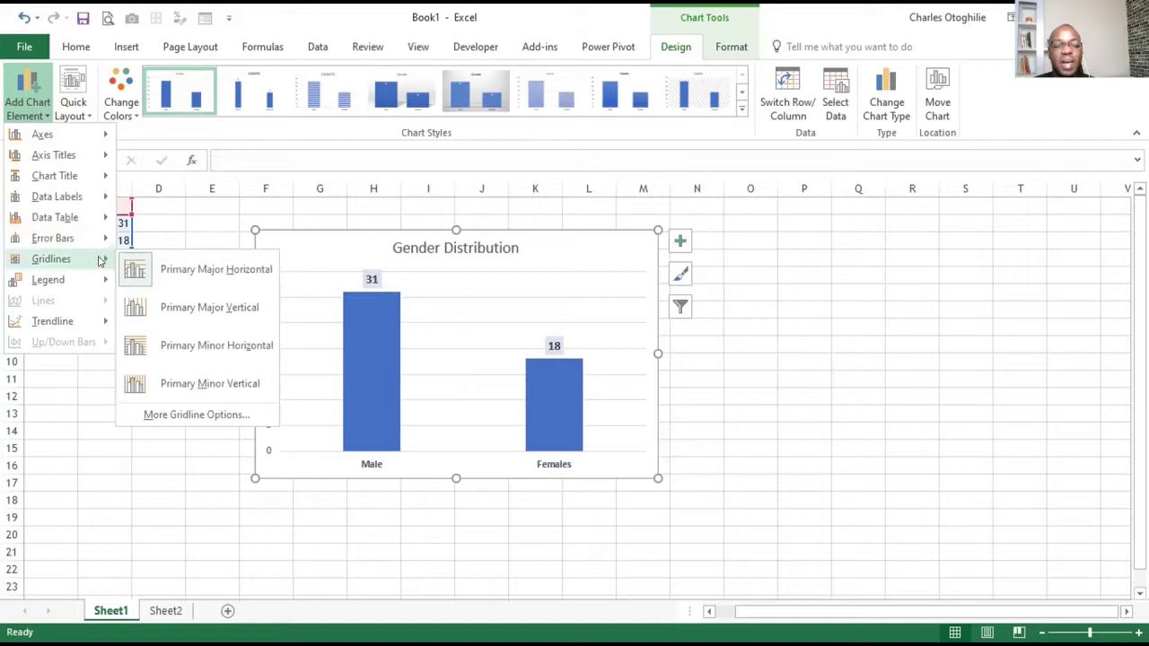
left_click(191, 309)
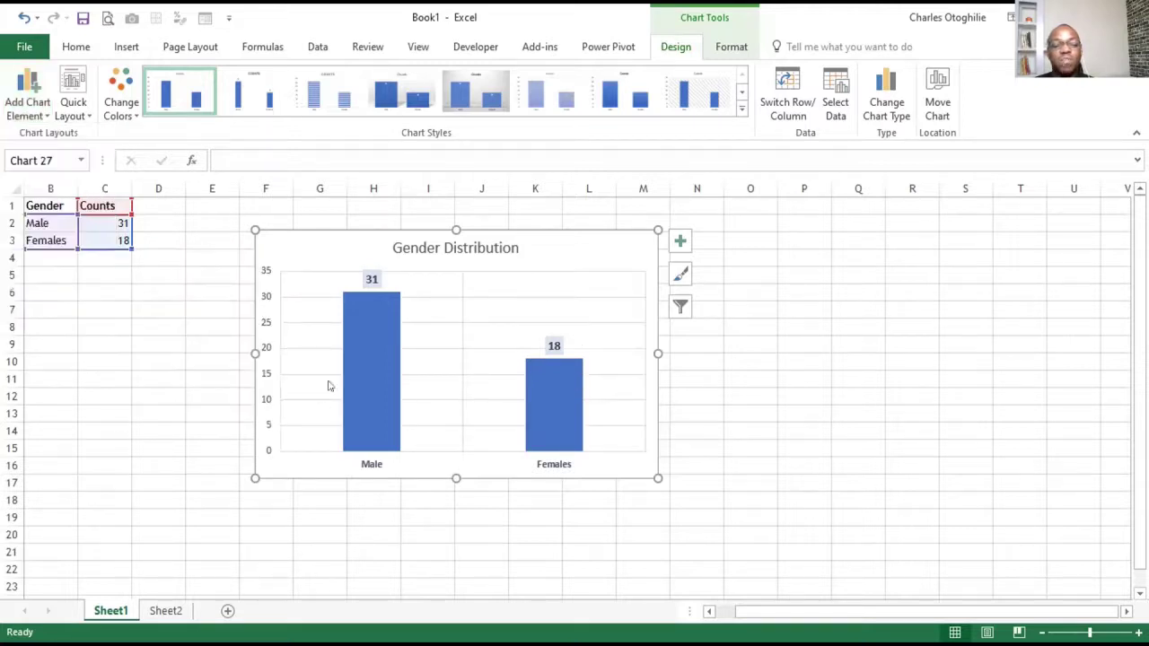
Remove the primary major horizontal and primary major vertical gridlines from the chart.
left_click(45, 113)
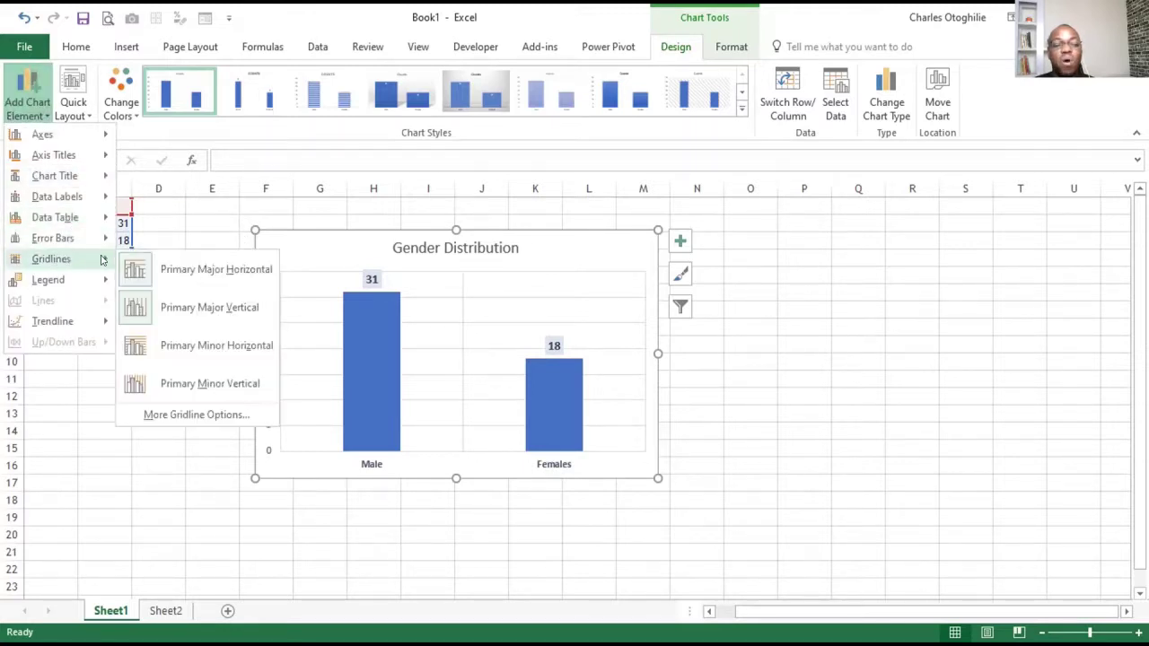
left_click(189, 271)
left_click(27, 100)
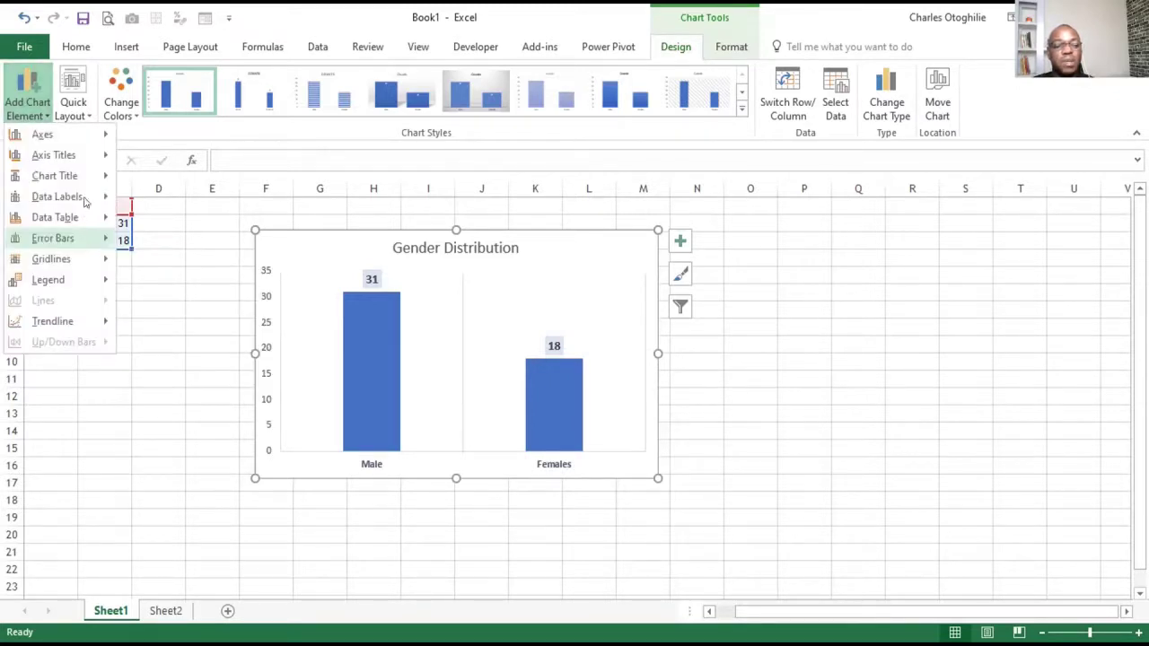
mouse_move(86, 199)
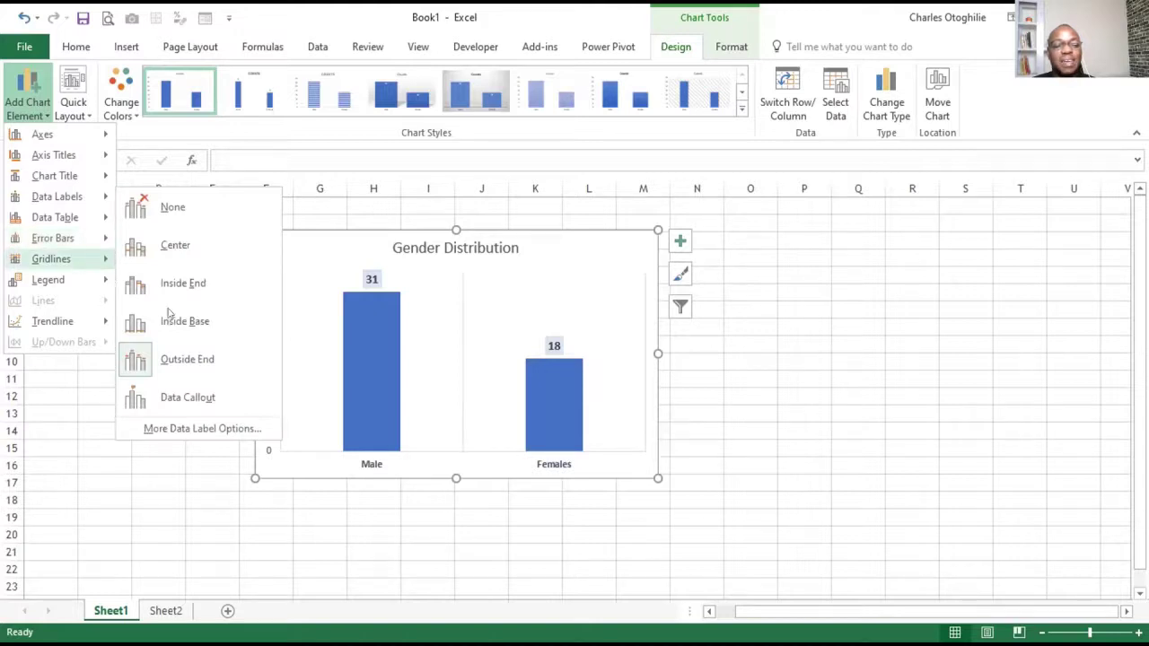
left_click(469, 511)
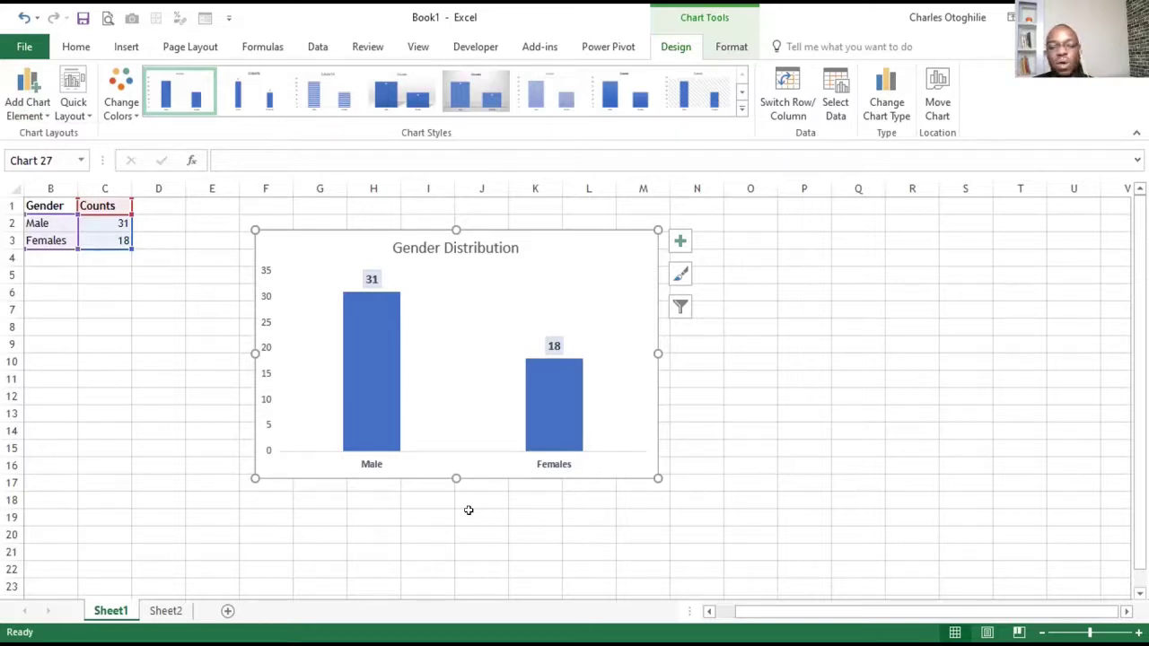
Delete the vertical value axis from the Gender Distribution chart.
left_click(269, 379)
key("Delete")
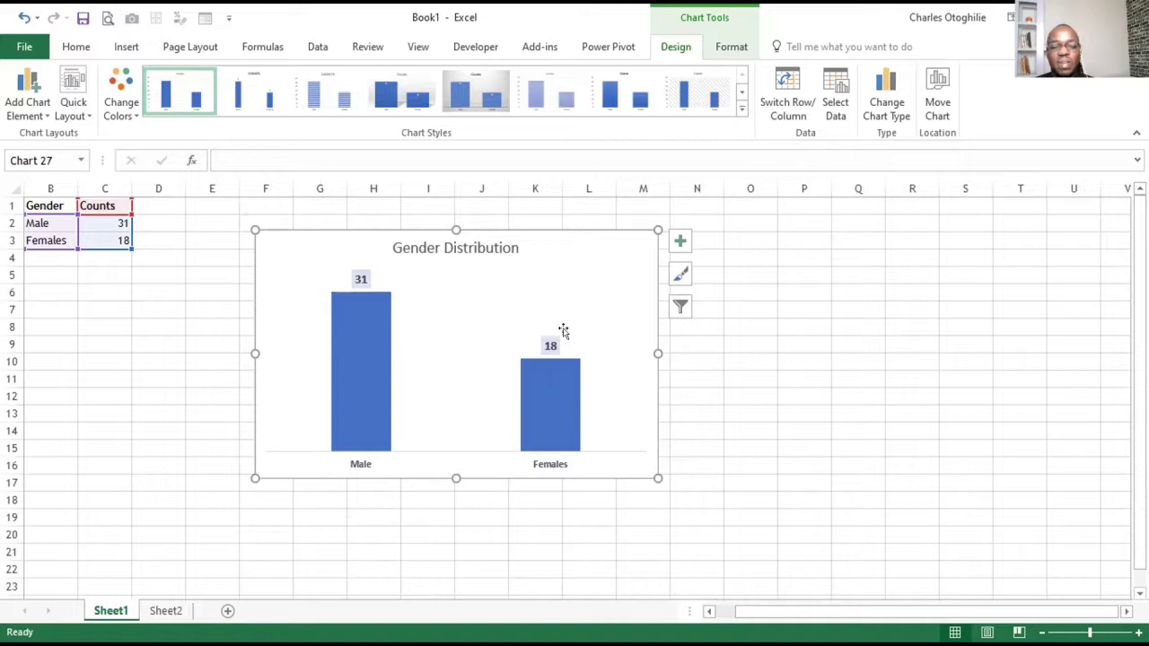
left_click(47, 117)
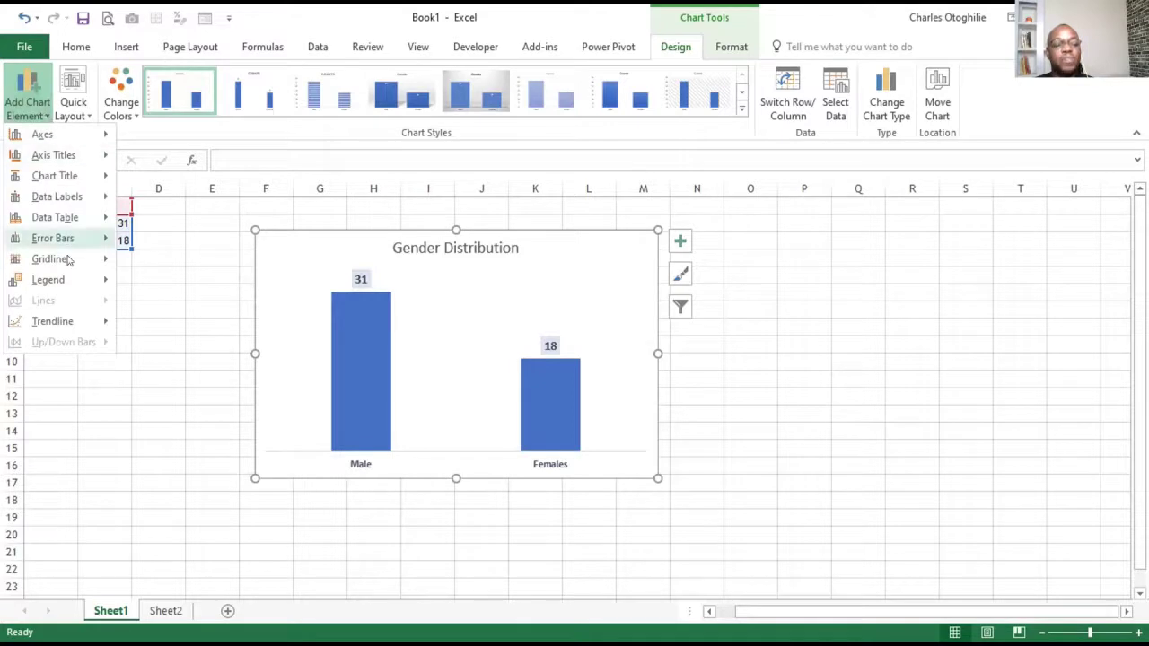
mouse_move(76, 280)
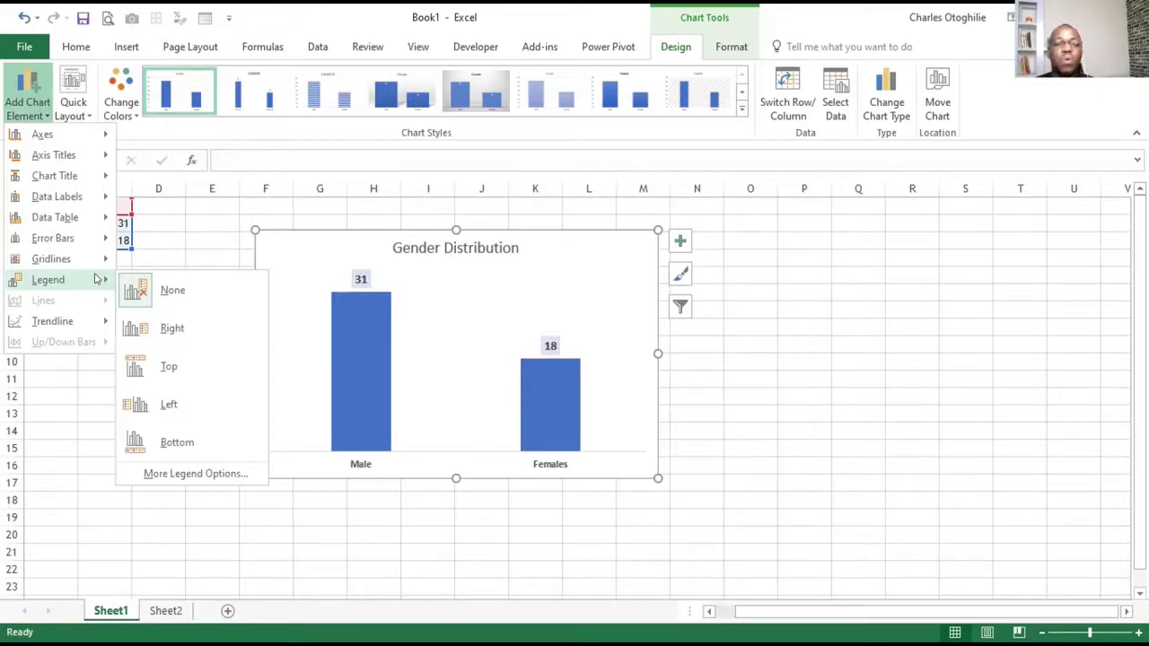
left_click(792, 333)
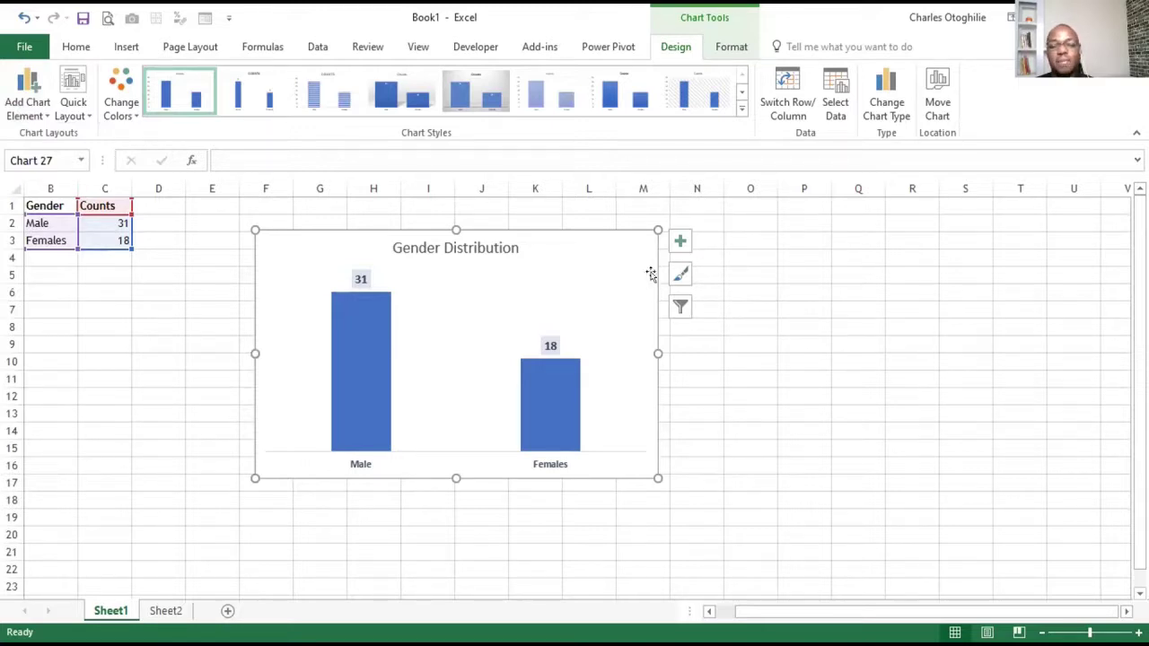
left_click(731, 48)
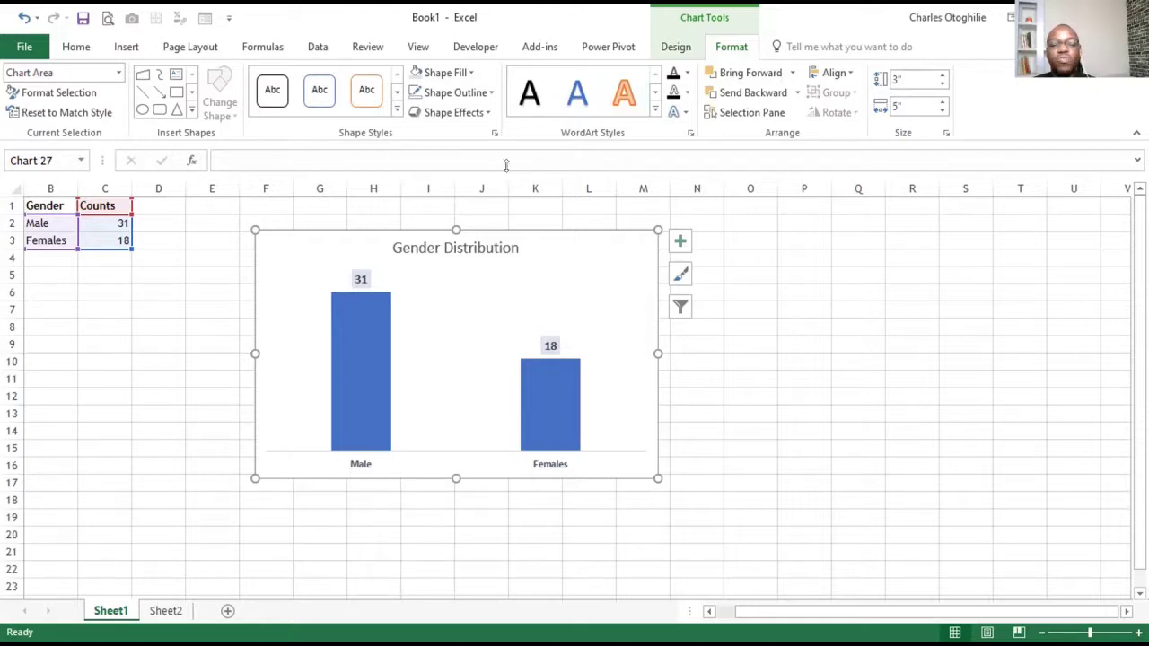
left_click(677, 48)
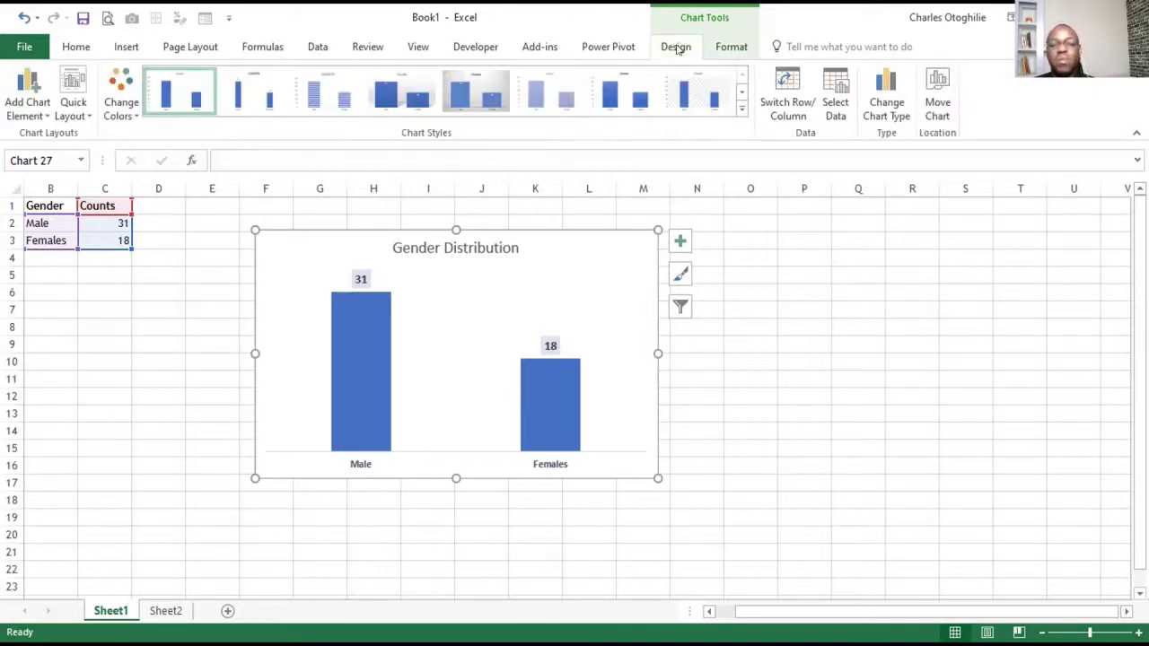
left_click(723, 49)
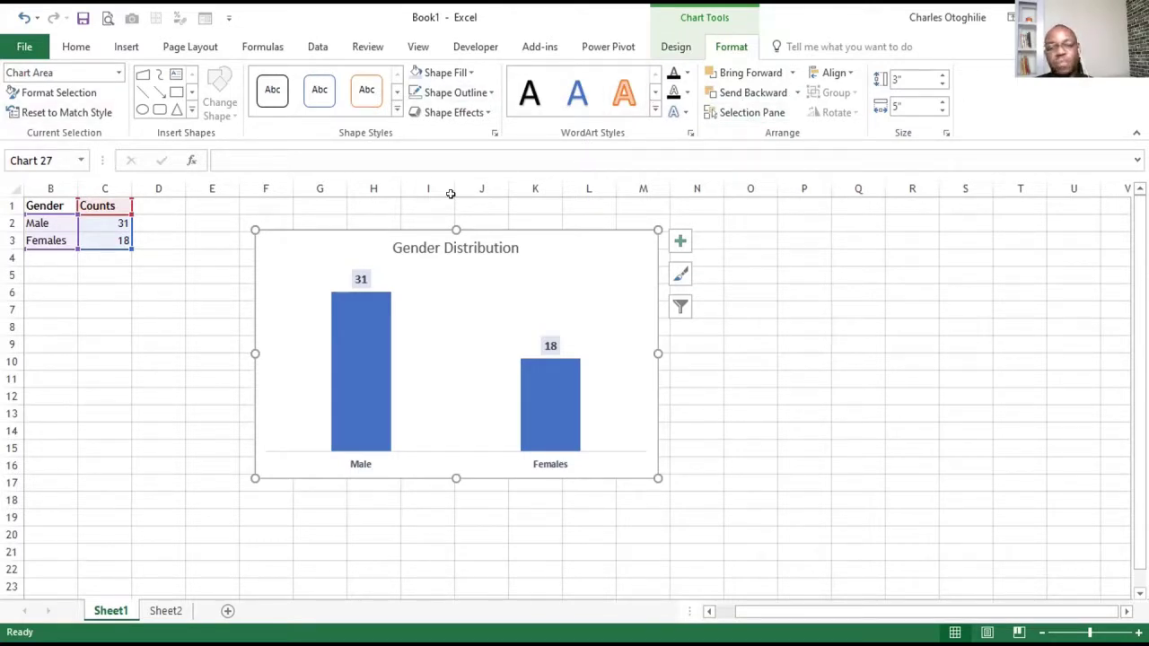
left_click(787, 310)
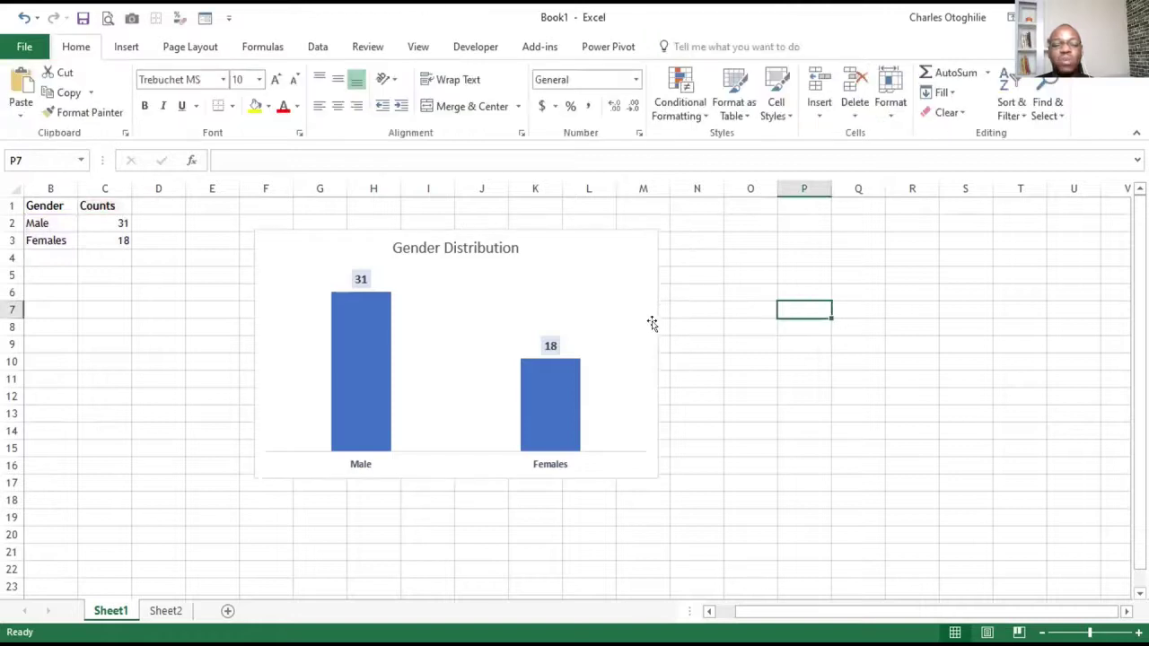
Fill the Gender Distribution chart area with the darkest theme shade of blue.
left_click(645, 334)
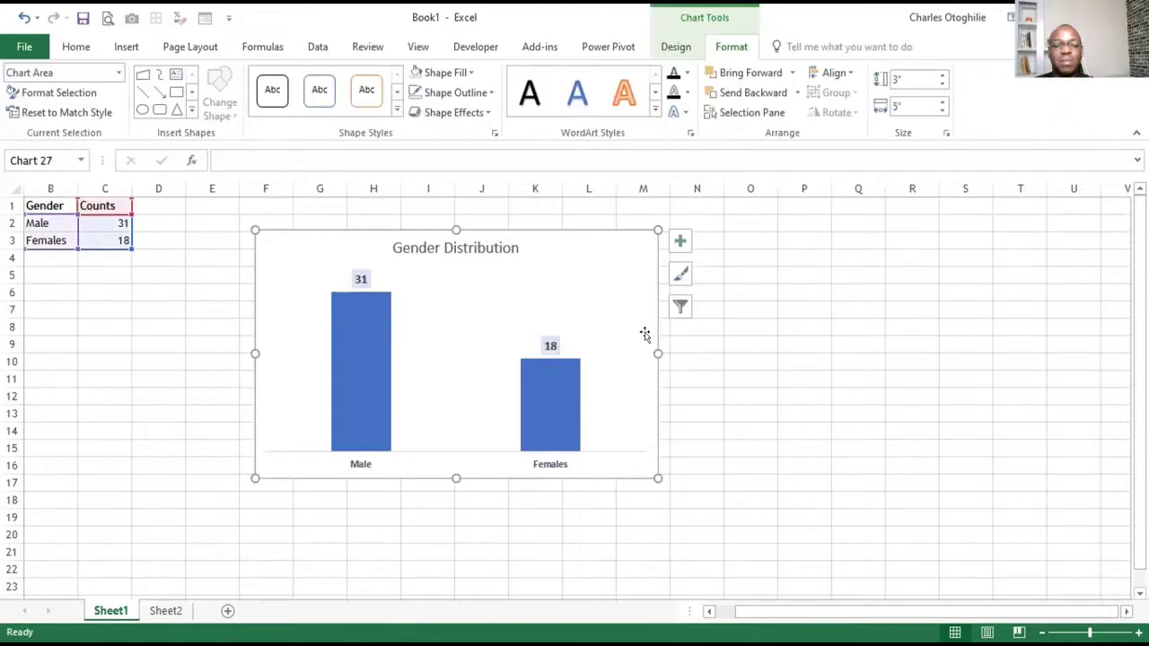
left_click(466, 72)
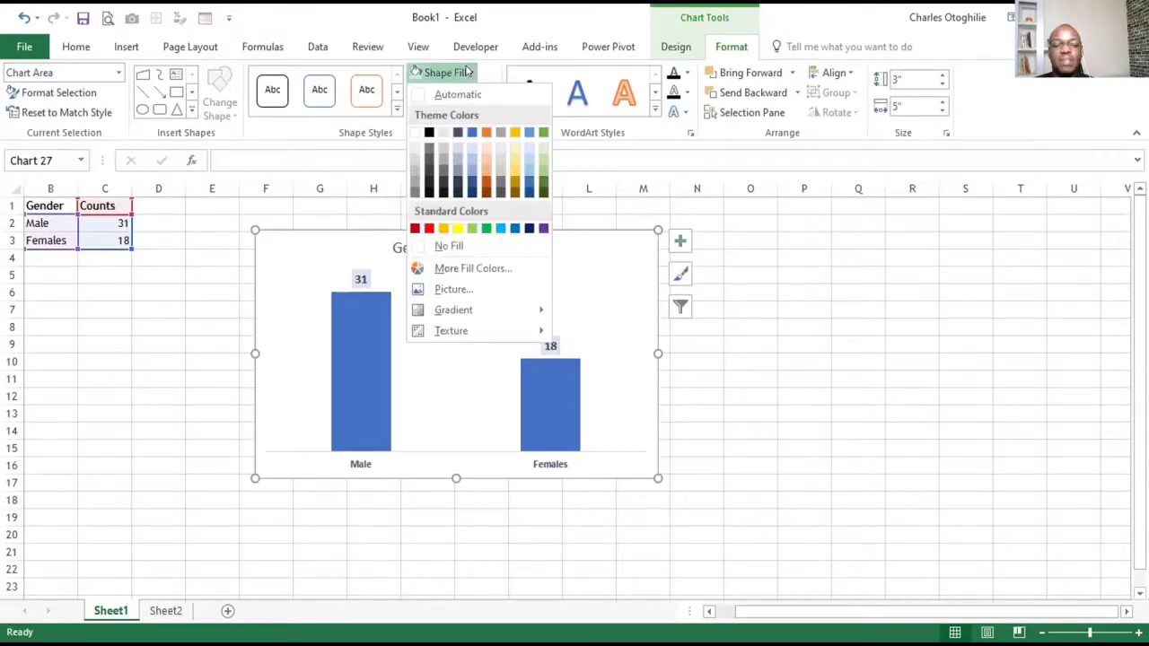
left_click(472, 194)
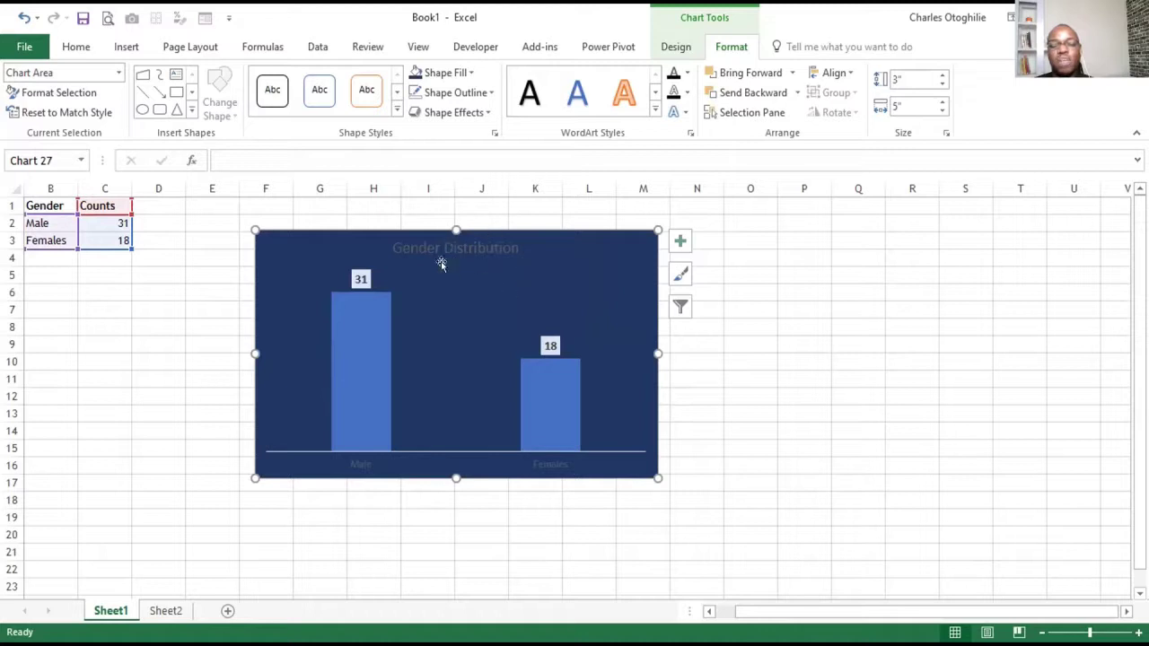
left_click(757, 324)
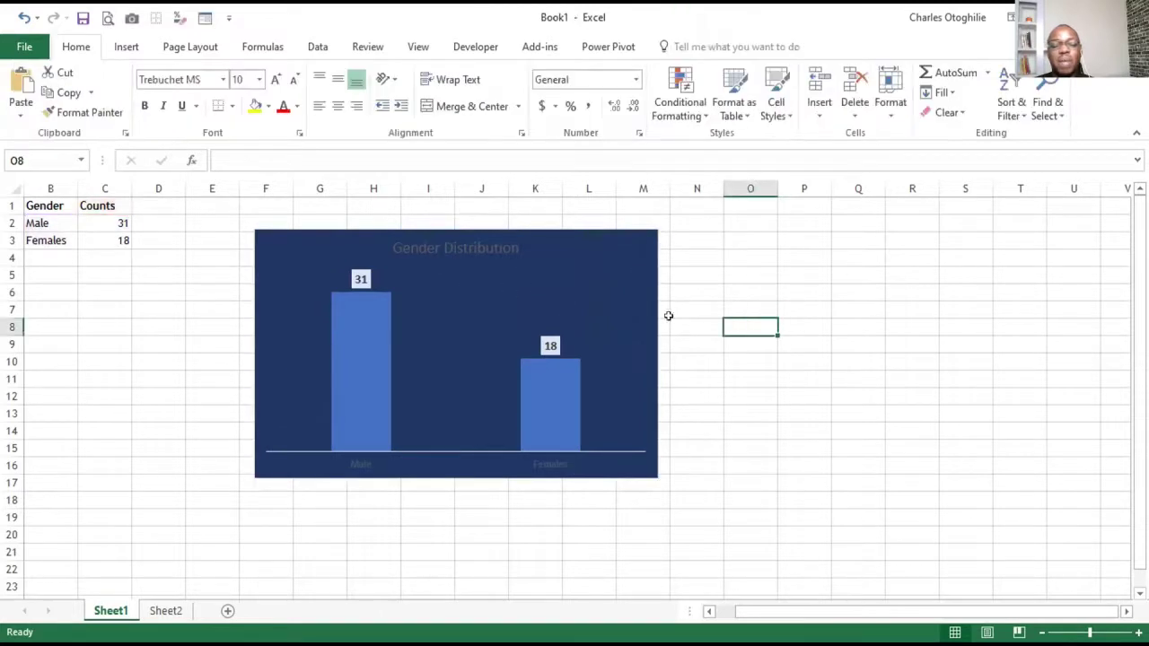
Set the text colour of the chart title and the horizontal category axis labels to white.
left_click(456, 248)
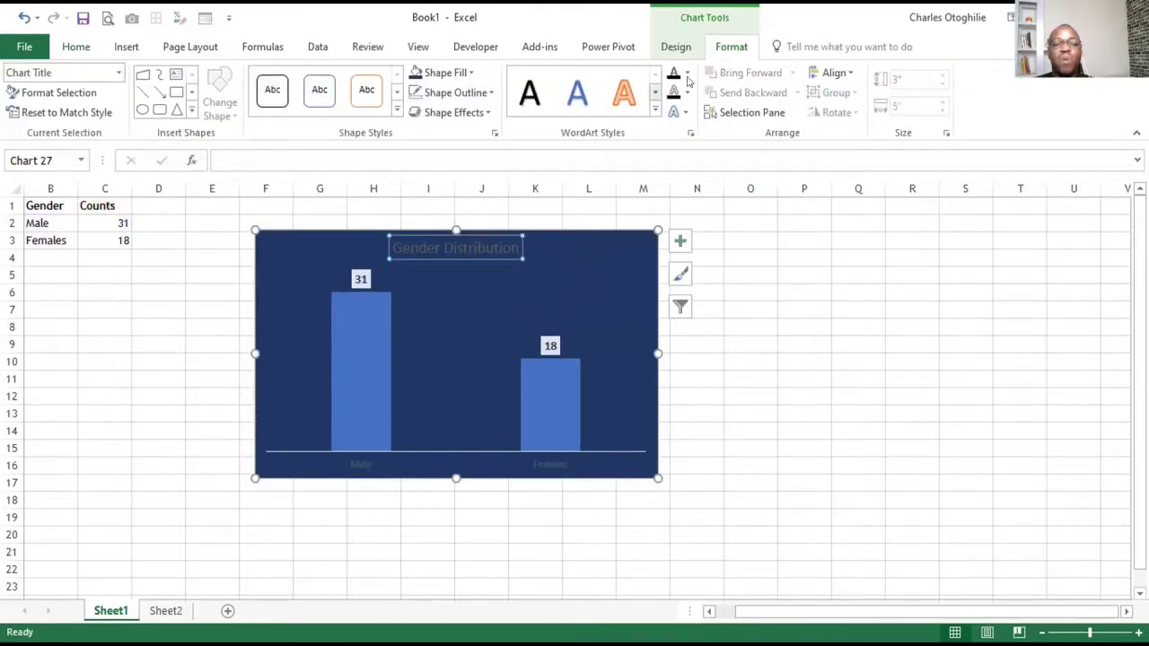
left_click(688, 73)
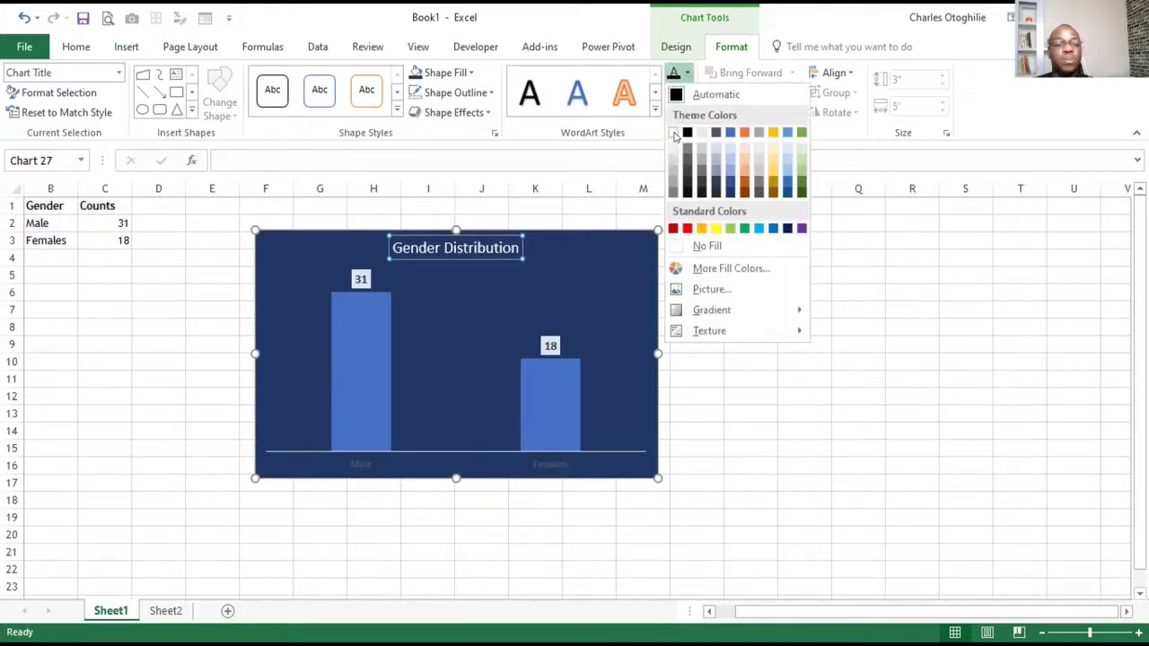
left_click(675, 134)
left_click(310, 458)
left_click(364, 461)
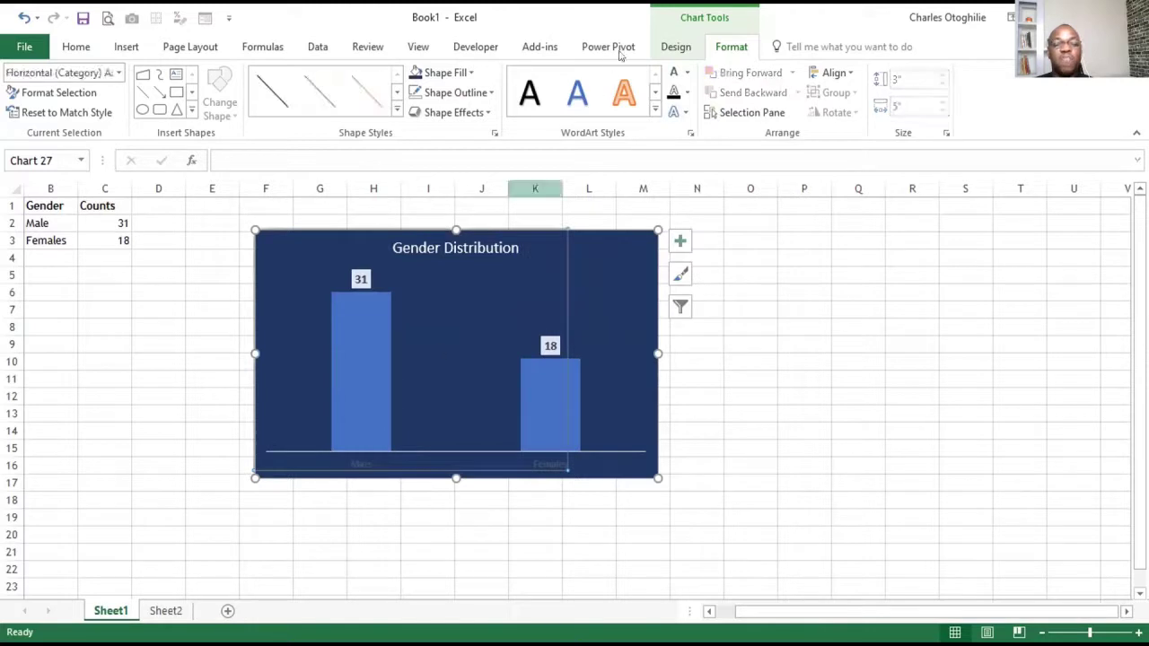
left_click(674, 74)
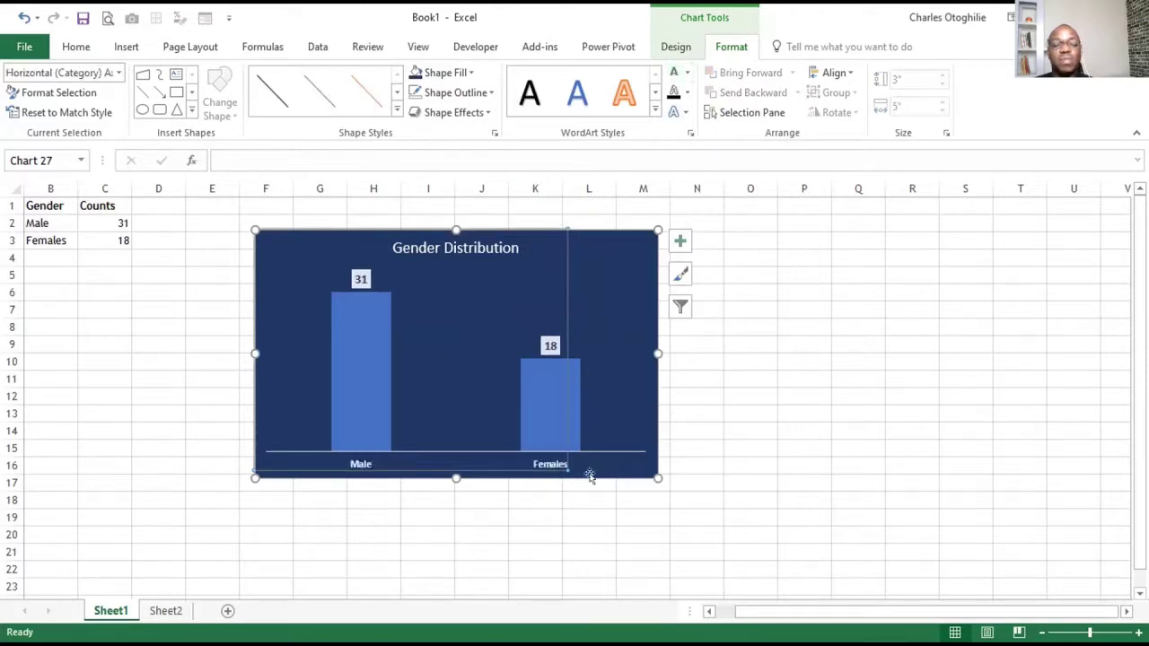
left_click(608, 511)
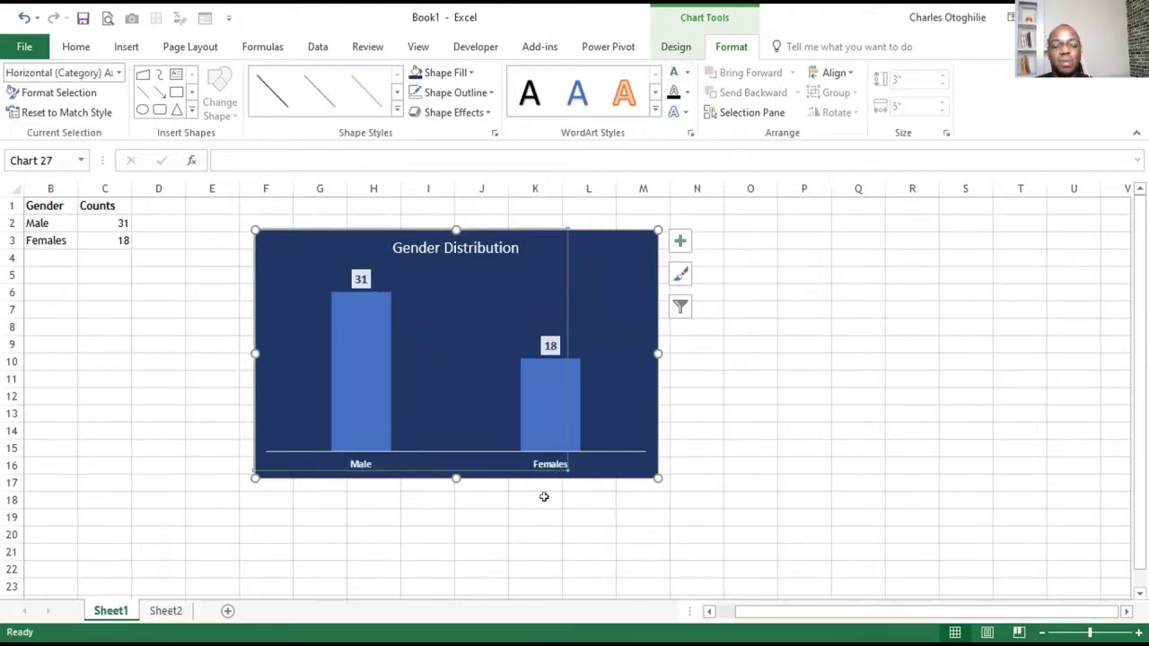
Increase the font size of the Male and Females category axis labels to 12.
left_click(359, 464)
left_click(76, 47)
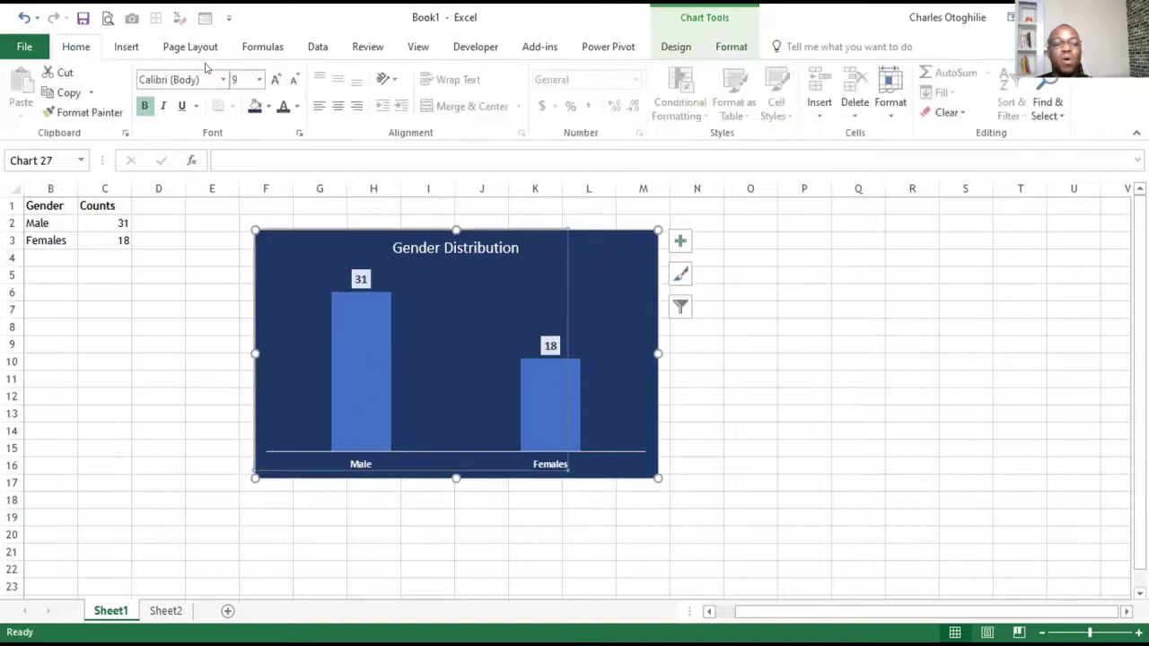
left_click(276, 80)
left_click(276, 80)
left_click(275, 80)
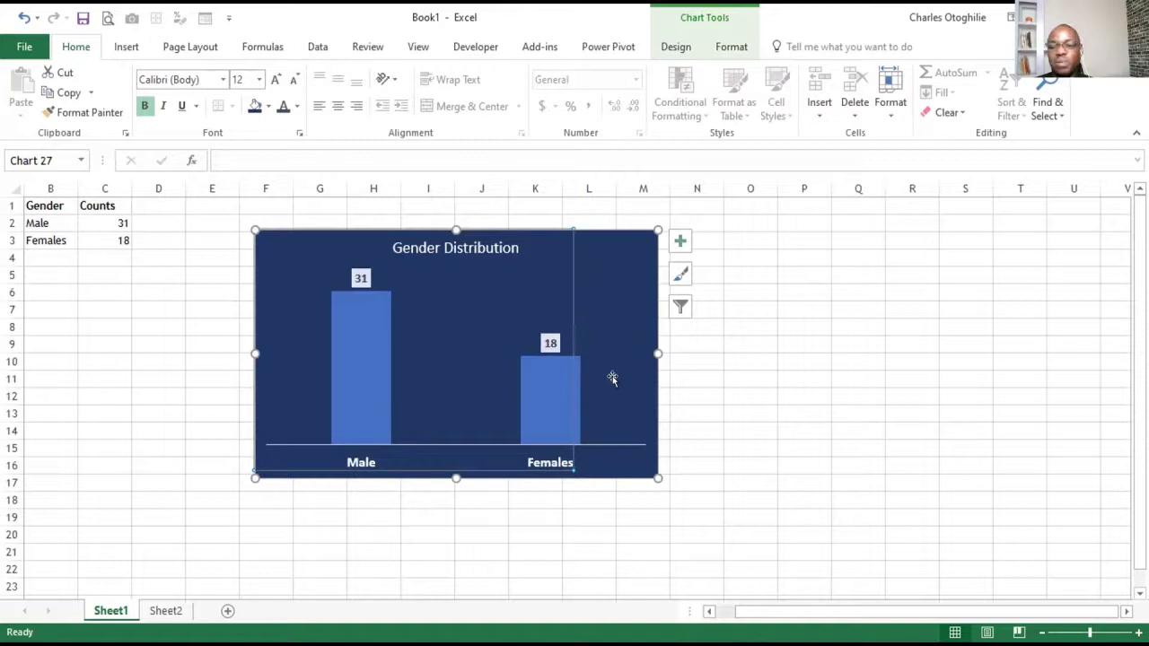
left_click(749, 381)
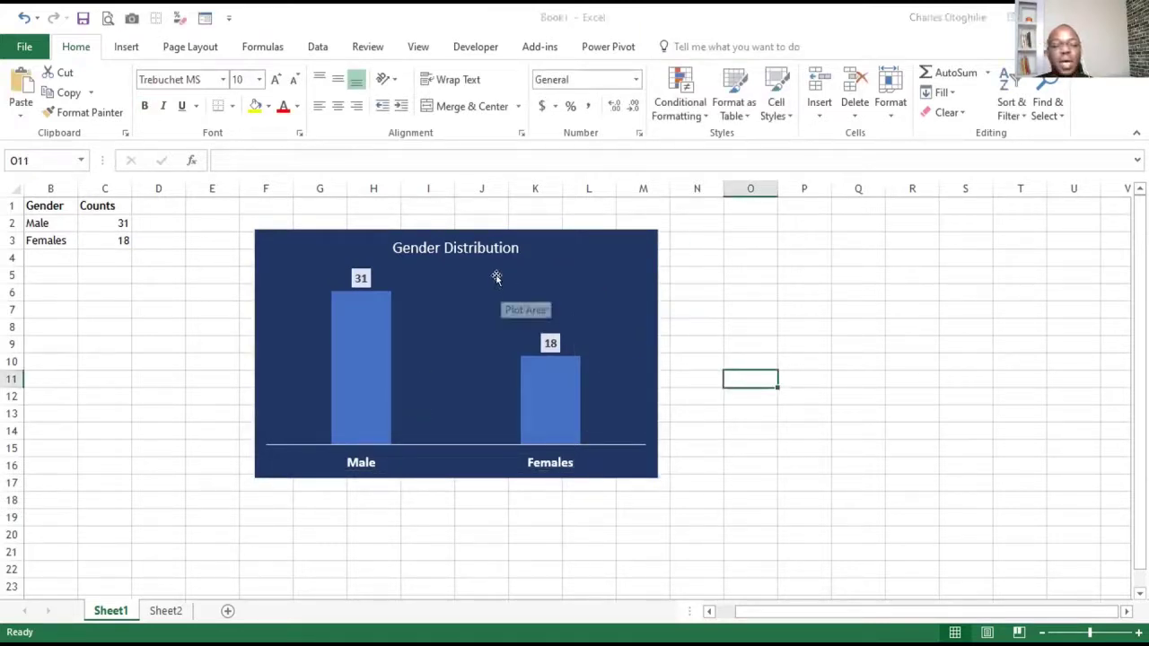
left_click(555, 409)
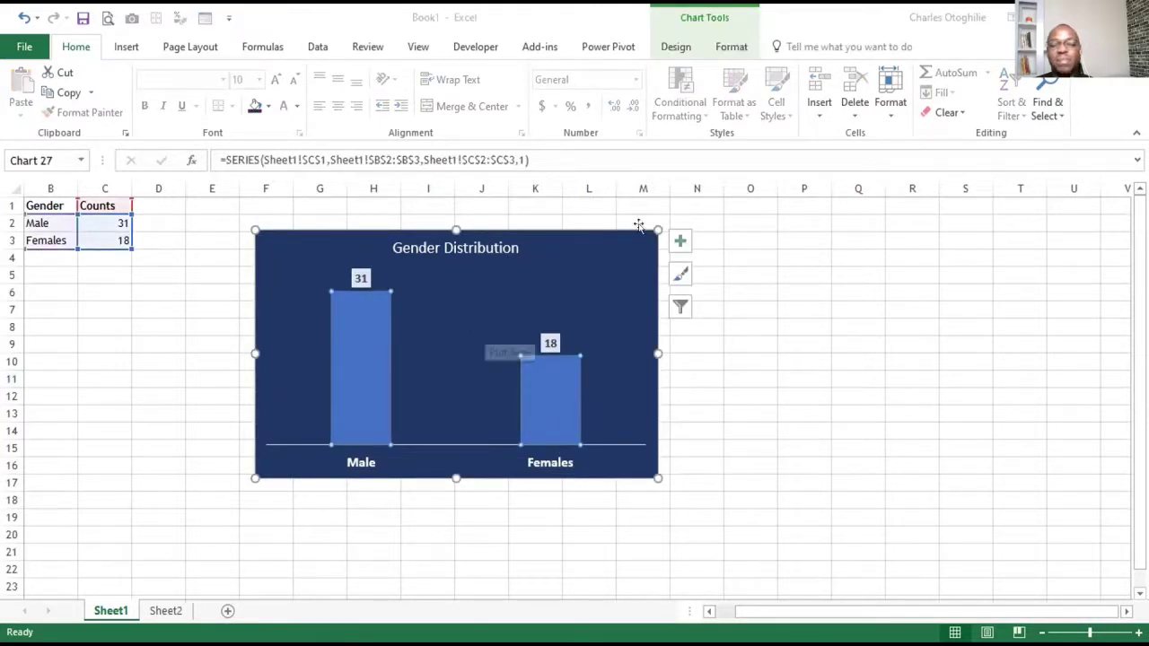
left_click(676, 48)
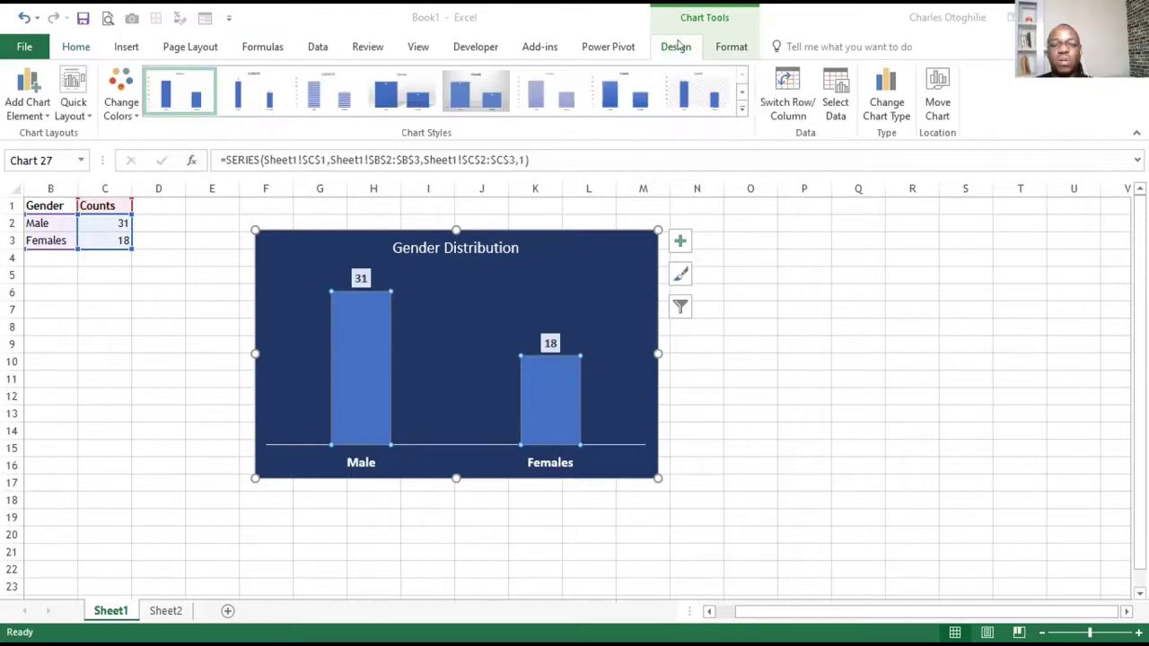
left_click(730, 45)
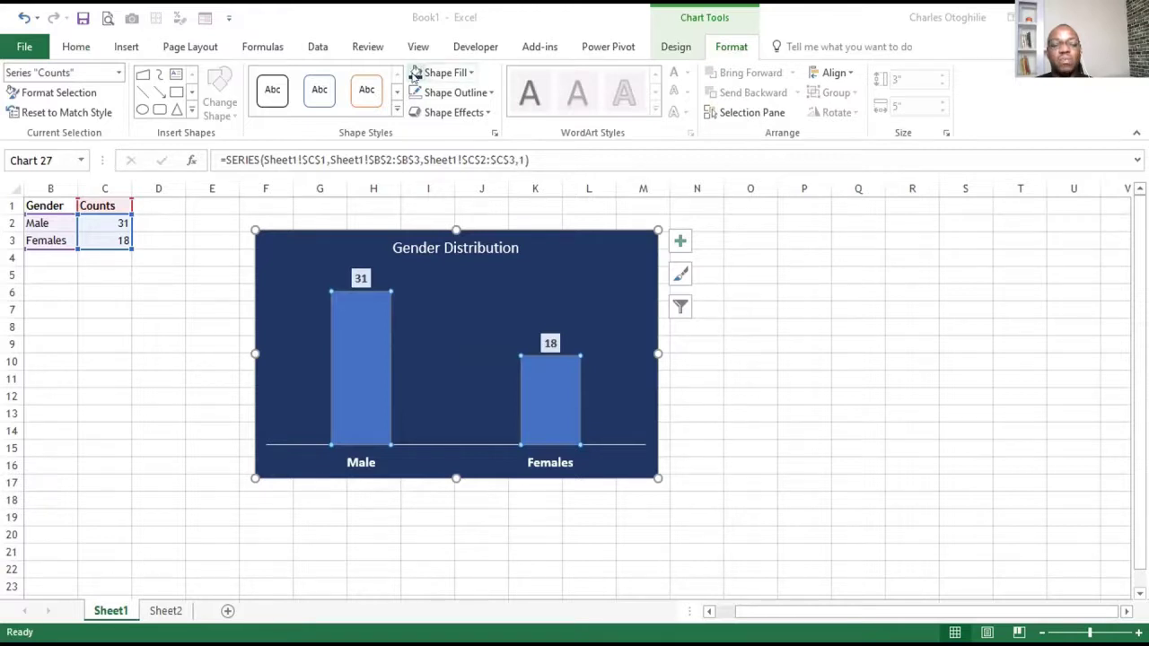
left_click(800, 360)
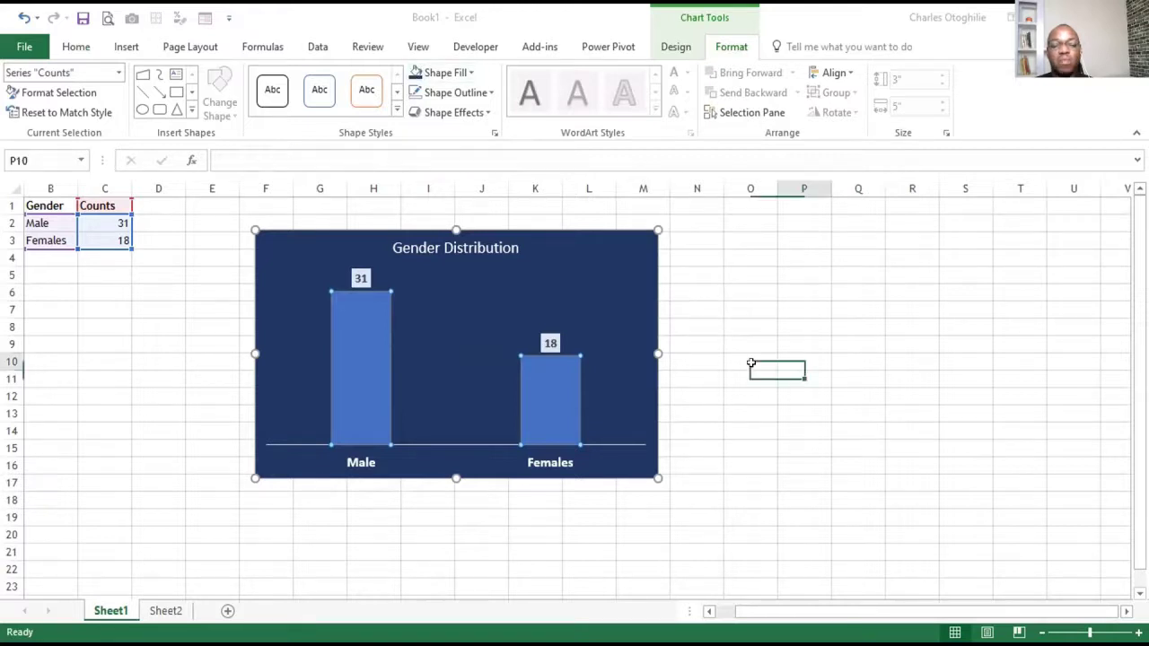
Fill the chart's columns with the darkest theme blue and lighten it to a custom RGB colour of 144, 171, 220.
left_click(388, 386)
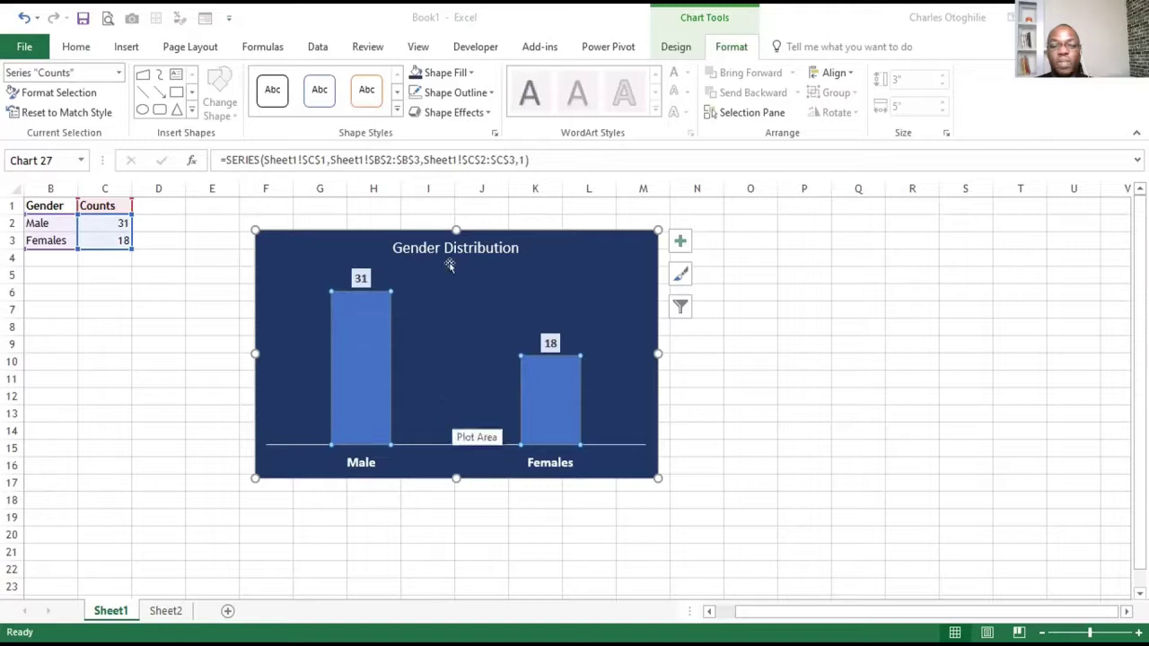
left_click(470, 72)
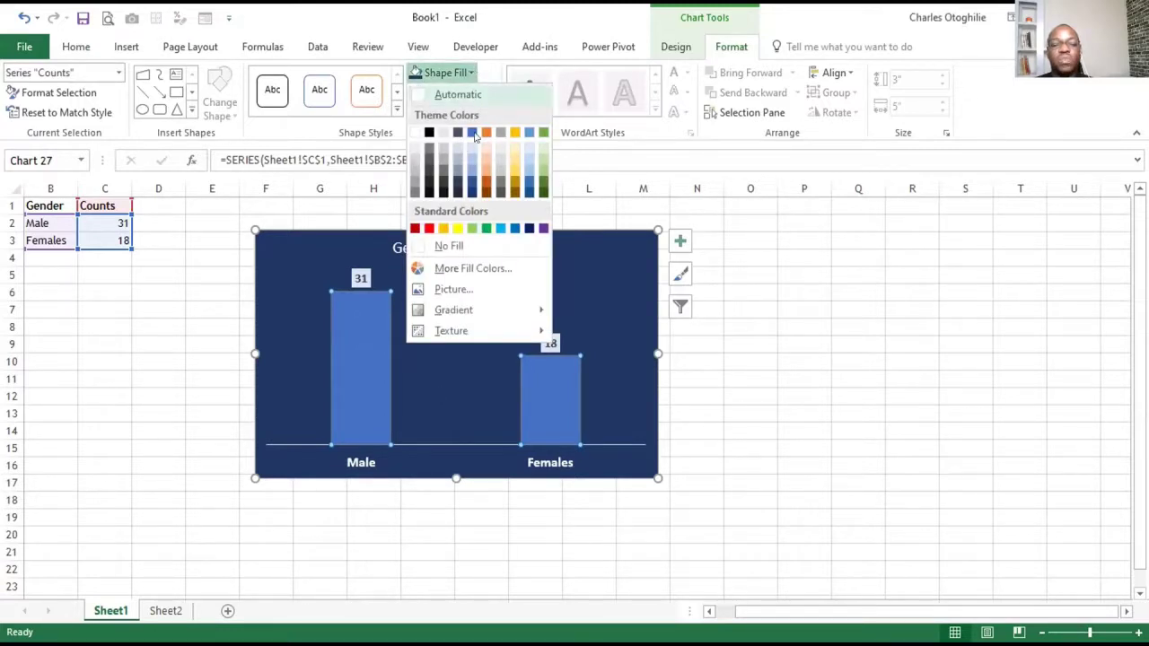
left_click(467, 194)
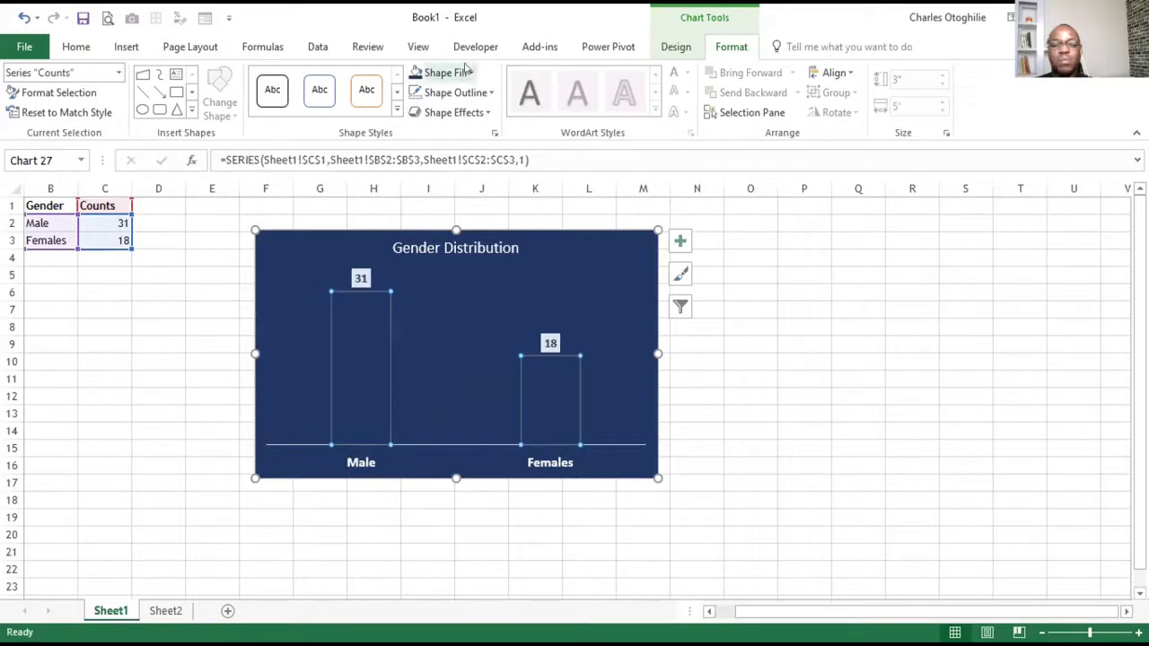
left_click(469, 72)
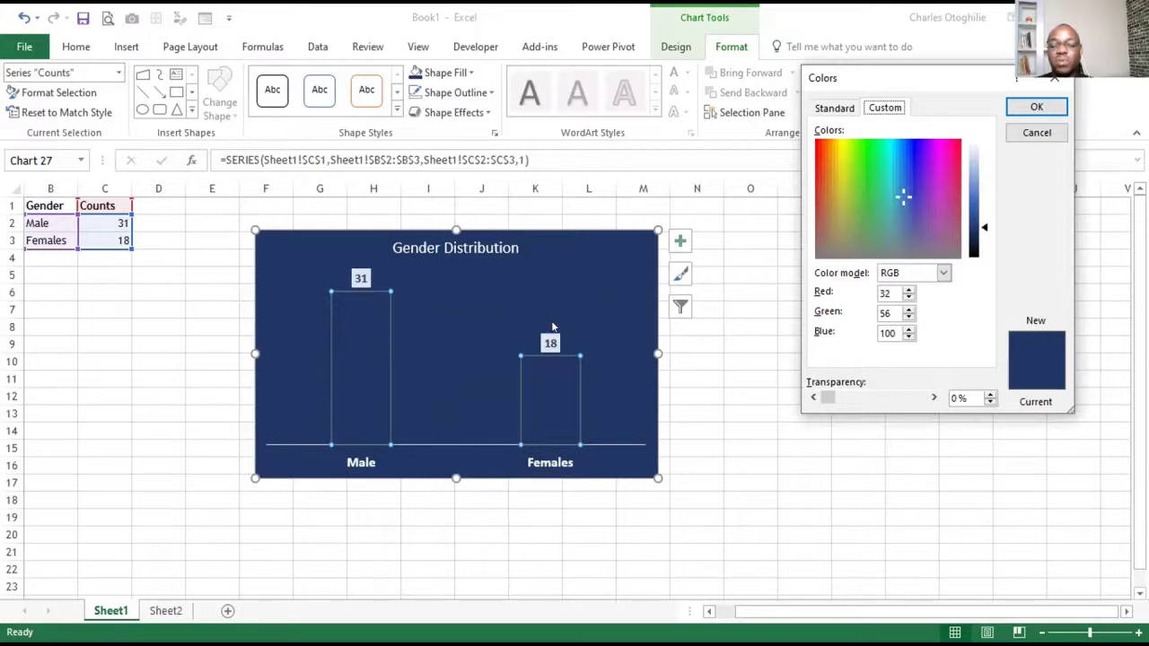
left_click_drag(984, 225, 981, 177)
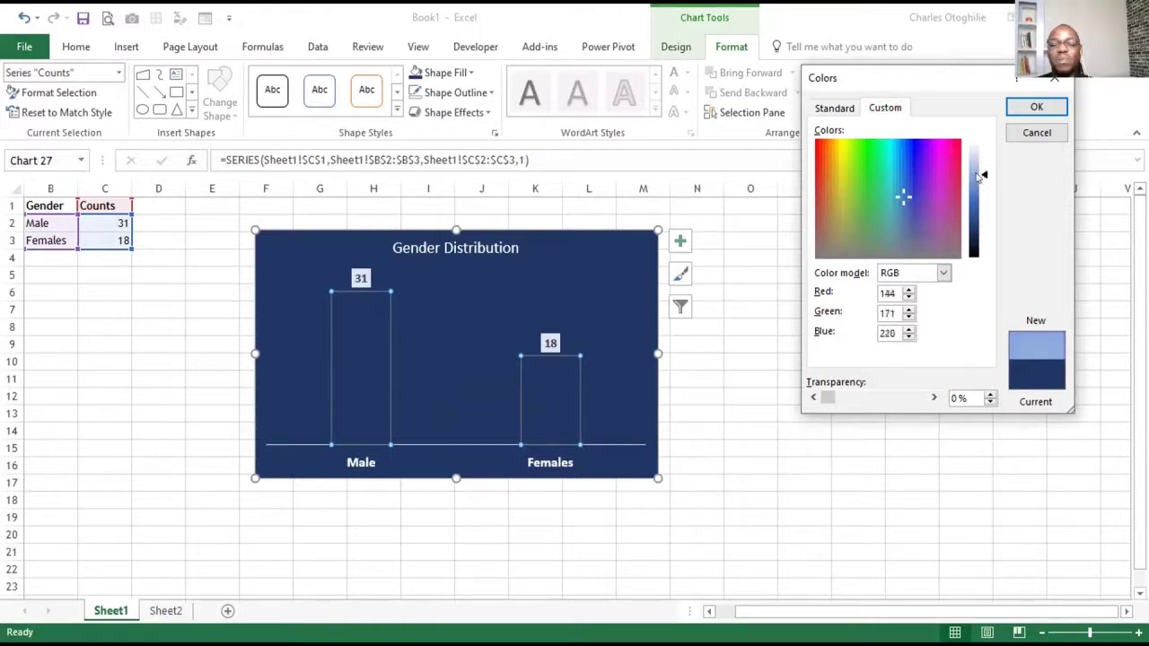
left_click(1037, 107)
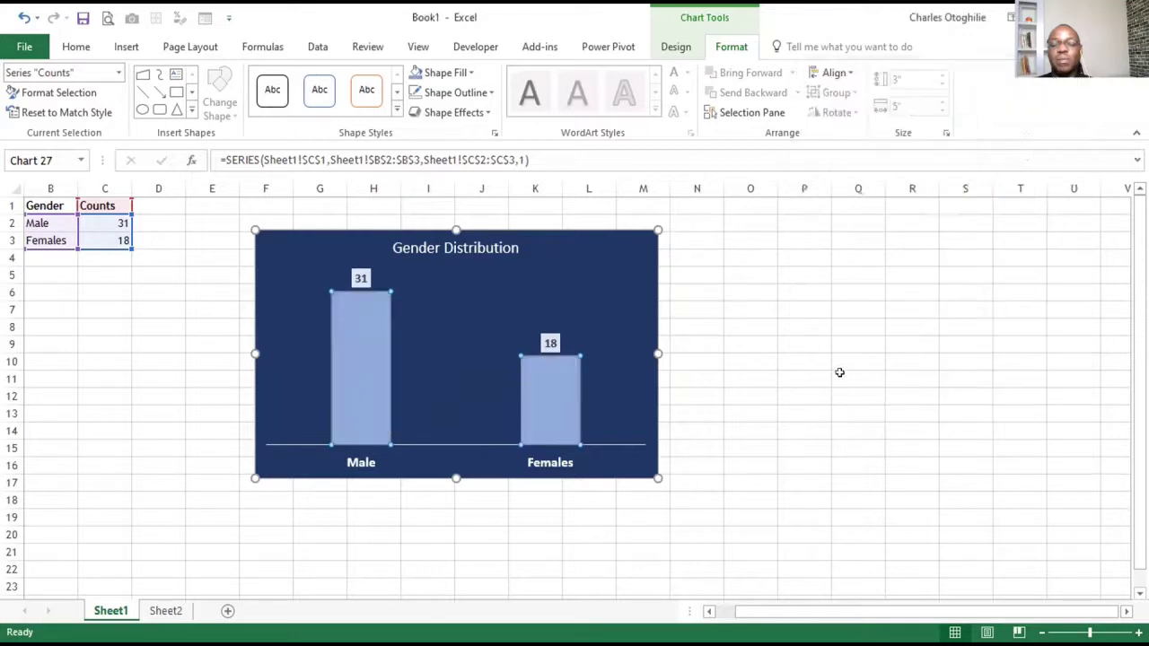
left_click(840, 372)
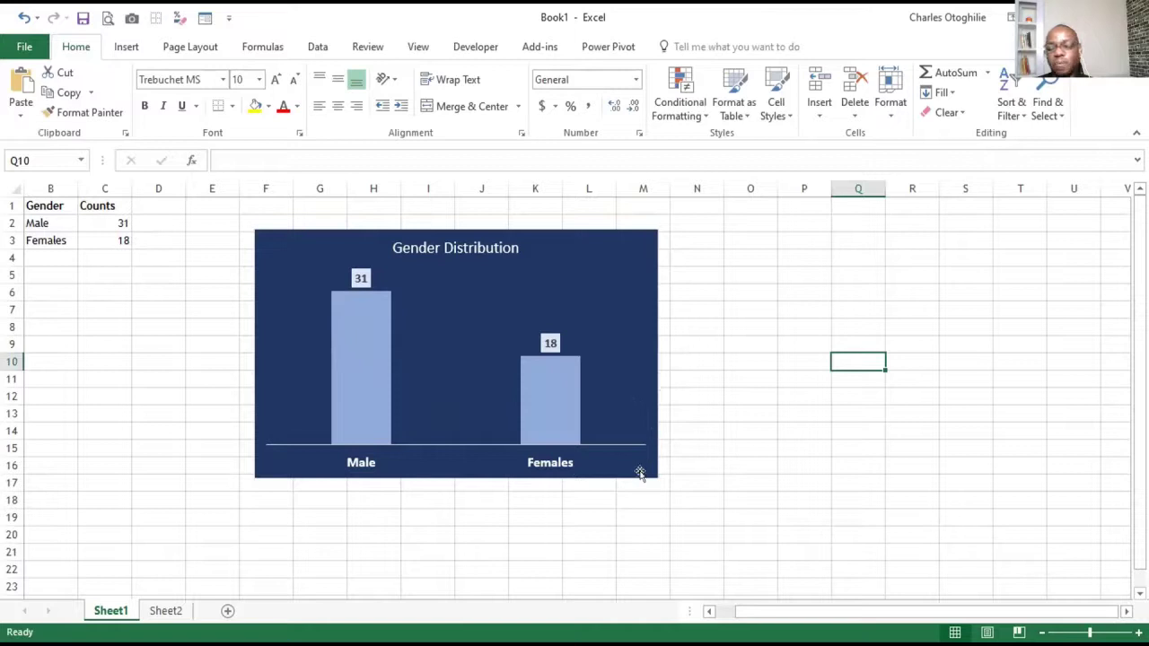
Move the chart slightly up and to the left, and enlarge it to about 3.06 by 5.01 inches.
left_click_drag(590, 243, 554, 234)
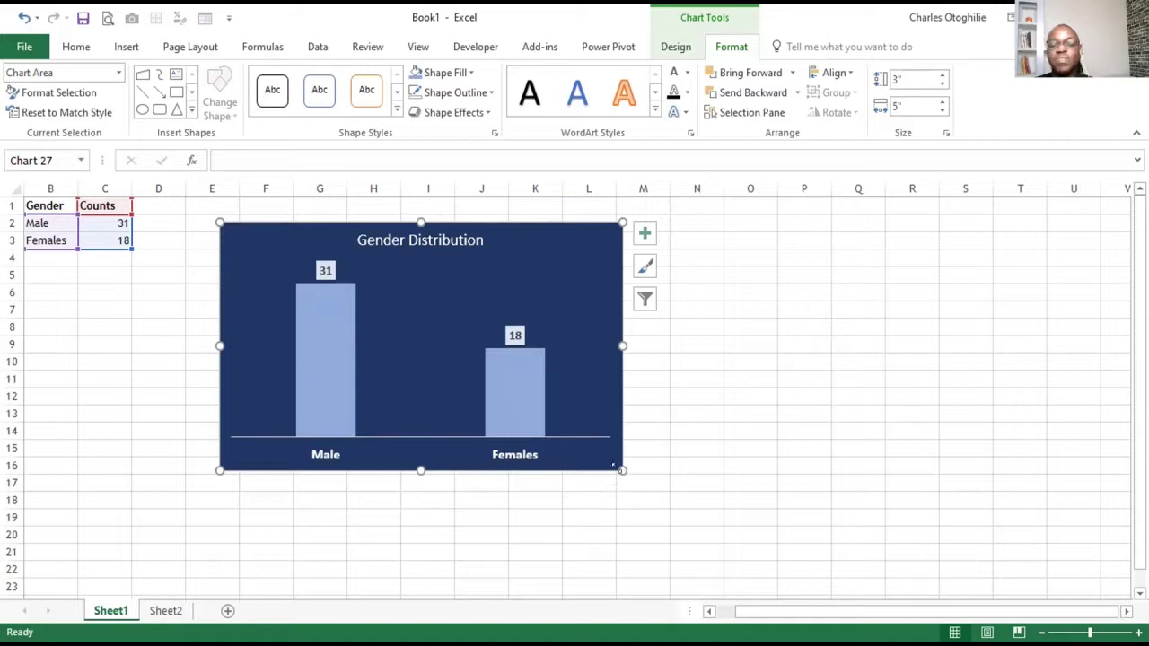
mouse_move(613, 461)
left_mouse_down()
mouse_move(509, 360)
mouse_move(487, 406)
mouse_move(457, 431)
mouse_move(494, 422)
mouse_move(546, 469)
mouse_move(619, 462)
mouse_move(621, 474)
mouse_move(605, 446)
mouse_move(626, 465)
mouse_move(606, 469)
mouse_move(623, 476)
left_mouse_up()
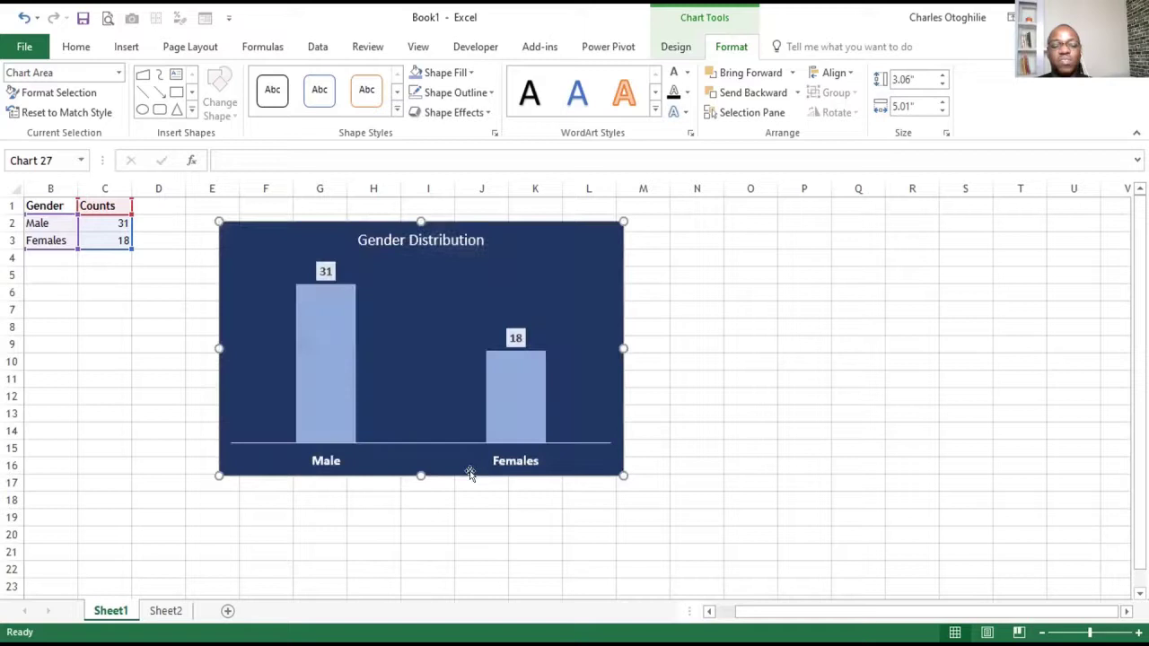
Try stretching the chart's height to about 3.68 inches, and undo that resize.
left_click_drag(420, 477, 420, 517)
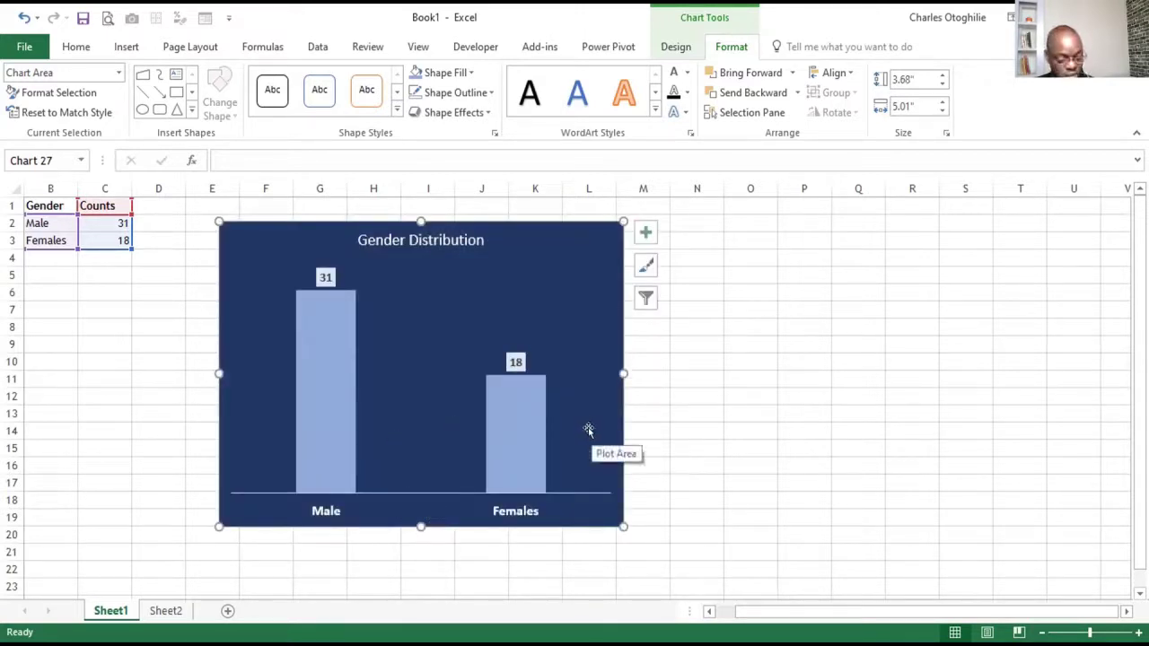
key("ctrl+z")
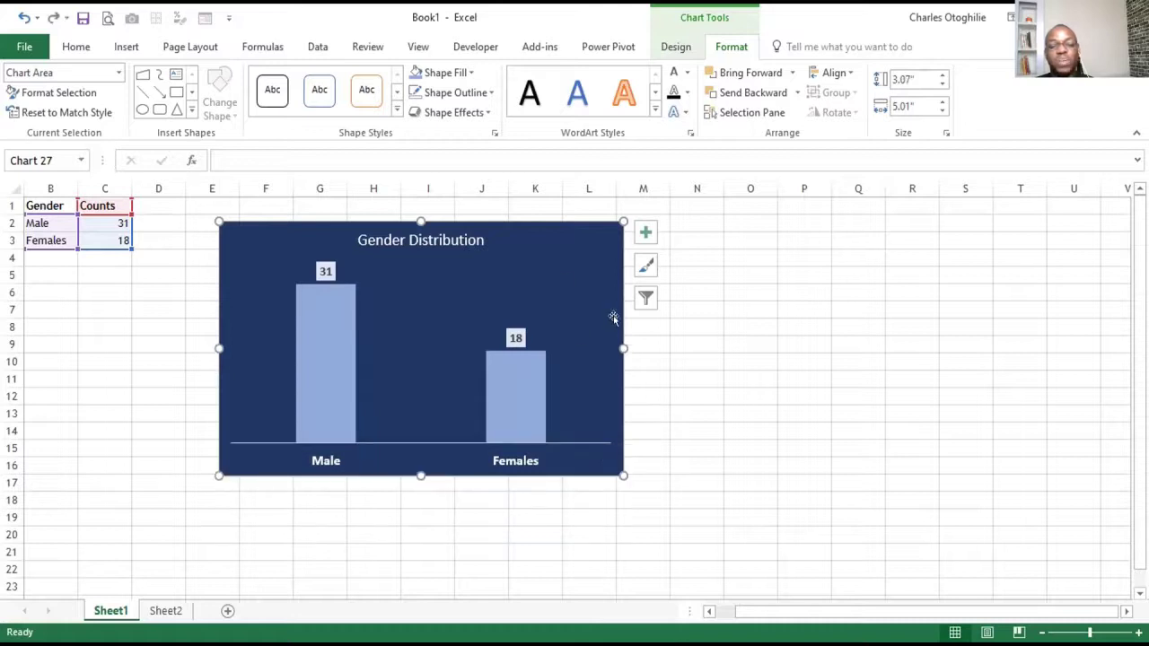
left_click(656, 430)
left_click(519, 235)
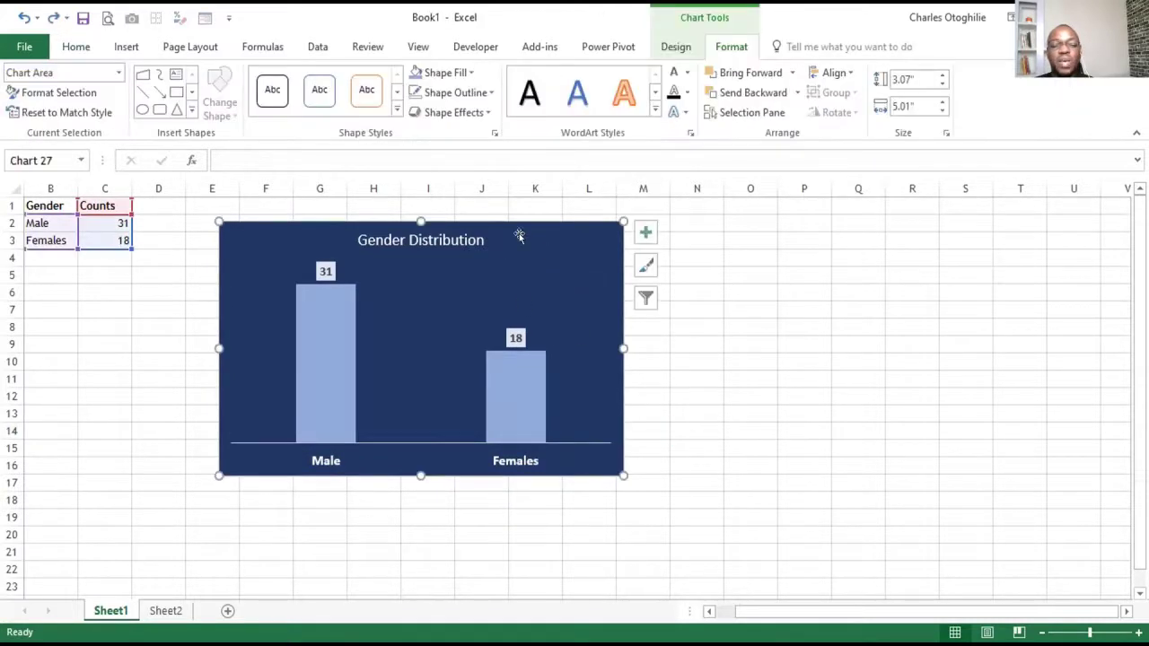
Resize the column chart to about 2.49 by 3.84 inches and reposition it with its upper-left corner in column F at row 4.
left_click_drag(621, 472, 509, 396)
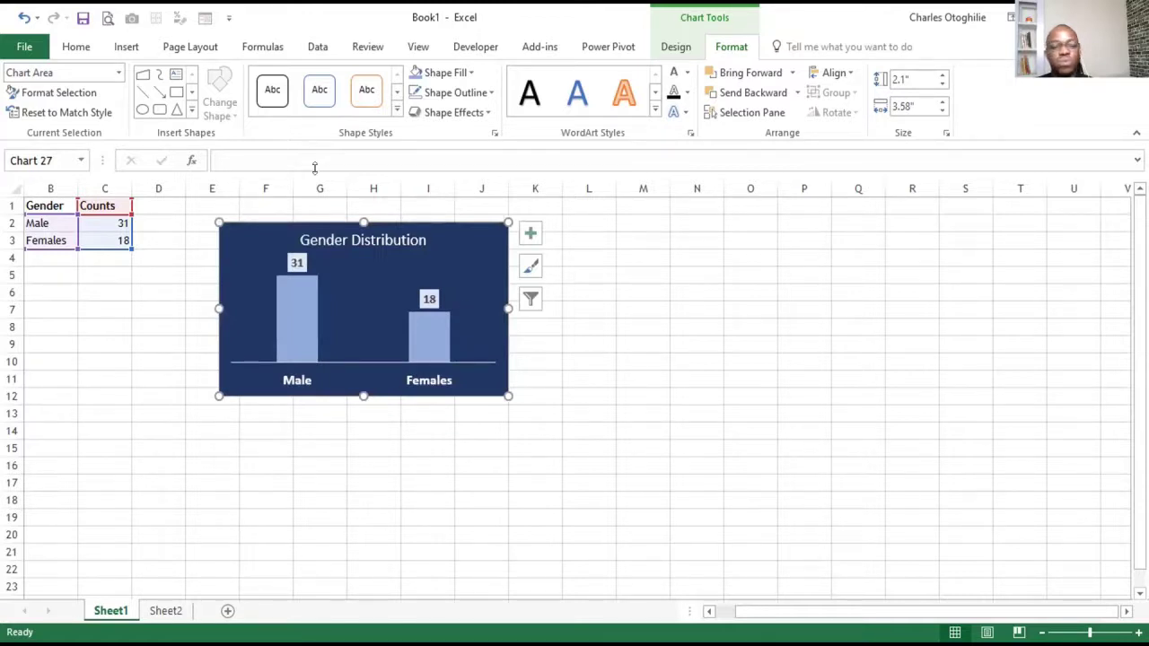
left_click_drag(327, 222, 431, 263)
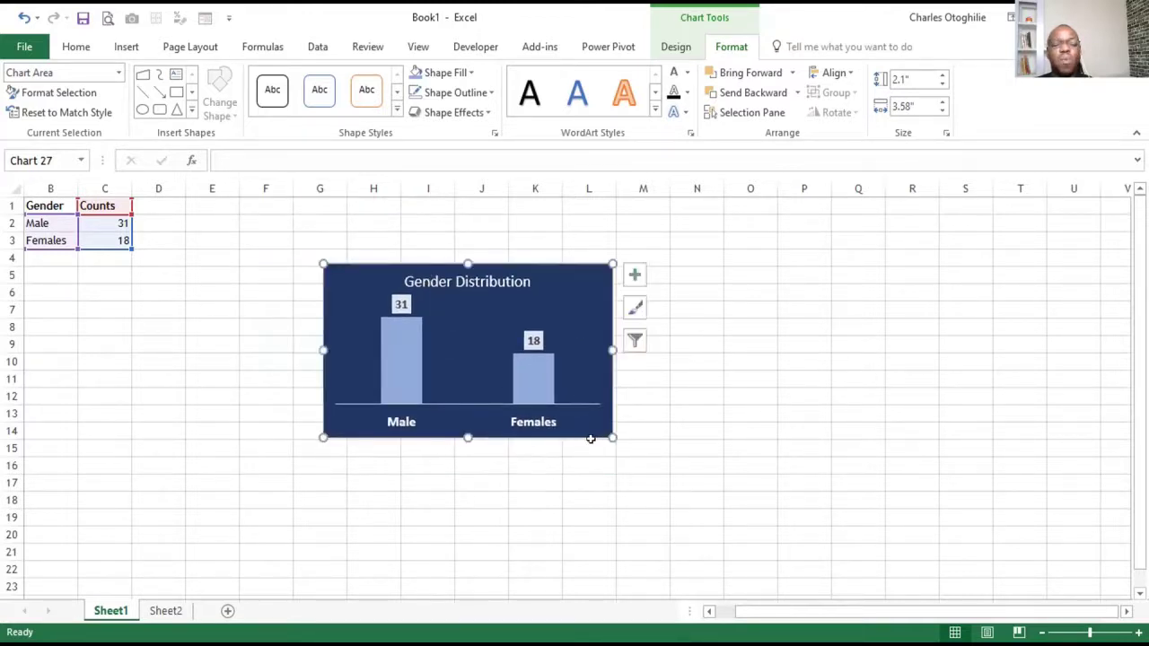
left_click_drag(612, 437, 630, 469)
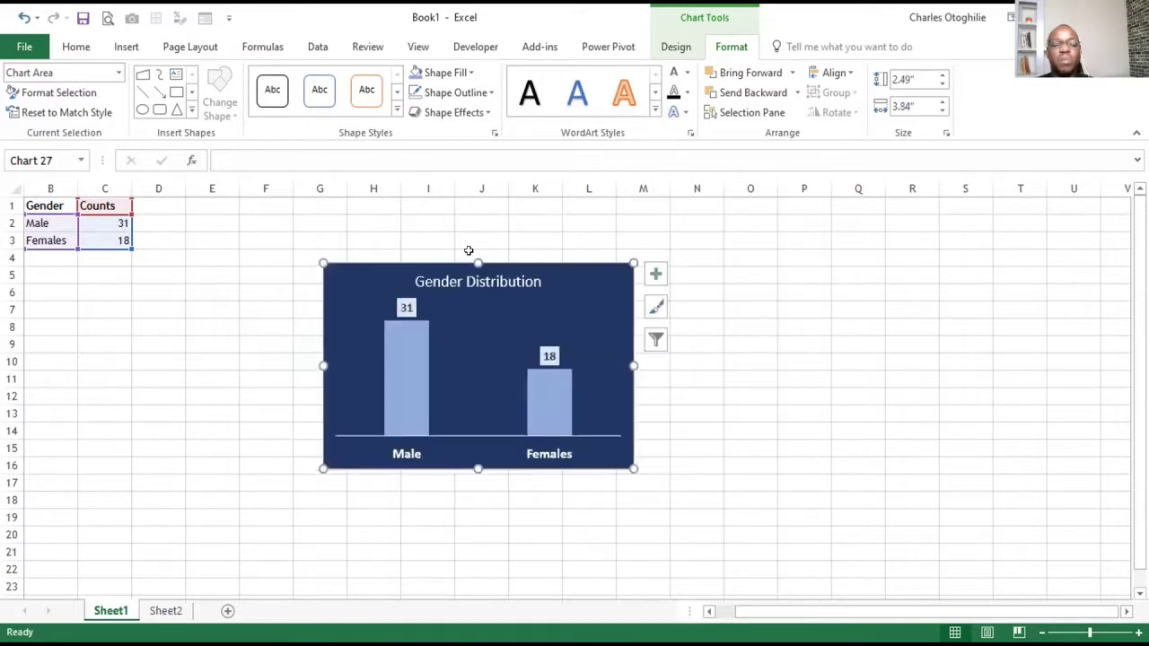
left_click_drag(426, 264, 372, 256)
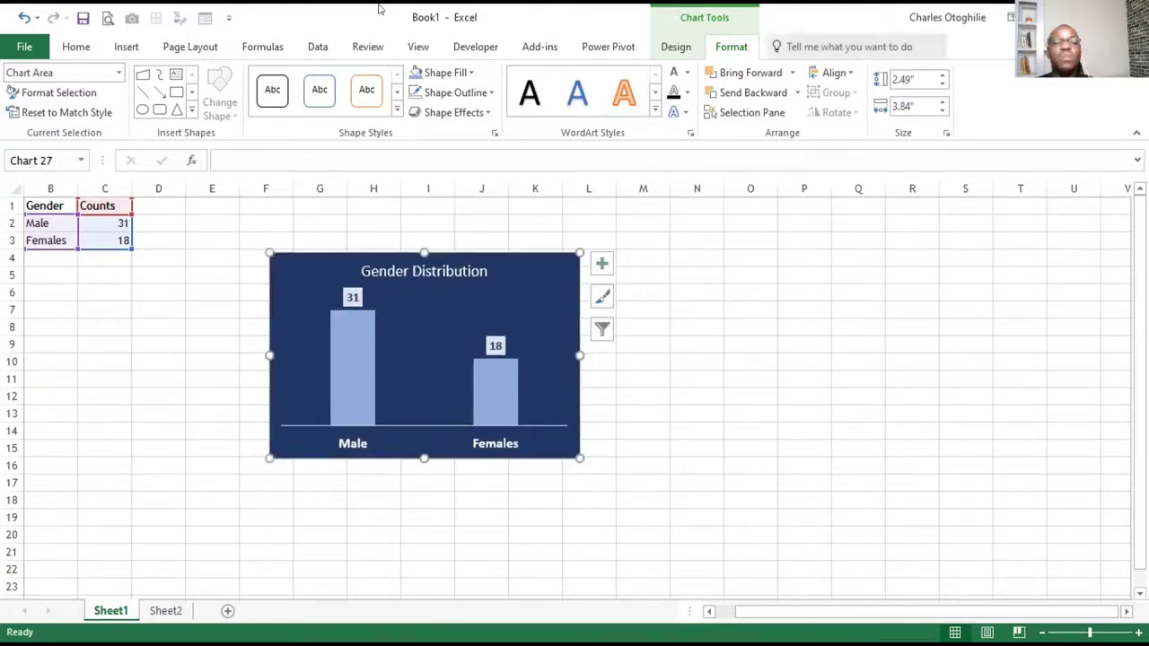
left_click(676, 48)
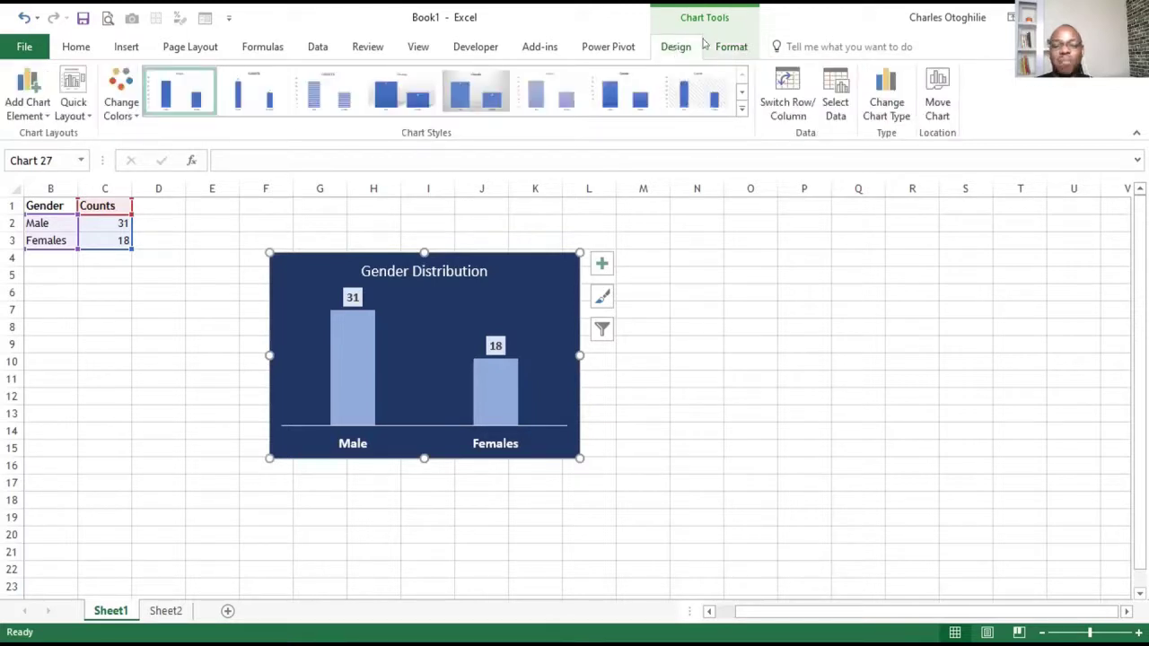
left_click(732, 48)
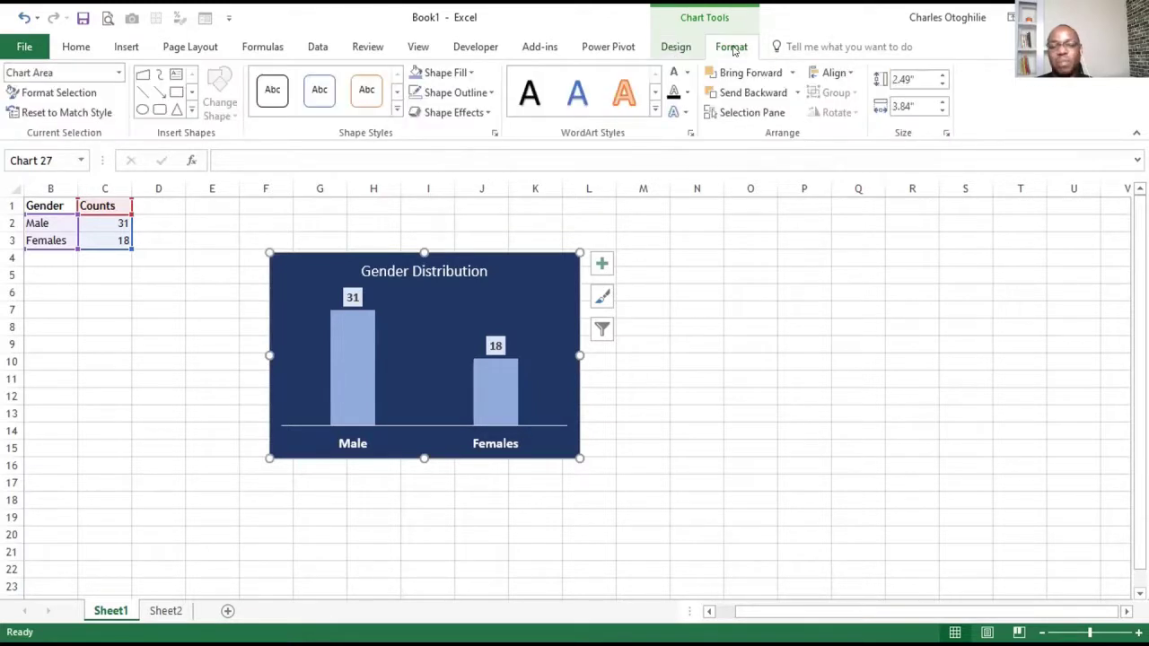
scroll(735, 51, "up", 11)
Duplicate the Gender Distribution column chart and place the copy beside the original, level with it.
left_click(675, 49)
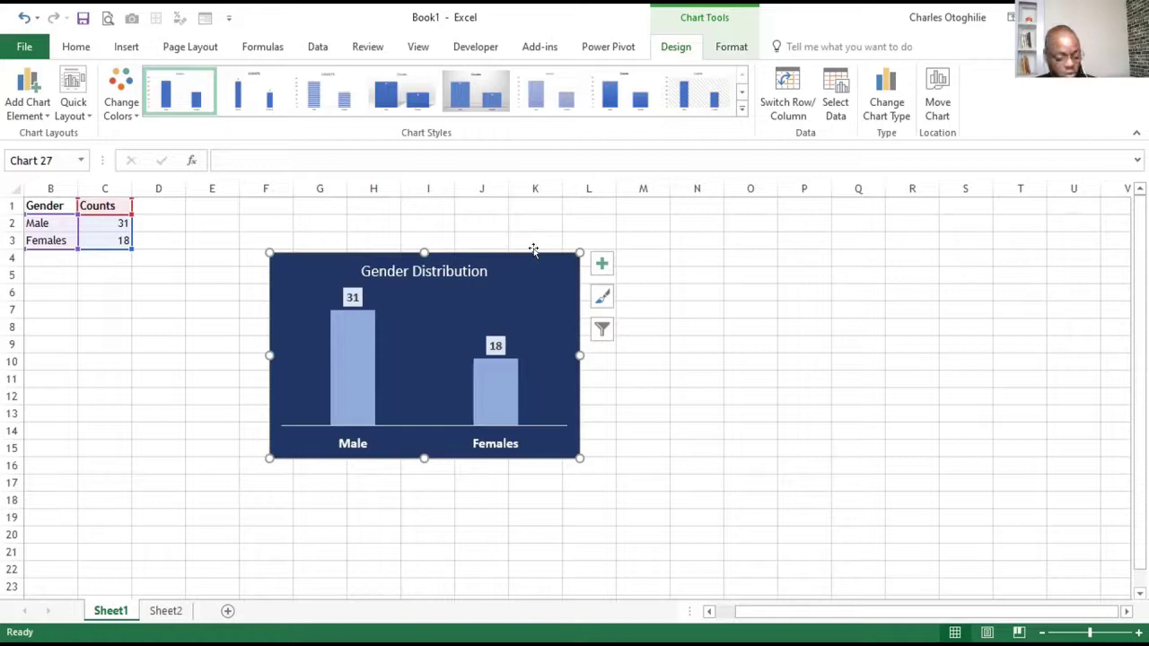
key("ctrl+d")
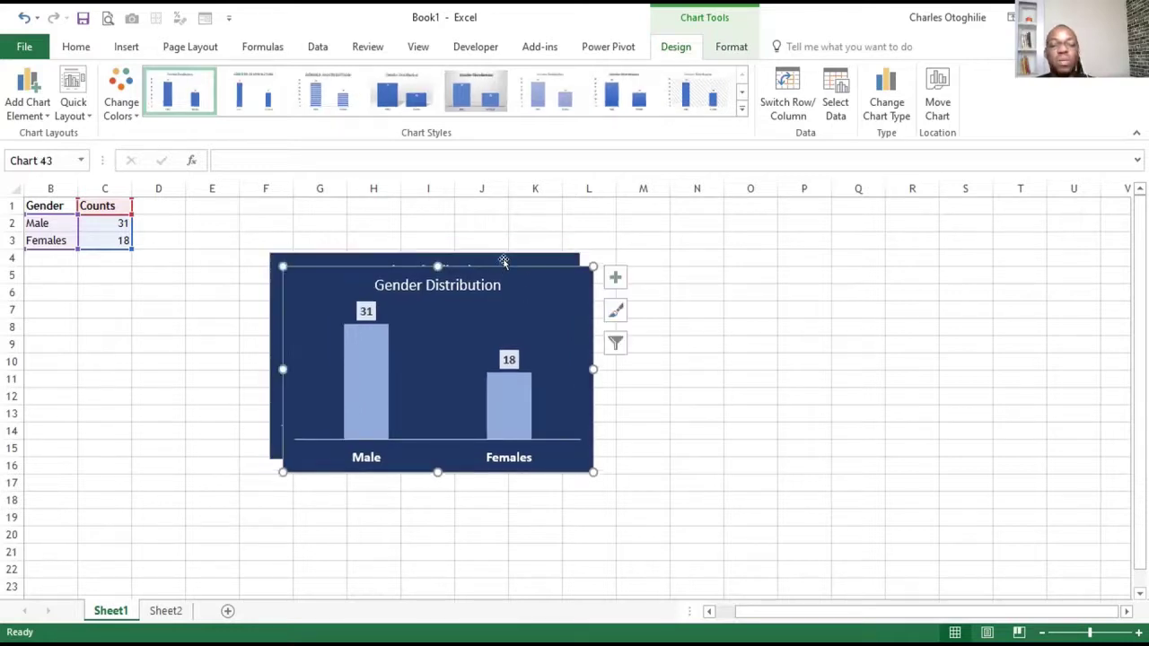
left_click_drag(752, 271, 867, 253)
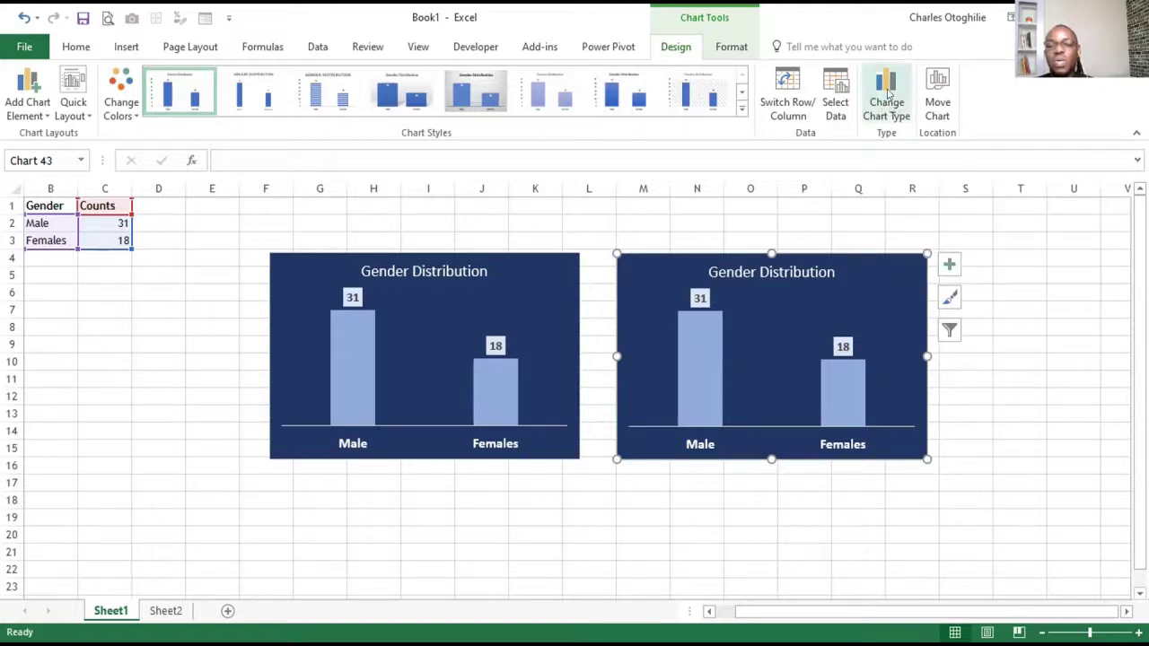
Change the copied chart's type to Clustered Bar with Male and Females as categories, and shift it slightly closer to the column chart.
left_click(892, 95)
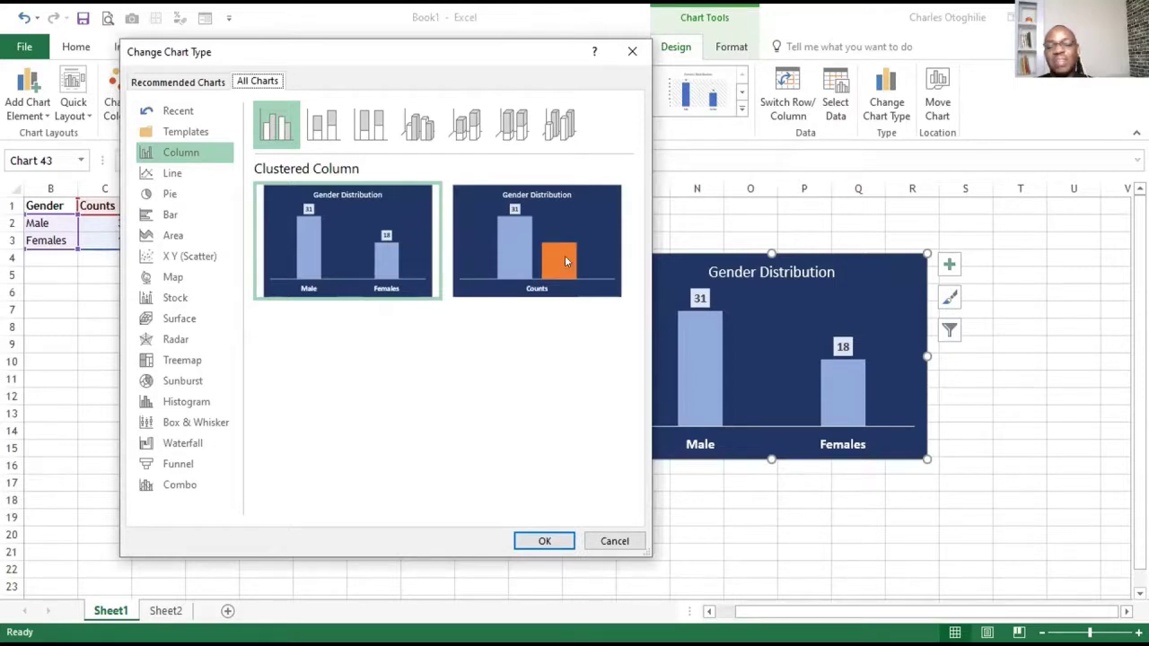
mouse_move(570, 275)
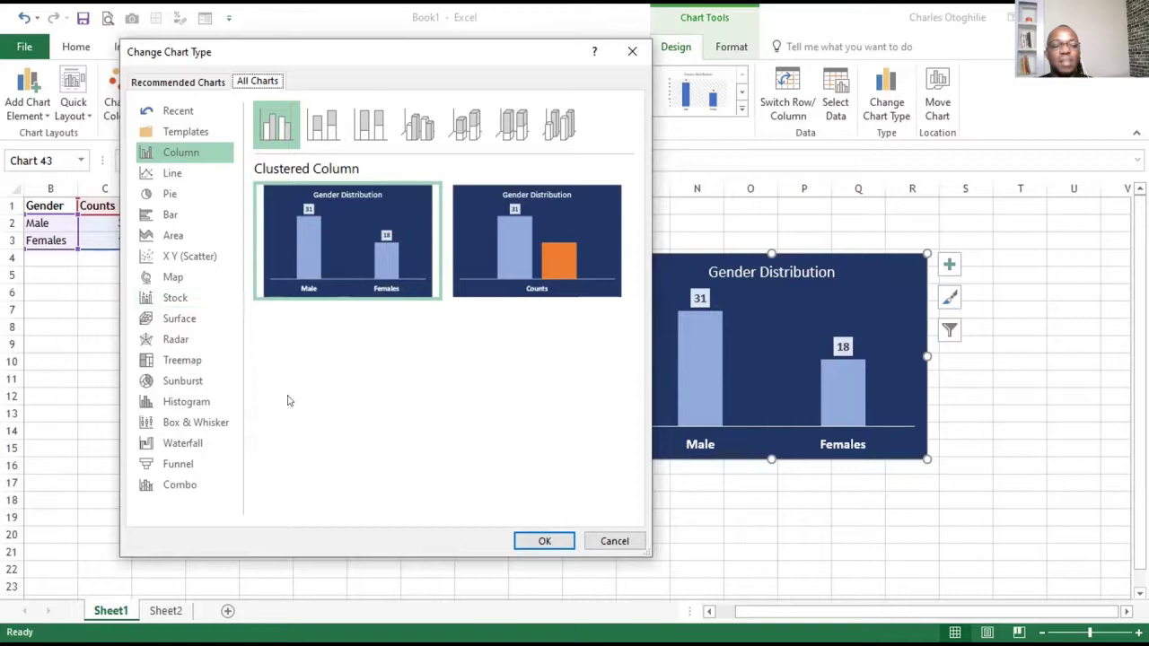
left_click(175, 219)
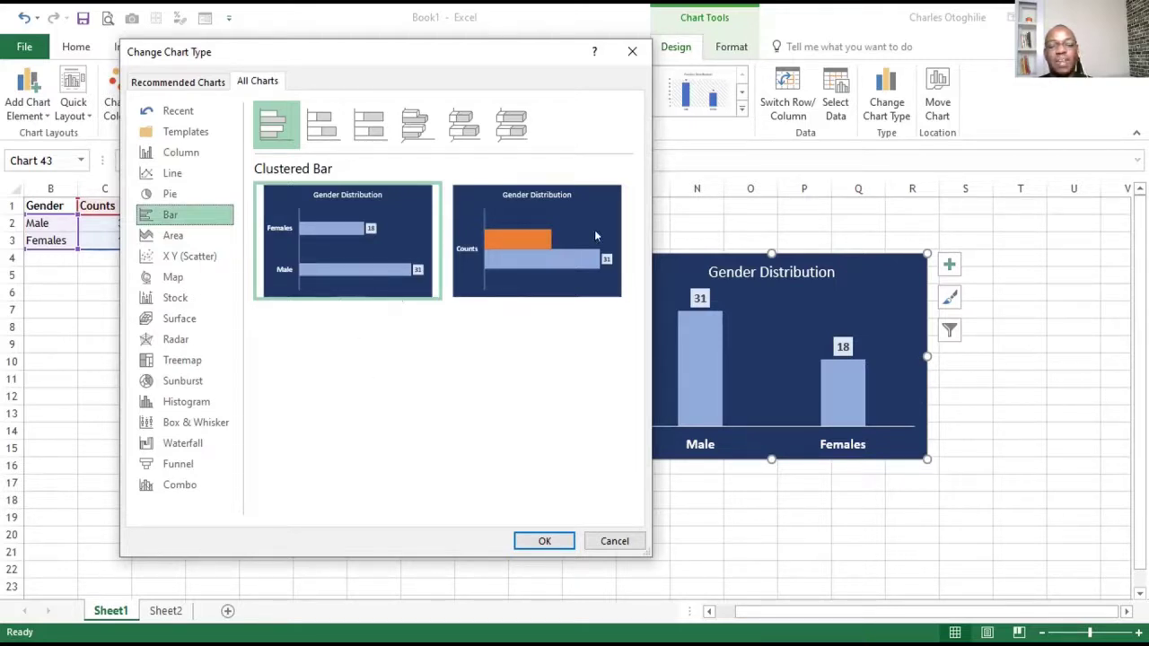
mouse_move(366, 246)
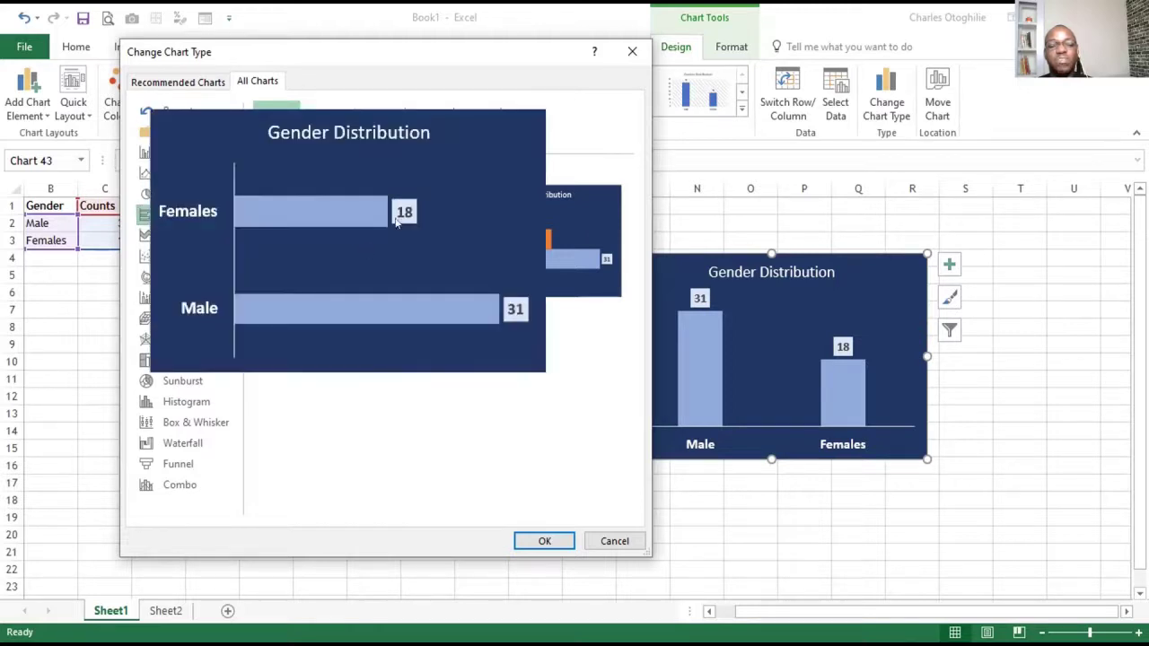
left_click(542, 540)
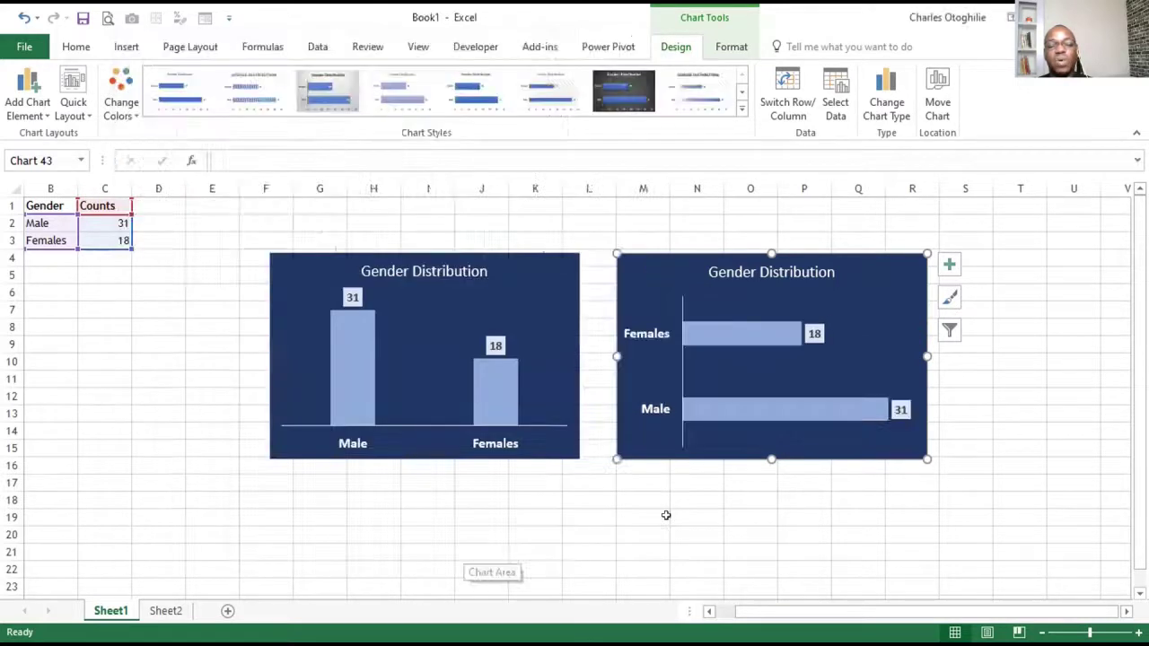
left_click(642, 534)
left_click_drag(735, 250, 721, 249)
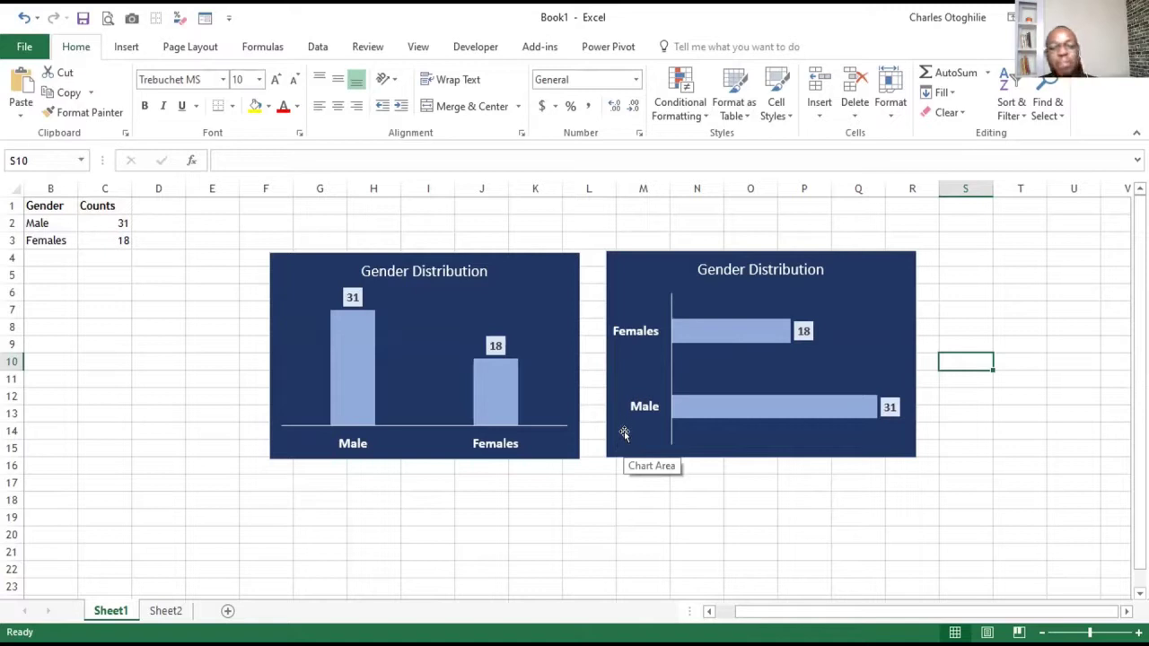
Duplicate the bar chart and place the copy directly beneath the column chart, aligned with its edges.
left_click(652, 437)
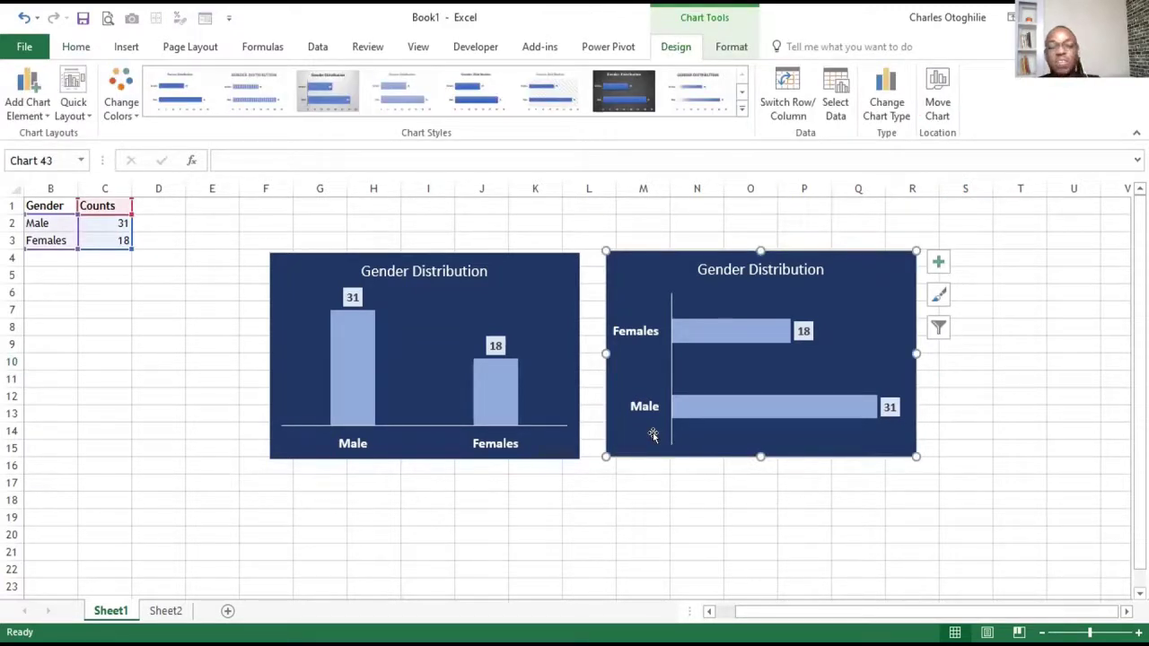
key("ctrl+d")
left_click_drag(652, 454, 315, 481)
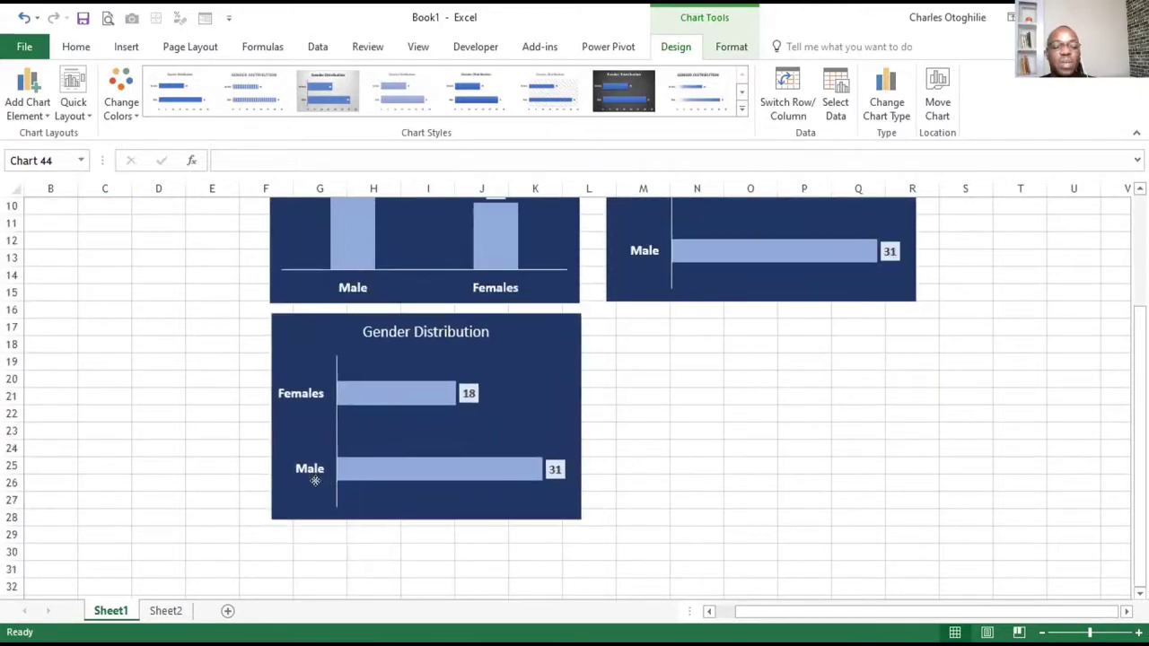
scroll(748, 444, "up", 3)
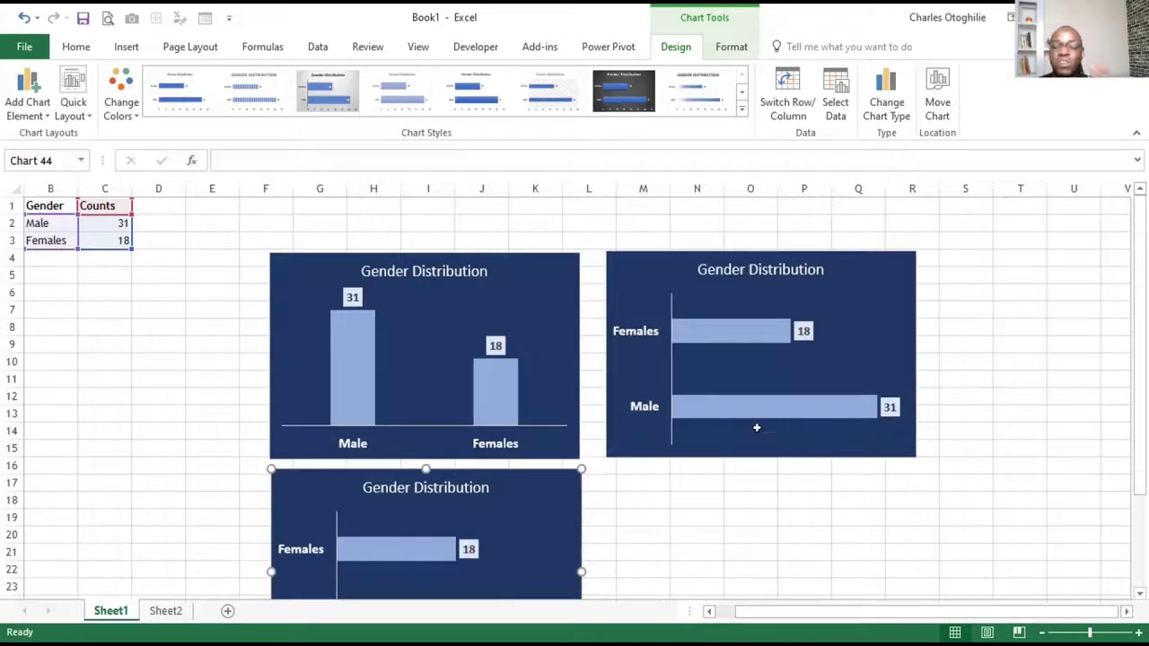
scroll(756, 428, "down", 3)
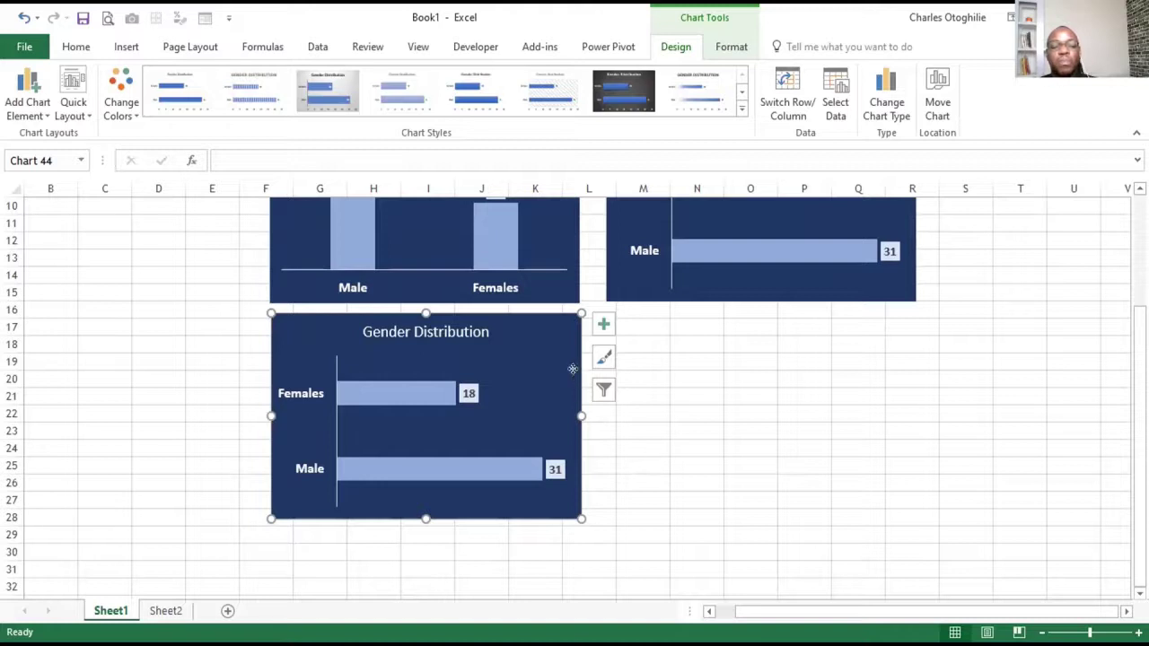
left_click_drag(573, 371, 570, 372)
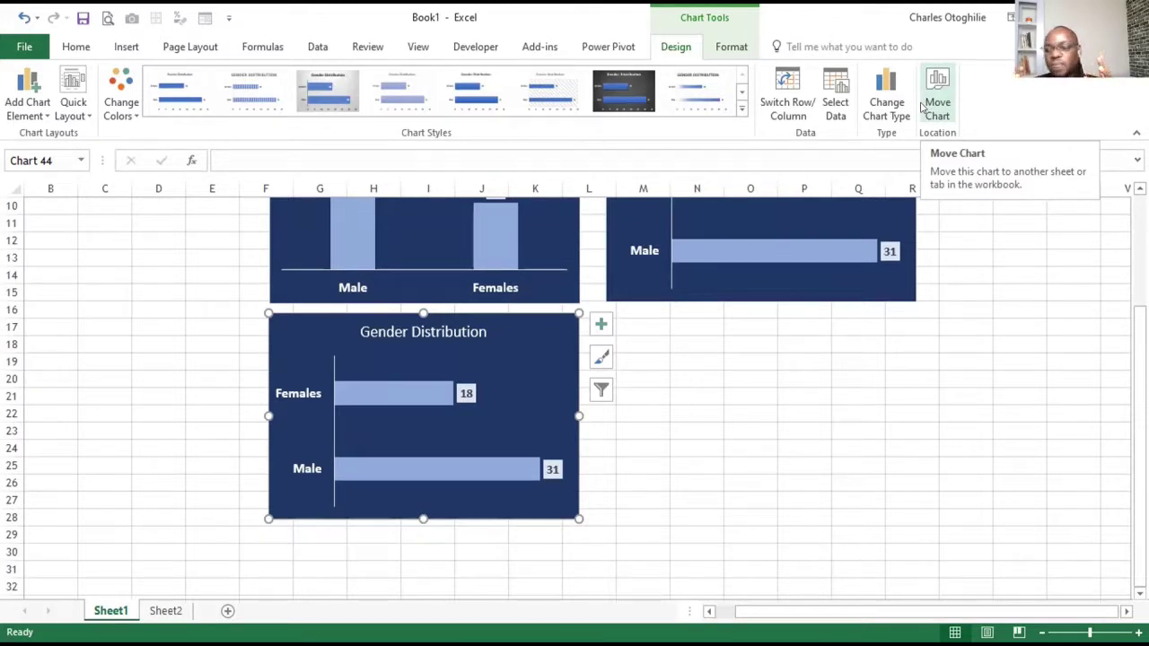
scroll(924, 104, "up", 1)
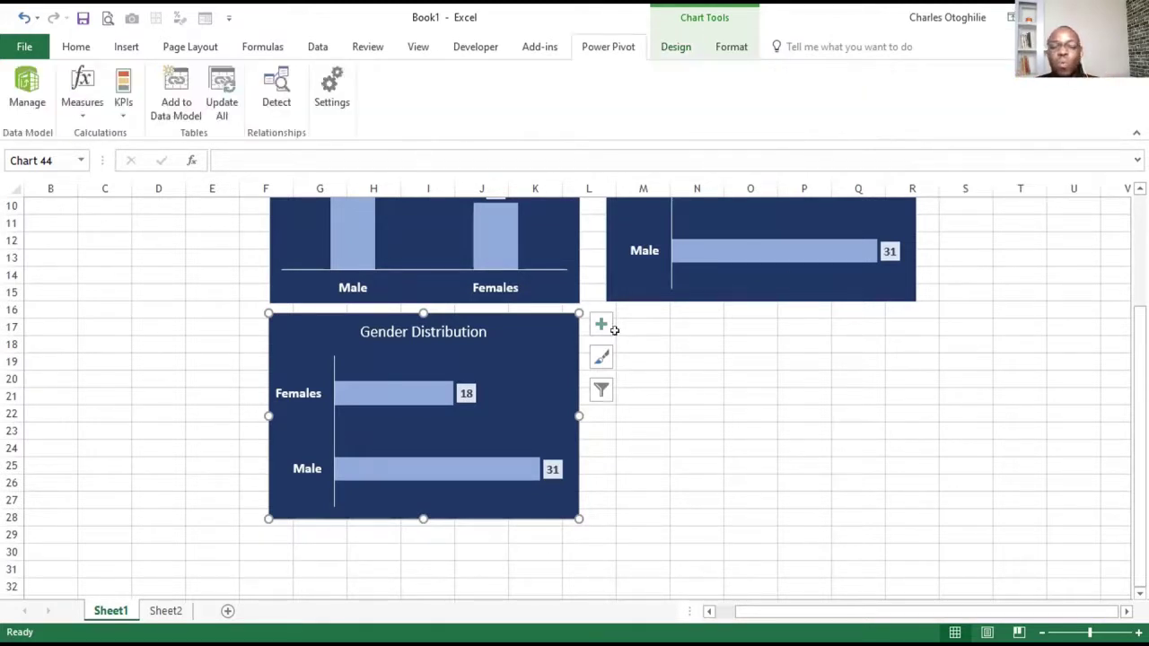
left_click(680, 47)
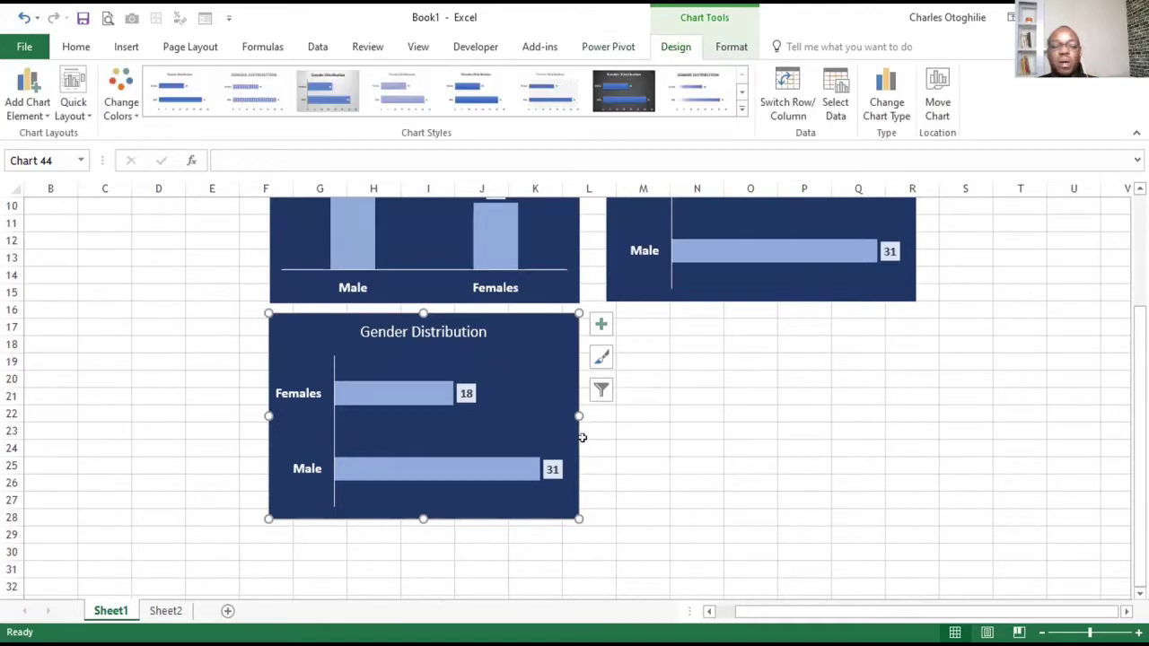
left_click(672, 482)
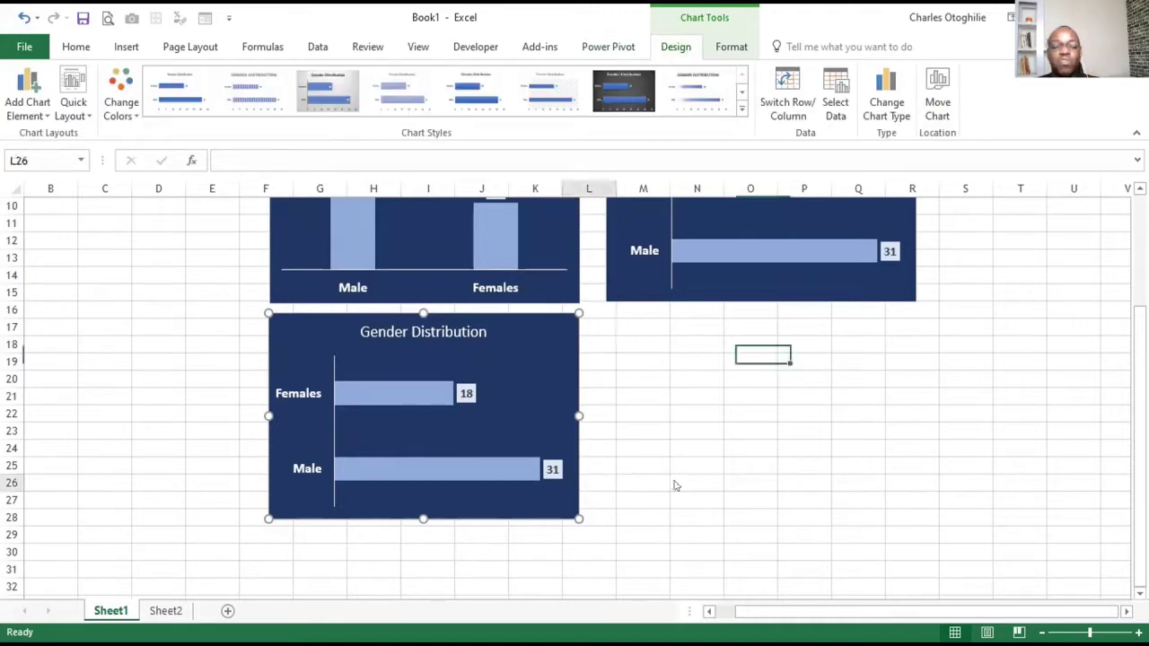
left_click(566, 486)
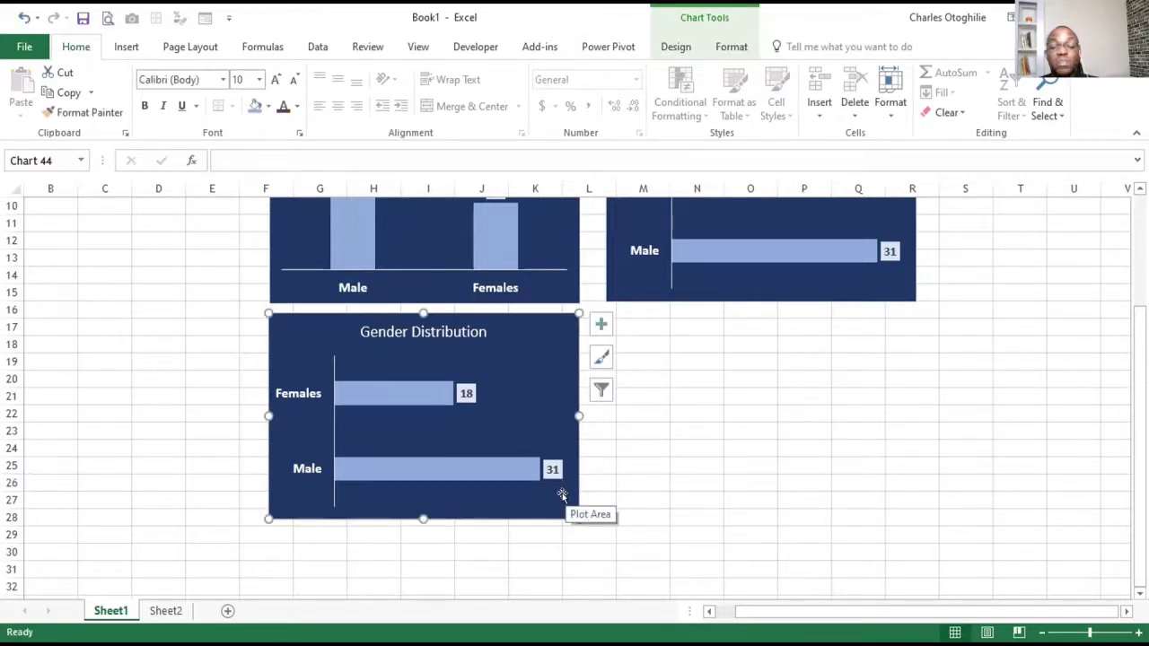
Open the lower bar chart's formatting options and compare those offered for its plot area, data series and chart area.
double_click(562, 493)
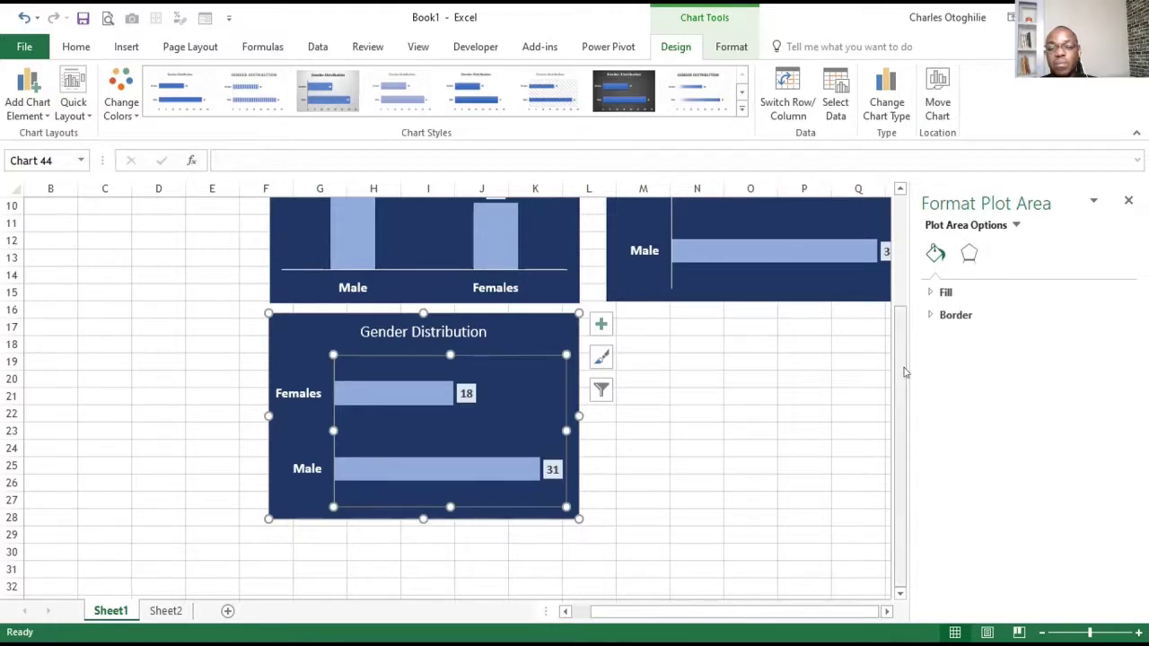
scroll(747, 473, "up", 1)
scroll(759, 482, "down", 1)
left_click(698, 437)
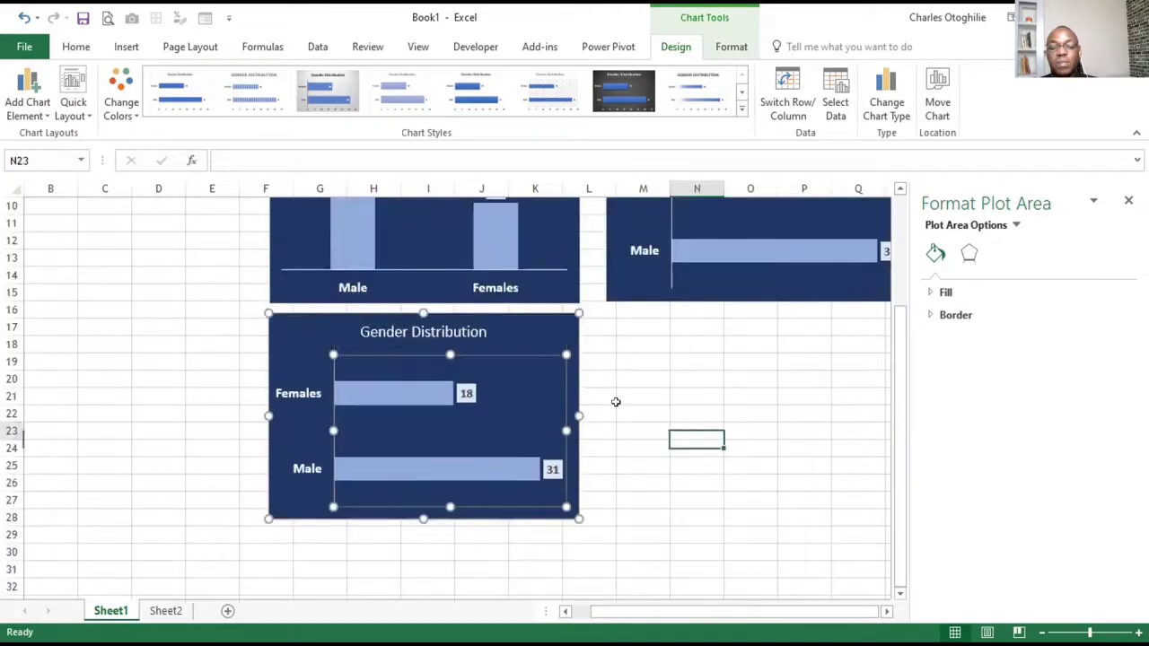
left_click(574, 385)
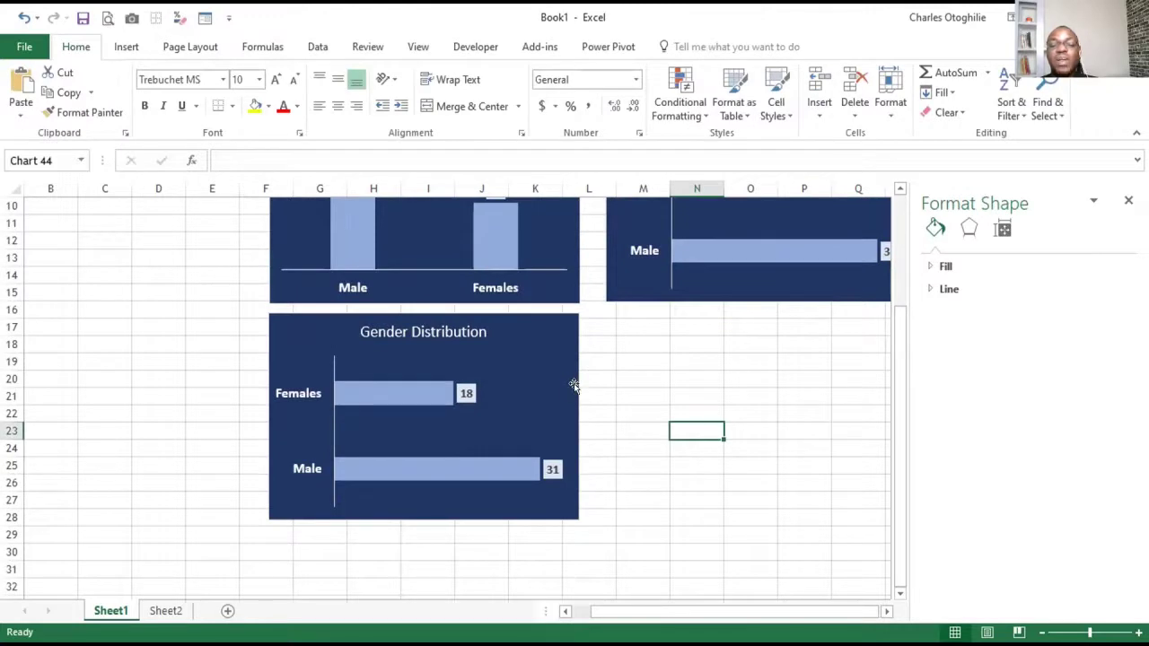
left_click(404, 393)
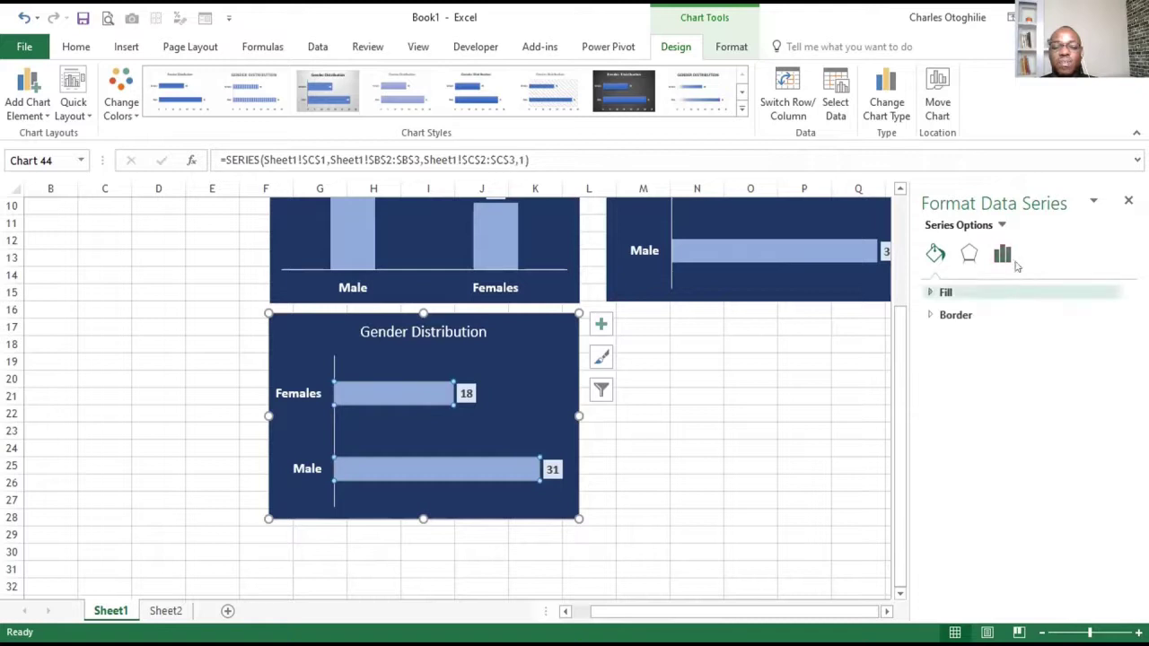
left_click(517, 364)
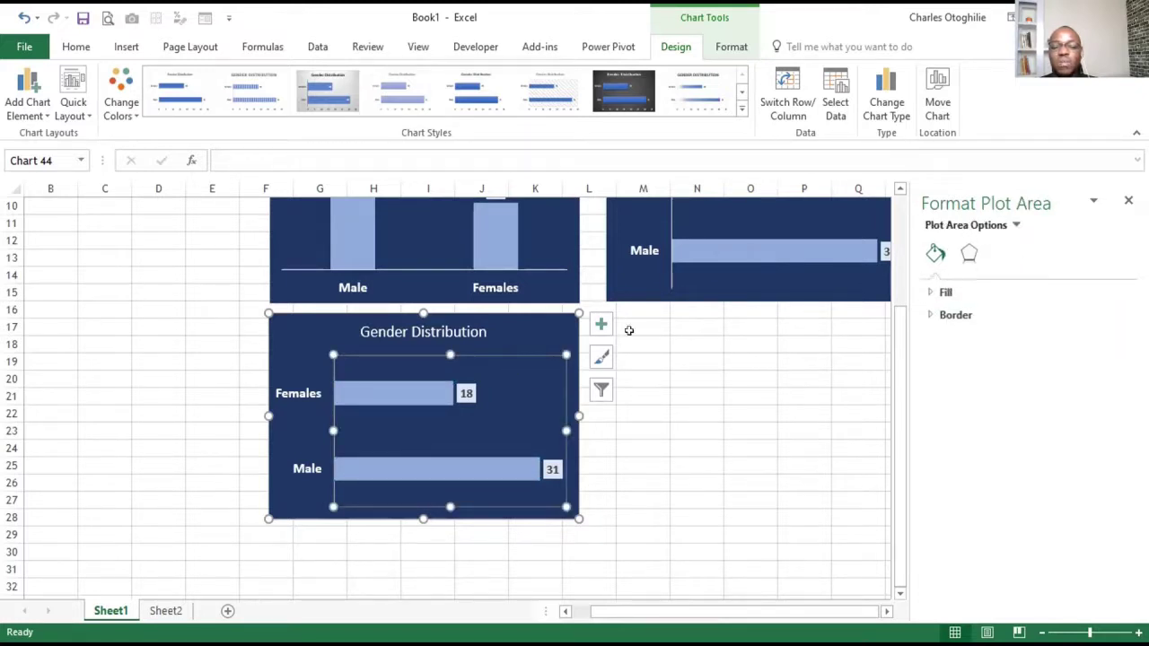
left_click(533, 321)
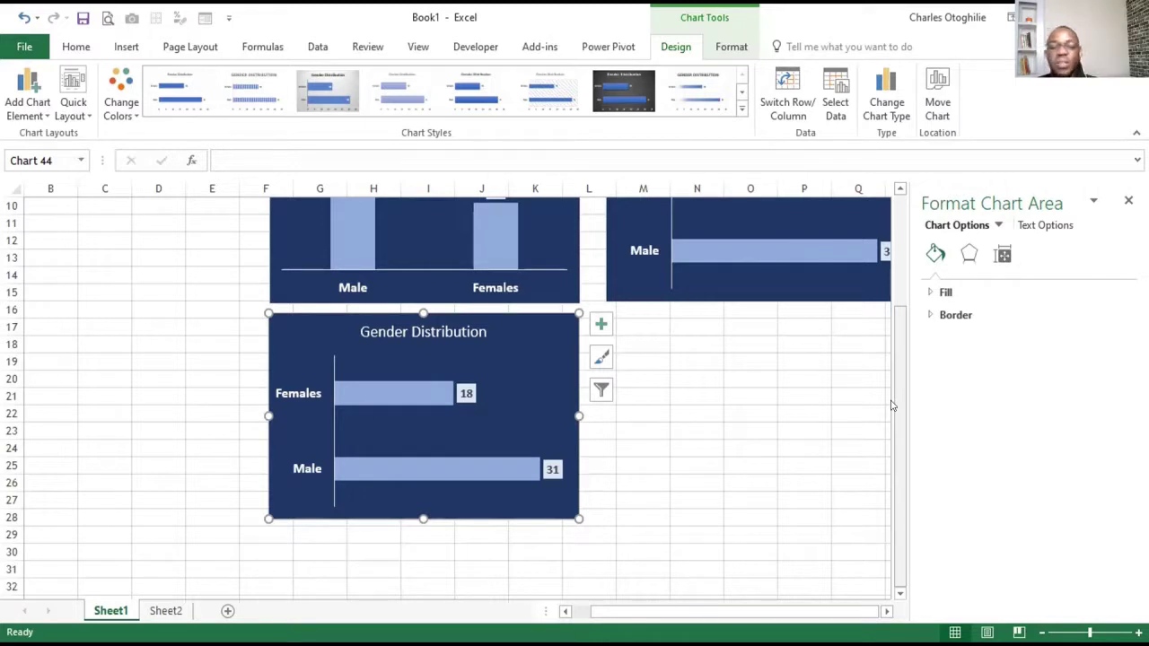
left_click(697, 446)
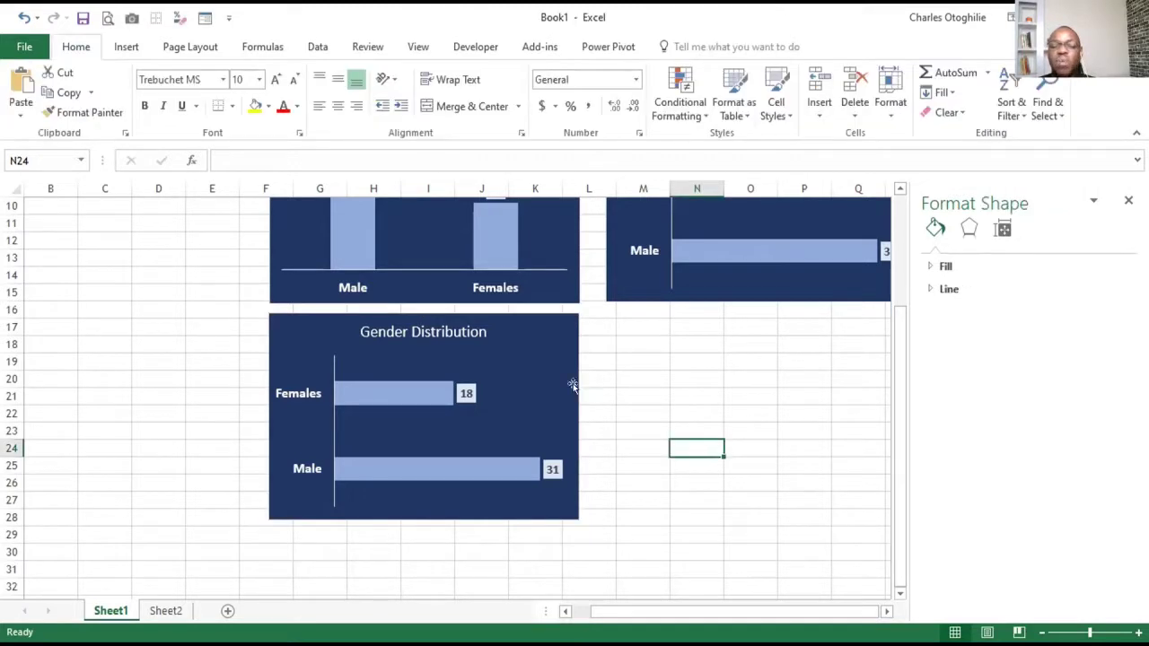
Examine the lower bar chart's chart area effects and its properties for moving and sizing with cells.
left_click(572, 385)
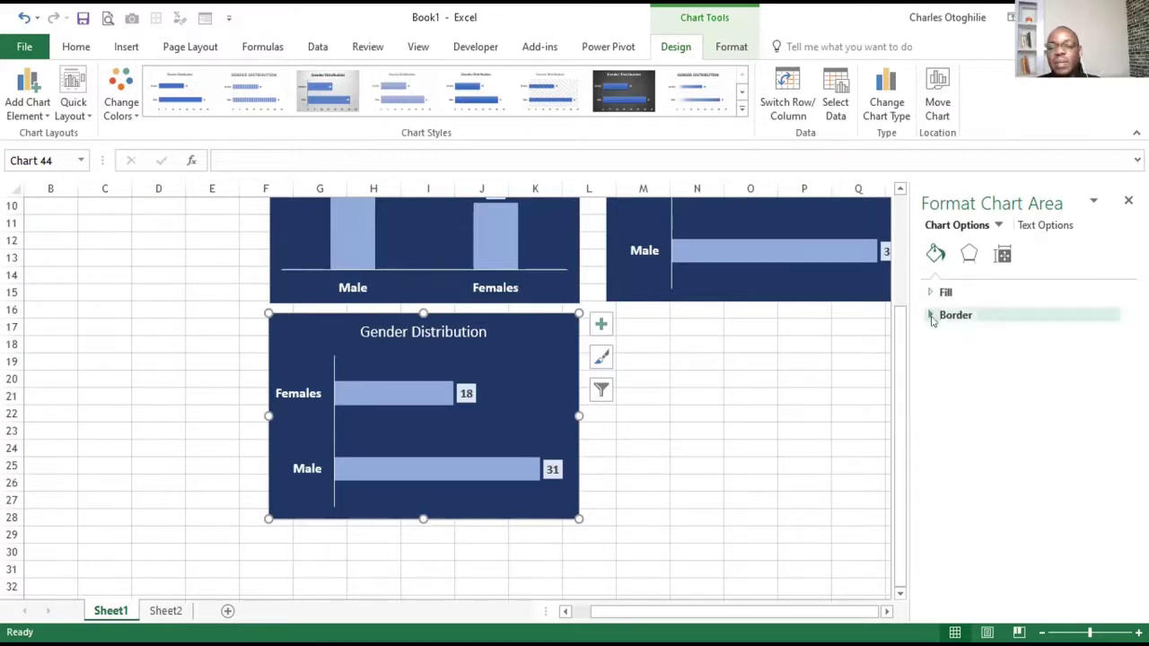
left_click(969, 254)
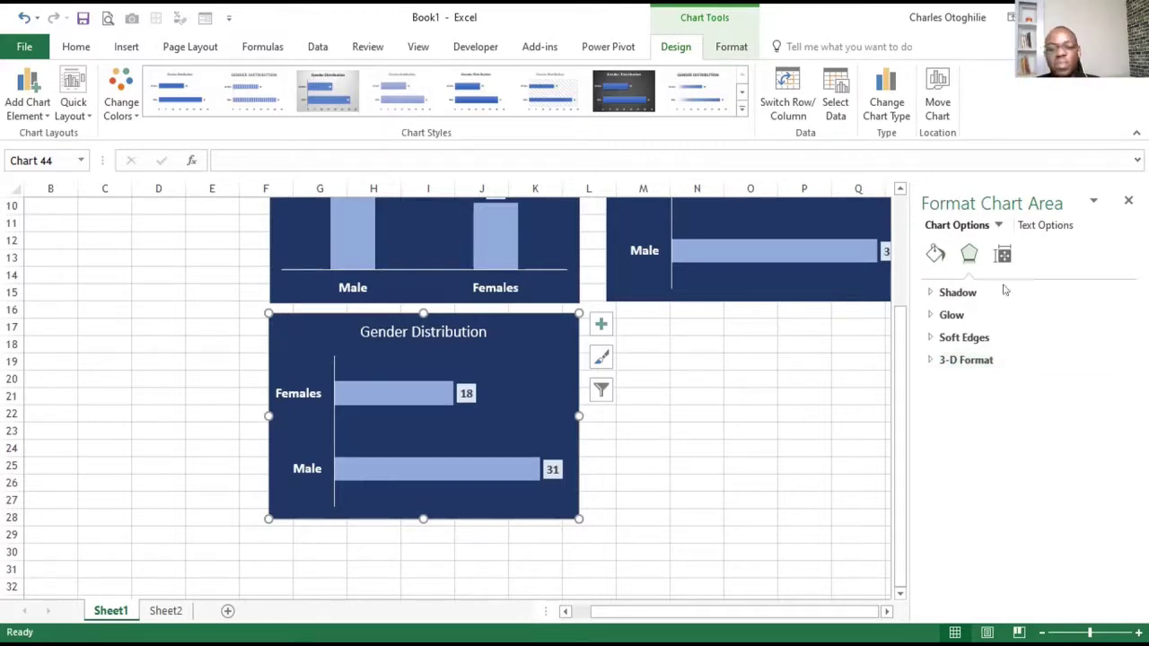
left_click(1003, 255)
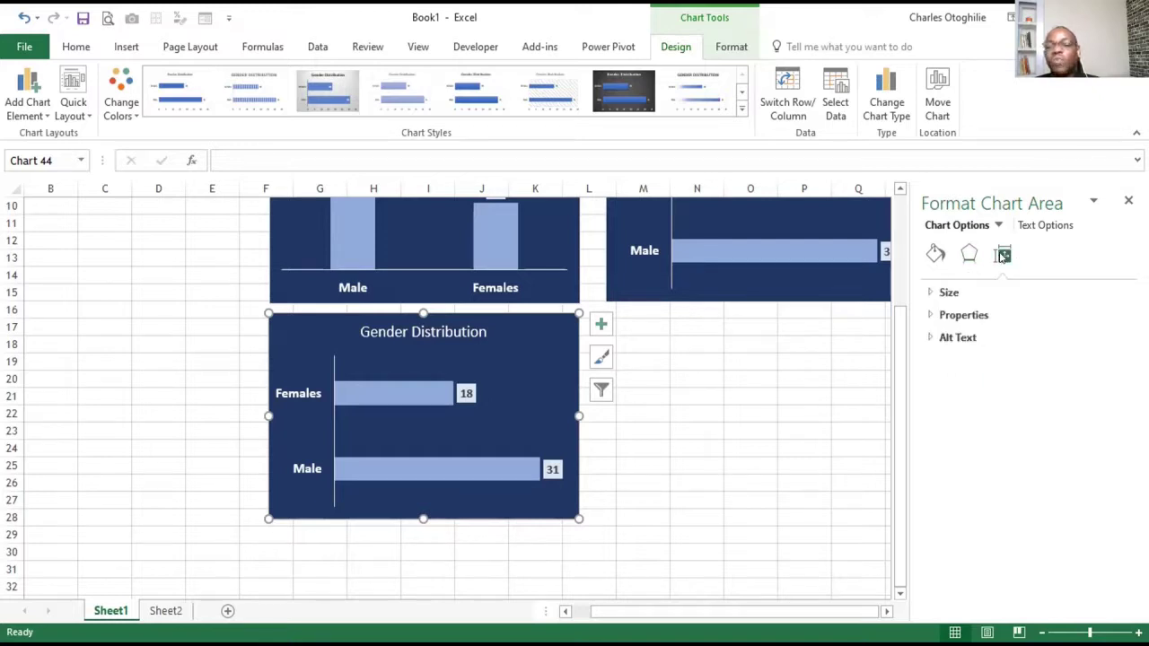
left_click(932, 316)
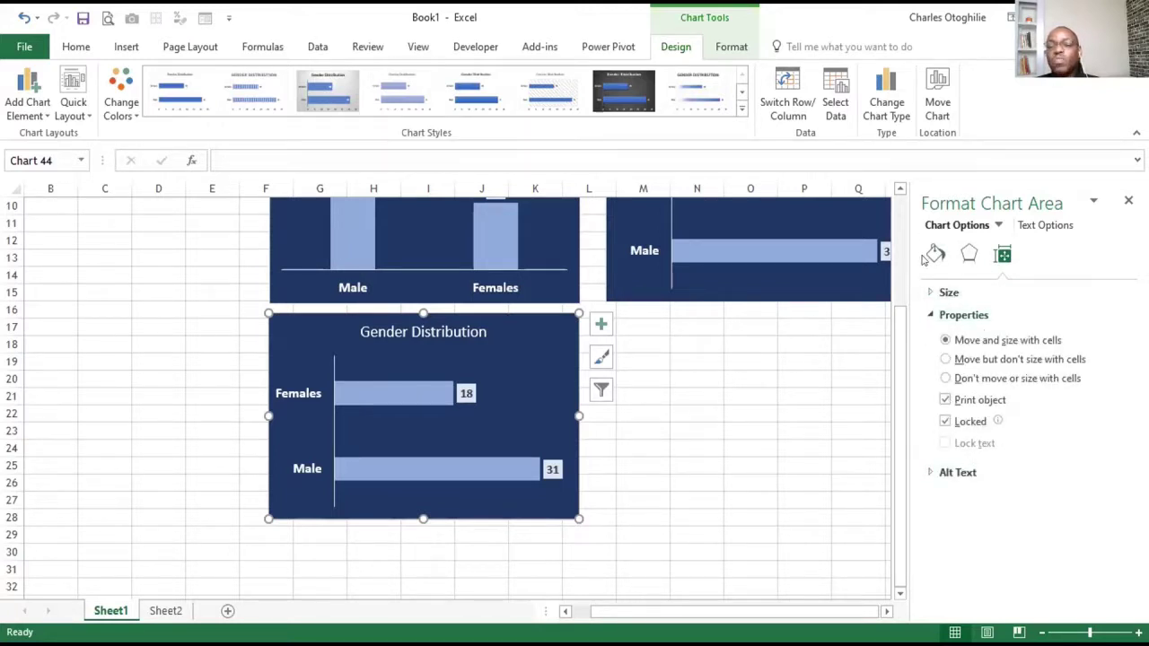
Try an Orange, Accent 2, Darker 25% solid fill on the lower bar chart's area and undo it.
left_click(932, 256)
left_click(942, 292)
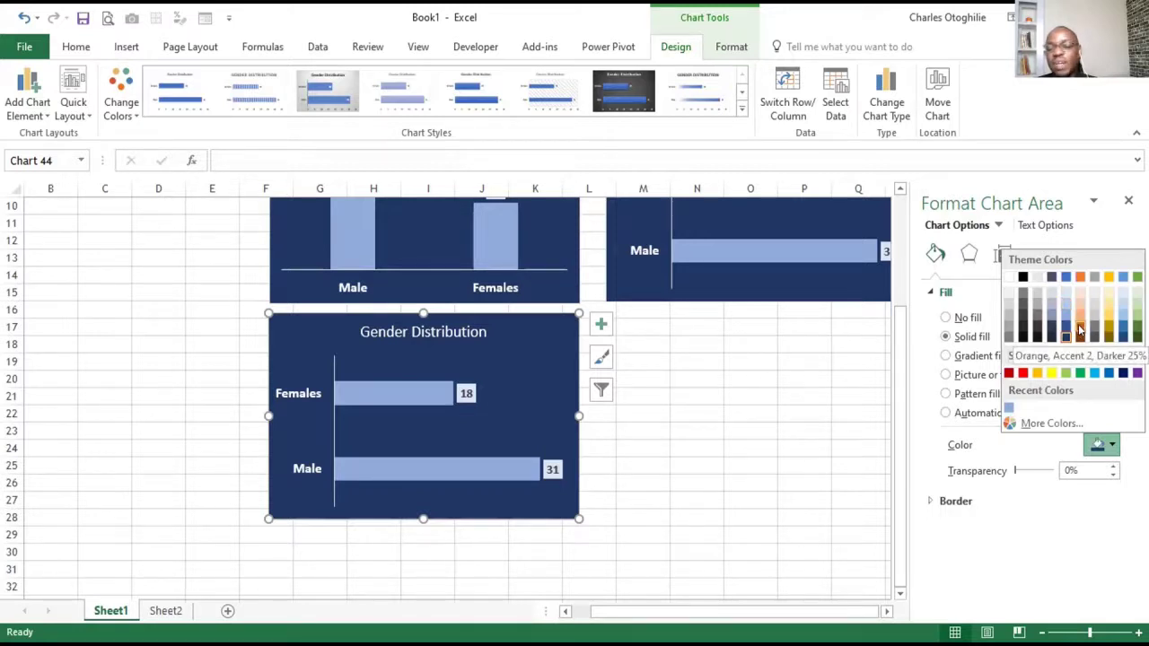
left_click(1080, 332)
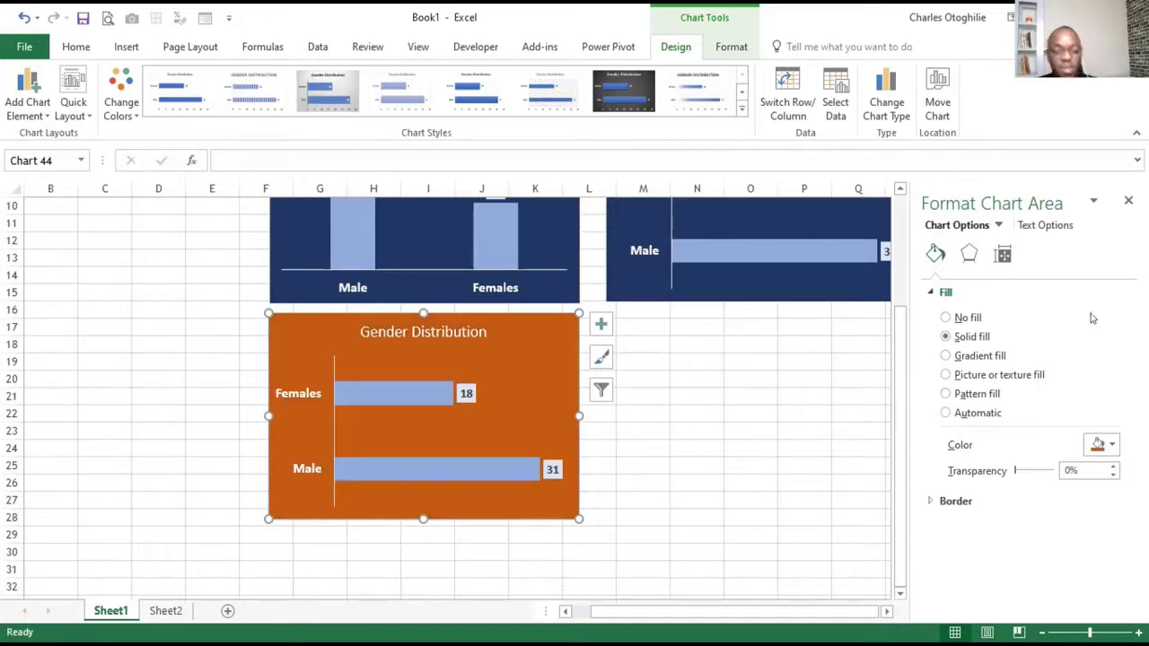
key("ctrl+z")
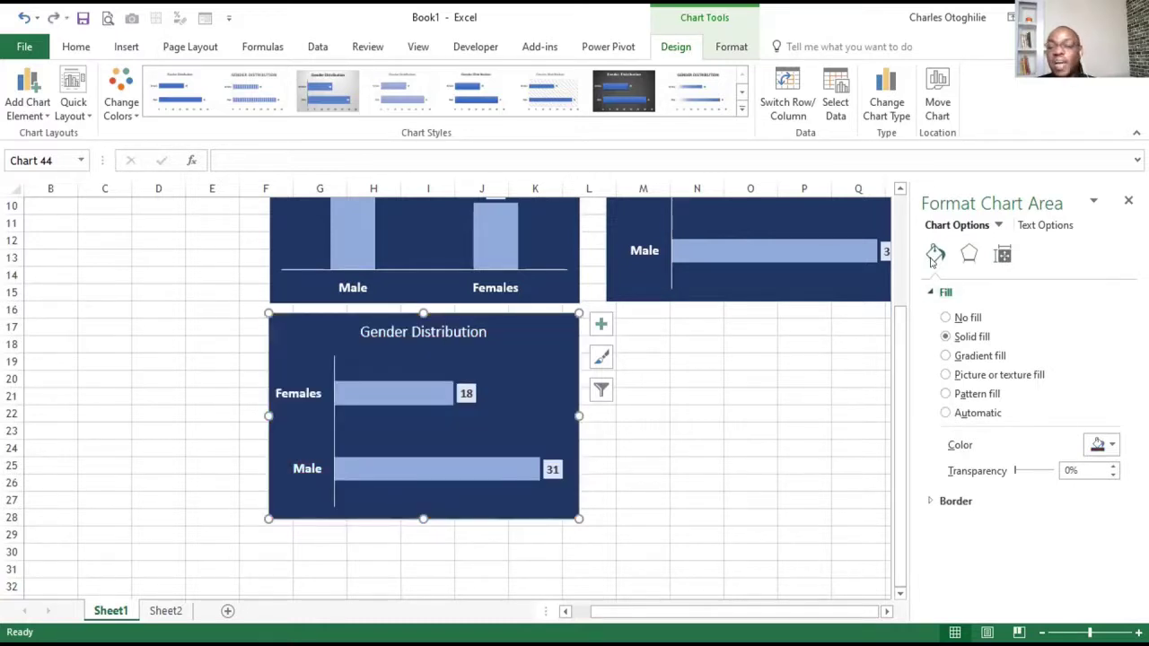
Look through the border options of the lower bar chart's area and give its border rounded corners.
left_click(934, 501)
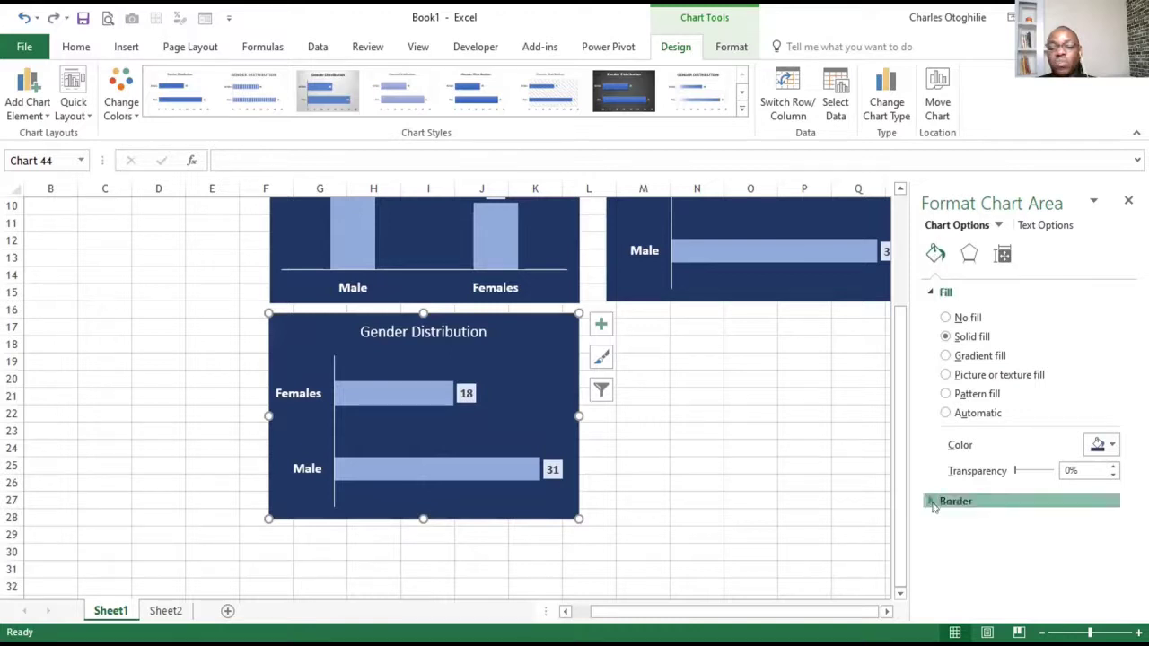
scroll(1002, 406, "down", 5)
scroll(979, 409, "up", 1)
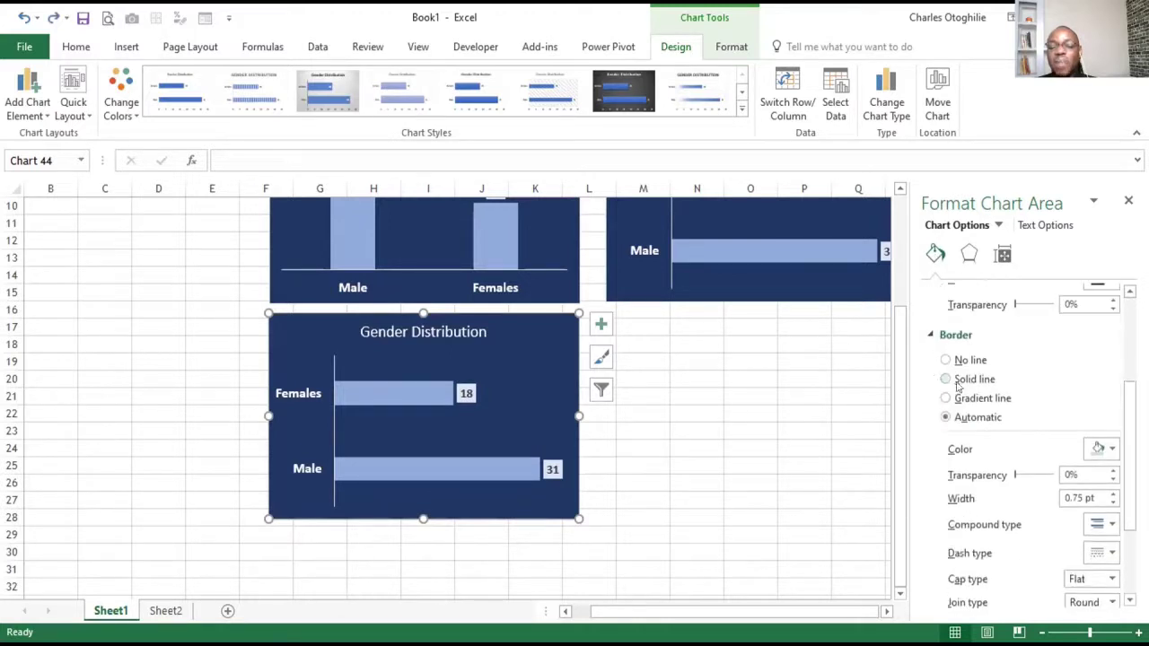
left_click(932, 336)
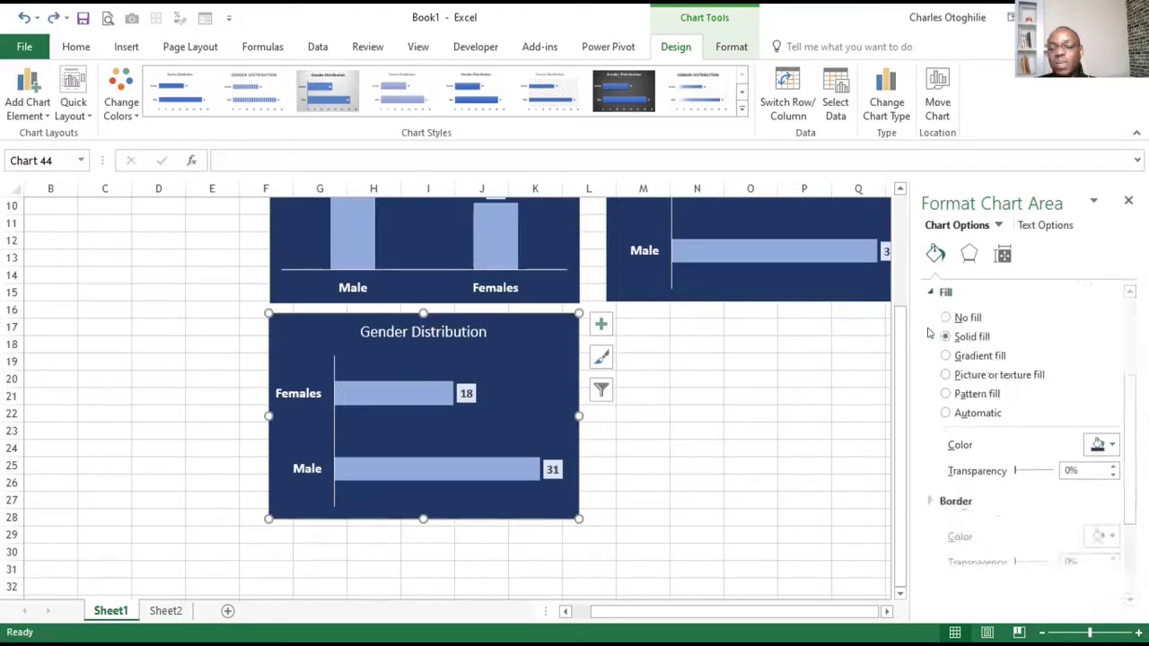
left_click(932, 501)
scroll(942, 449, "down", 4)
scroll(950, 458, "down", 3)
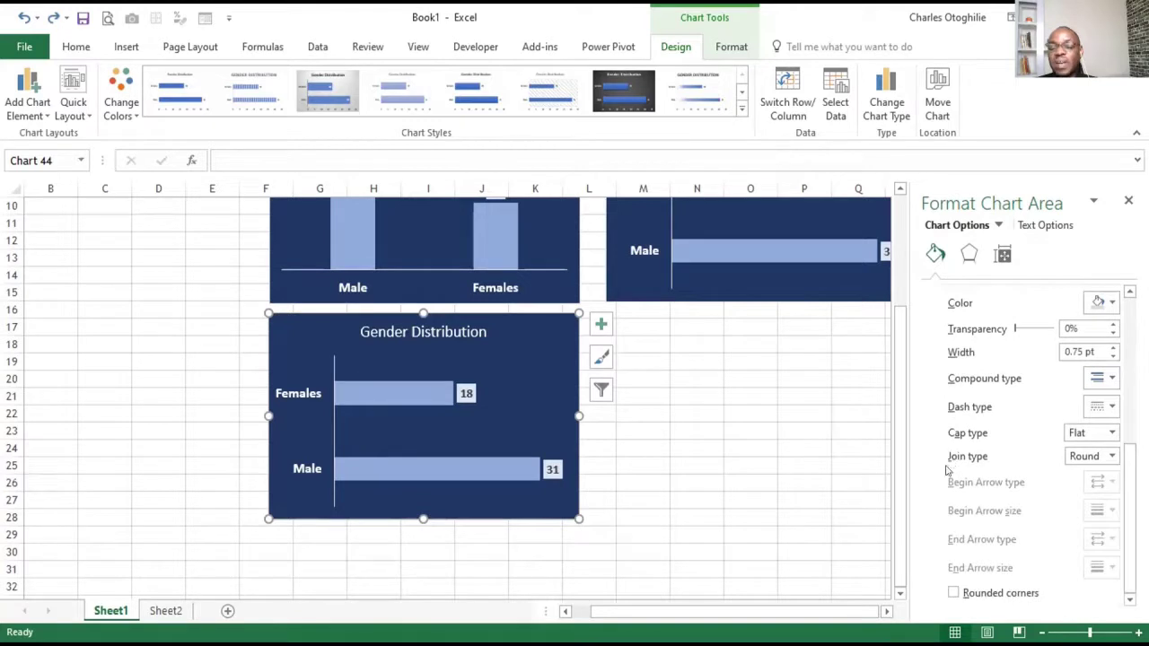
scroll(1012, 384, "up", 1)
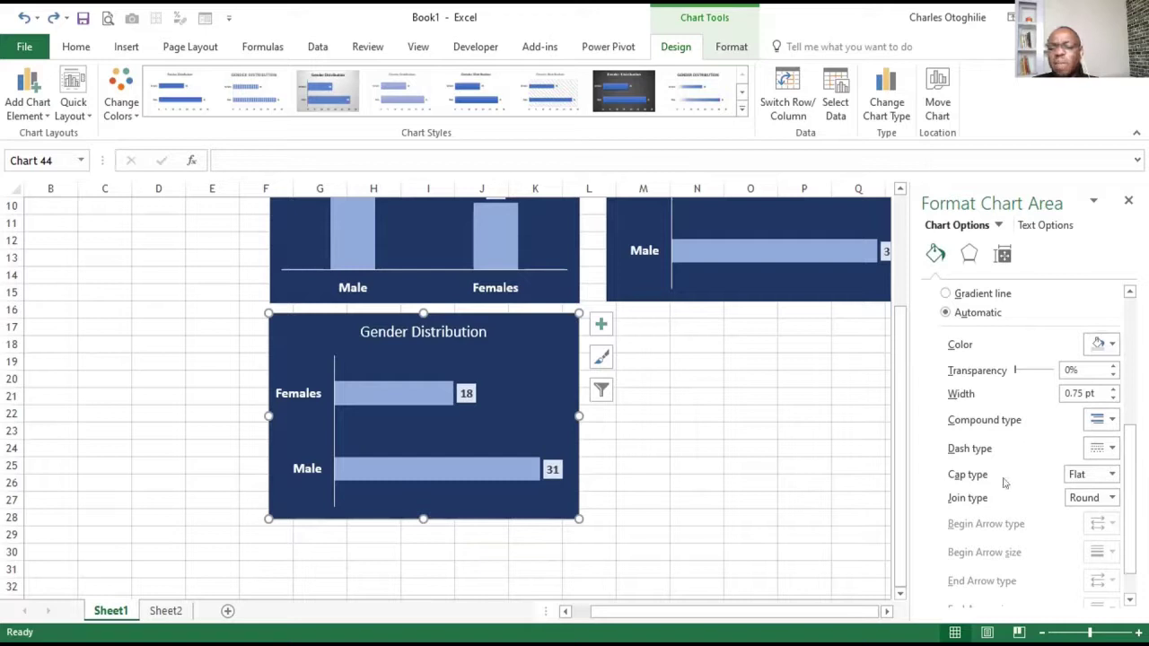
scroll(1012, 350, "down", 1)
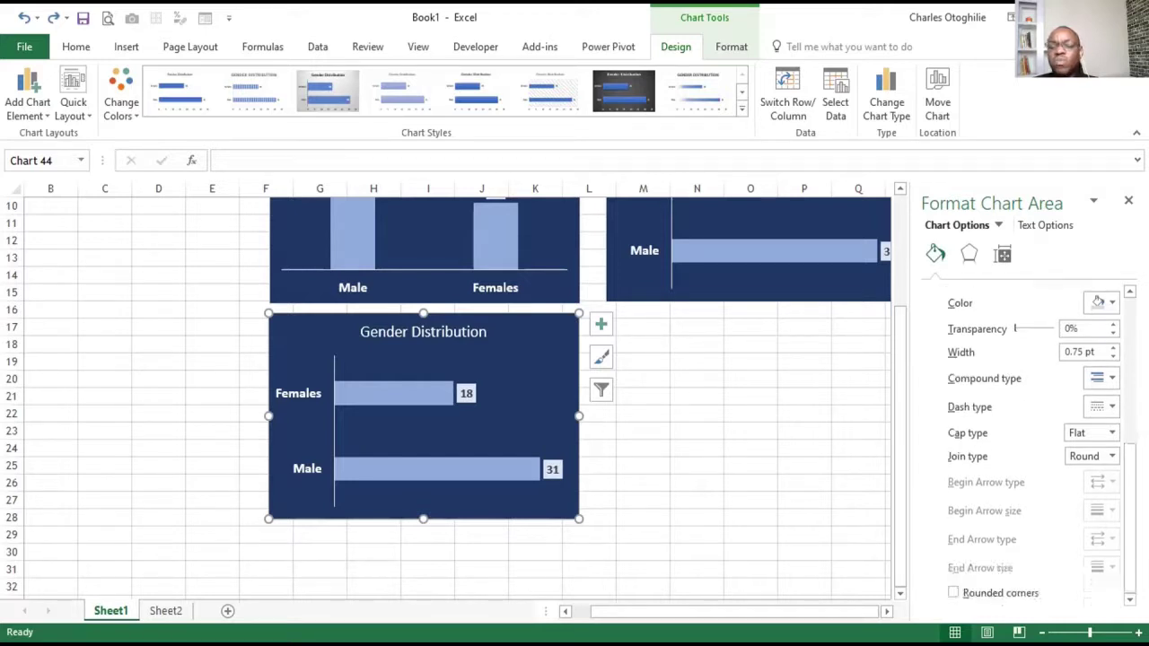
left_click(954, 594)
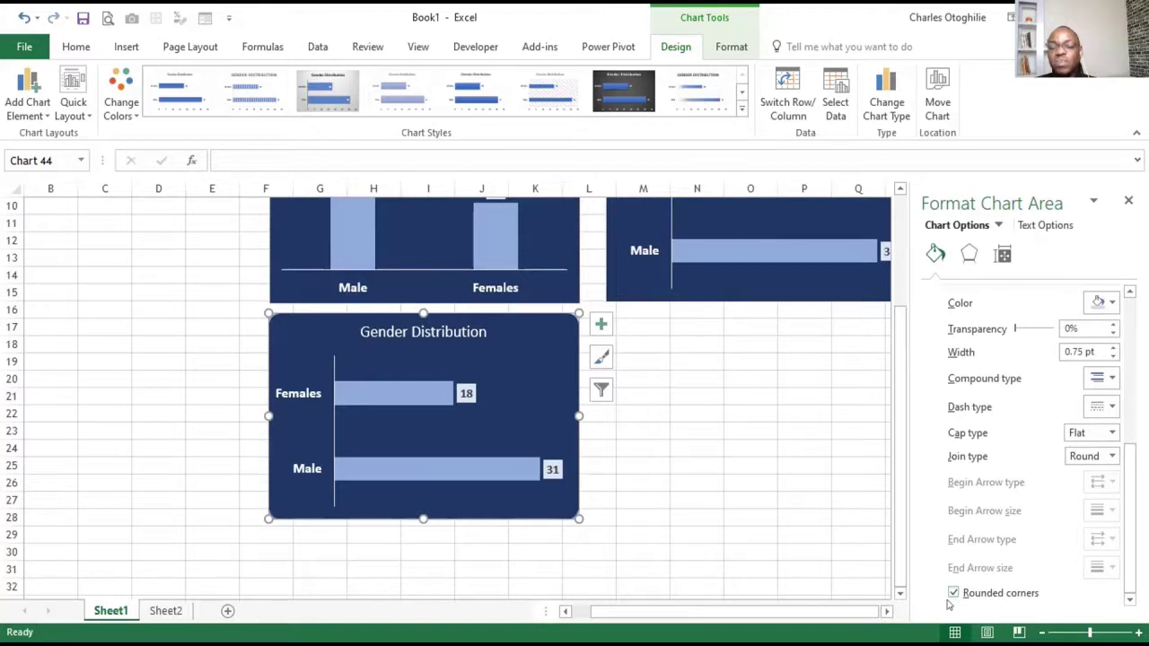
Deselect the chart, close the formatting pane and collapse the ribbon to give the charts more room.
left_click(721, 493)
key("Left")
scroll(669, 459, "up", 3)
scroll(762, 410, "down", 3)
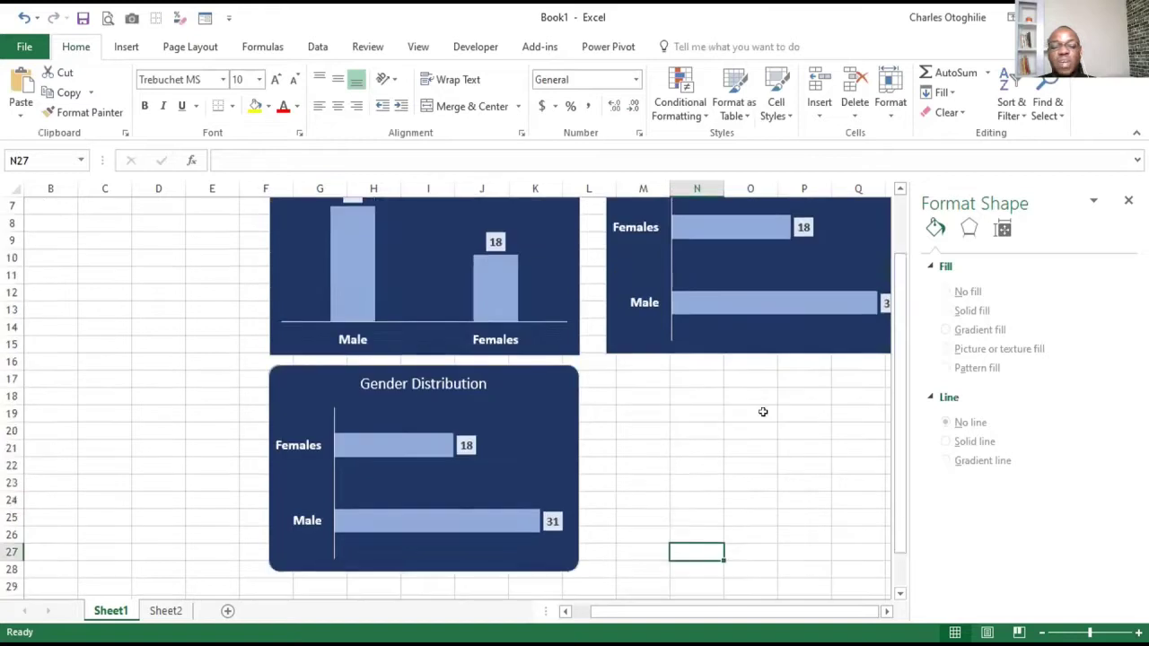
left_click(1127, 202)
left_click(759, 399)
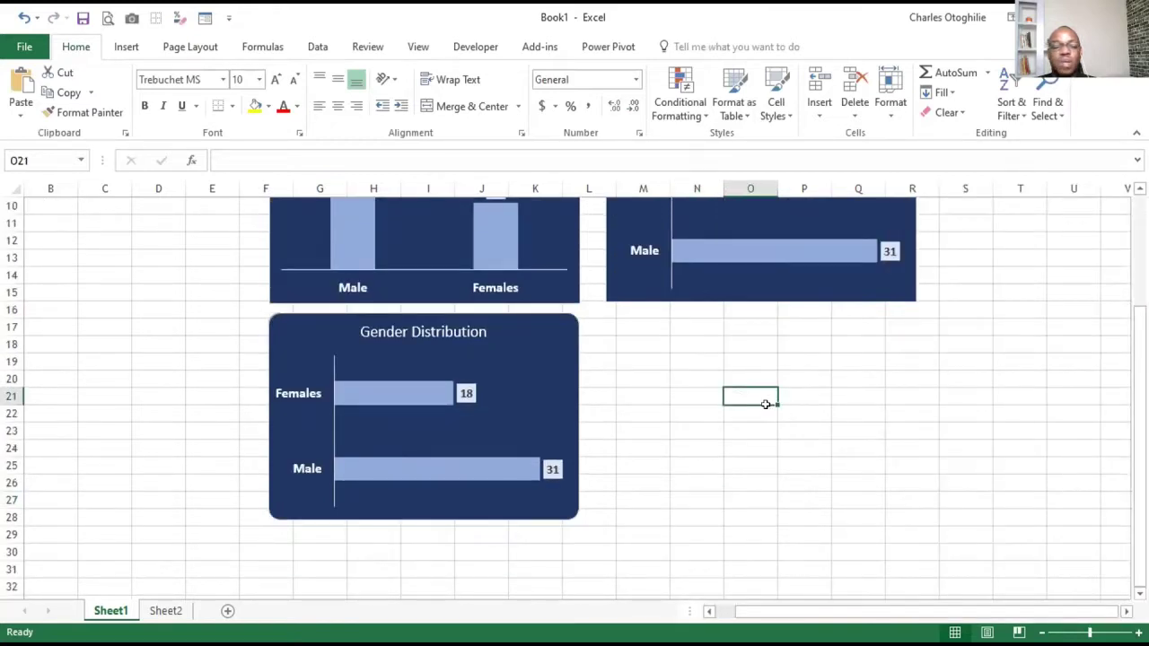
scroll(764, 403, "up", 1)
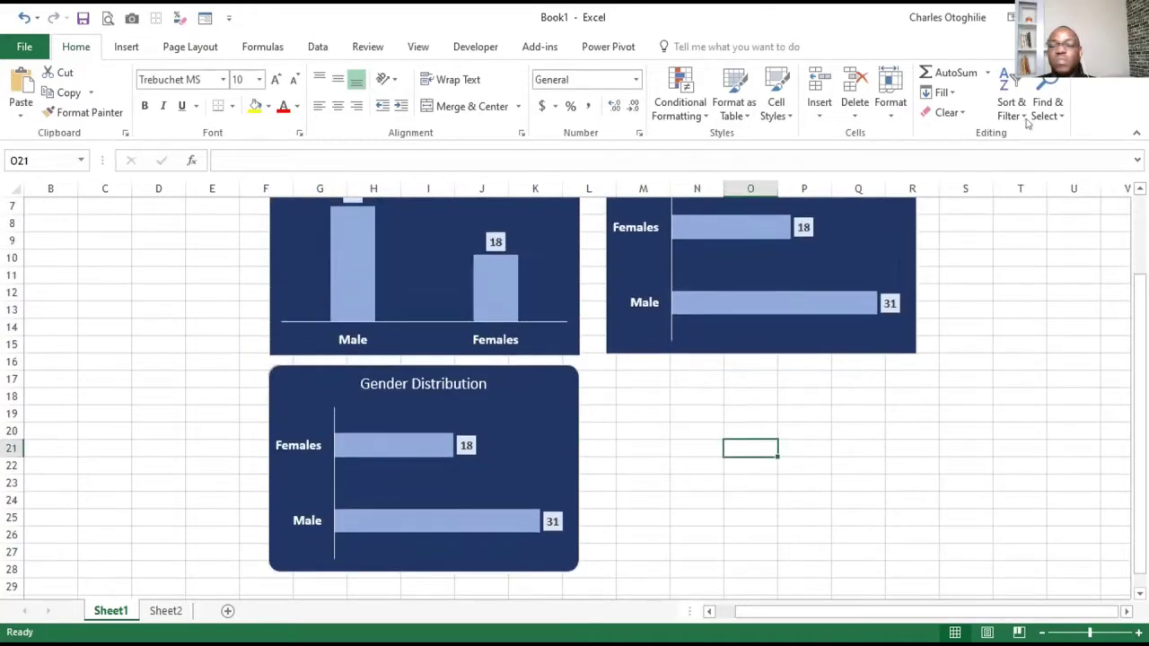
left_click(1137, 133)
left_click(808, 396)
scroll(813, 412, "up", 2)
scroll(814, 411, "down", 2)
scroll(813, 411, "up", 2)
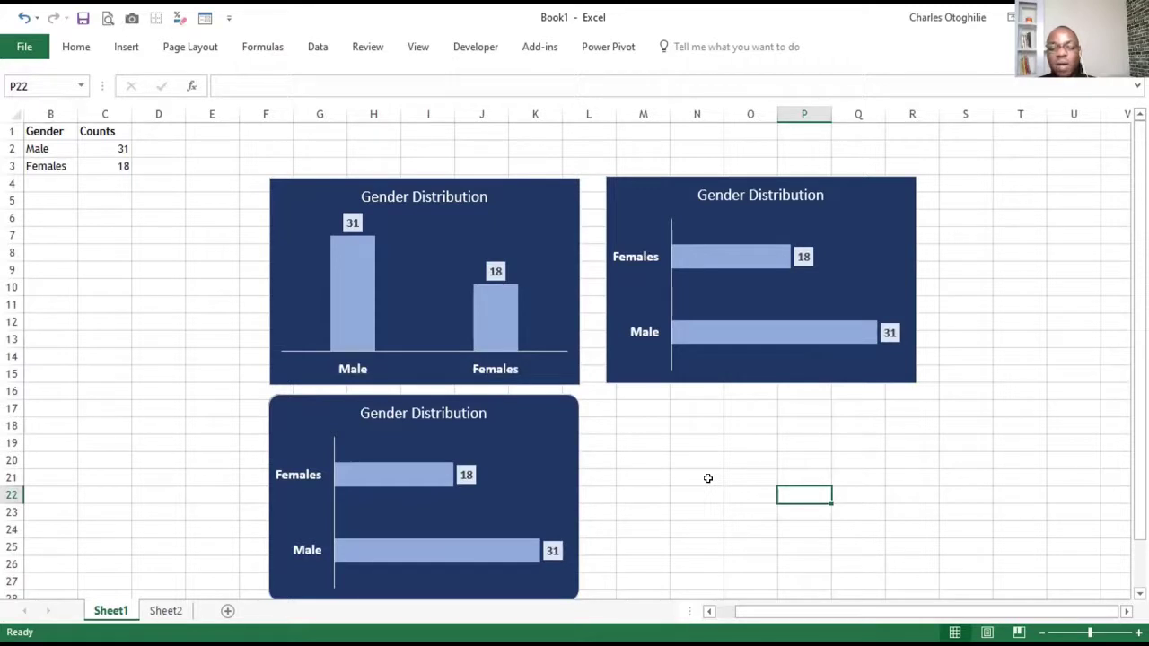
left_click(777, 459)
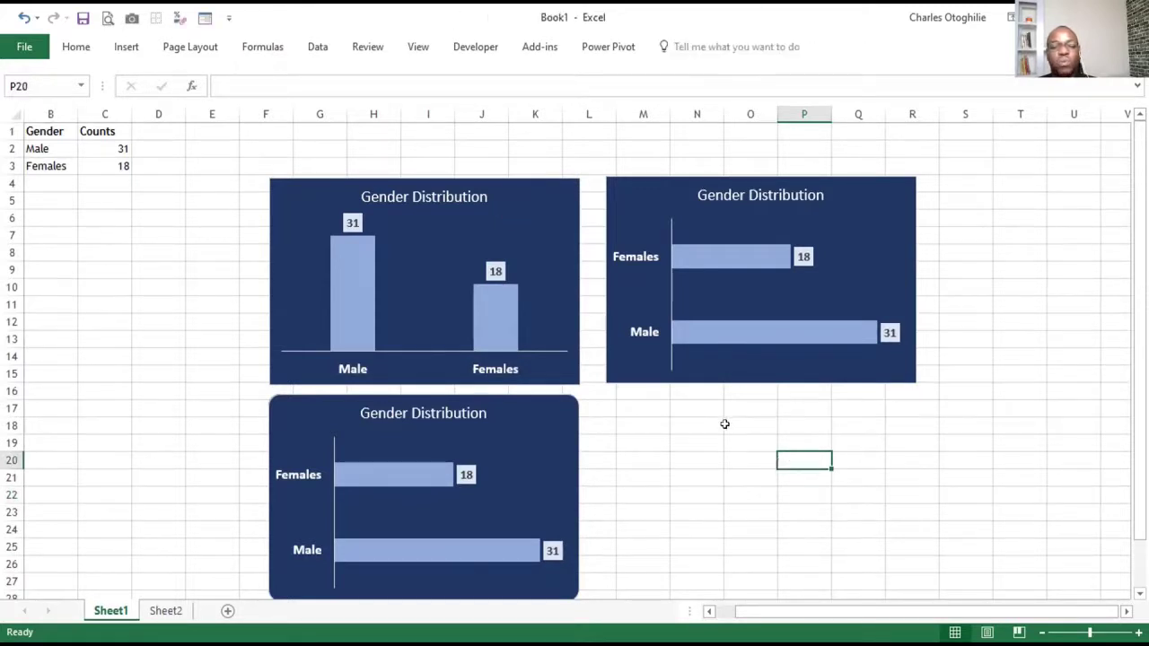
scroll(724, 424, "down", 2)
scroll(723, 421, "up", 2)
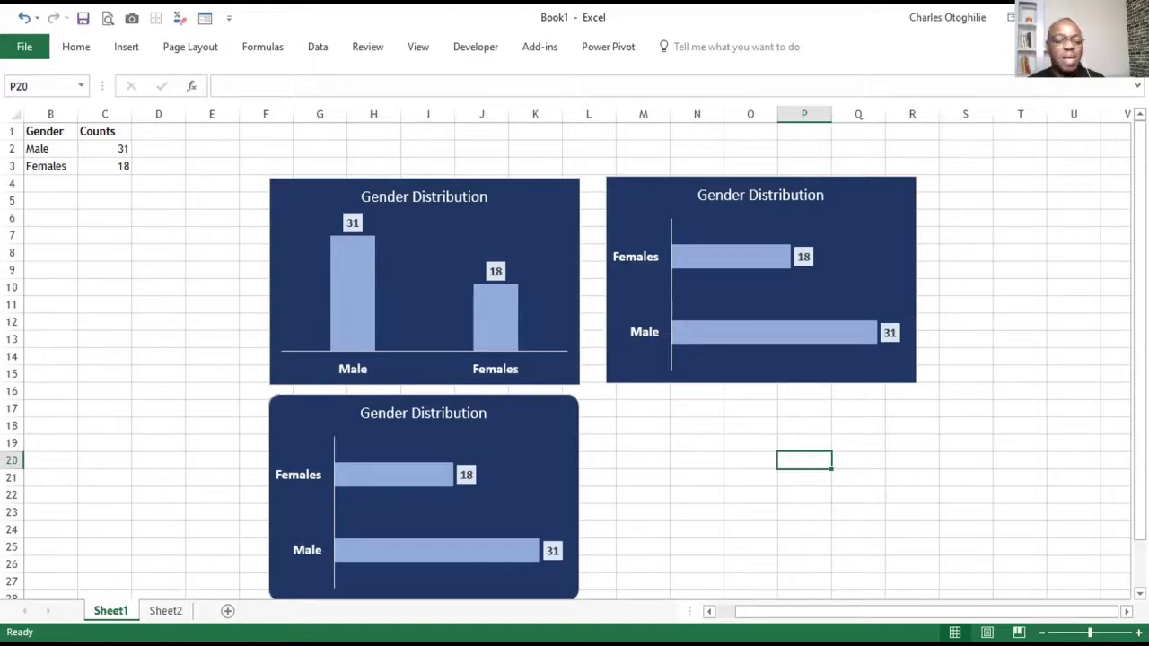
Rename the sheet holding the gender charts from its default name to Bar Charts.
right_click(100, 610)
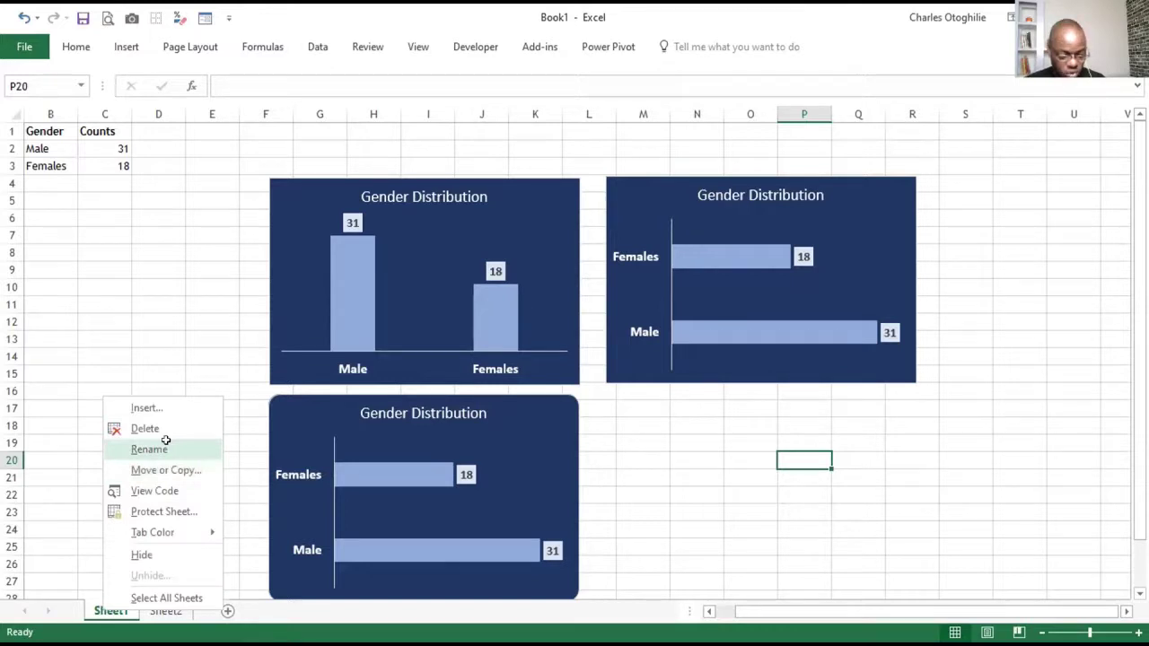
left_click(166, 440)
type("Bar Char")
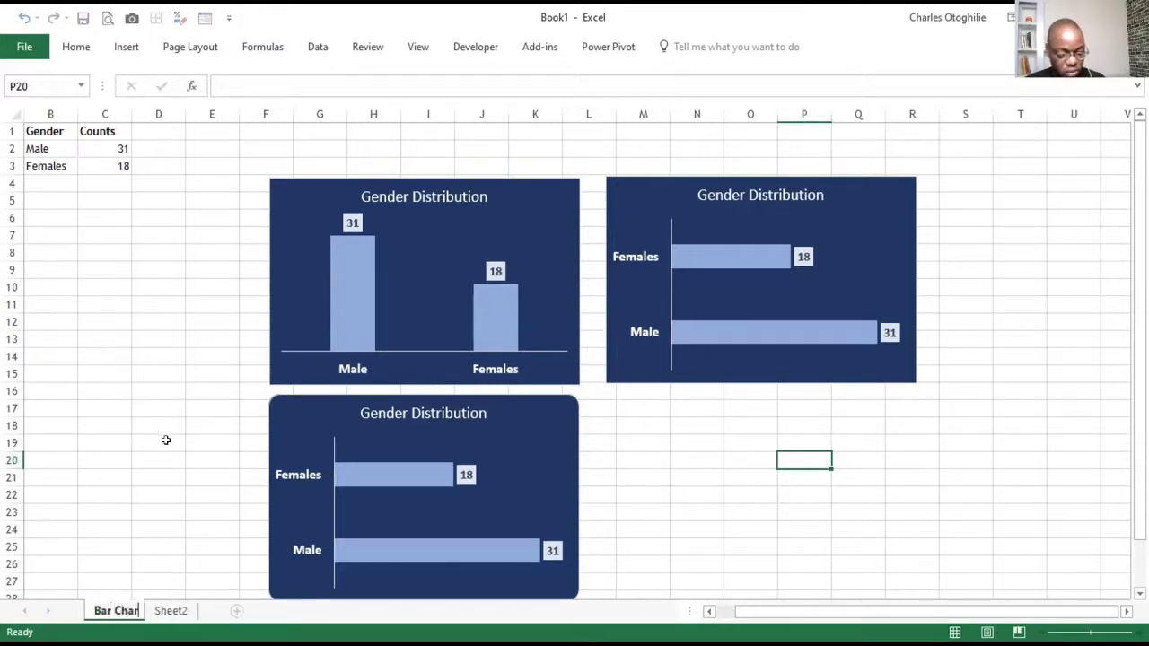
key("Return")
type("ts")
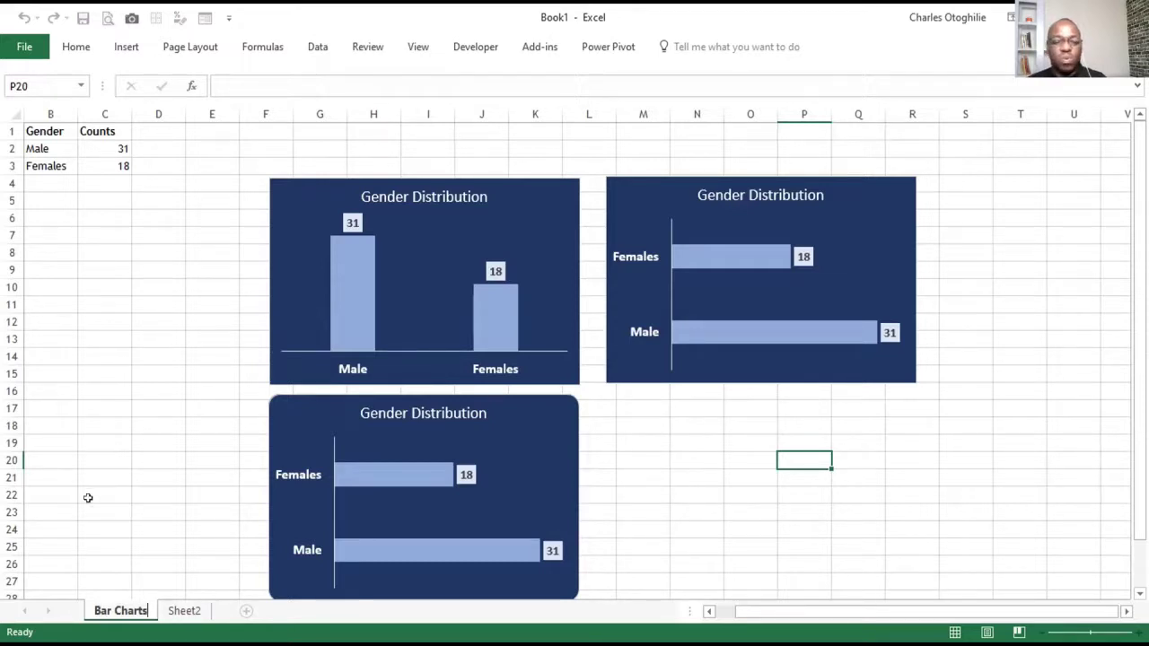
left_click(174, 454)
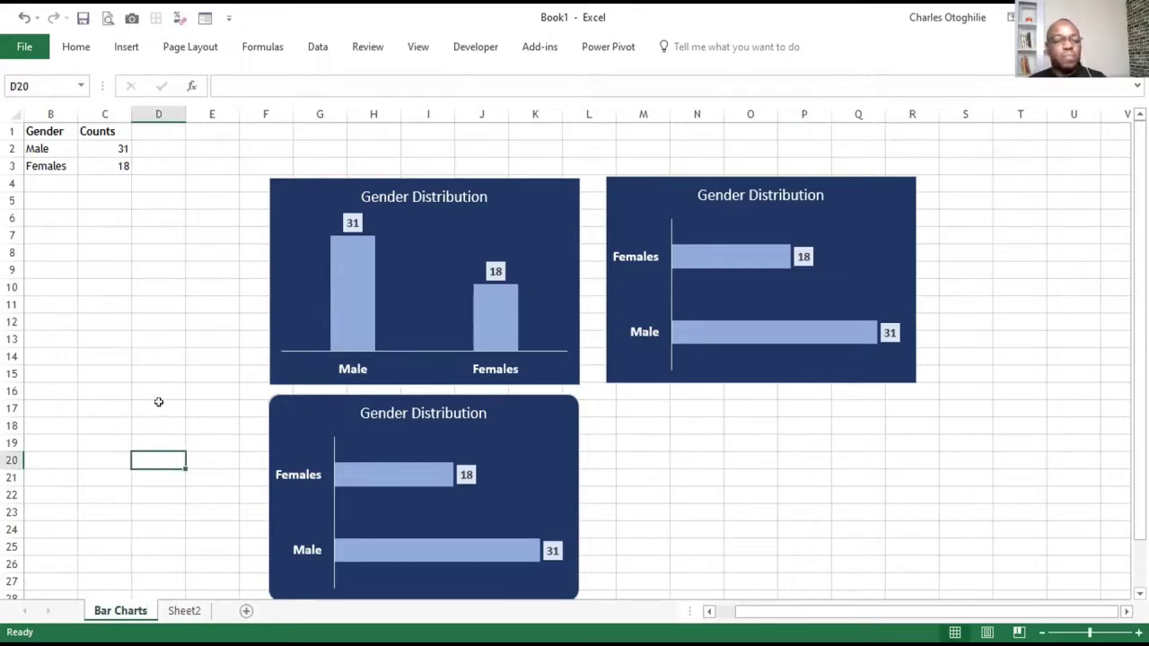
On Sheet2, enter the heading Educational Levels in cell A1 and widen column A to fit it.
left_click(184, 611)
left_click(54, 134)
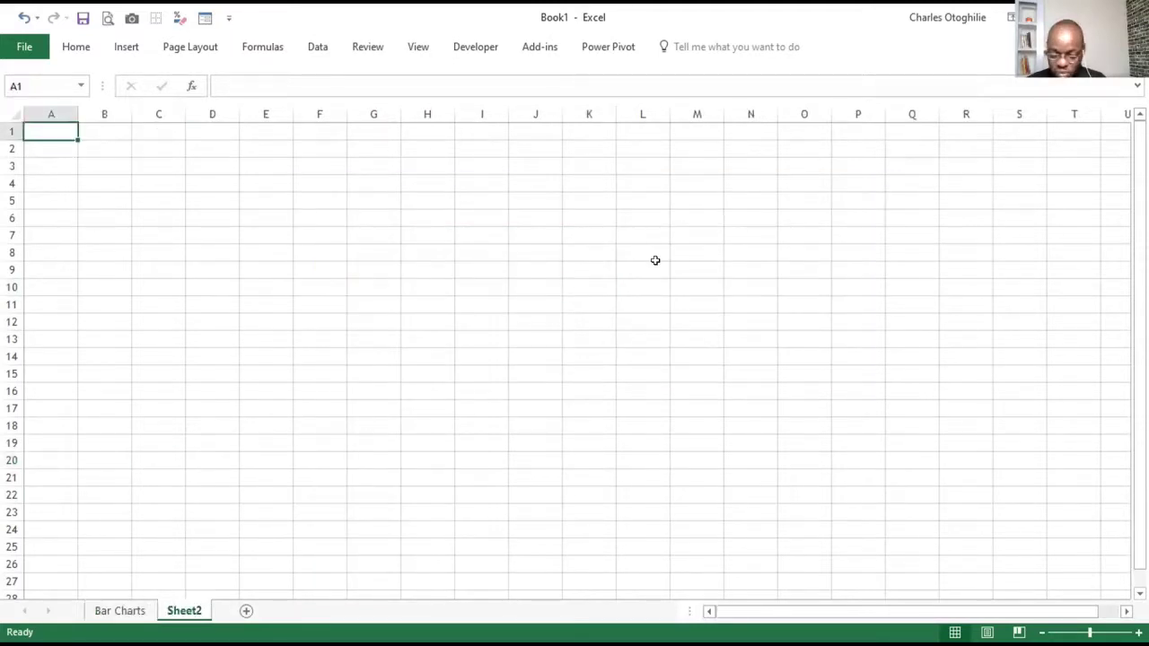
key("Down")
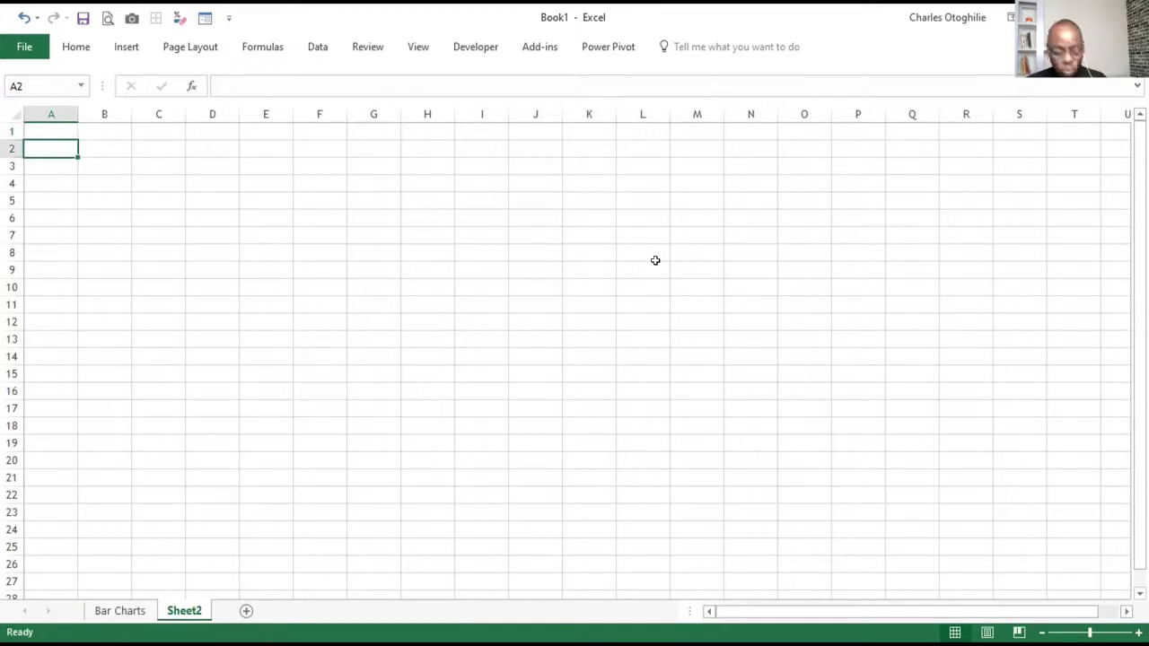
key("Up")
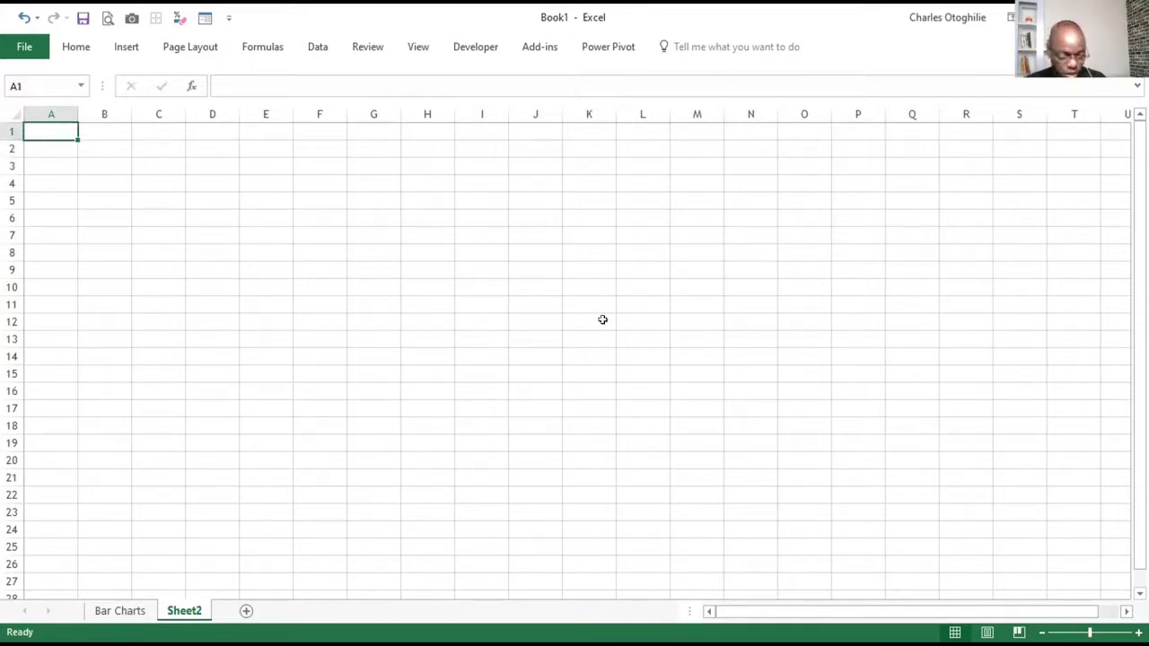
type("Educational")
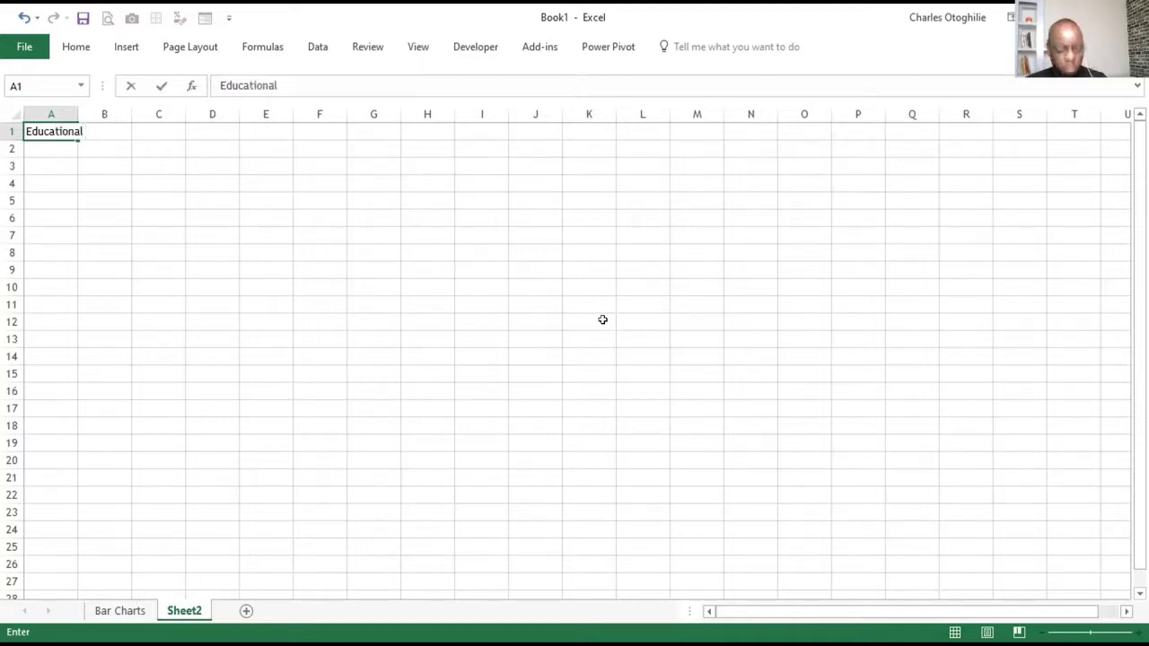
type(" Levels")
key("Return")
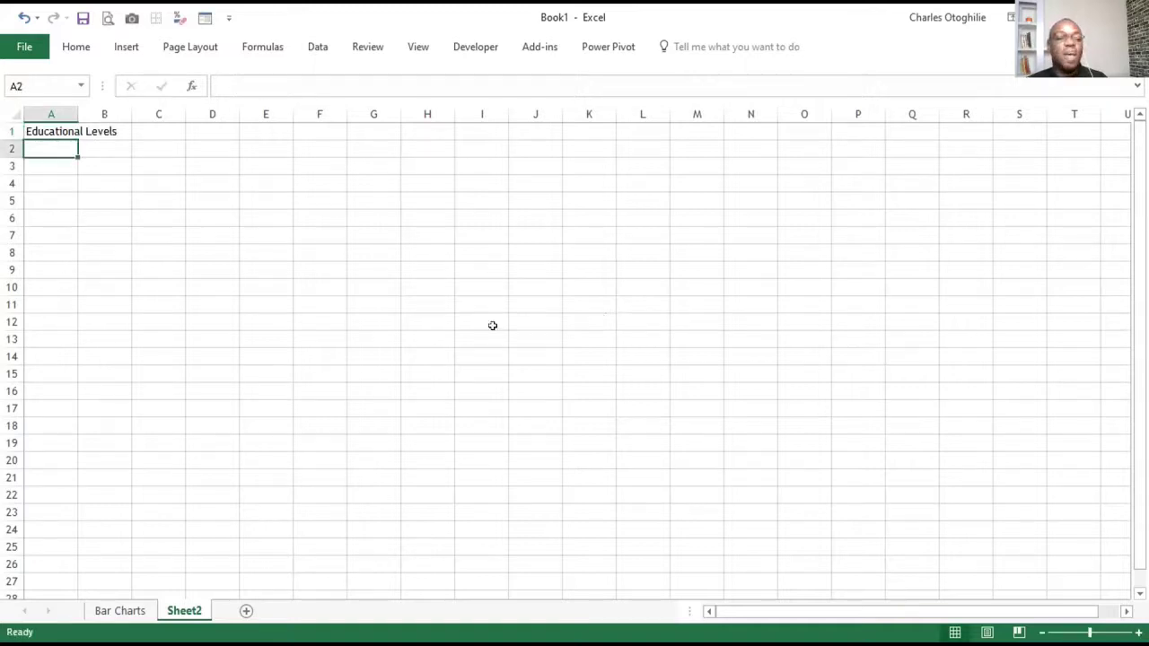
left_click_drag(152, 110, 148, 112)
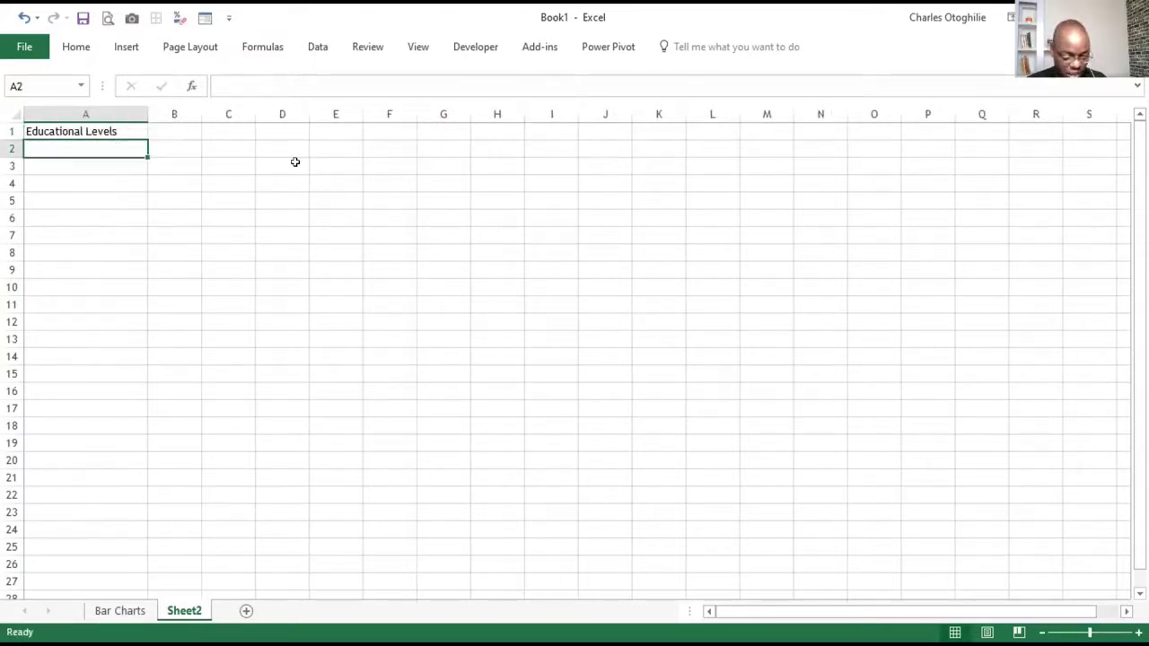
List the levels Masters, Batchelor, Diploma and Post Grad under the heading in cells A2 to A5.
type("Masters")
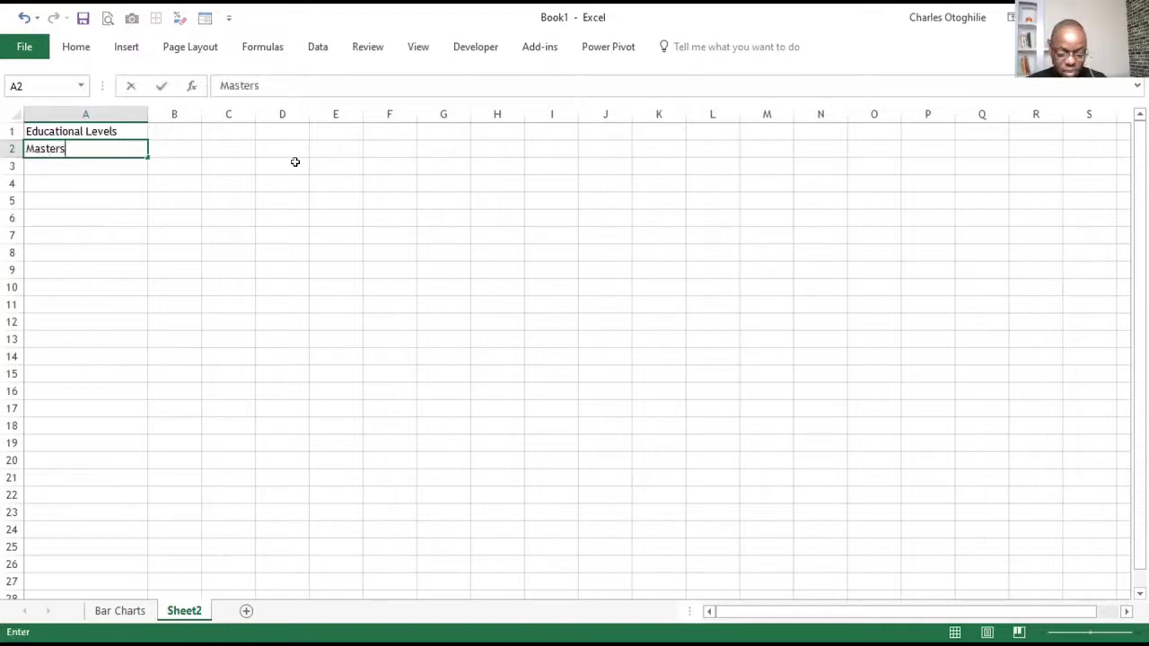
key("Return")
type("Batchelor")
key("Return")
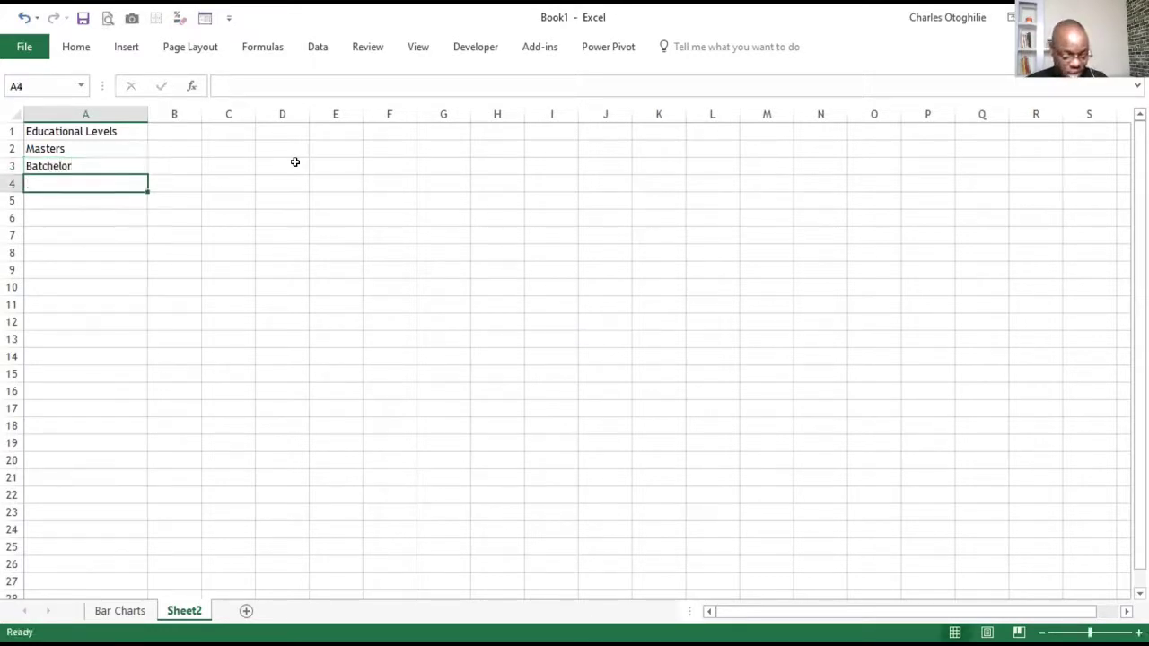
type("Dipl")
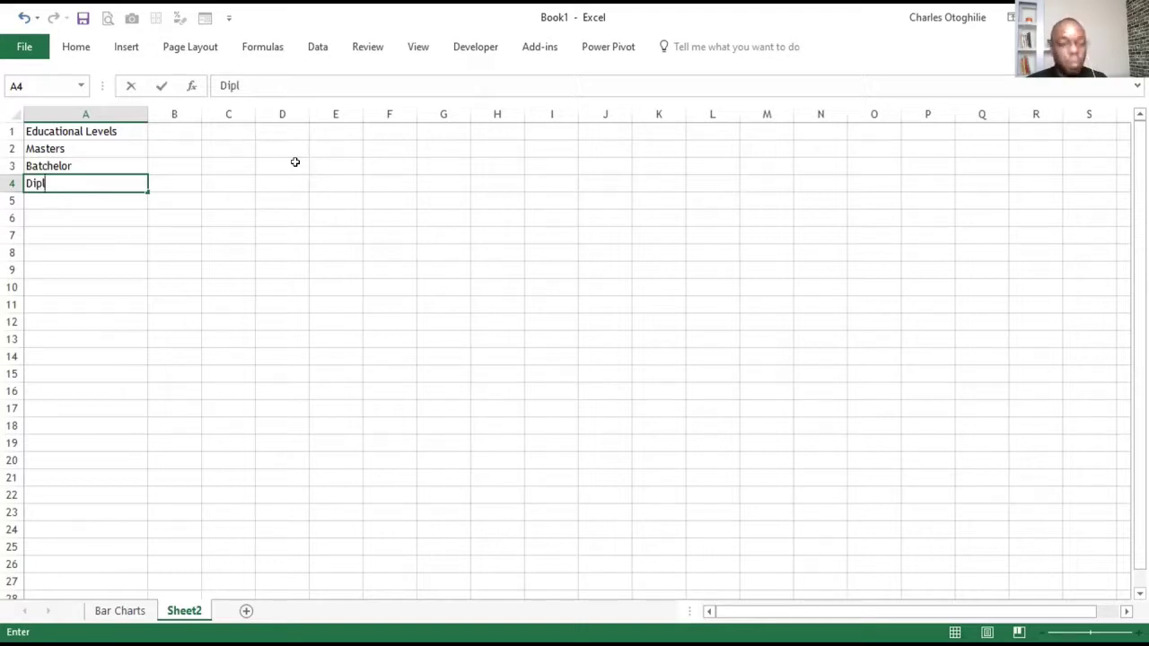
type("oma")
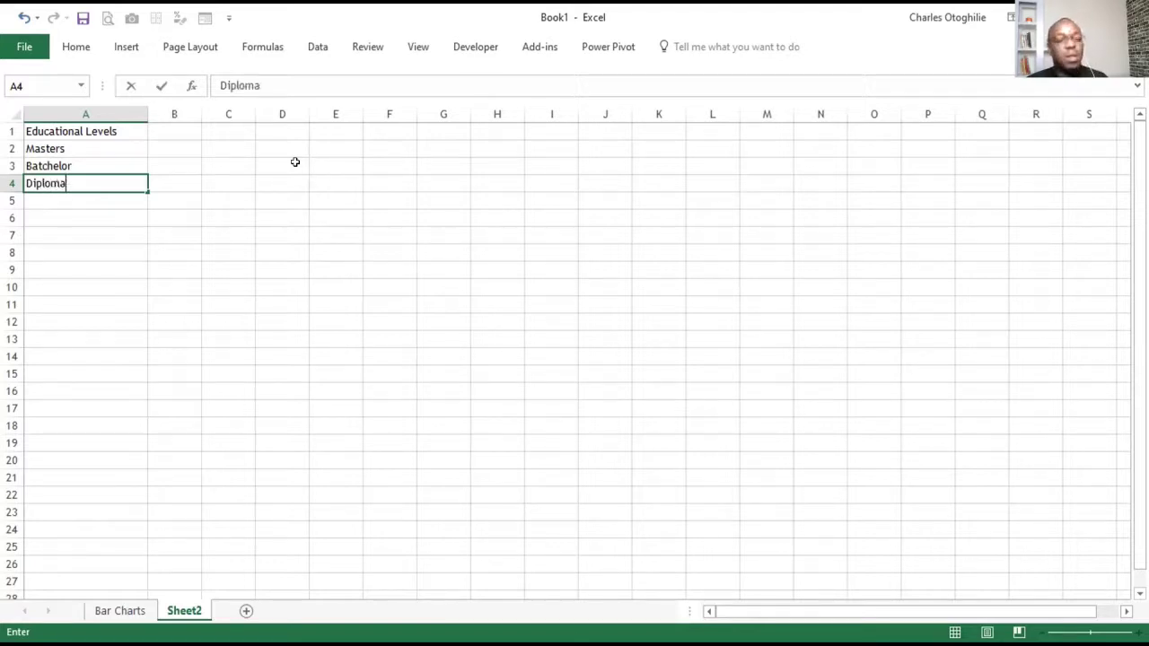
key("Return")
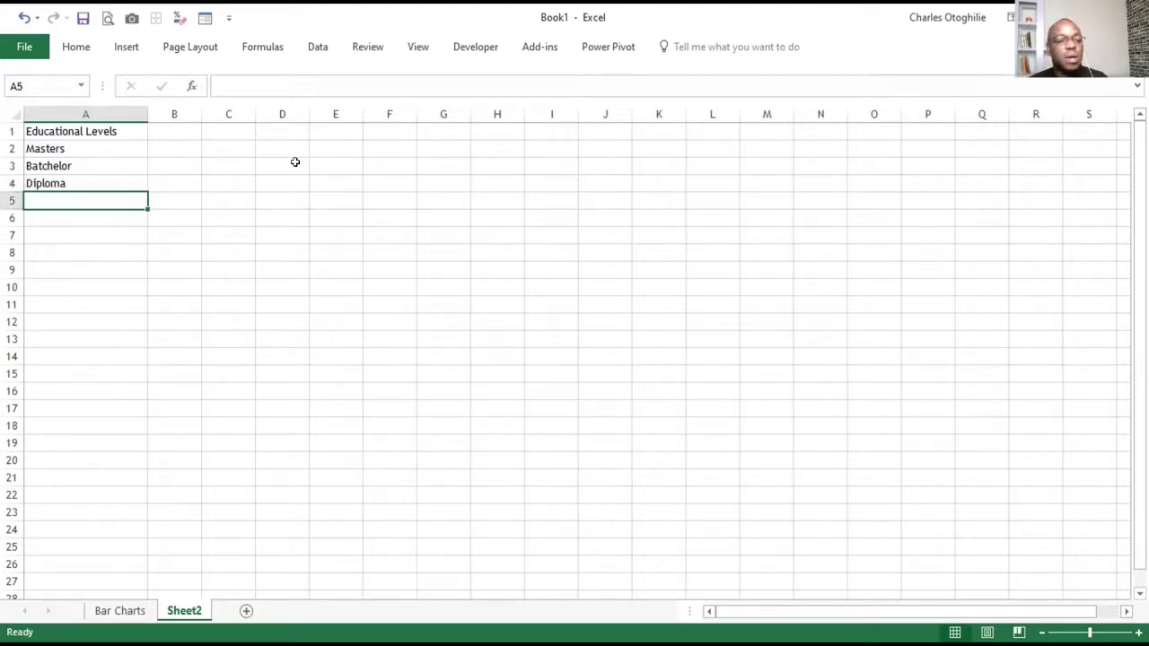
type("Post Gr")
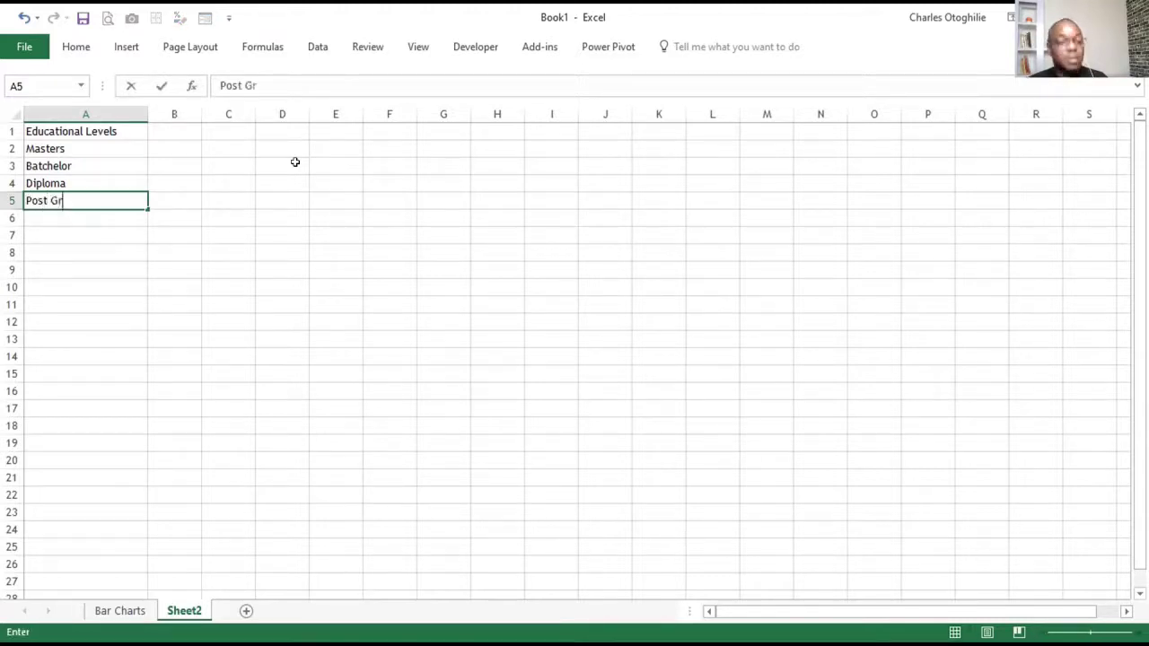
type("d")
key("BackSpace")
type("ad")
key("Return")
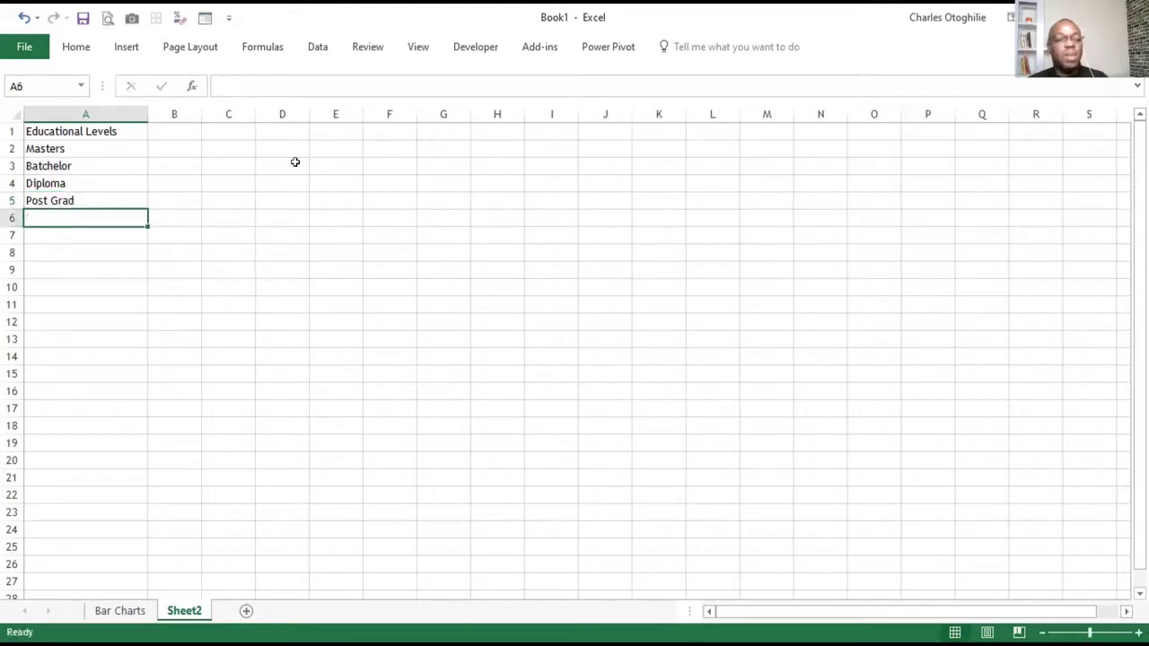
Make the Educational Levels heading in cell A1 bold and select the Masters cell.
left_click(133, 127)
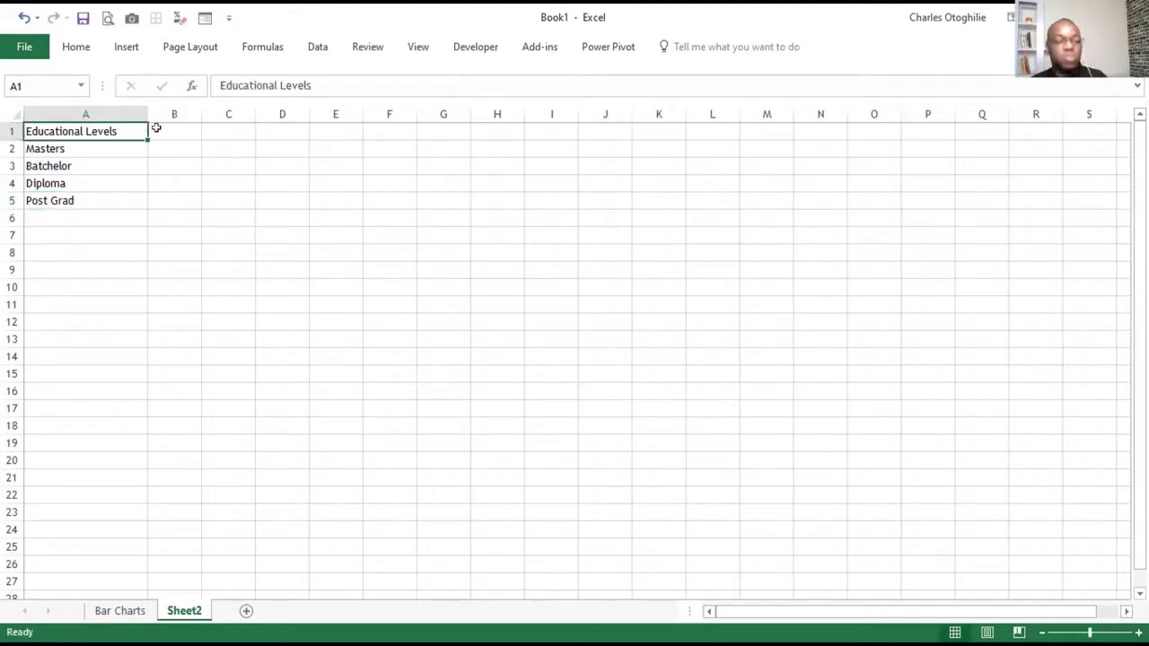
key("ctrl+b")
left_click(155, 194)
left_click(105, 149)
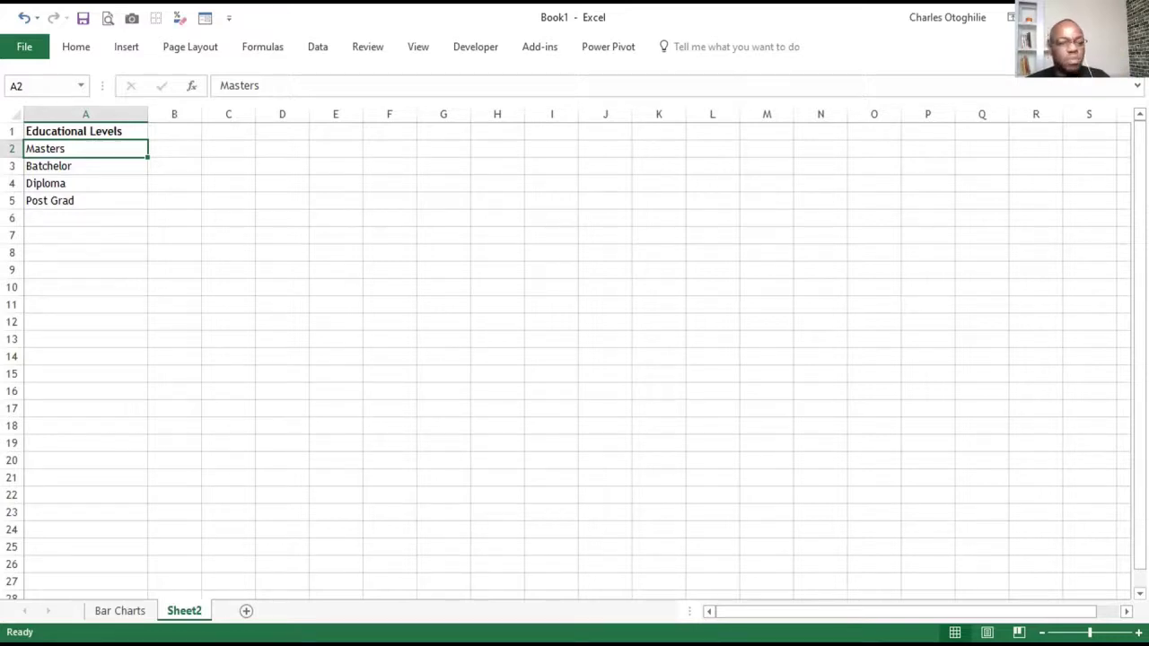
key("Down")
key("Down")
key("Up")
key("Up")
key("Up")
key("Down")
key("Down")
Enter the heading Counts in cell B1 and make it bold.
key("Right")
key("Up")
key("Up")
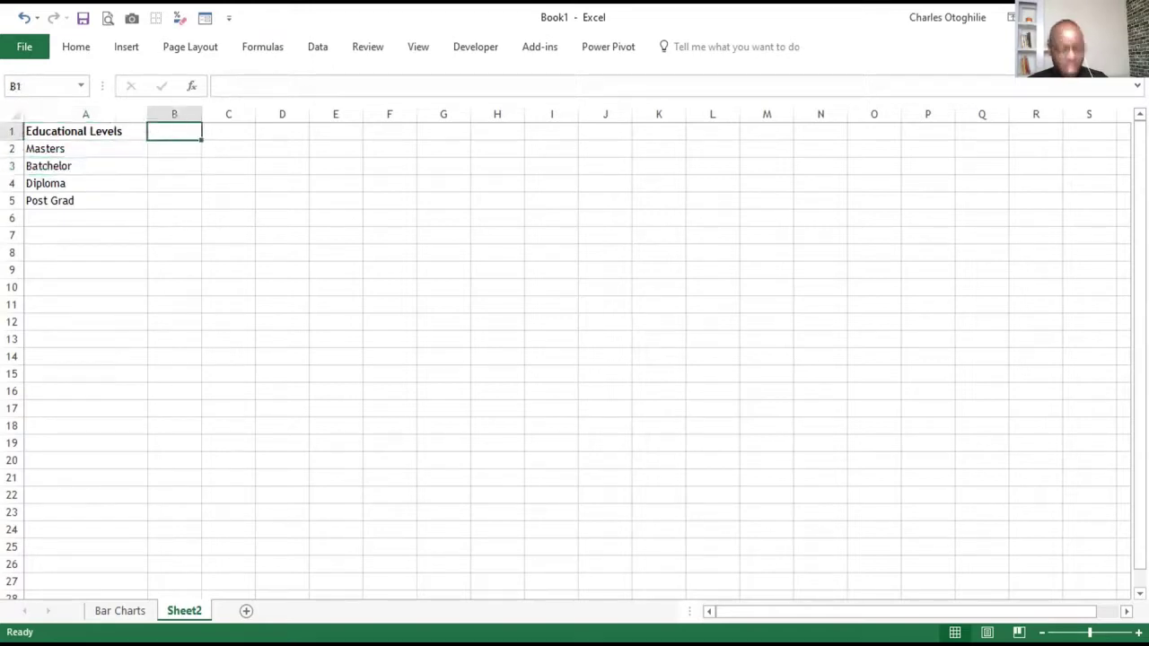
type("Counts")
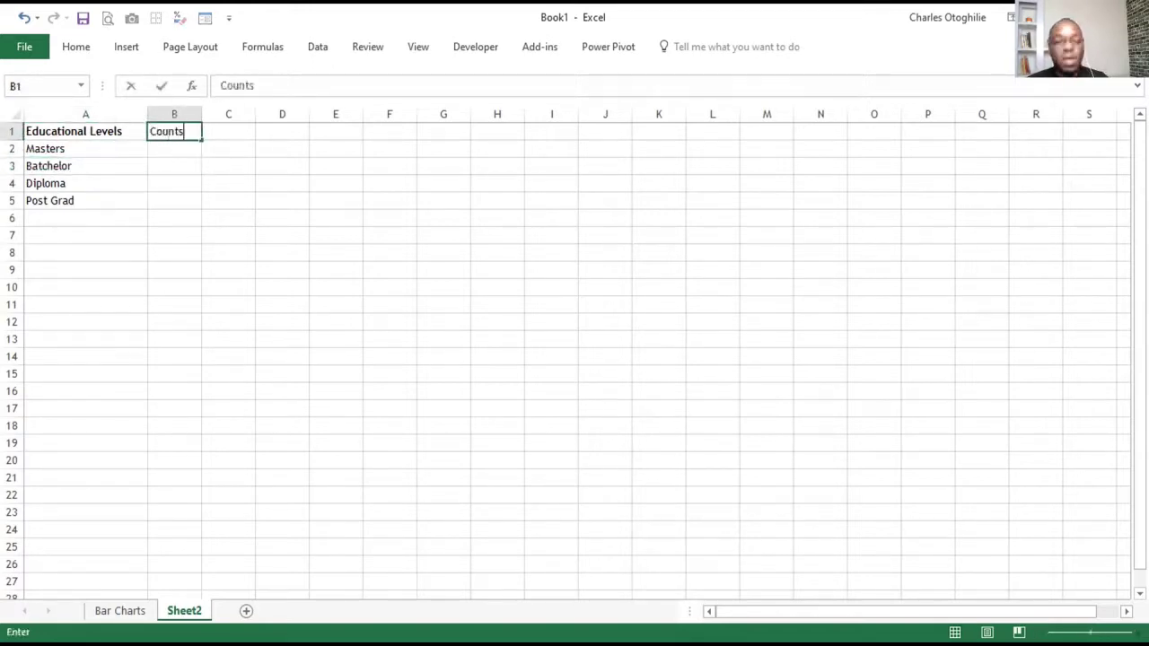
key("Return")
key("Up")
key("ctrl+b")
key("Down")
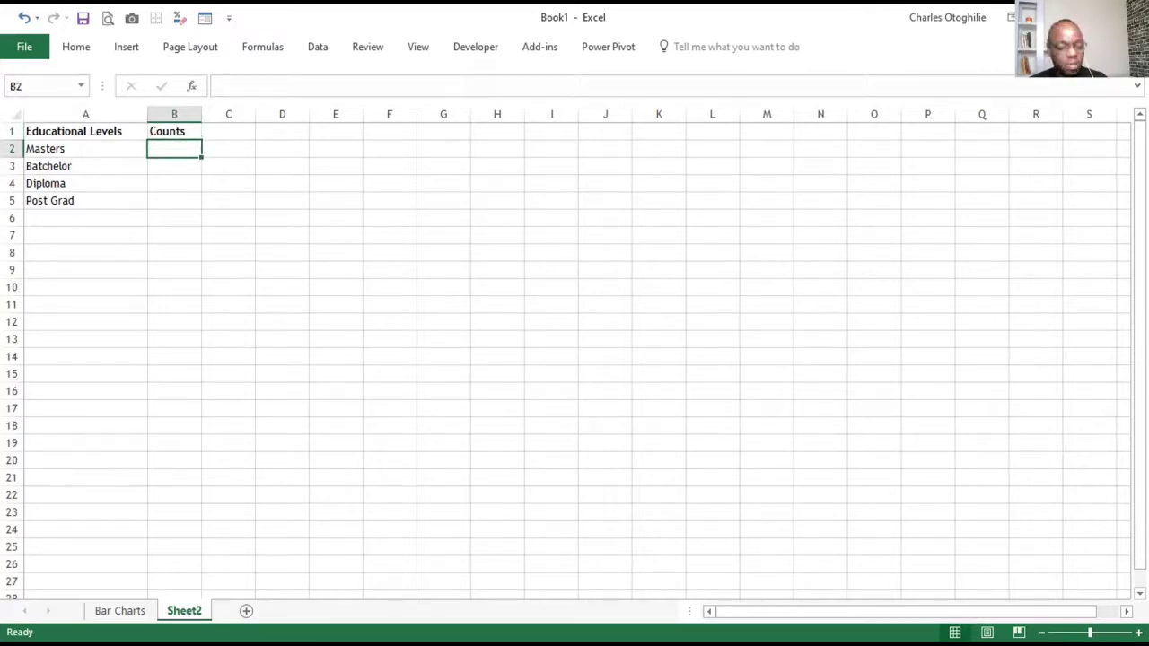
Enter the counts 31, 43, 21 and 5 for Masters, Batchelor, Diploma and Post Grad in cells B2 to B5.
type("31")
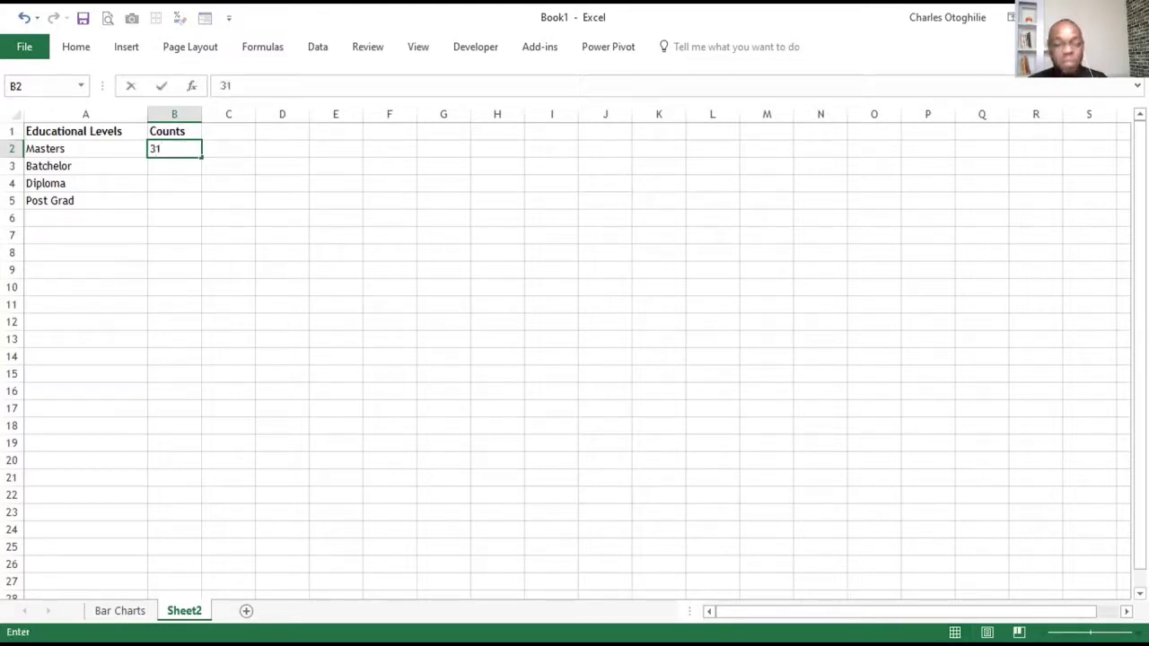
key("Return")
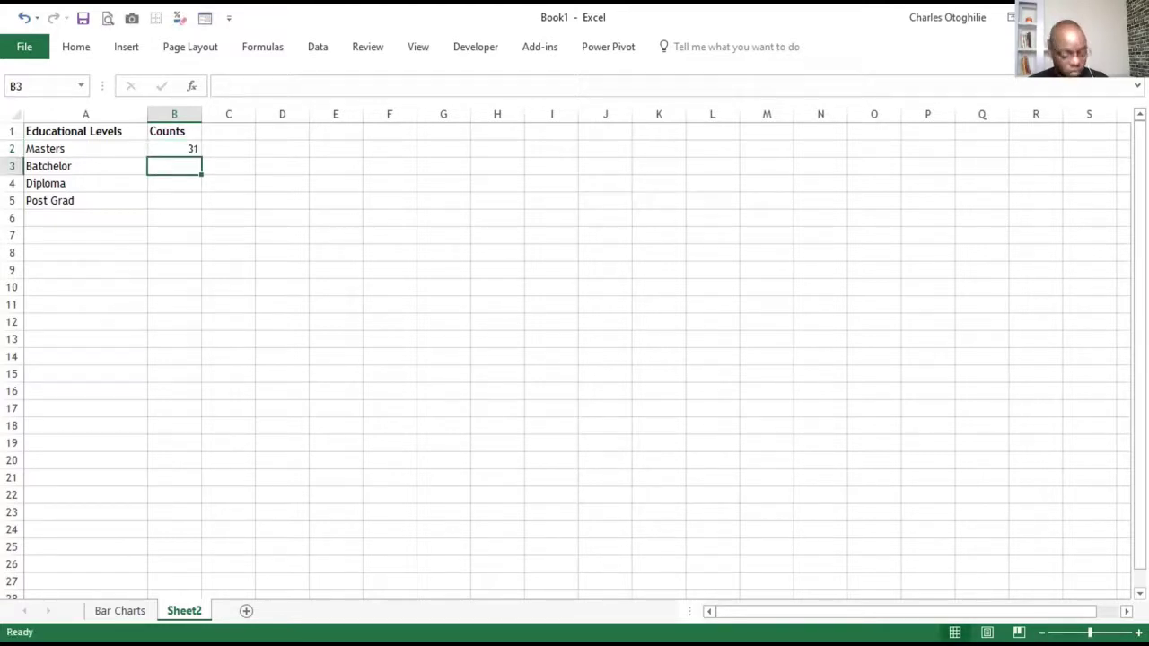
type("43")
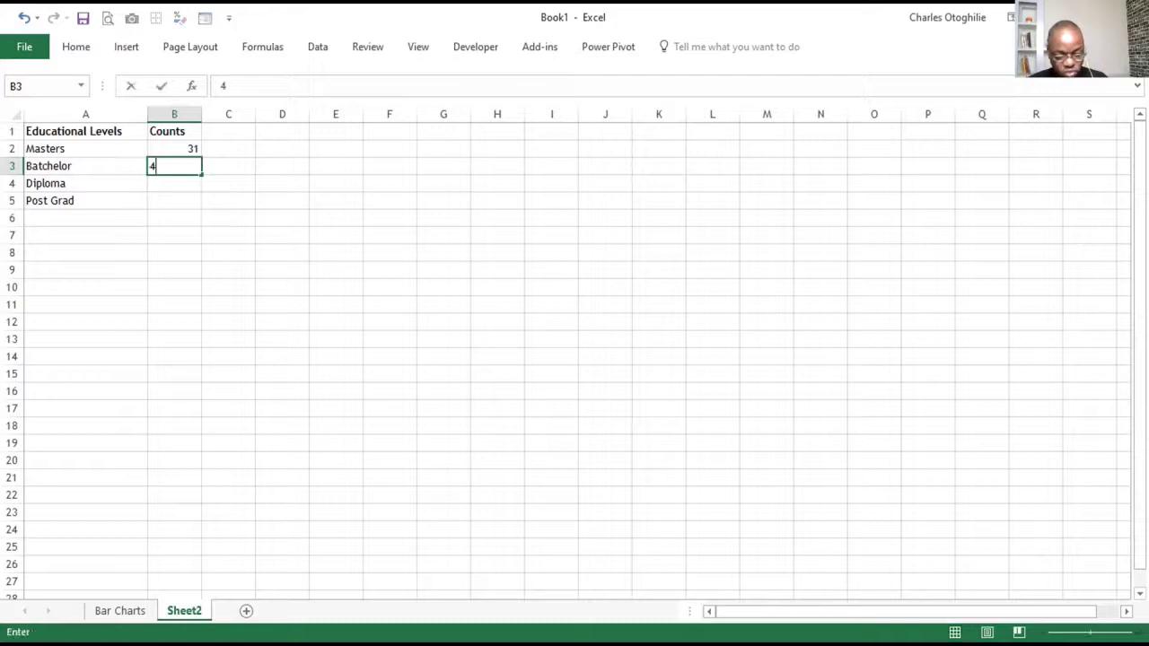
key("Return")
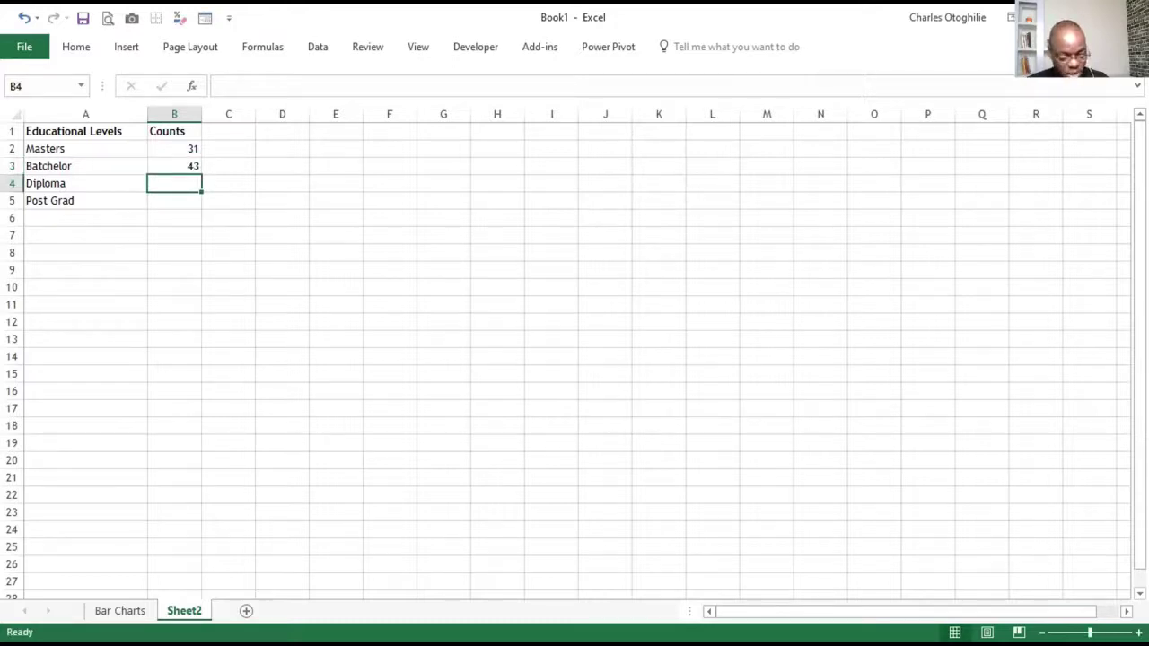
type("21")
key("Return")
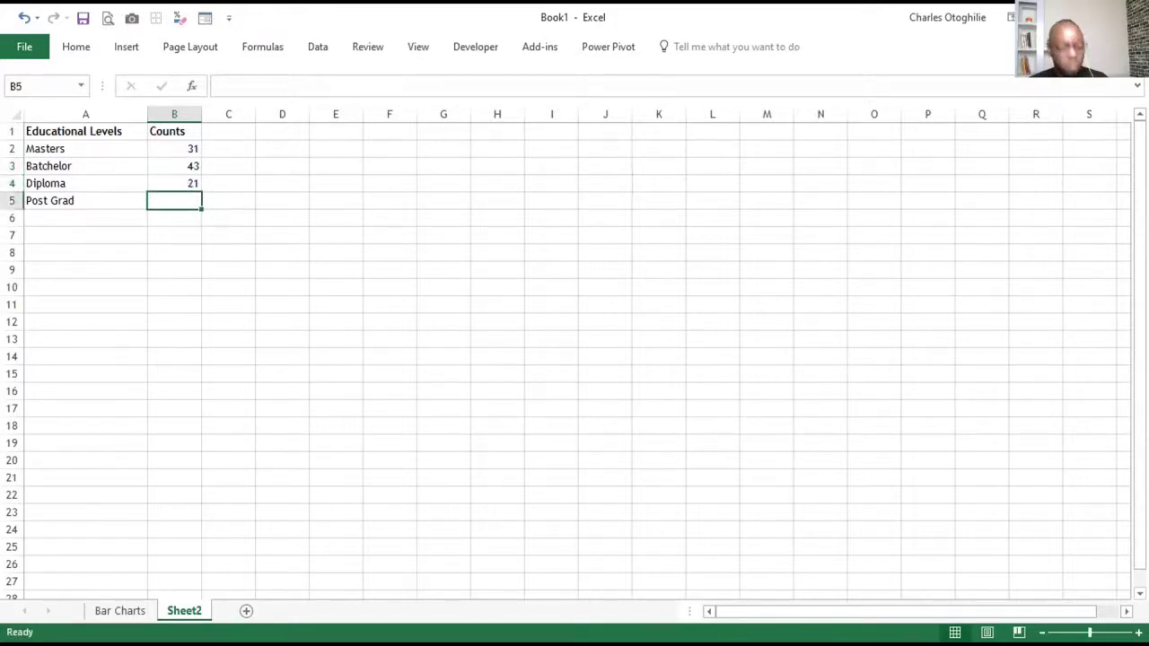
type("5")
key("Return")
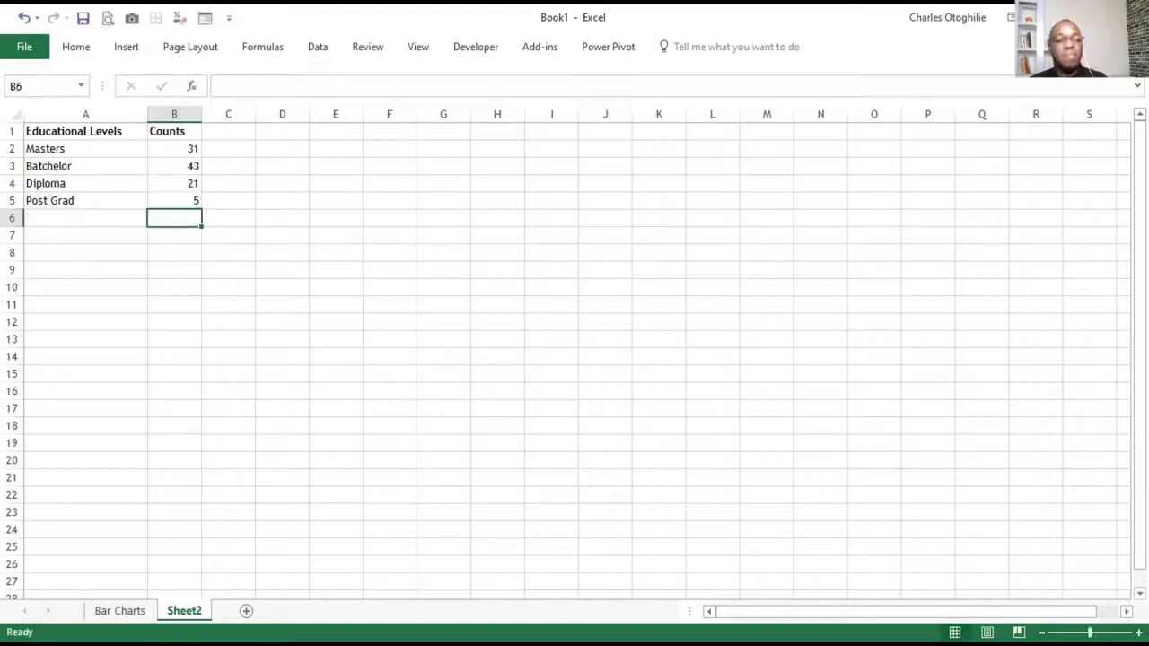
Clear the Post Grad entry and its count from row 5.
key("Up")
key("Up")
key("Down")
key("Down")
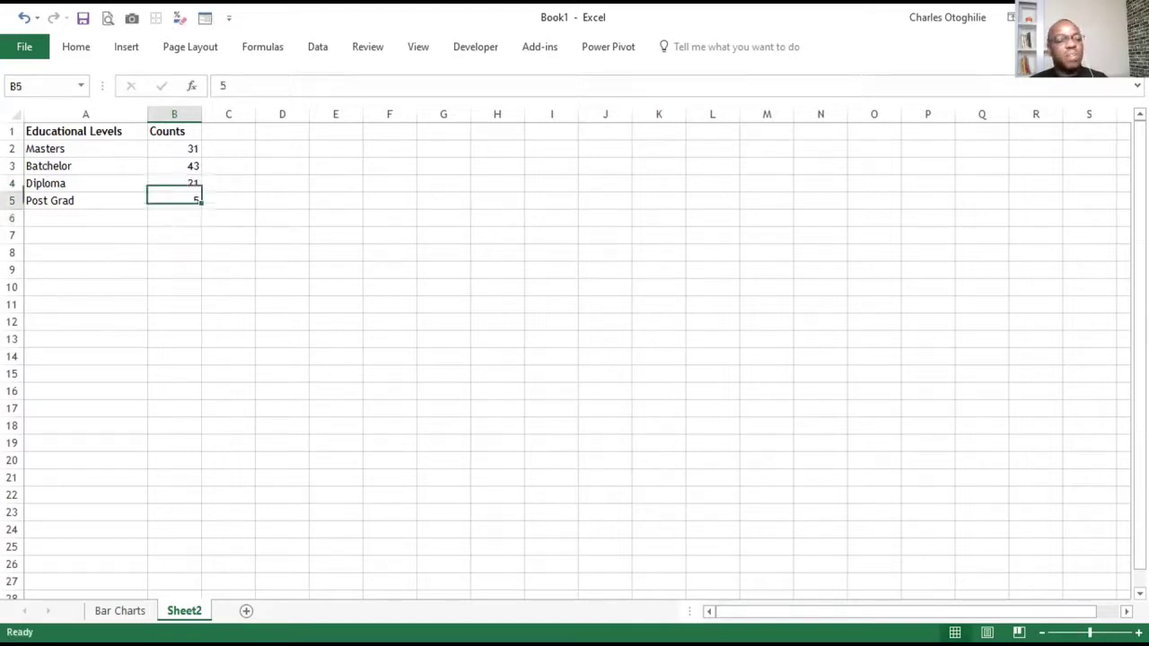
key("Left")
key("Up")
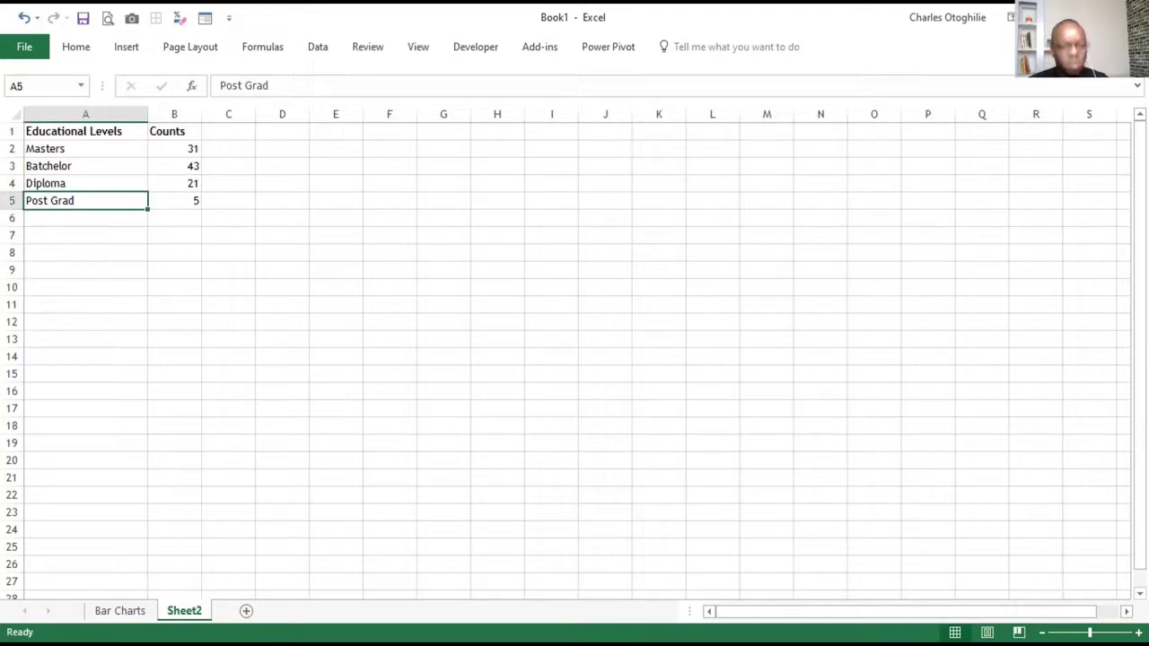
key("ctrl+shift+Right")
key("ctrl+shift+Right")
key("Delete")
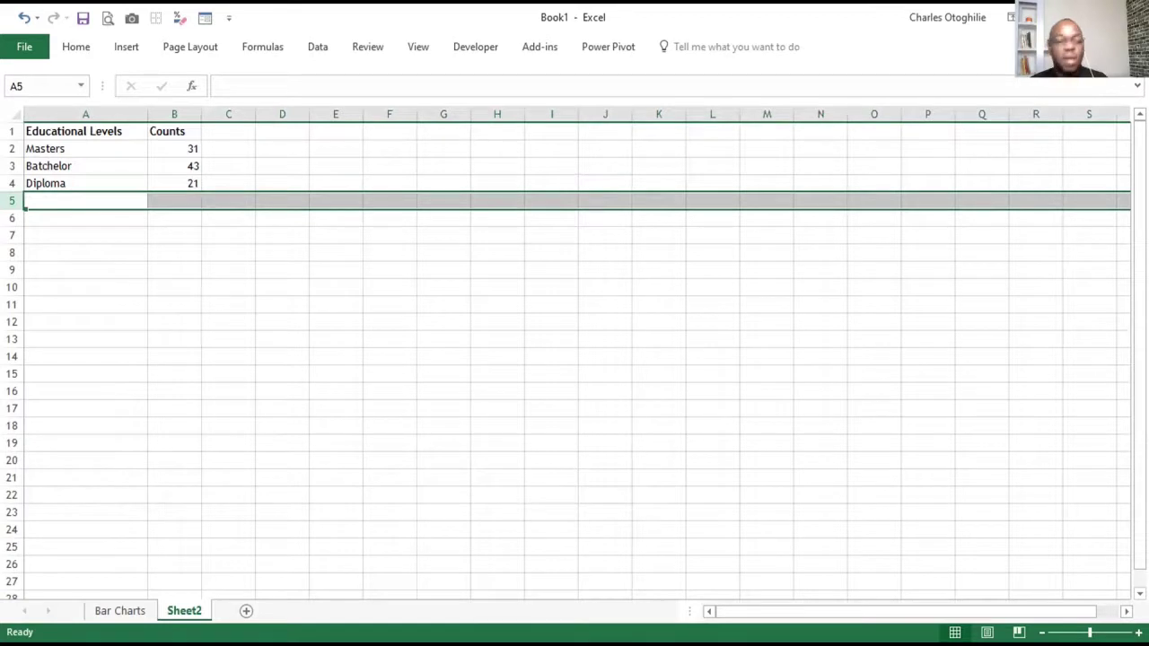
key("ctrl+Home")
key("Down")
key("Up")
key("shift+Right")
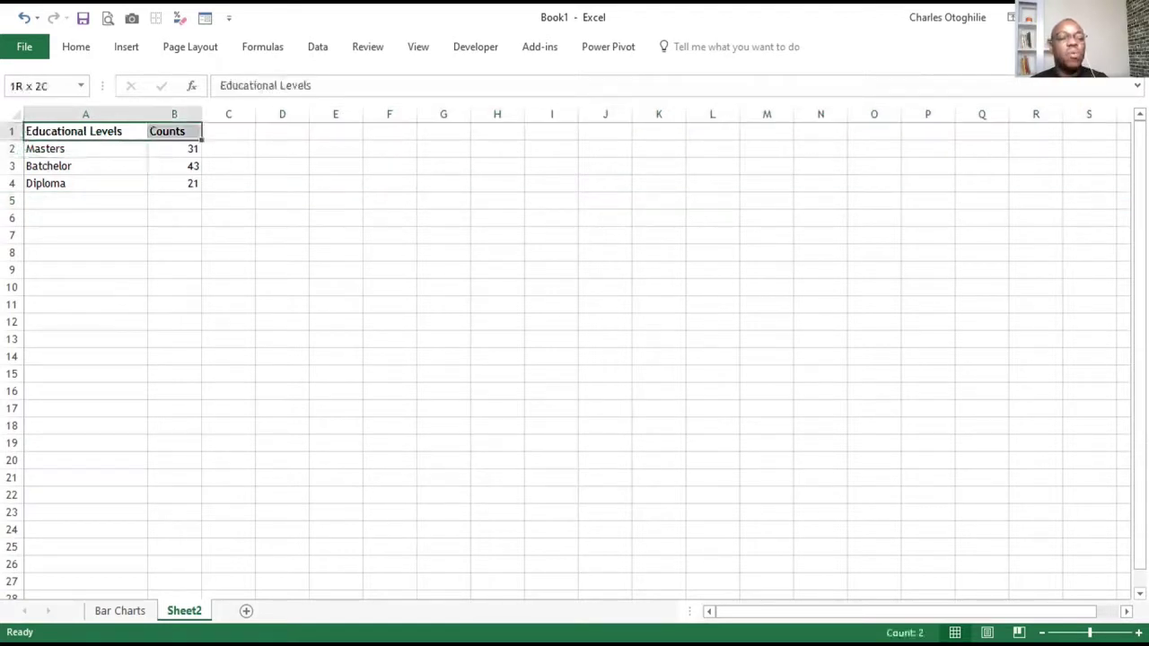
key("shift+Down")
key("shift+Down")
key("shift+Down")
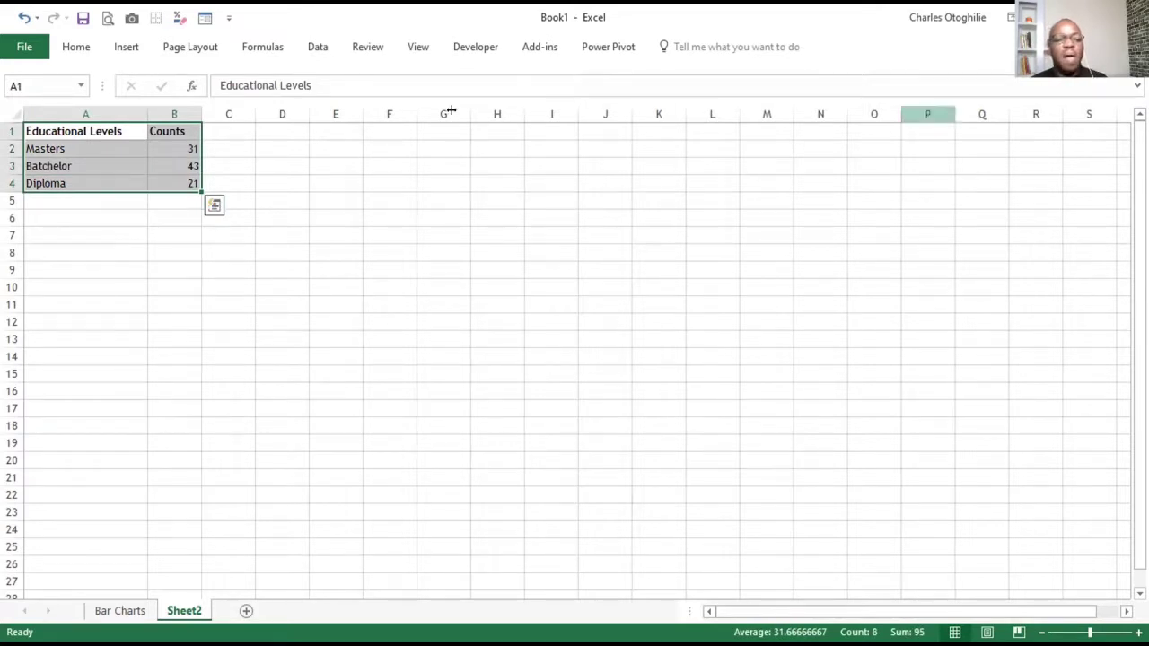
left_click(341, 143)
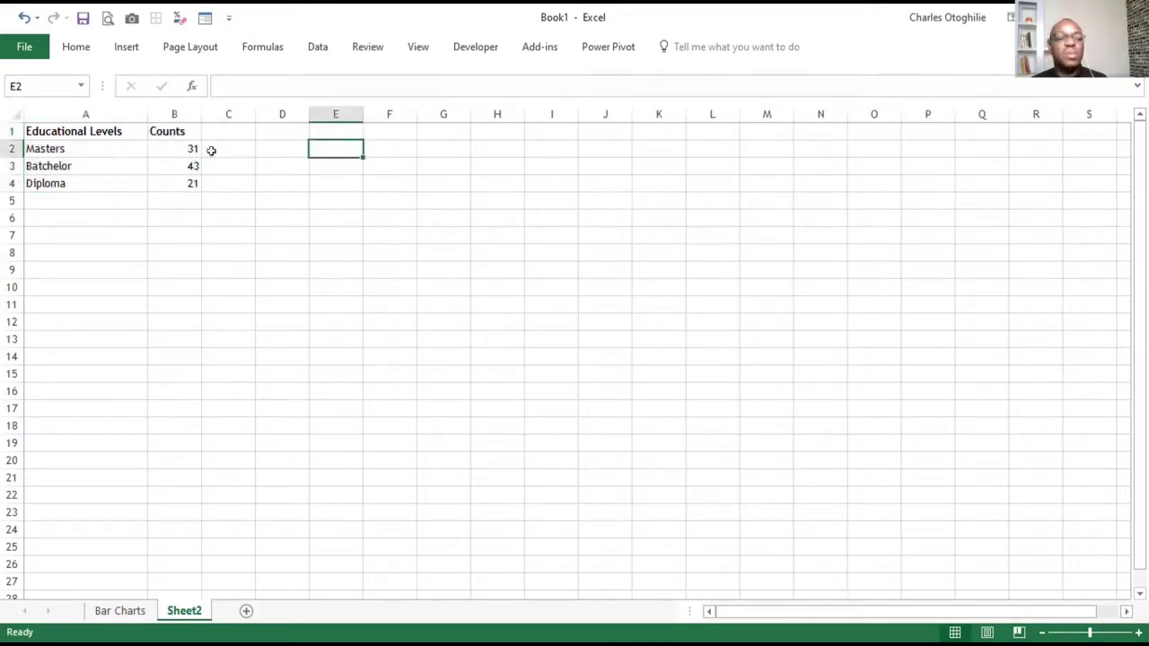
Right-align the Counts heading in cell B1.
left_click(180, 132)
left_click(77, 47)
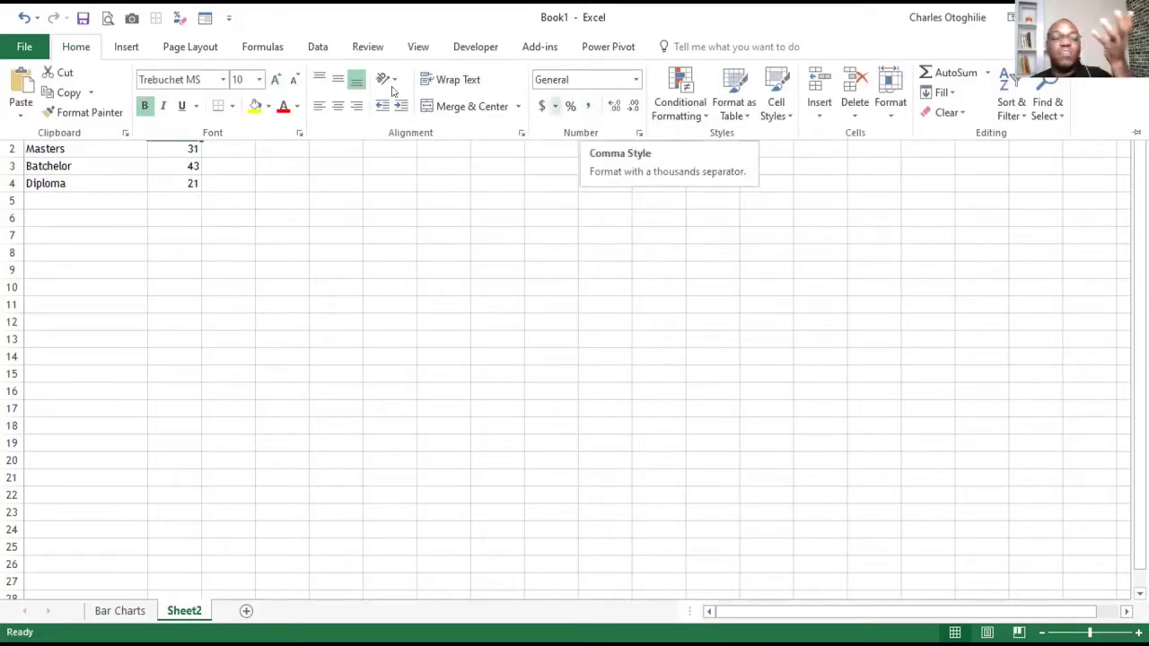
left_click(356, 106)
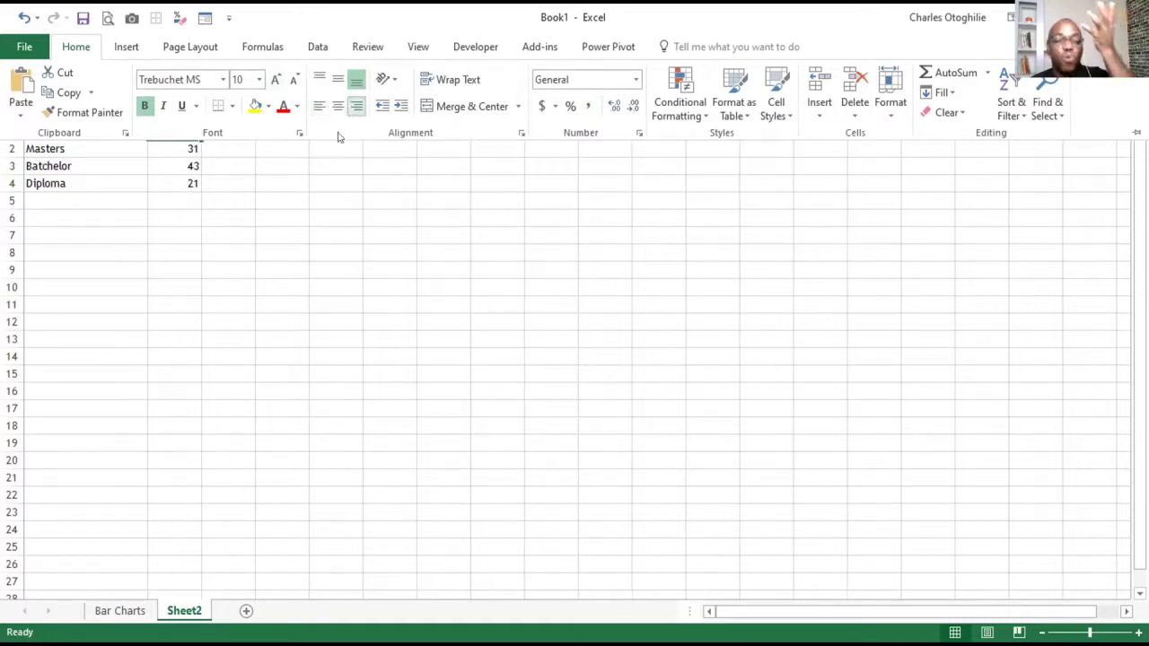
left_click(185, 150)
left_click(185, 155)
left_click(120, 155)
left_click_drag(116, 189, 139, 199)
left_click(172, 199)
left_click(192, 178)
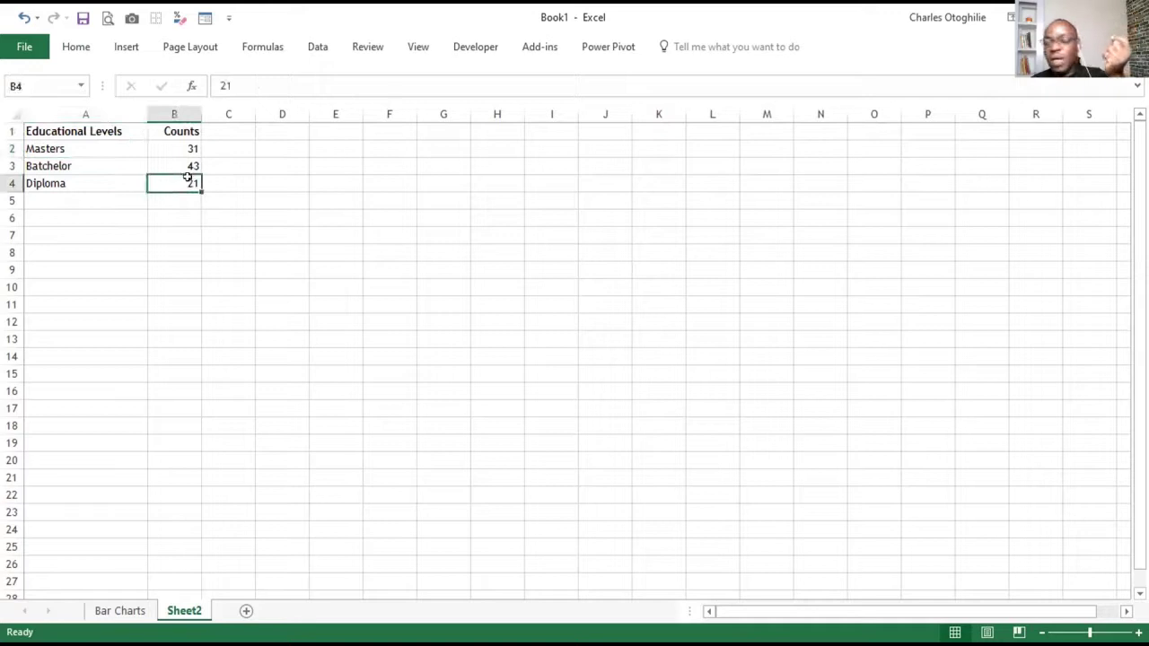
Insert a 2-D pie chart from the educational levels table in cells A1 to B4.
left_click_drag(85, 131, 193, 184)
left_click(126, 47)
left_click(541, 113)
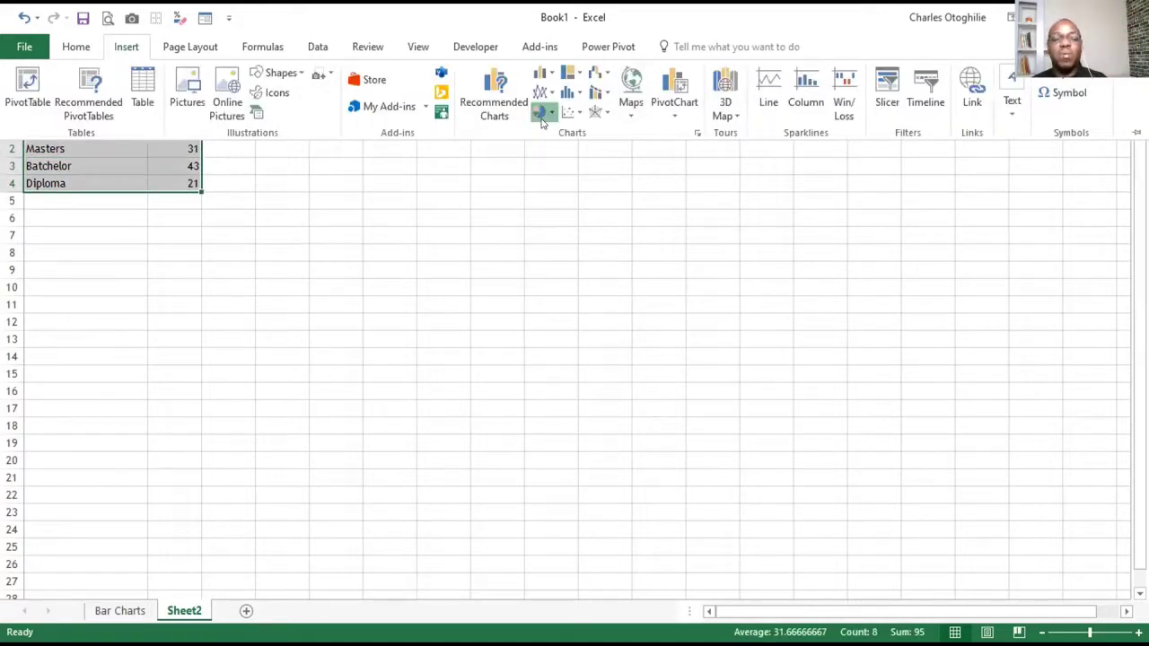
left_click(558, 166)
Shrink the pie chart and place it beside the table, spanning about columns C to I and rows 3 to 14.
left_click_drag(495, 243, 422, 175)
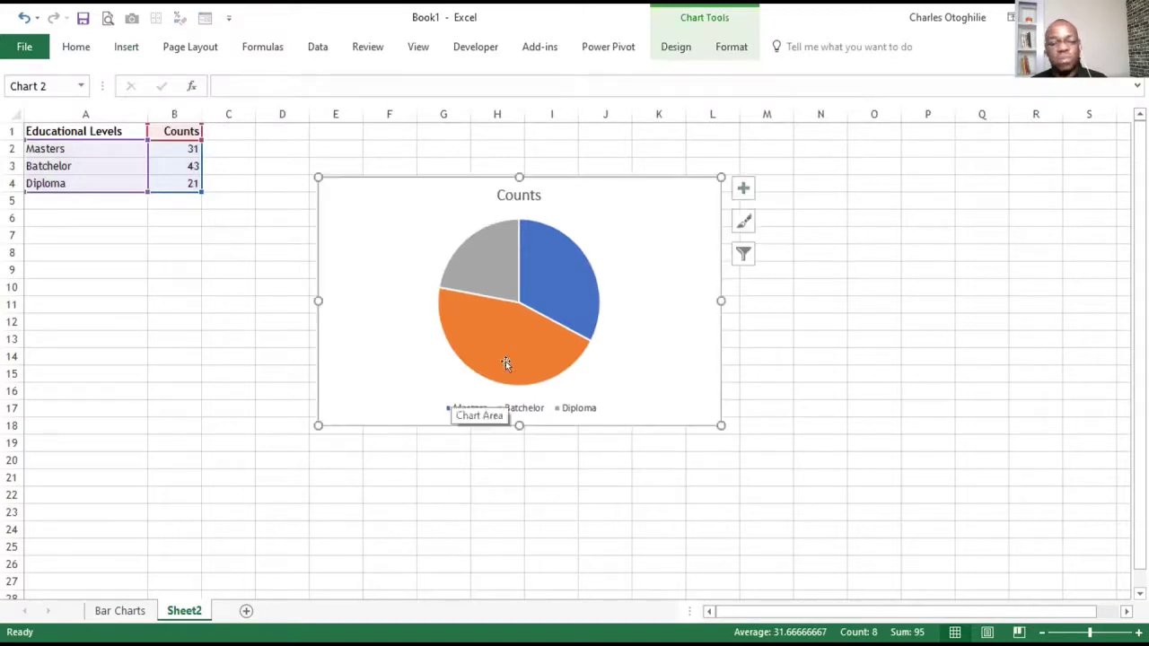
left_click_drag(717, 419, 626, 383)
left_click_drag(423, 173, 355, 139)
left_click_drag(358, 139, 352, 162)
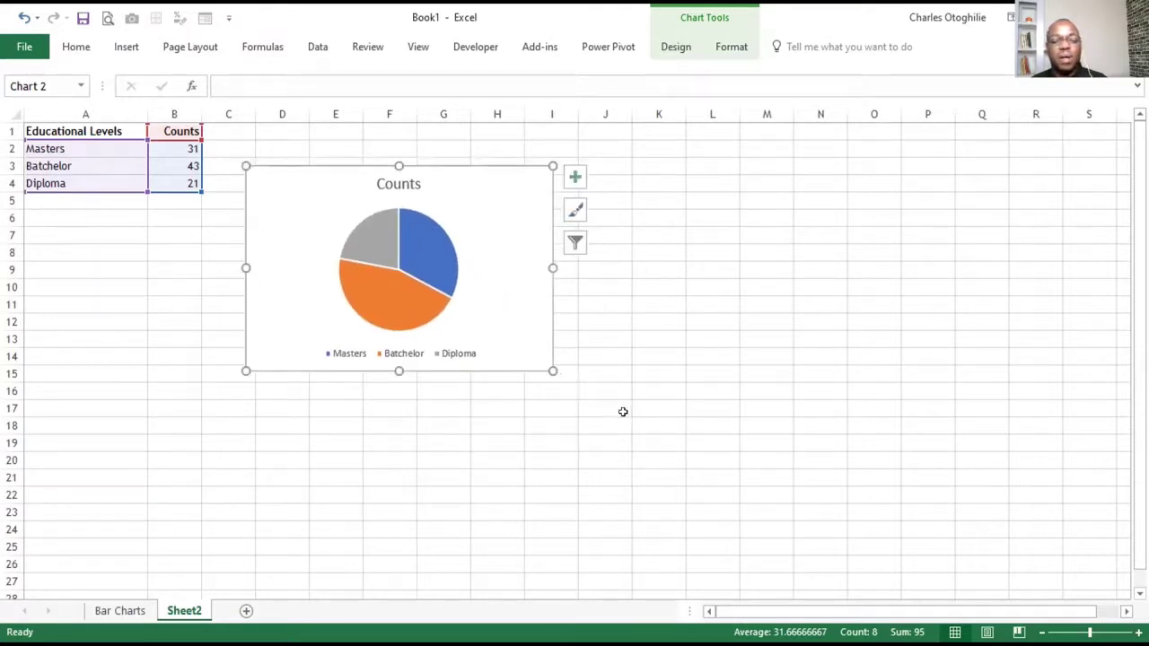
left_click_drag(544, 368, 549, 360)
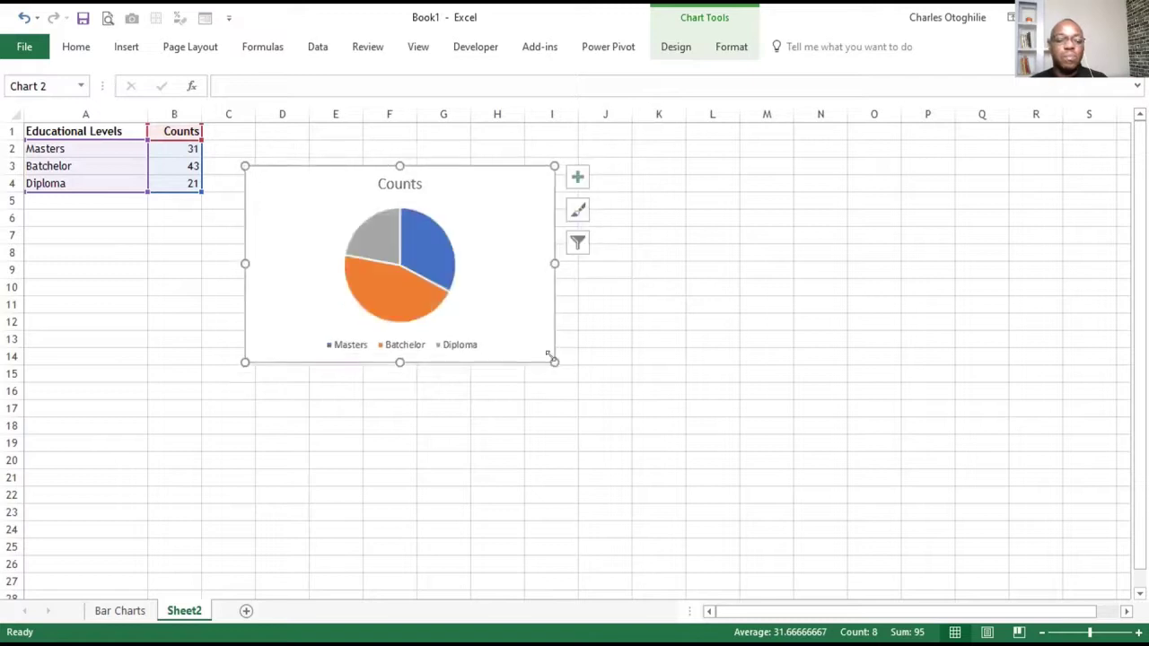
Duplicate the pie chart and place the copy just to the right of the original, level with it.
left_click(664, 303)
left_click(532, 346)
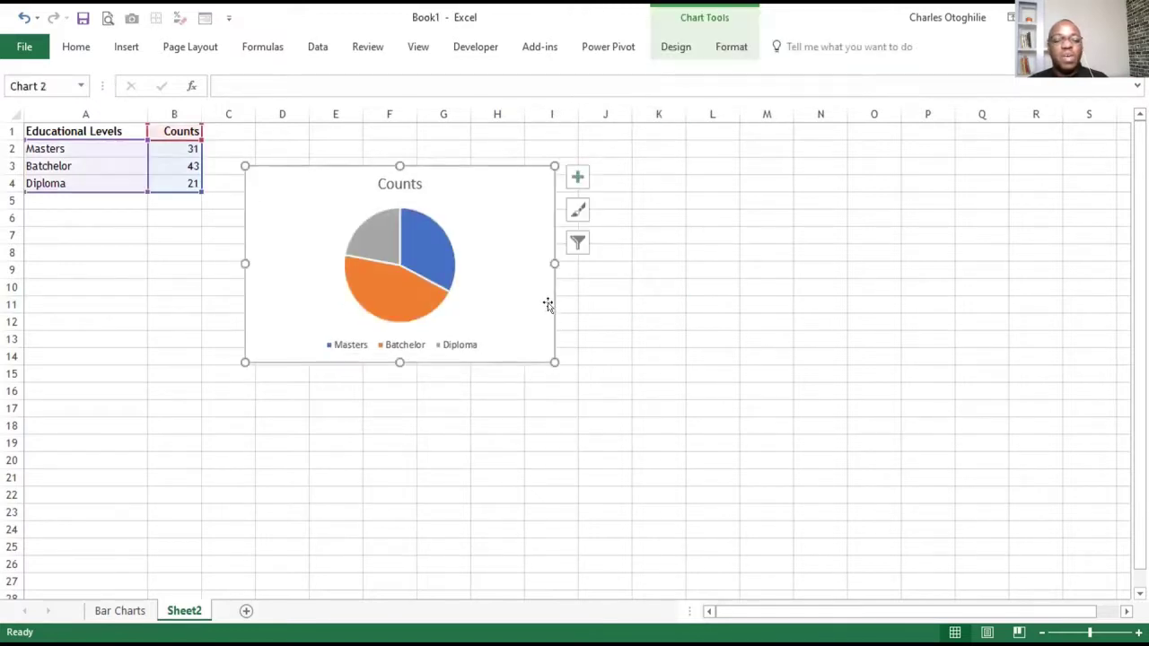
left_click_drag(515, 275, 828, 261)
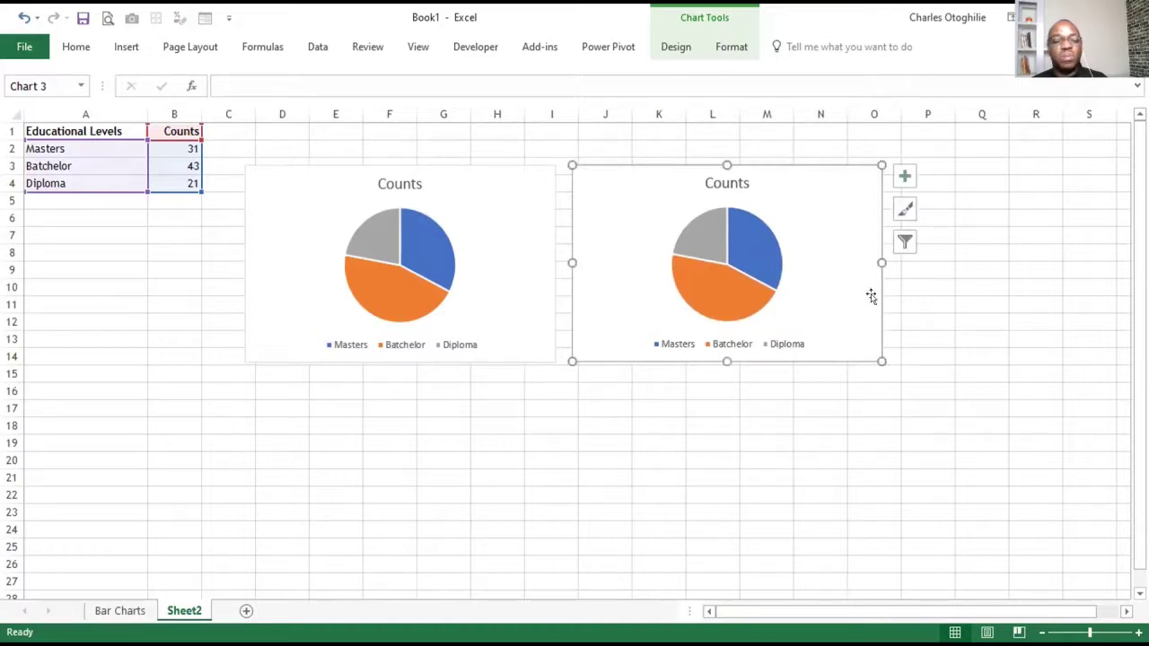
Replace the title of the copied pie chart with Education Levels.
left_click(720, 184)
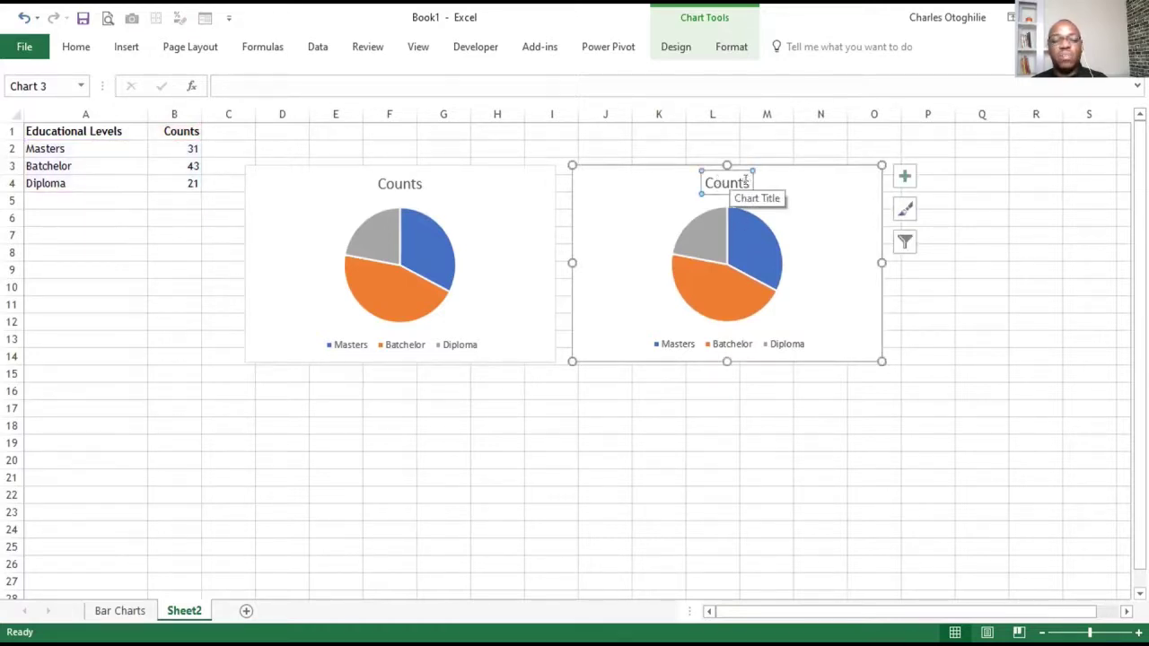
key("BackSpace")
key("BackSpace")
key("BackSpace")
key("BackSpace")
key("BackSpace")
key("BackSpace")
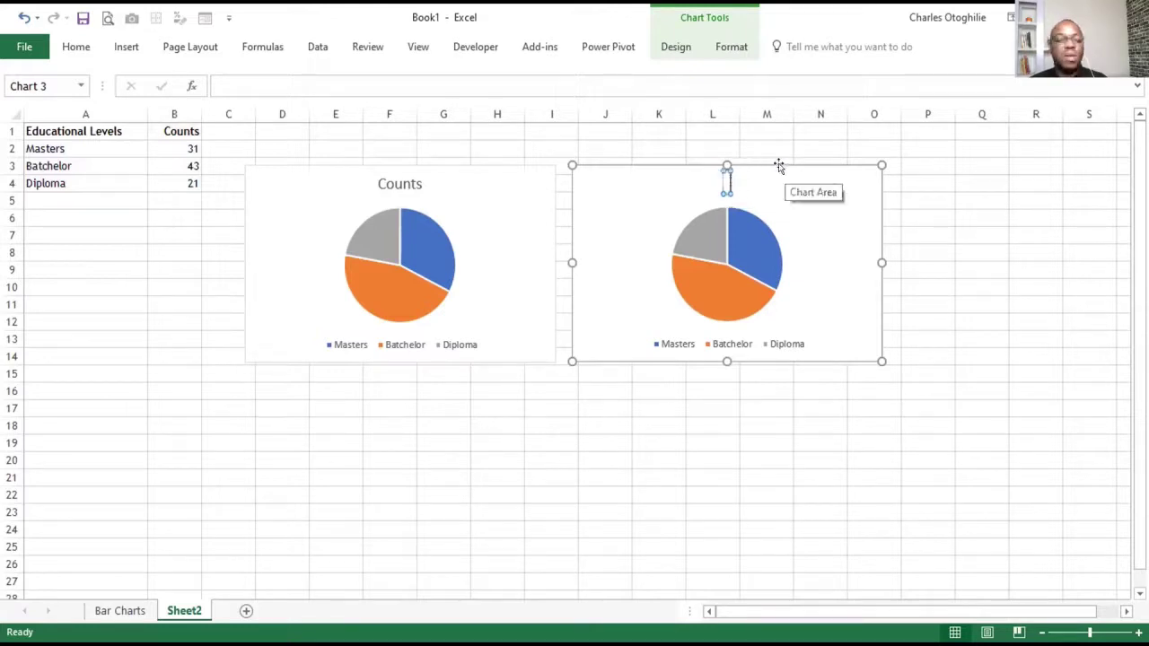
type("Edu")
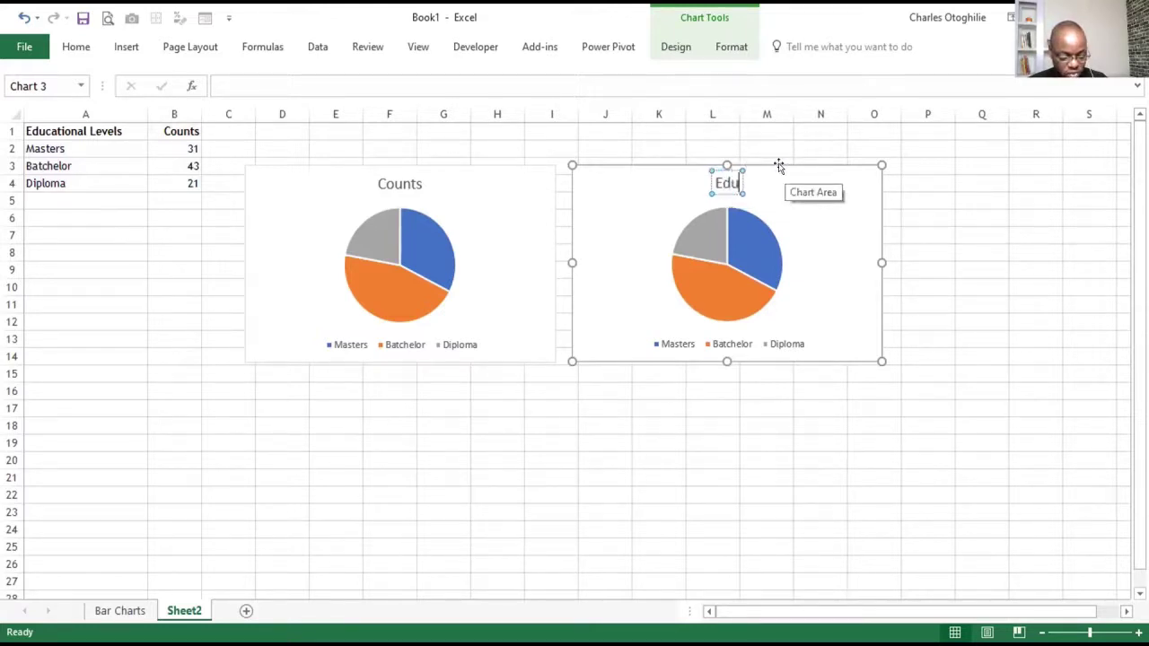
type("cation")
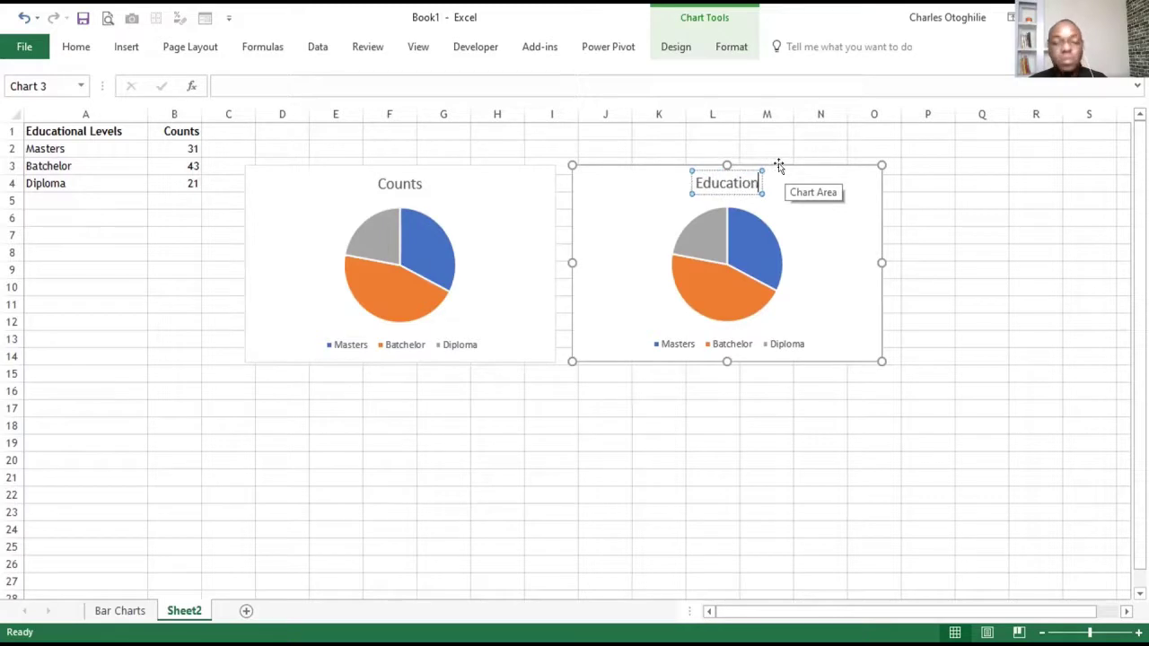
type(" Le")
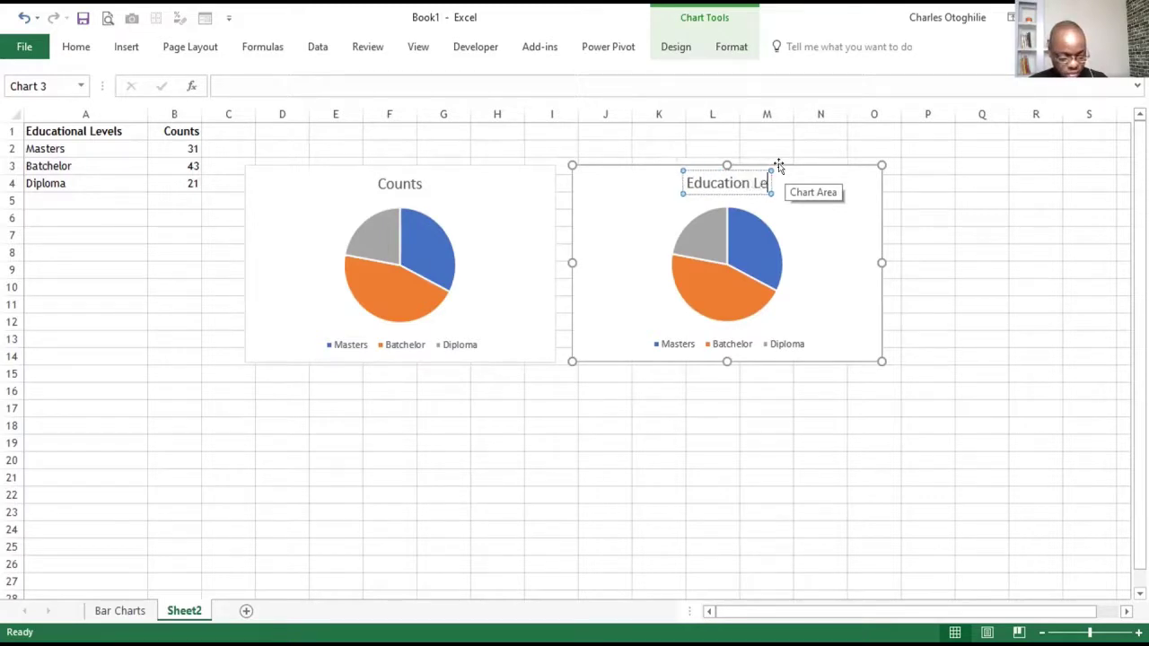
type("vels")
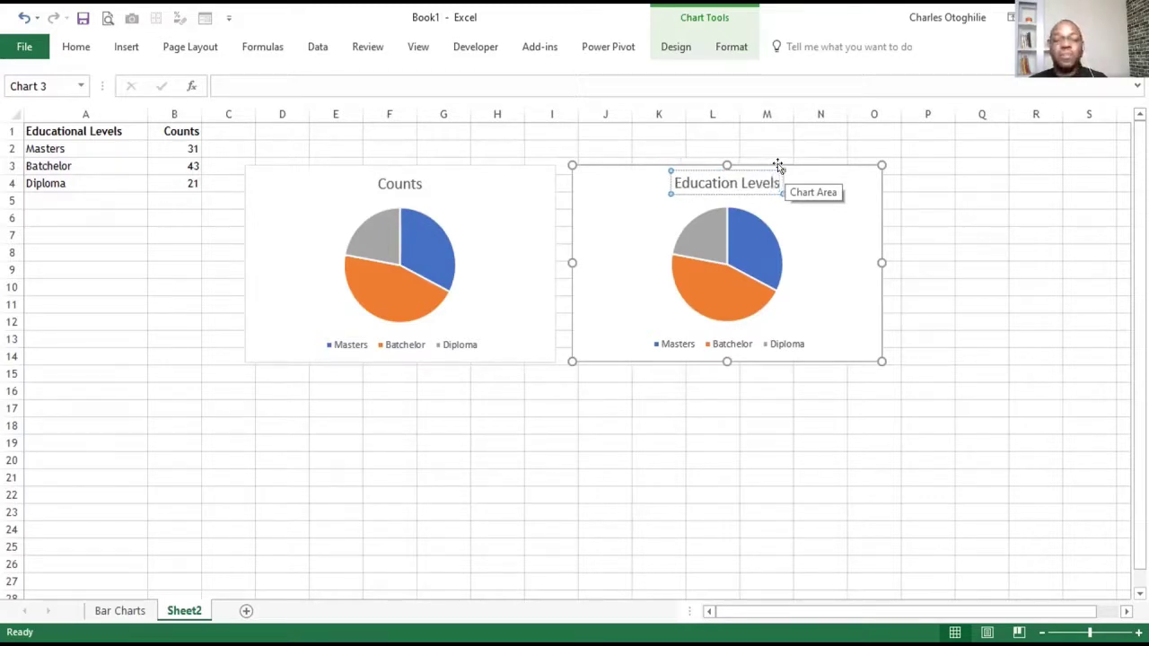
left_click(1014, 253)
Make the Education Levels chart title bold and set its font to Arial.
left_click(748, 183)
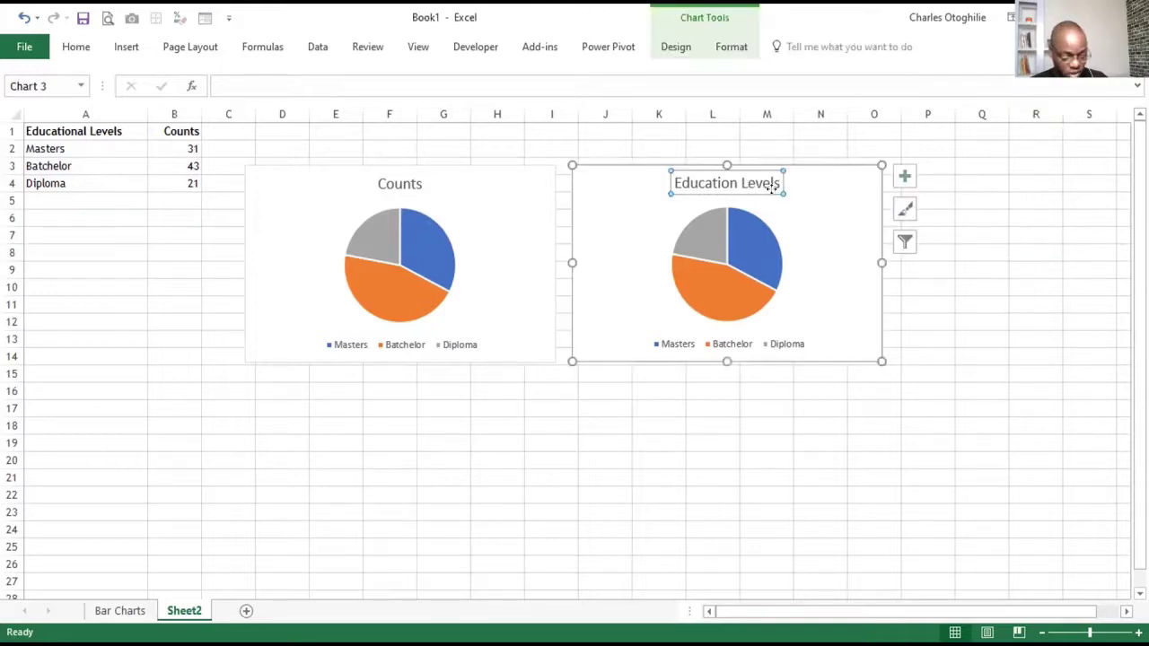
key("ctrl+b")
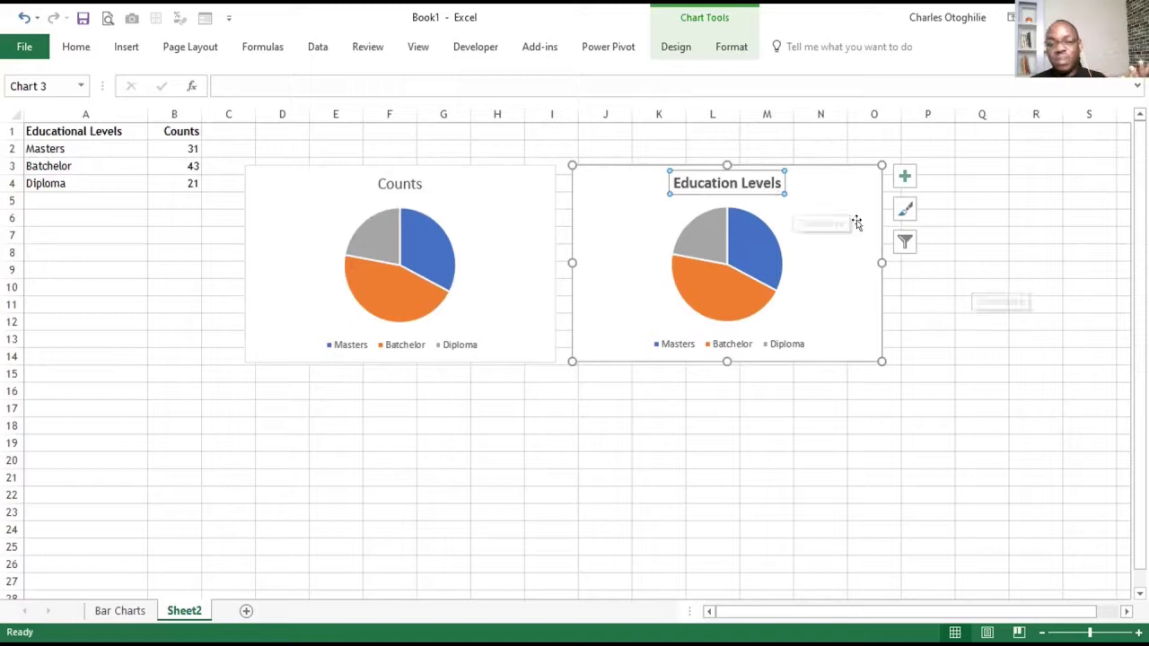
left_click(77, 47)
left_click(222, 79)
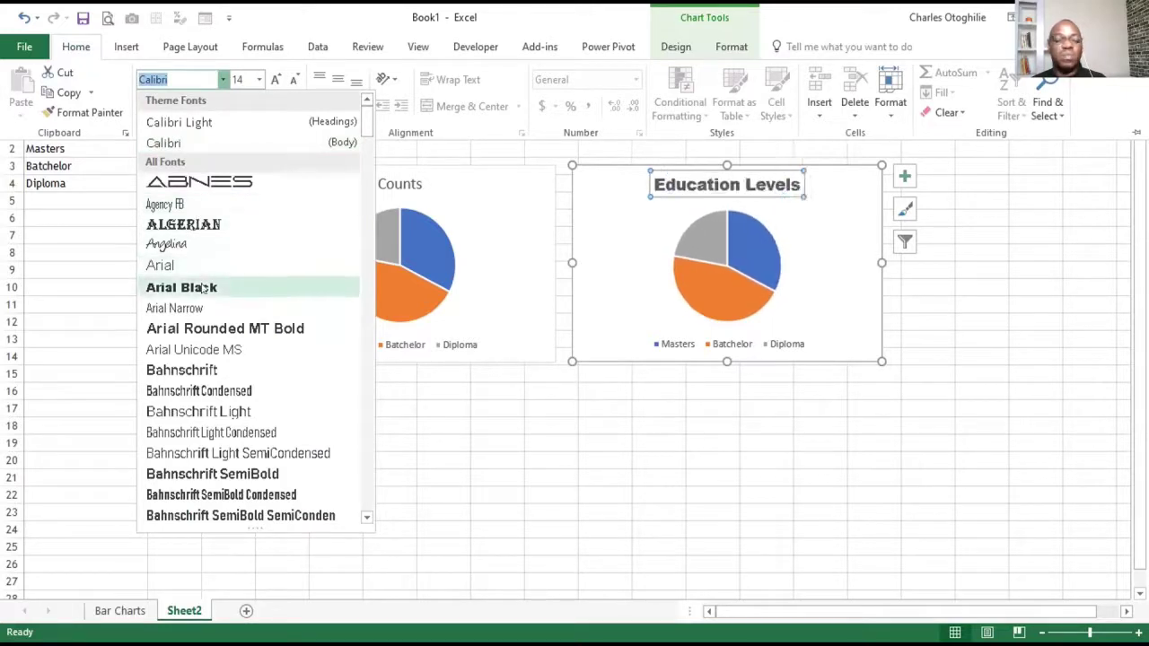
left_click(197, 266)
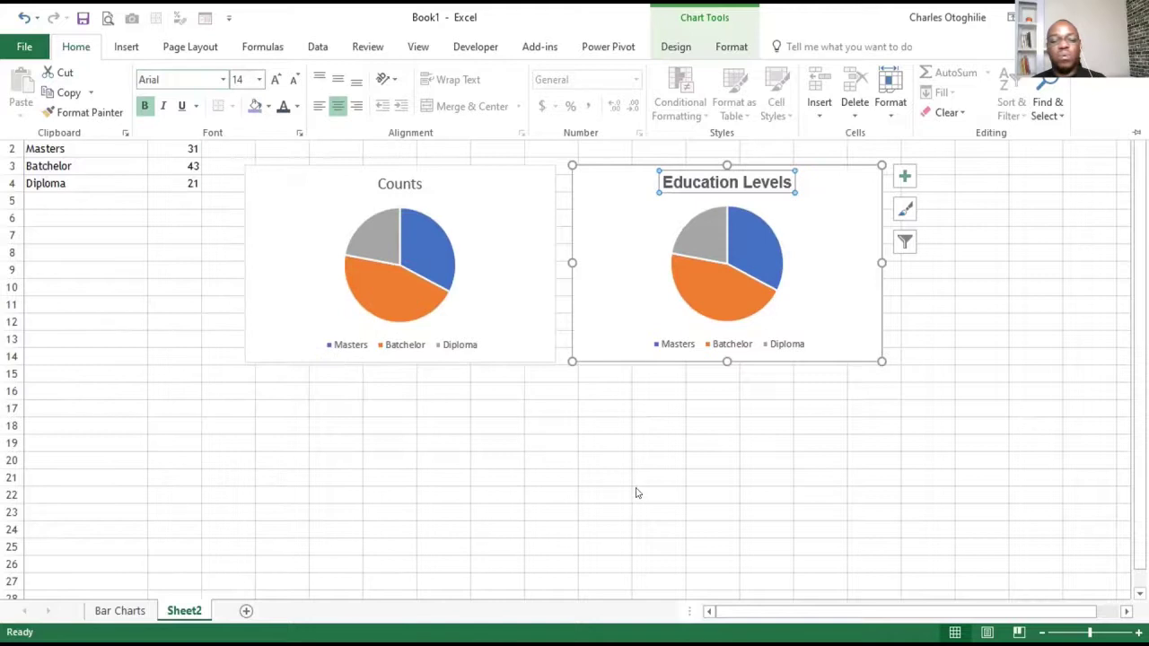
Make the Education Levels chart's legend text bold and increase its font size to 11.
left_click(684, 345)
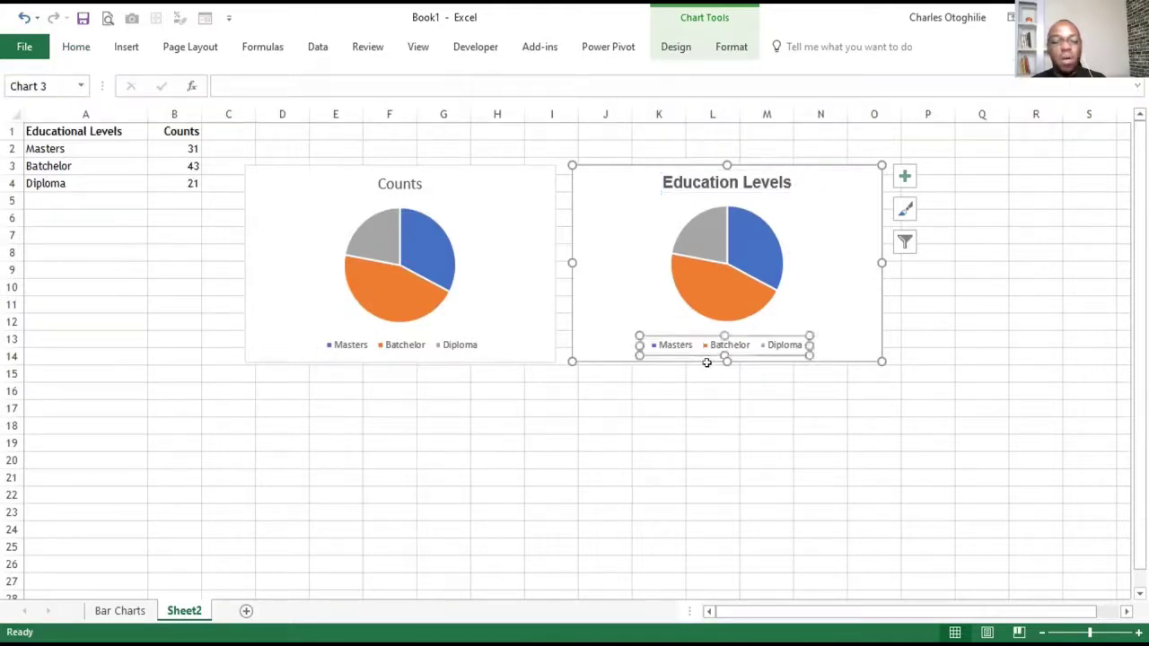
key("ctrl+b")
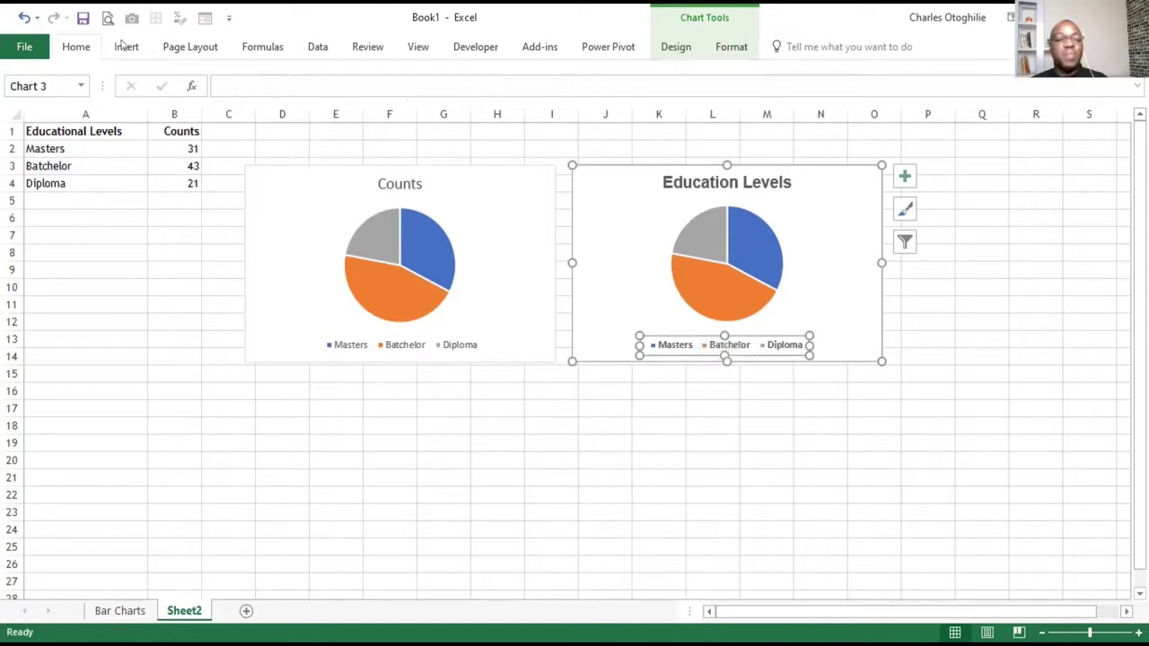
left_click(76, 47)
left_click(275, 80)
left_click(274, 80)
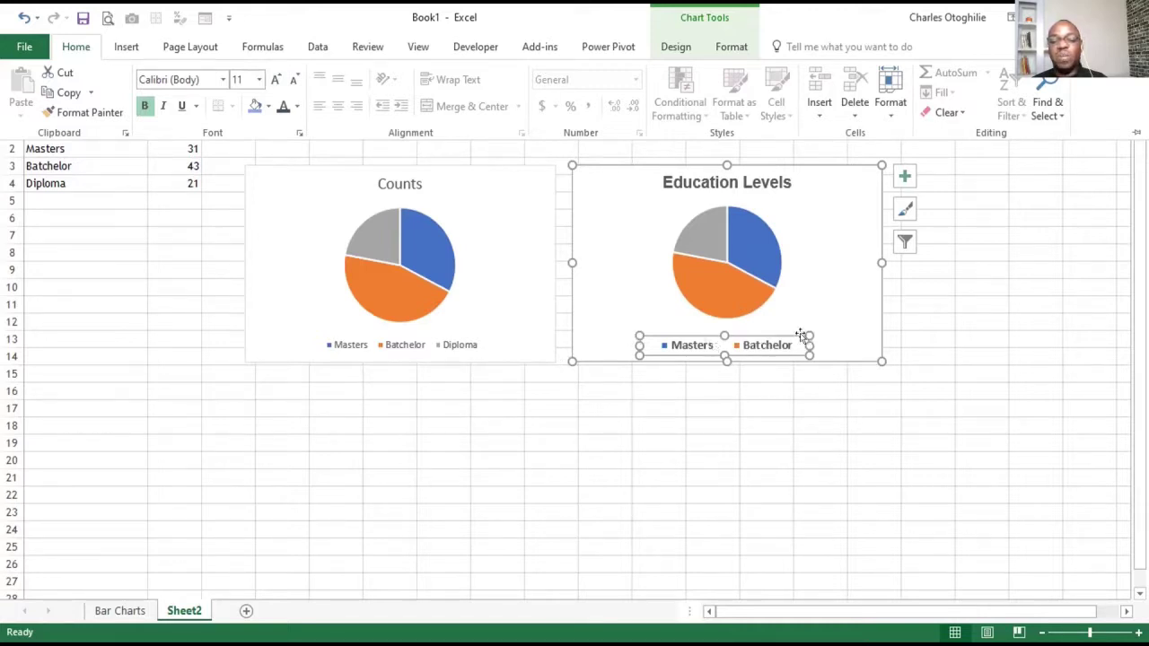
left_click(835, 344)
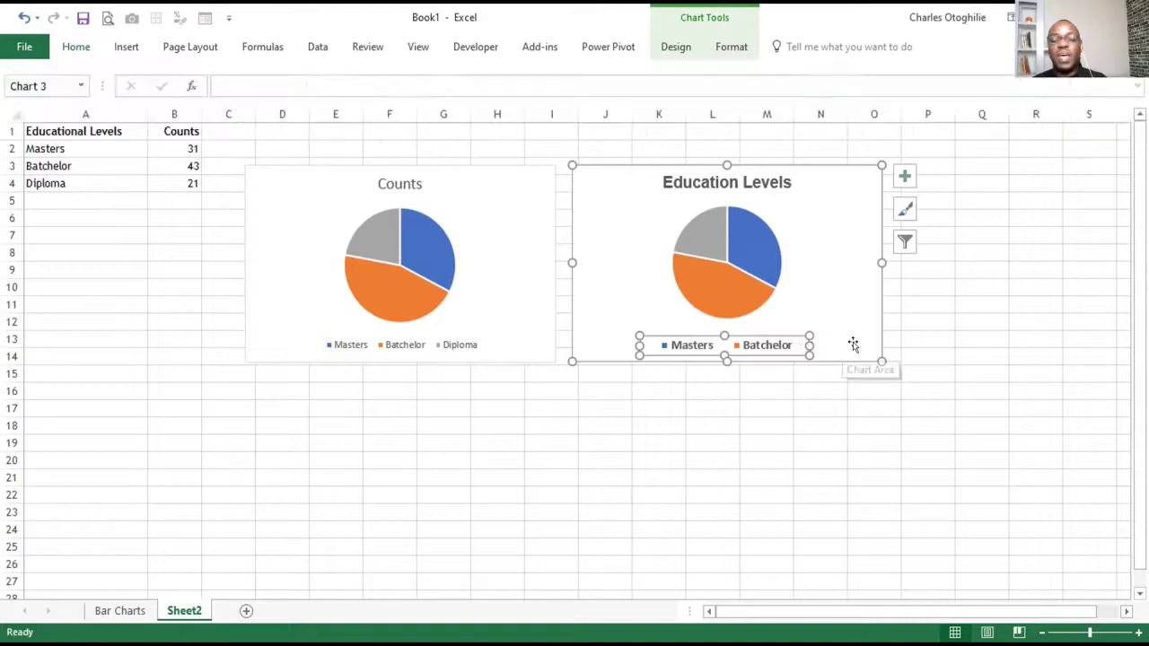
left_click(790, 408)
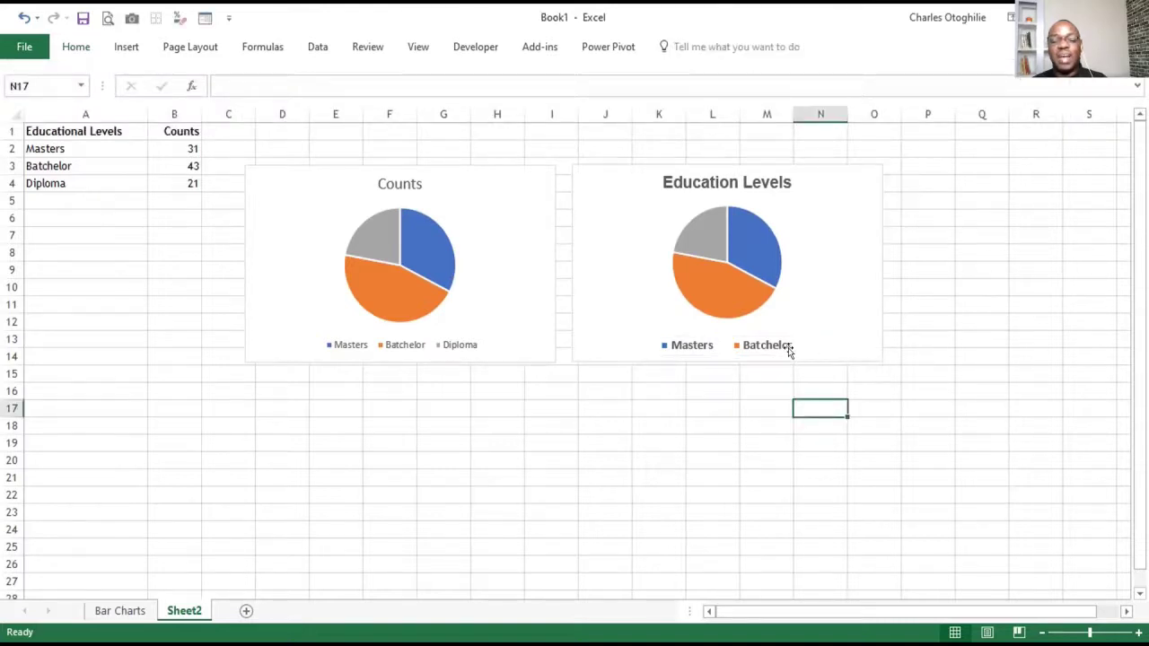
Widen the Education Levels chart's legend to fit all three entries and centre it beneath the pie.
left_click(789, 348)
left_click_drag(802, 332, 856, 330)
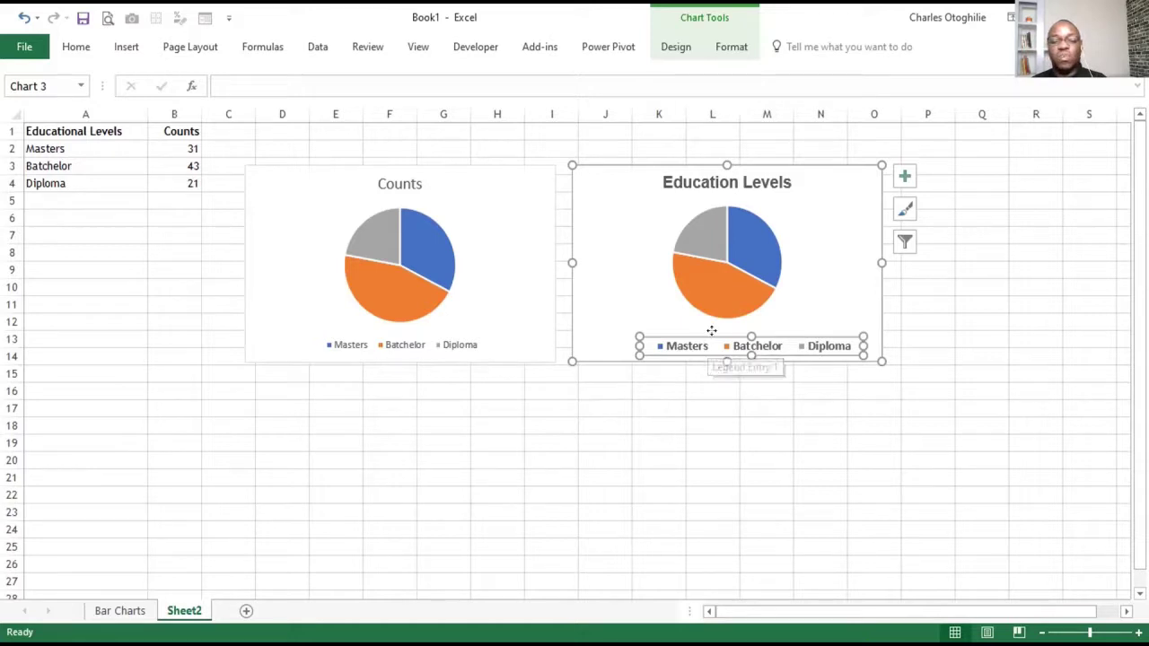
left_click_drag(712, 332, 694, 333)
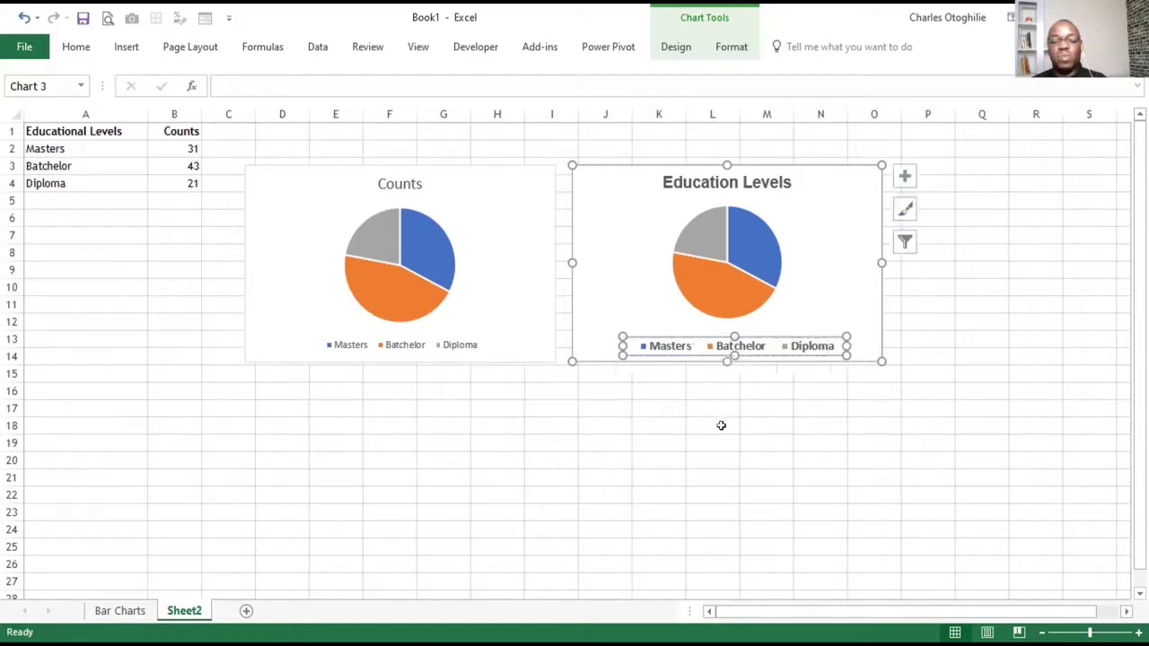
left_click(718, 459)
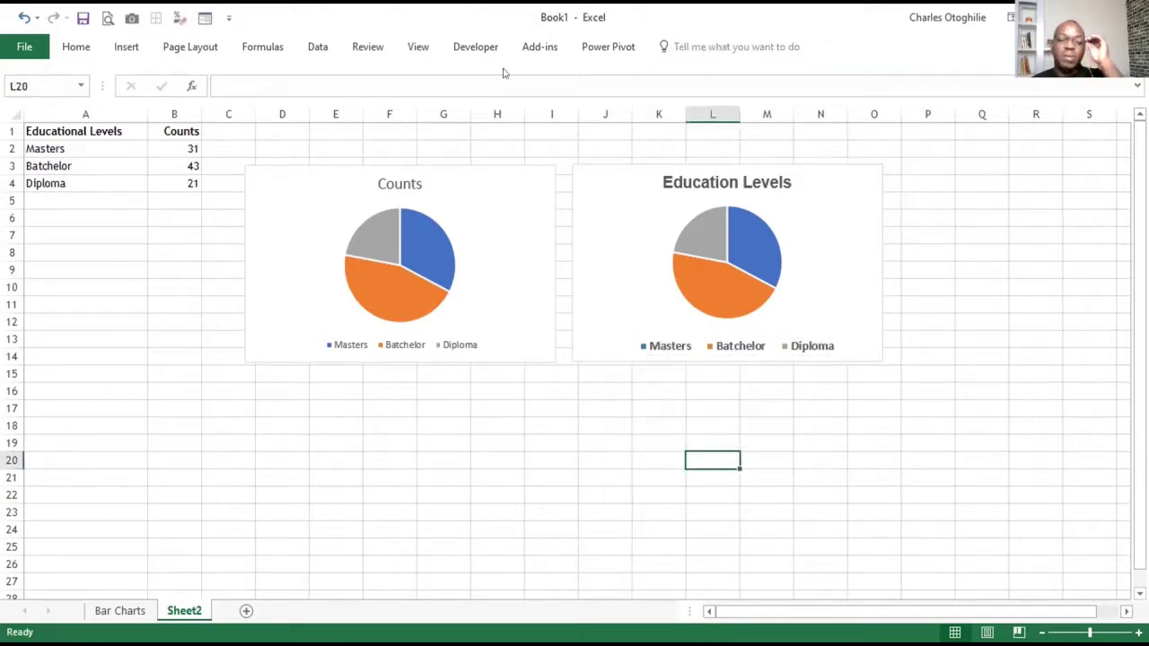
Add data labels showing the values to the Education Levels pie chart, with their formatting options open.
left_click(803, 167)
left_click(679, 47)
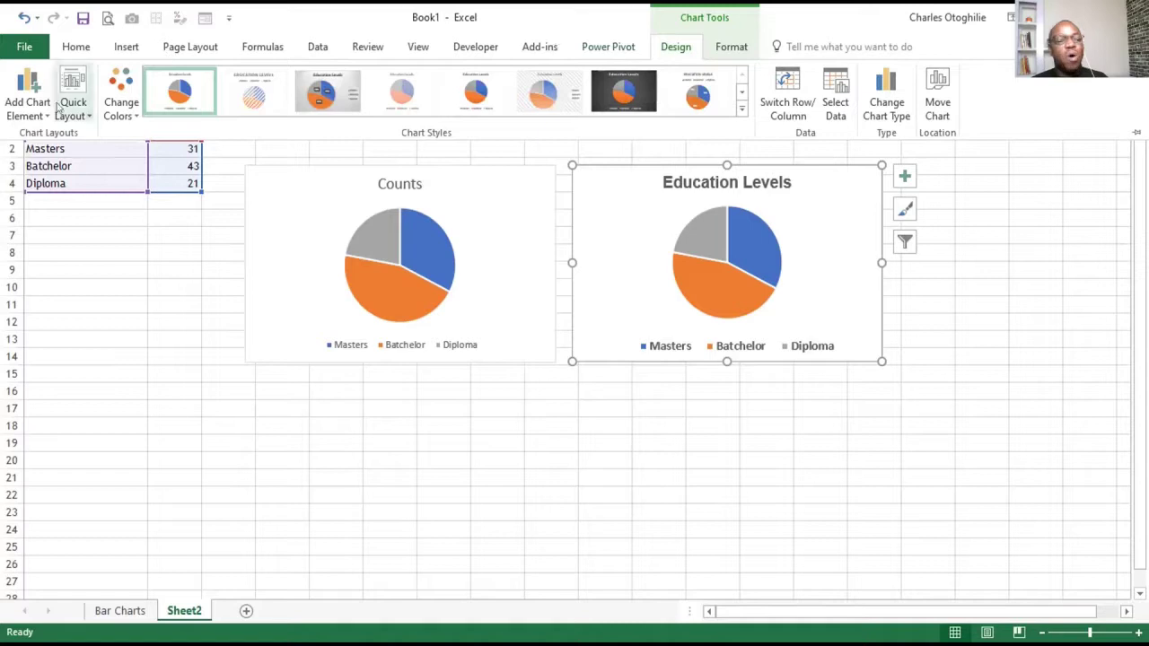
left_click(47, 101)
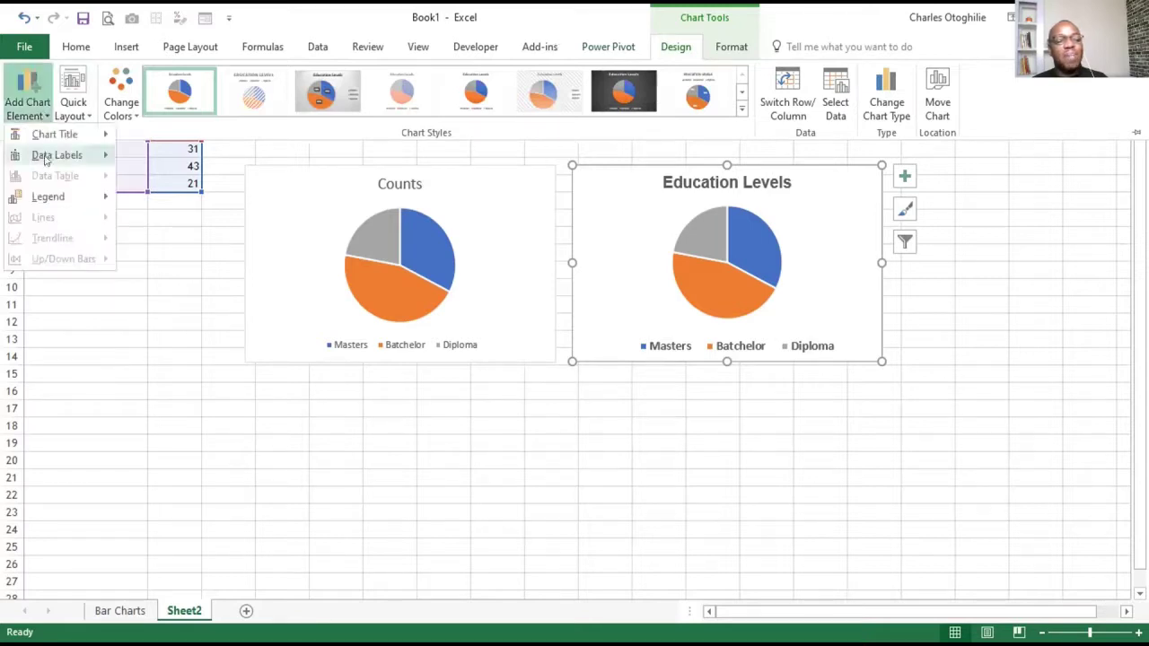
mouse_move(47, 156)
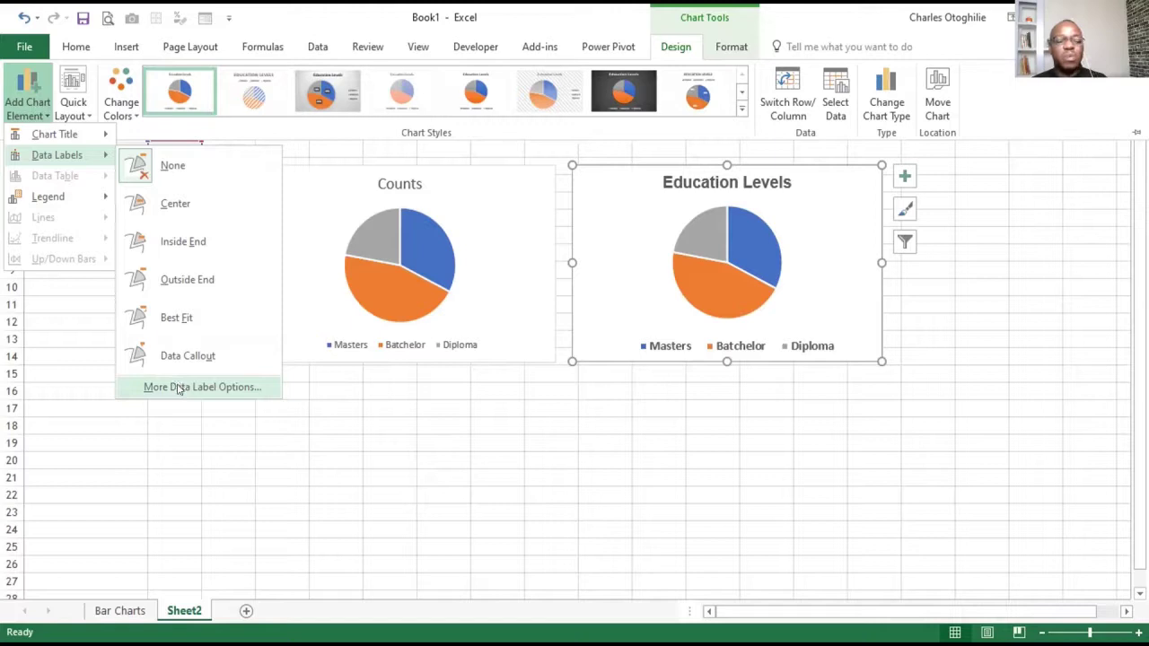
left_click(170, 386)
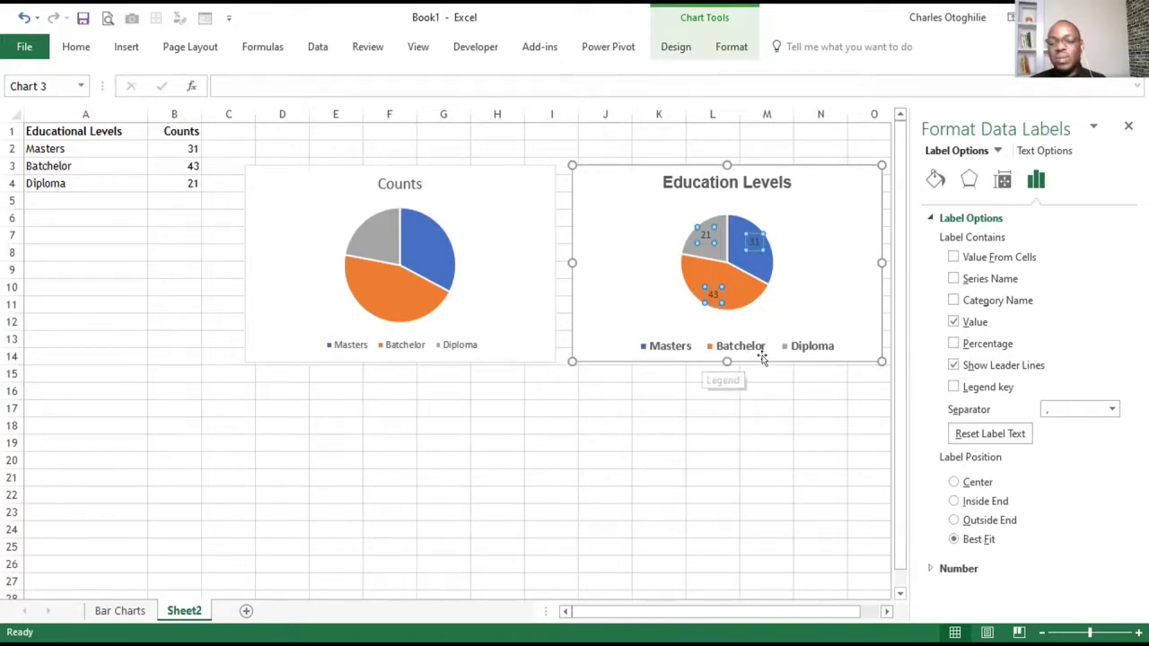
left_click(954, 321)
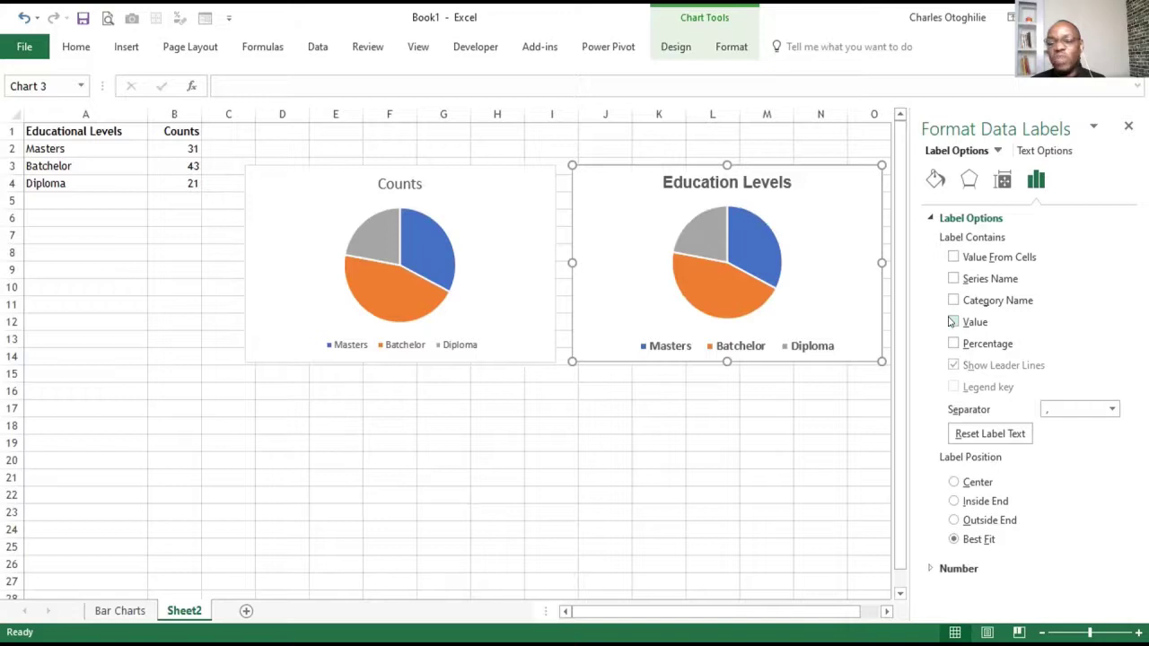
left_click(953, 321)
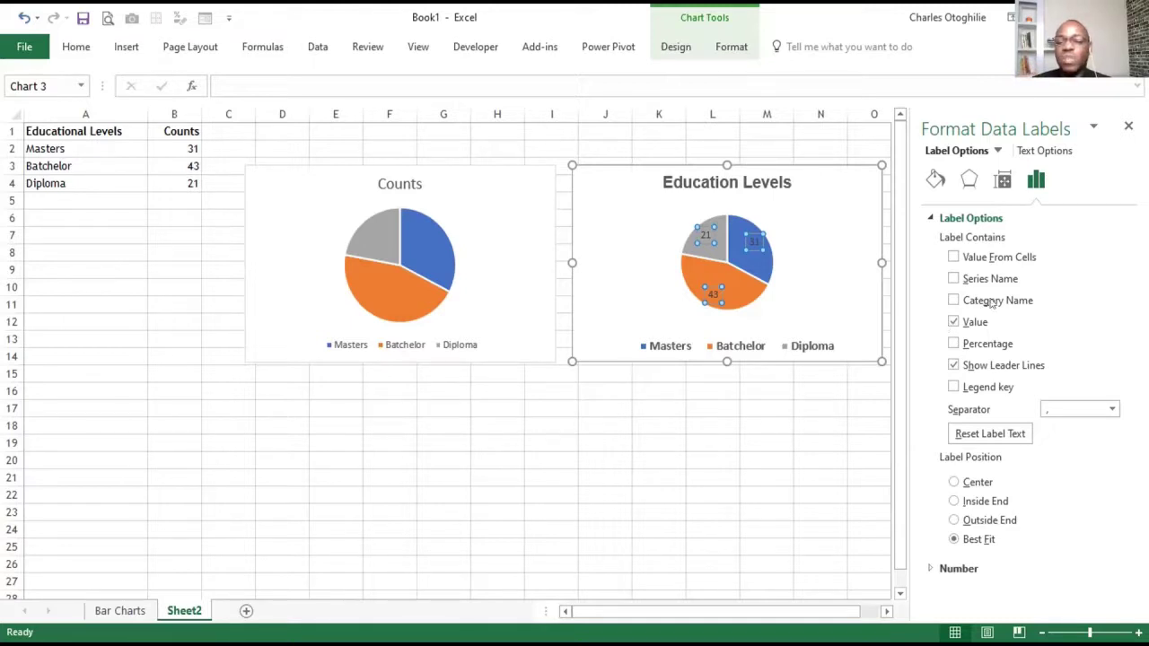
Set the Education Levels data labels to show percentages instead of values, and close the label formatting options.
left_click(952, 344)
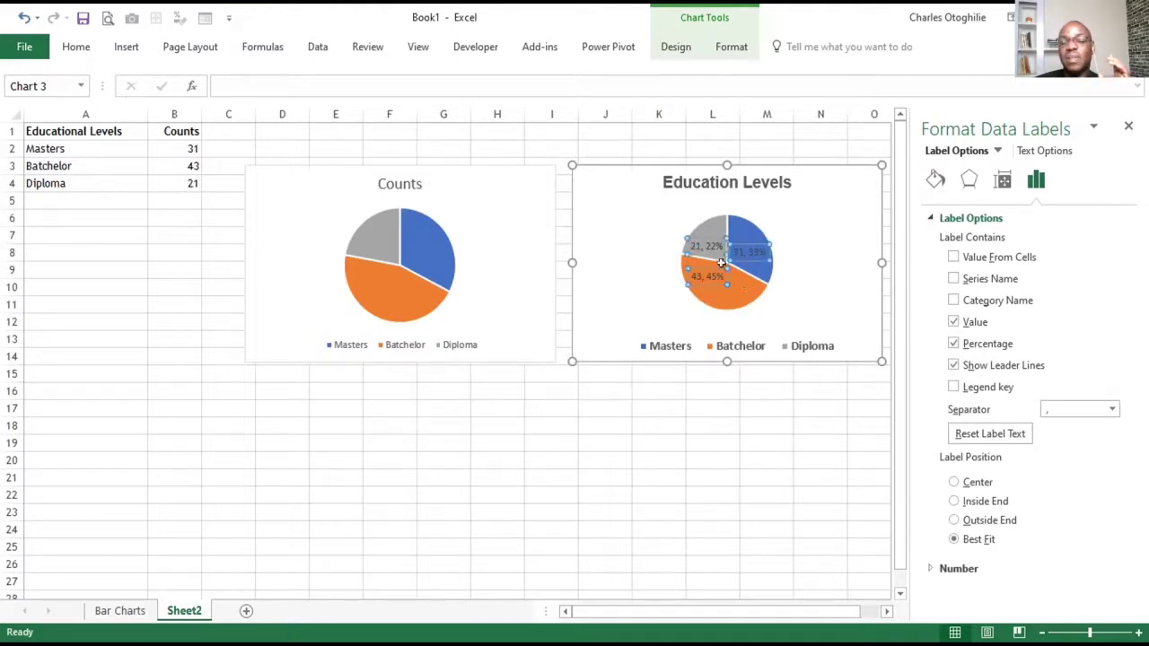
mouse_move(735, 298)
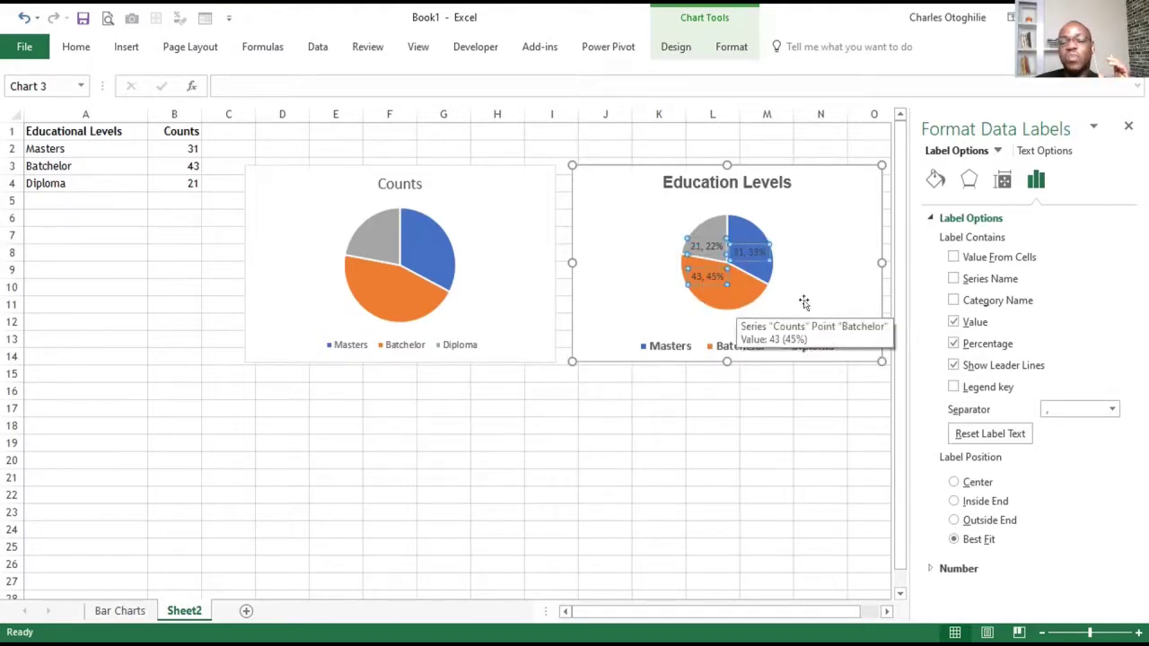
left_click(952, 322)
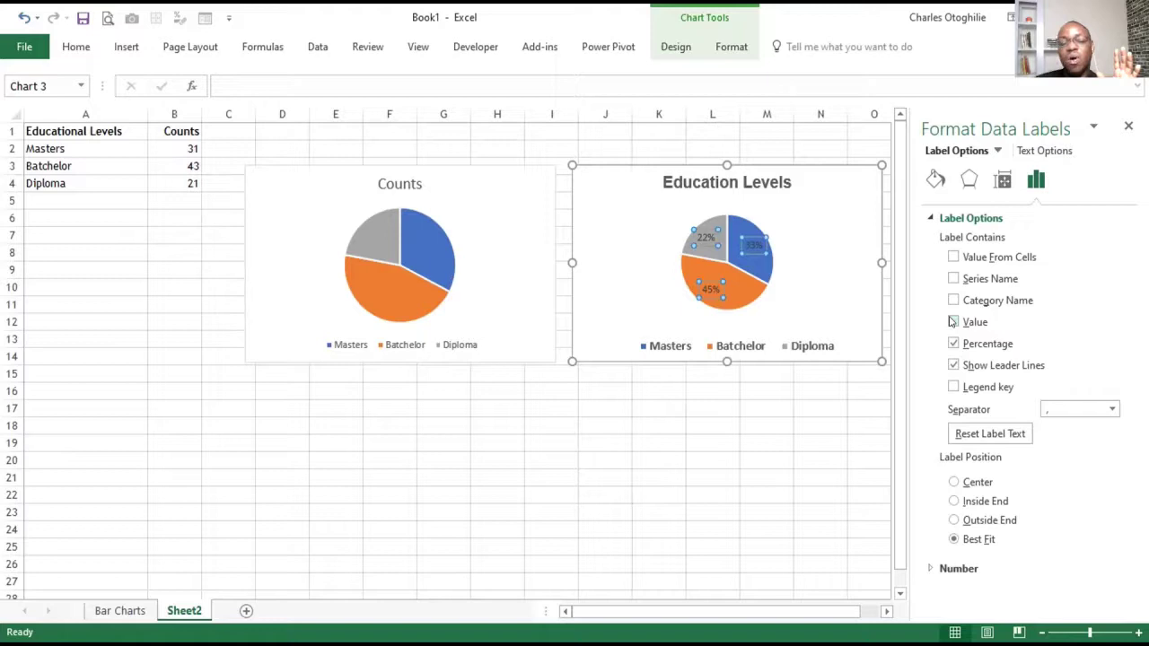
left_click(953, 321)
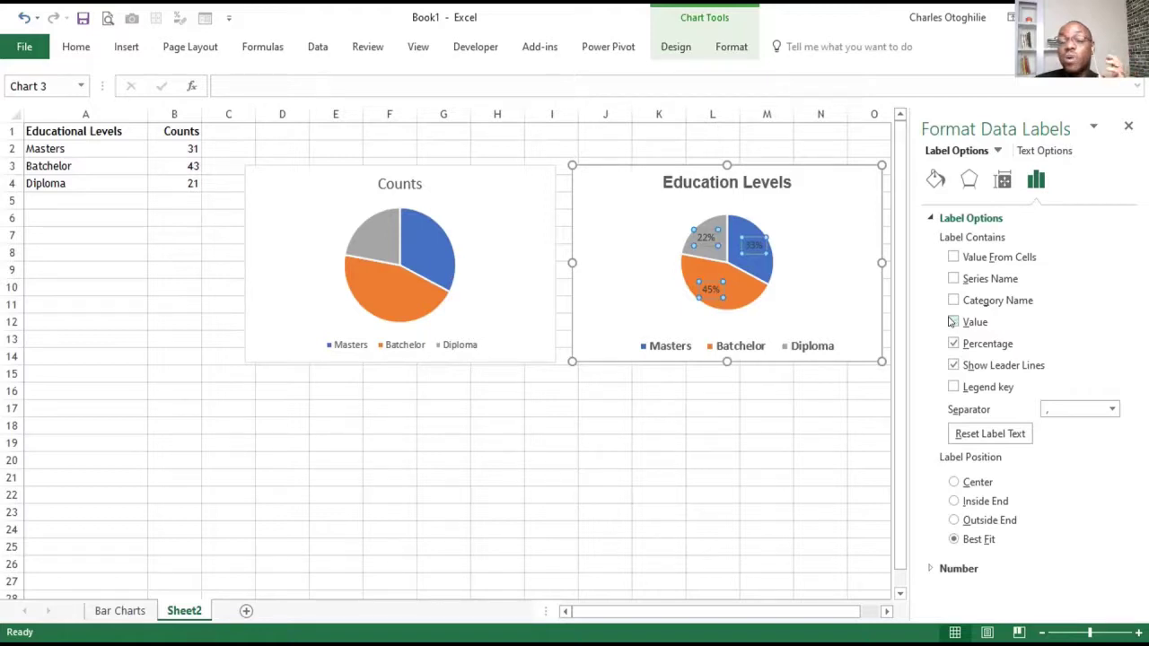
left_click(954, 323)
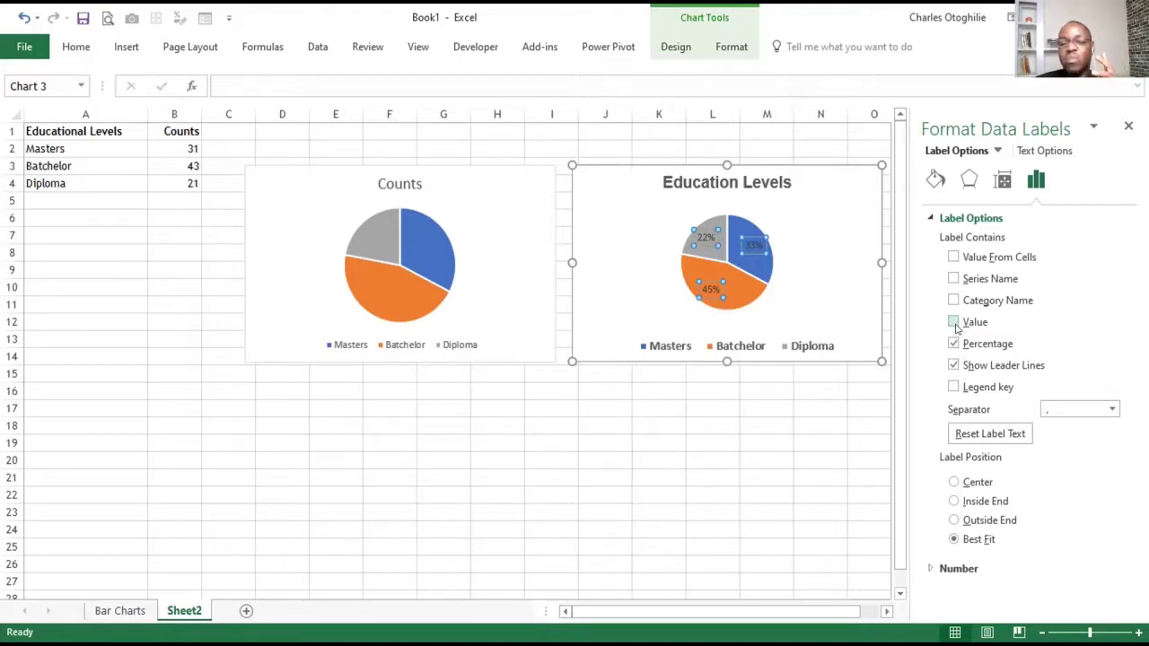
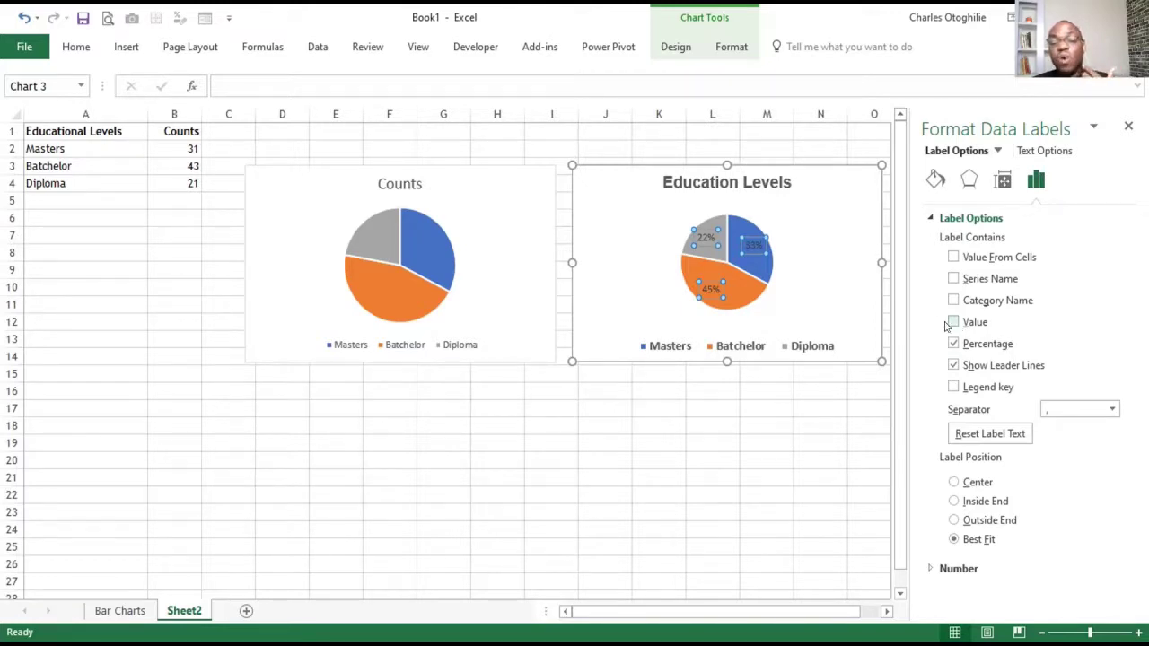
left_click(952, 322)
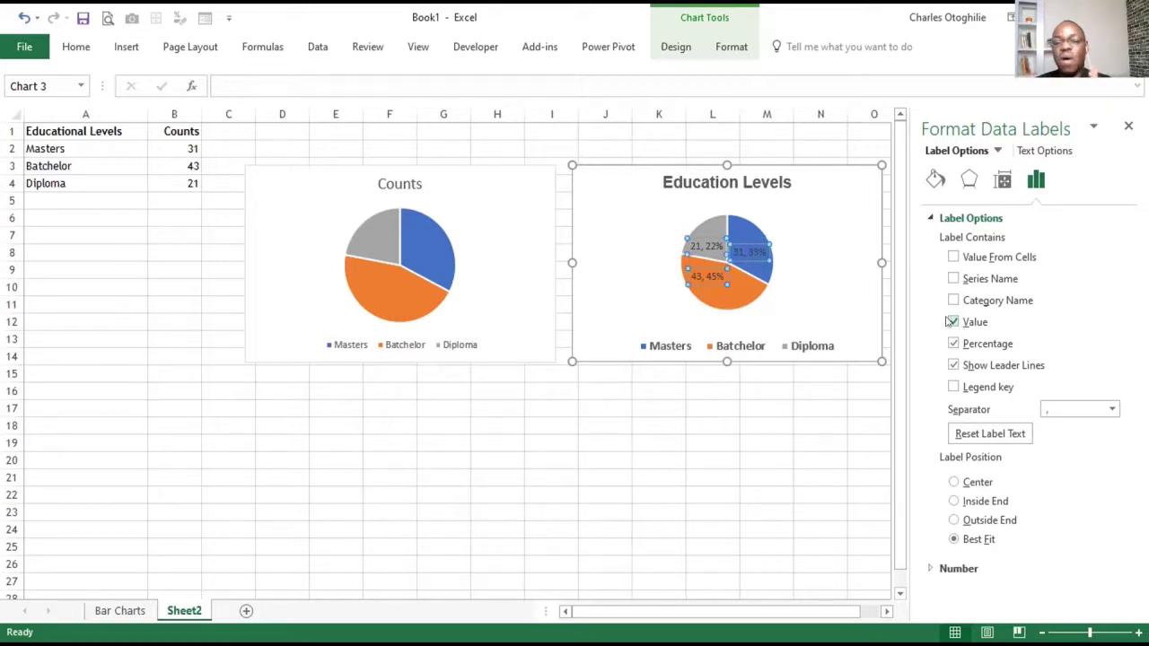
left_click(952, 323)
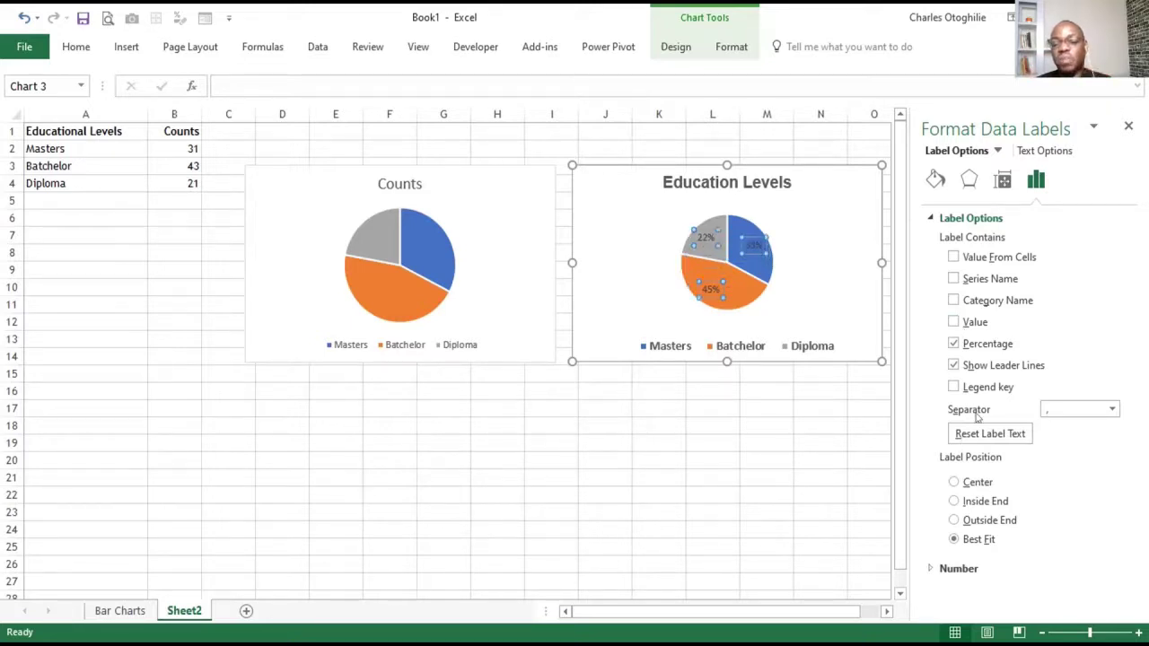
left_click(1129, 126)
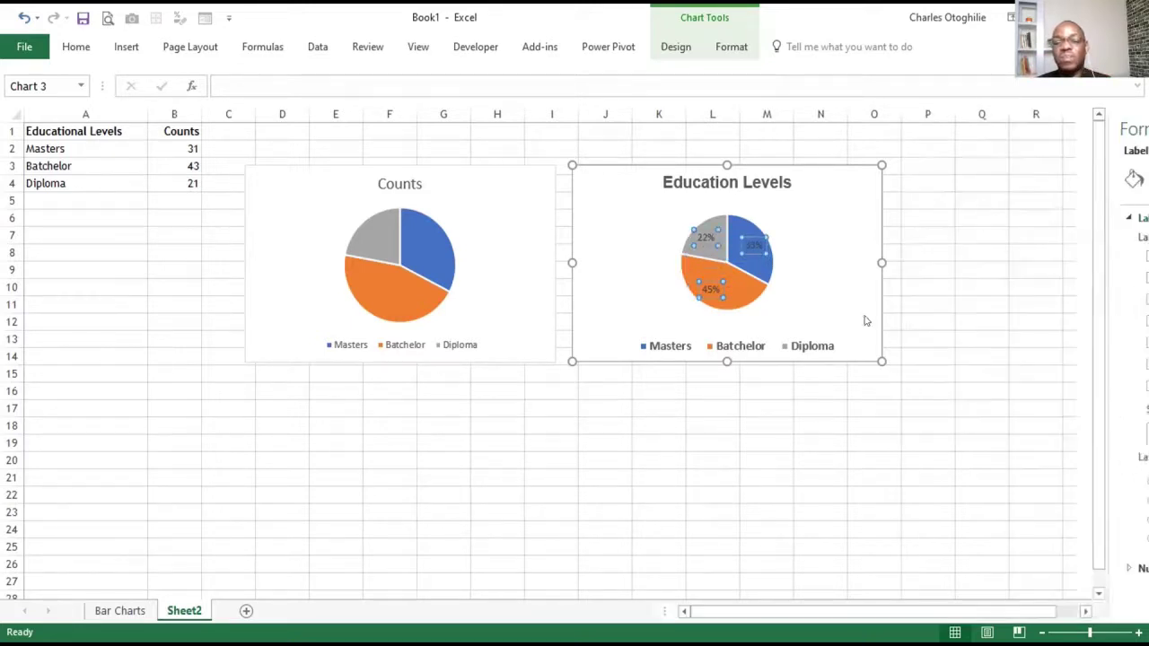
left_click(959, 304)
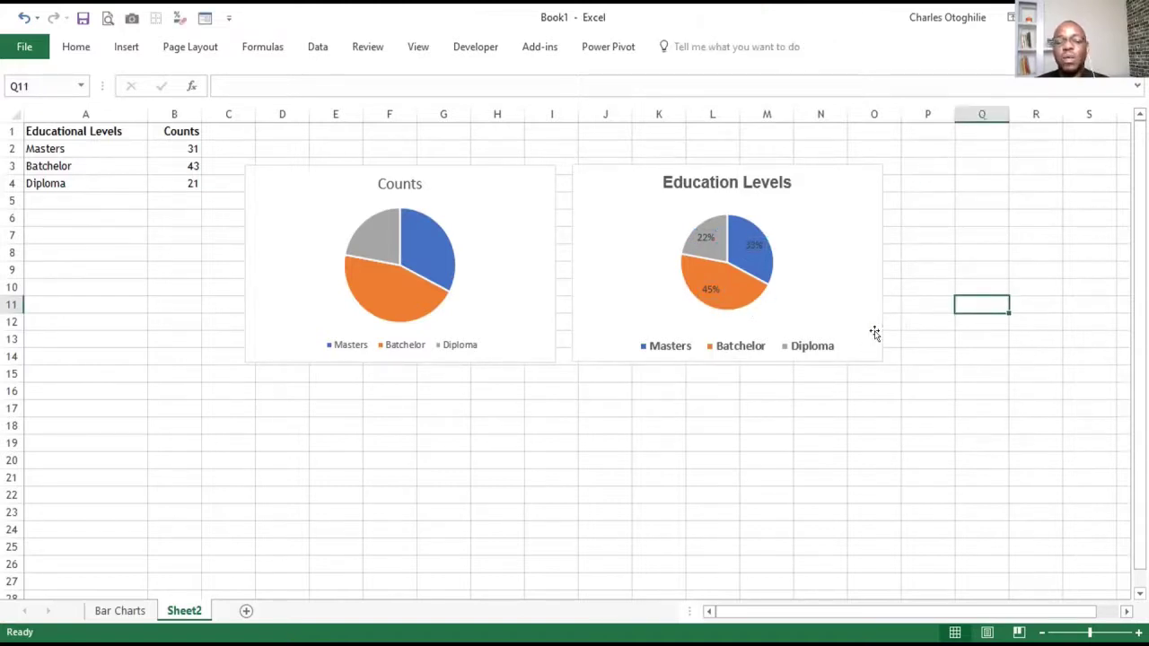
Widen the Education Levels chart slightly and recolour its slices with the monochromatic light-blue palette that runs from dark to light.
left_click(846, 278)
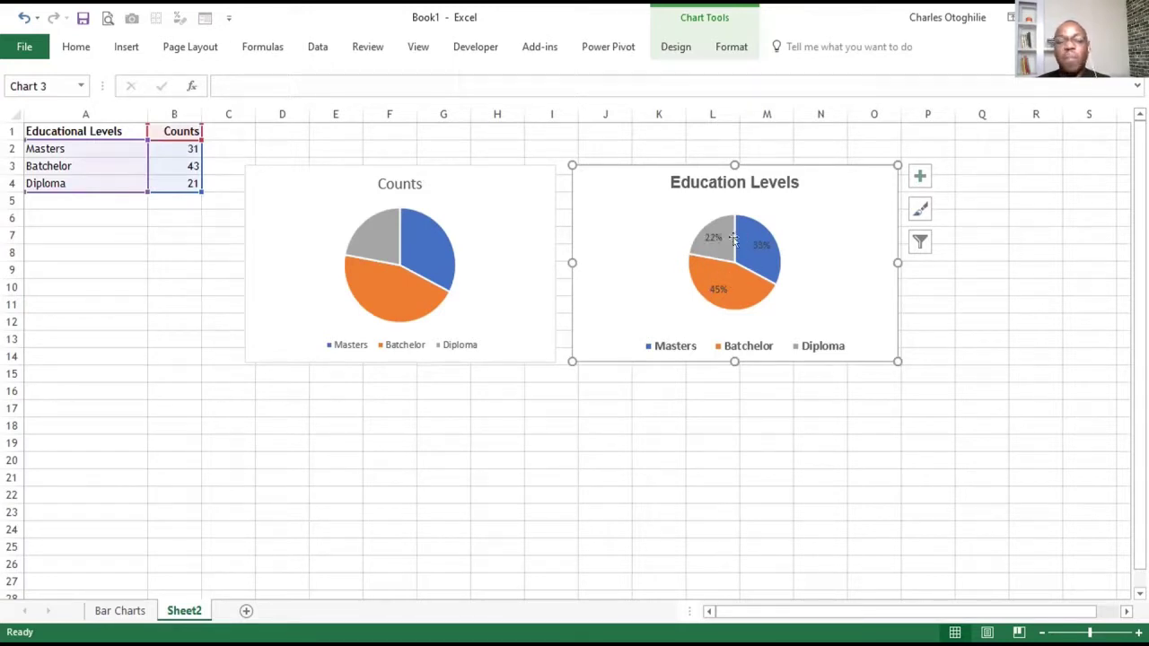
mouse_move(754, 344)
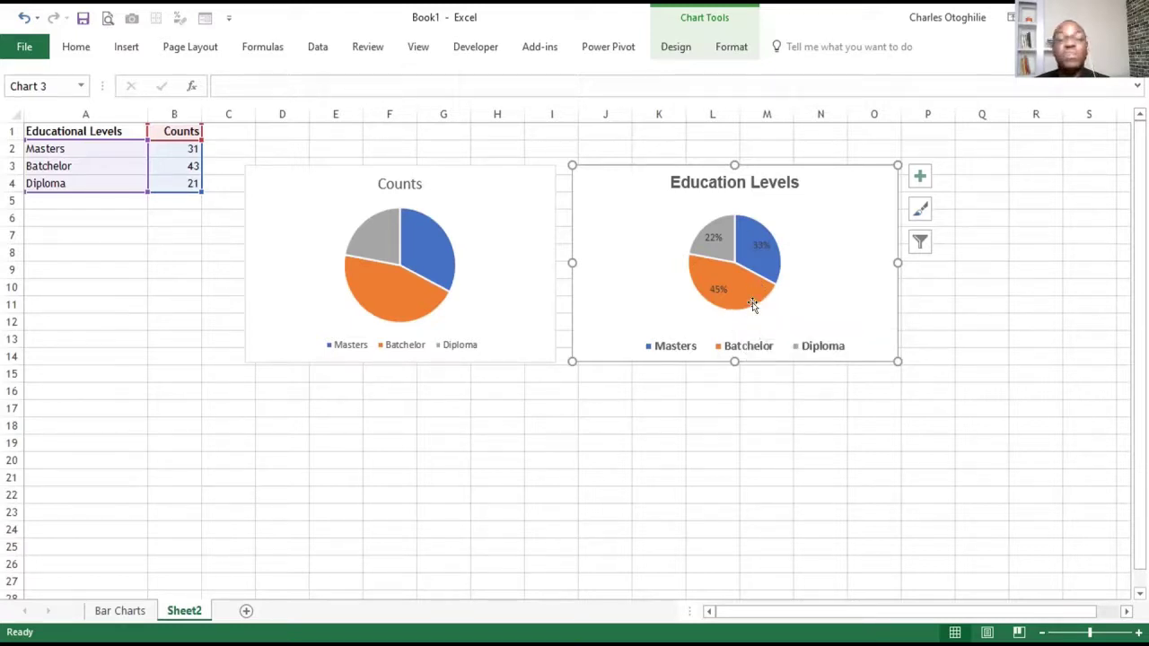
left_click(676, 48)
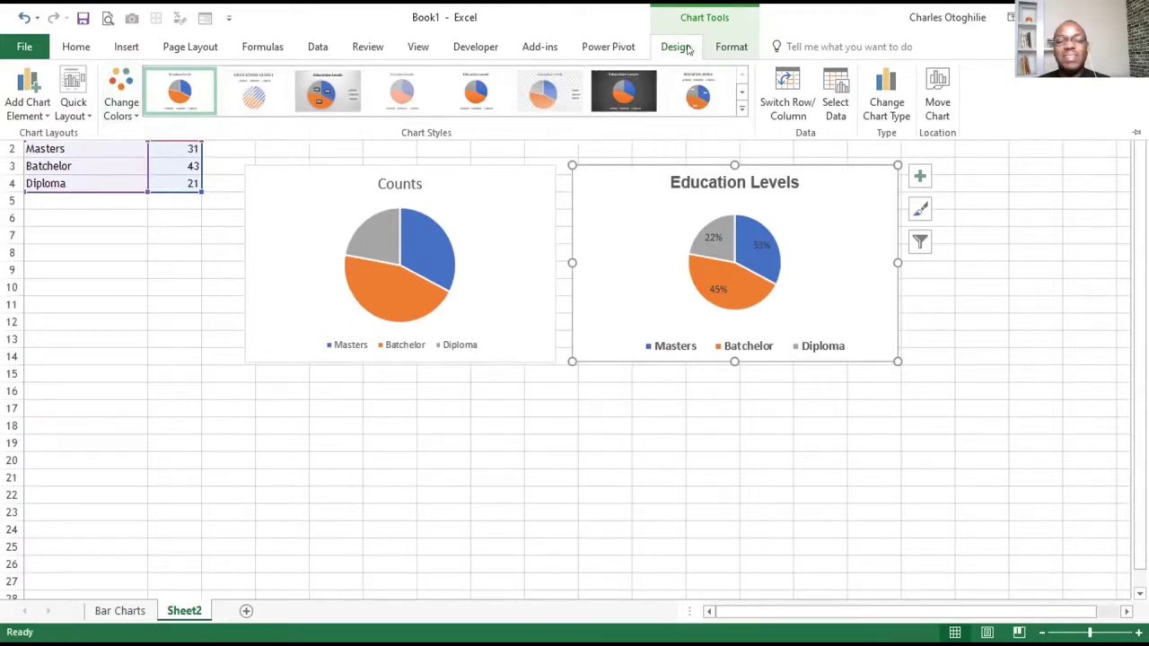
left_click(131, 108)
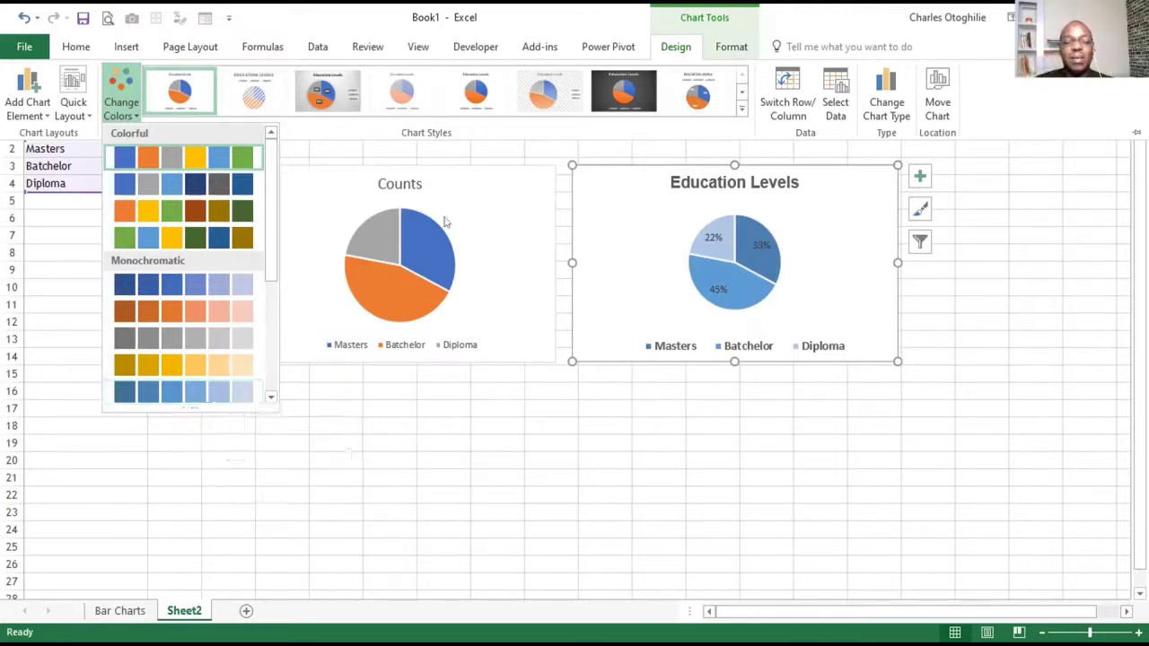
left_click(182, 386)
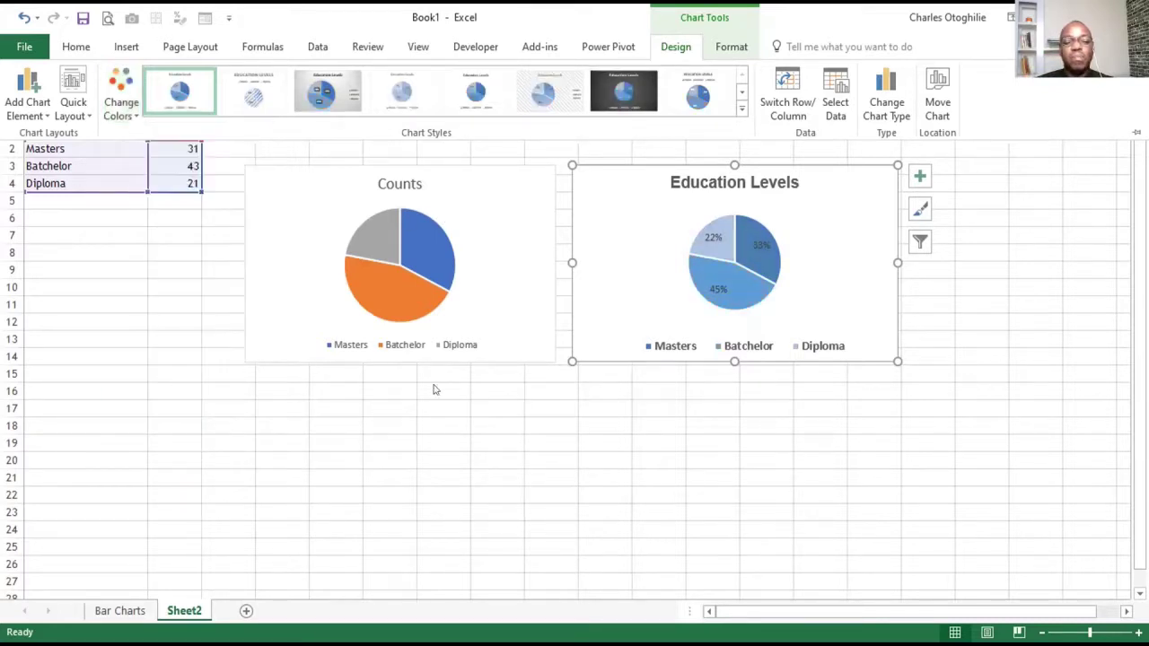
Format the percentage labels on the Education Levels pie with white text and a black fill.
left_click(761, 242)
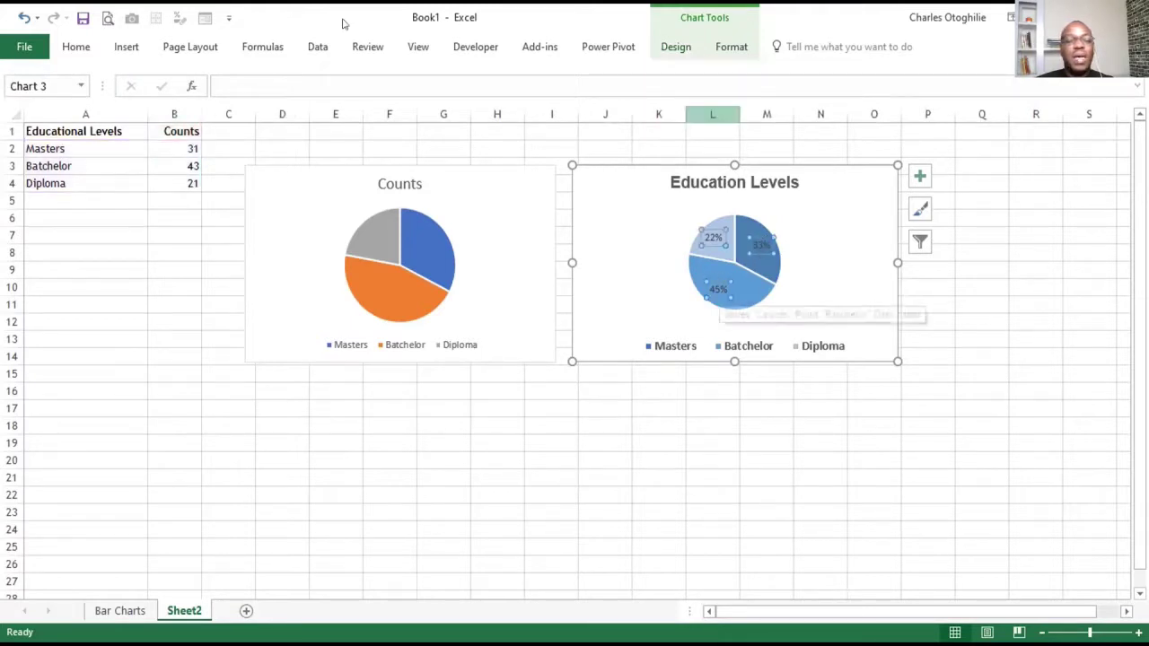
left_click(86, 44)
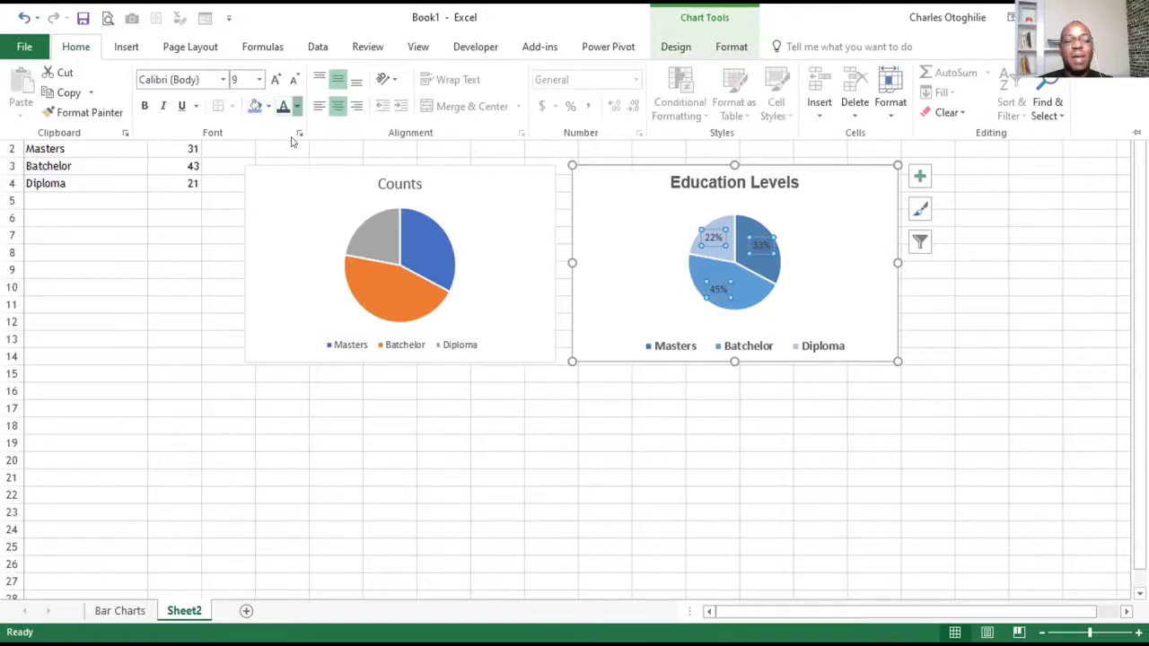
left_click(297, 106)
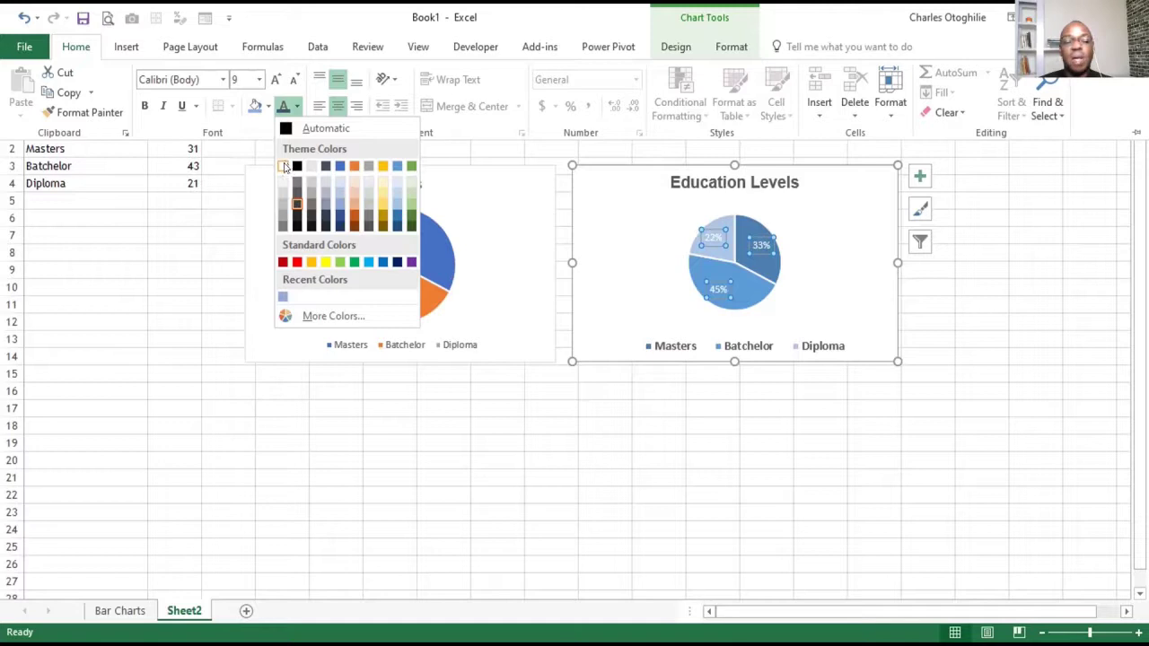
left_click(284, 166)
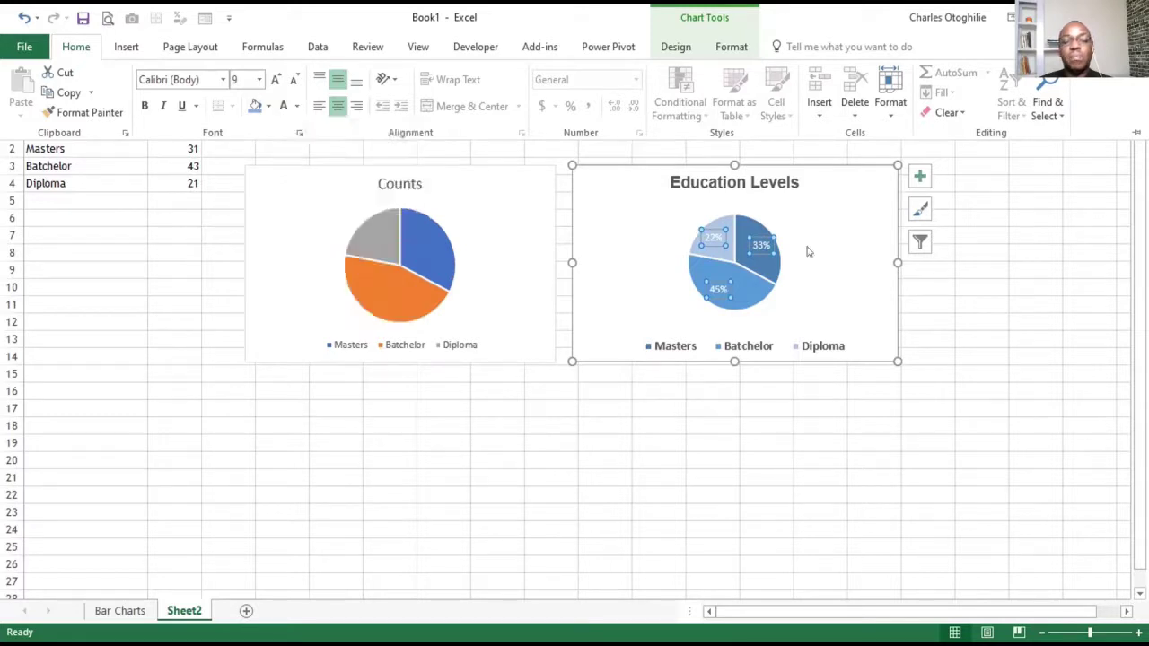
left_click(267, 106)
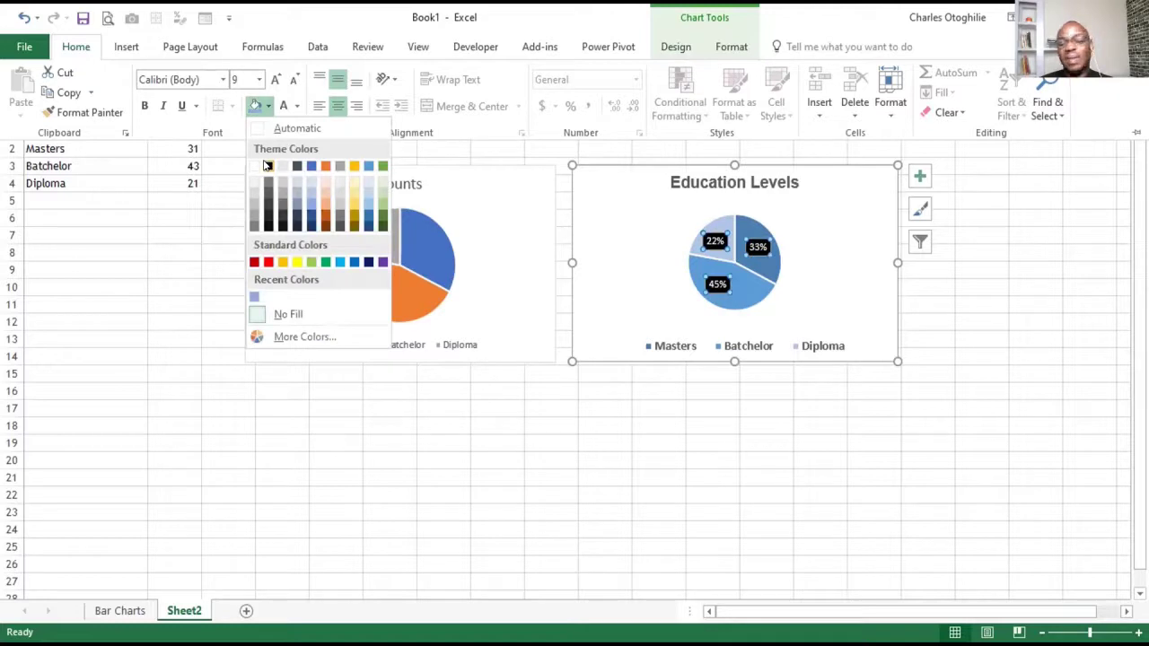
left_click(267, 165)
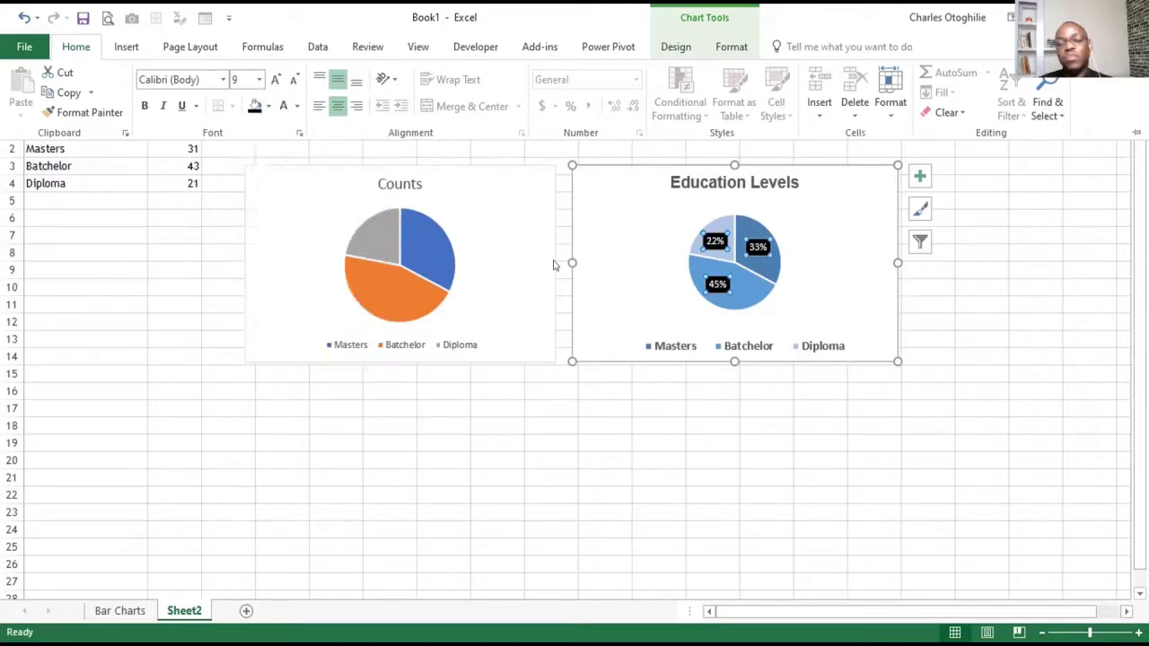
Enlarge the Education Levels pie chart so that it extends to about column P and row 17.
left_click(813, 470)
left_click(788, 426)
left_click(870, 351)
left_click_drag(897, 362, 968, 413)
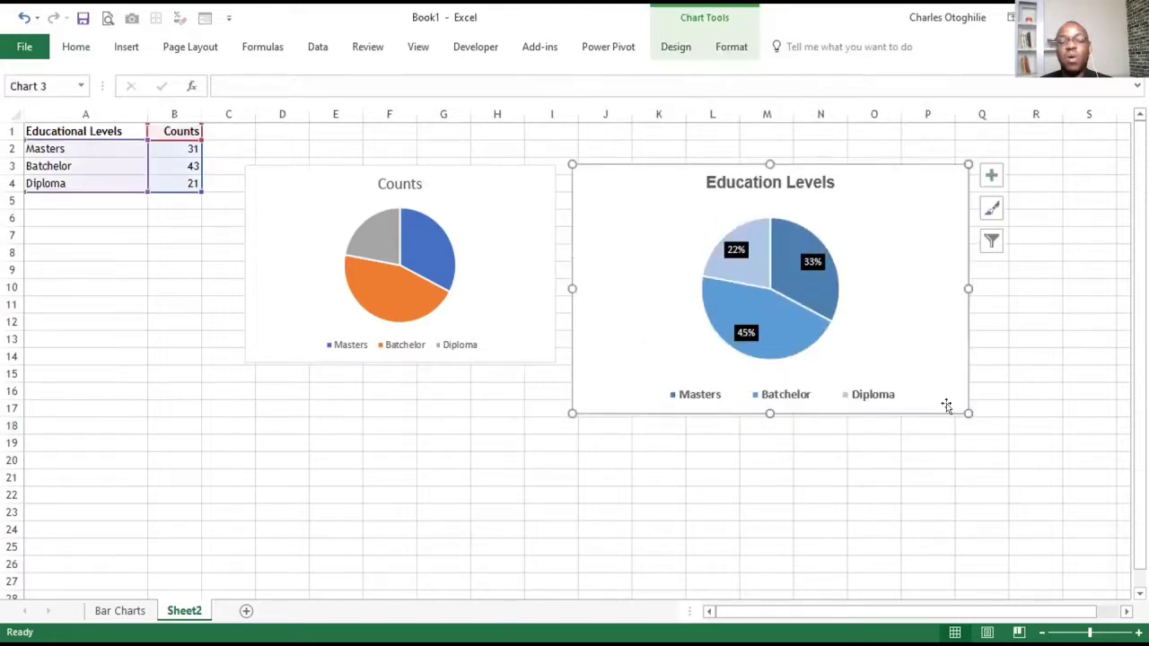
Enlarge the Counts pie chart so that it starts at about column C and reaches down to row 17.
left_click(497, 369)
left_click(238, 356)
left_click_drag(238, 356, 200, 410)
left_click(713, 478)
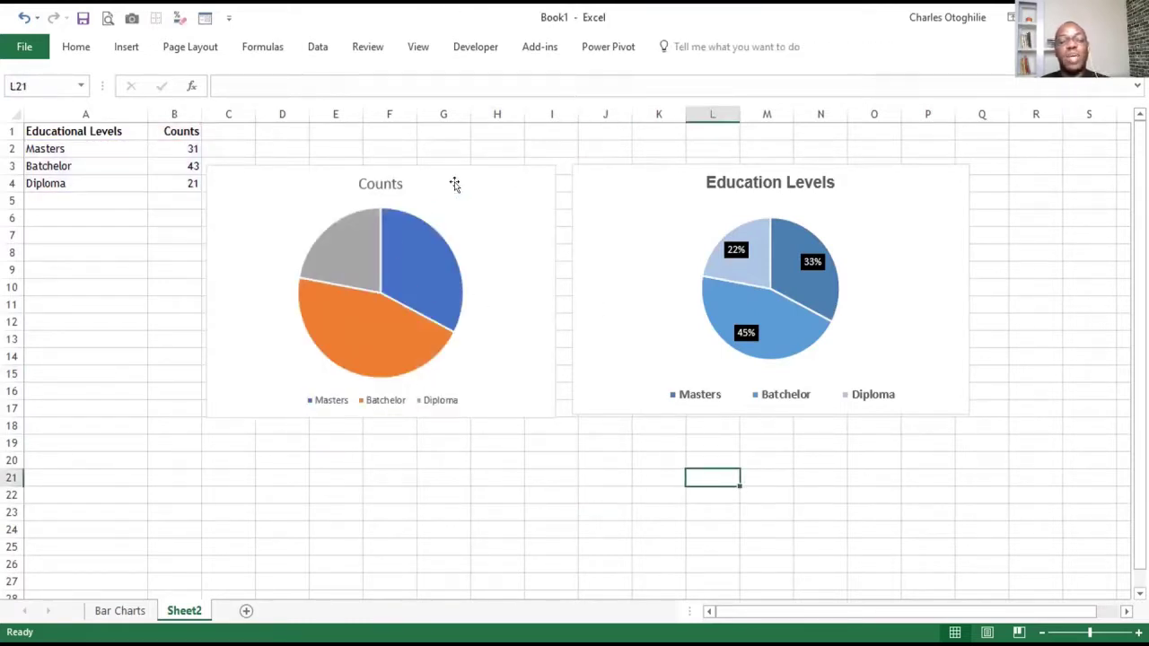
left_click(544, 166)
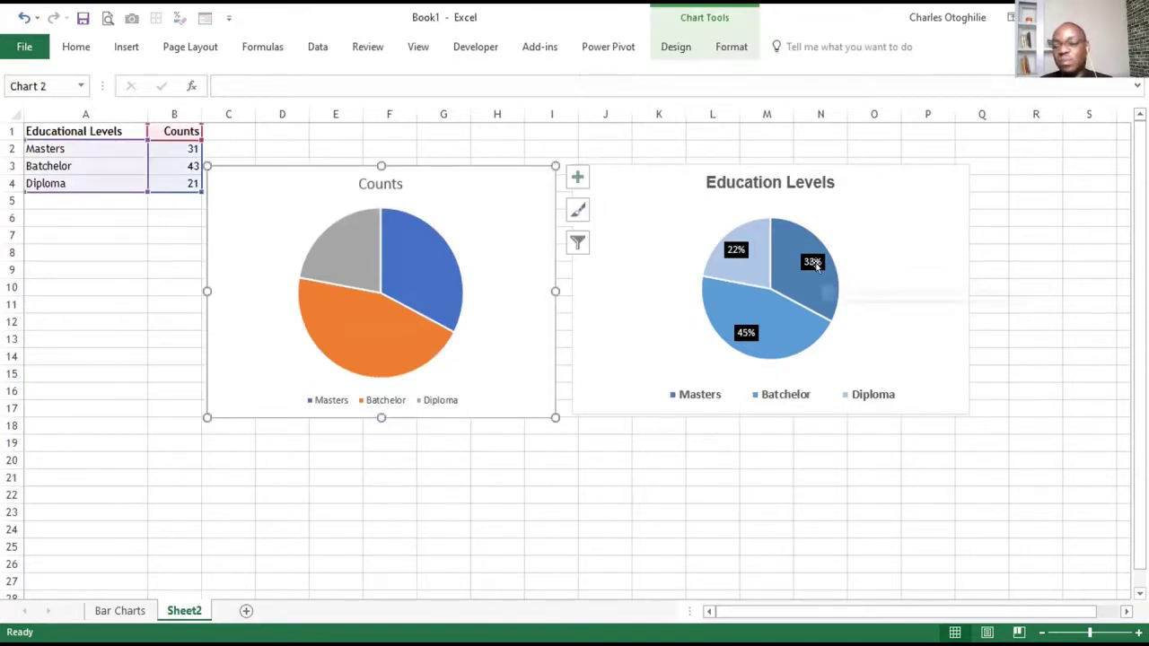
Try moving the three percentage labels on the Education Levels pie closer to its centre.
left_click(736, 249)
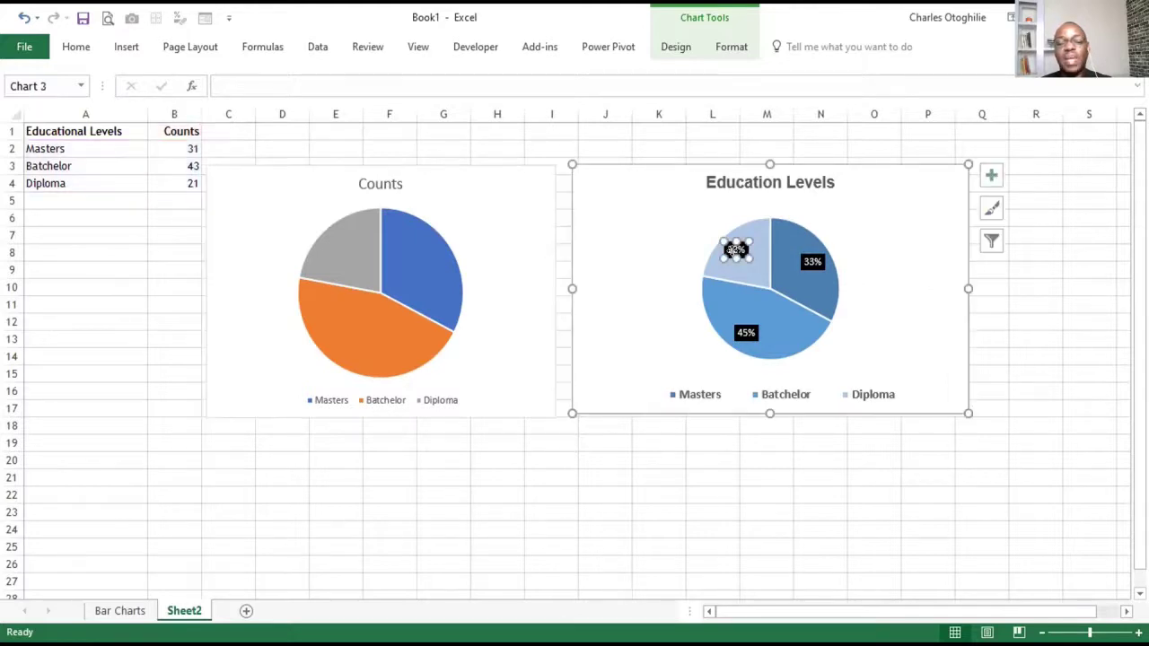
left_click_drag(738, 258, 802, 266)
left_click(809, 262)
left_click_drag(746, 333, 761, 309)
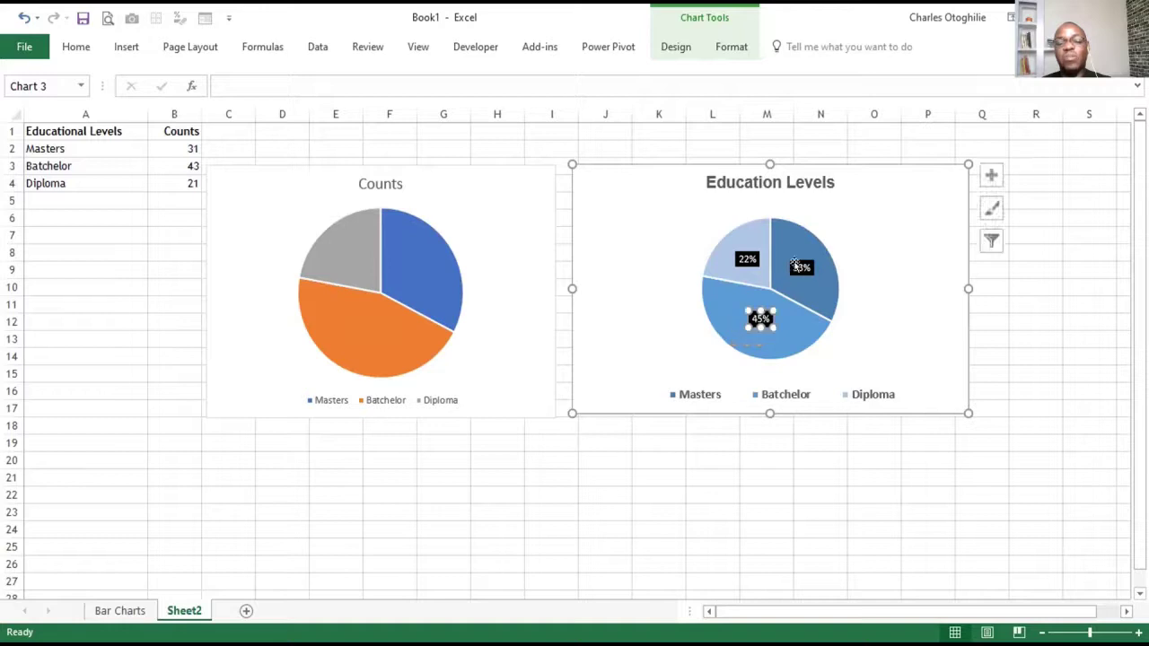
Reposition the three percentage labels on the Education Levels pie outward, near the outer edge of their slices.
left_click(794, 264)
left_click_drag(793, 264, 732, 251)
left_click(752, 260)
left_click(760, 318)
left_click_drag(759, 317, 766, 338)
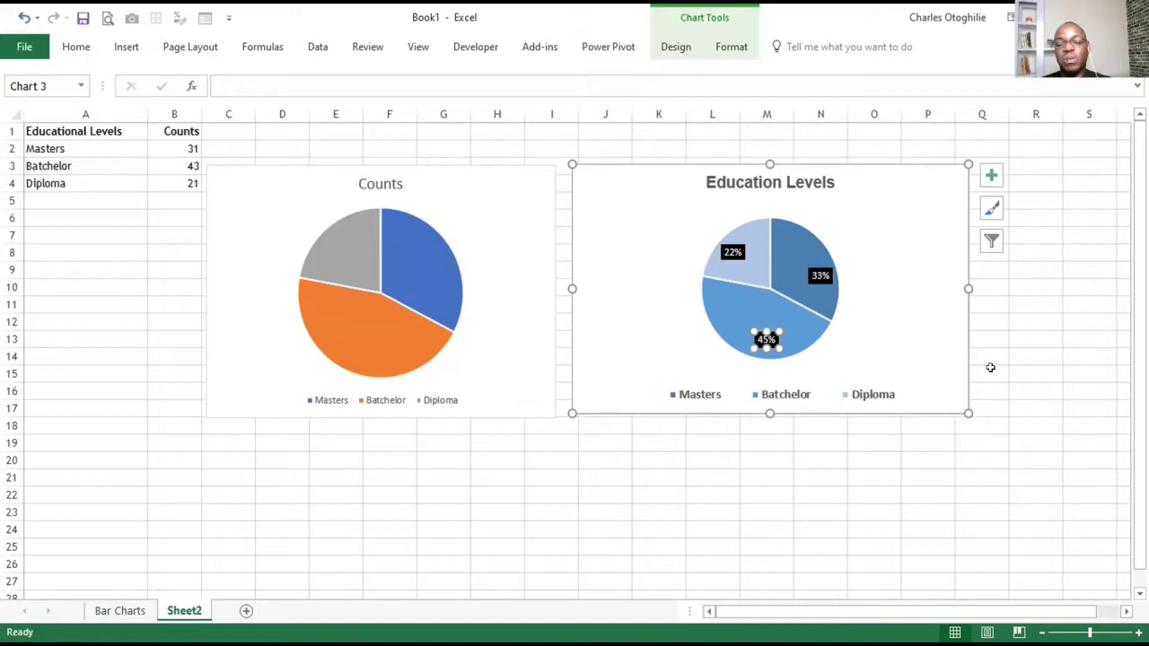
left_click(1018, 286)
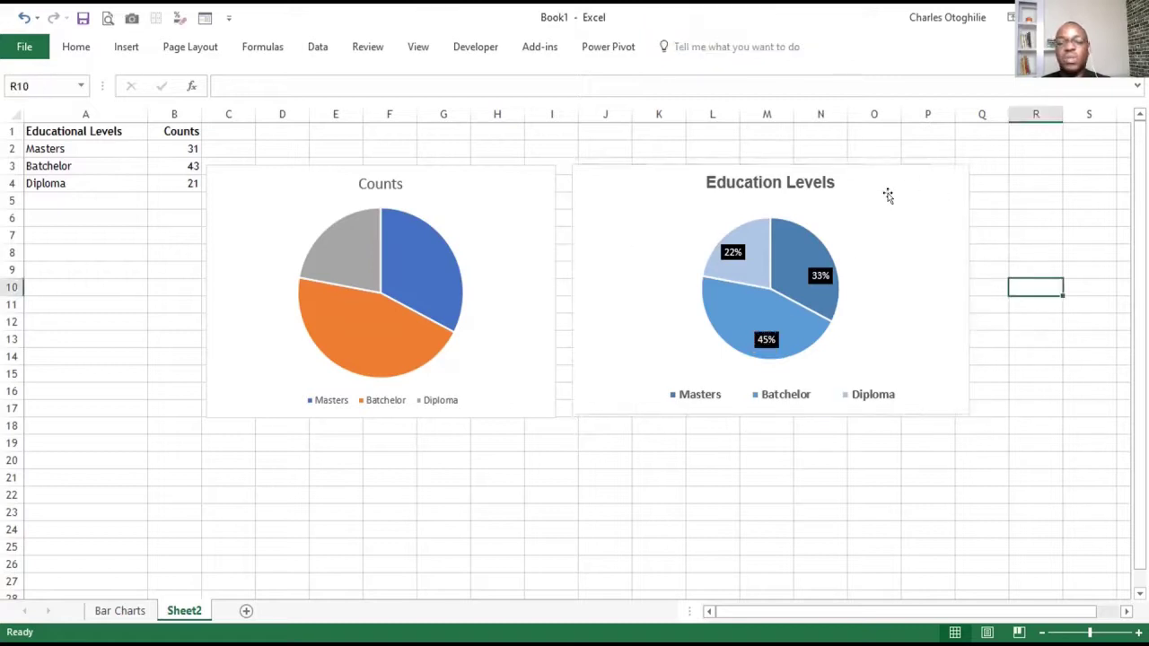
Duplicate the Education Levels chart and place the copy directly below the Counts chart, starting at about row 18.
left_click(888, 195)
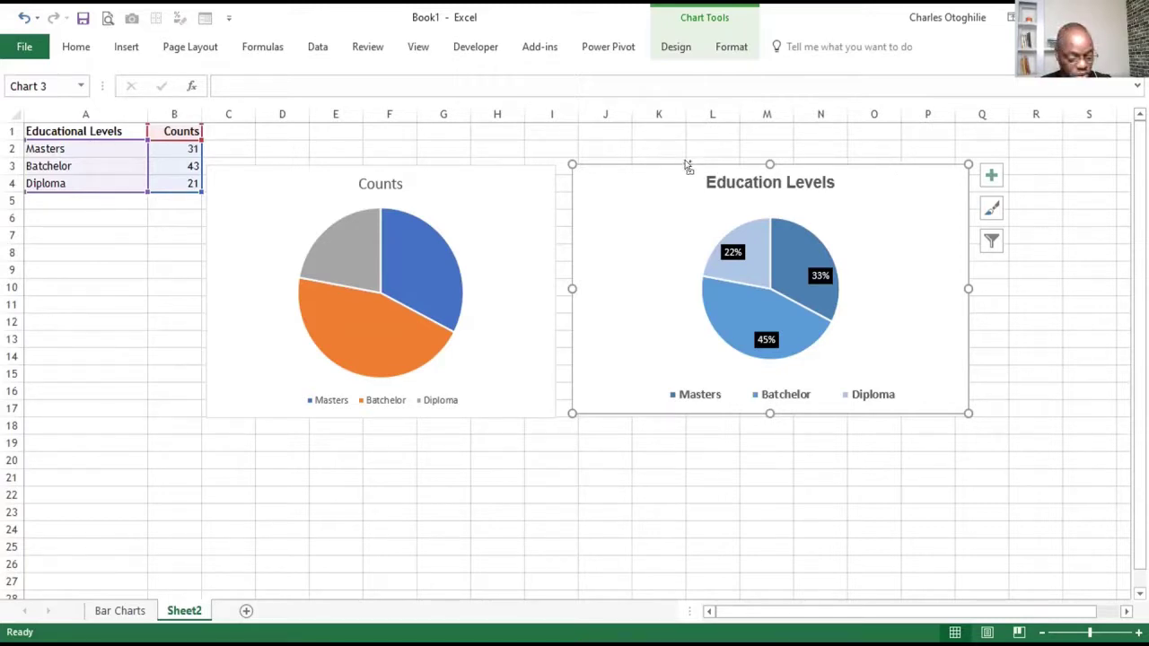
key("ctrl+v")
left_click_drag(670, 448, 273, 428)
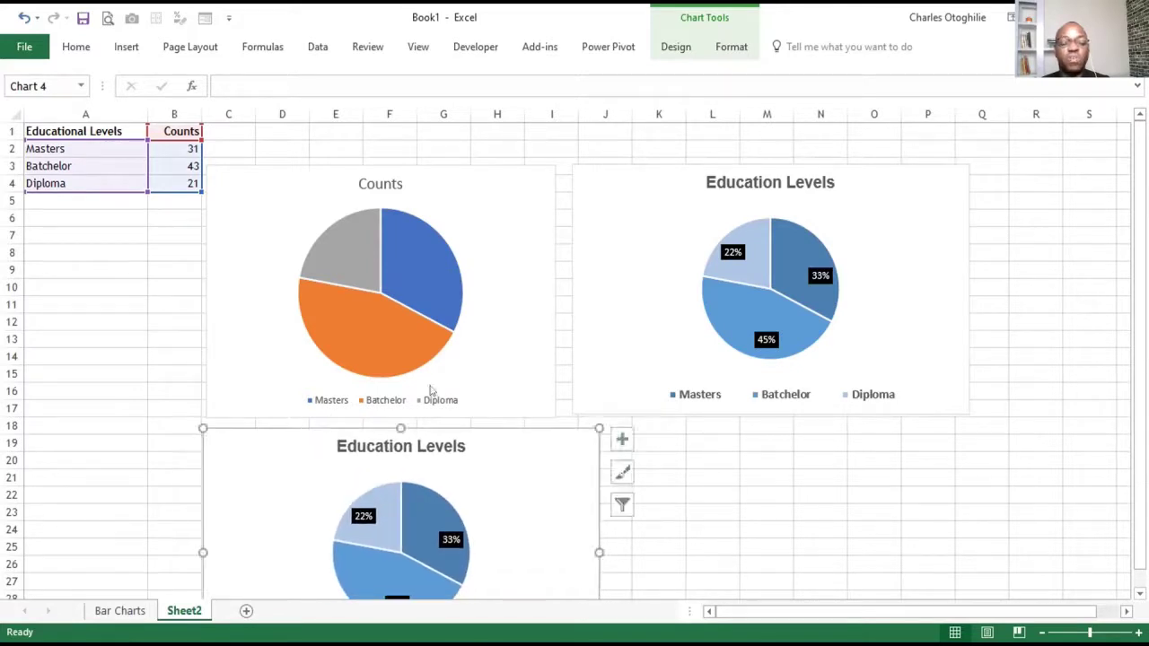
Shift the original Education Levels chart over to about column K and widen the Counts chart to match the copy below it.
left_click_drag(587, 278, 669, 286)
left_click_drag(548, 286, 604, 283)
scroll(835, 373, "down", 1)
scroll(835, 372, "down", 4)
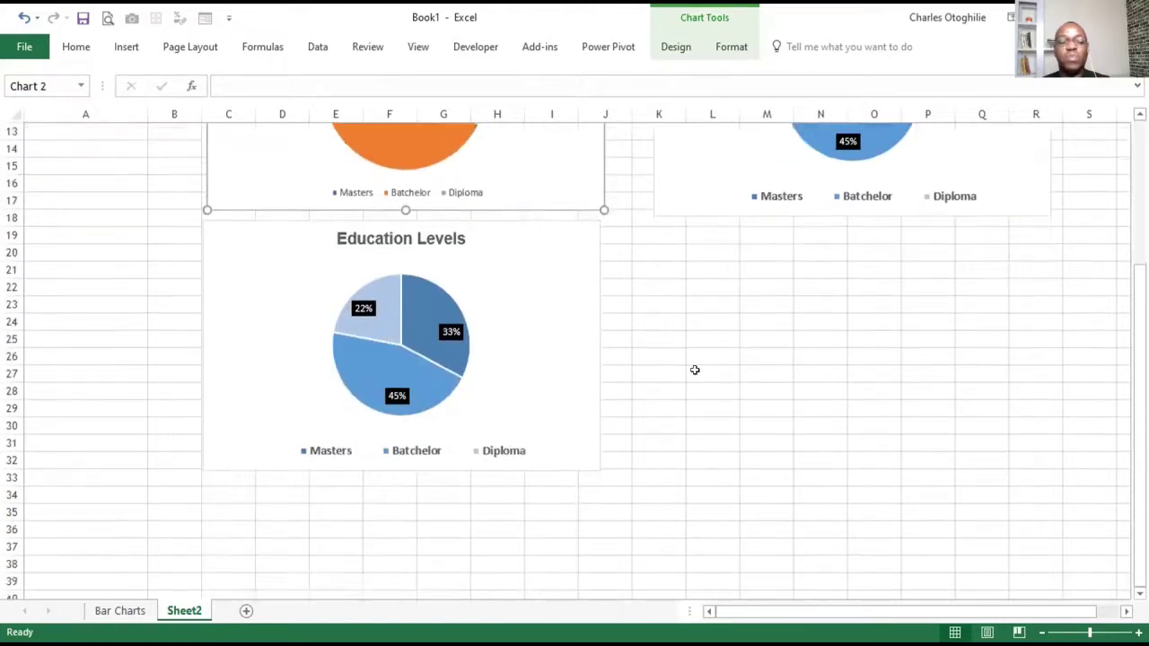
scroll(692, 369, "up", 2)
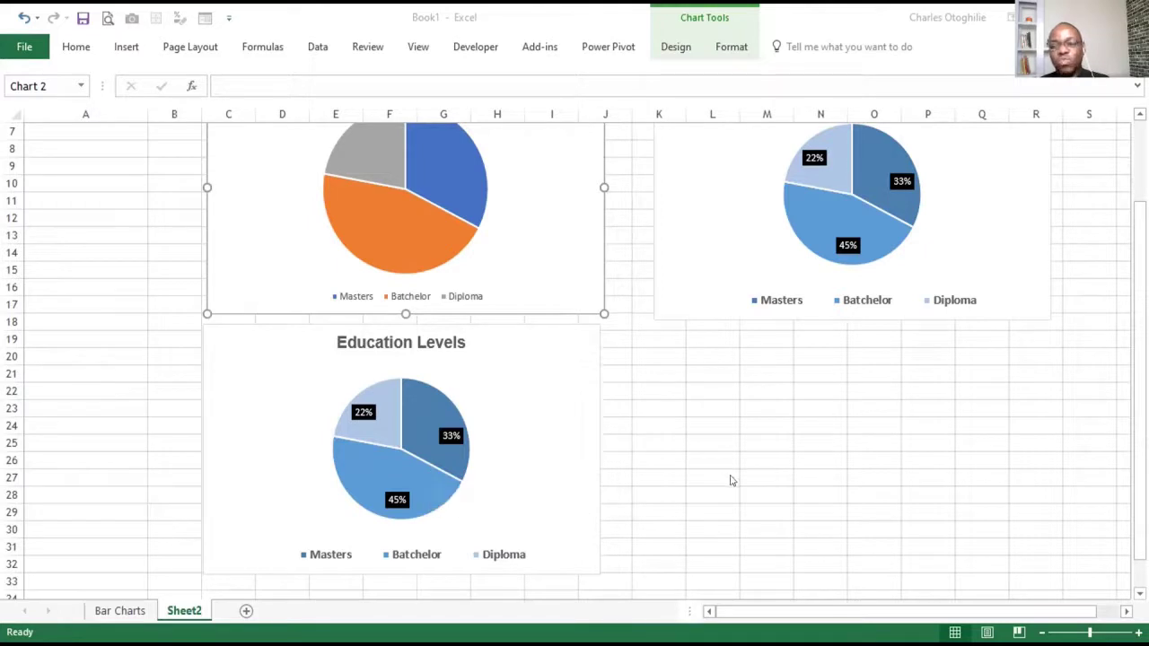
scroll(100, 279, "up", 2)
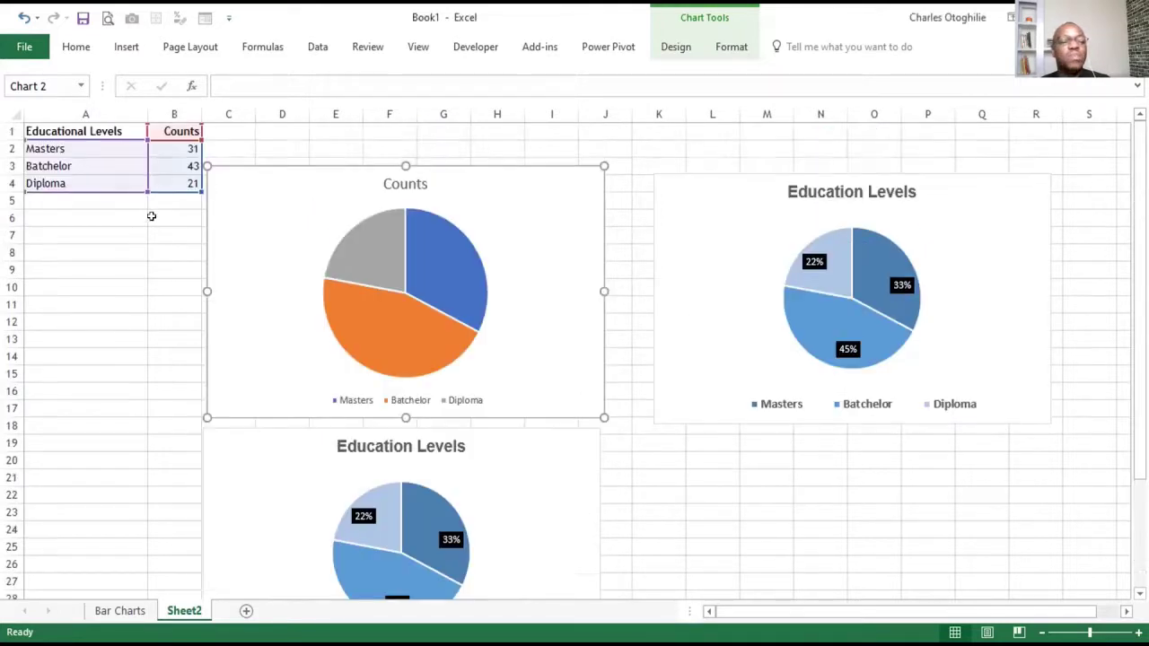
Total the counts in cell B5 with a SUM of B2:B4.
left_click(144, 217)
left_click(169, 197)
type("=")
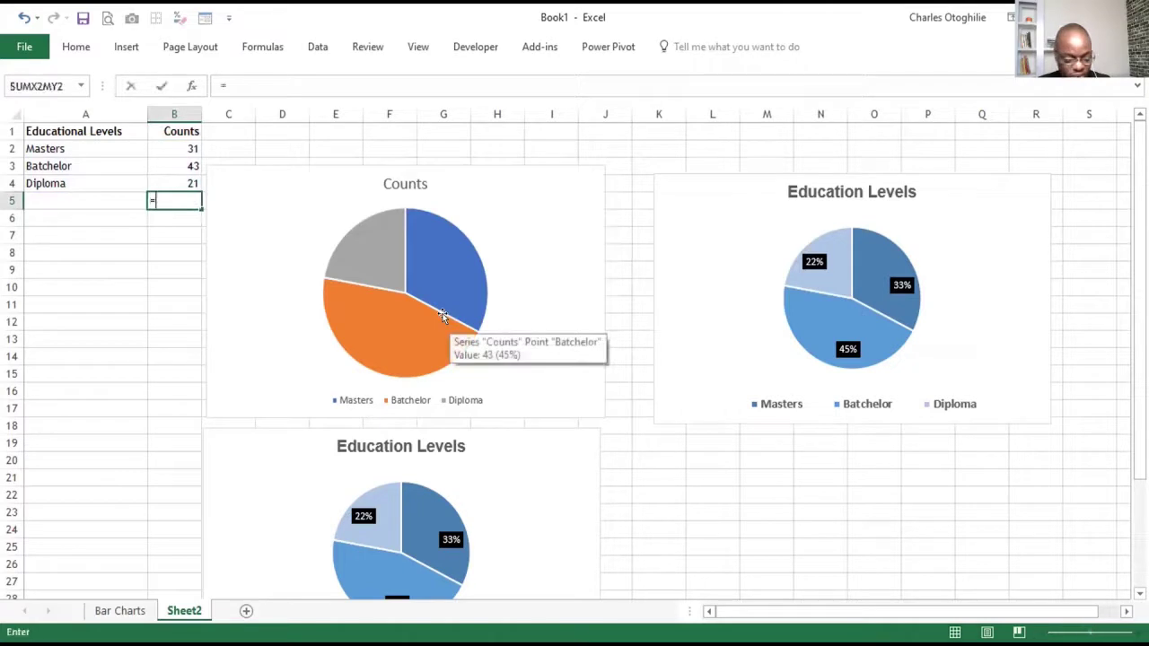
type("S")
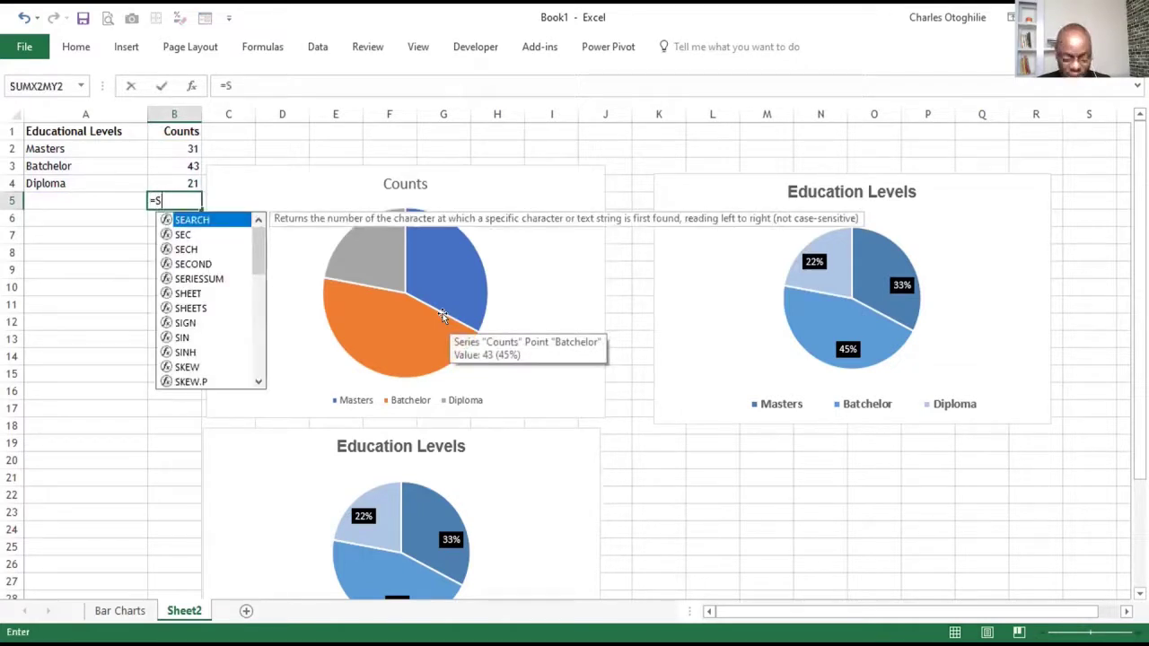
type("um(")
key("Up")
key("Up")
key("Up")
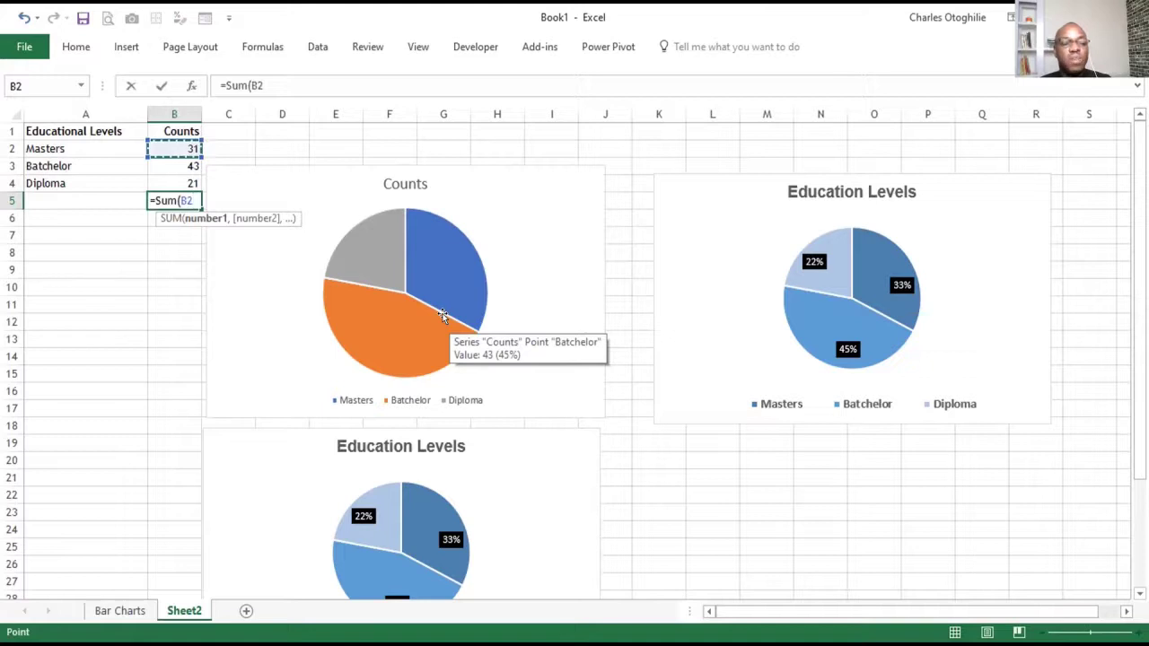
key("shift+Down")
key("shift+Down")
key("Return")
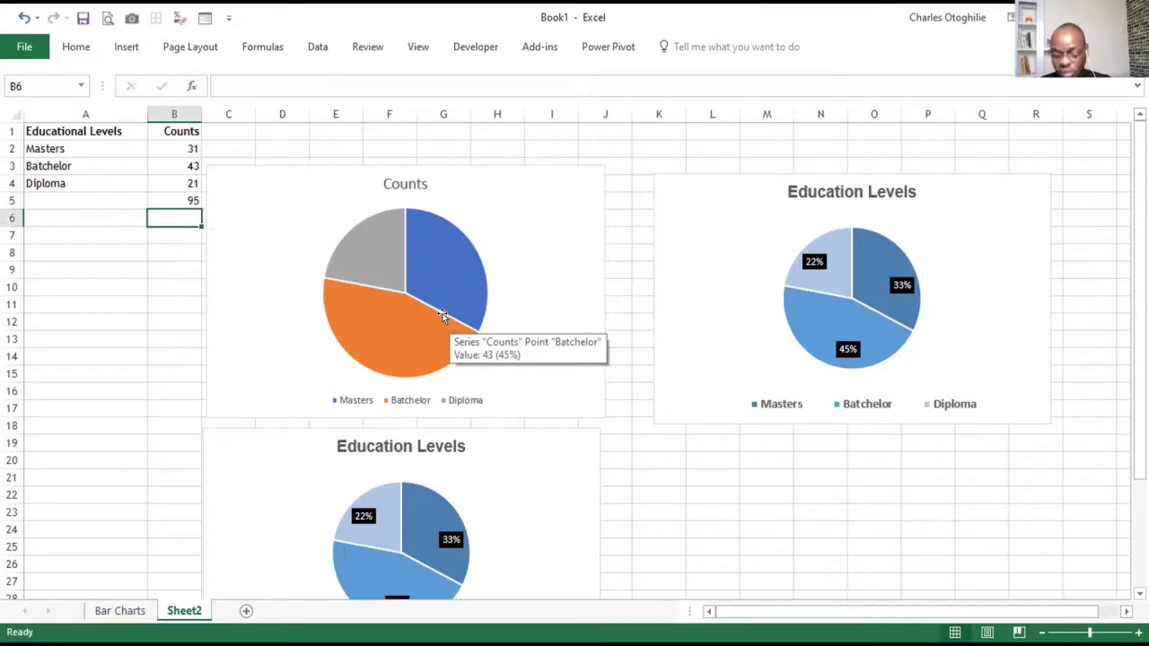
Make the total in cell B5 bold.
key("Up")
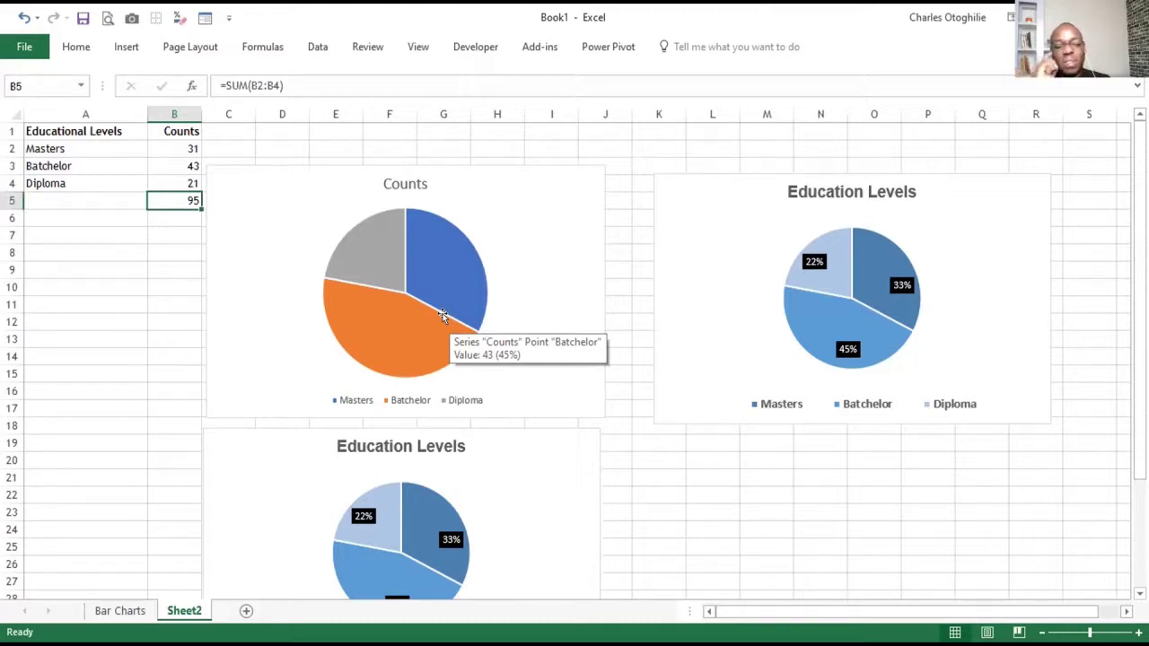
left_click(99, 251)
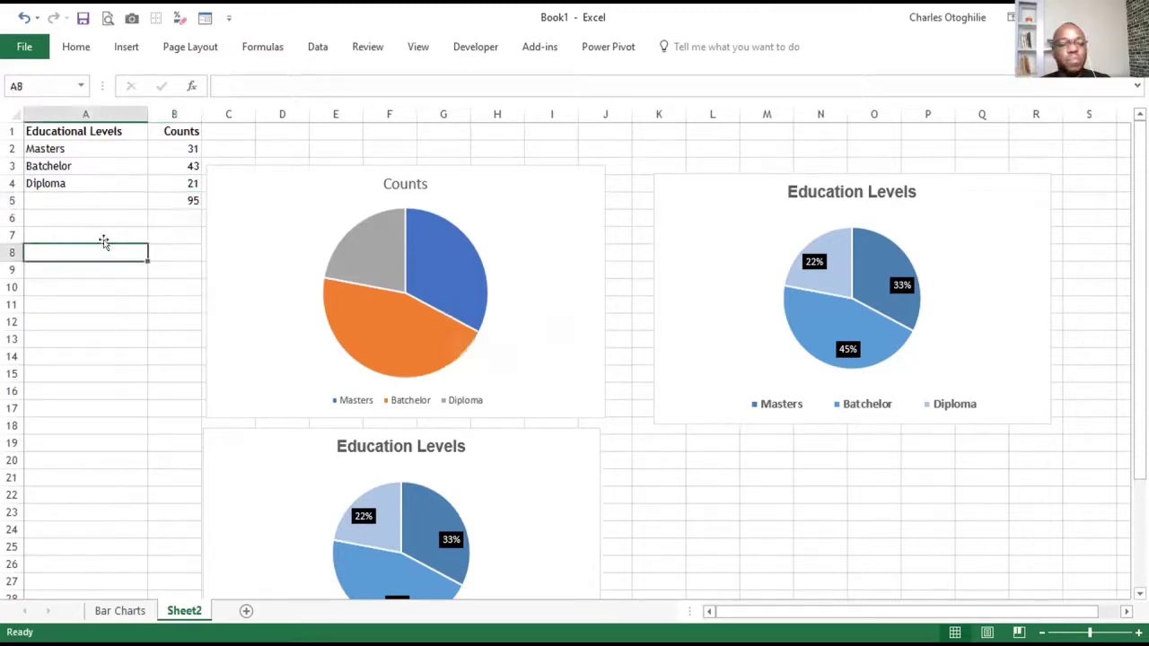
left_click(179, 199)
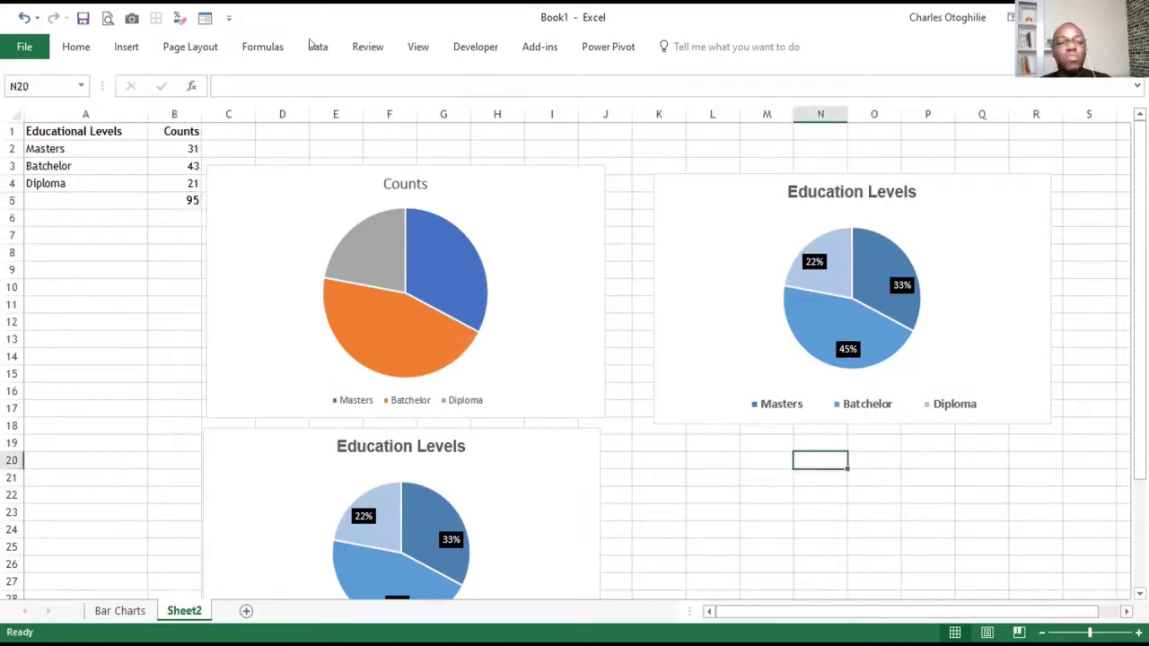
Draw a small circle about 0.56" by 0.57" and centre it over the copied Education Levels pie.
double_click(76, 47)
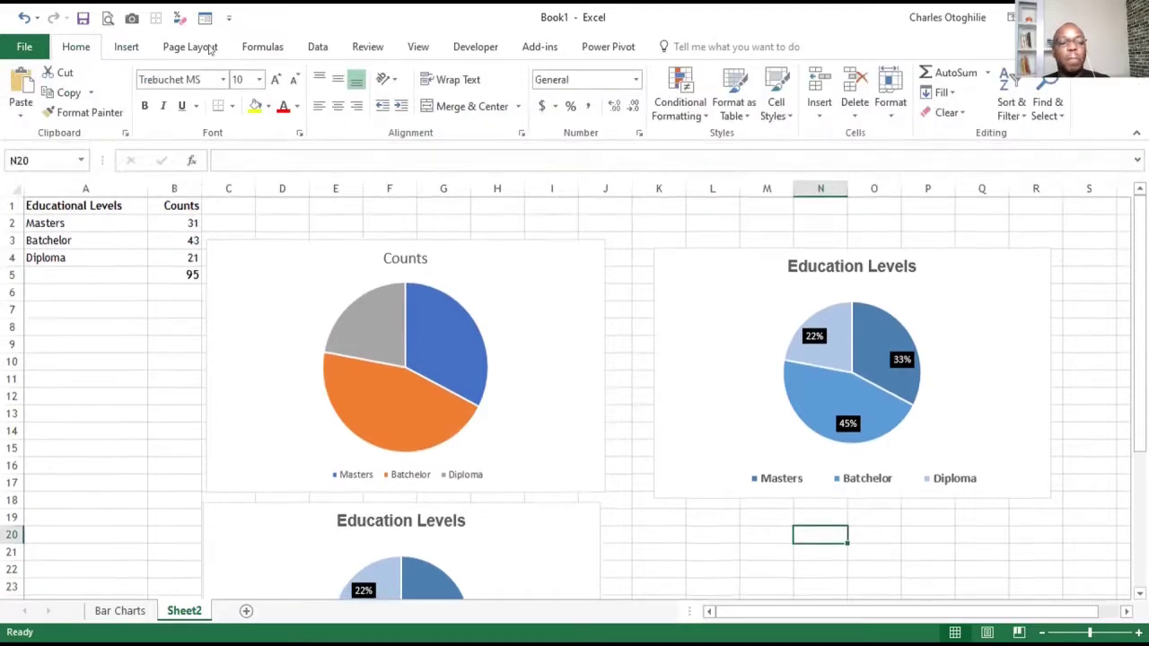
left_click(124, 50)
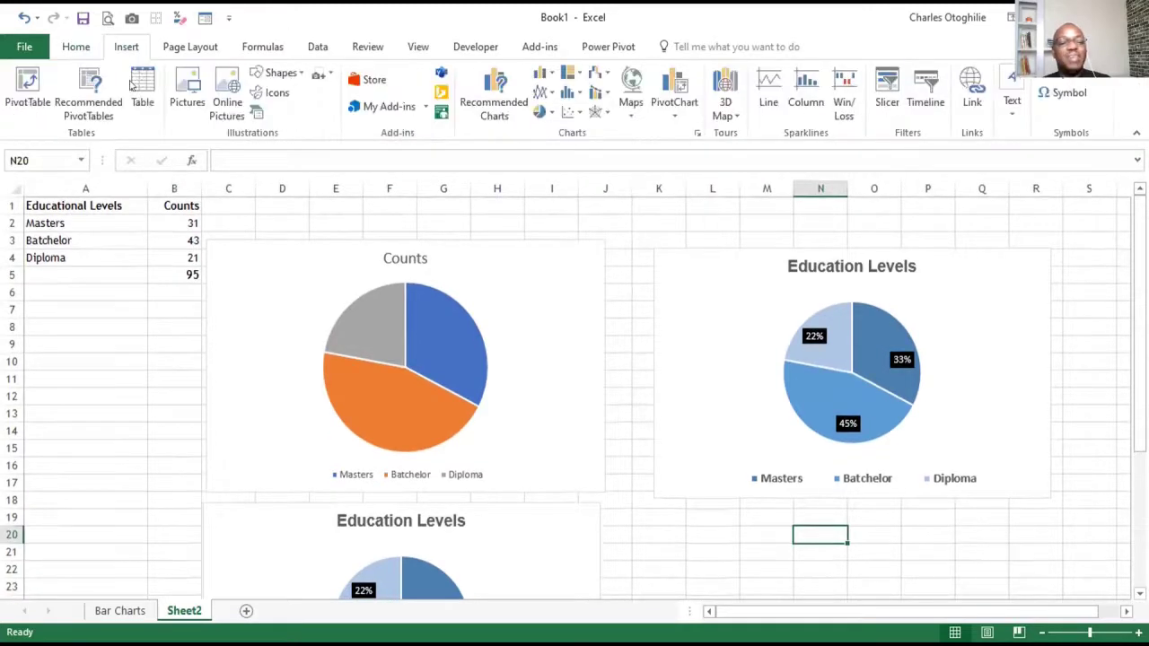
left_click(303, 73)
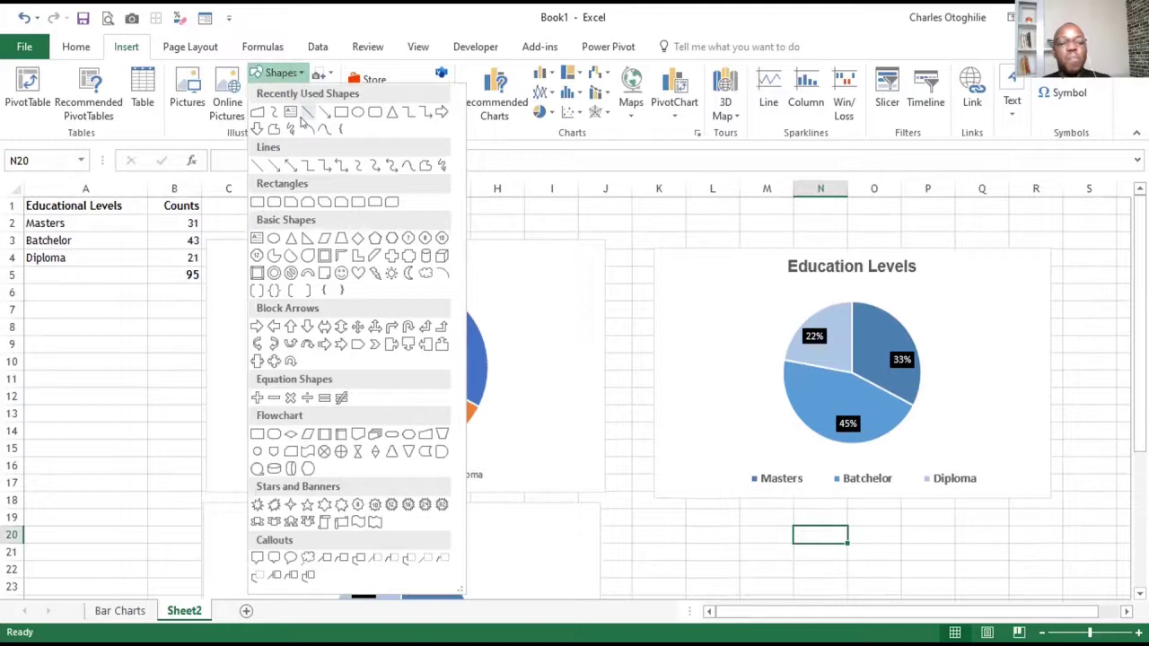
left_click(358, 112)
left_click_drag(158, 528, 246, 595)
scroll(305, 462, "down", 3)
left_click_drag(199, 419, 399, 476)
left_click_drag(436, 515, 384, 475)
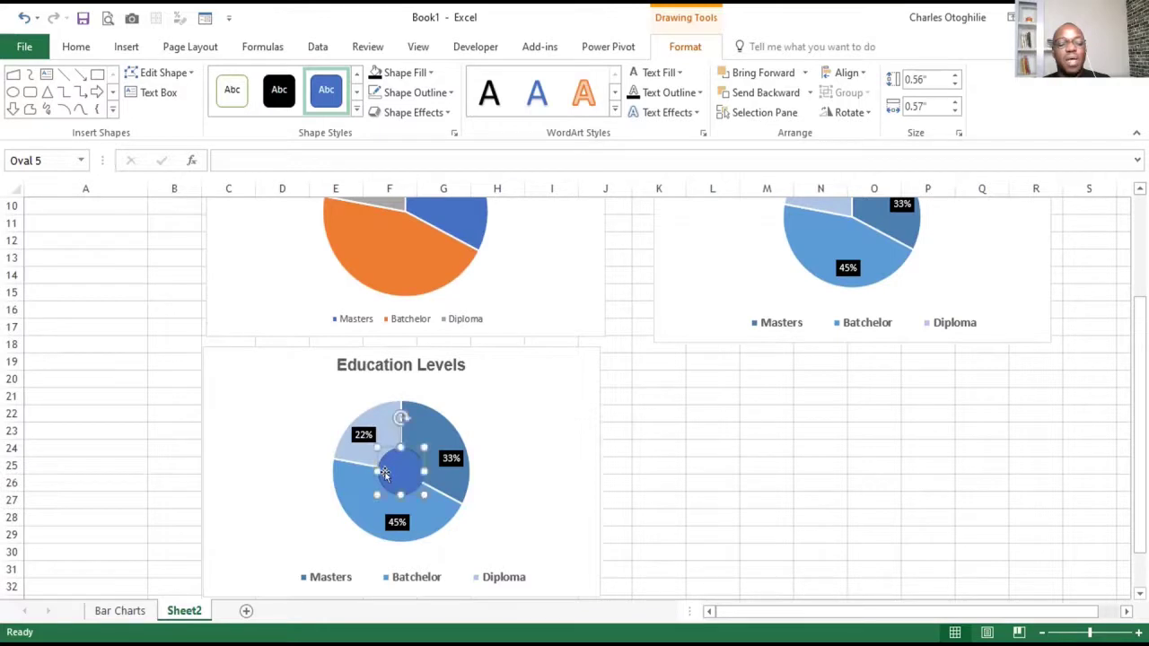
Give the circle over the copied pie a light grey fill and a white outline.
left_click(427, 72)
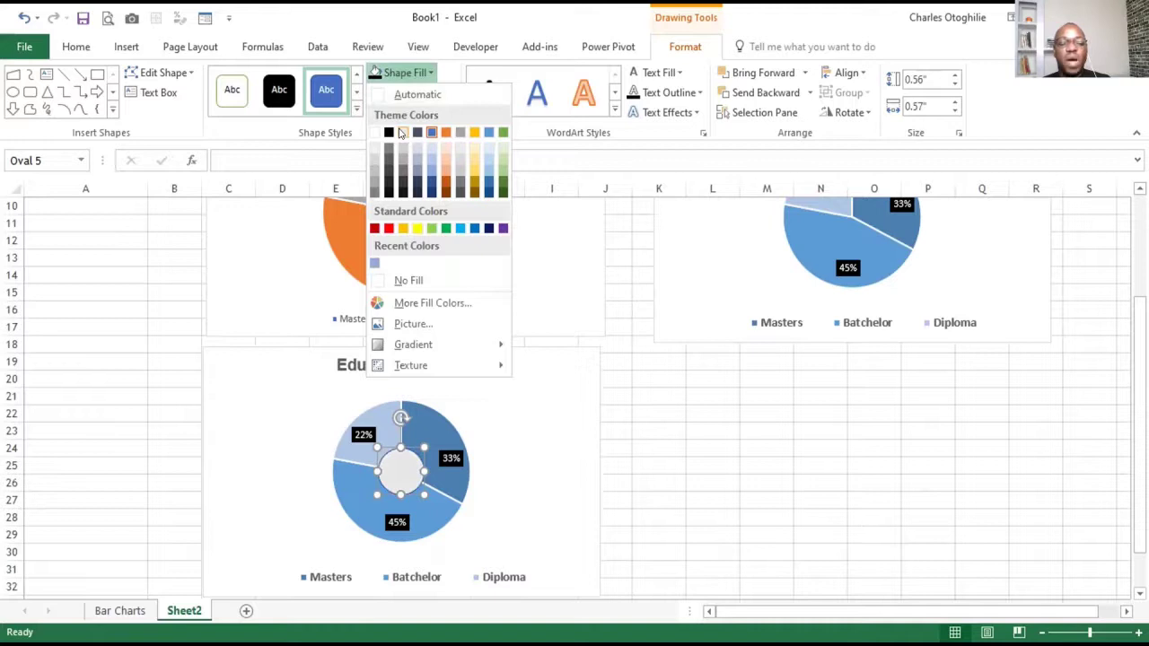
left_click(584, 362)
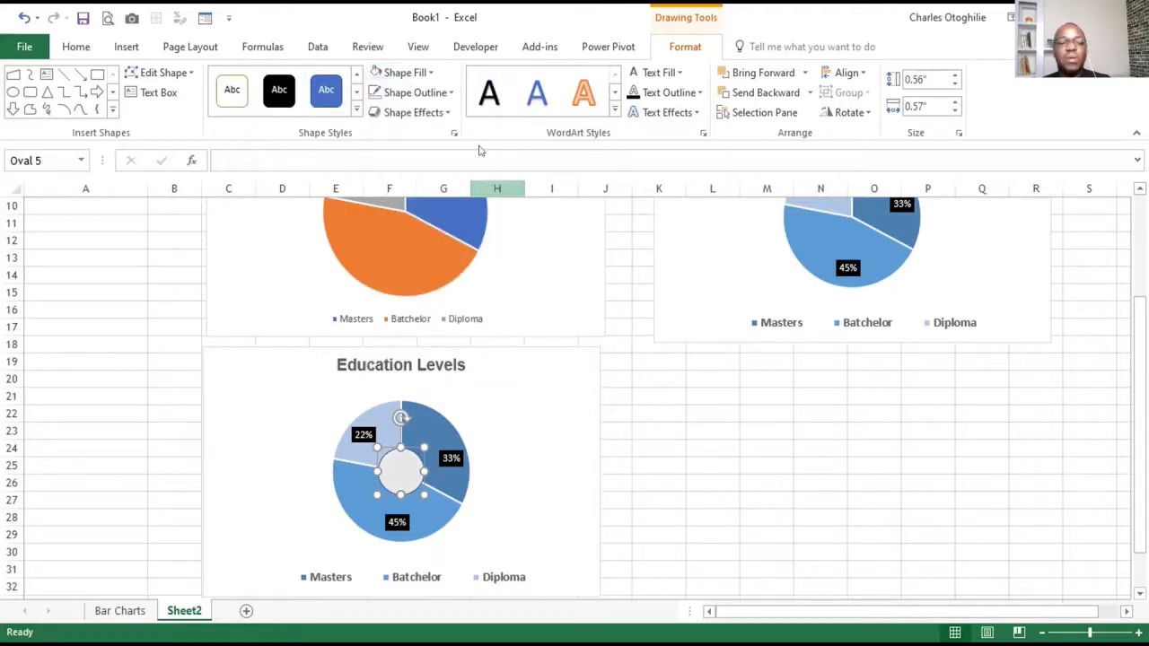
left_click(451, 92)
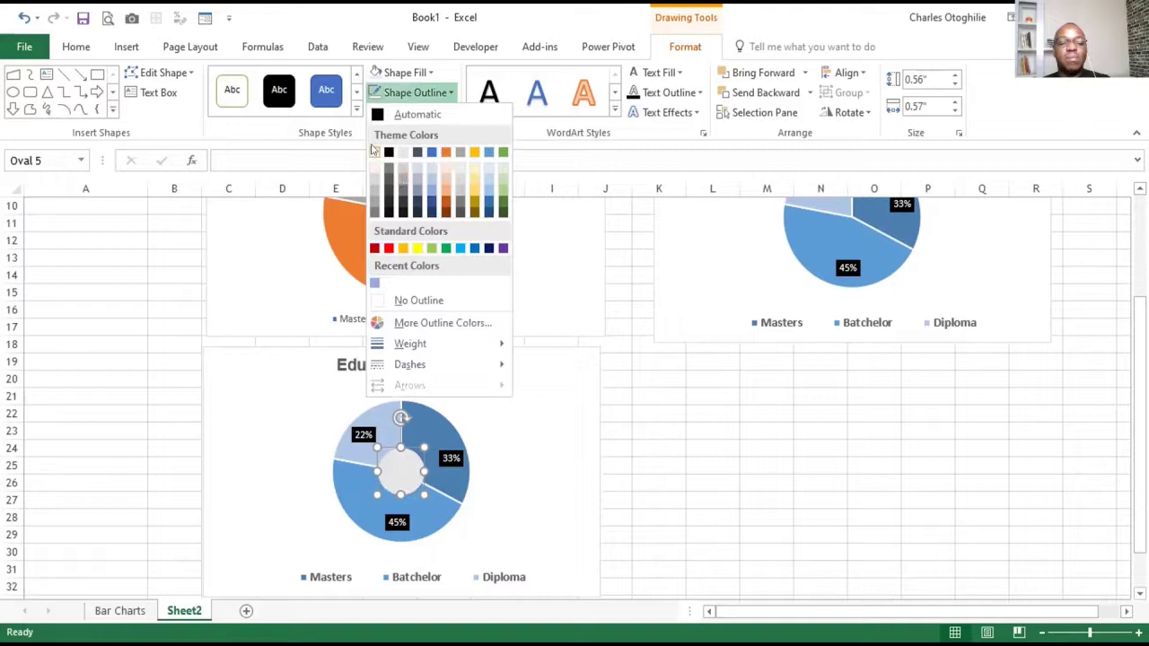
left_click(157, 377)
left_click(817, 535)
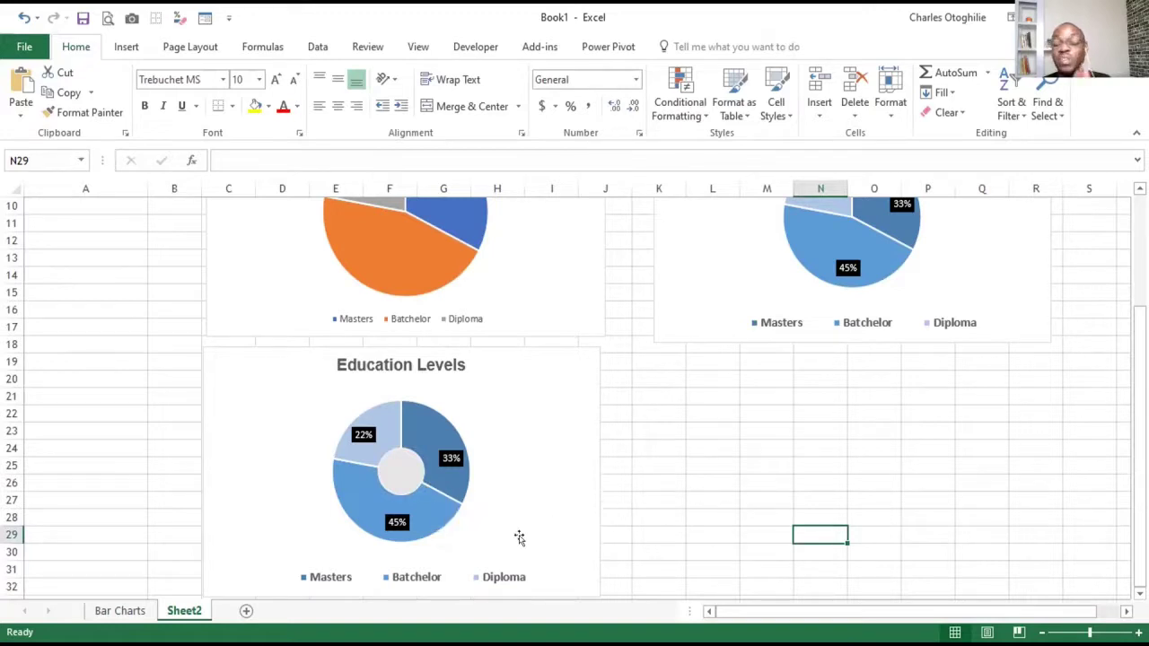
Link the text of the circle at the copied pie's centre to the total with =$B$5.
left_click(402, 474)
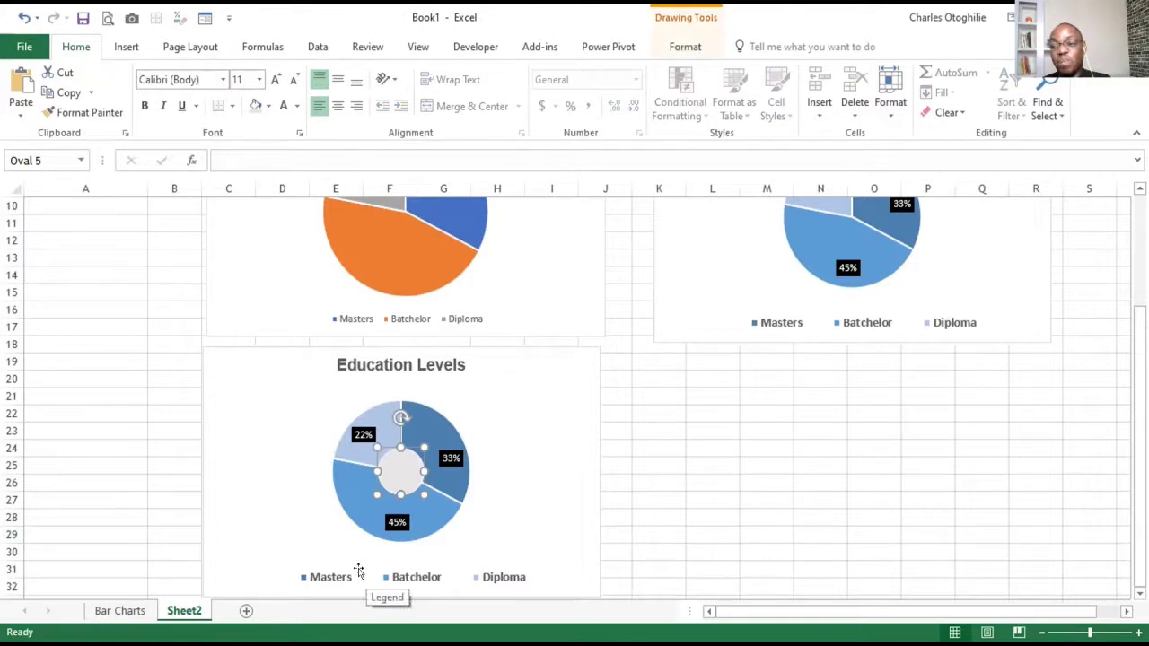
left_click(238, 158)
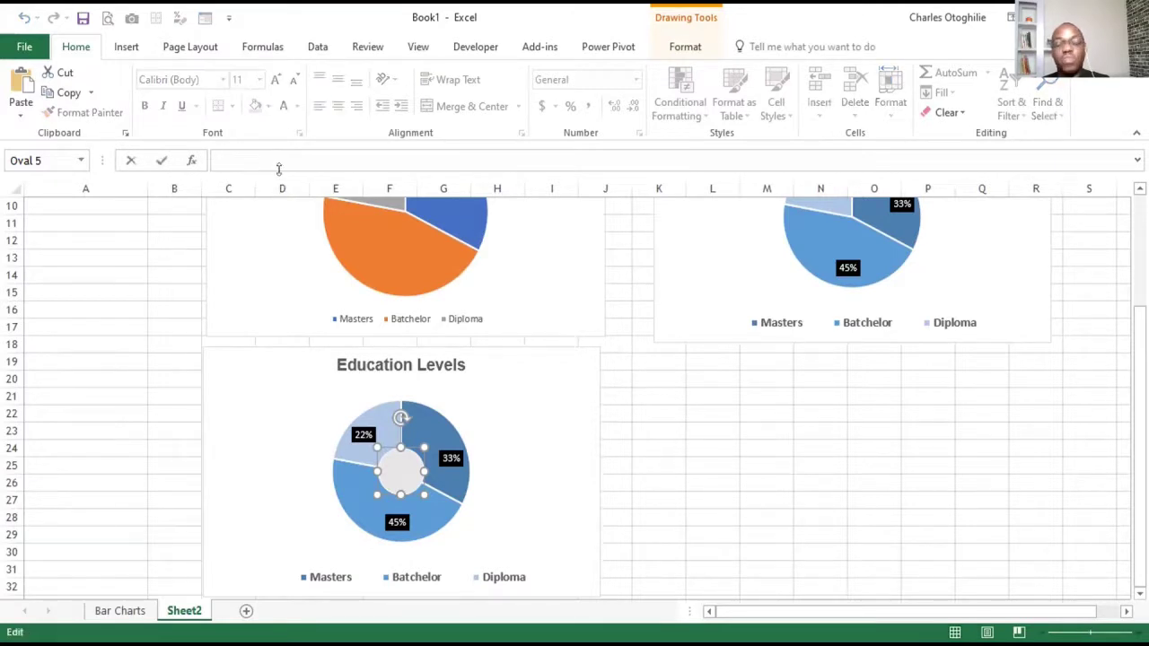
type("=")
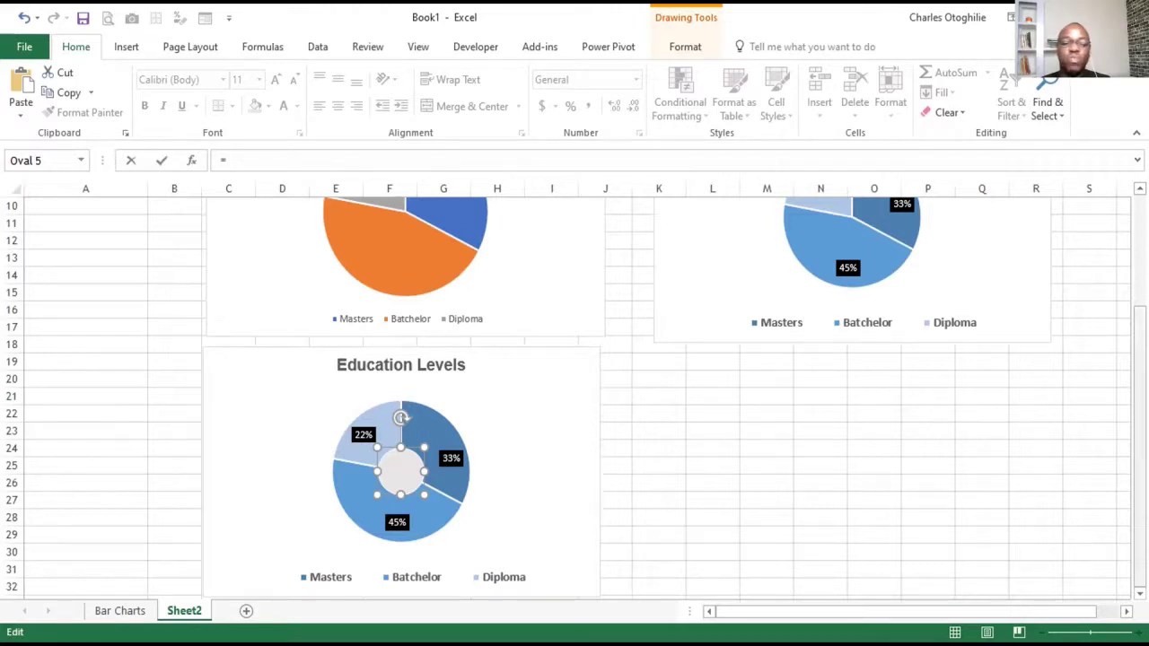
scroll(575, 395, "up", 3)
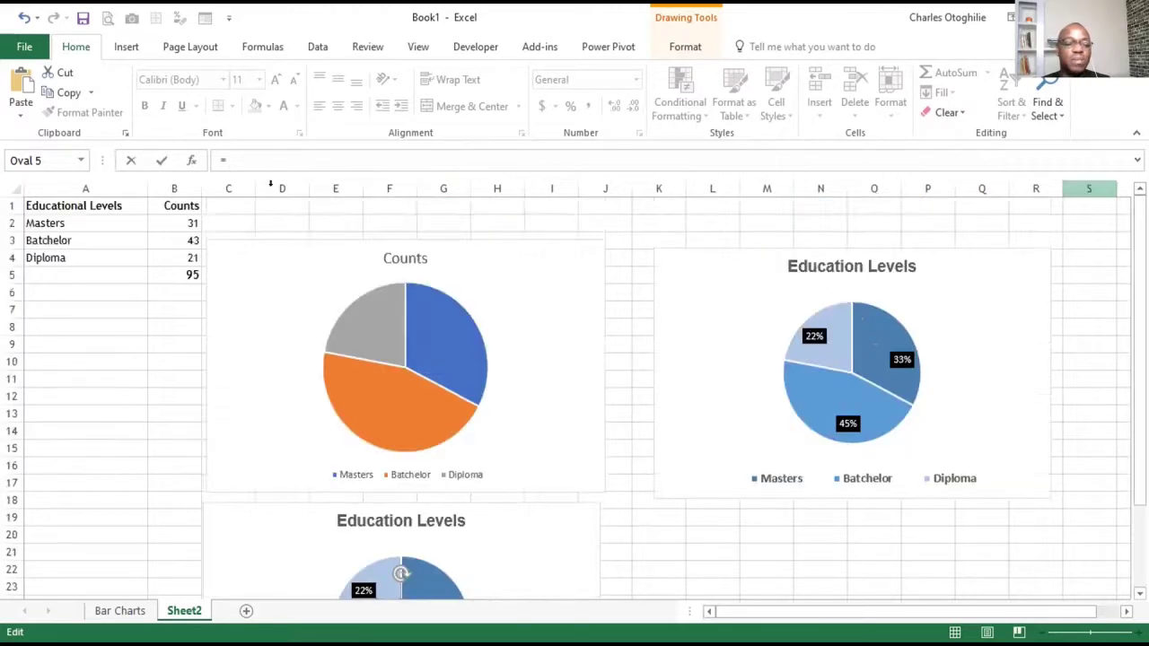
left_click(182, 273)
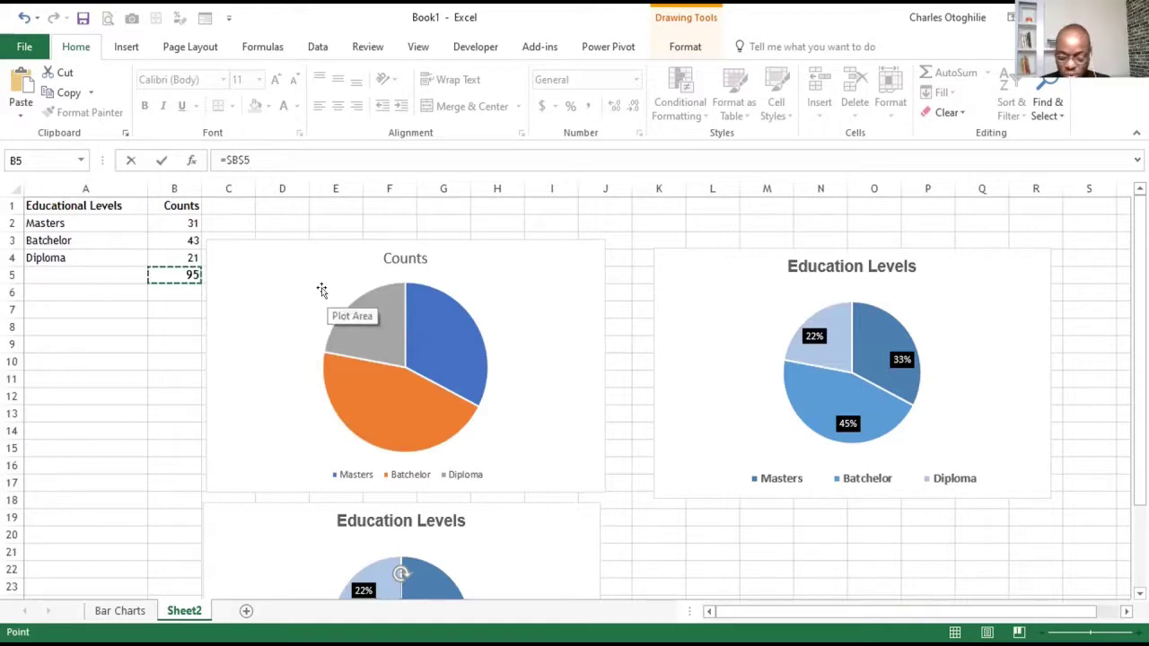
key("Return")
scroll(260, 375, "down", 5)
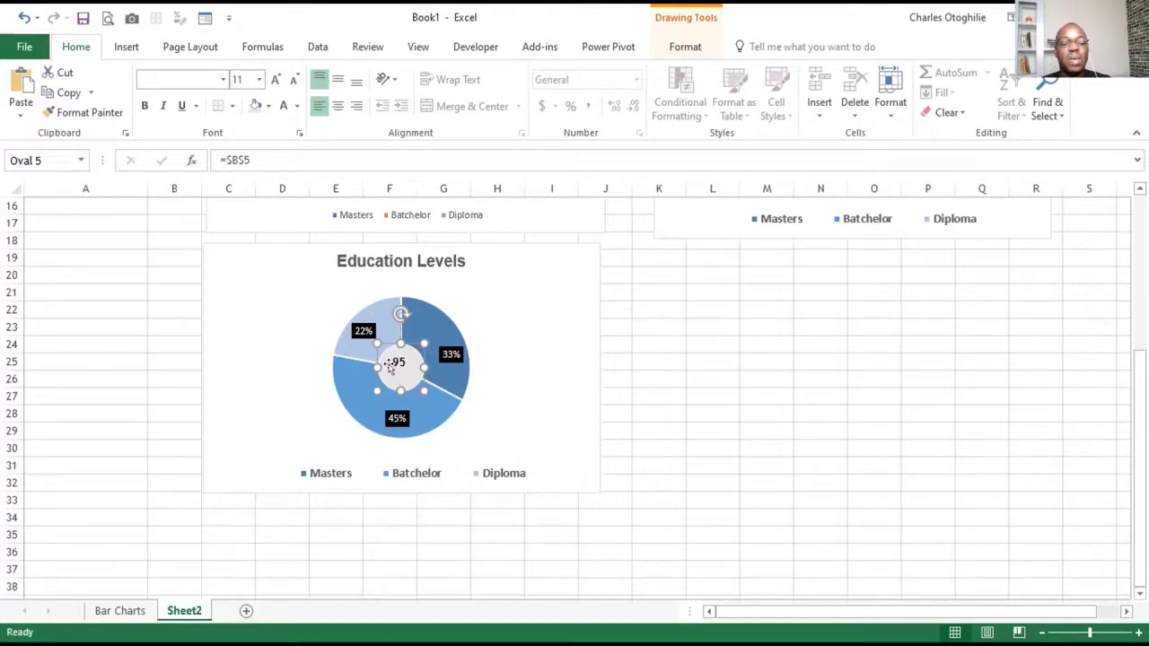
left_click(119, 325)
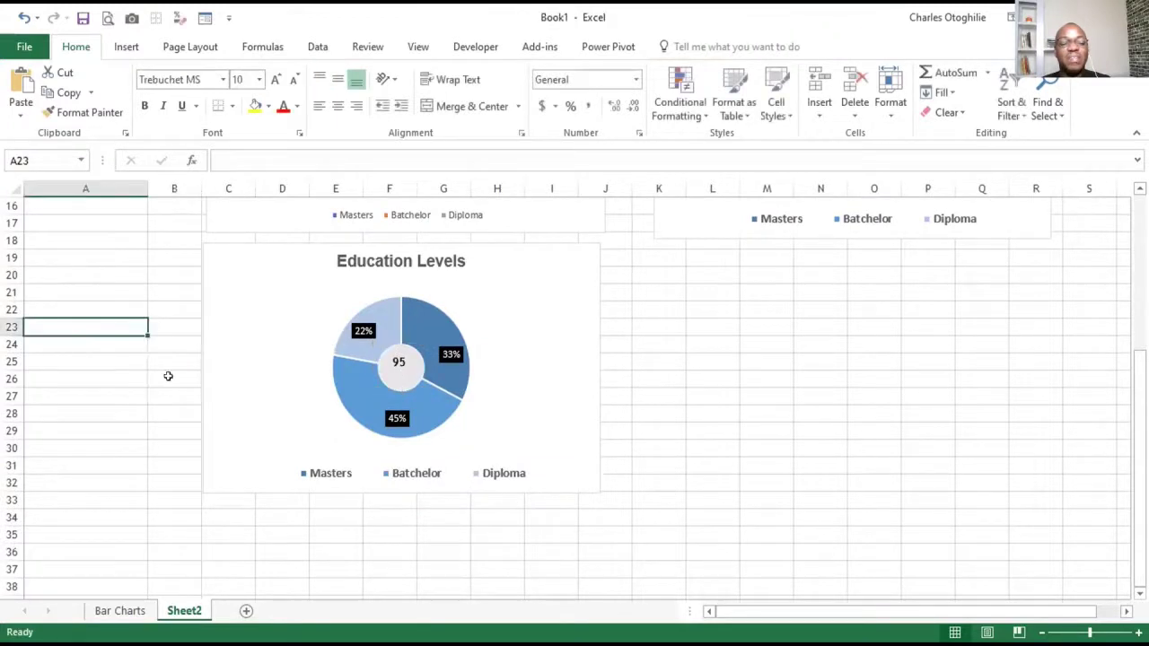
Set the Masters count in cell B2 to 35.
scroll(146, 312, "up", 5)
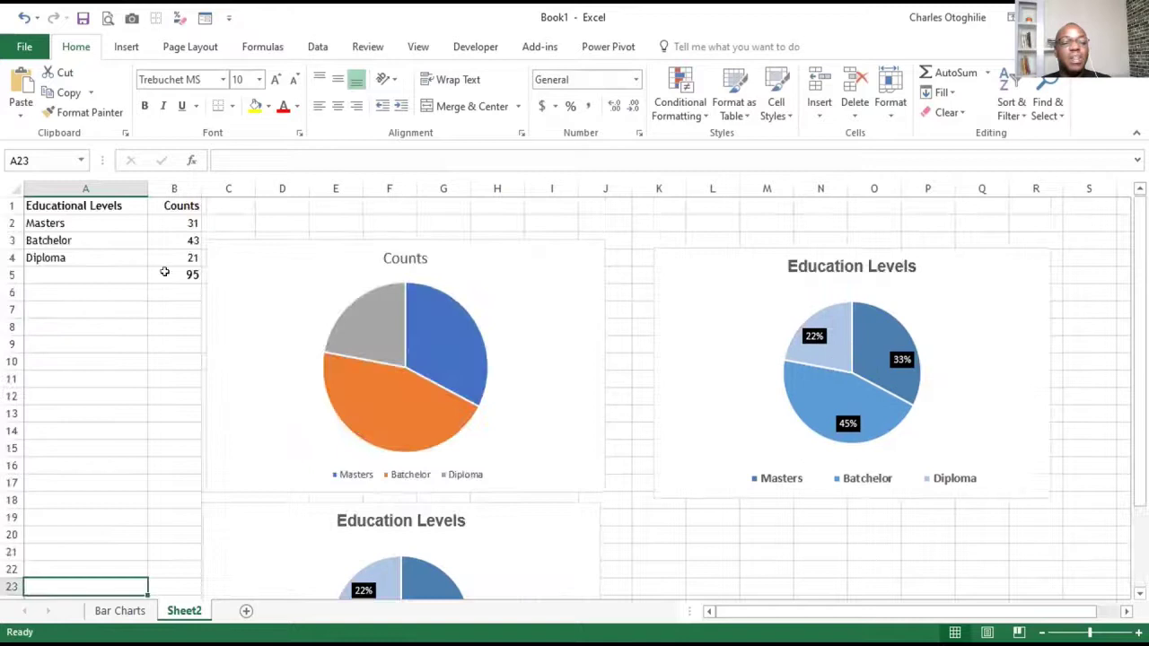
left_click(185, 220)
left_click(249, 157)
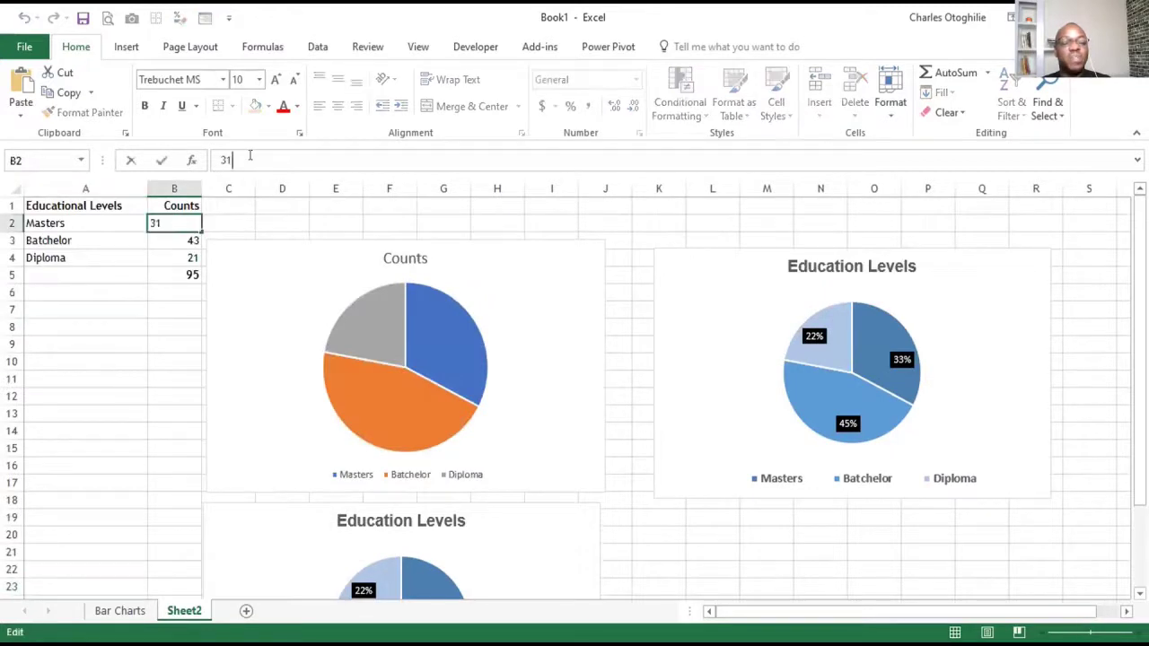
key("BackSpace")
type("5")
key("Return")
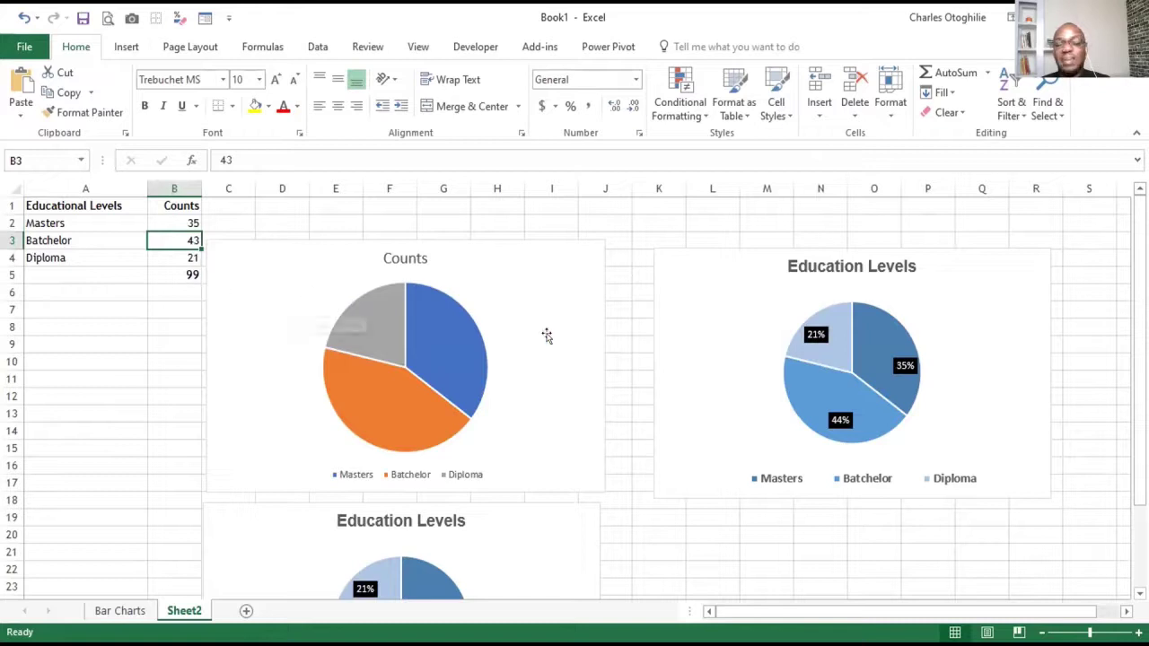
Open the shape formatting for the circle at the centre of the lower Education Levels chart and expand its text box margin settings.
scroll(585, 418, "down", 4)
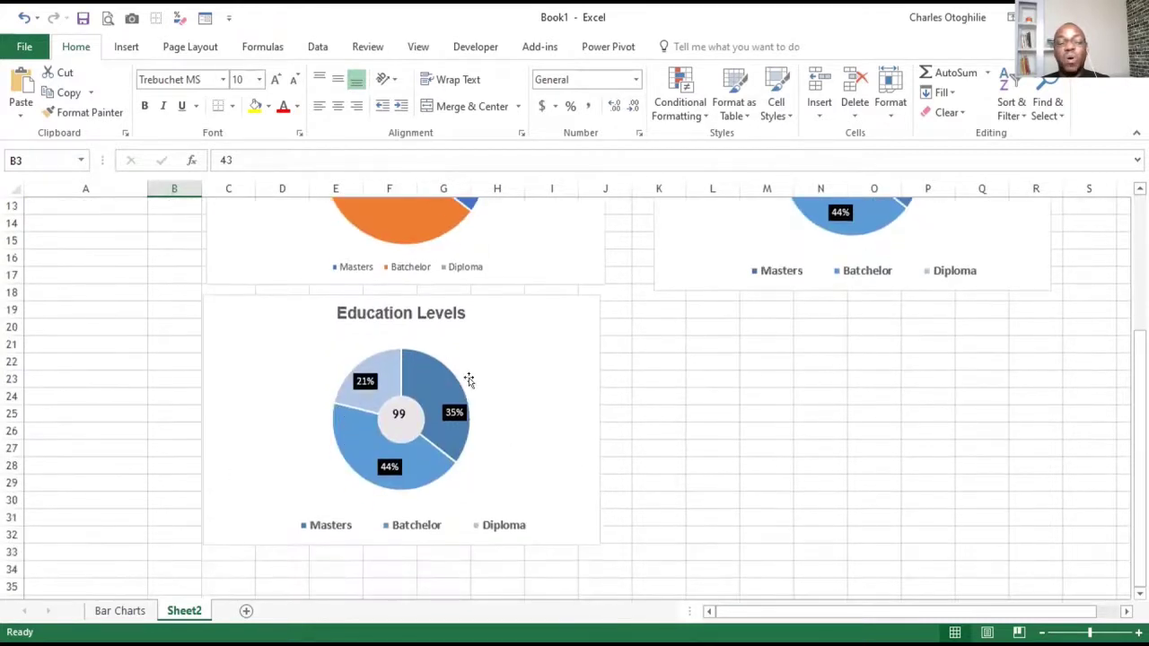
left_click(402, 417)
right_click(465, 408)
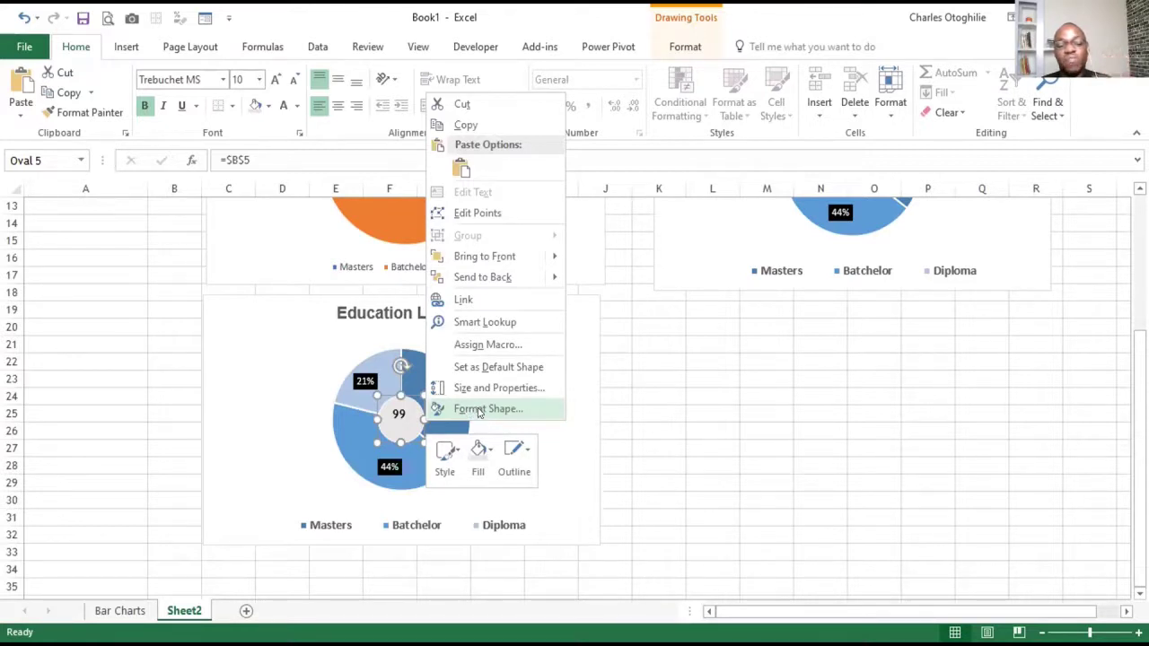
left_click(480, 409)
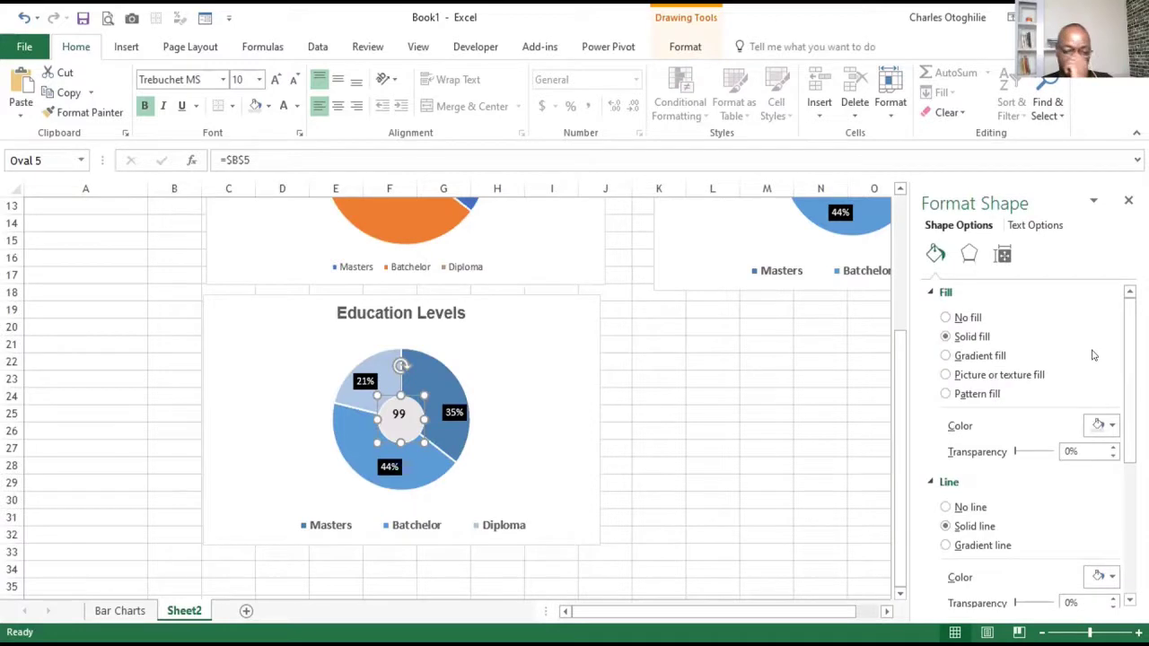
left_click_drag(1129, 328, 1132, 444)
scroll(1097, 375, "up", 3)
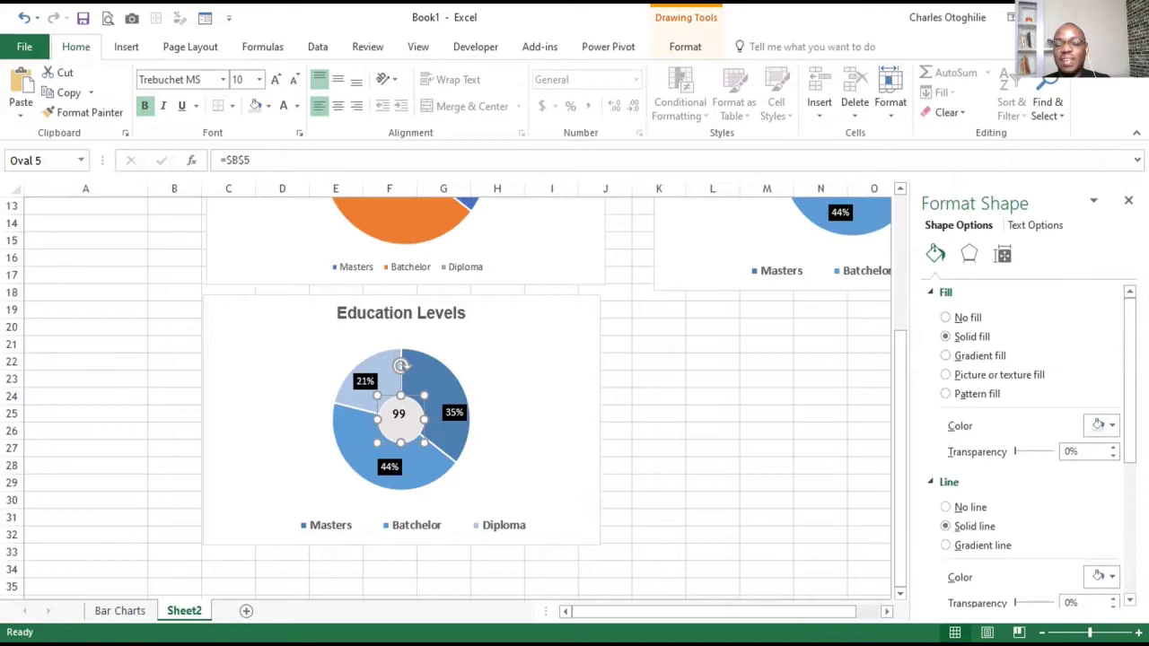
scroll(1091, 431, "down", 3)
scroll(1077, 377, "up", 3)
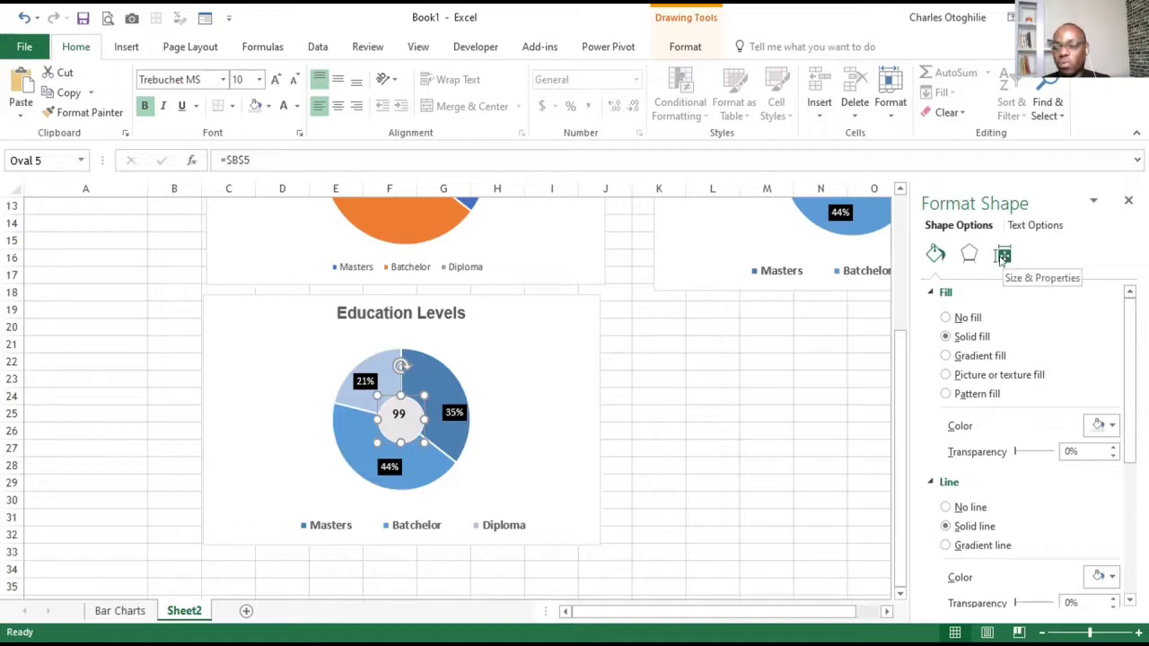
left_click(1003, 256)
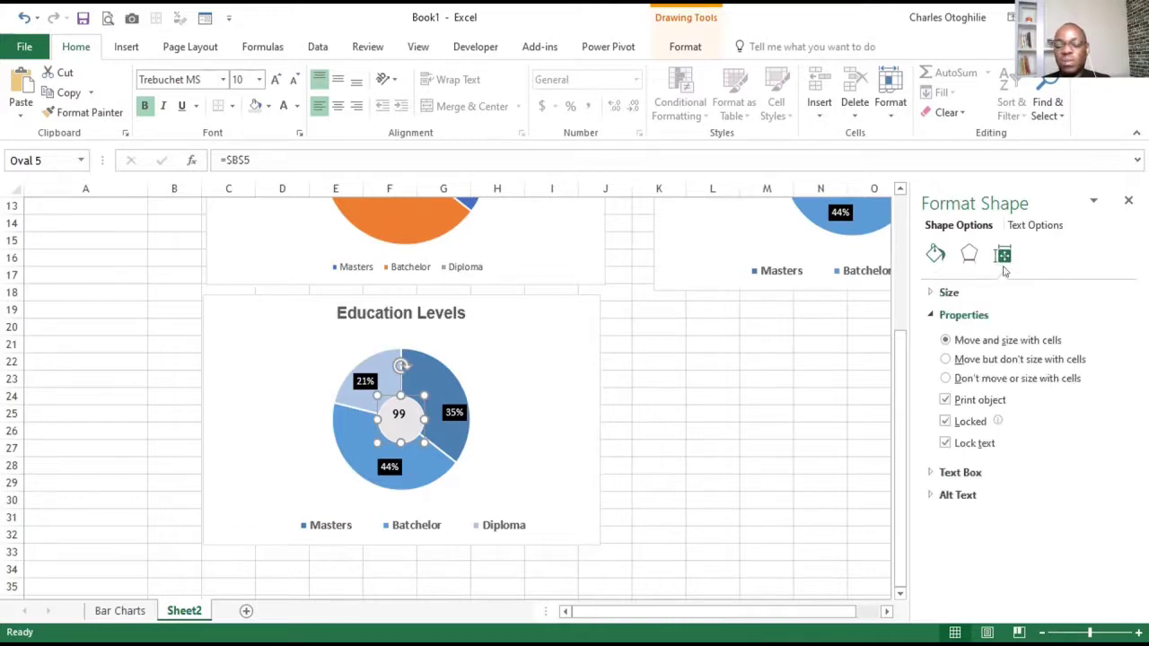
left_click(930, 473)
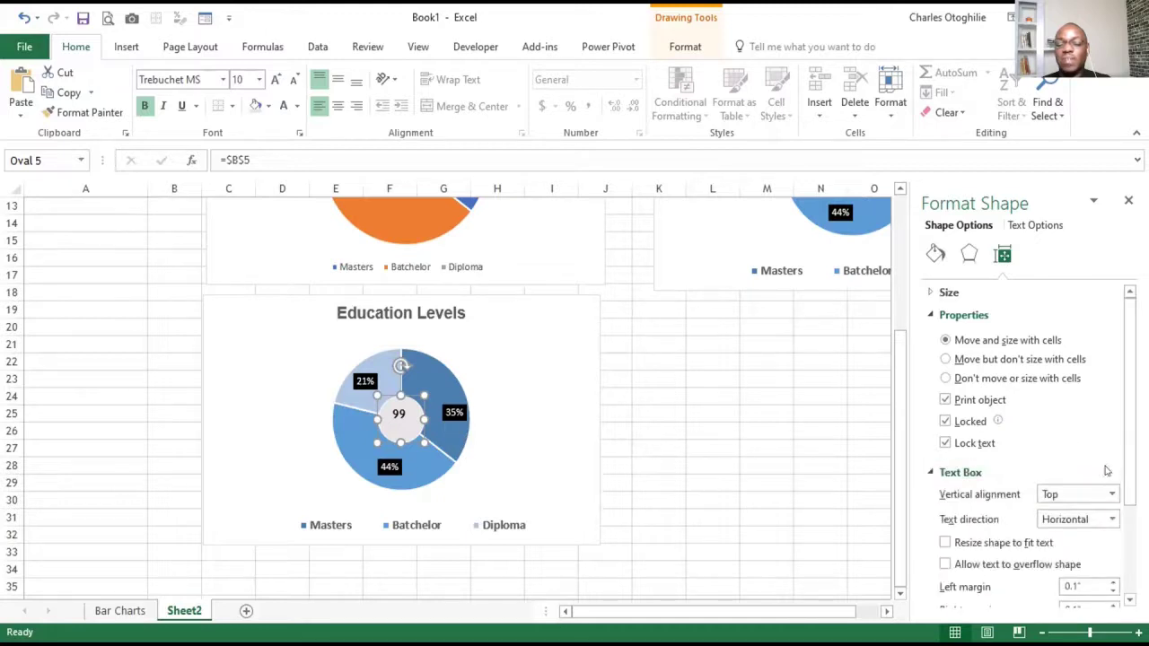
scroll(1106, 474, "down", 2)
scroll(1106, 475, "down", 1)
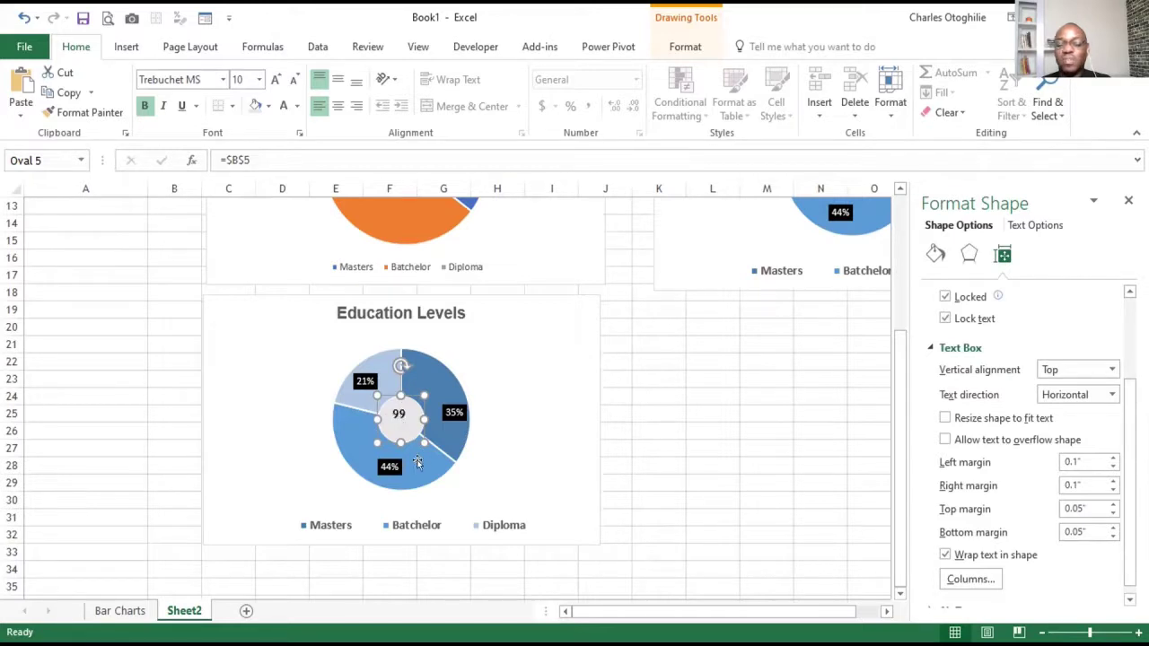
Adjust the centre circle's text margins to 0.2" on the left and 0.15" at the top.
left_click(1113, 504)
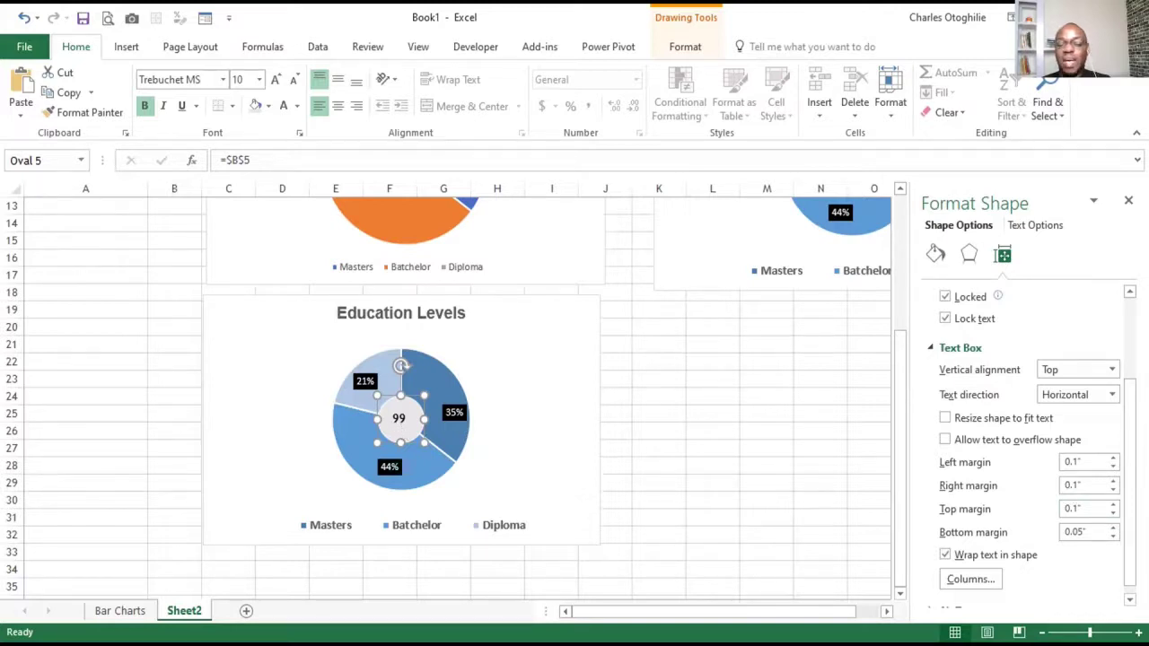
left_click(1111, 505)
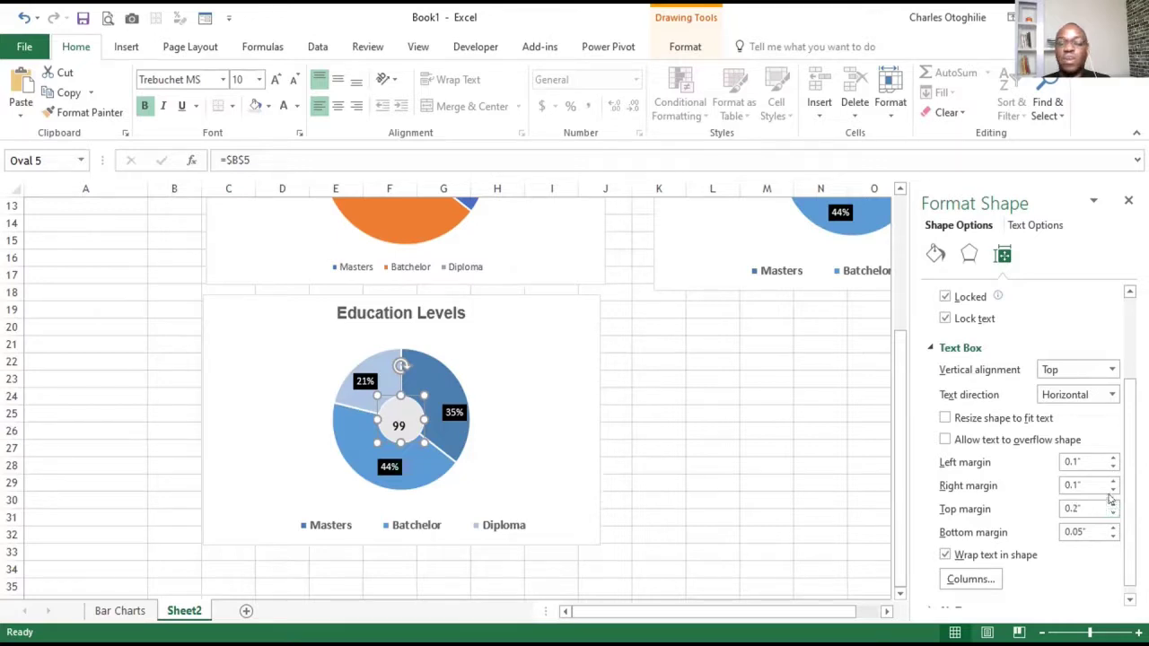
left_click(1112, 512)
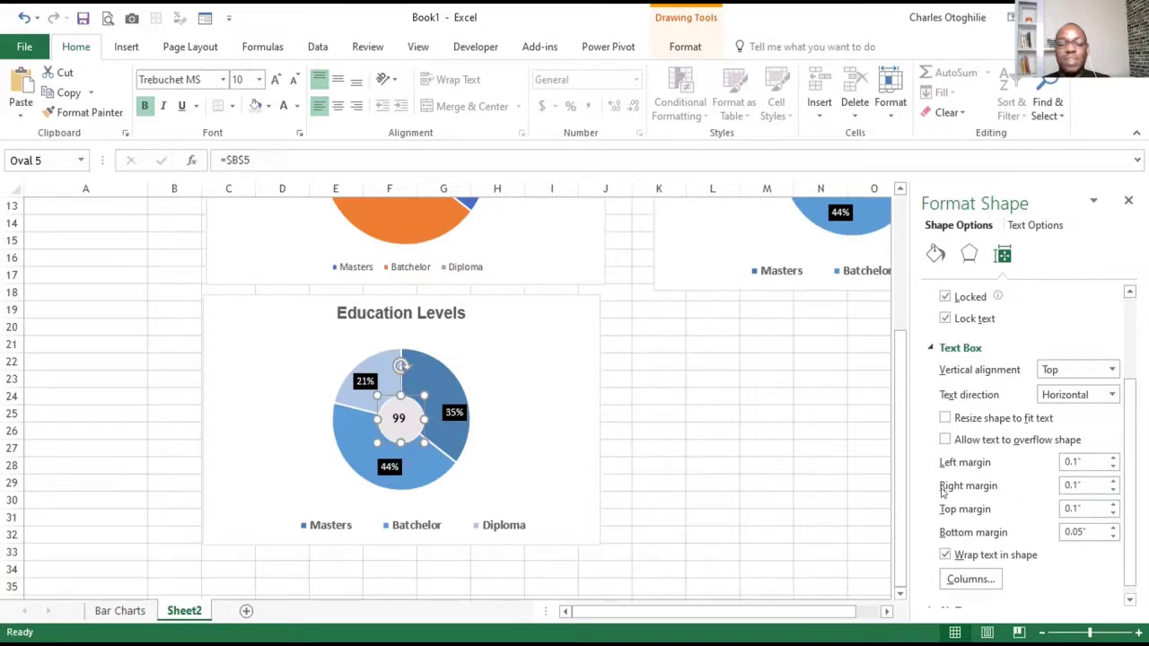
left_click(1112, 458)
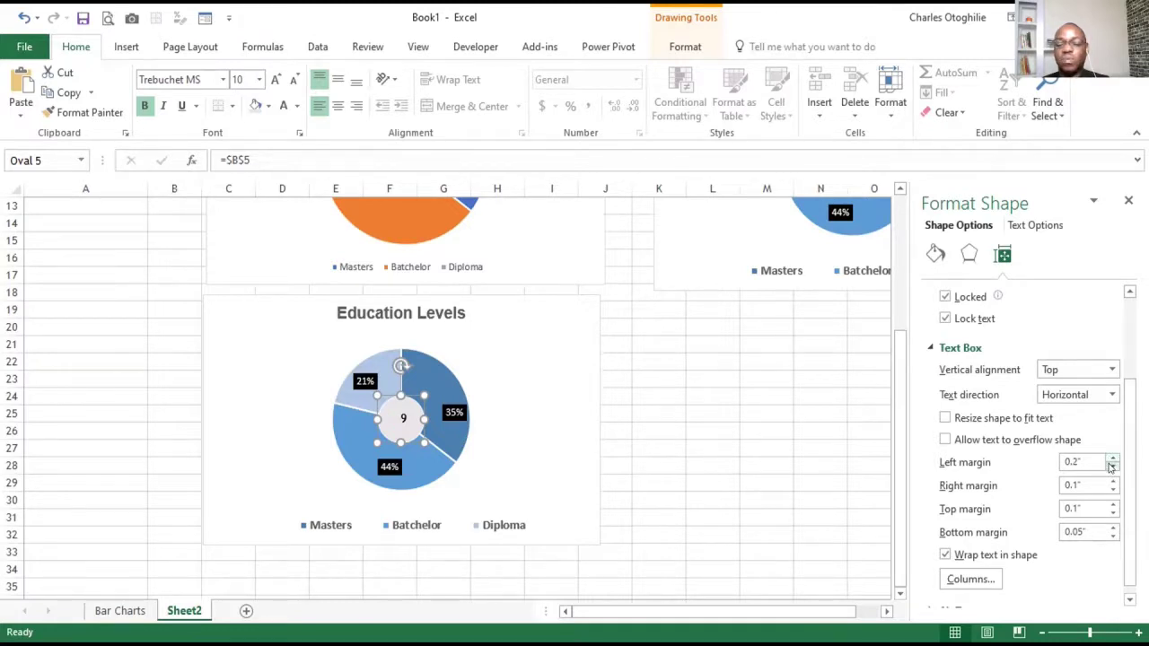
triple_click(1077, 509)
type("0.15")
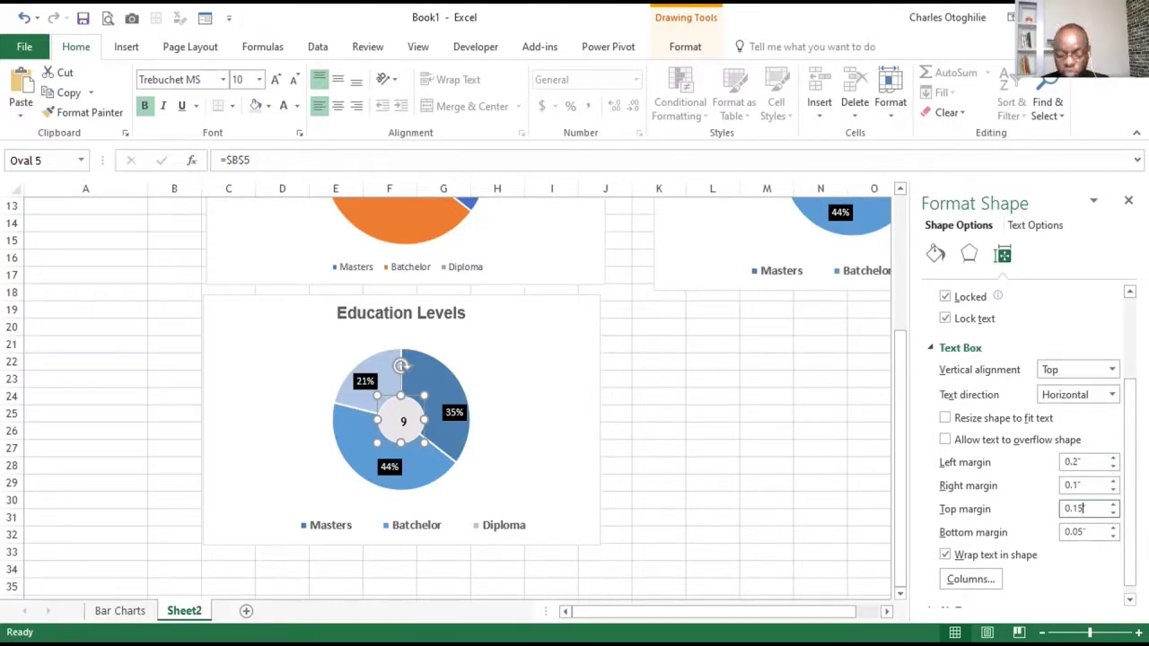
Set the centre circle's left text margin to 0.15" and its right margin to 0", then deselect the shape.
left_click(1112, 465)
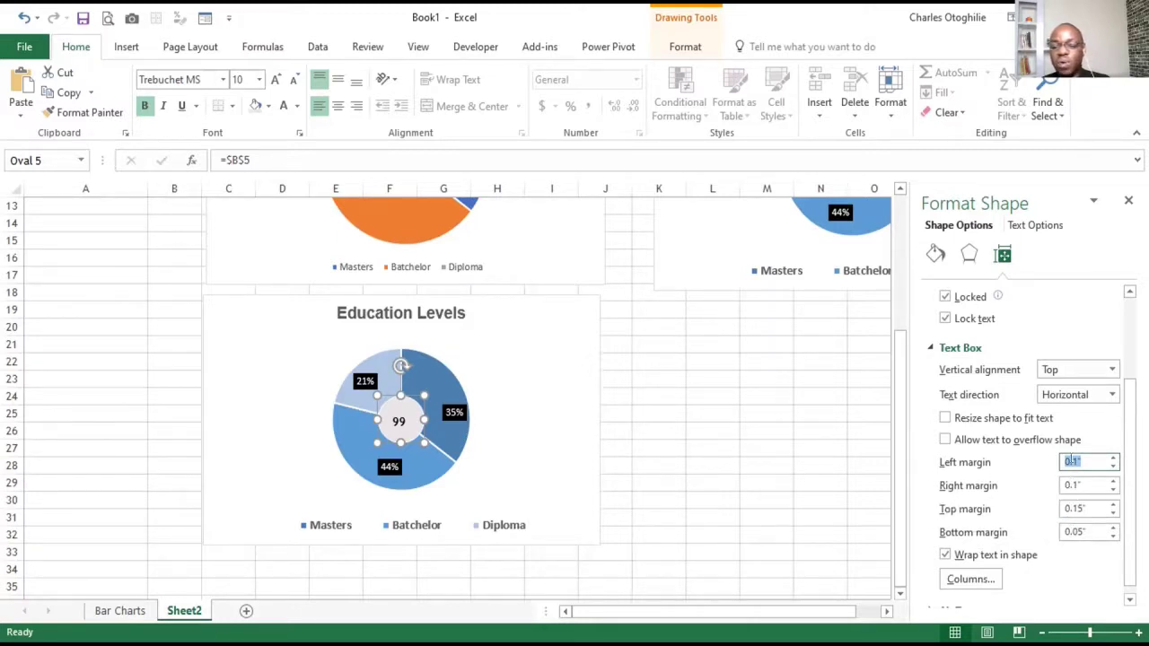
type("0.15")
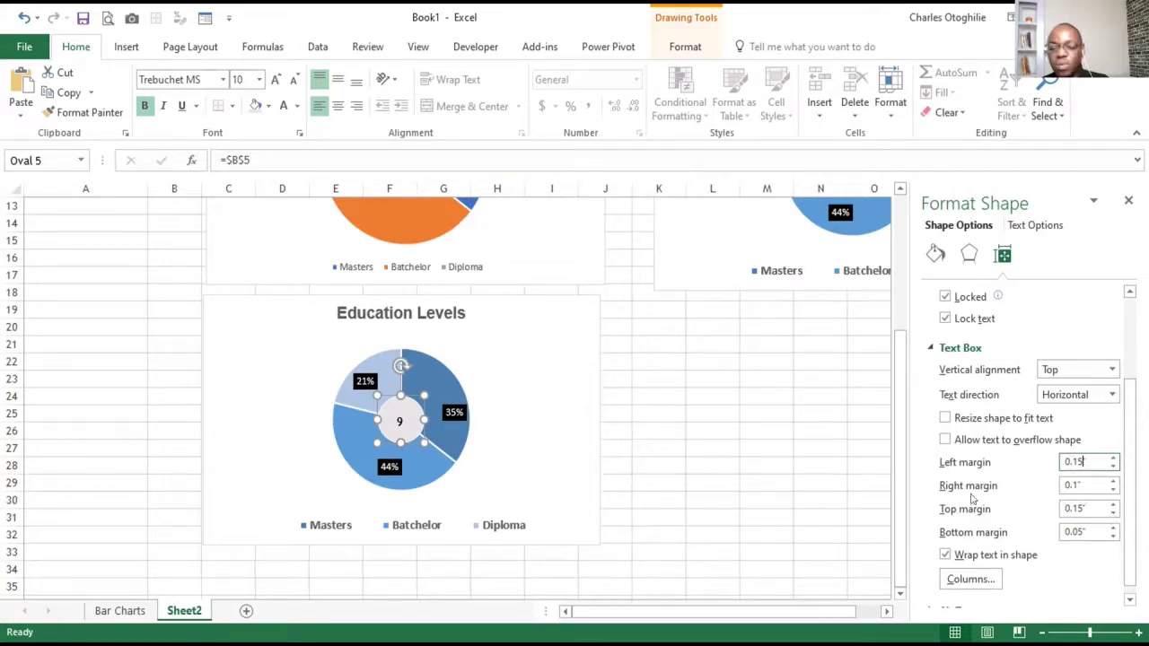
left_click(1111, 488)
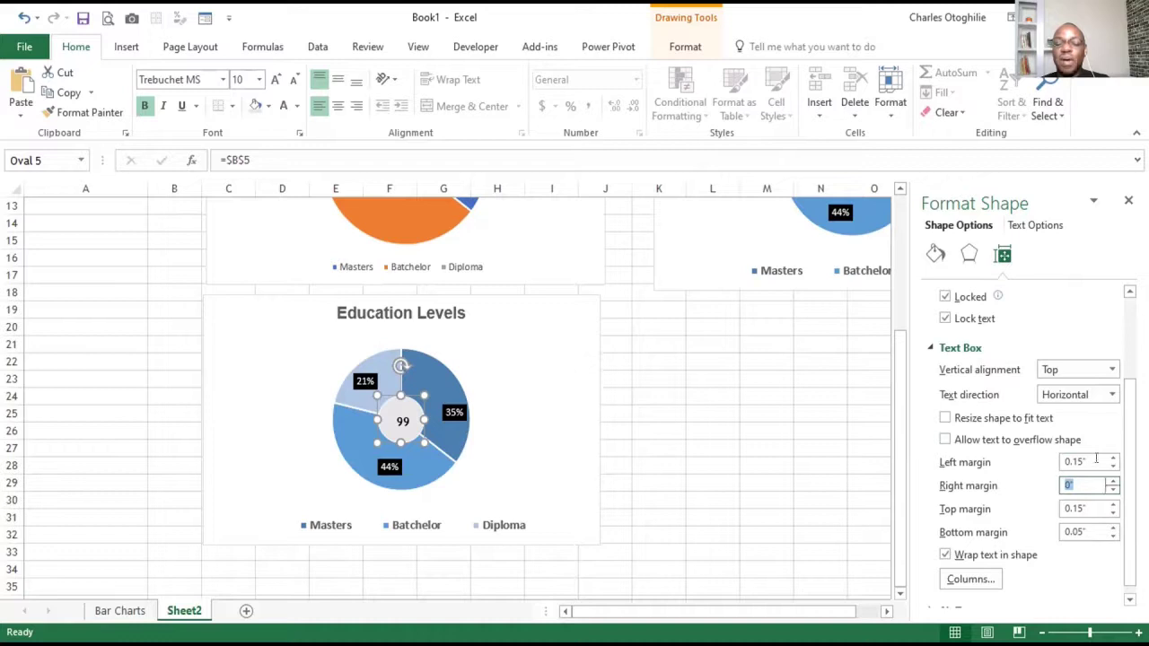
left_click(750, 445)
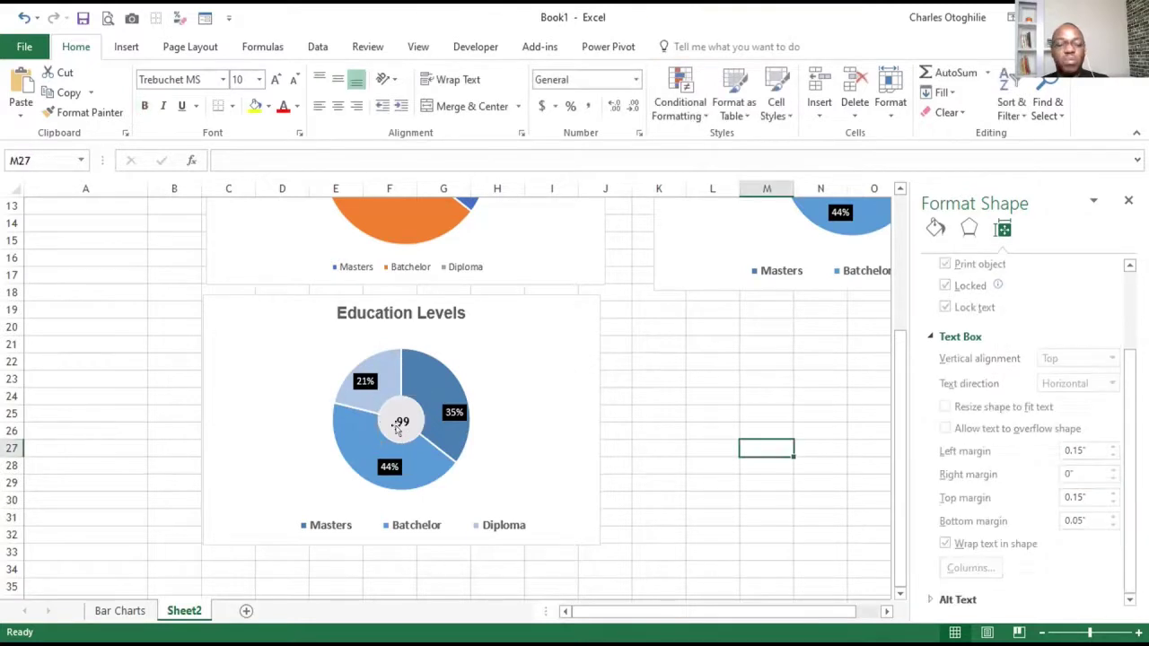
Look over the three pie charts and check how the total sits in the centre circle of the lower one.
left_click(745, 394)
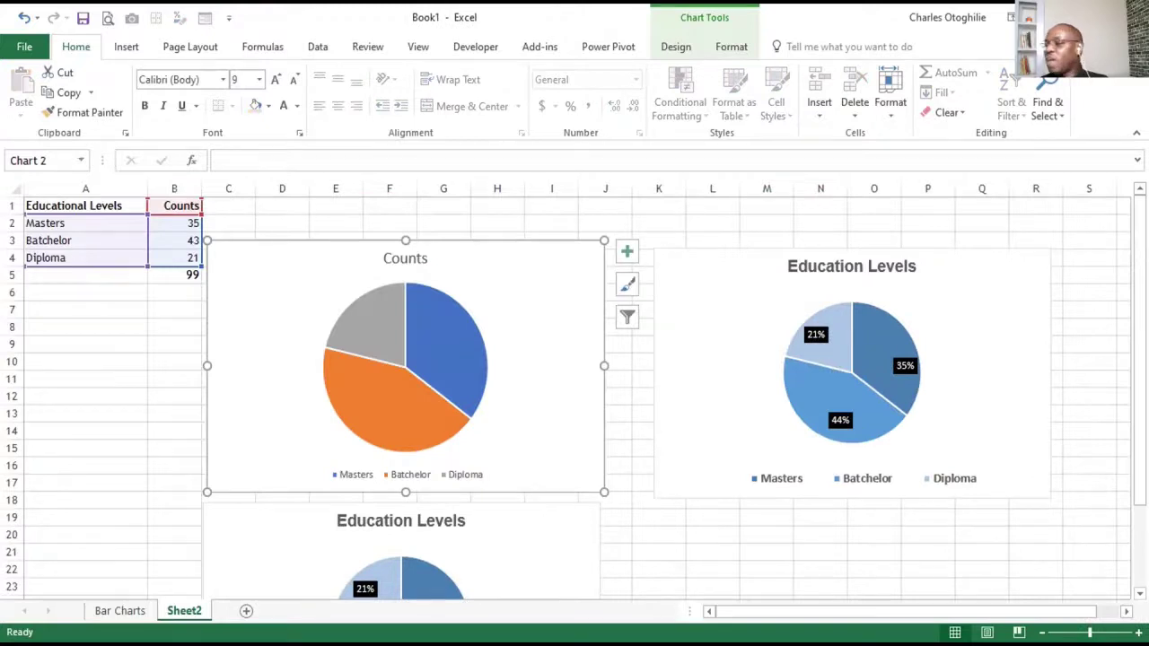
left_click(643, 381)
scroll(429, 464, "down", 3)
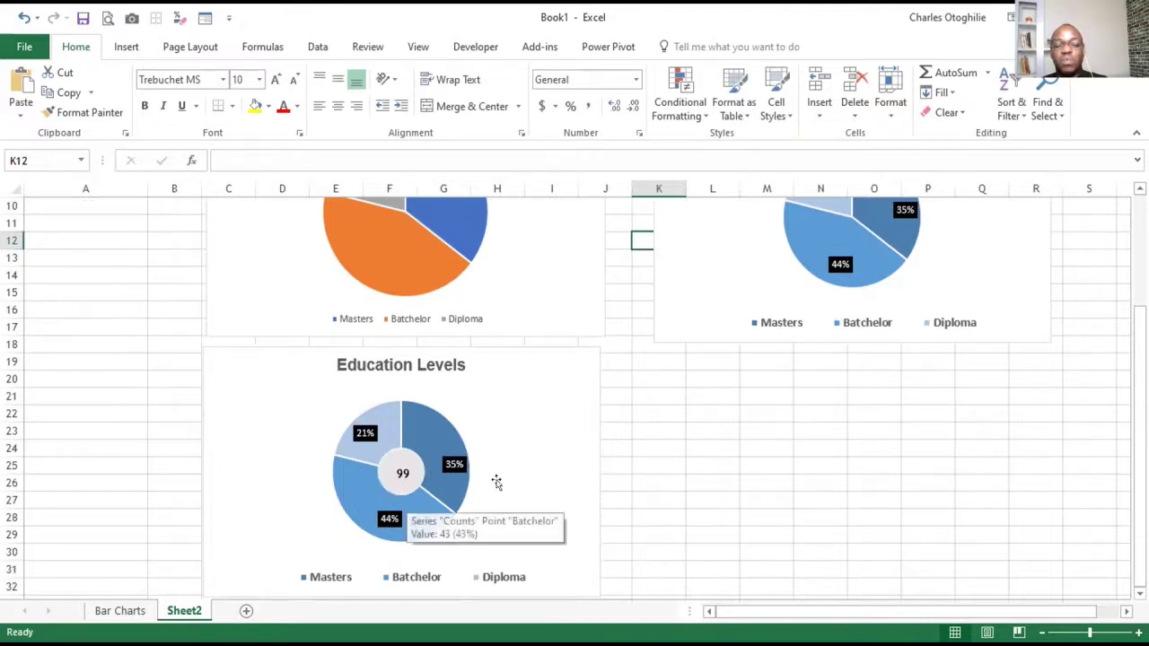
left_click(708, 333)
left_click(688, 529)
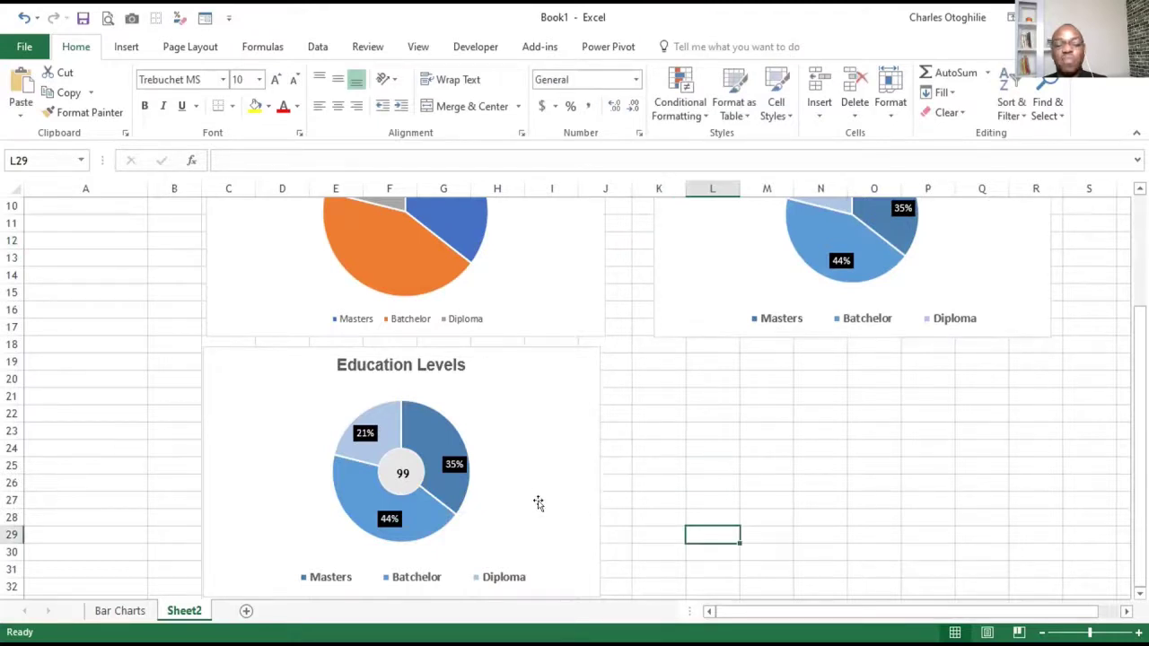
scroll(599, 484, "down", 1)
scroll(597, 496, "up", 2)
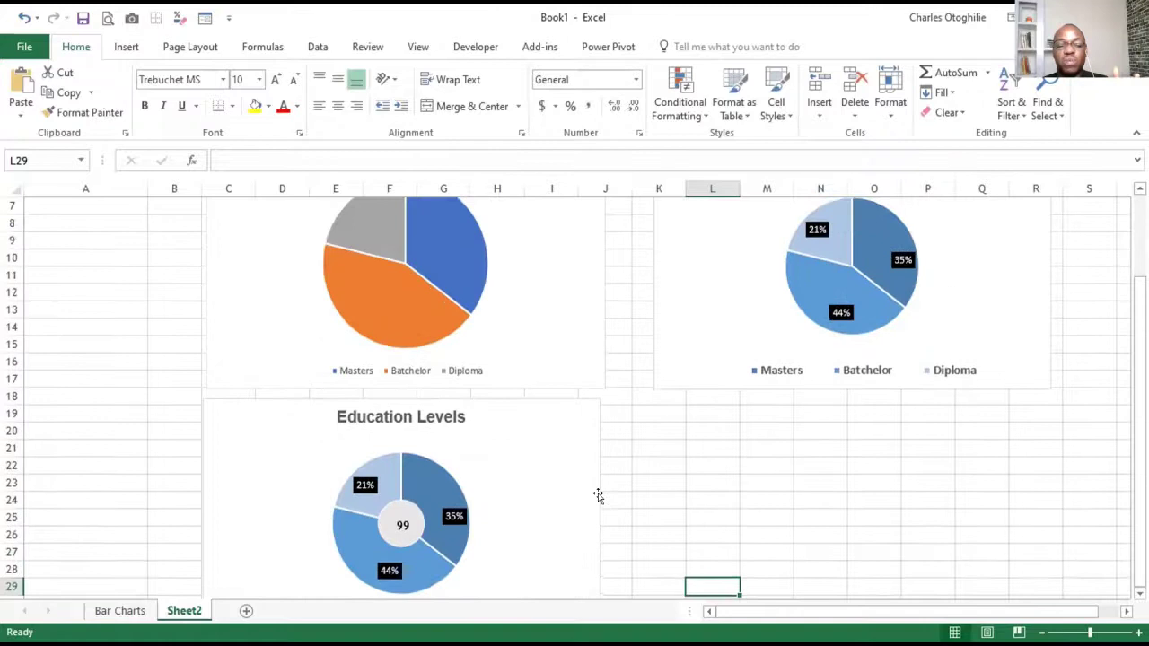
scroll(598, 495, "down", 1)
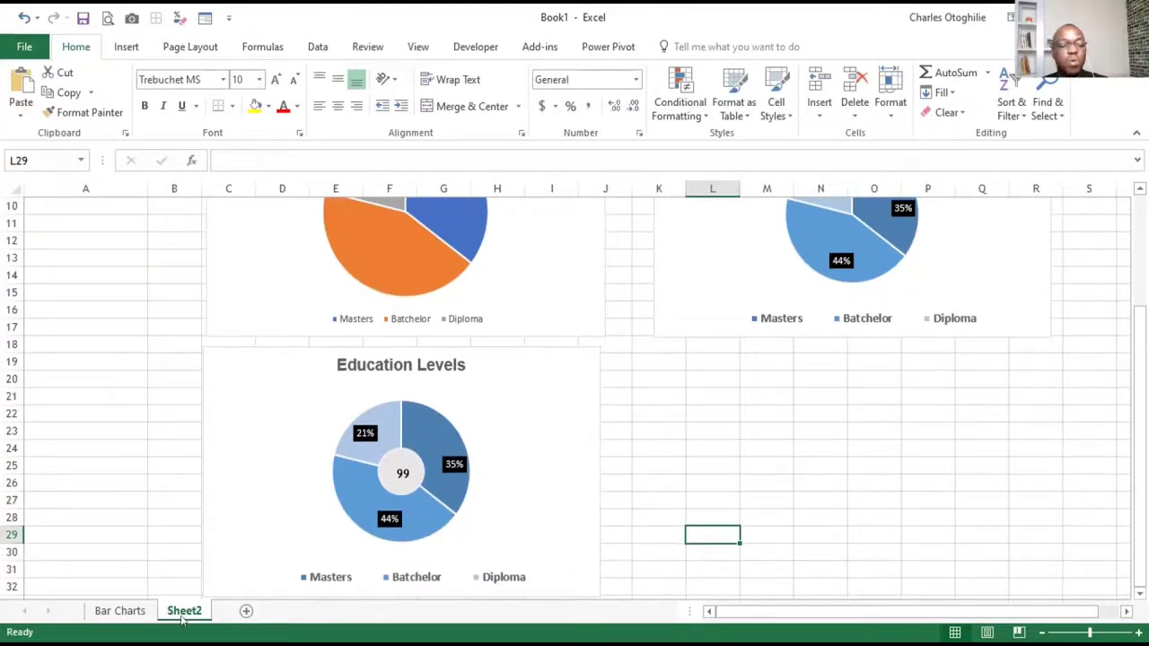
Rename the Sheet2 worksheet as "Pie Chart".
right_click(184, 611)
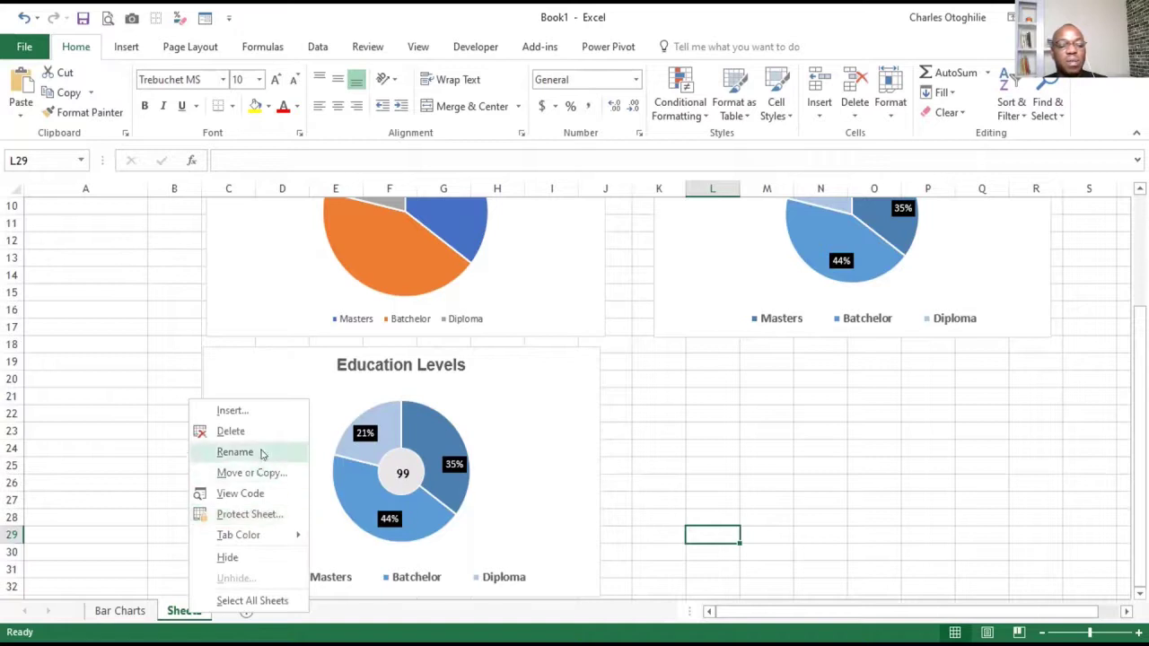
left_click(258, 451)
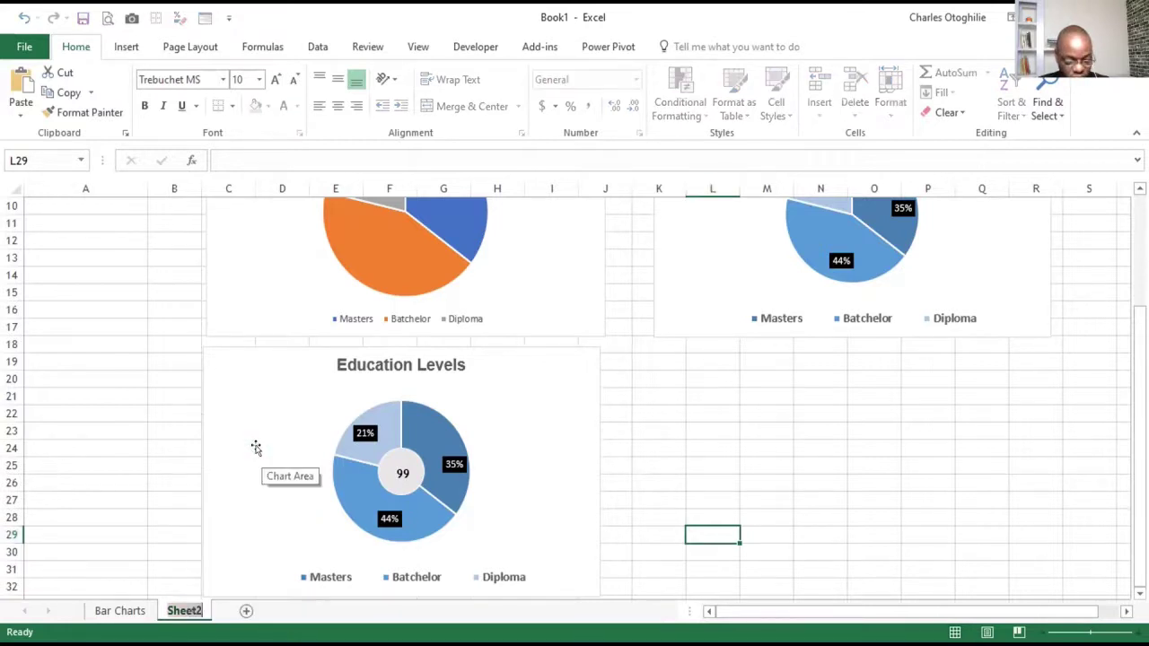
type("P")
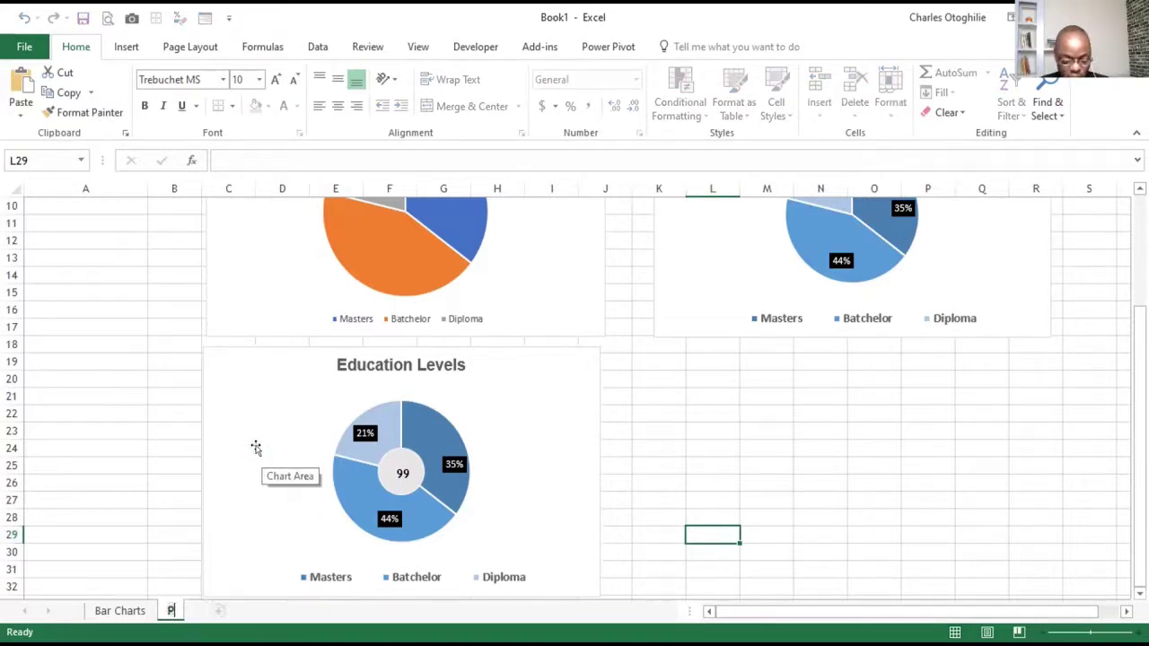
type("ie Chart")
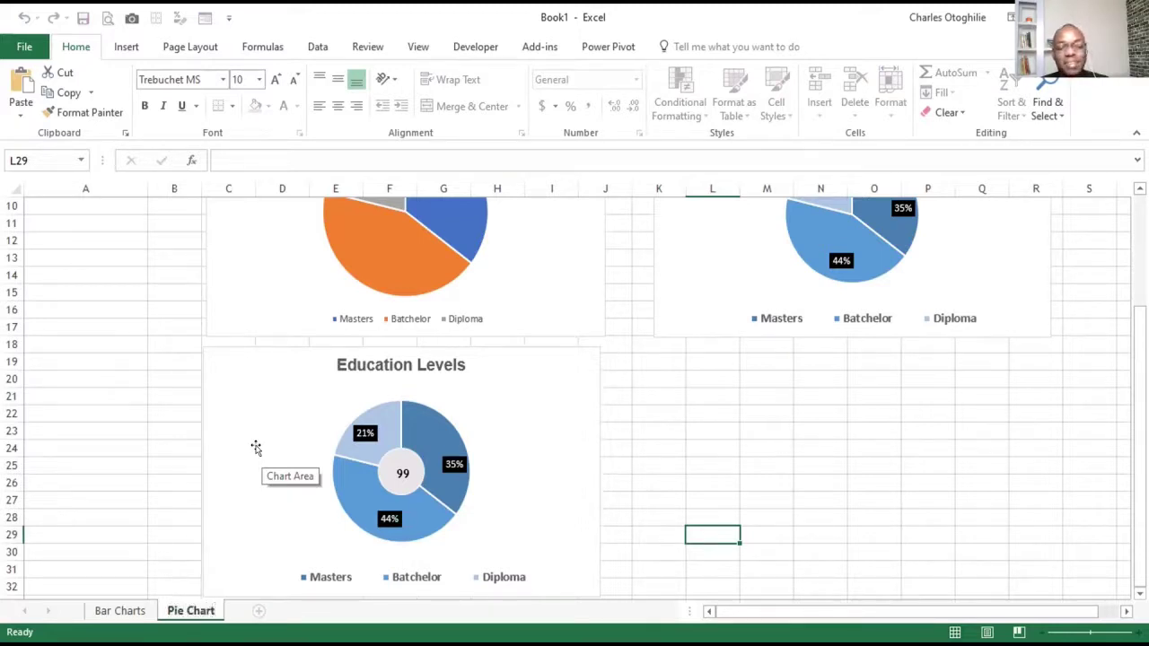
left_click(685, 414)
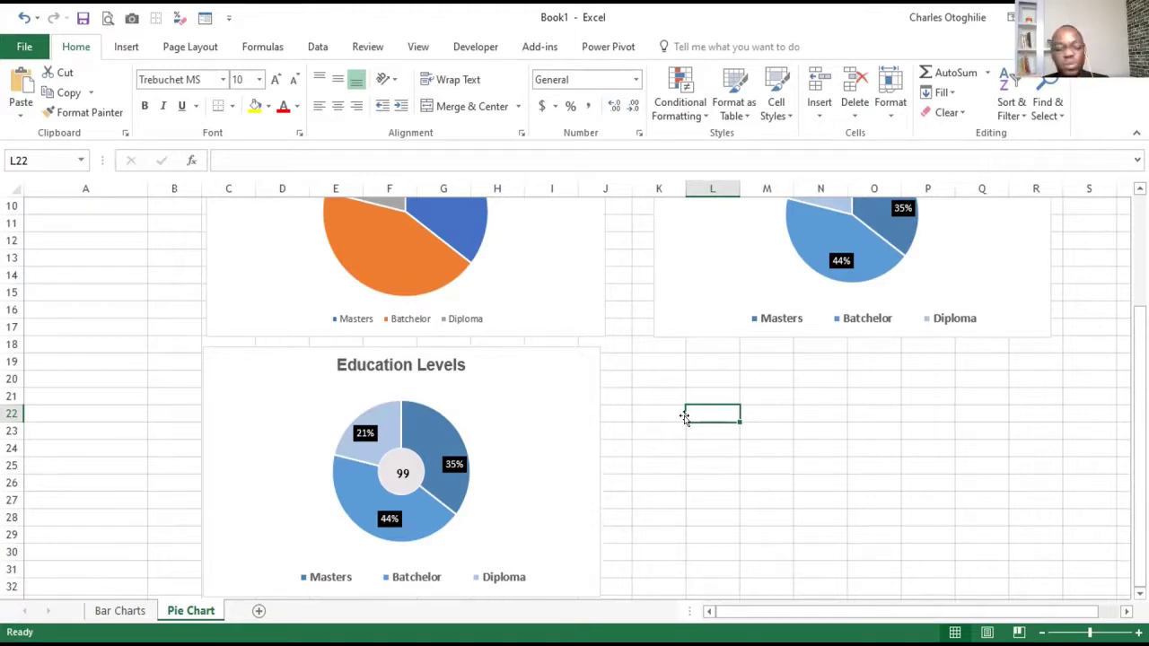
Add a new worksheet after Pie Chart and name it "Map".
left_click(257, 611)
right_click(251, 612)
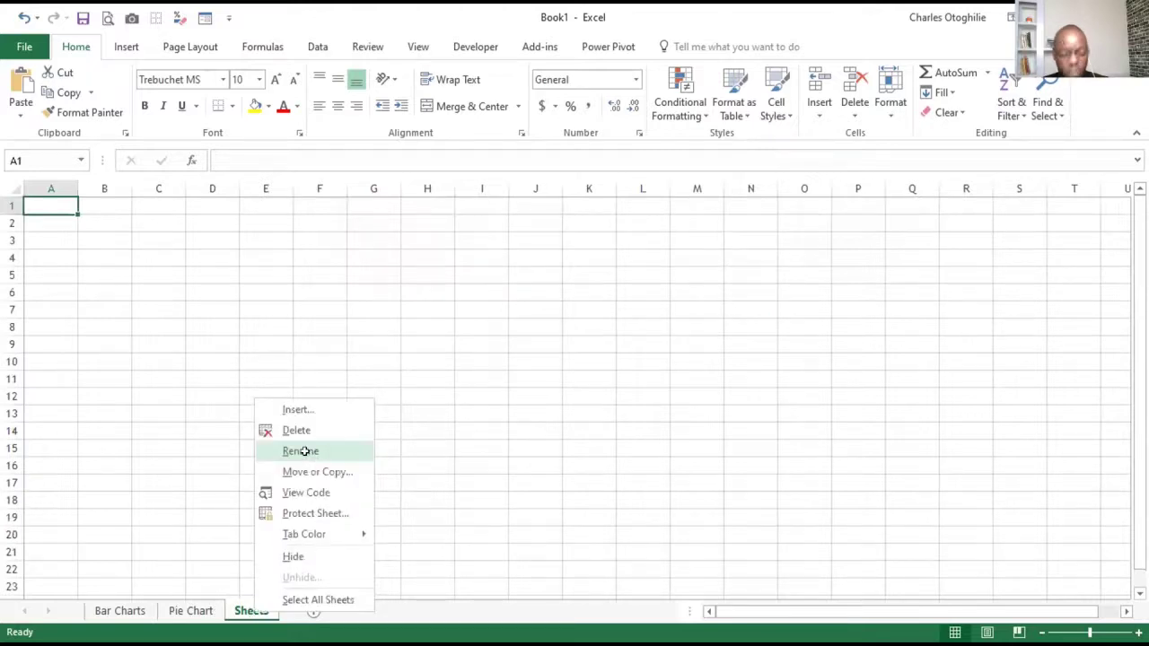
left_click(301, 453)
type("Map")
key("Return")
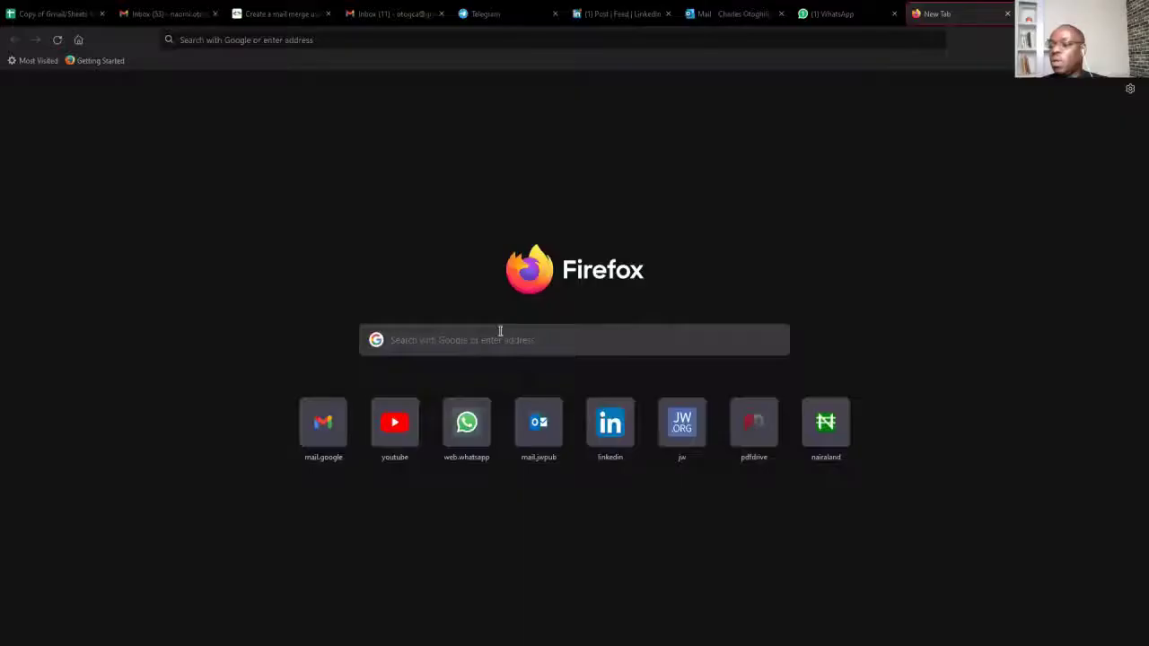
Search the web for "Nigeria Map geopolitical zones".
left_click(493, 340)
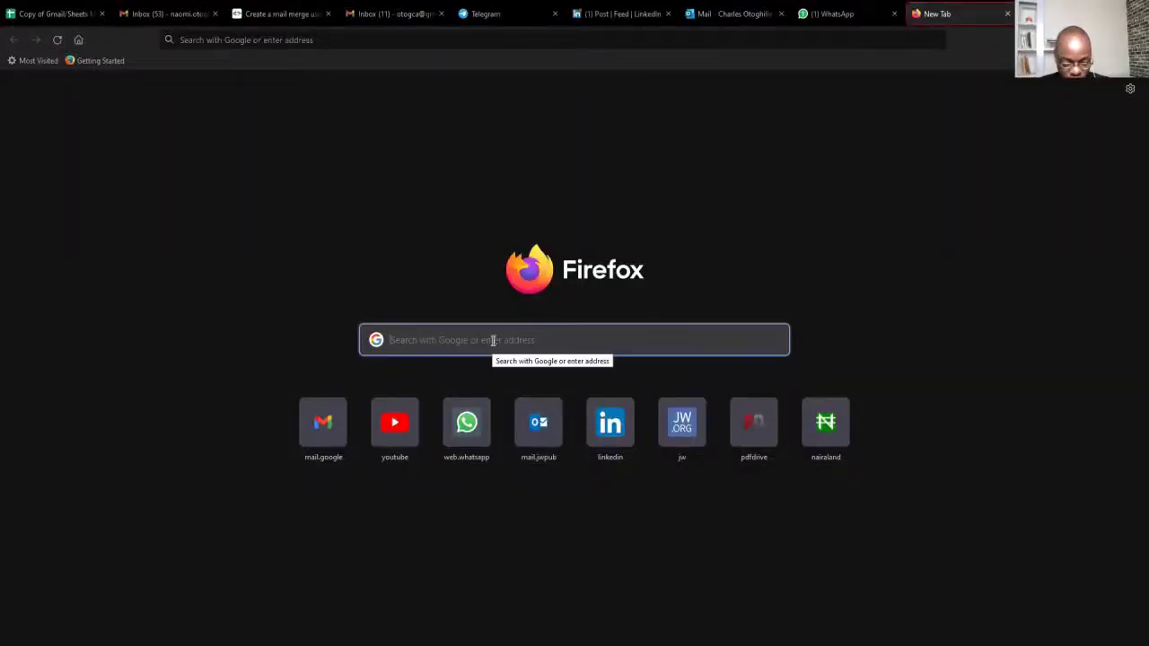
type("Nigeria")
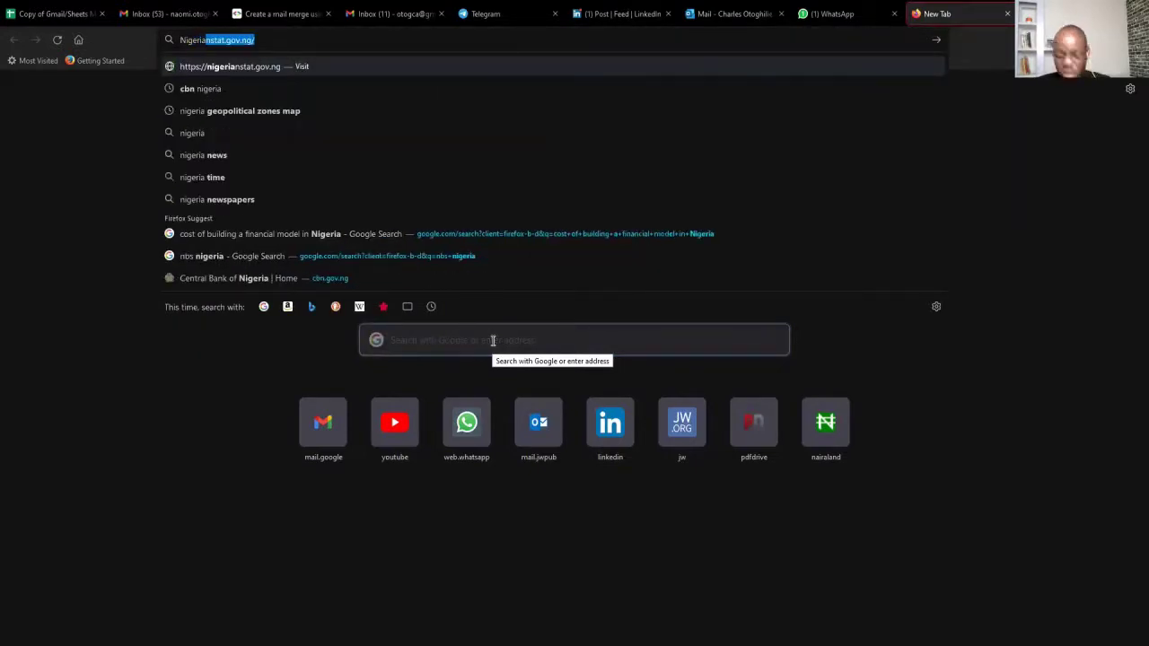
type(" Map ")
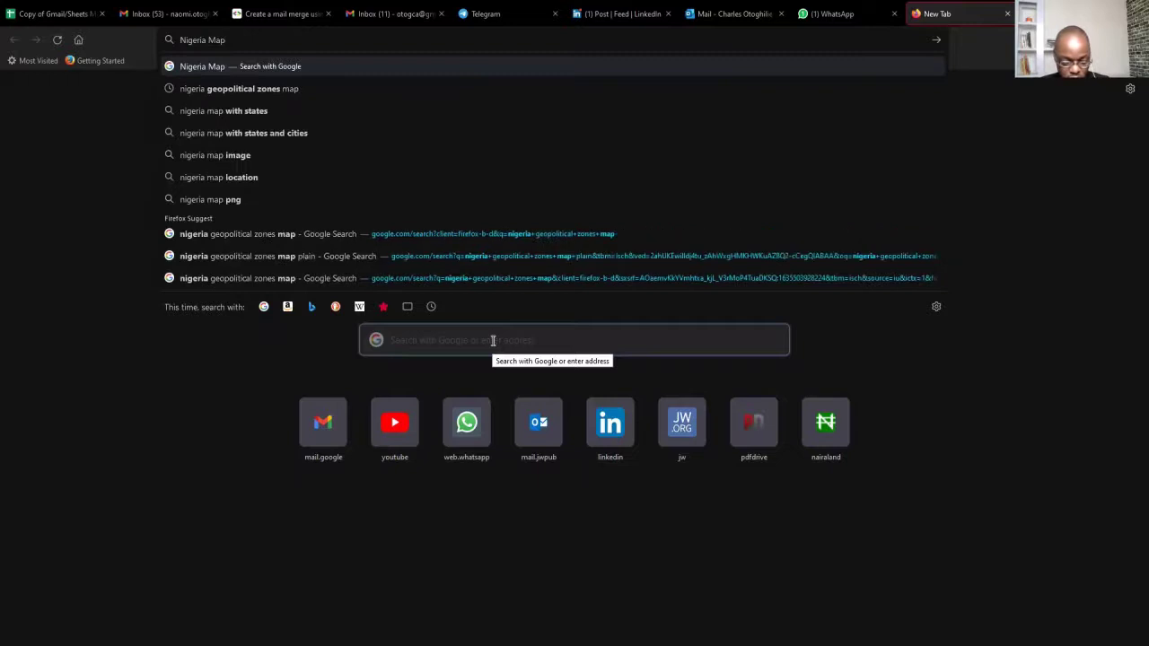
type("g")
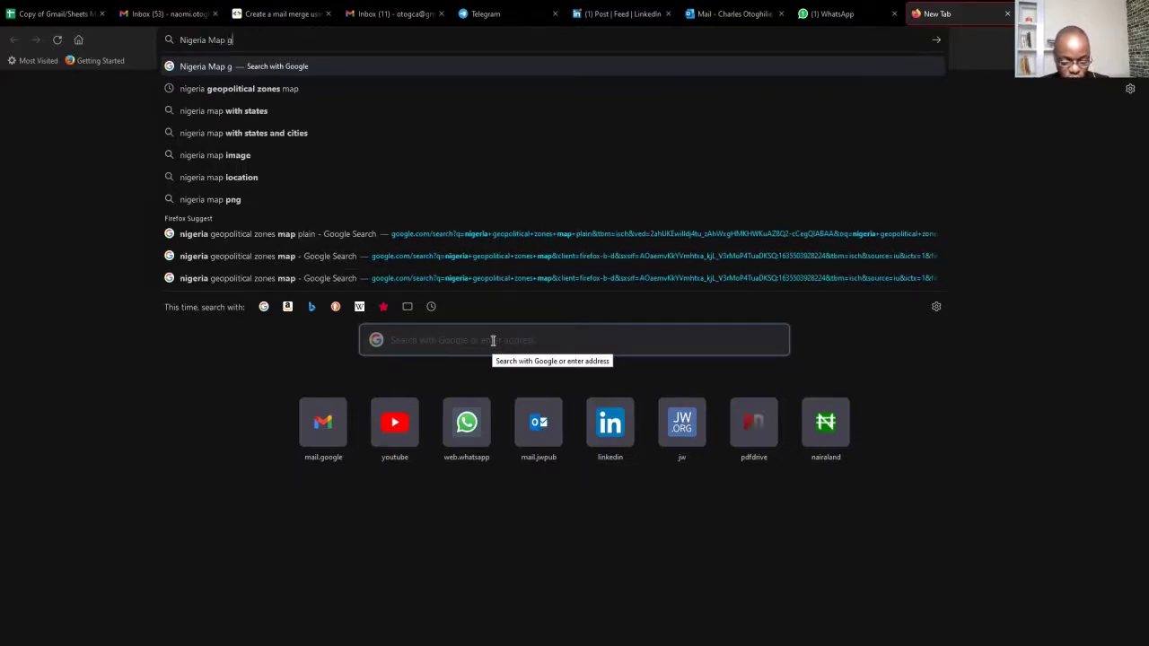
type("eopolitical")
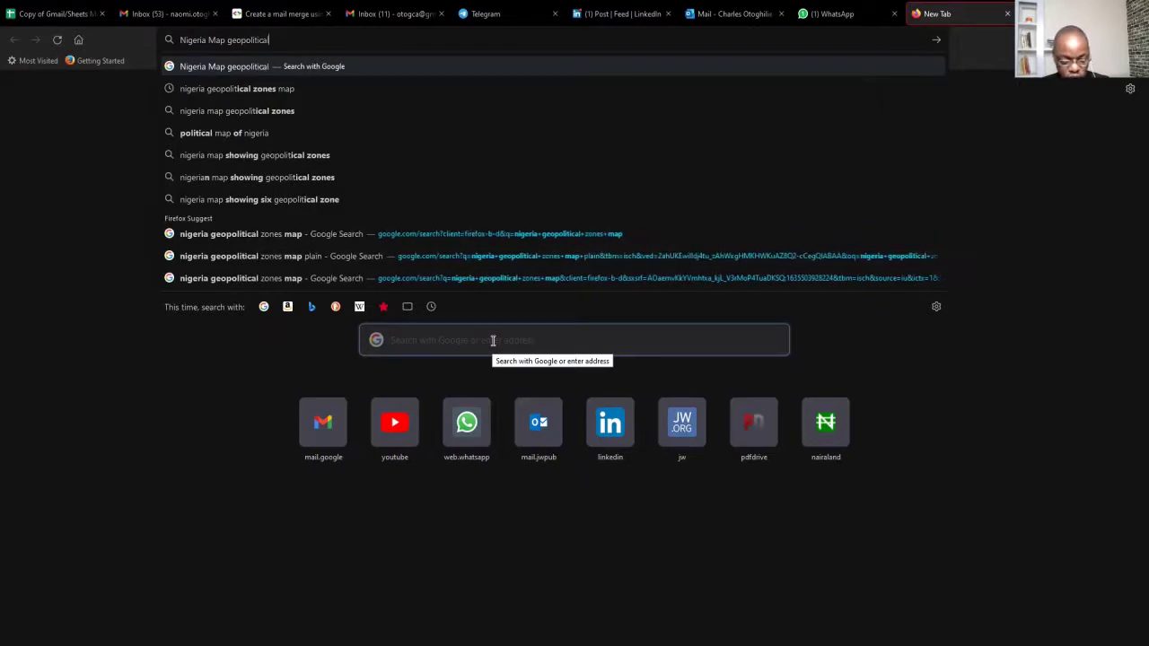
type(" zones")
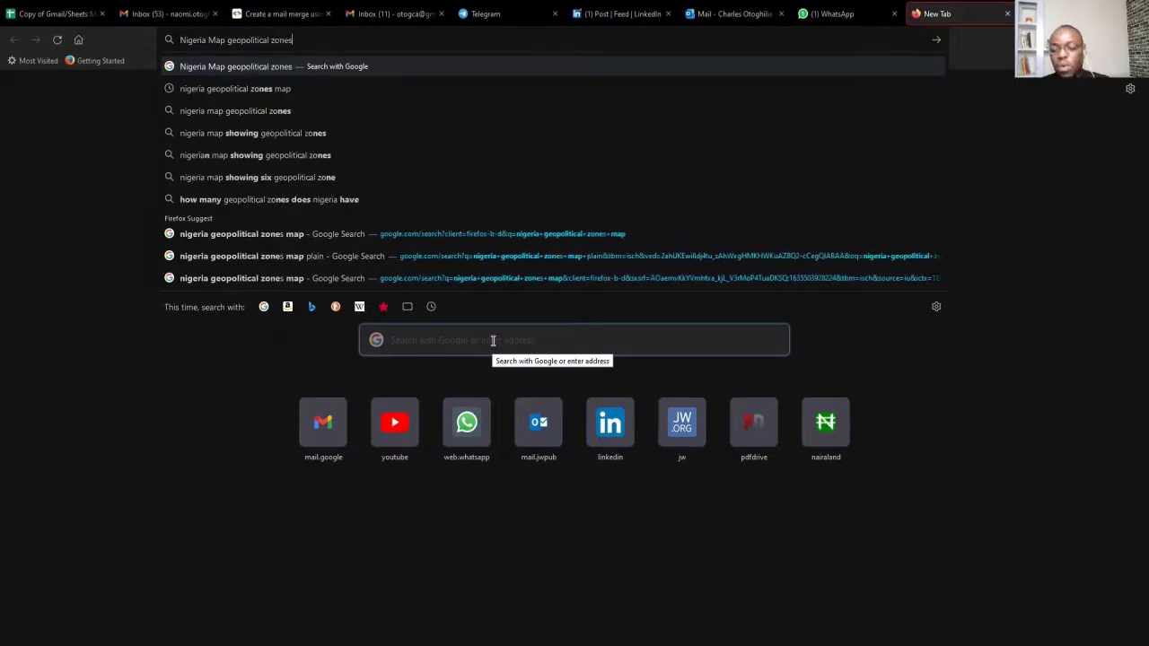
key("Return")
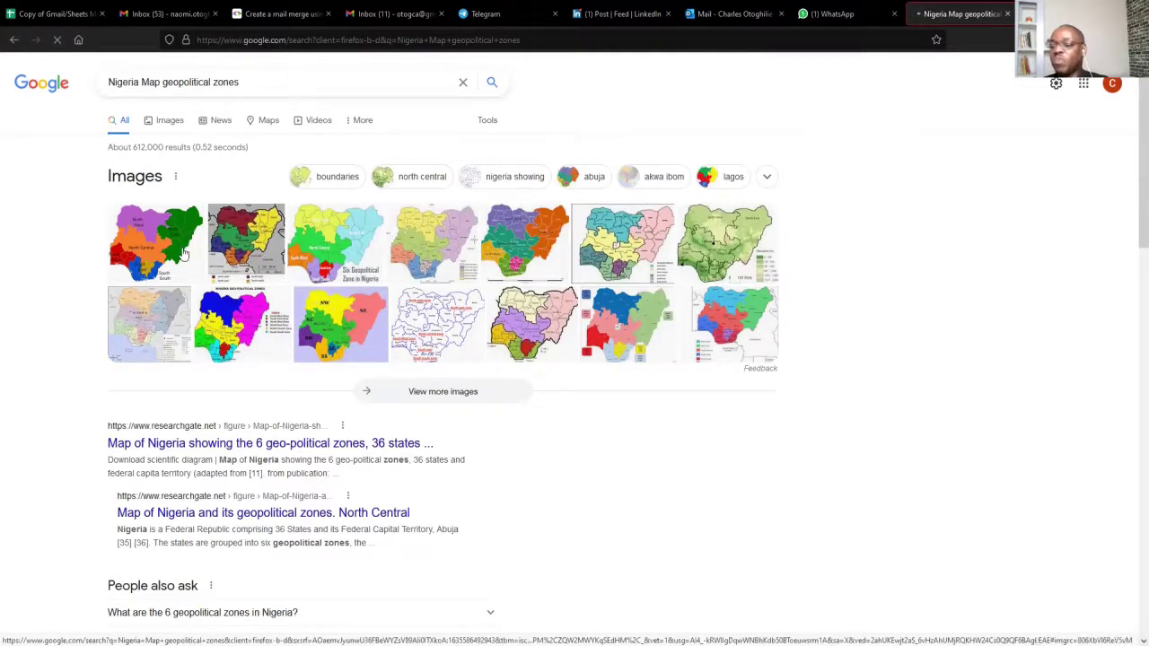
Copy the Wikipedia image of Nigeria's geopolitical zones and paste it as a bitmap at B3 of the Map worksheet in Excel.
left_click(184, 247)
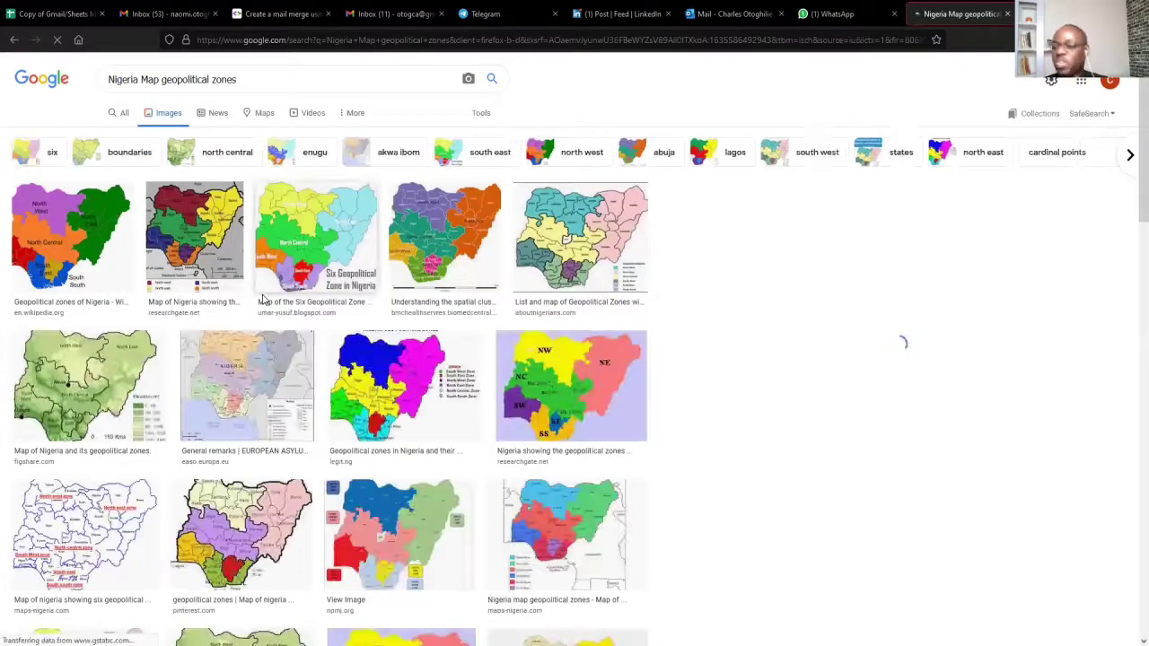
left_click(72, 235)
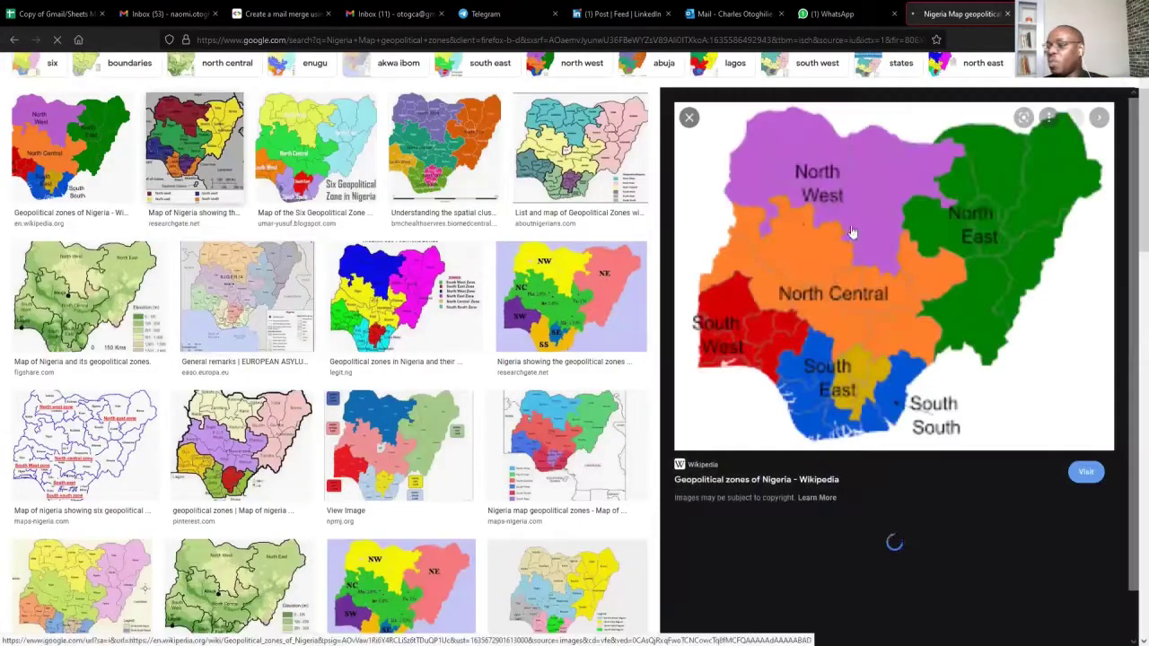
right_click(844, 210)
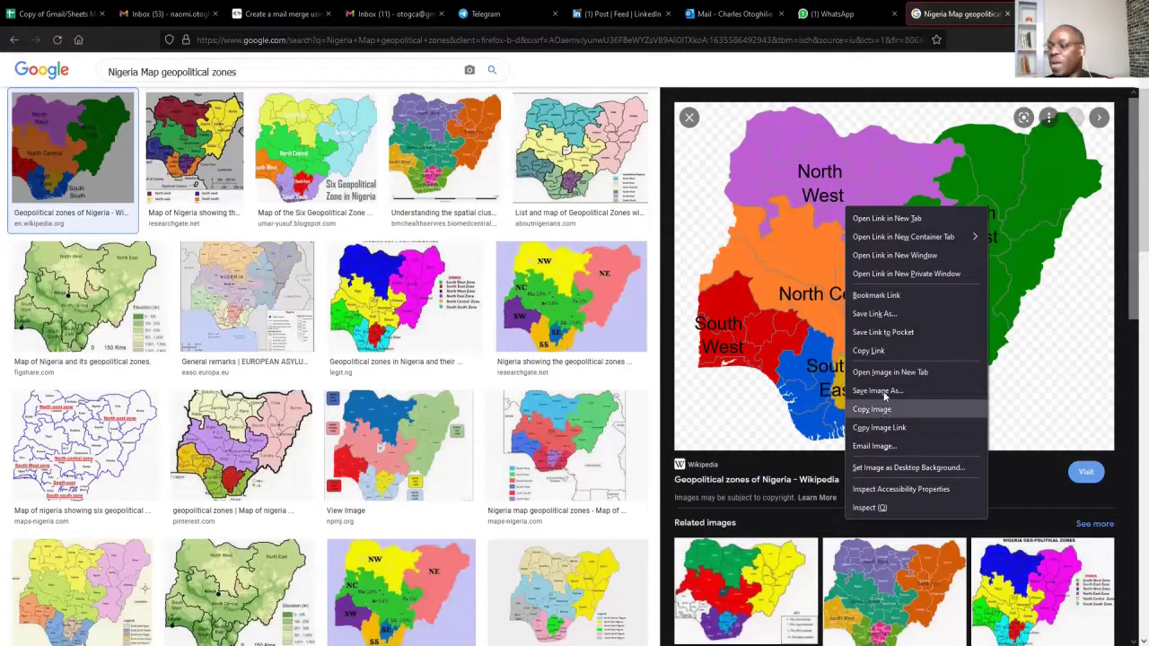
right_click(793, 257)
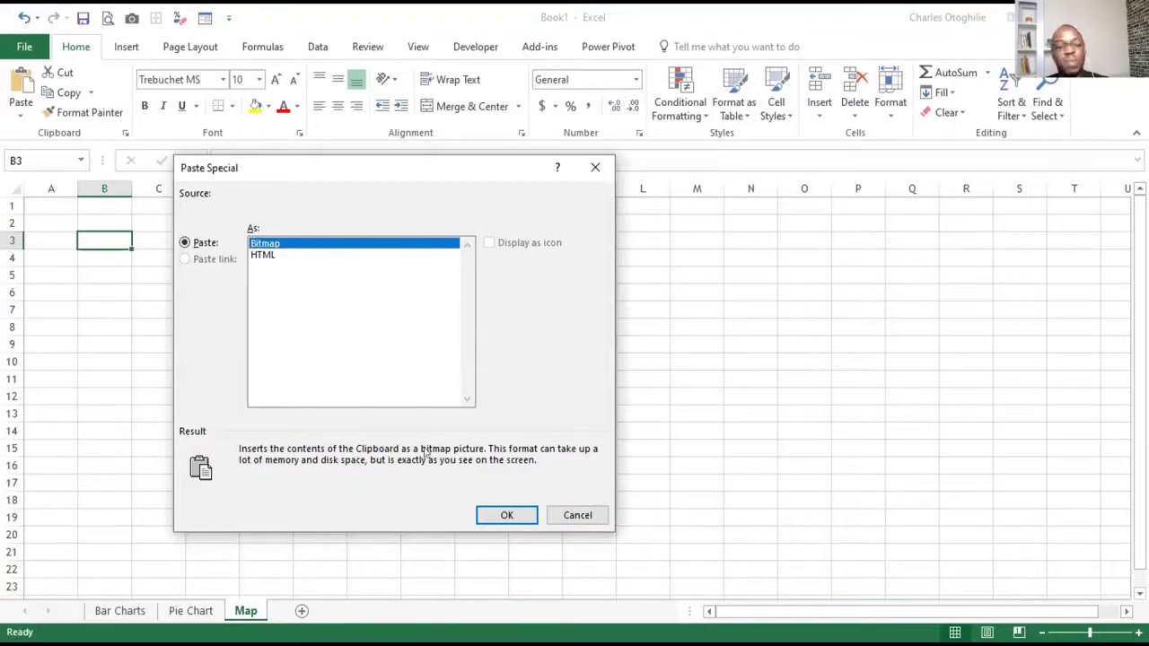
left_click(508, 516)
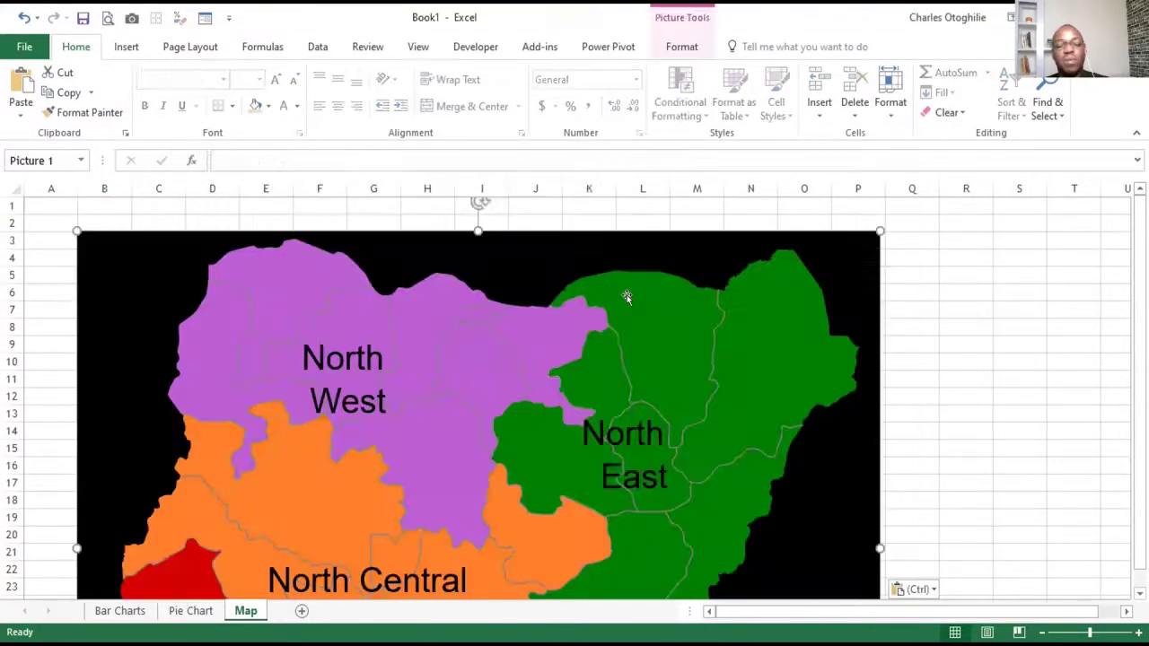
Shrink the pasted map picture in proportion and position it so it spans about B2 to G15.
scroll(705, 308, "down", 6)
scroll(816, 440, "up", 4)
scroll(777, 428, "down", 4)
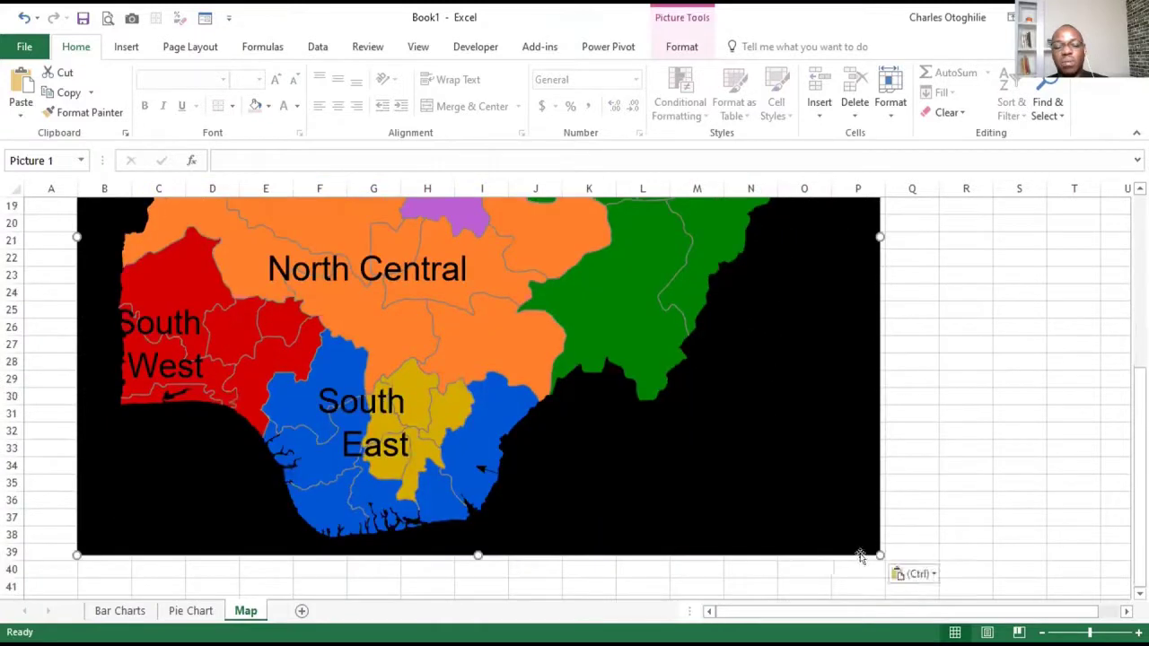
left_click_drag(873, 548, 466, 226)
left_click(395, 399)
scroll(676, 397, "up", 2)
scroll(677, 397, "up", 4)
mouse_move(281, 491)
left_mouse_down()
mouse_move(230, 465)
mouse_move(281, 473)
left_mouse_up()
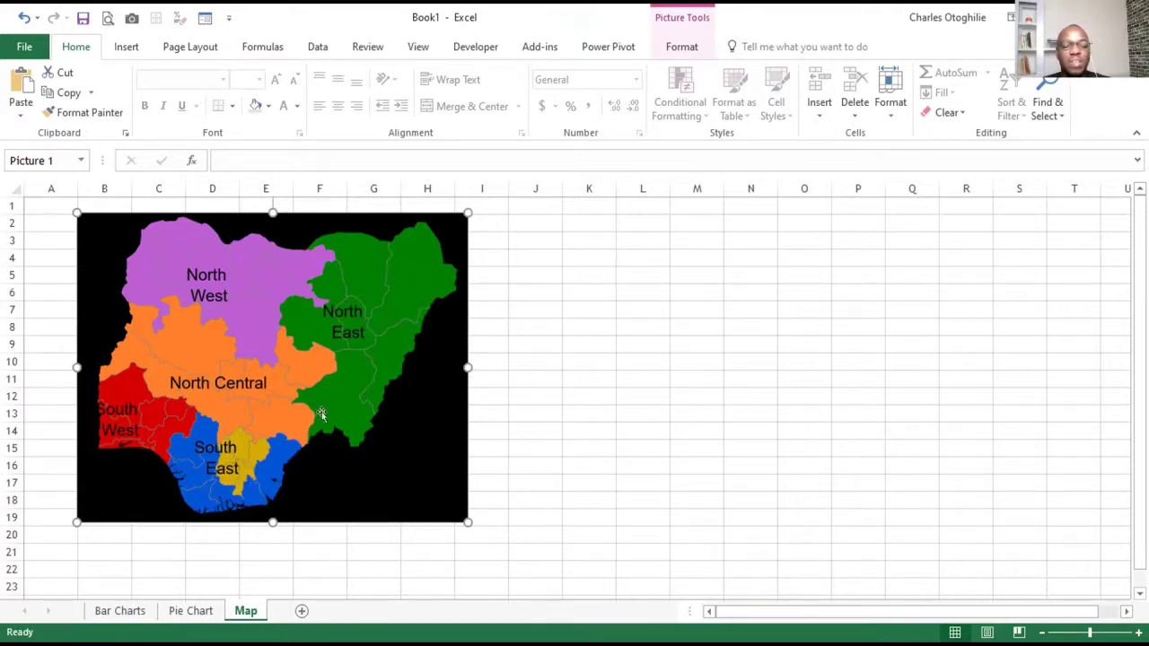
left_click_drag(457, 518, 395, 464)
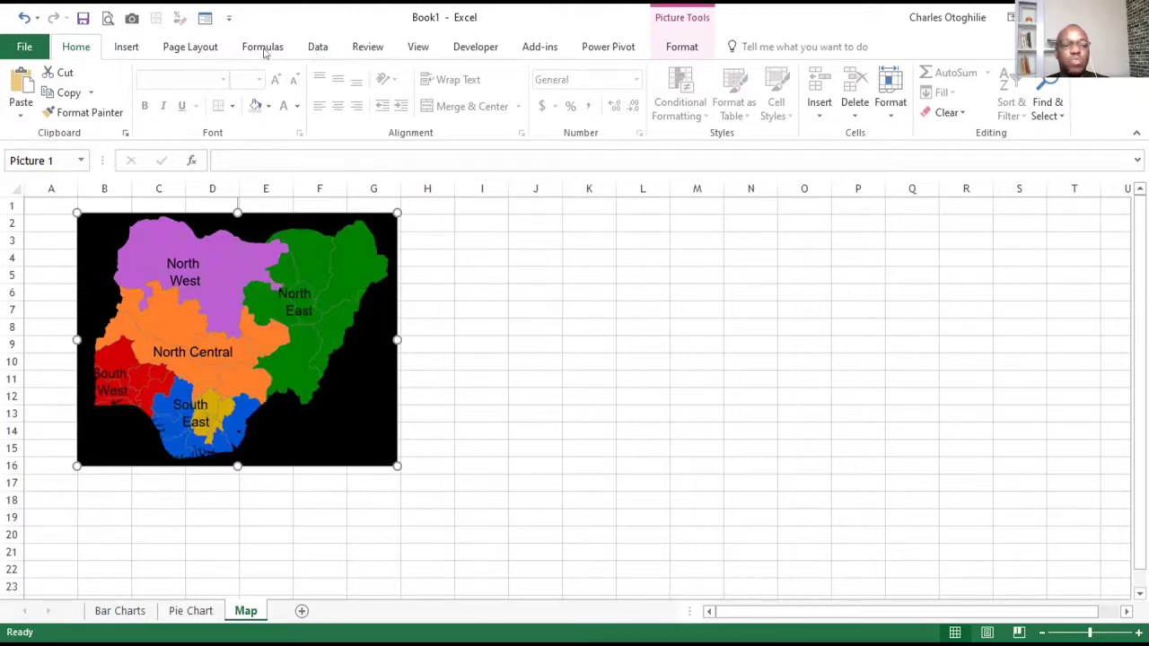
Trace Nigeria's outer border over the picture with the Curve tool, about 3.68" wide by 2.94" high, and move the closed shape off the picture.
left_click(128, 48)
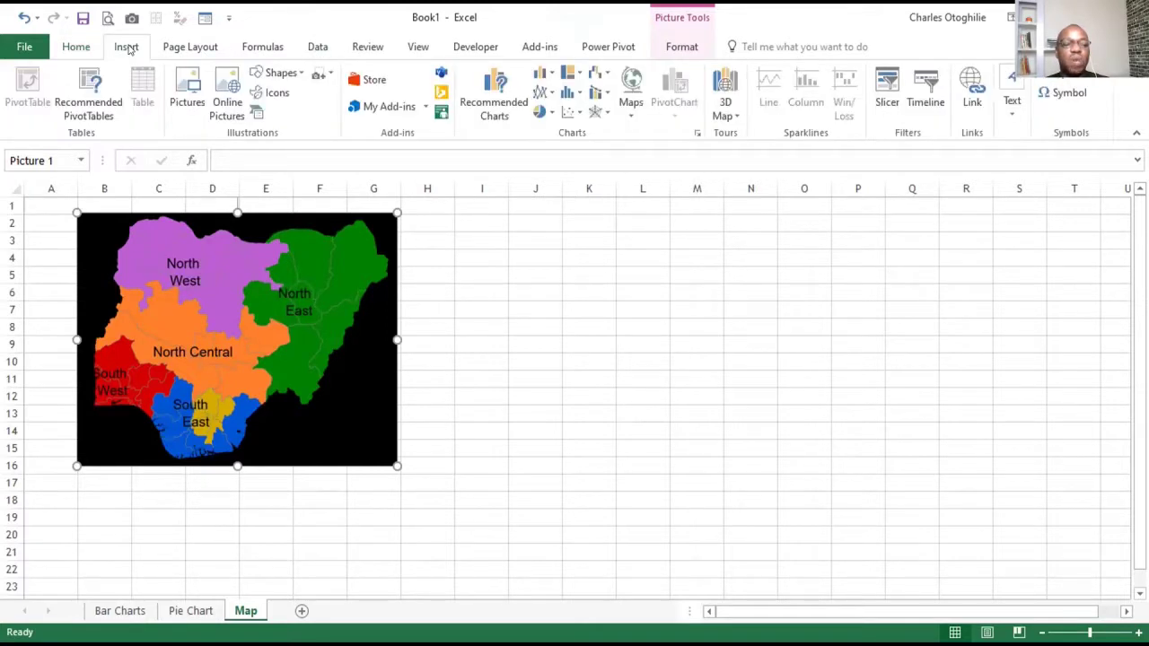
left_click(298, 72)
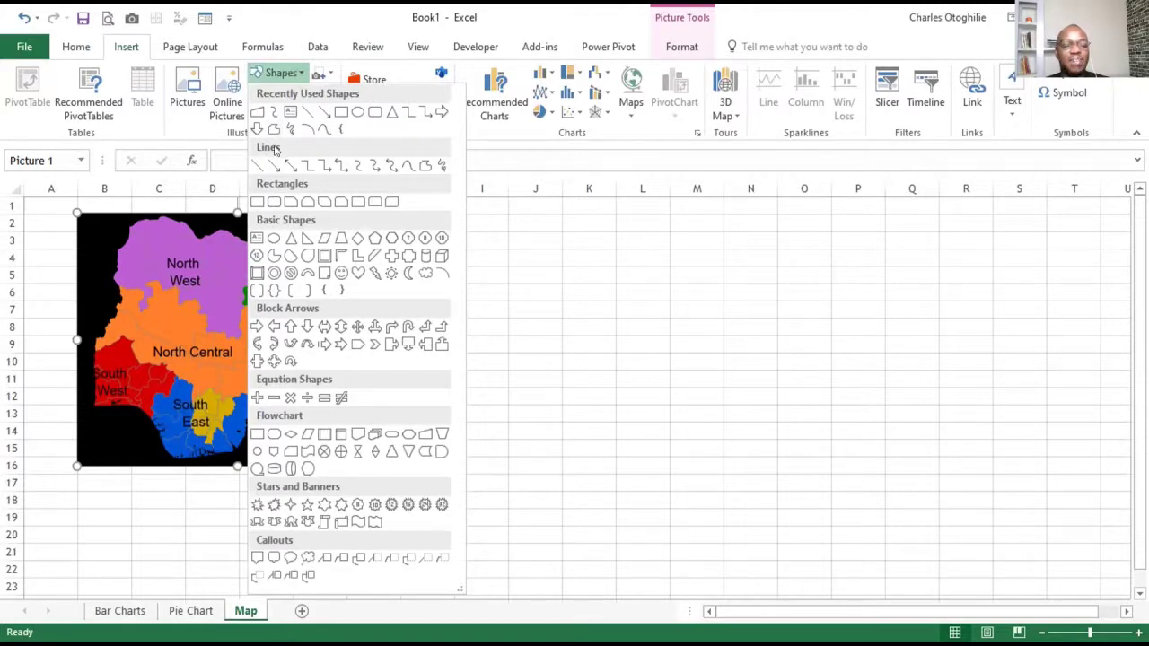
left_click(407, 164)
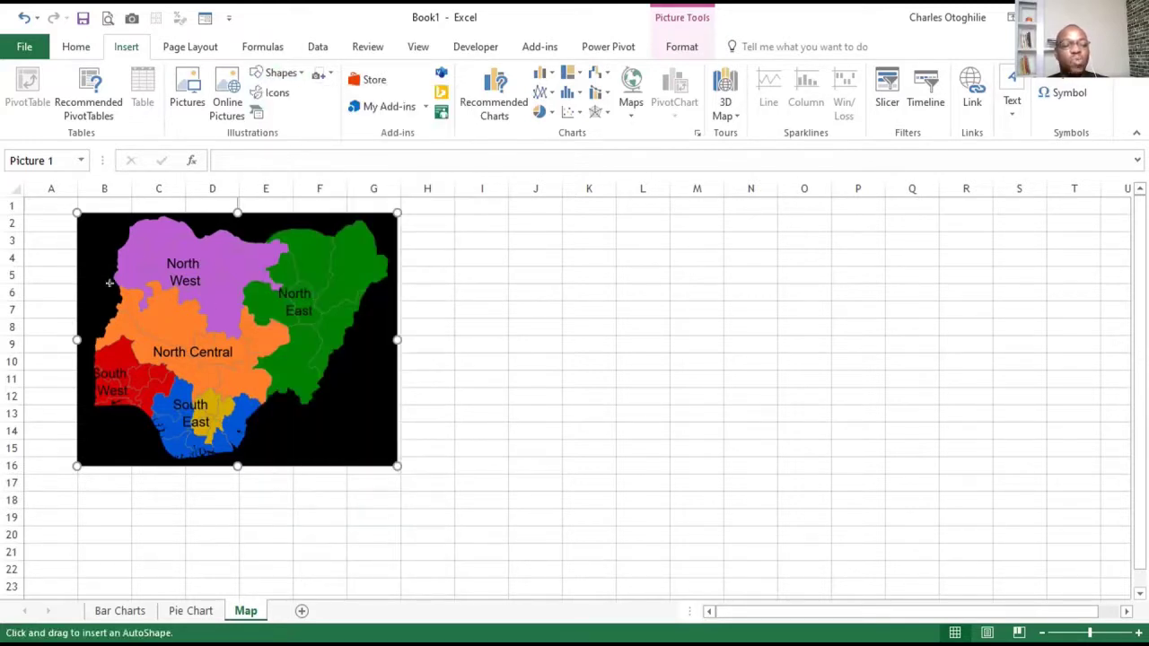
left_click(108, 270)
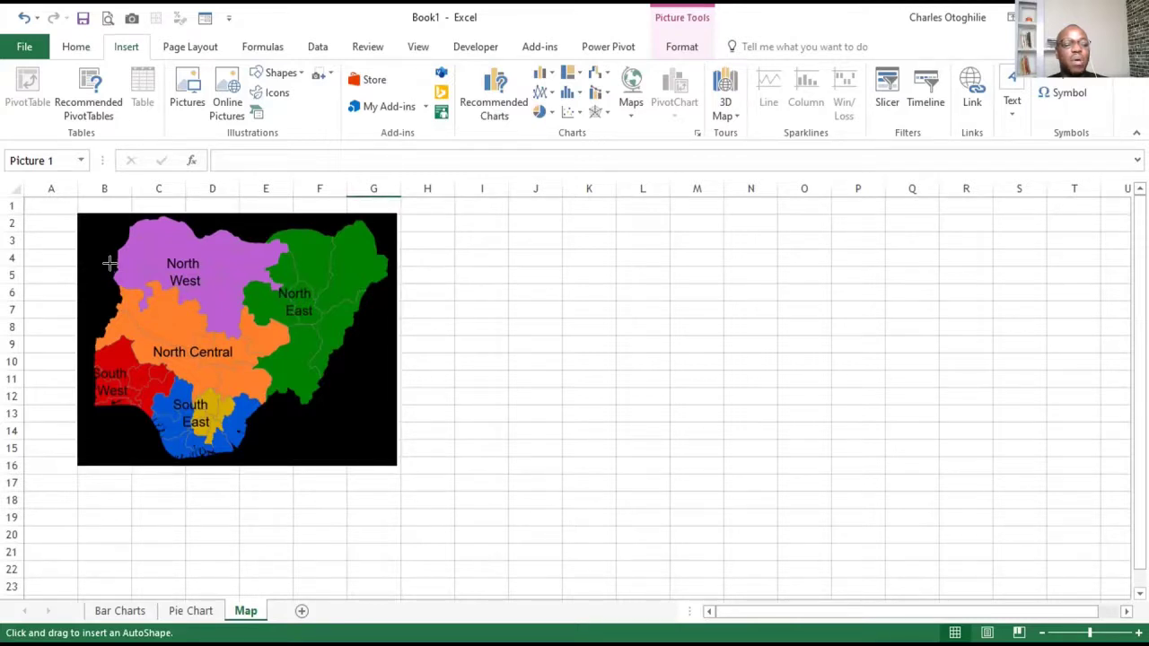
key("ctrl+z")
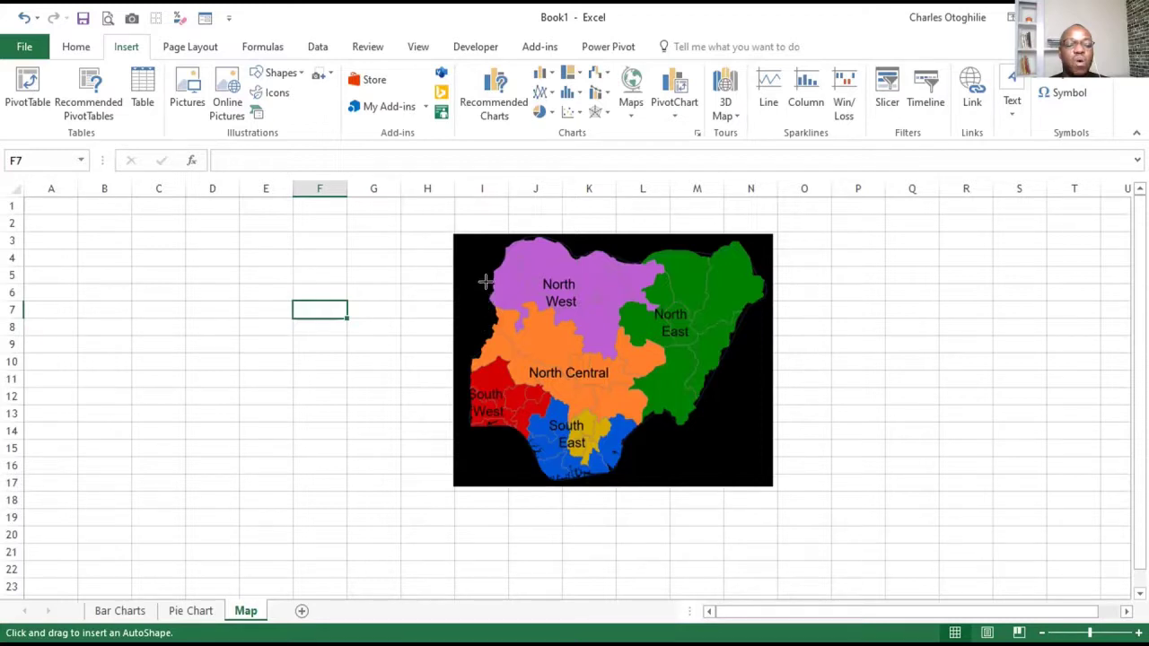
left_click(495, 263)
left_click_drag(601, 344, 155, 361)
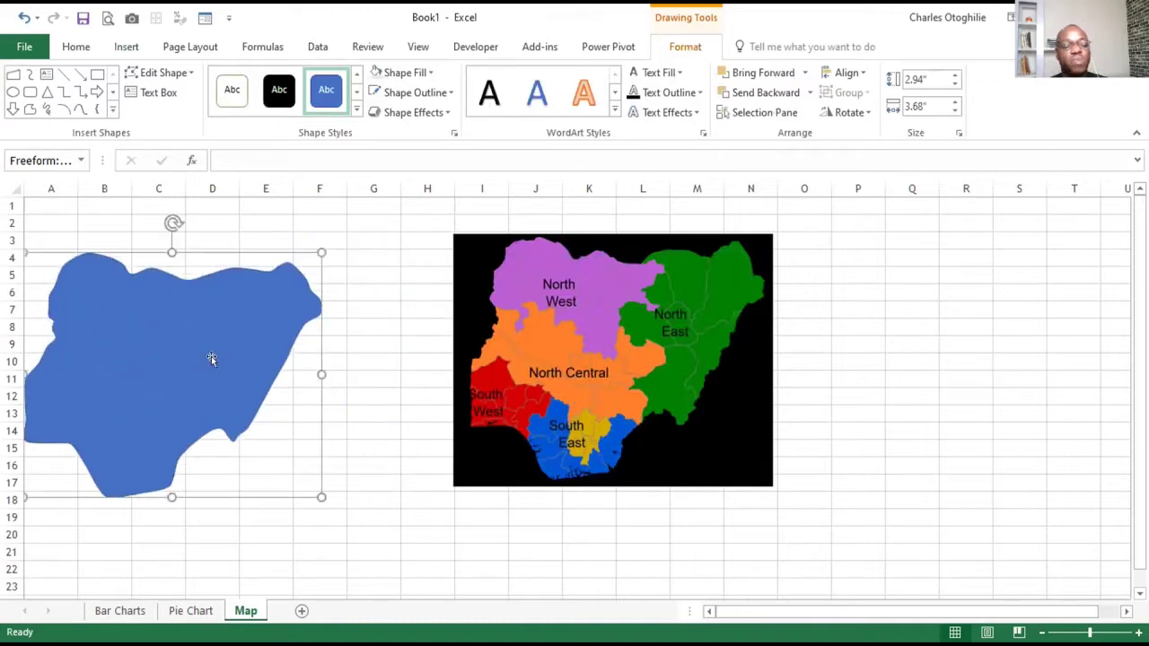
Reposition the traced outline over columns C to H near row 1 and move the reference picture to columns M to S.
left_click_drag(288, 355, 349, 351)
left_click_drag(708, 396, 954, 404)
mouse_move(226, 275)
left_mouse_down()
mouse_move(255, 291)
mouse_move(225, 277)
left_mouse_up()
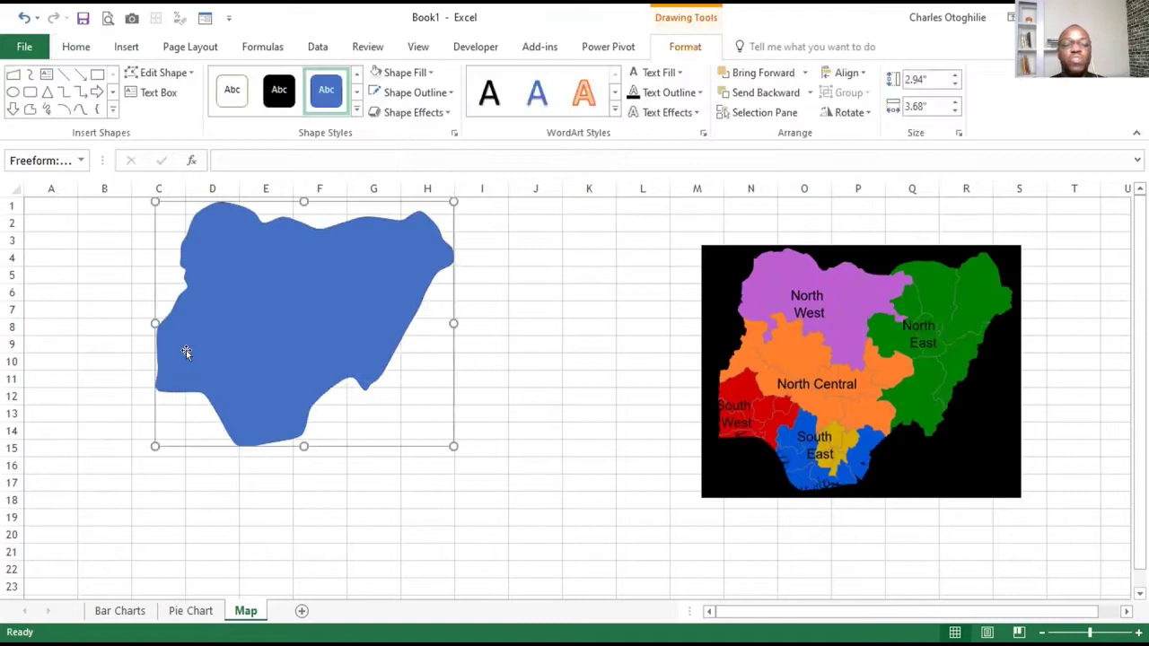
Fill the Nigeria outline with a darker shade of the blue theme colour and nudge the shape slightly down and right.
left_click(421, 73)
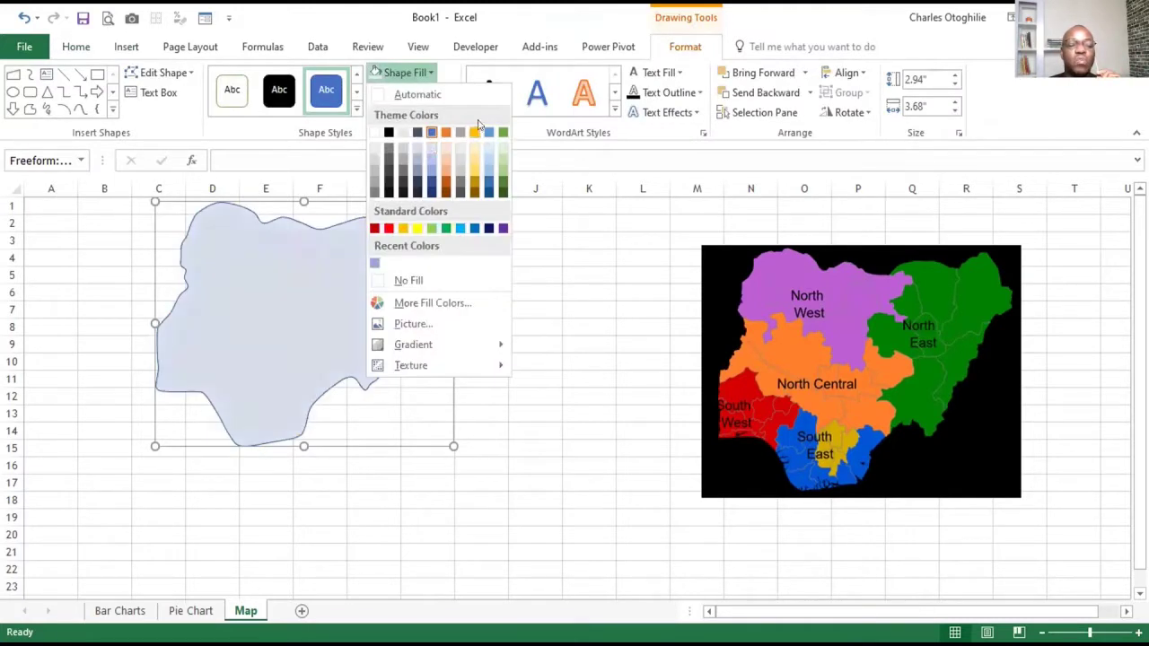
left_click(430, 181)
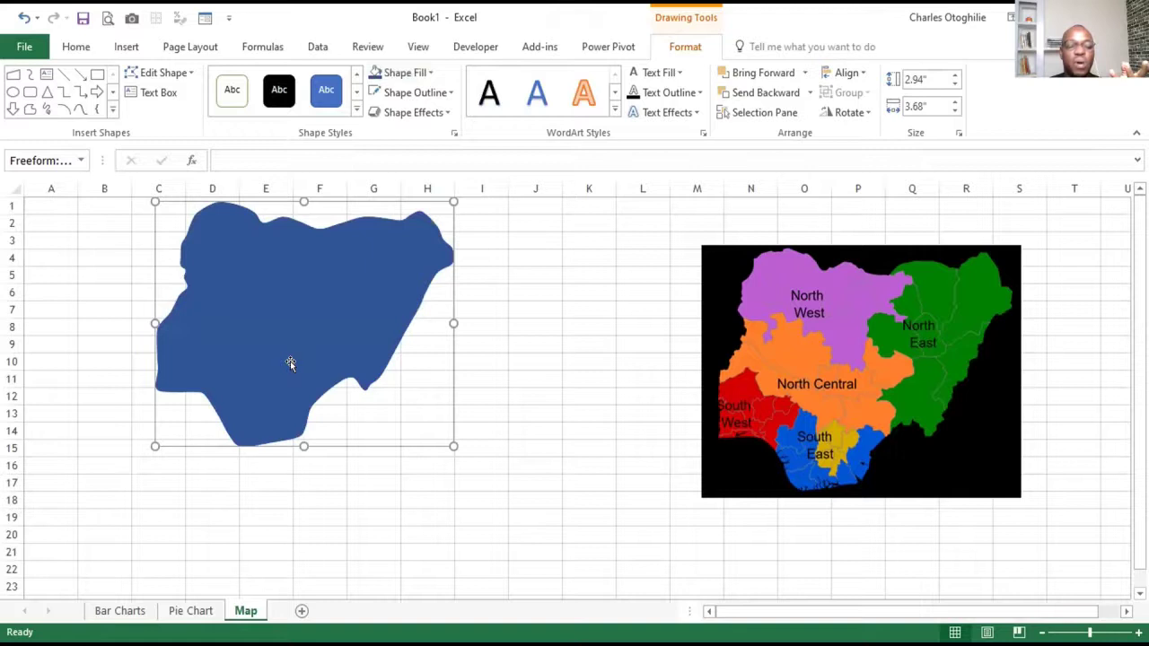
left_click(576, 370)
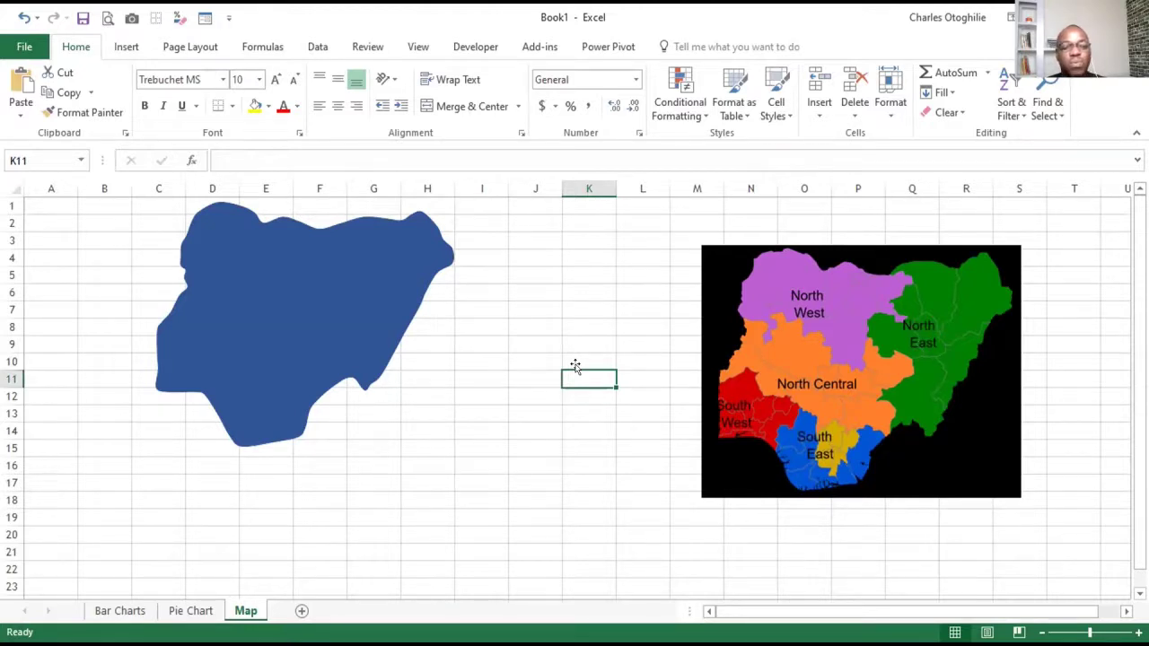
left_click_drag(334, 291, 348, 300)
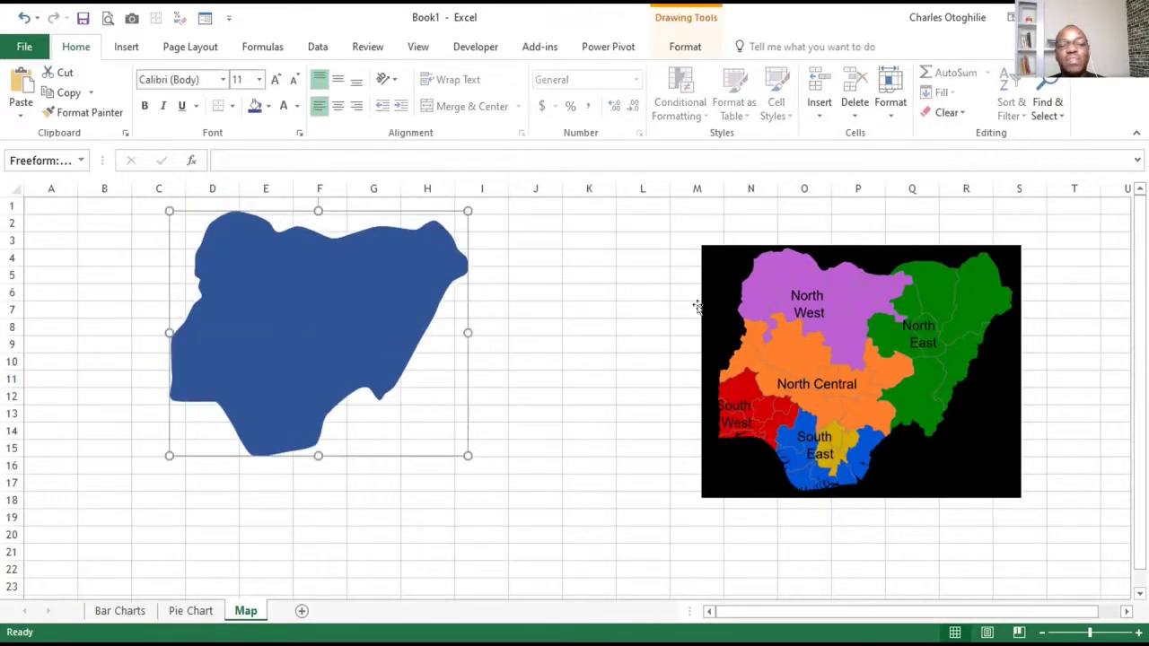
Trace the South West zone with the Curve tool, about 1.04" wide by 0.95" high, and place it on the blue map's southwest corner.
left_click(127, 49)
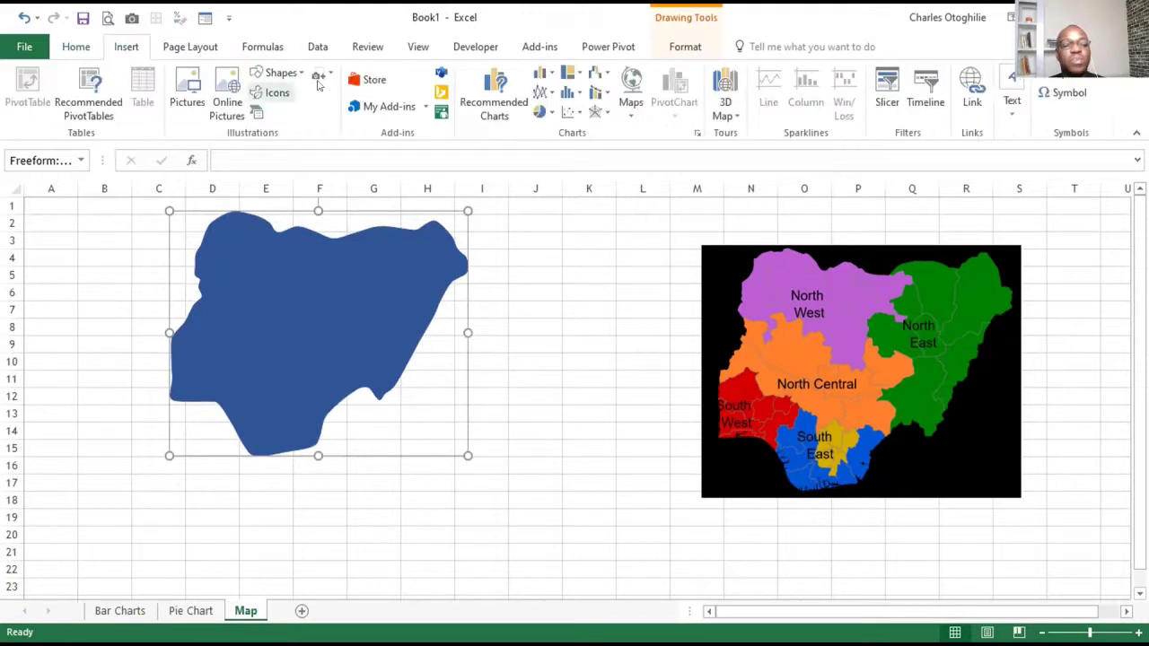
left_click(303, 73)
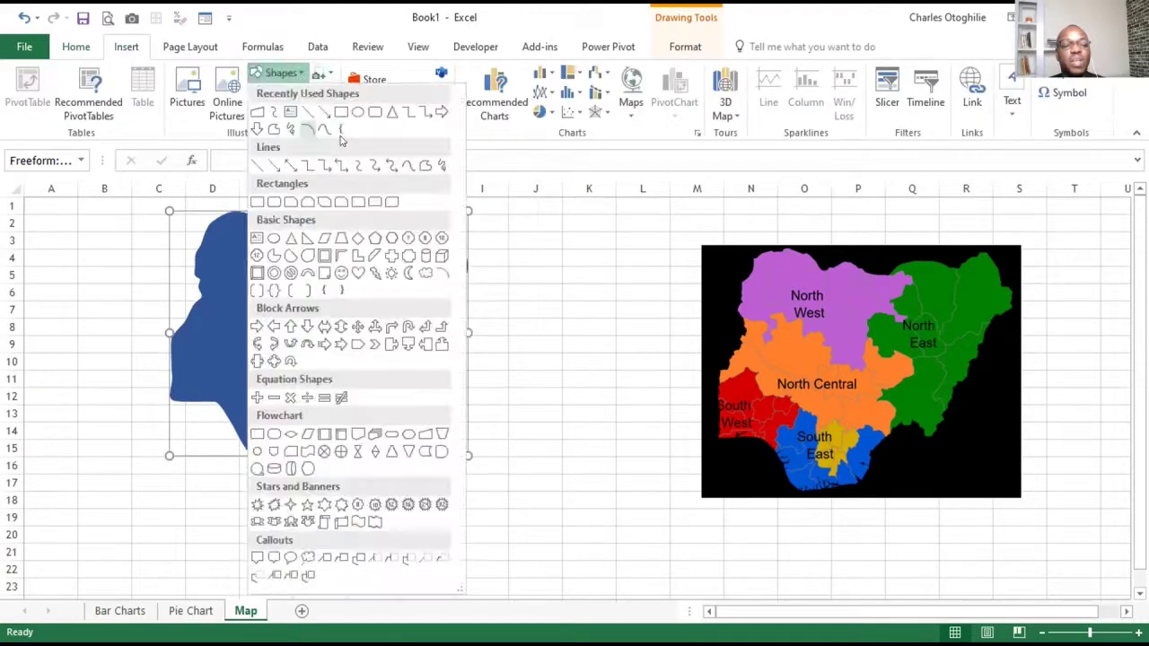
left_click(325, 131)
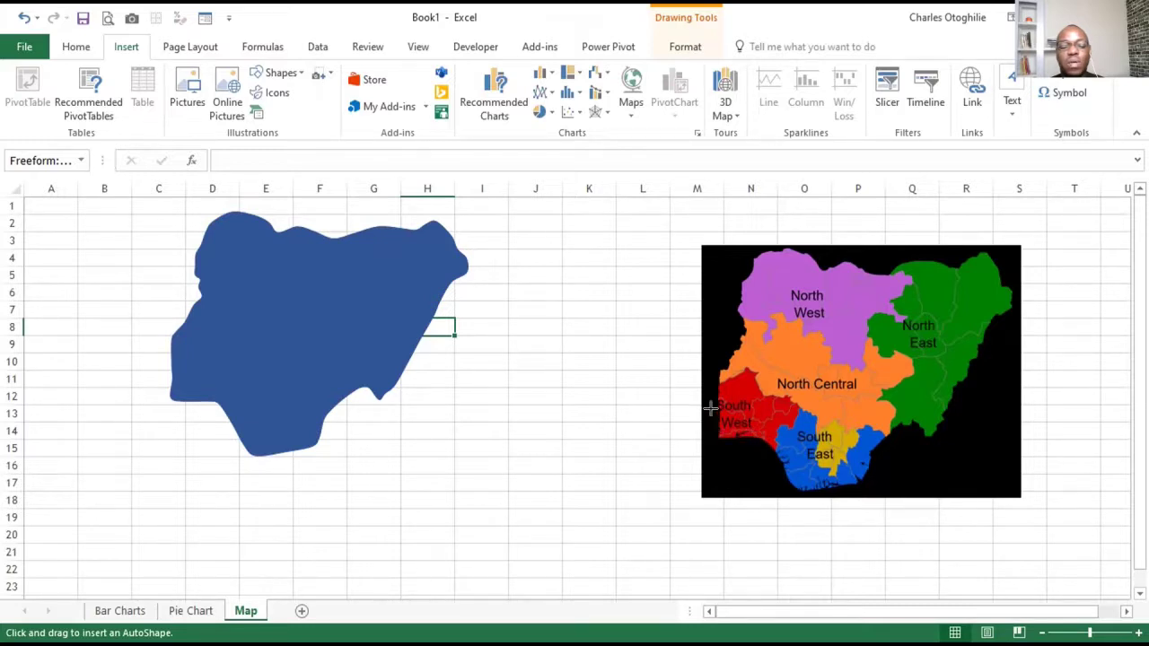
left_click(713, 374)
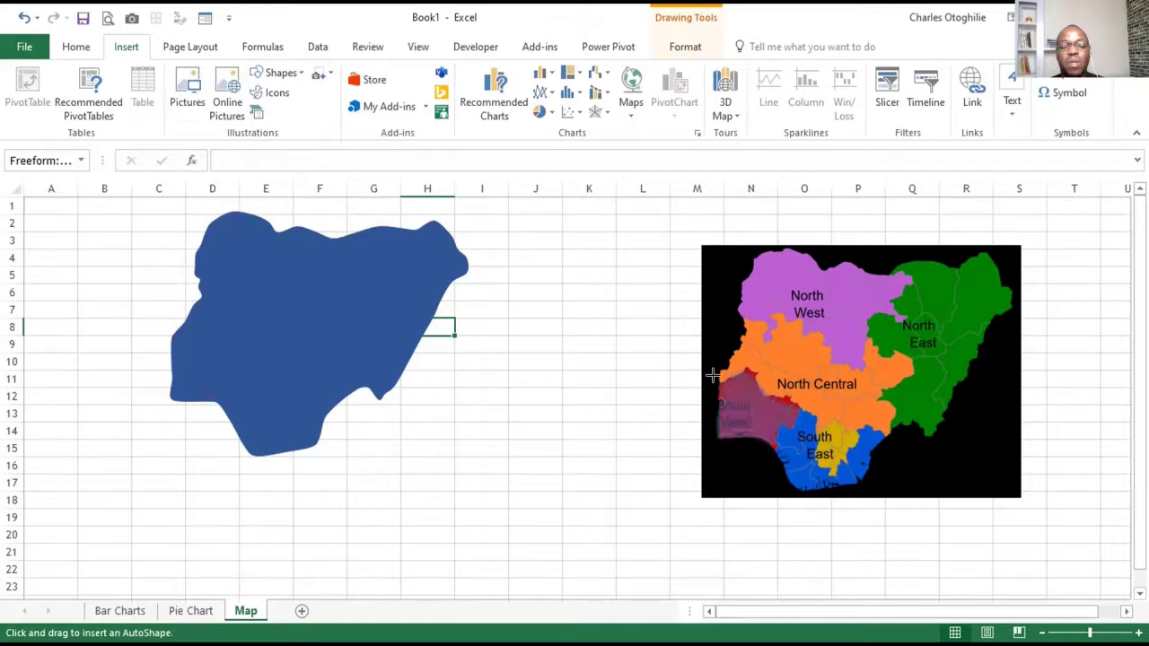
mouse_move(752, 406)
left_mouse_down()
mouse_move(580, 403)
mouse_move(202, 363)
left_mouse_up()
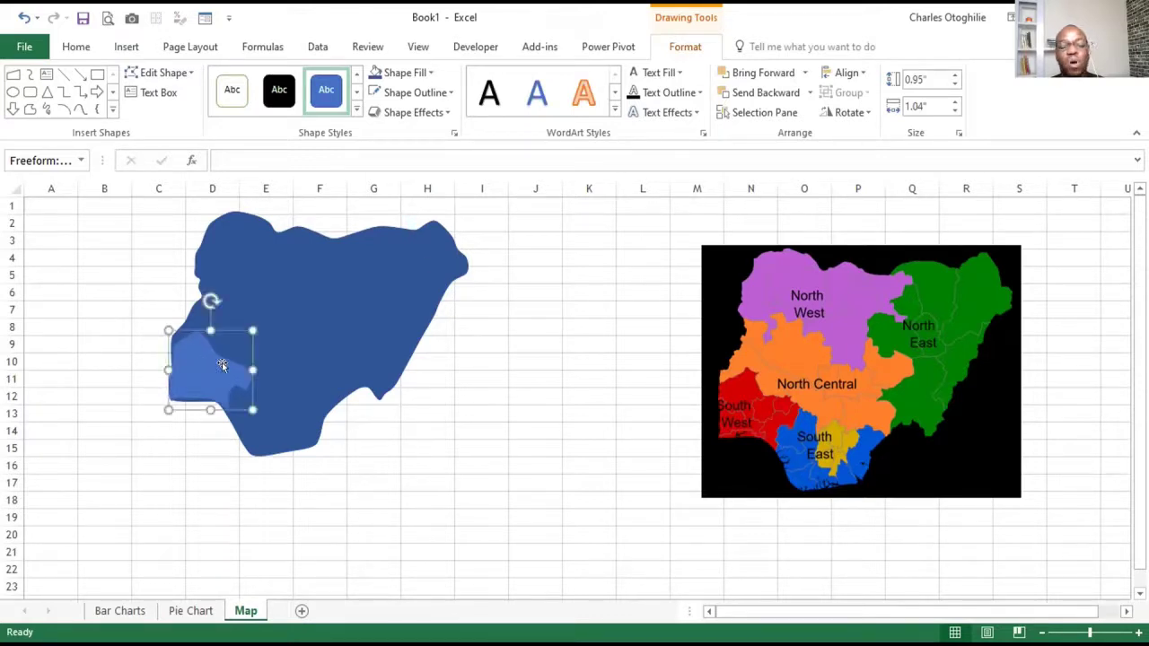
Trace the North Central zone with the Curve tool, about 2.4" wide by 1.51" high, and place it in the matching area of the blue map.
left_click(80, 109)
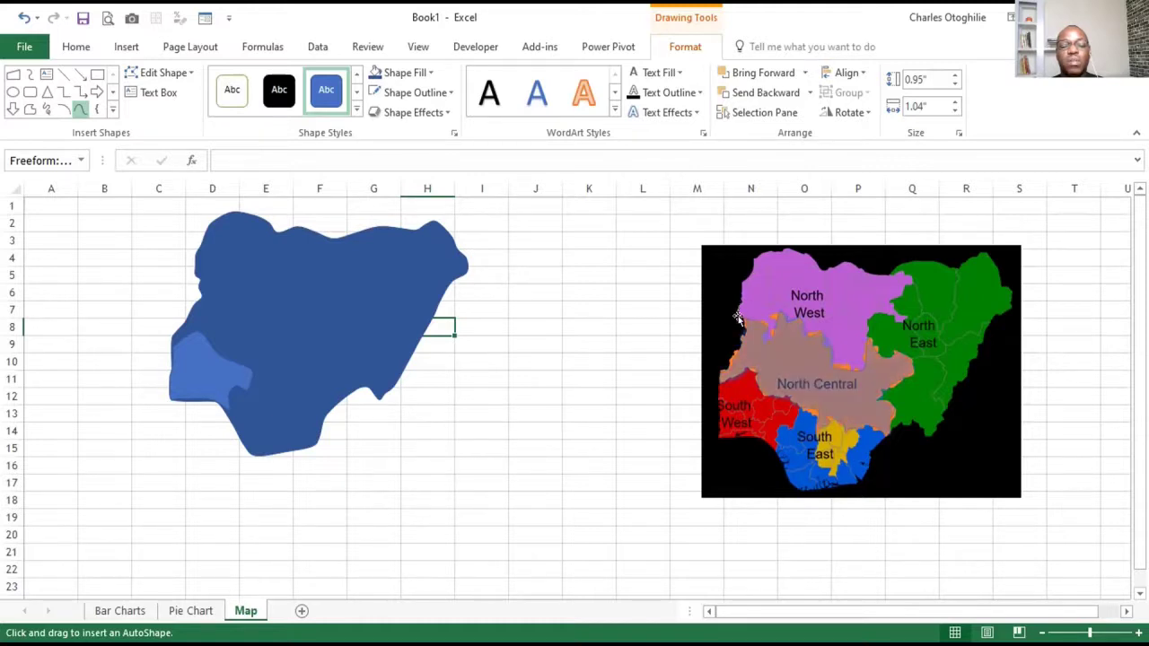
left_click(738, 318)
left_click_drag(738, 318, 241, 325)
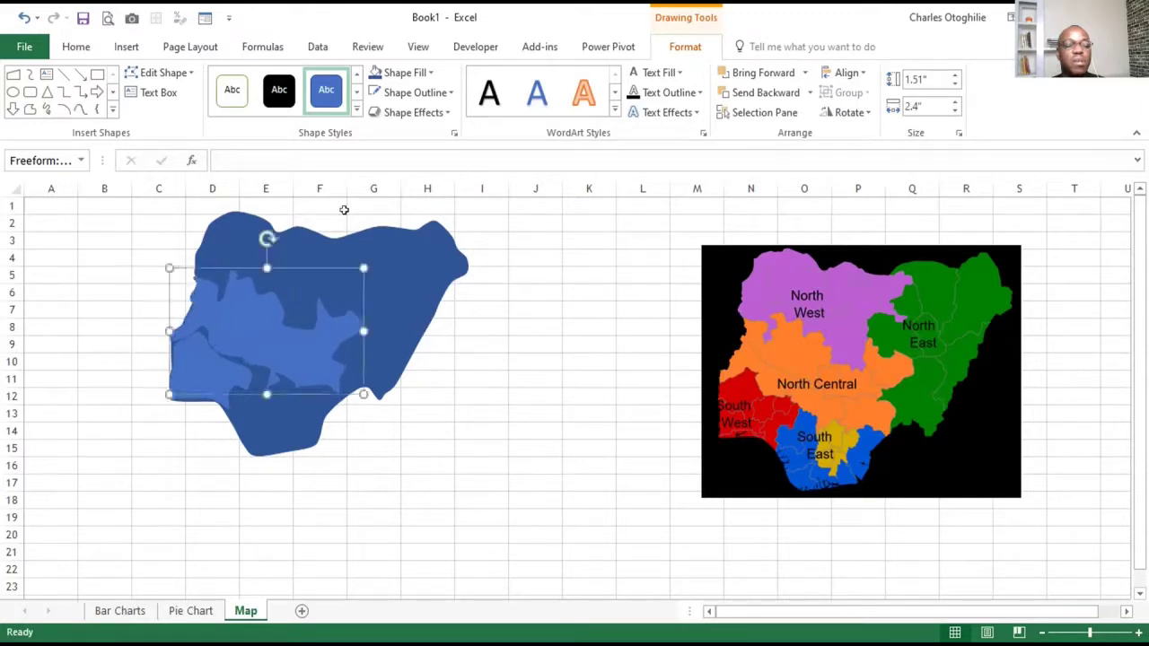
Fill the North Central shape with the lightest shade of the blue theme colour.
left_click(430, 73)
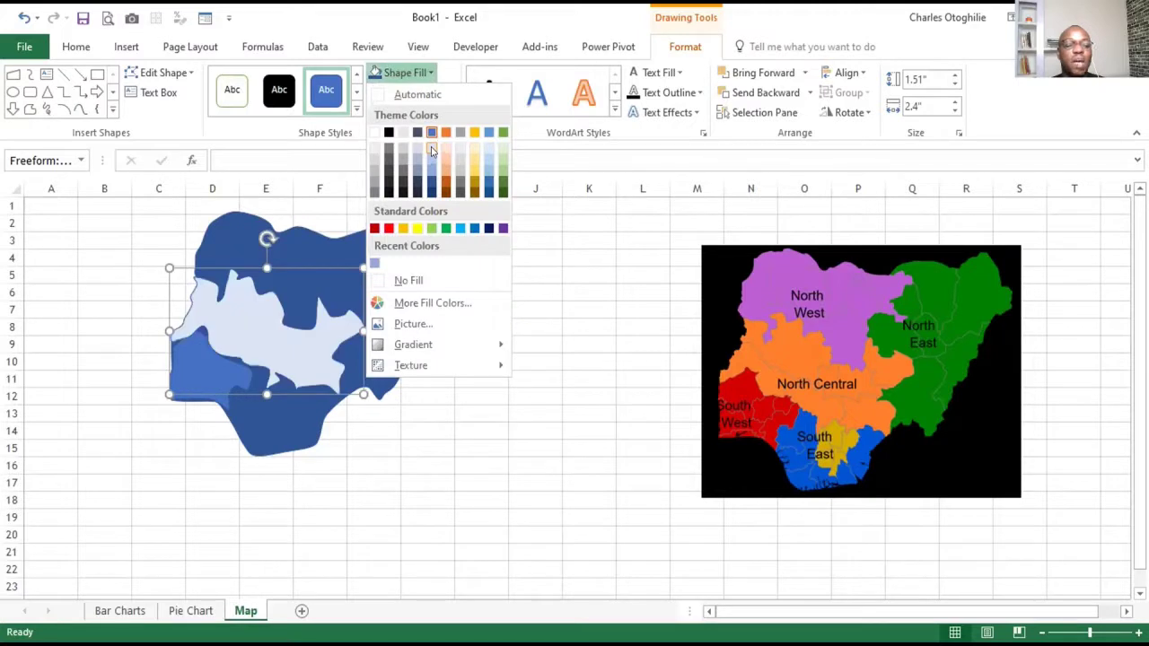
left_click(431, 151)
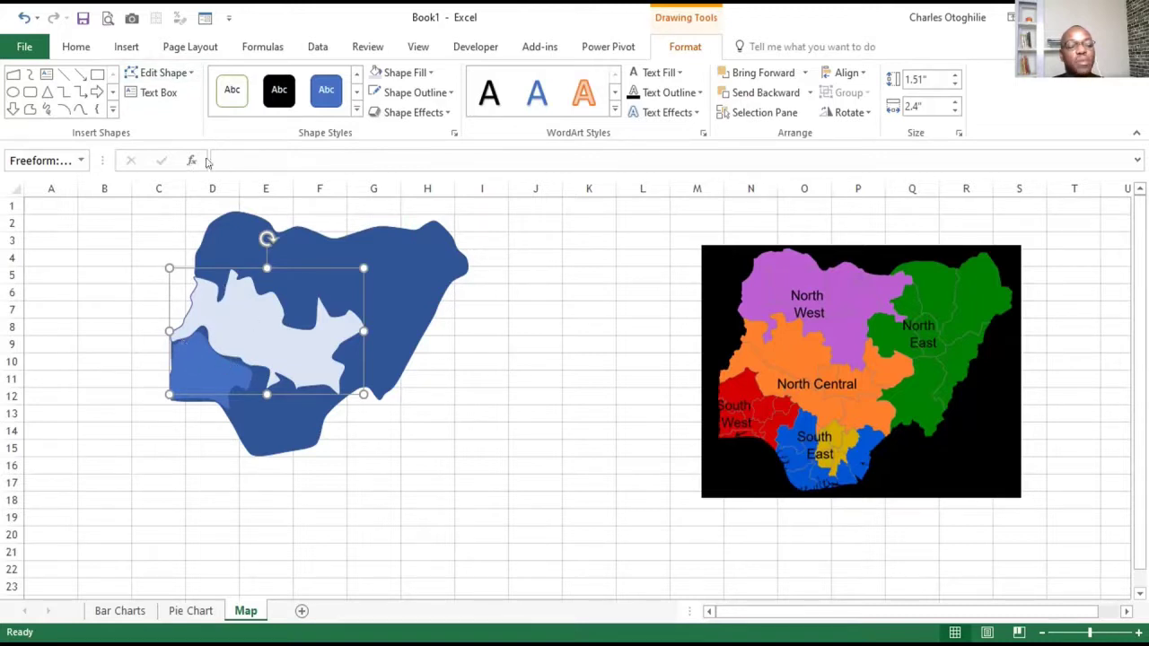
Edit the points of the North Central shape along its southwest edge beside the South West zone.
left_click(191, 73)
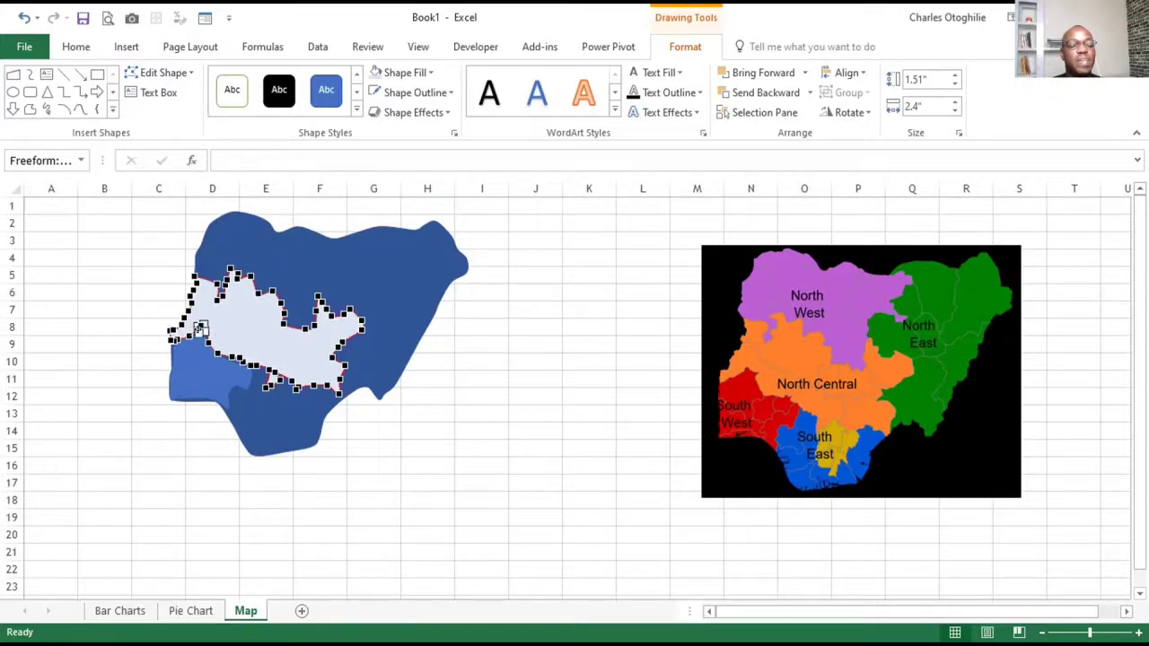
left_click(185, 338)
left_click(456, 410)
left_click(456, 465)
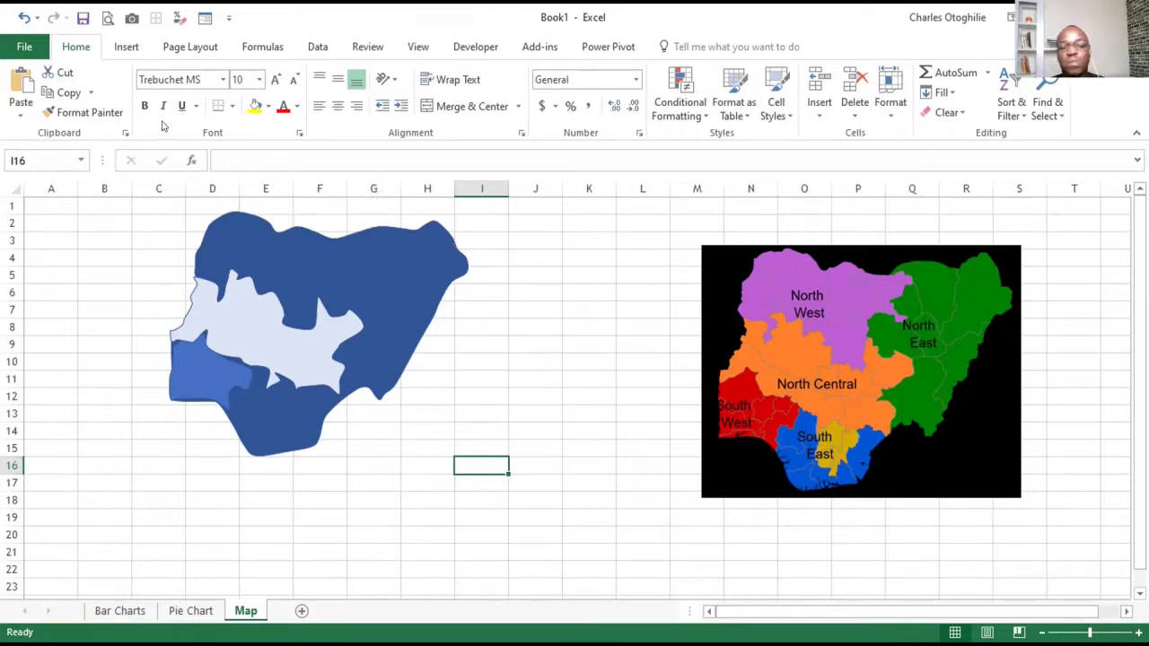
Trace the North East zone with the Curve tool, about 1.82" wide by 2.18" high, and place it on the blue map's eastern side.
left_click(127, 48)
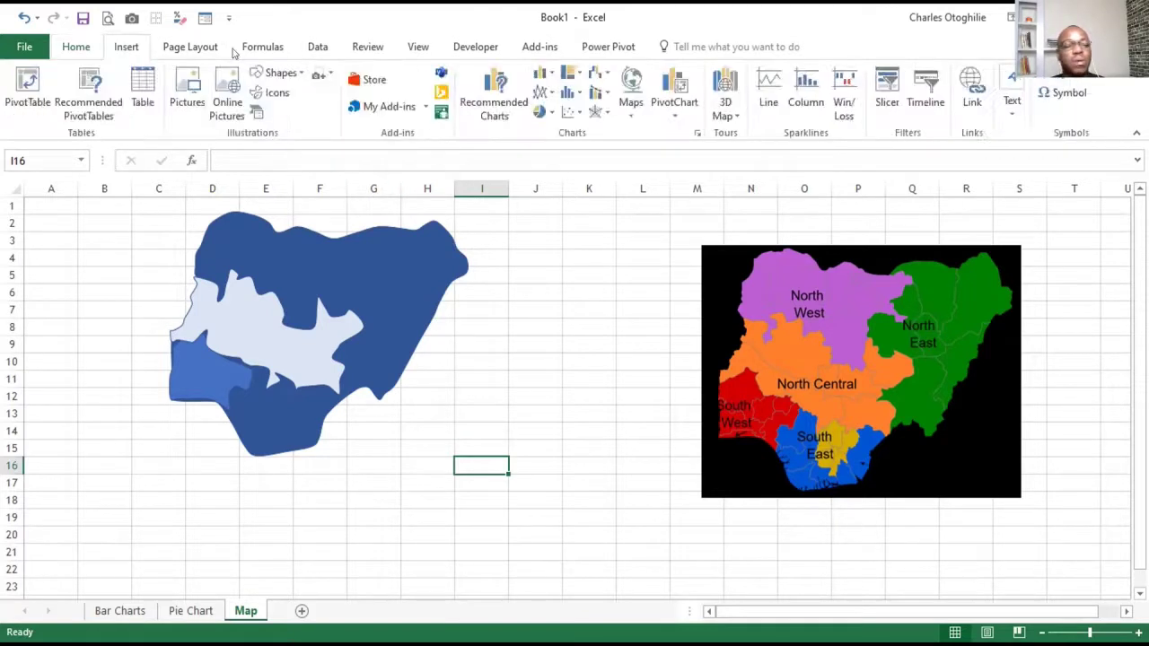
left_click(280, 73)
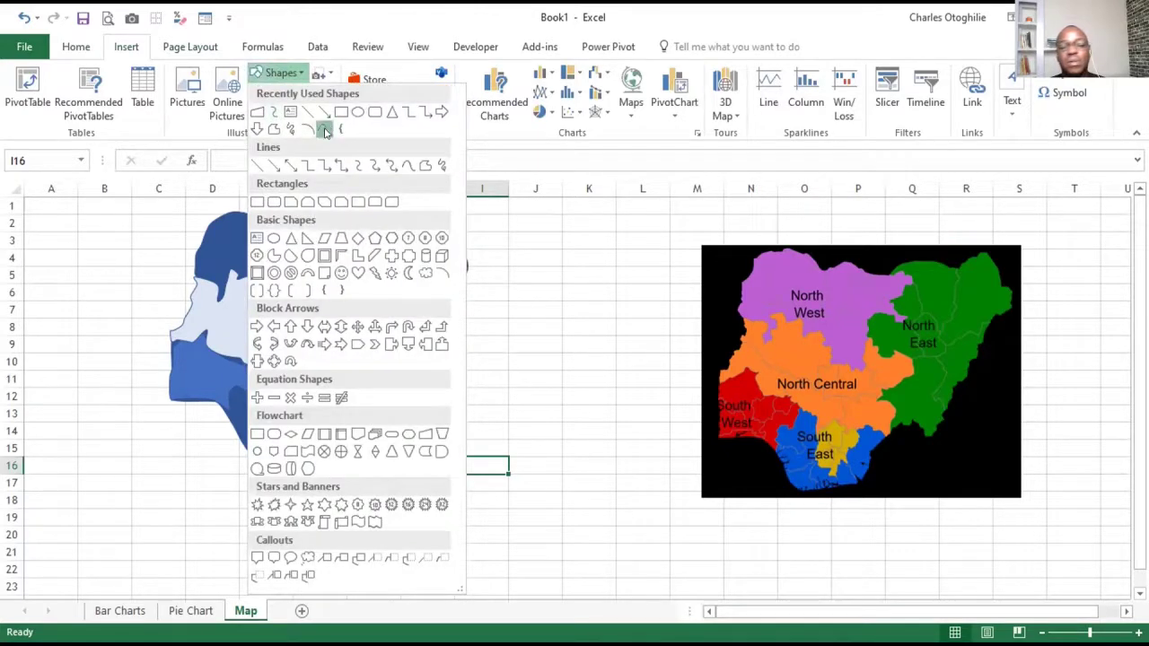
left_click(325, 132)
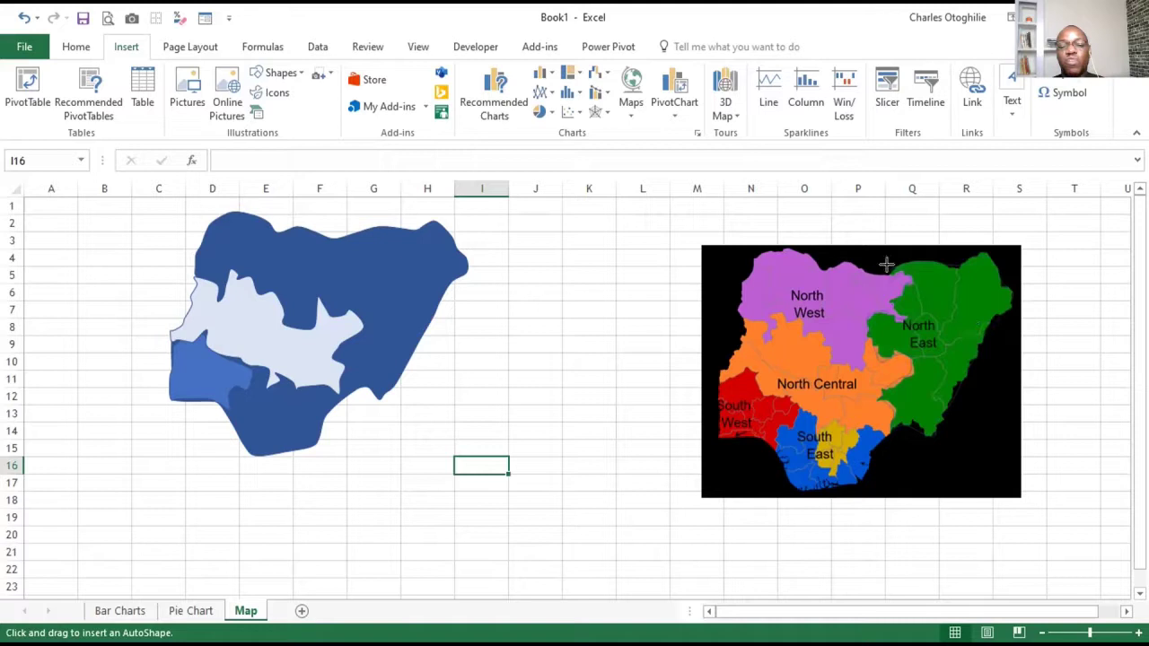
left_click(885, 266)
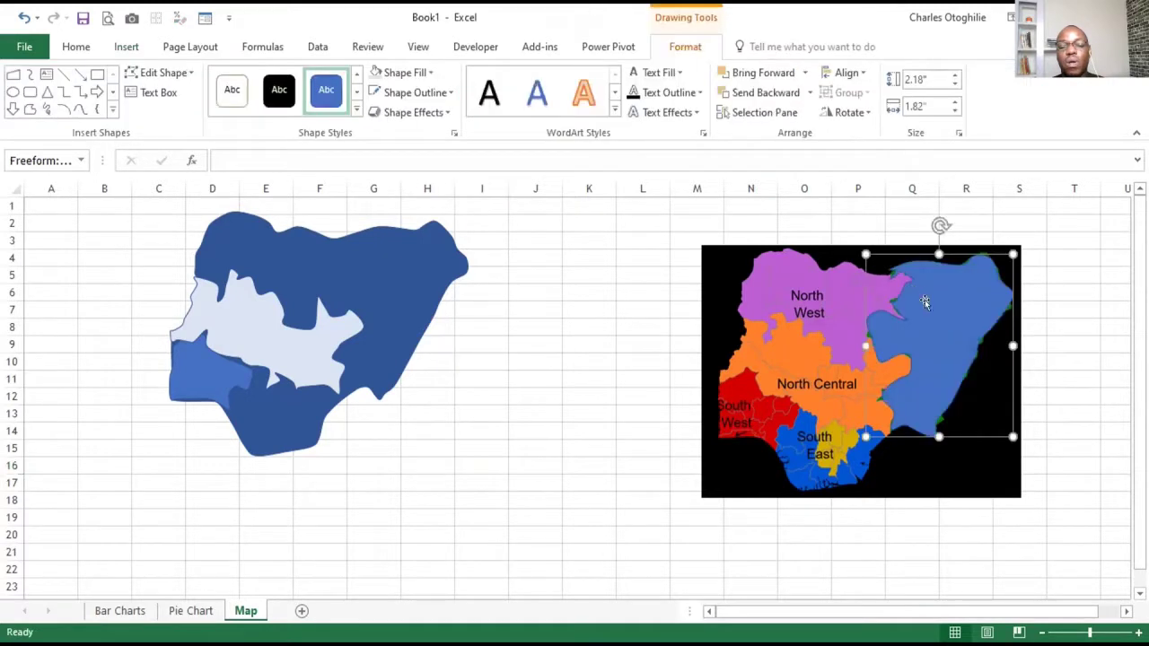
left_click_drag(924, 314, 531, 332)
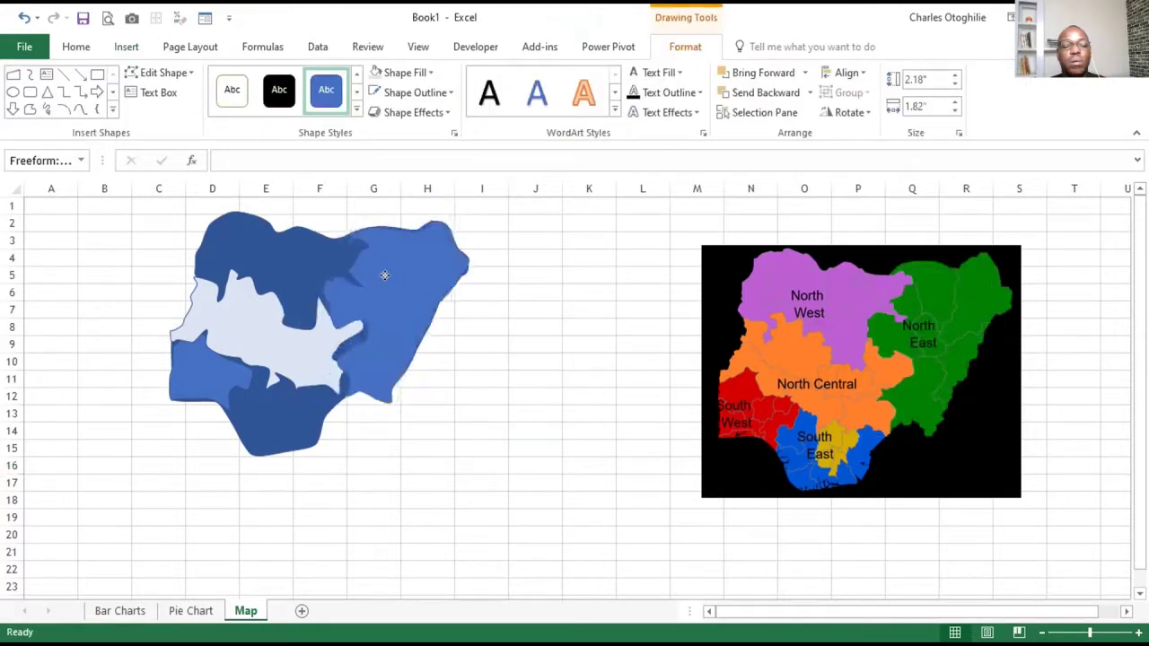
Fill the North East shape with a lighter shade of the orange theme colour.
left_click(387, 276)
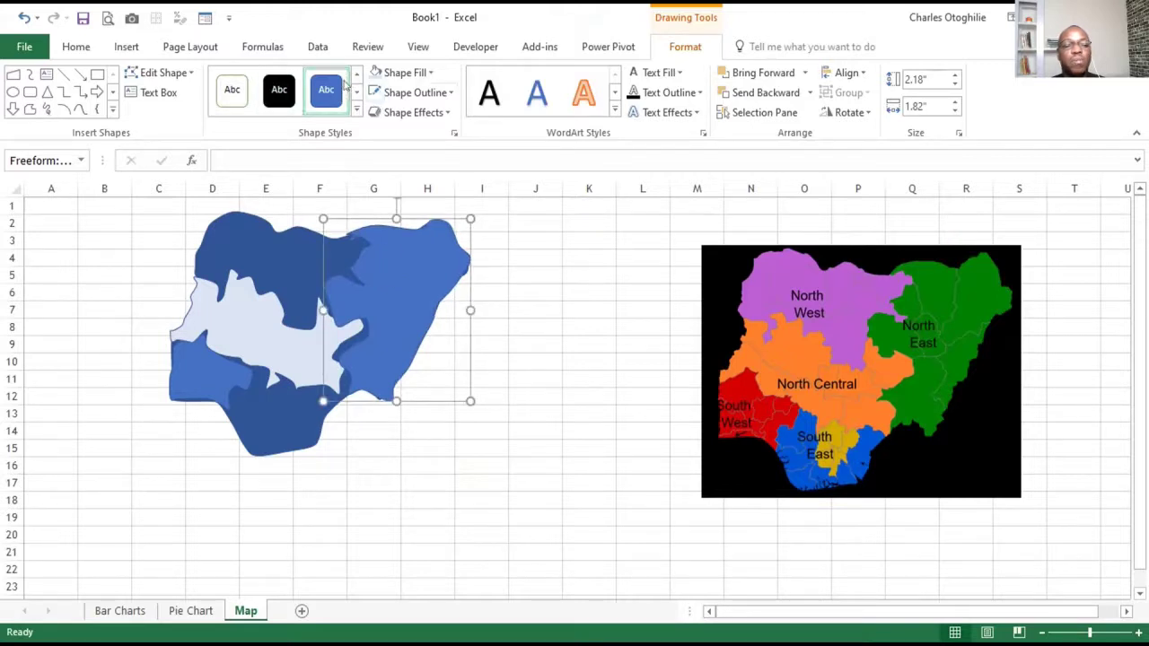
left_click(432, 72)
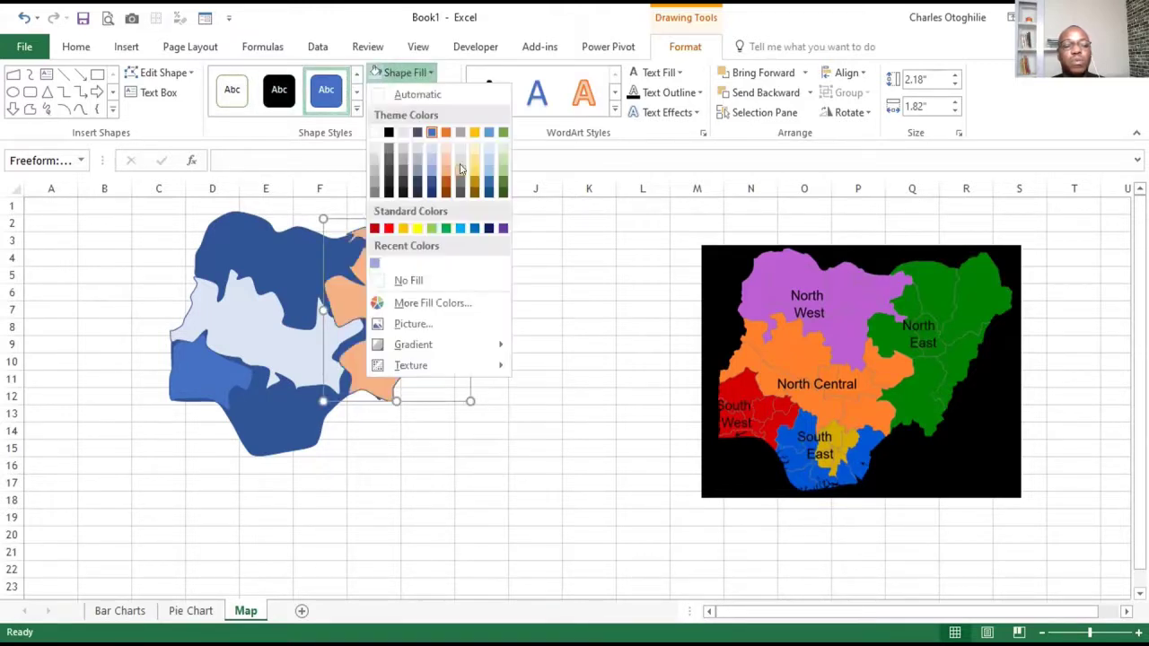
left_click(443, 164)
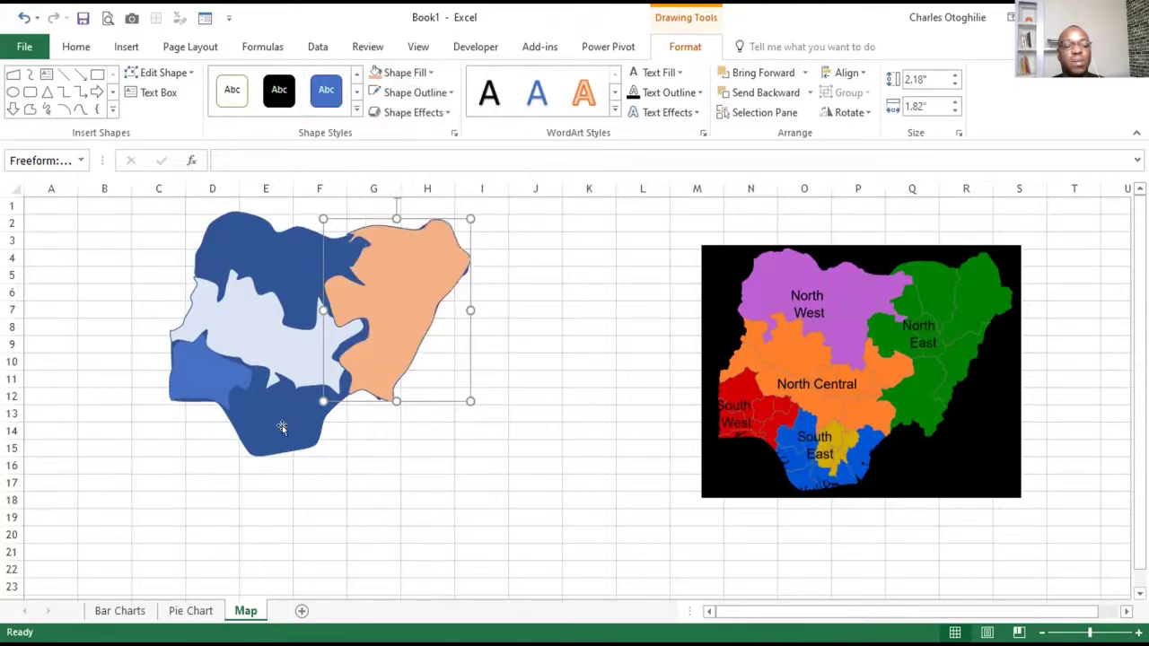
left_click(533, 414)
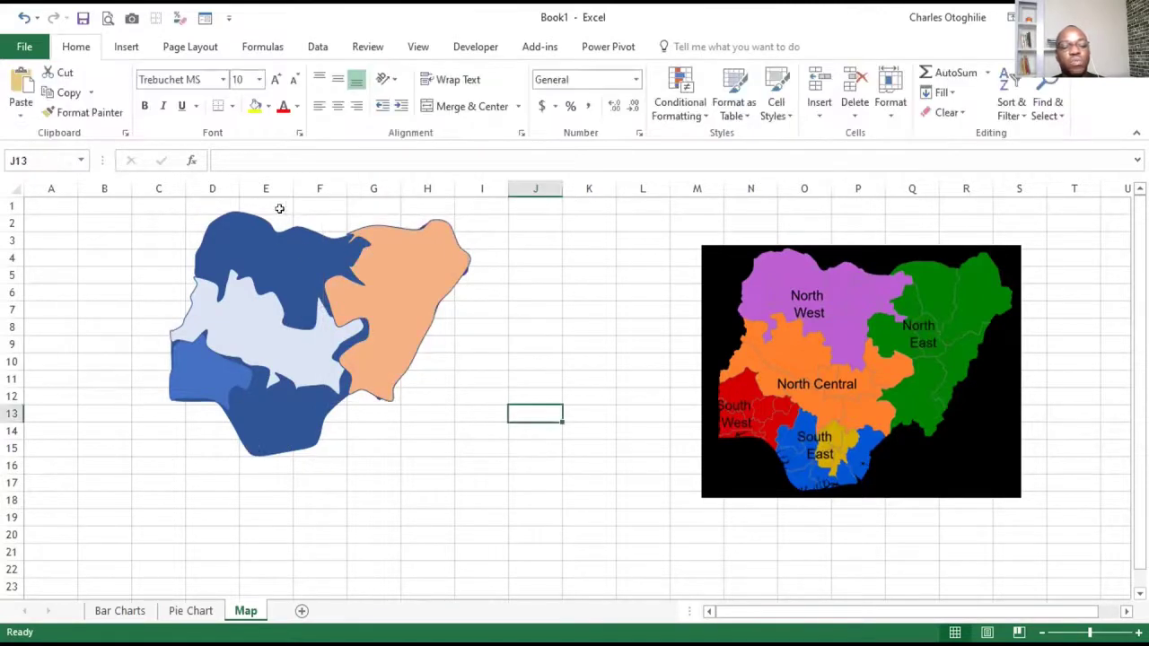
left_click(265, 247)
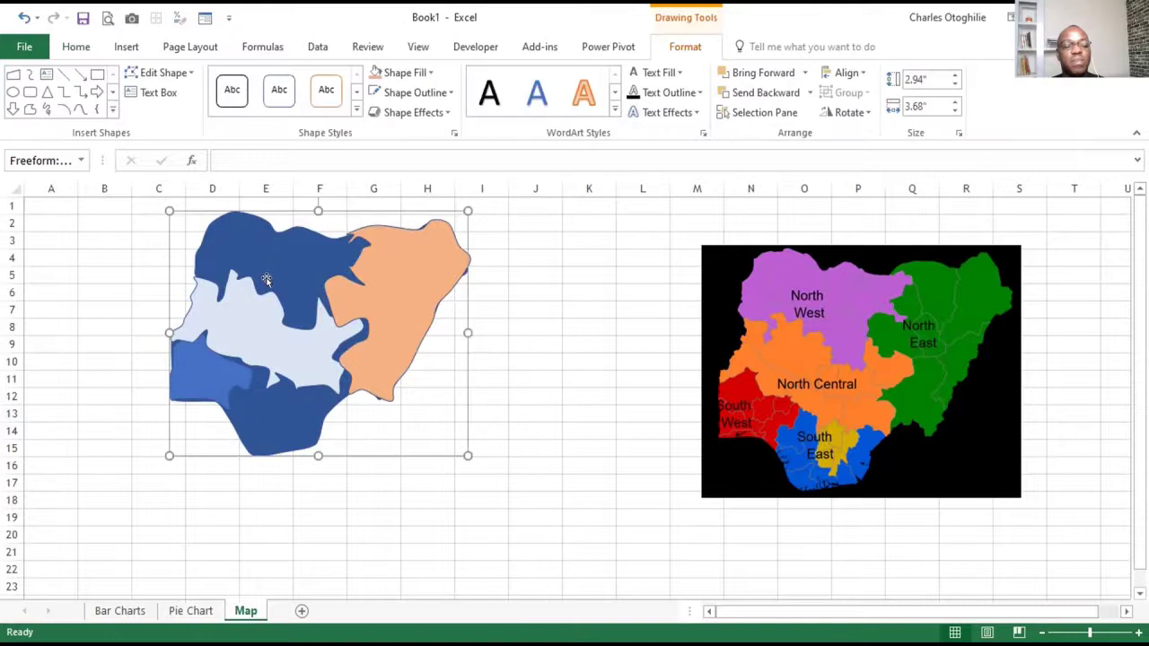
left_click(304, 467)
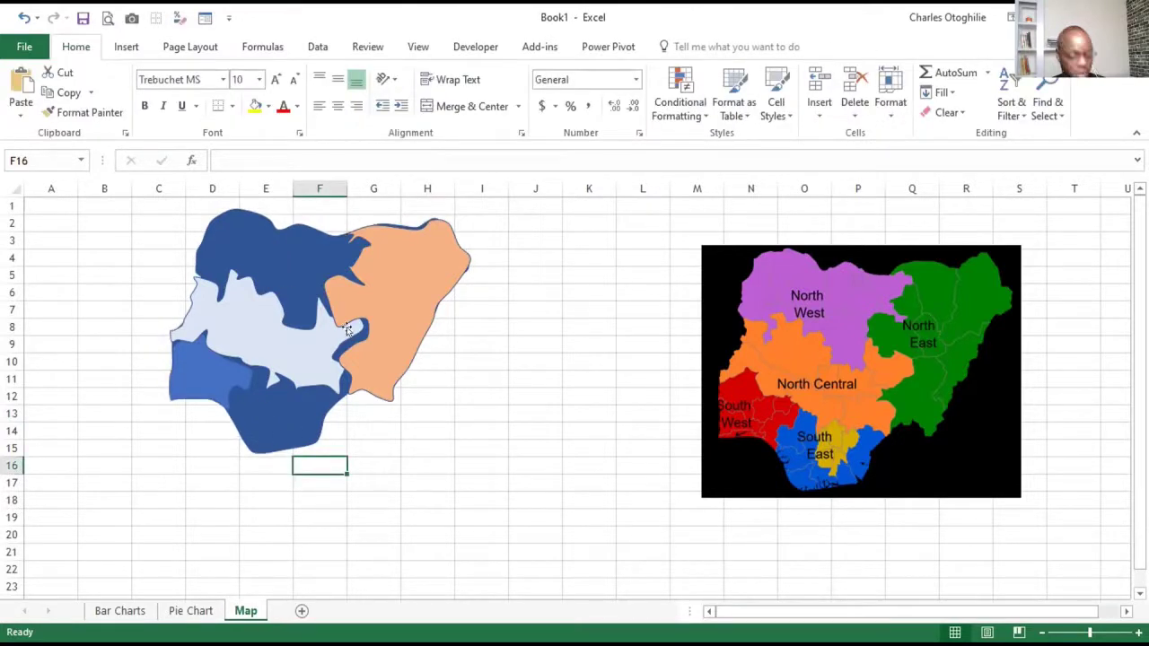
left_click(308, 361)
left_click(564, 402)
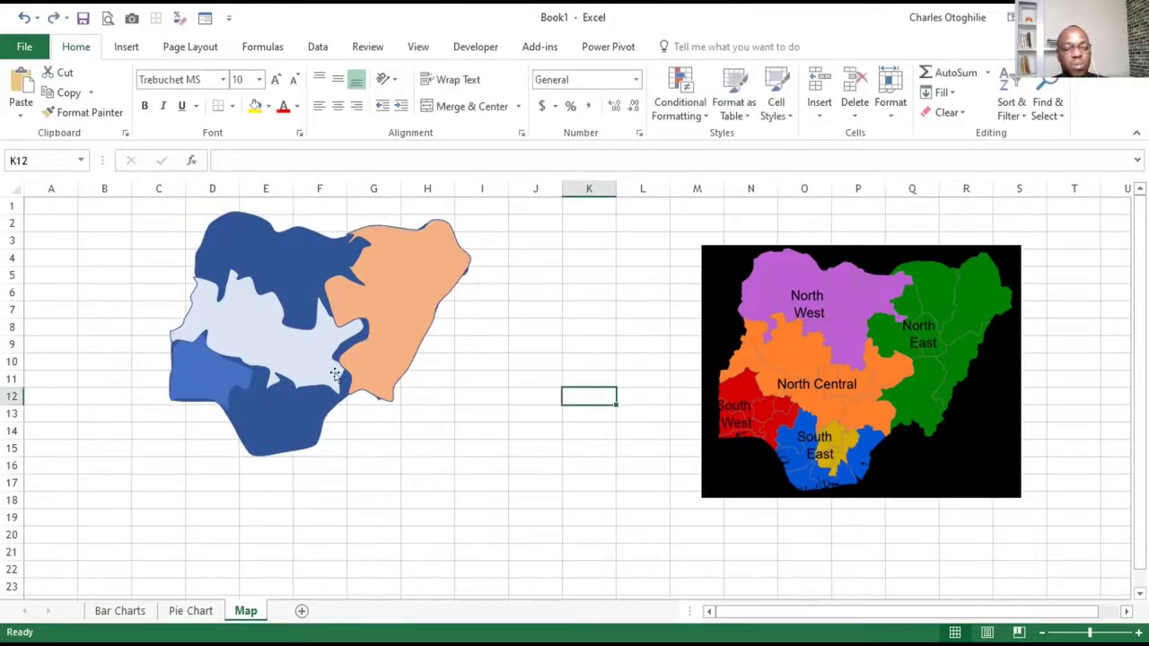
left_click(128, 224)
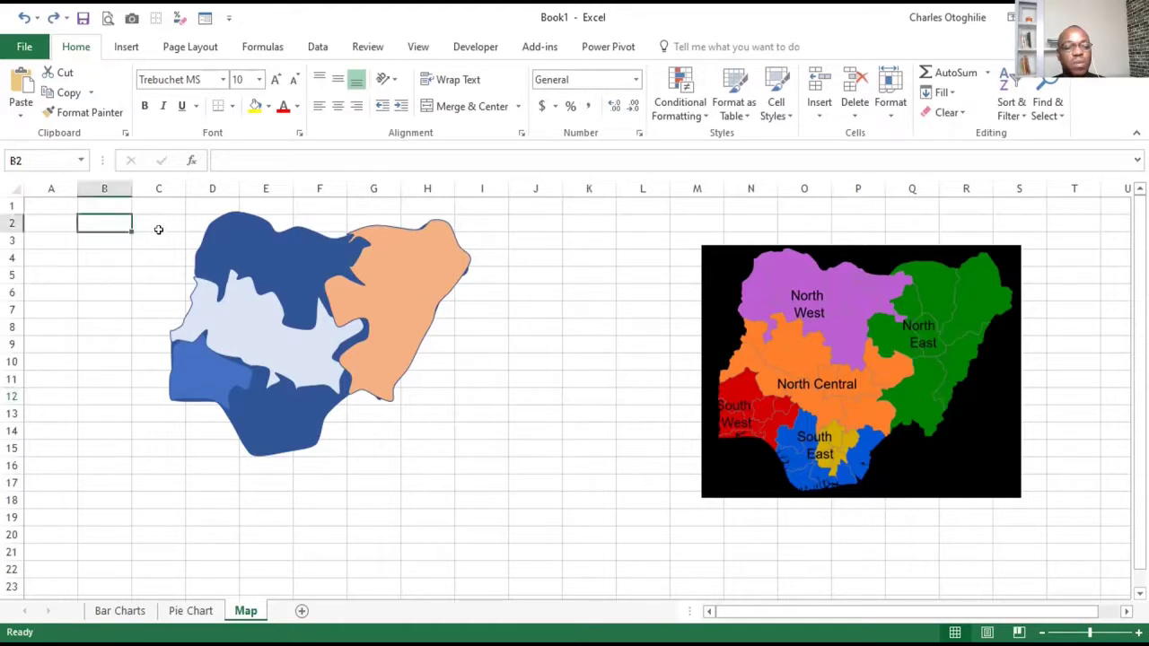
left_click(440, 413)
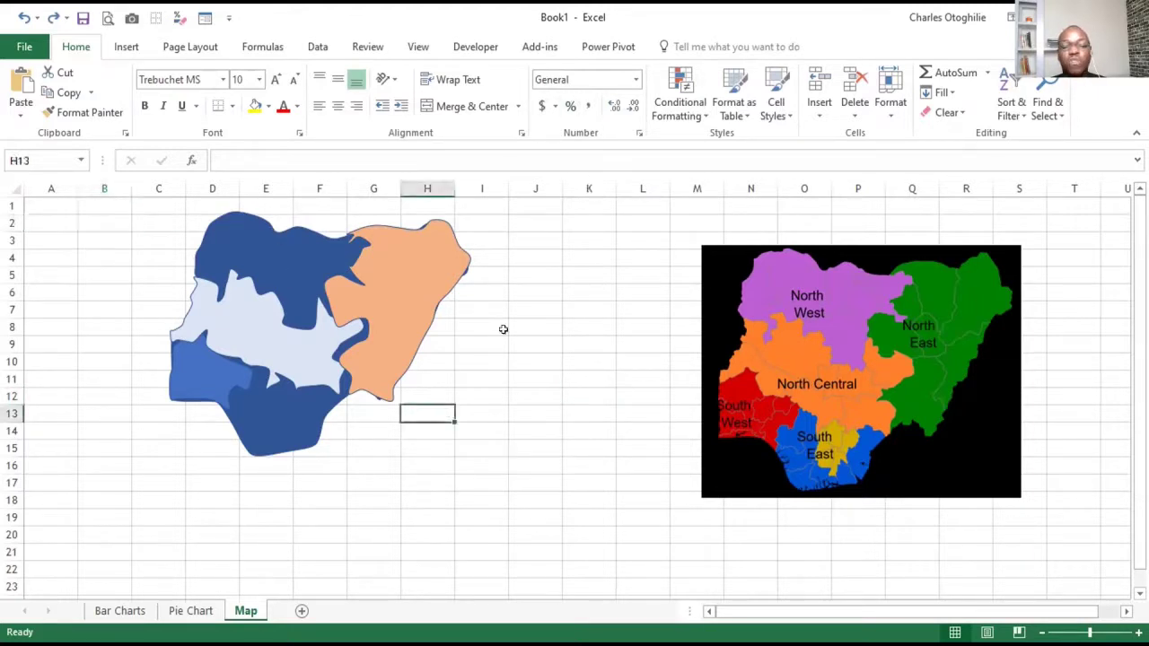
Group the Nigeria outline with its three zone shapes and move the group up and left to start near column B in row 1.
left_click(1055, 111)
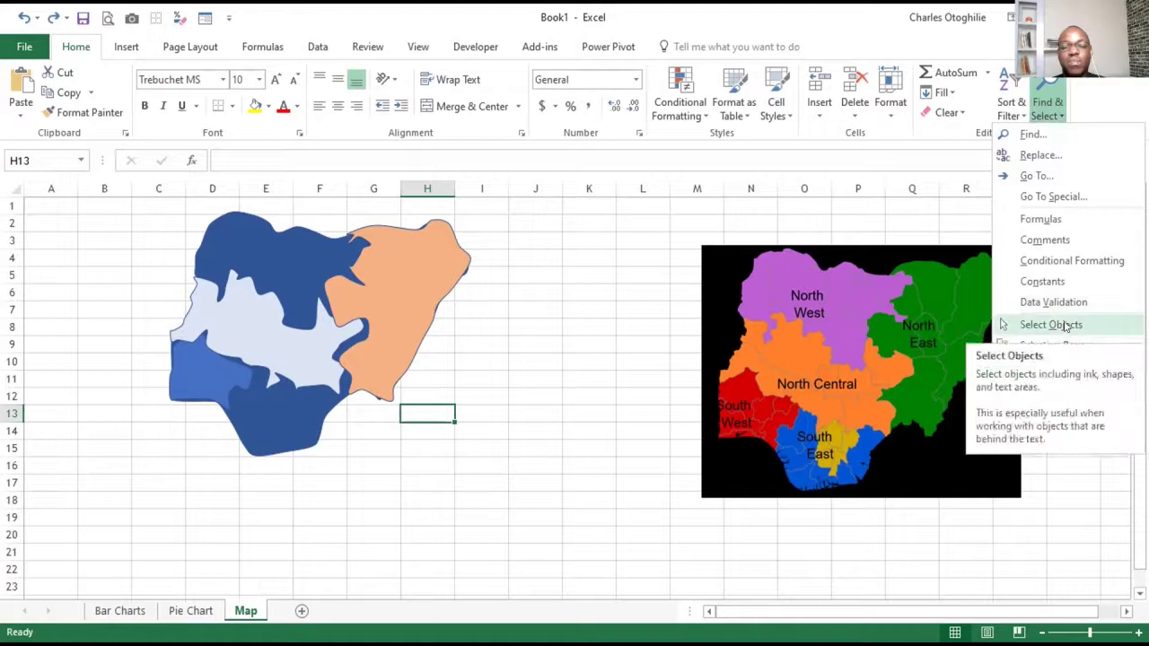
left_click(1065, 326)
left_click_drag(131, 199, 611, 567)
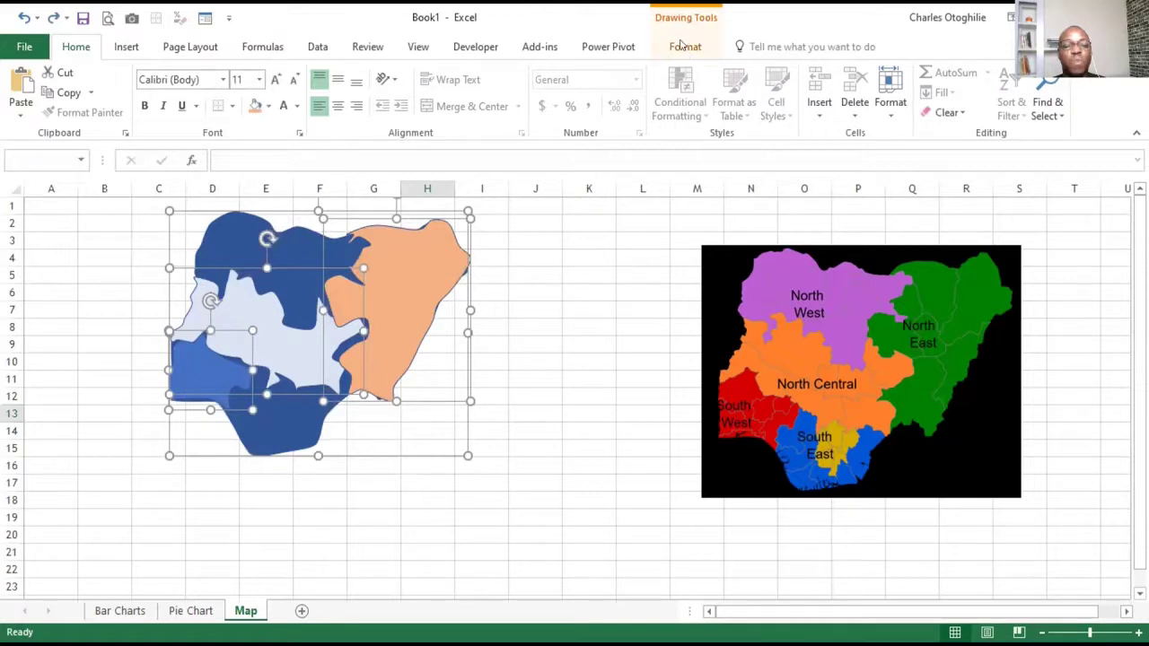
left_click(682, 47)
left_click(853, 93)
left_click(858, 113)
left_click_drag(315, 403, 238, 338)
left_click(89, 508)
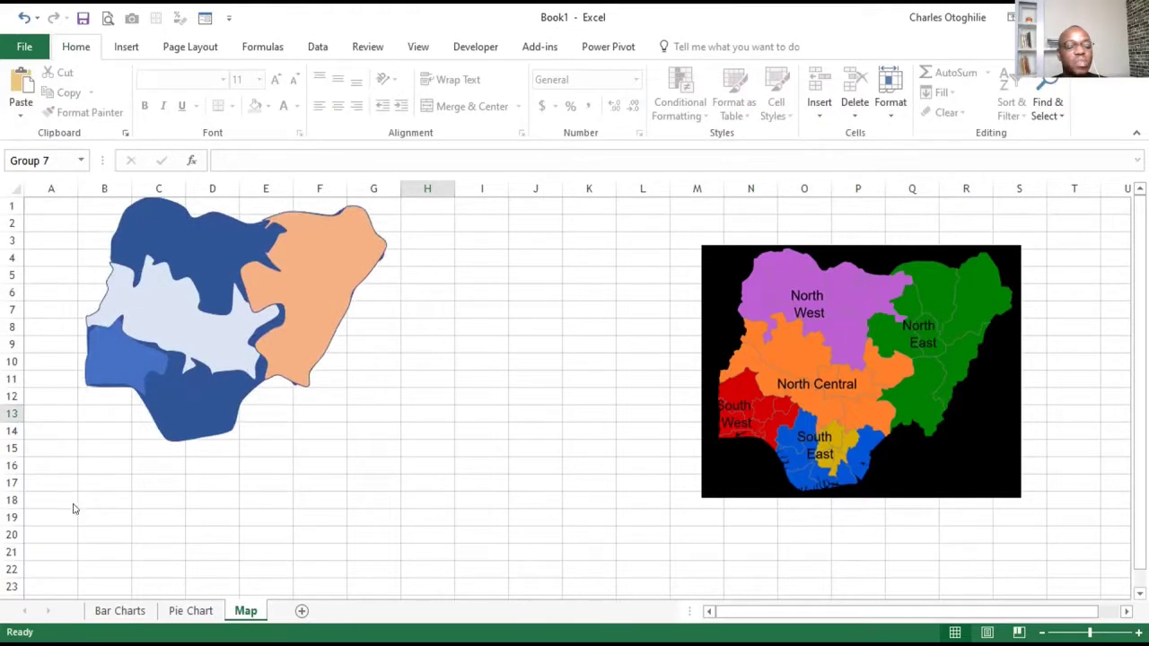
key("Escape")
Enter the zone labels South, North, East, West and NW in cells B17 to B21 below the map.
left_click(90, 482)
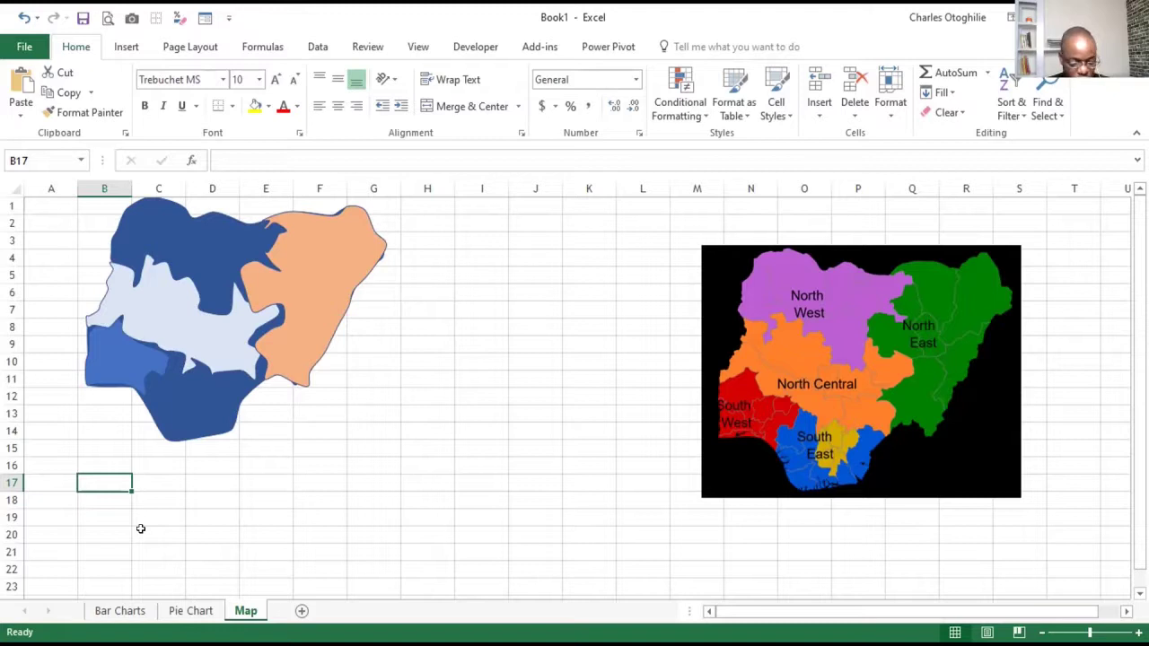
type("South")
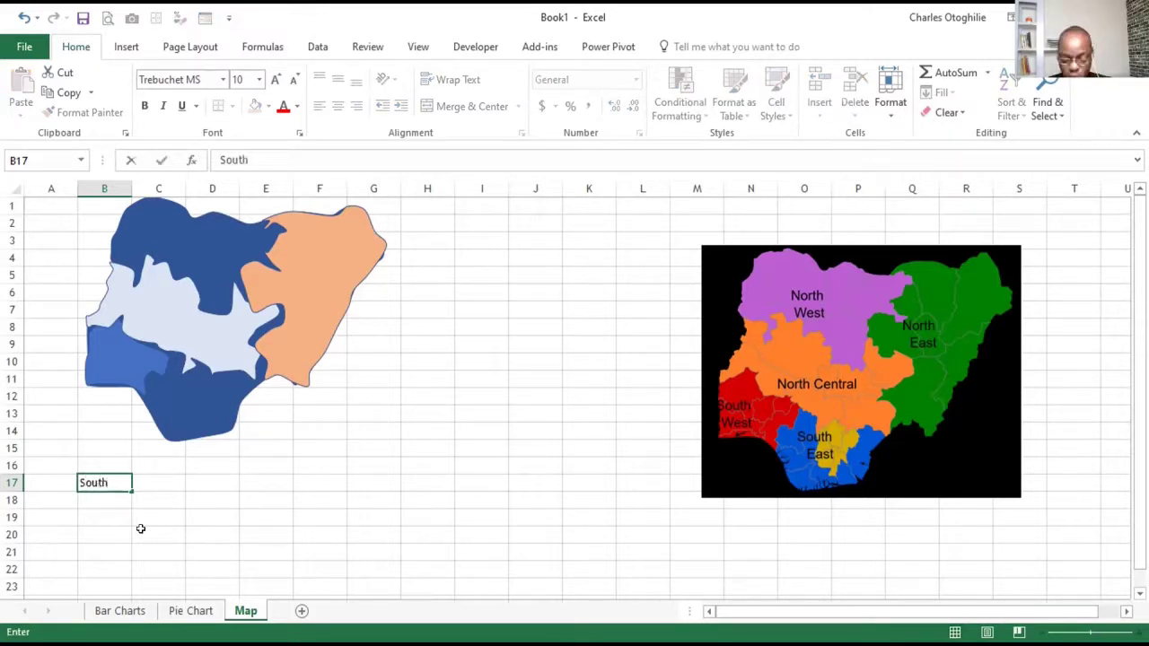
key("Return")
type("N")
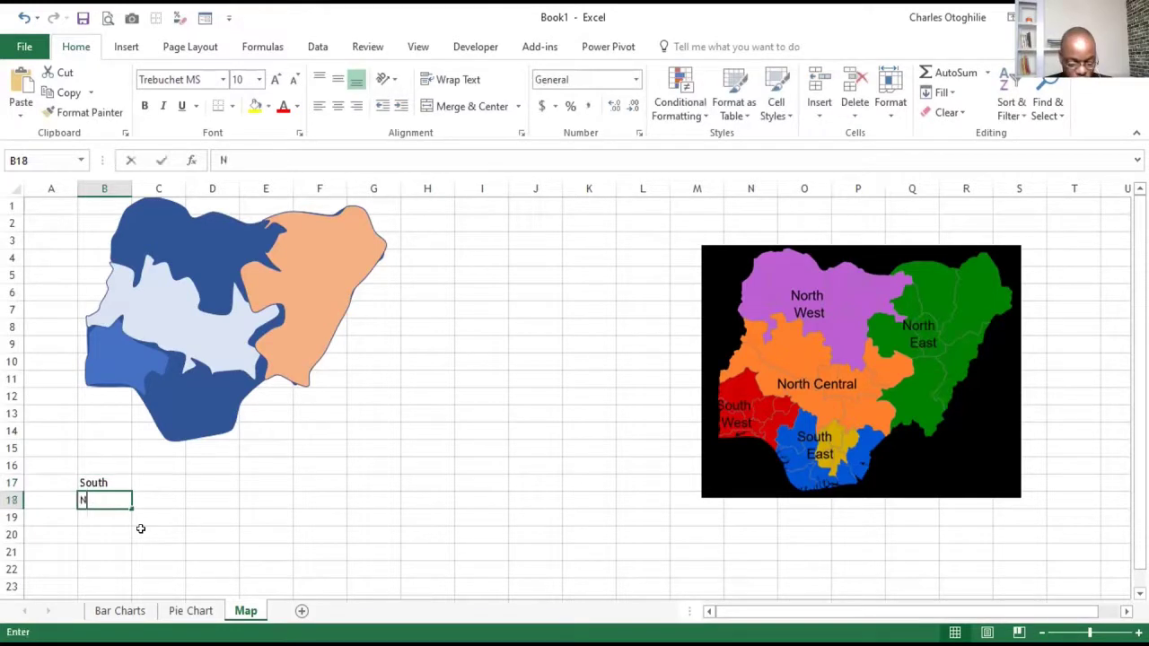
type("oth")
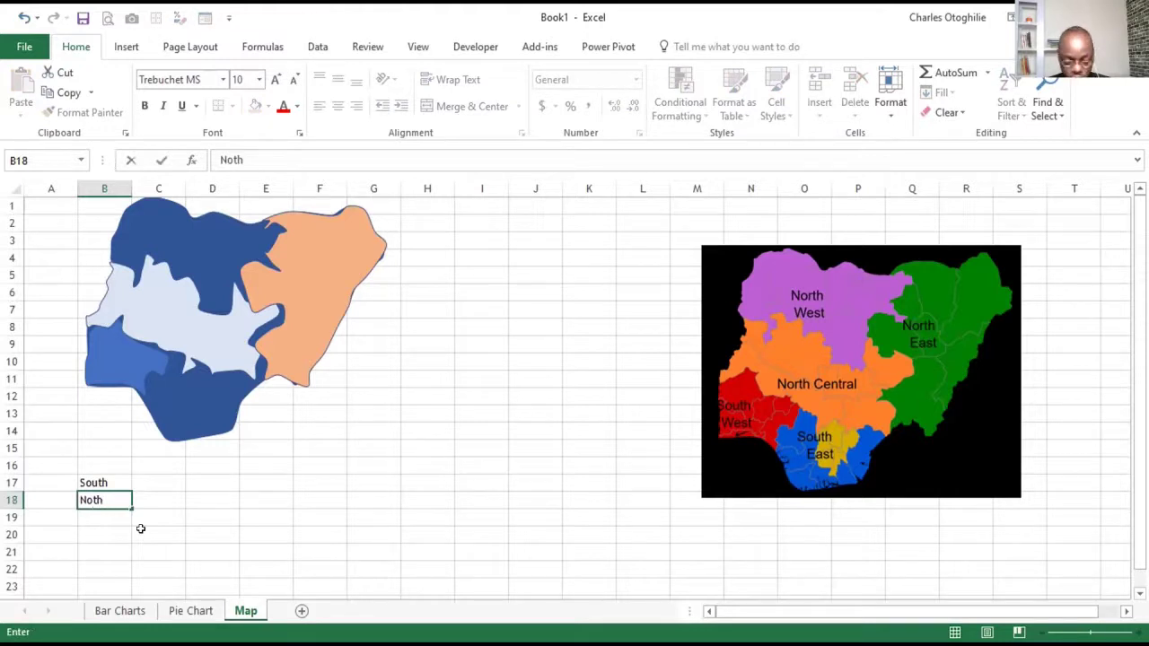
type("rth")
key("Return")
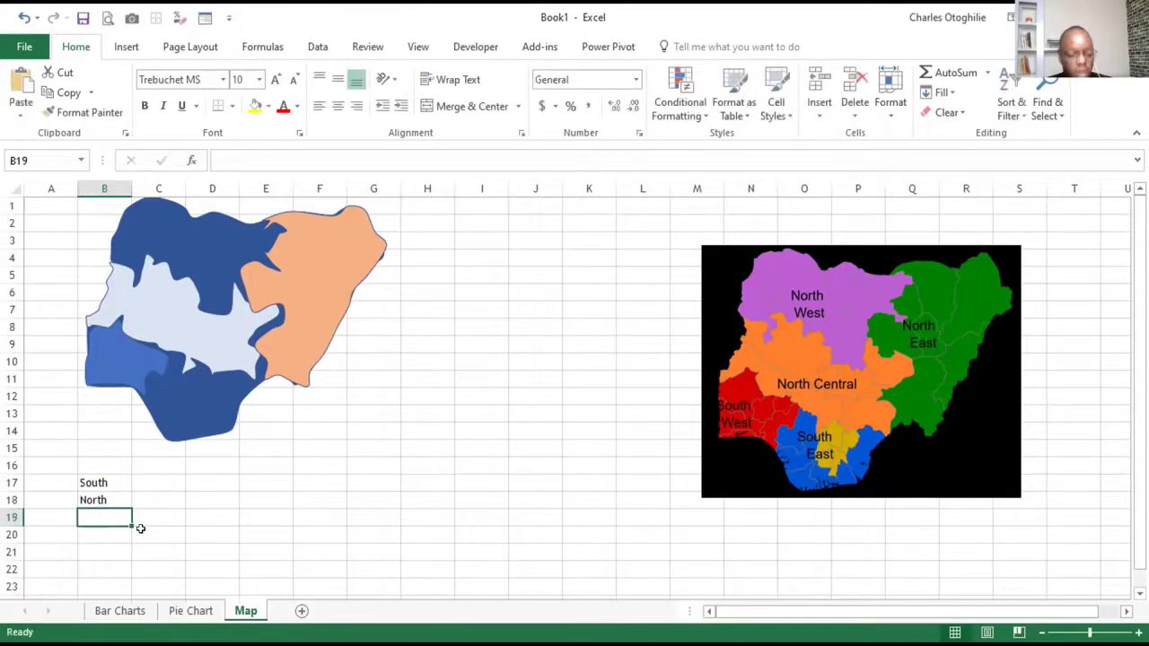
type("Est")
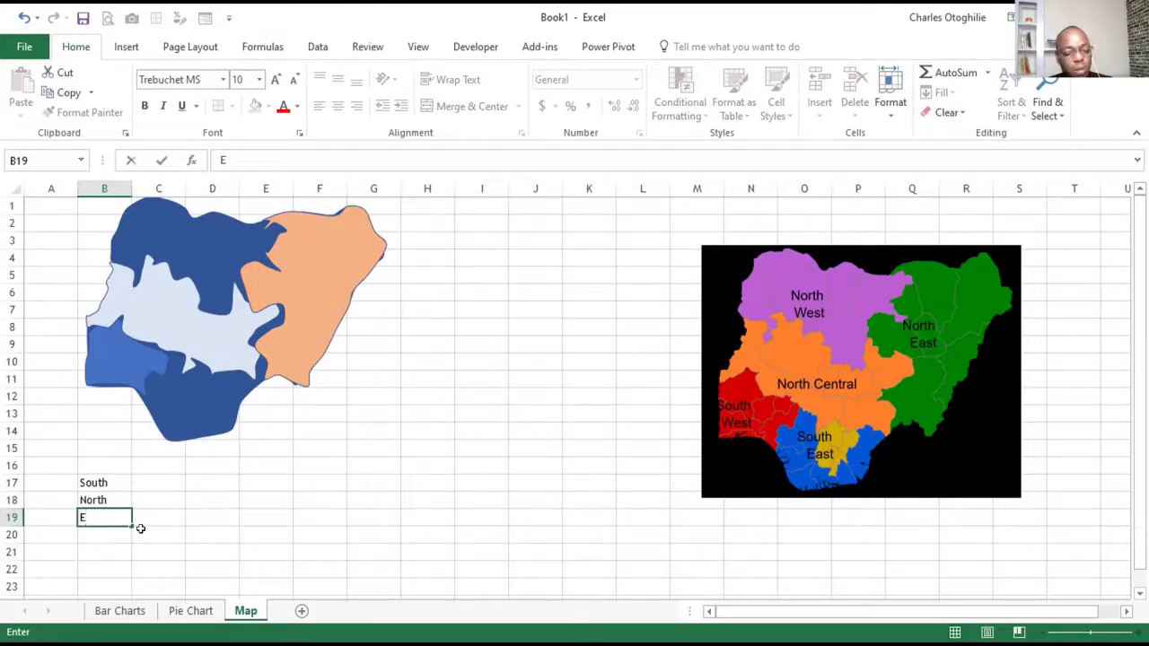
type("st")
key("Return")
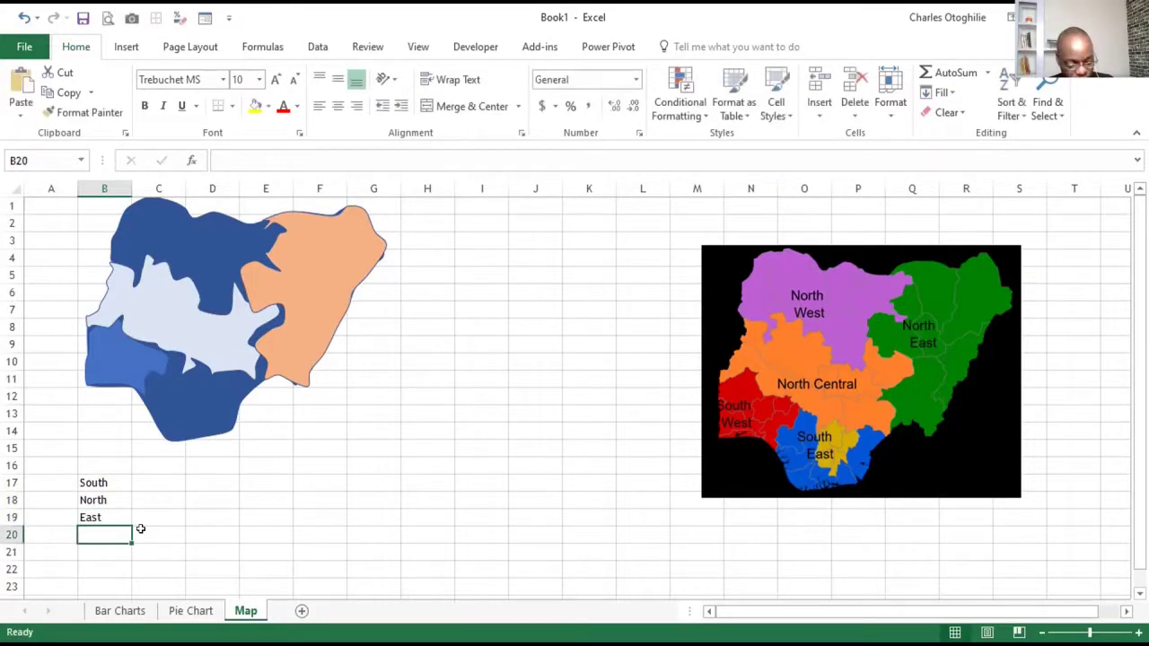
type("West")
key("Return")
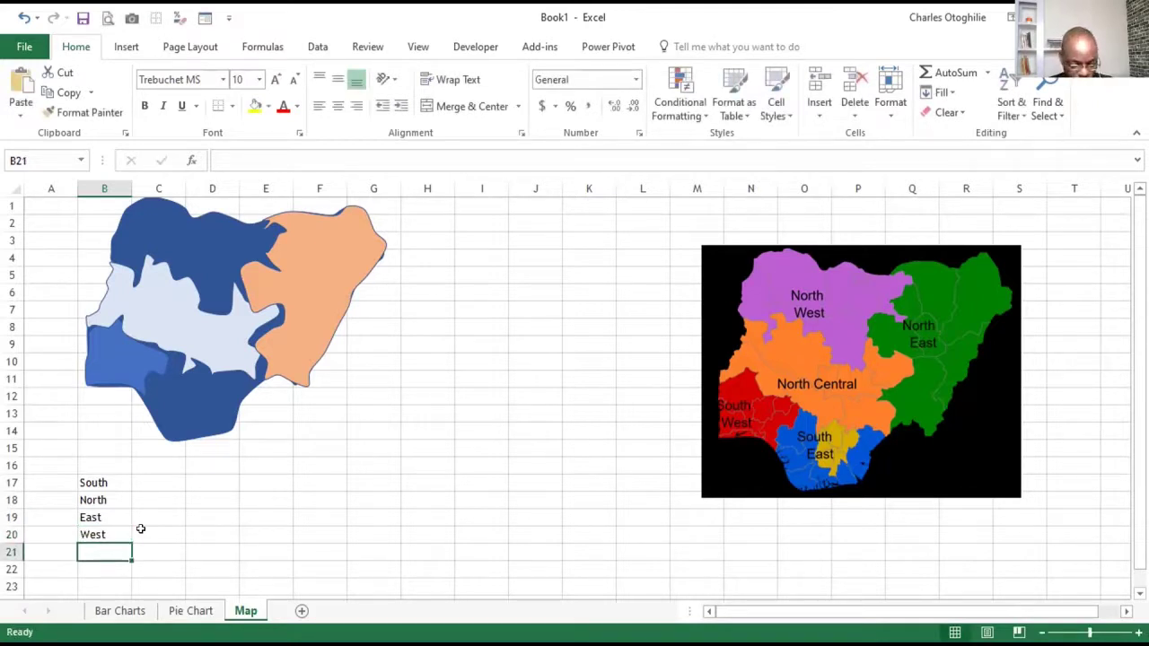
type("NW")
key("Return")
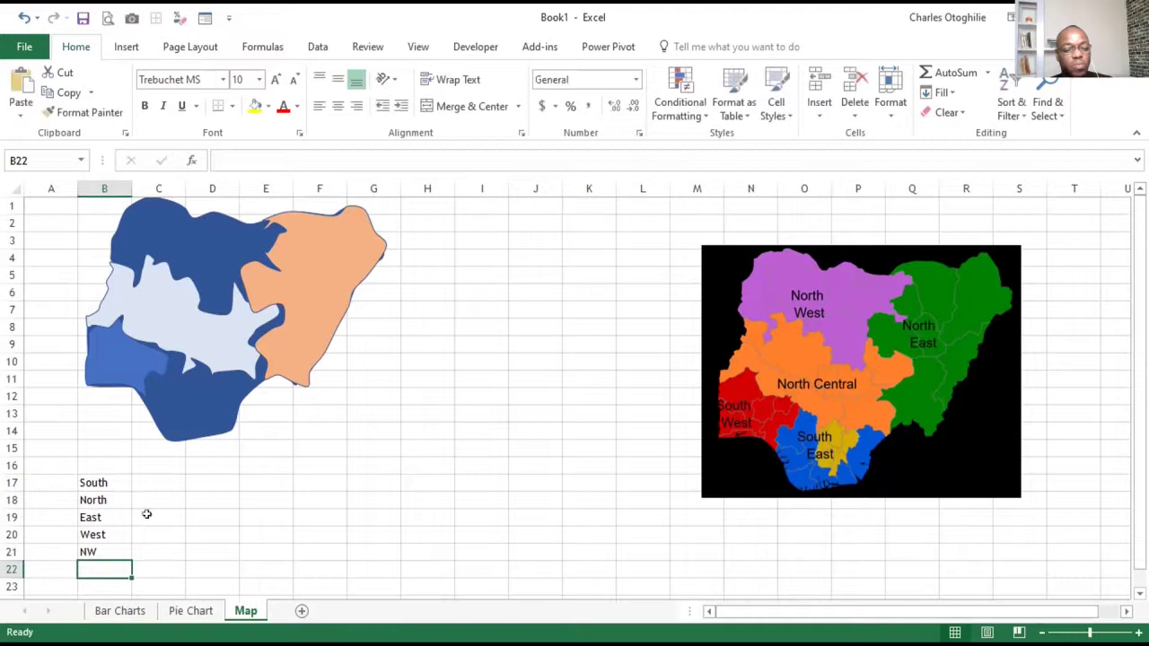
Enter the values 30, 12, 18, 23 and 5 in cells C17 to C21 beside the zone labels.
left_click(168, 482)
type("30")
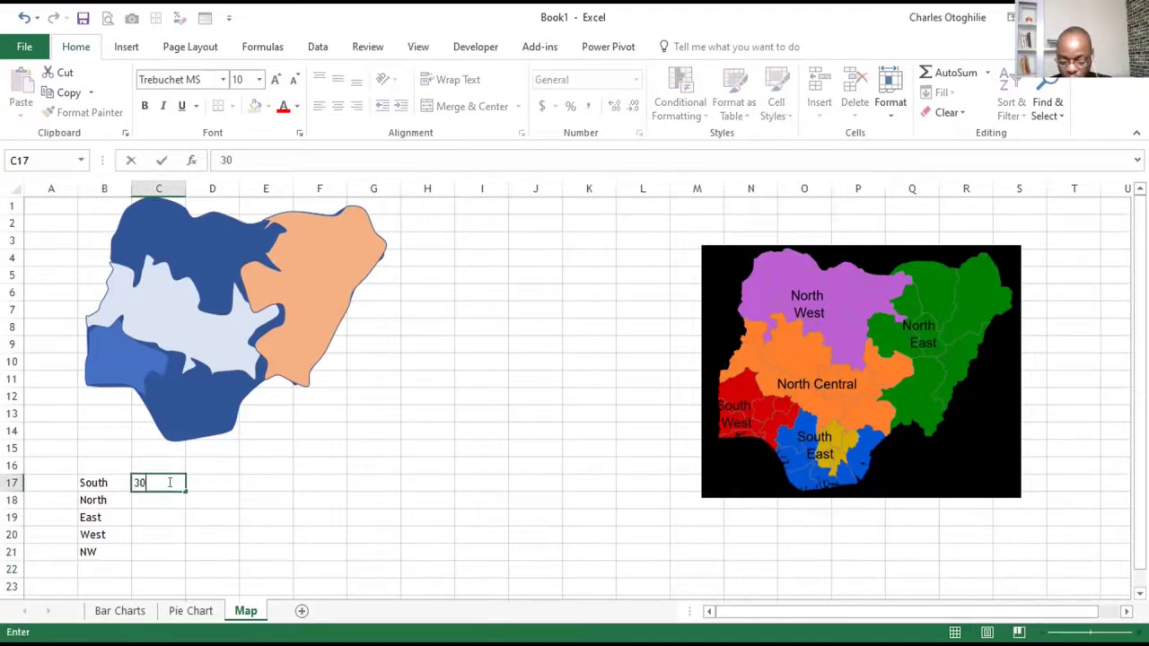
left_click(138, 499)
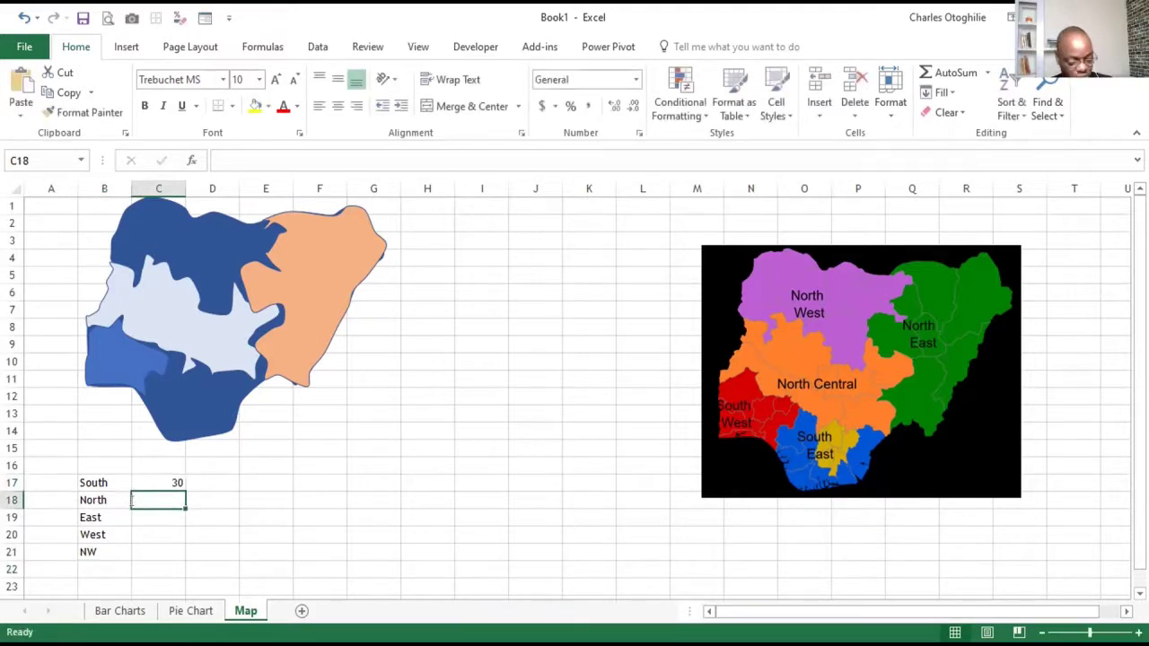
type("12")
left_click(140, 523)
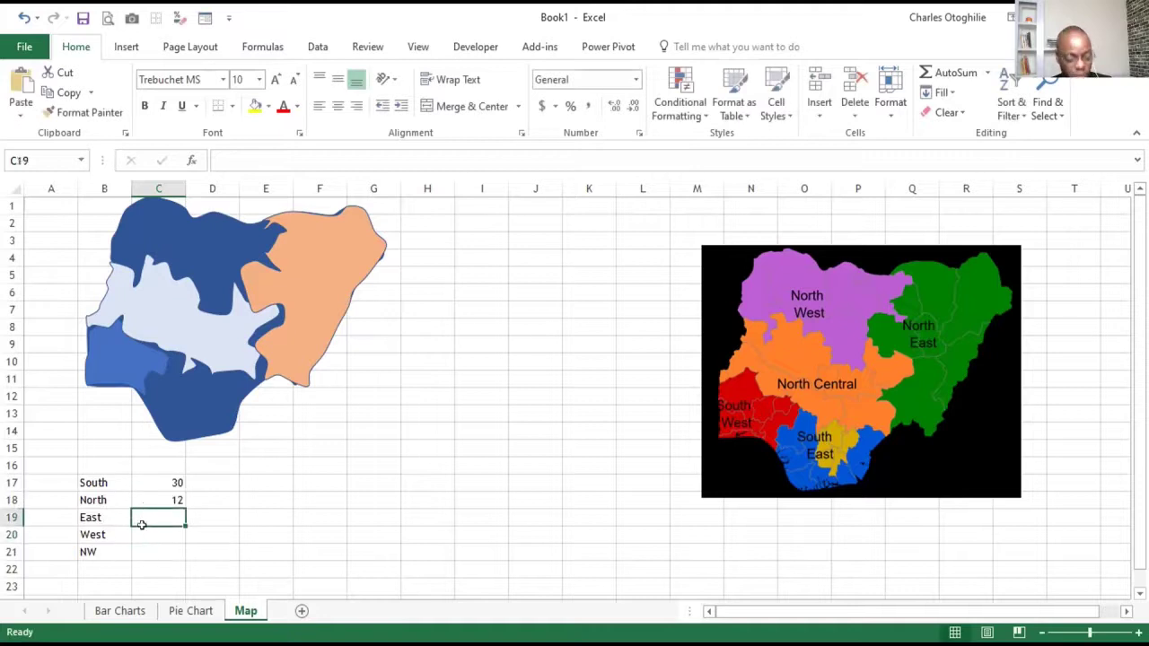
type("18")
key("Return")
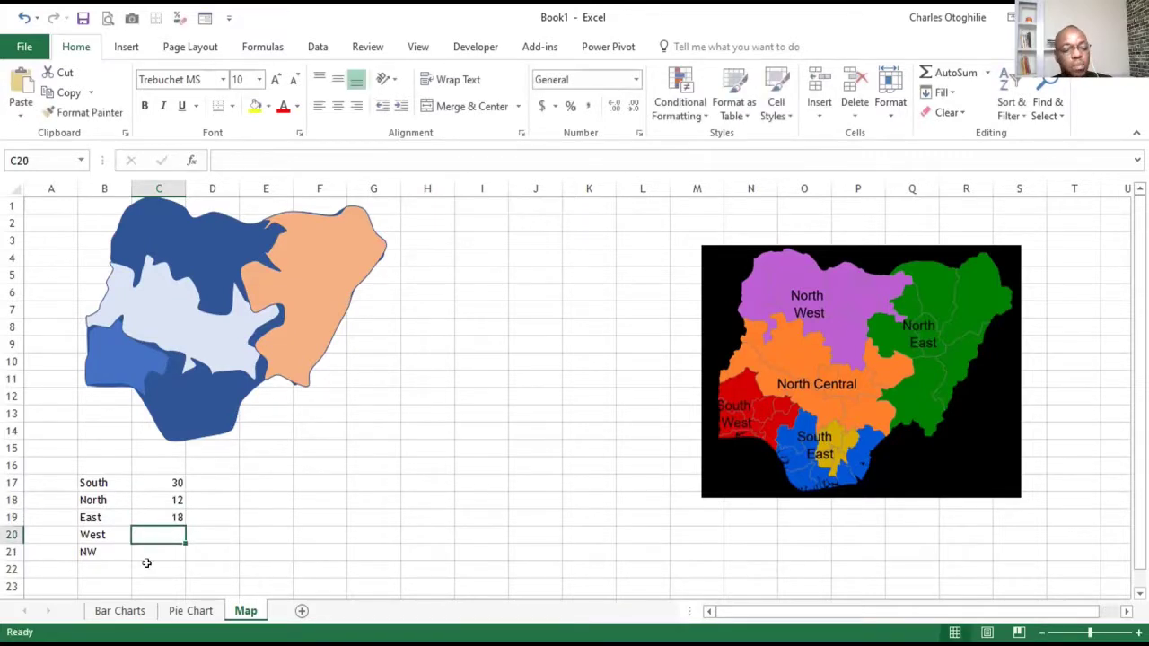
type("23")
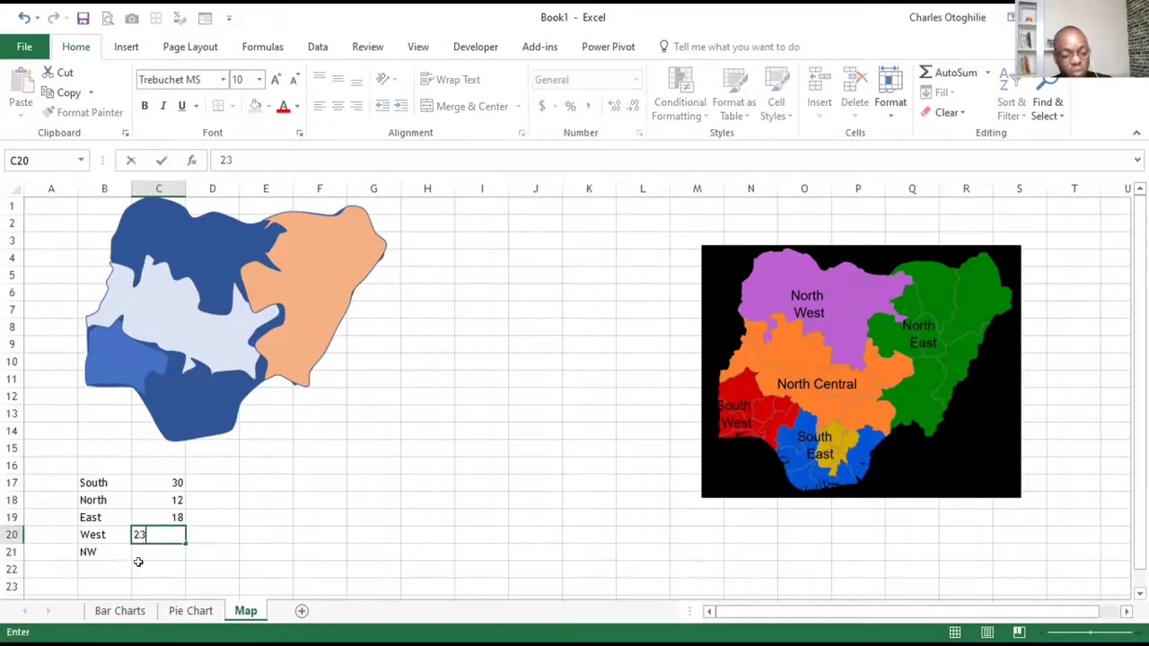
left_click(143, 556)
type("5")
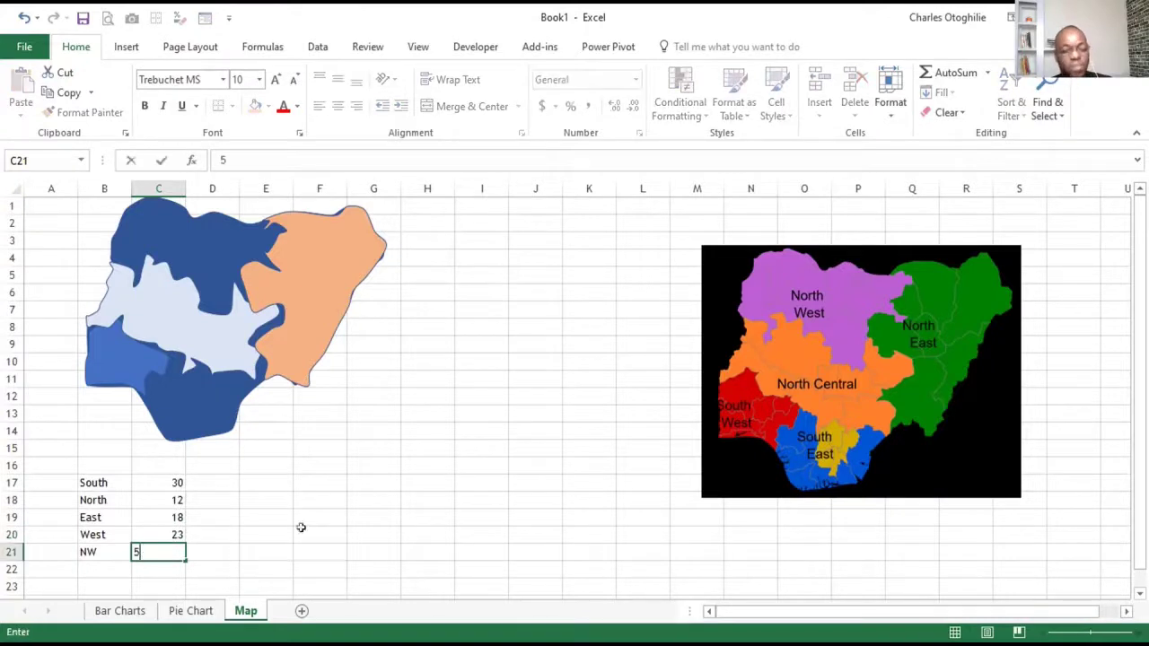
left_click(262, 495)
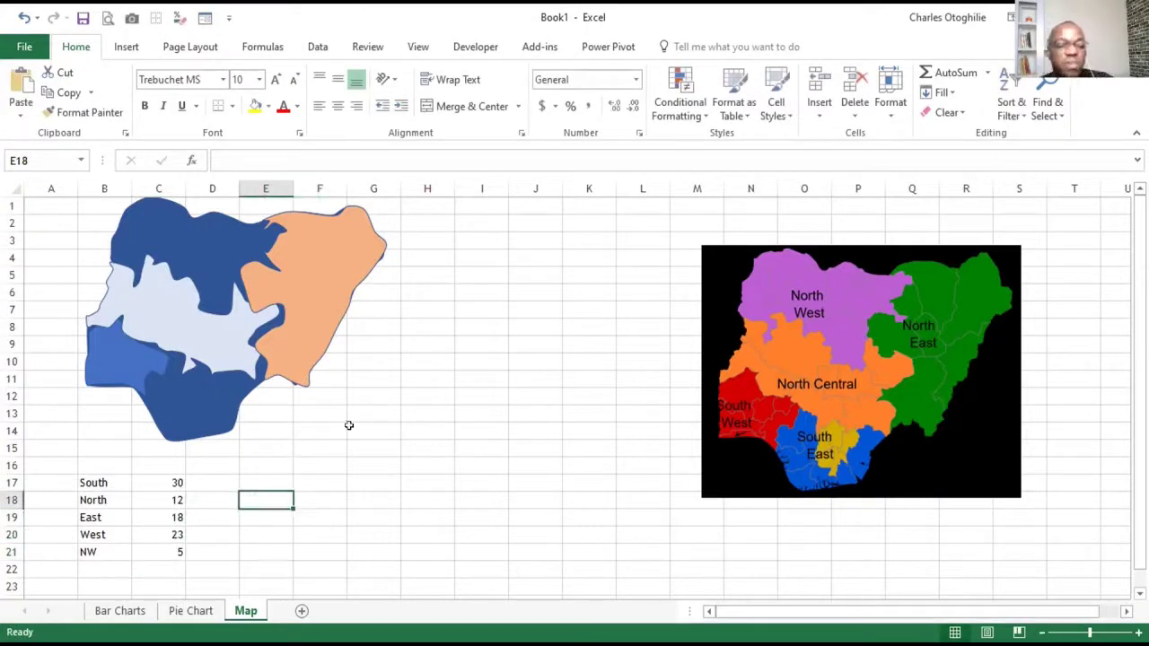
Draw a circle about 0.5 inches wide on the orange North East zone and fill it white.
left_click(121, 47)
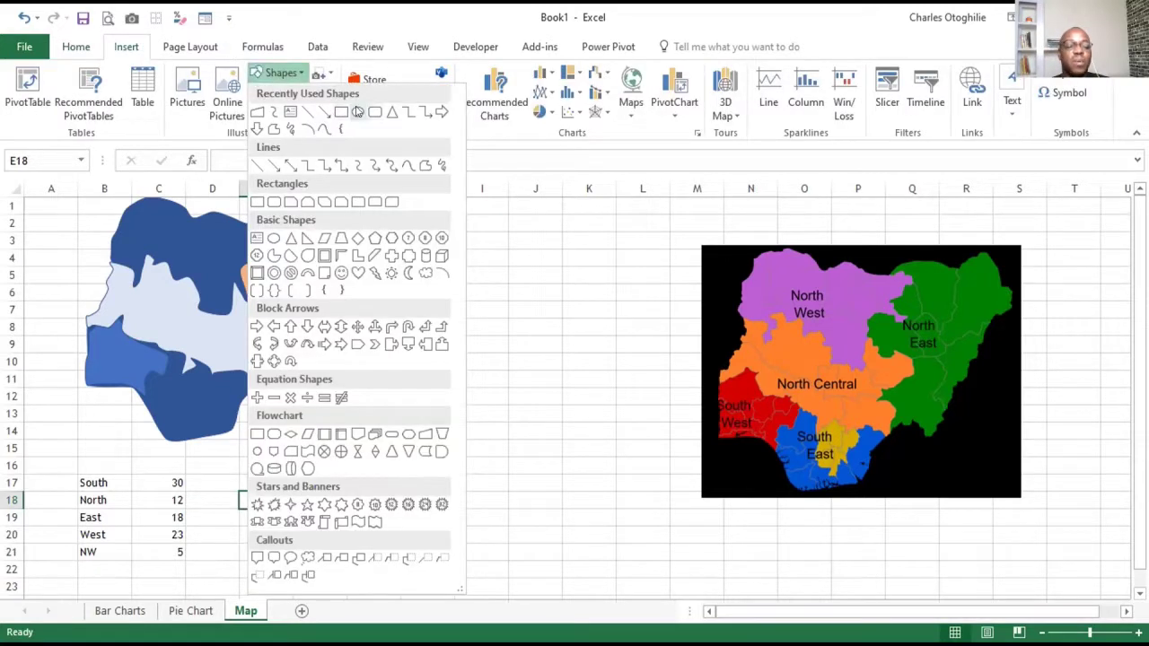
left_click(357, 111)
left_click(403, 349)
left_click_drag(403, 350, 317, 252)
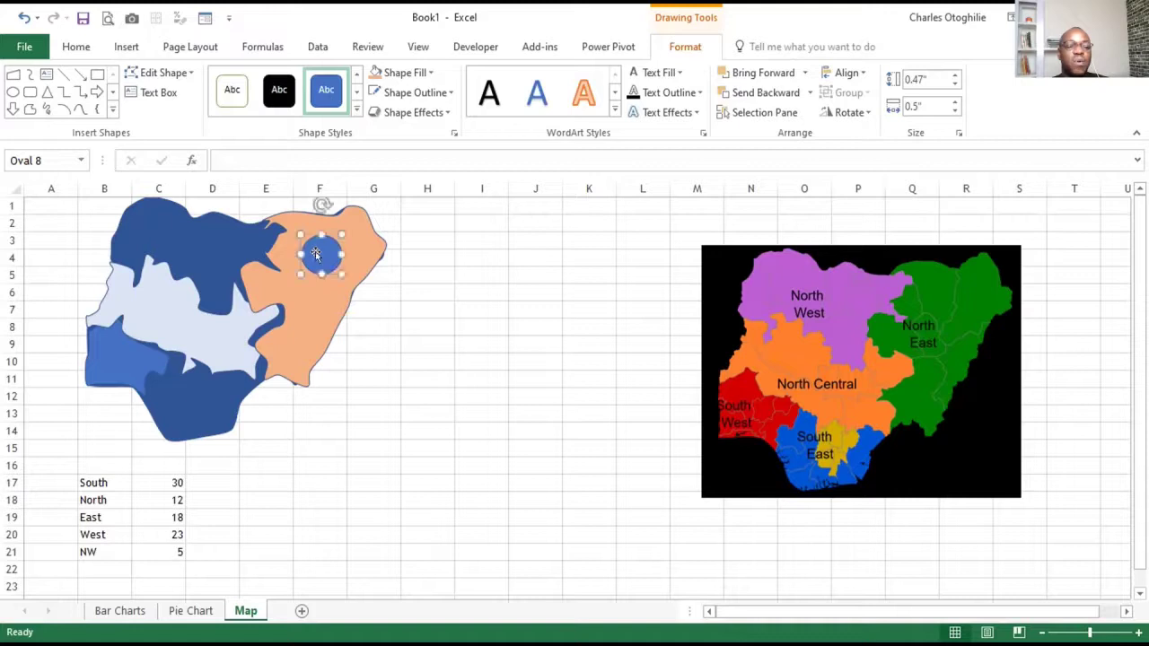
left_click(432, 73)
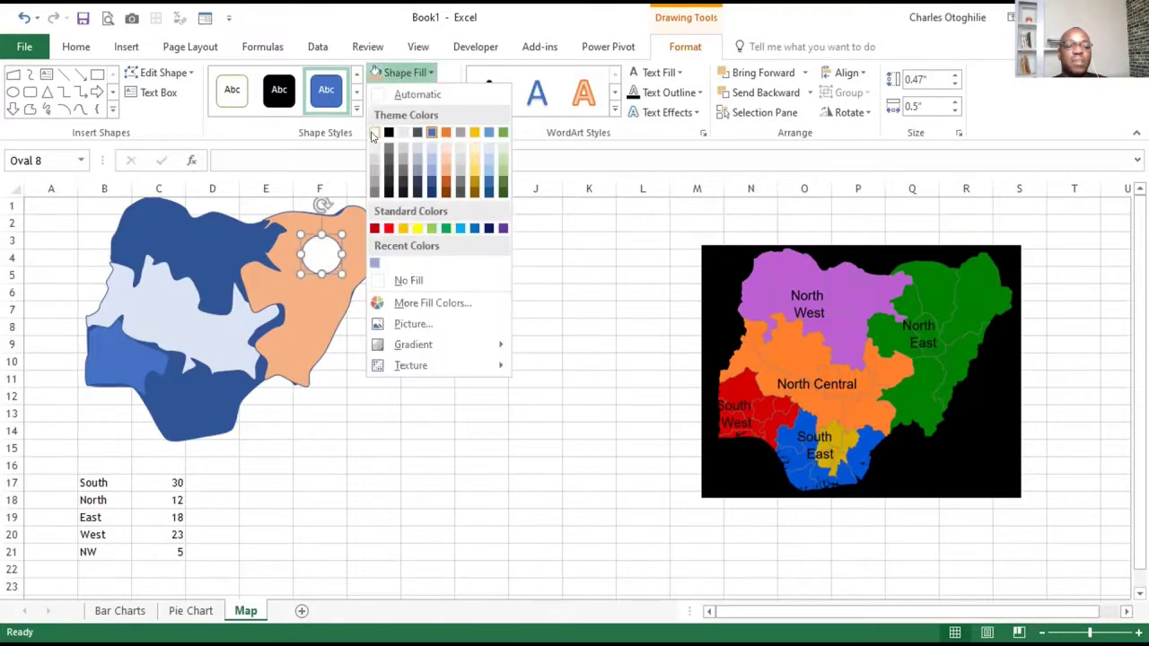
left_click(374, 133)
left_click(421, 310)
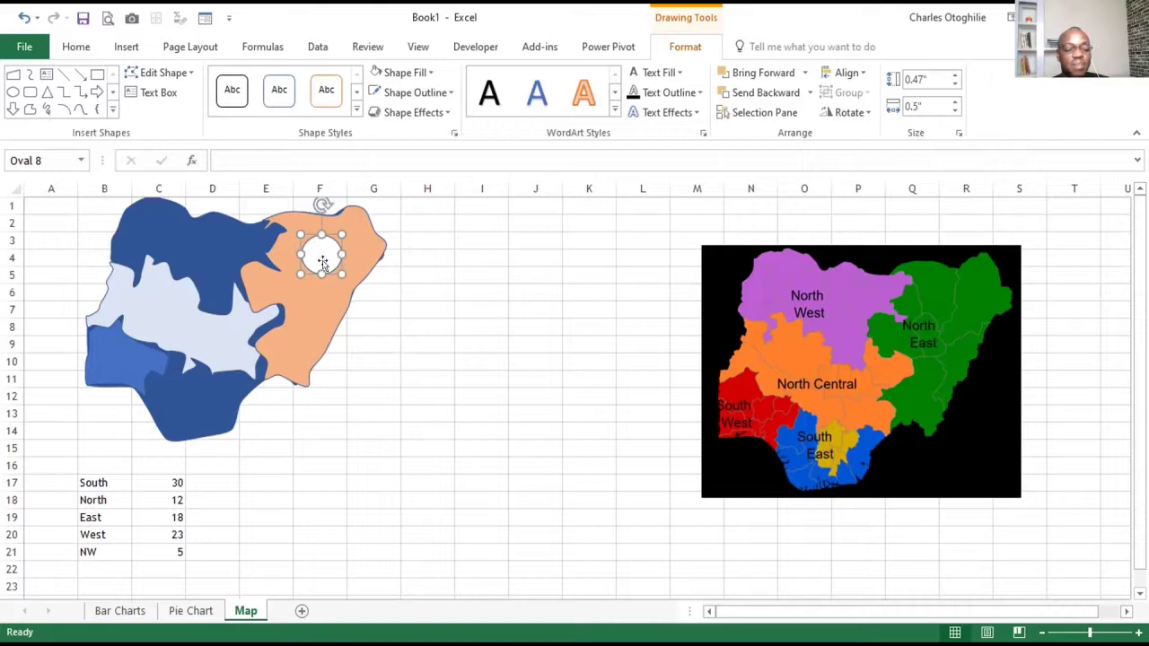
Link the white circle's text to the South value in cell C17.
left_click(256, 156)
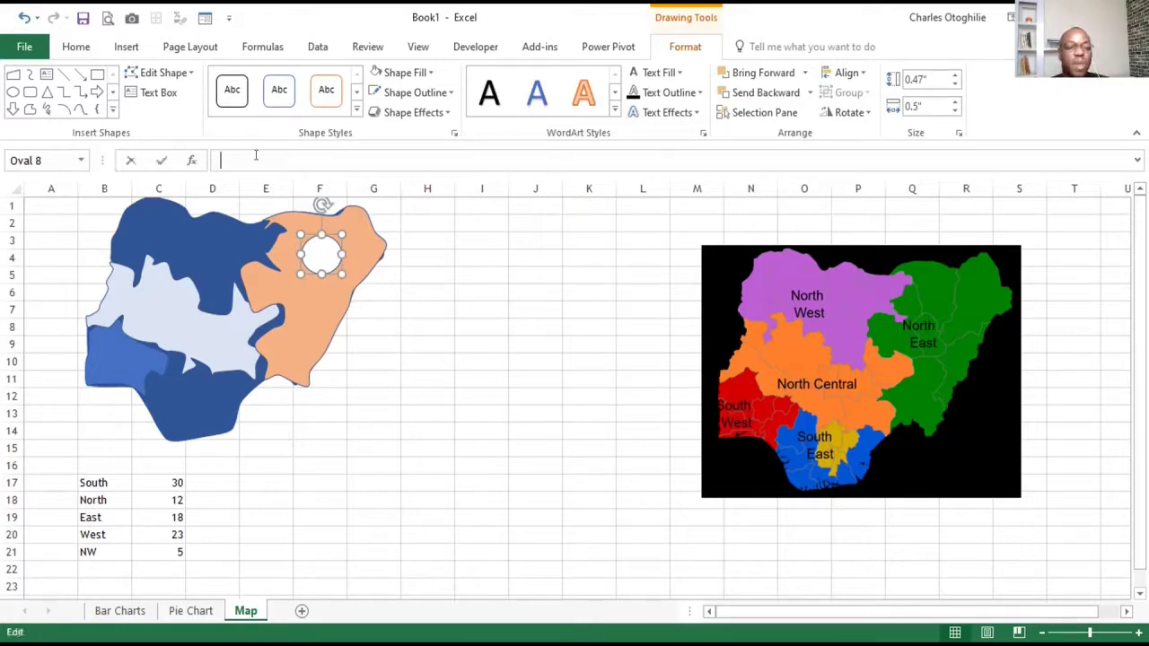
type("=")
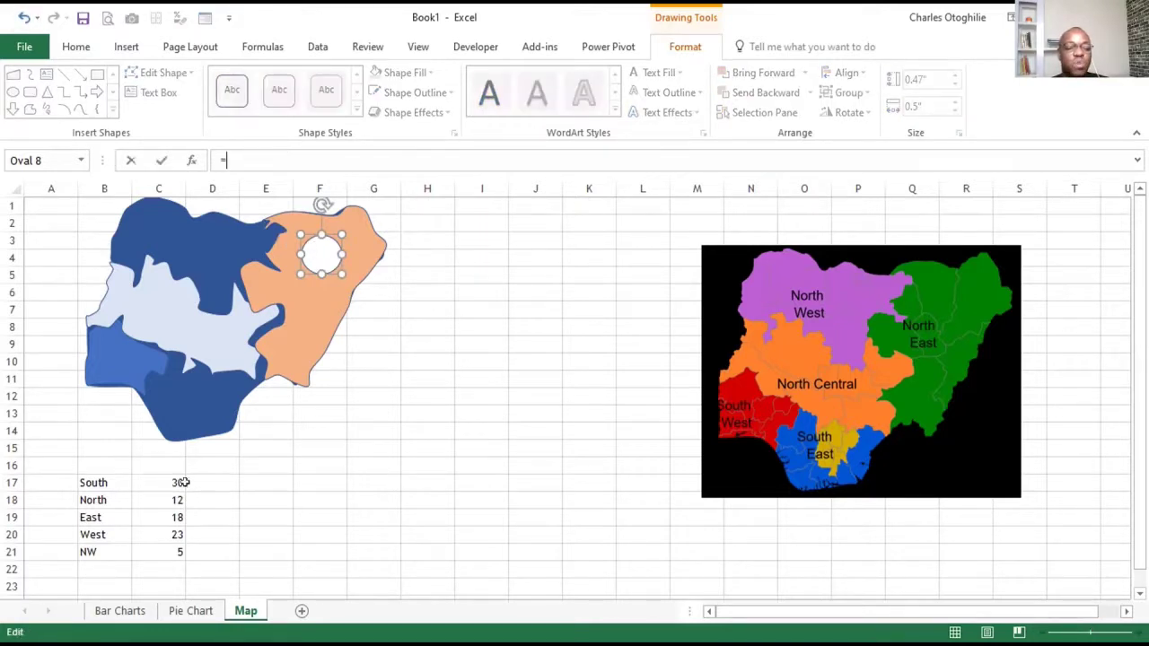
left_click(172, 484)
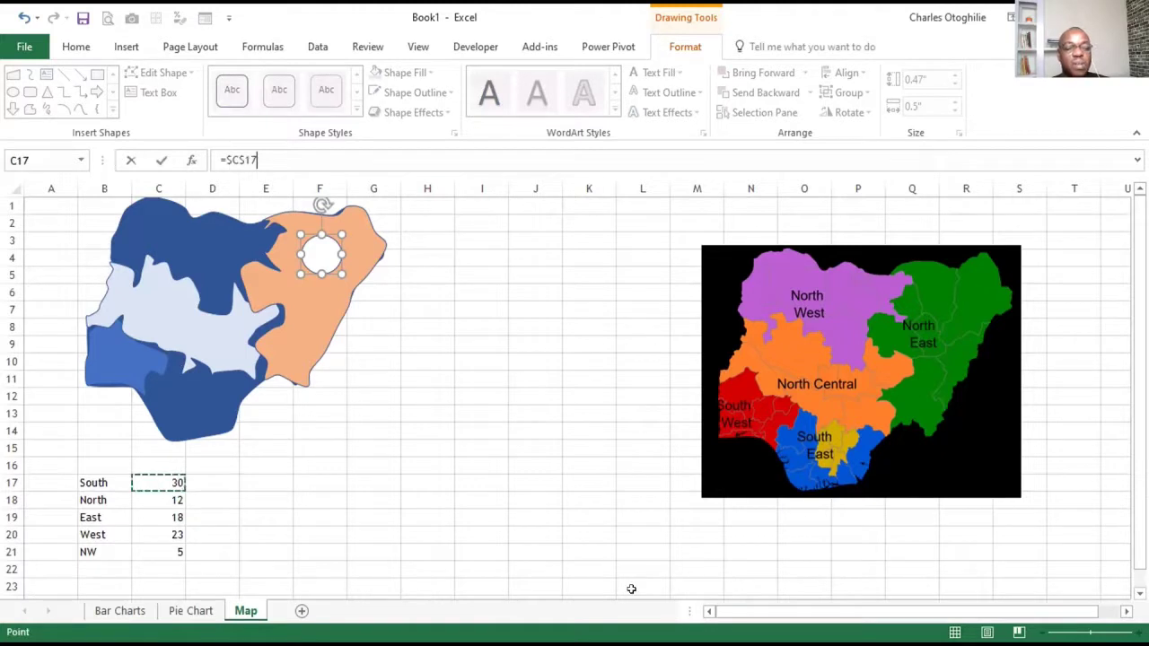
key("Return")
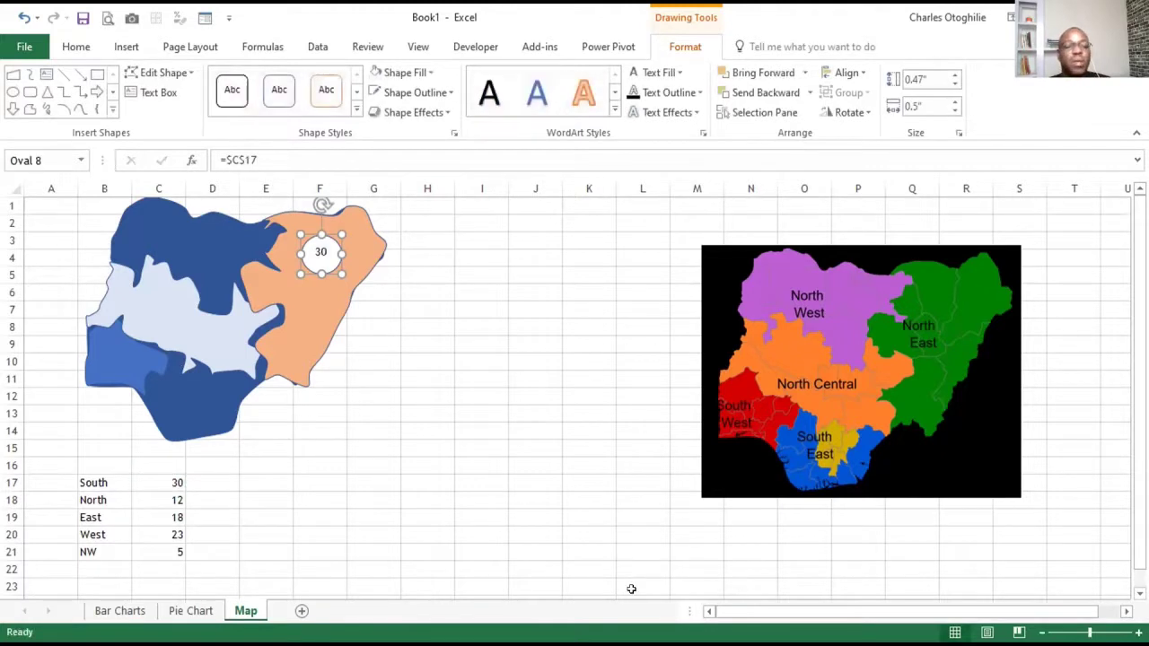
left_click(368, 401)
Duplicate the linked circle, reduce the copy's height to 0.45 inches and place it on the light blue central zone.
left_click(322, 260)
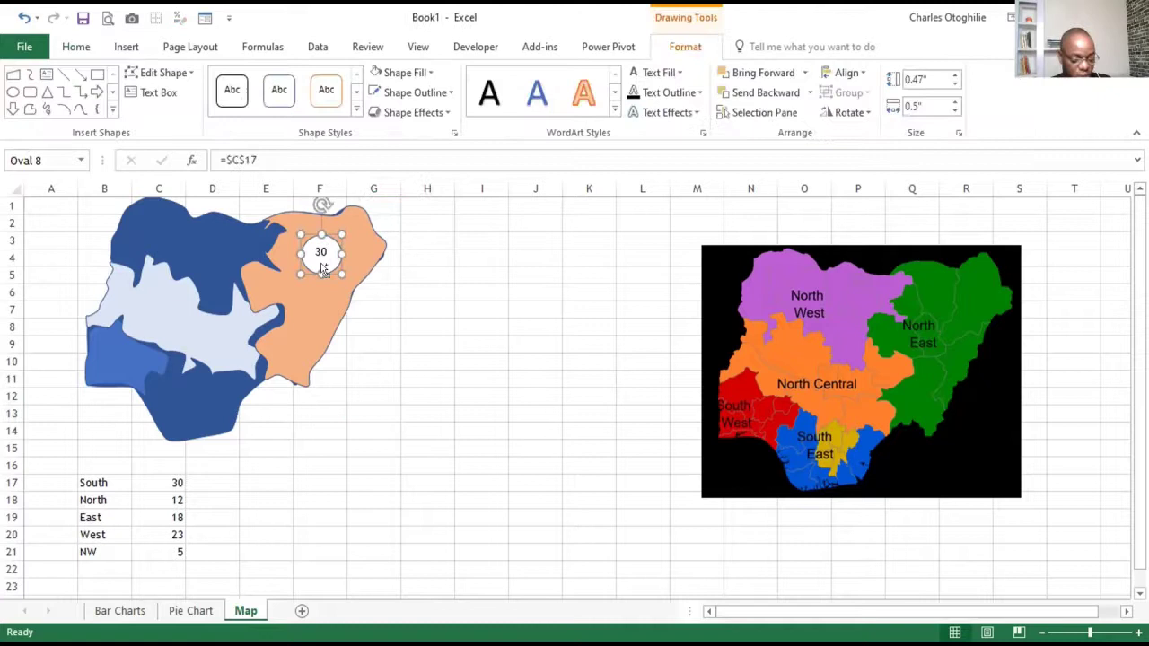
key("ctrl+d")
left_click_drag(327, 276, 329, 275)
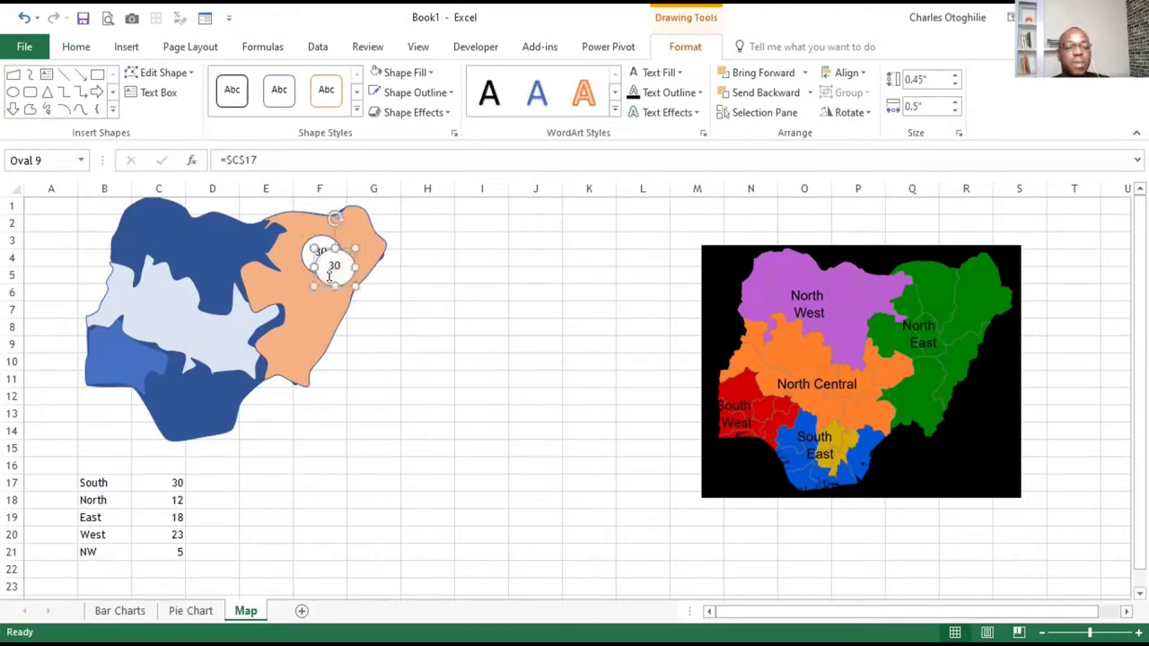
left_click_drag(266, 313, 149, 328)
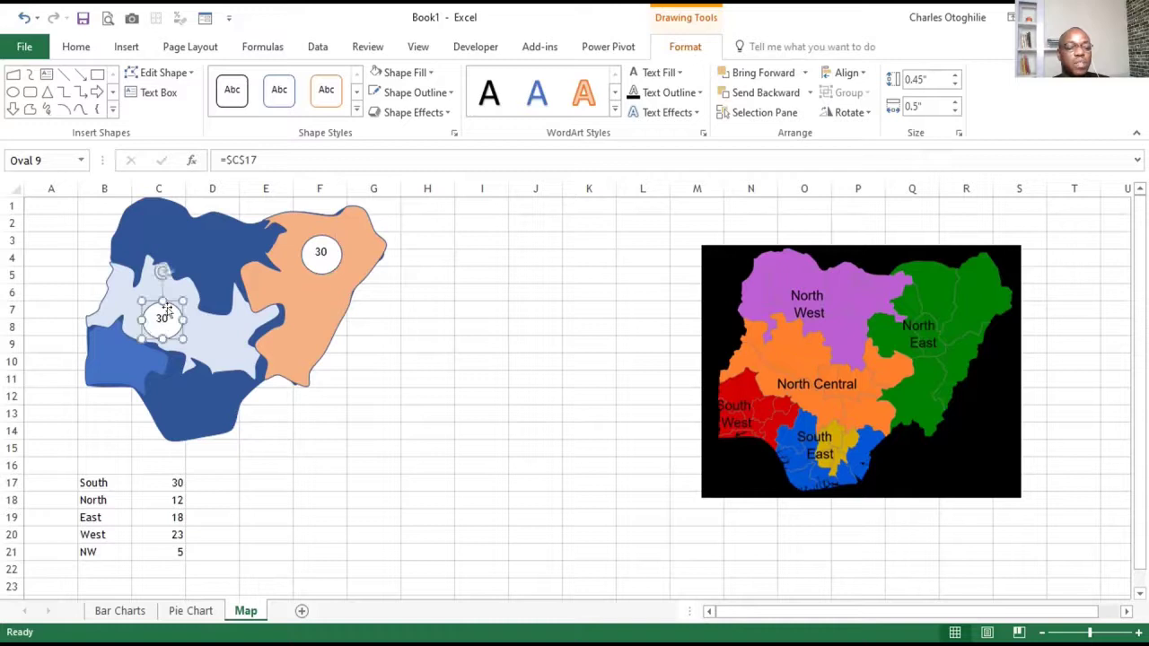
Link the copied circle's text to cell C18 and move it onto the dark blue North West zone.
left_click(268, 158)
key("BackSpace")
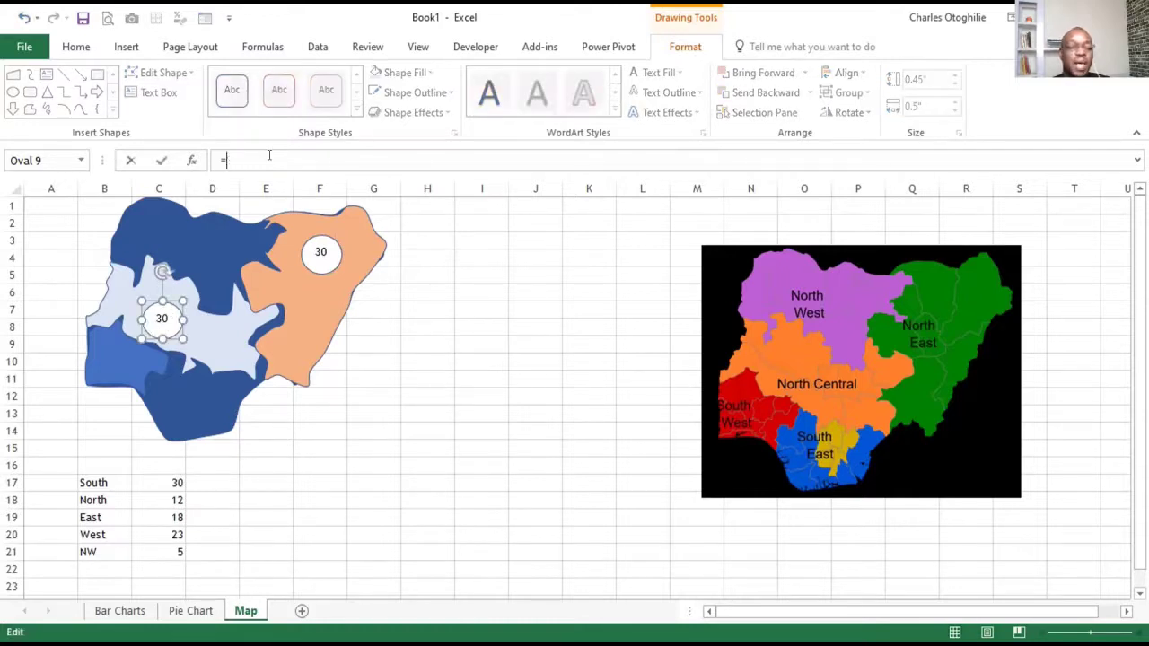
left_click(179, 499)
key("Return")
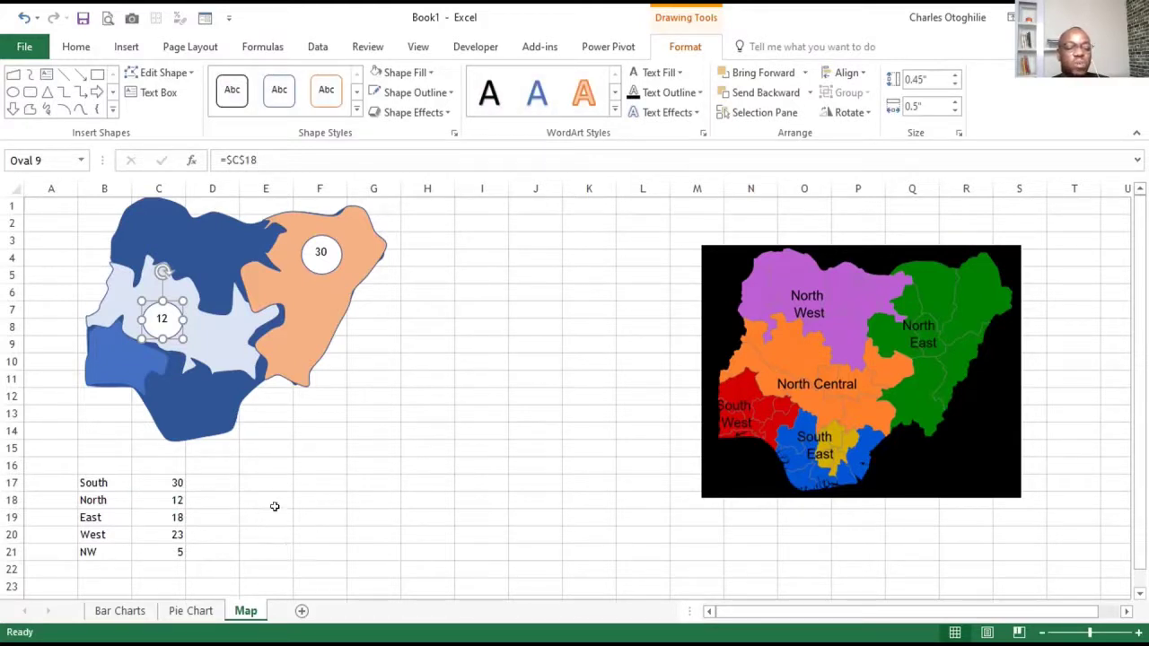
left_click_drag(152, 302, 172, 224)
Copy the North West circle and place the pasted copy on the dark blue southern zone.
key("ctrl+c")
key("ctrl+v")
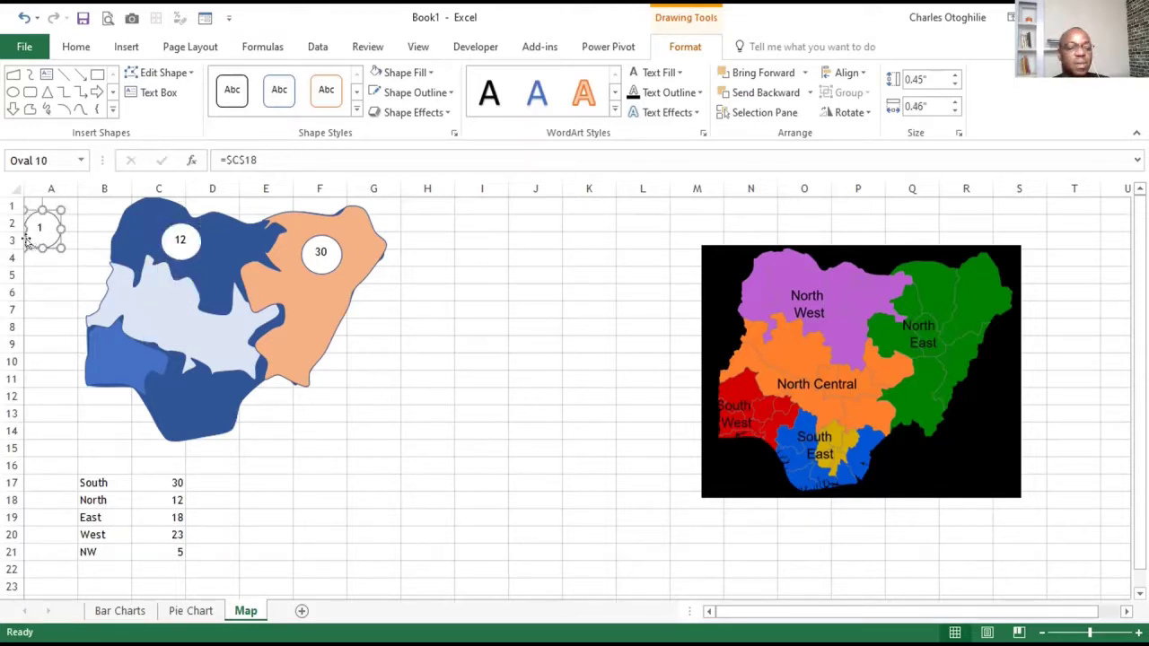
left_click_drag(36, 244, 198, 404)
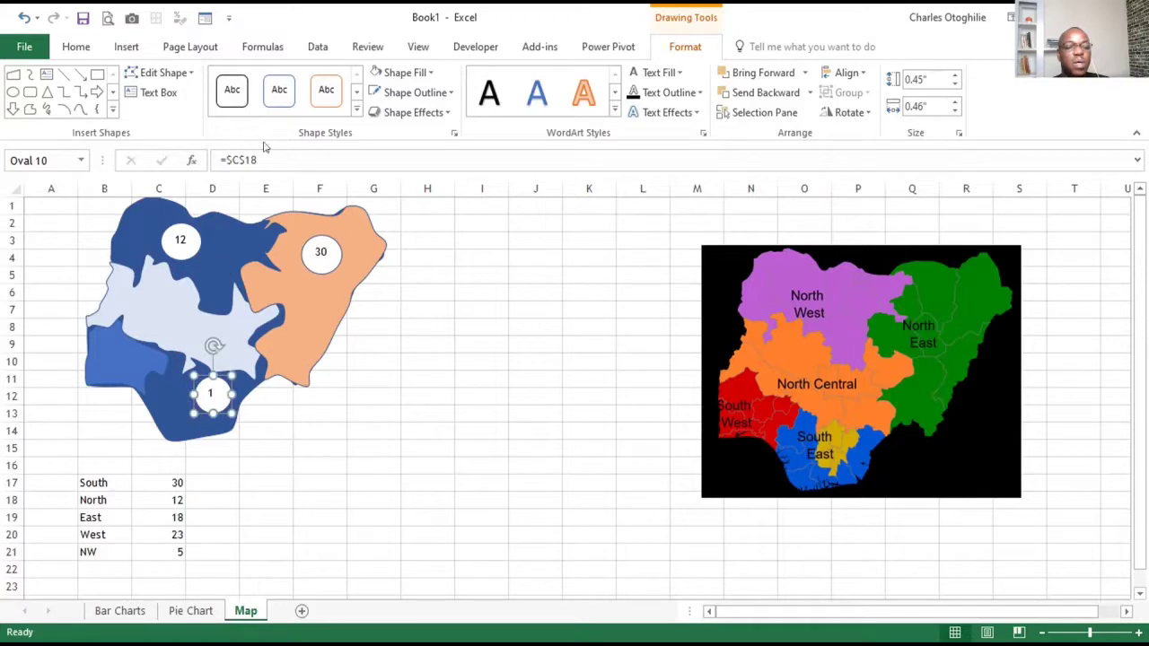
key("BackSpace")
key("BackSpace")
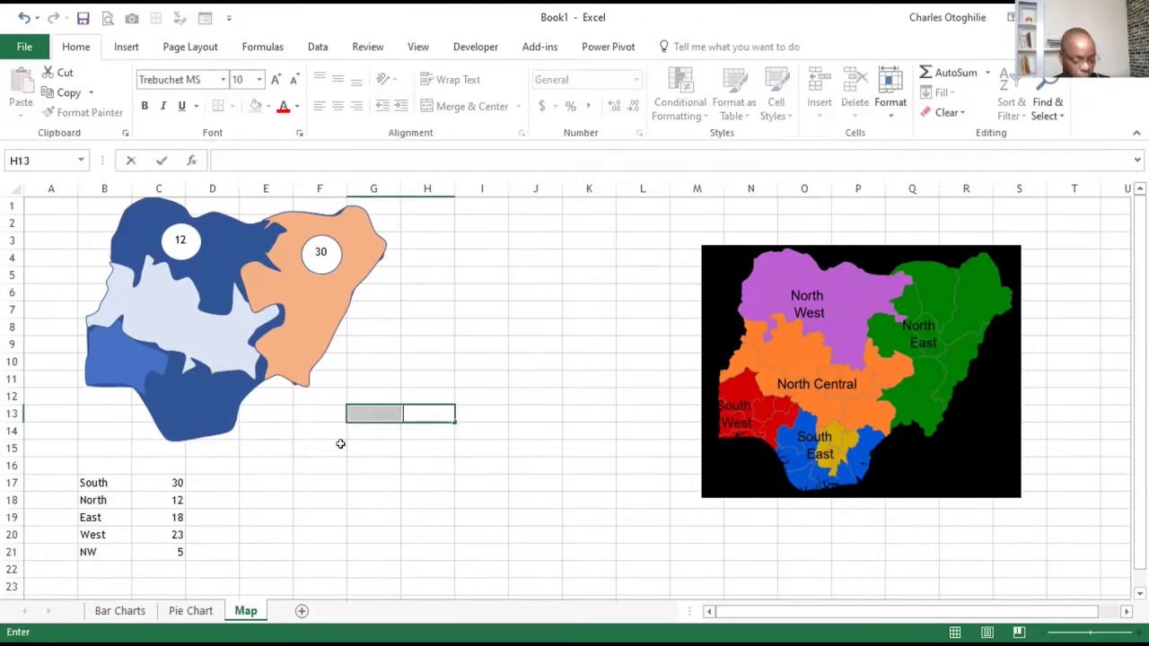
left_click(370, 340)
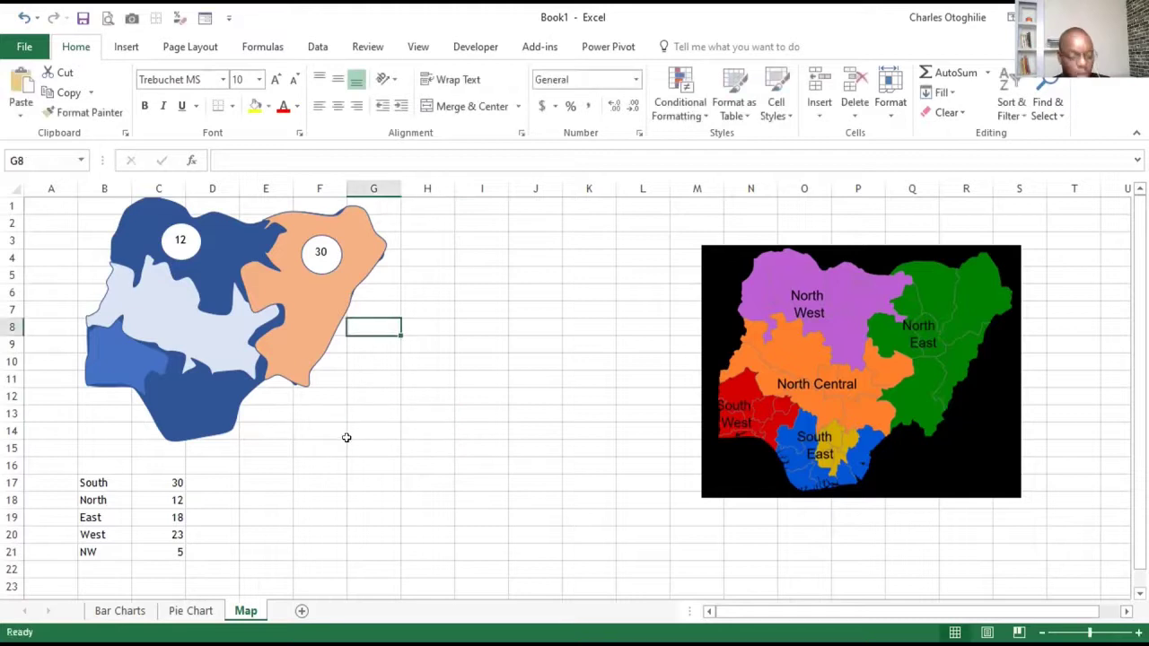
key("ctrl+z")
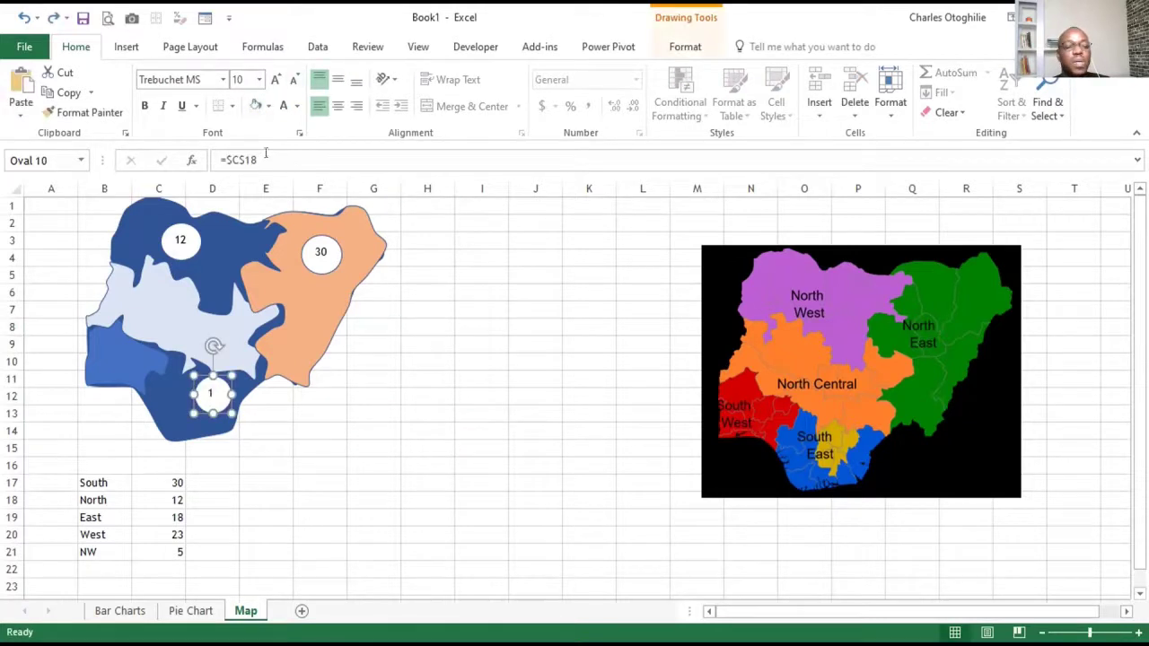
Link the southern circle's text to cell C19 and widen the circle slightly so its value fits.
left_click(293, 154)
key("BackSpace")
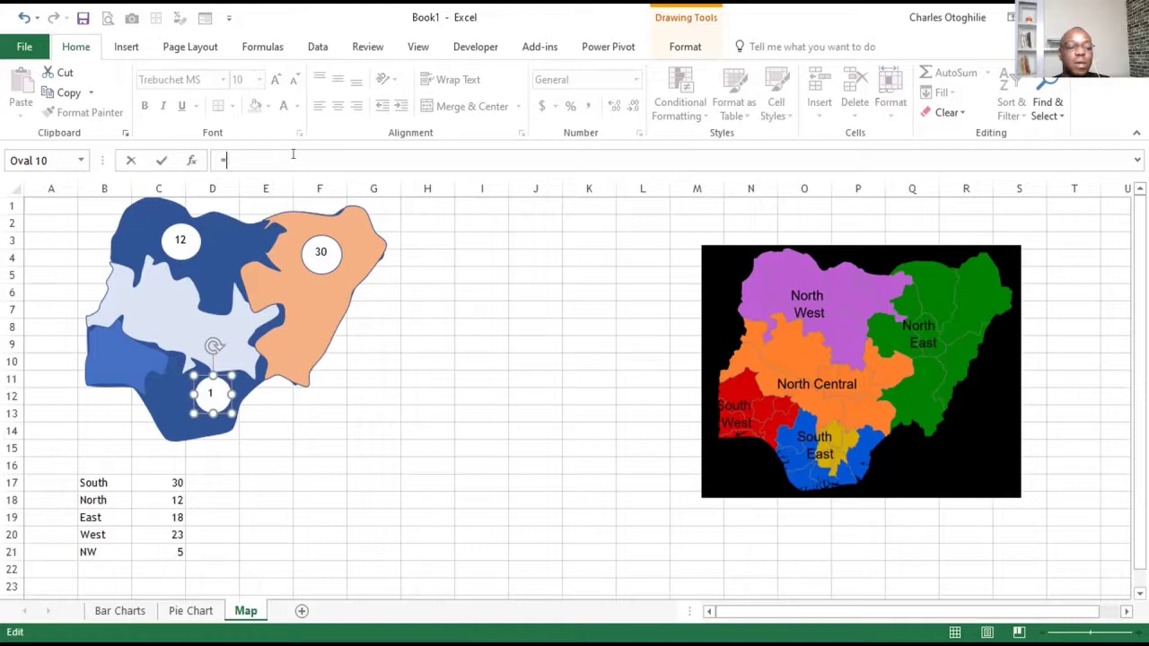
left_click(172, 516)
key("Return")
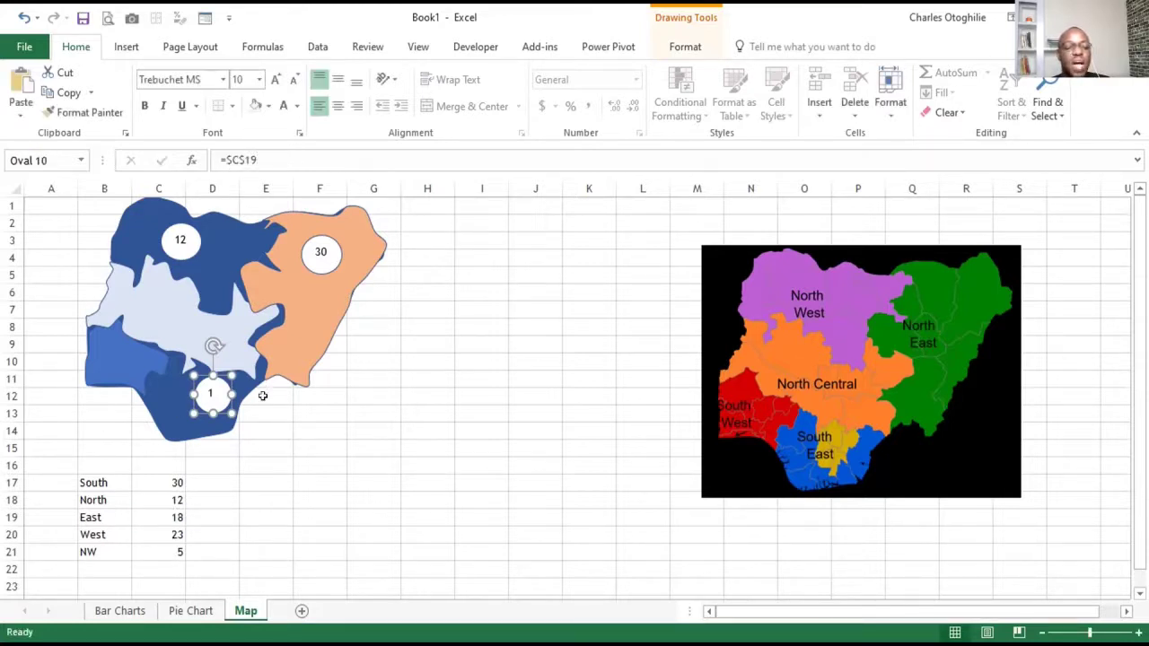
left_click(170, 515)
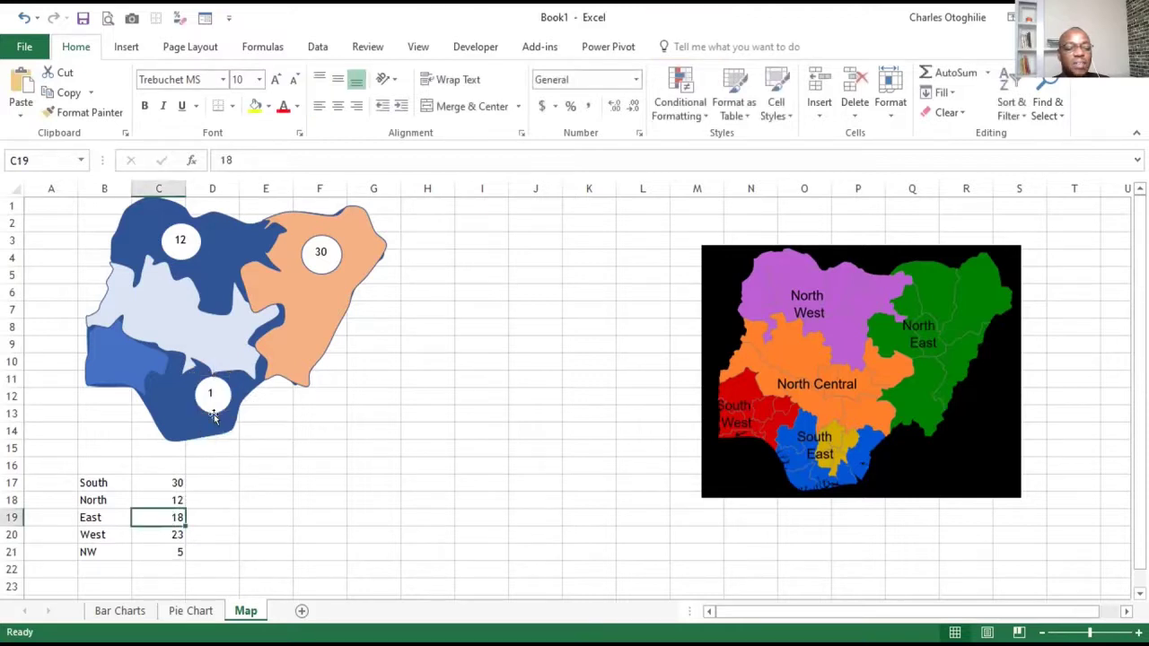
left_click(221, 403)
left_click_drag(230, 393, 235, 393)
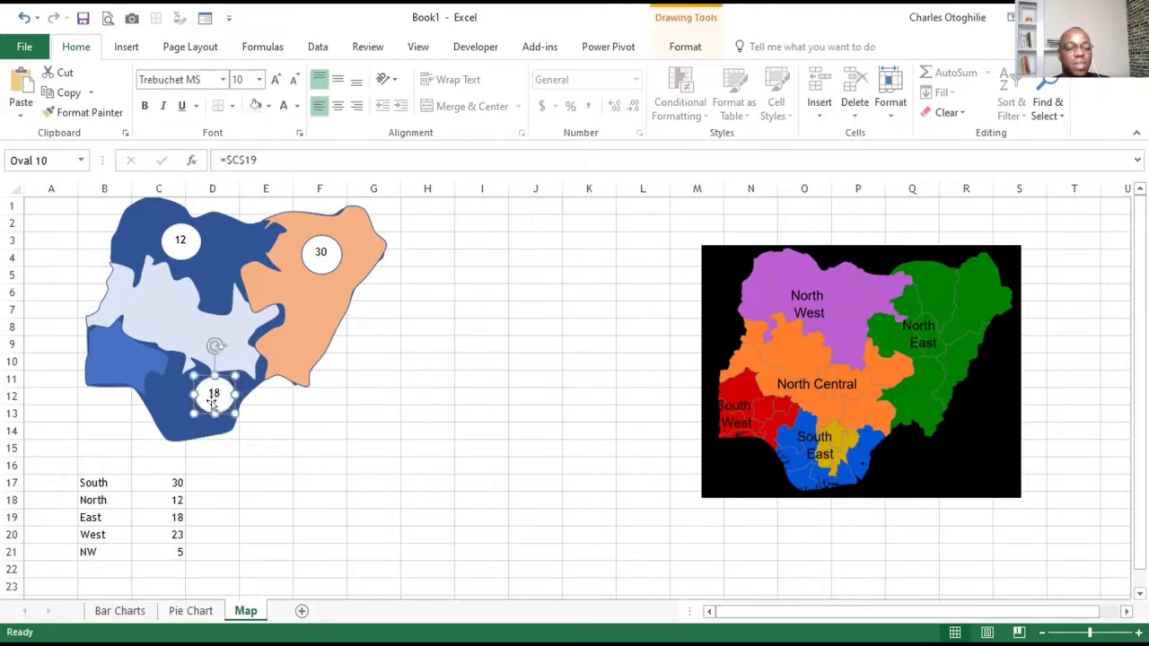
left_click(305, 440)
left_click(212, 404)
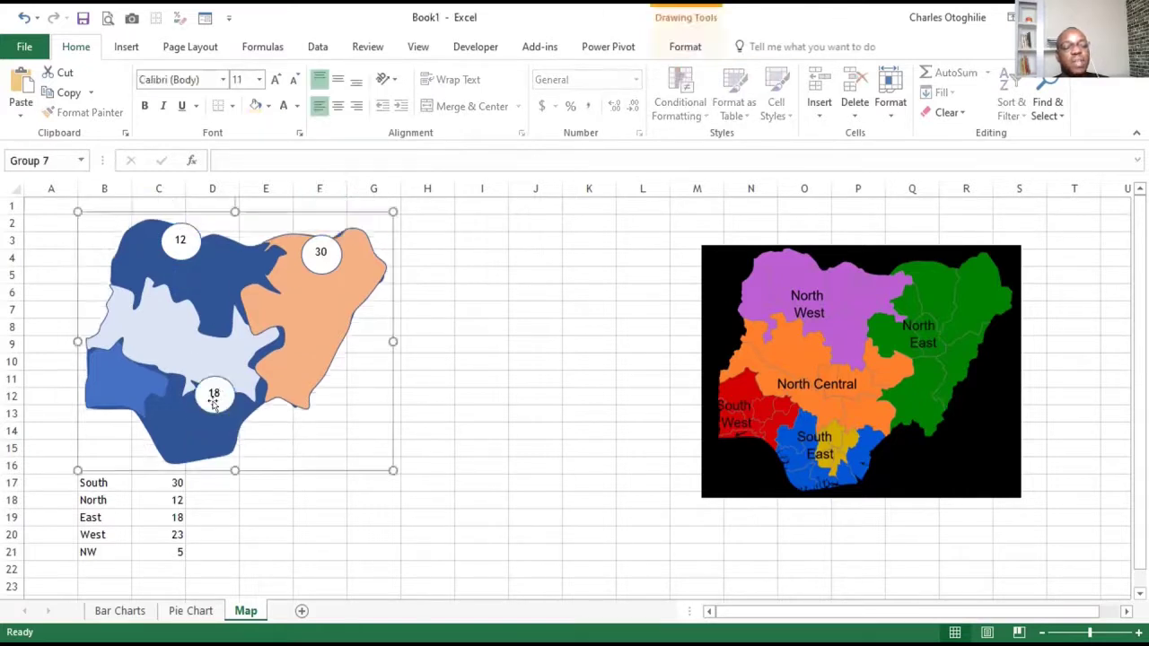
left_click_drag(359, 396, 356, 375)
left_click(505, 384)
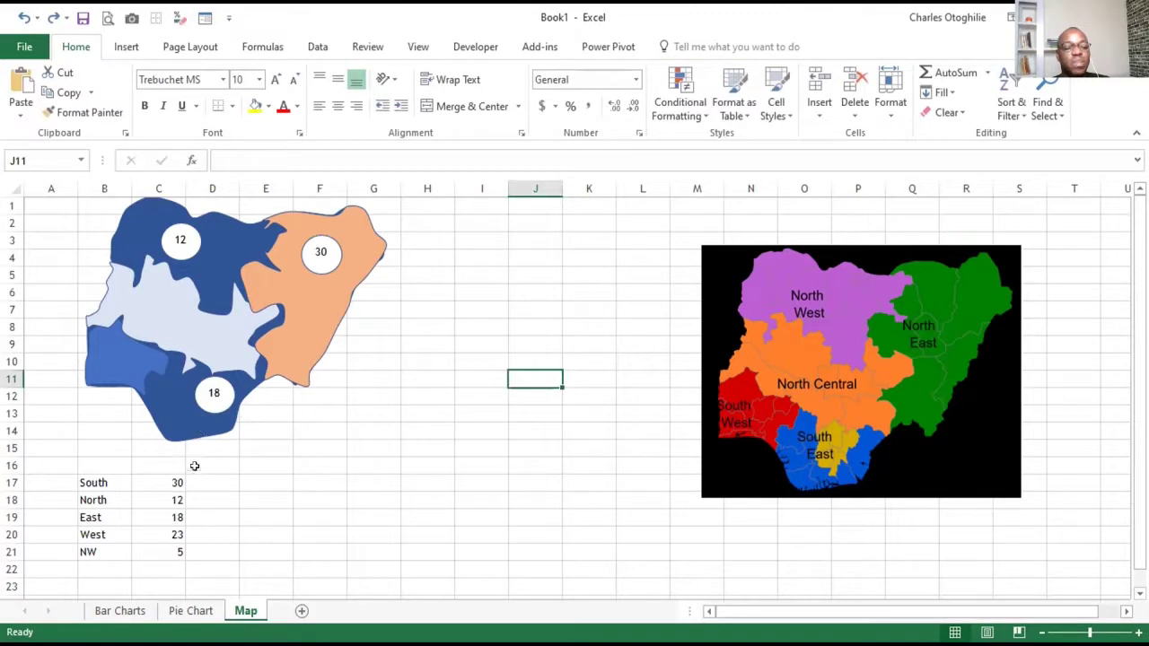
left_click(156, 529)
Duplicate the southern circle and place the copy on the light blue central zone.
left_click(224, 392)
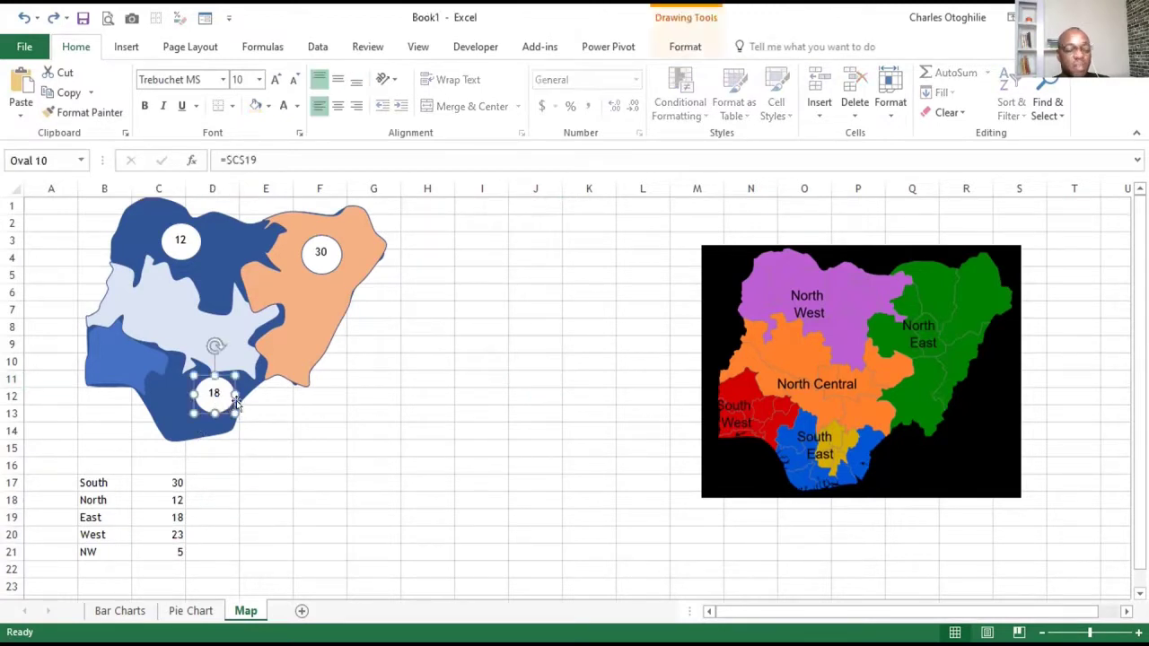
key("ctrl+d")
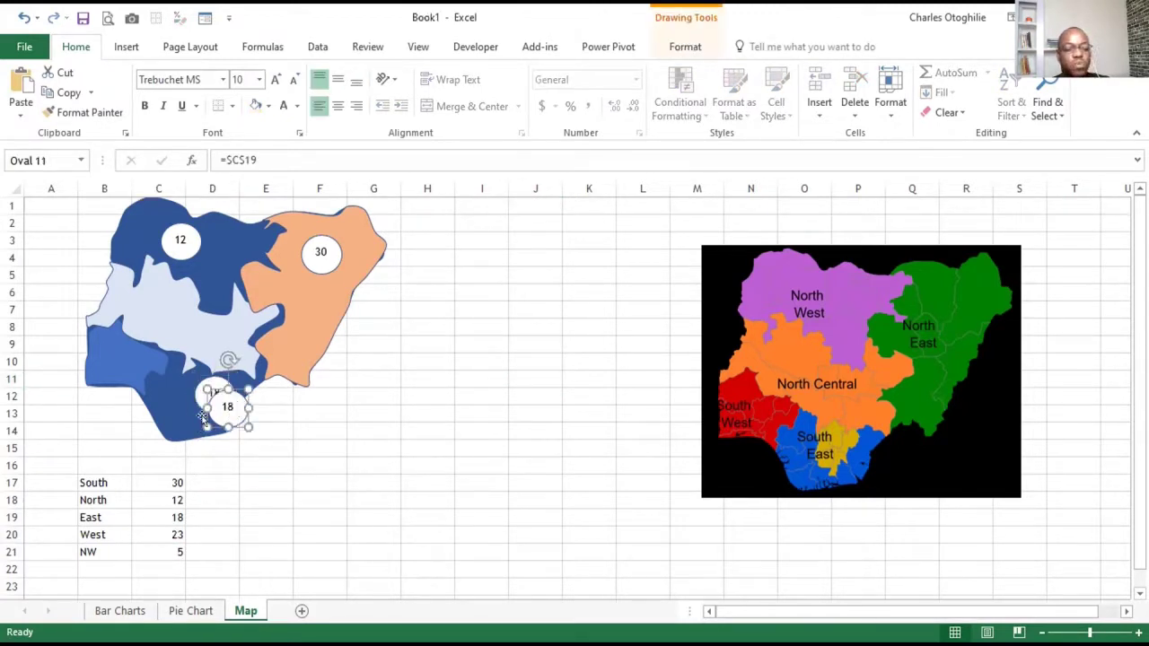
left_click_drag(200, 417, 140, 329)
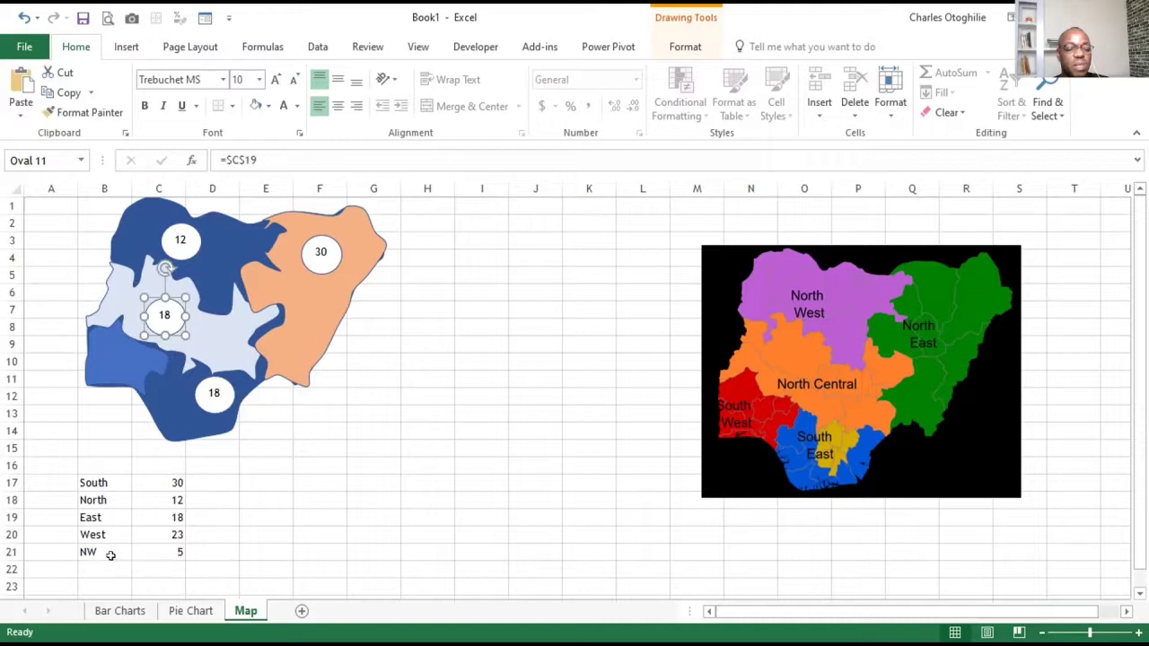
Link the central zone circle's text to the West value in cell C20.
left_click(262, 158)
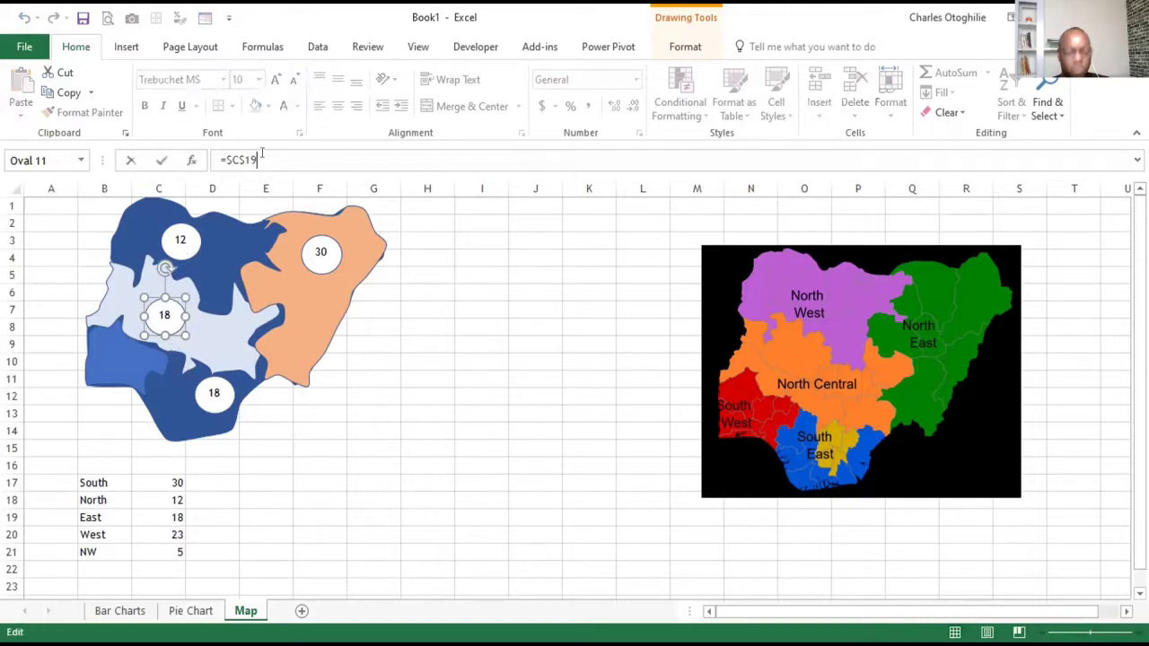
key("BackSpace")
key("BackSpace")
key("BackSpace")
key("BackSpace")
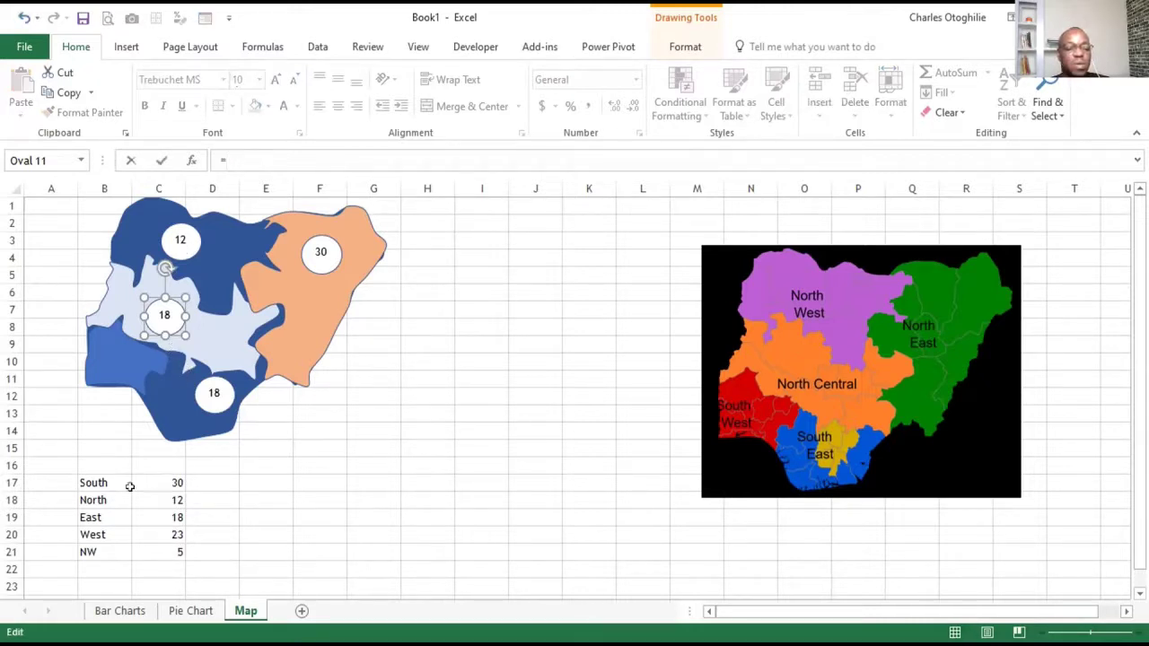
left_click(171, 531)
key("Return")
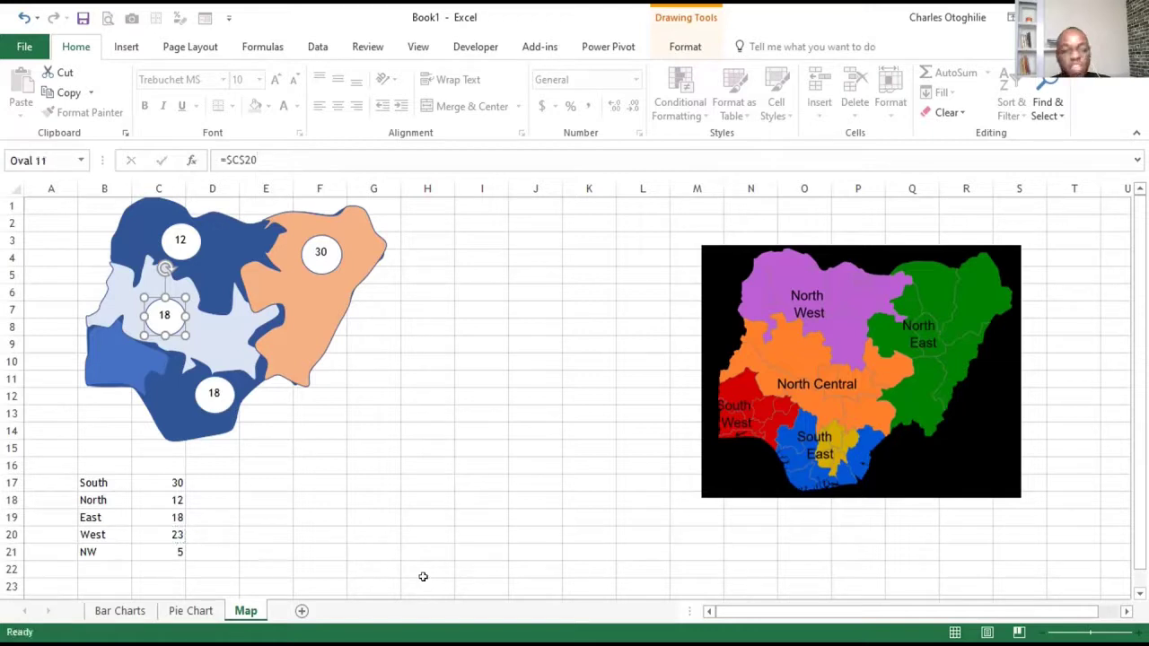
left_click(431, 465)
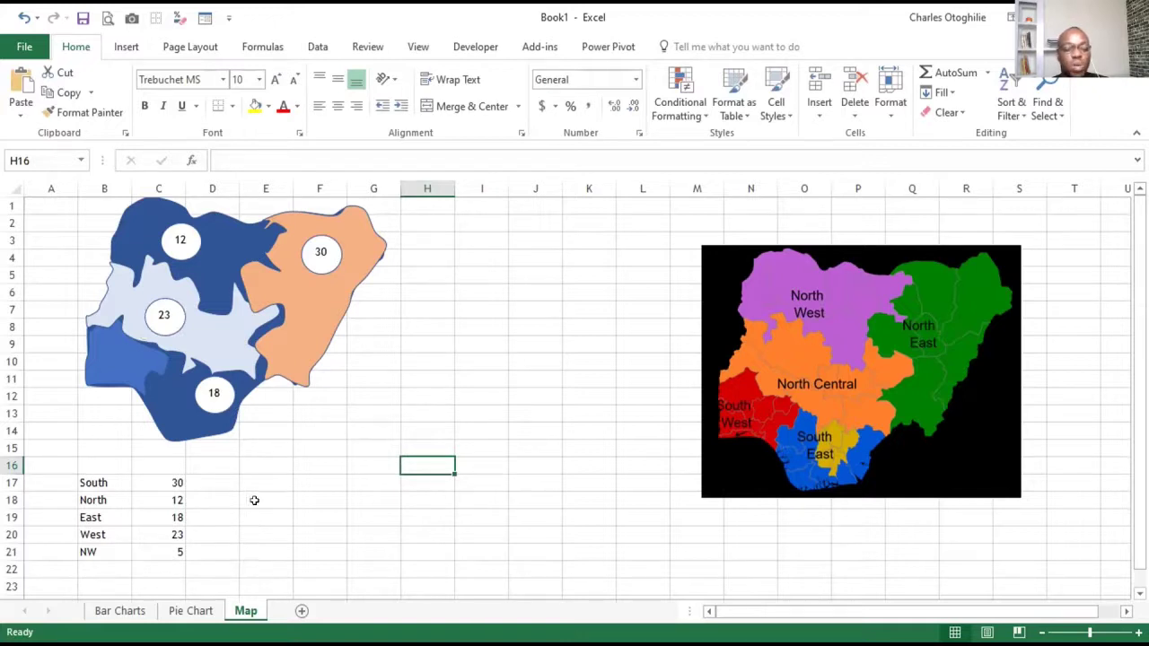
Move the coloured reference map picture closer to the traced map, starting at column J in row 2.
left_click(325, 443)
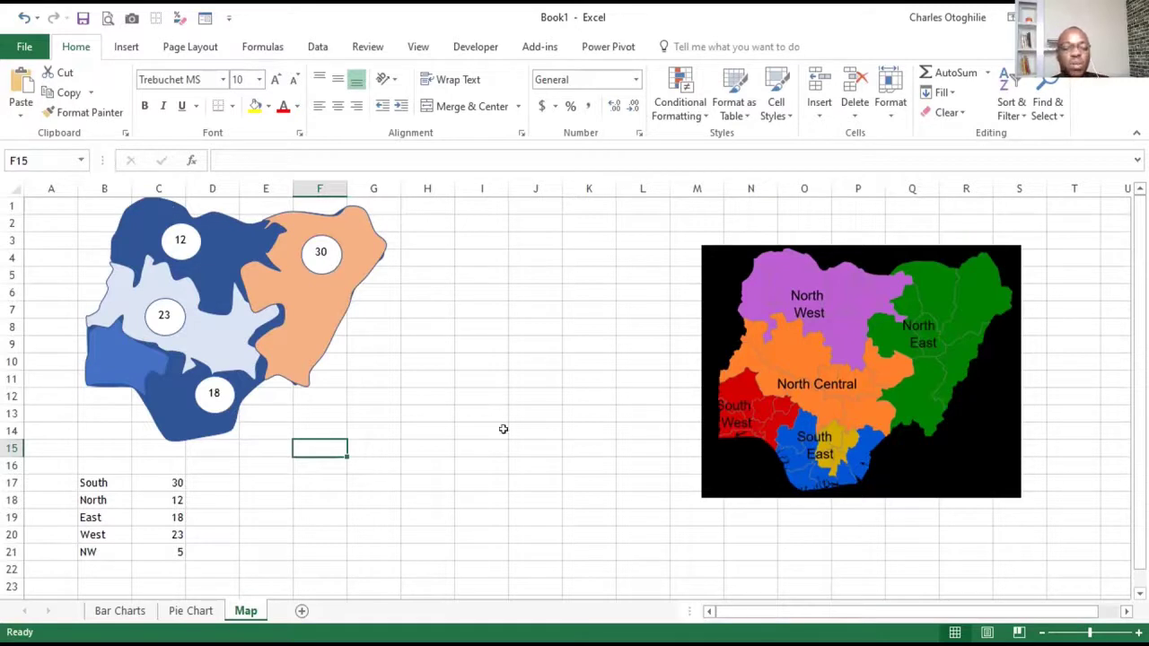
left_click_drag(748, 325, 573, 301)
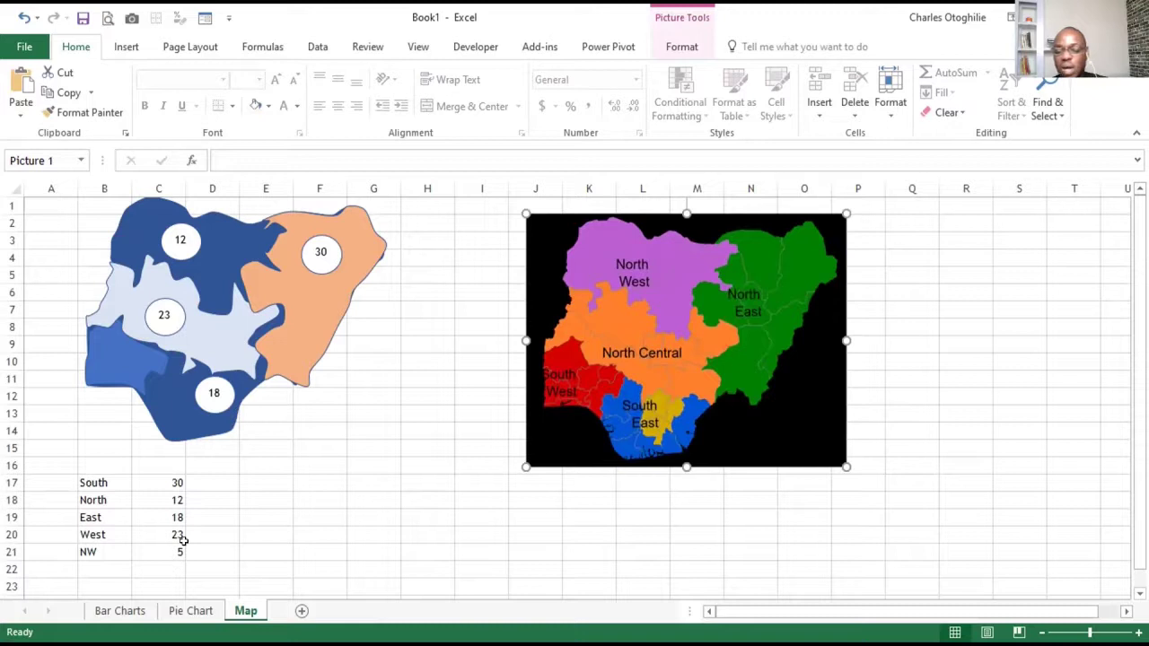
left_click(256, 521)
left_click(352, 567)
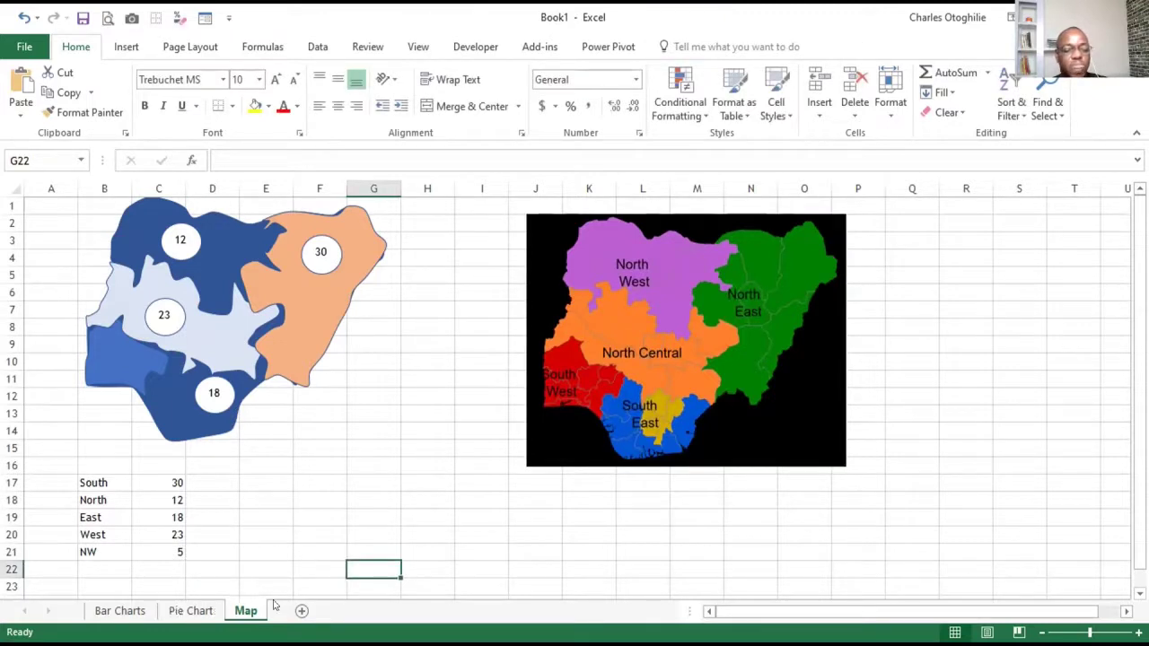
left_click(305, 566)
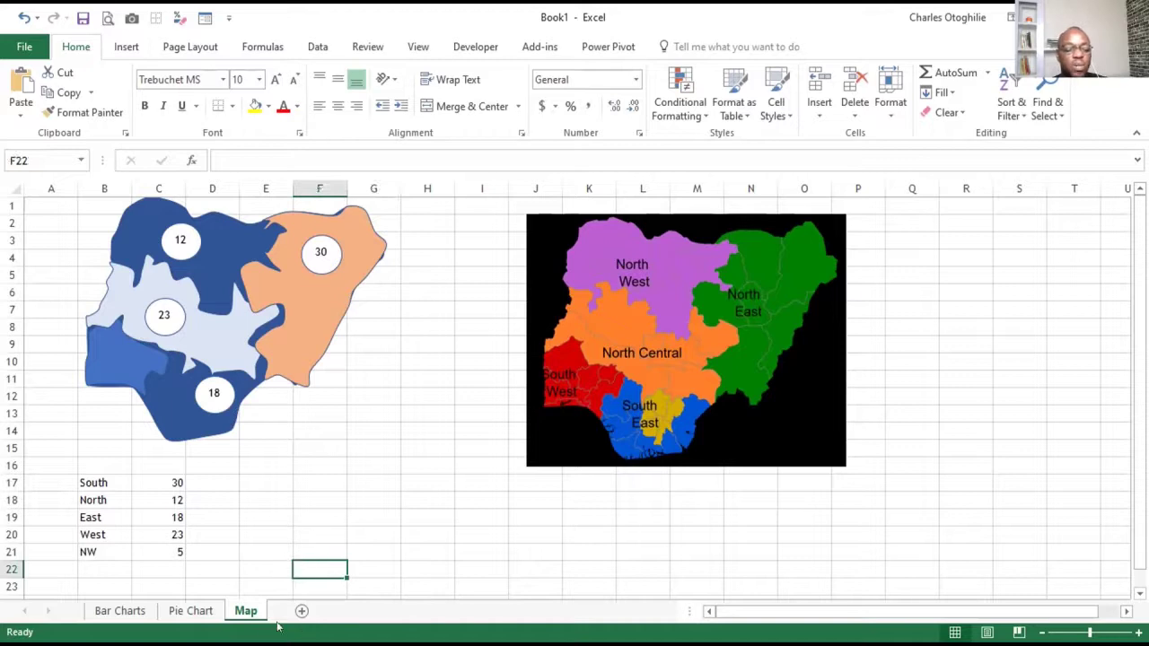
Add a new worksheet after the Map sheet and name it Furnel Chart.
left_click(302, 611)
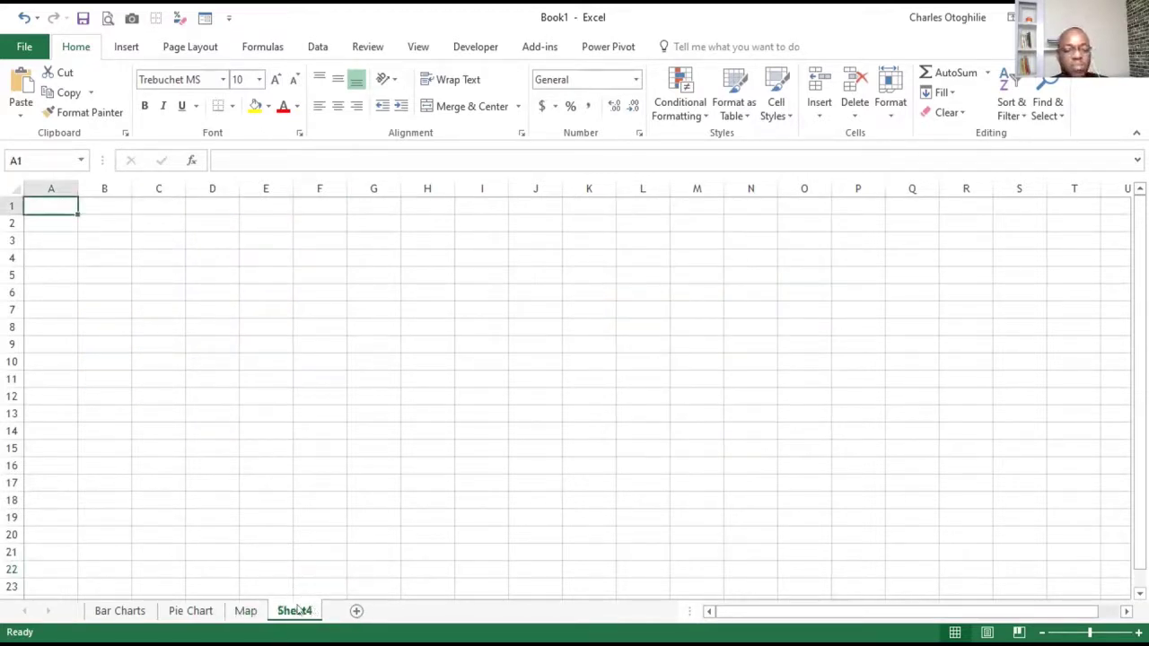
double_click(297, 610)
type("Fu")
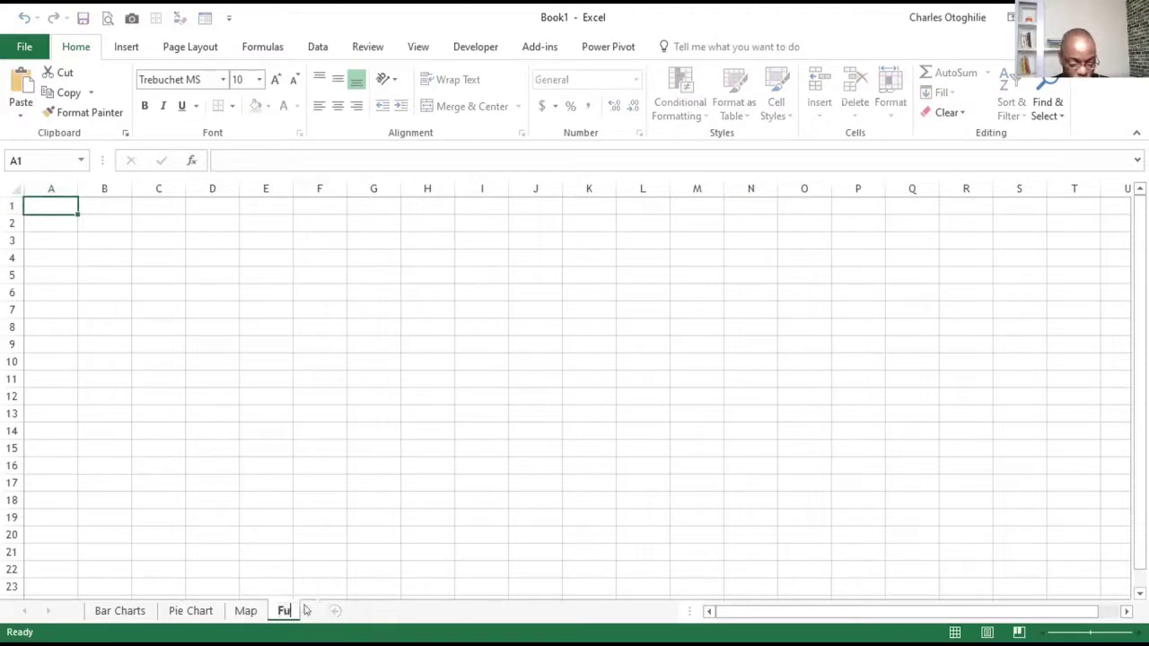
type("rn")
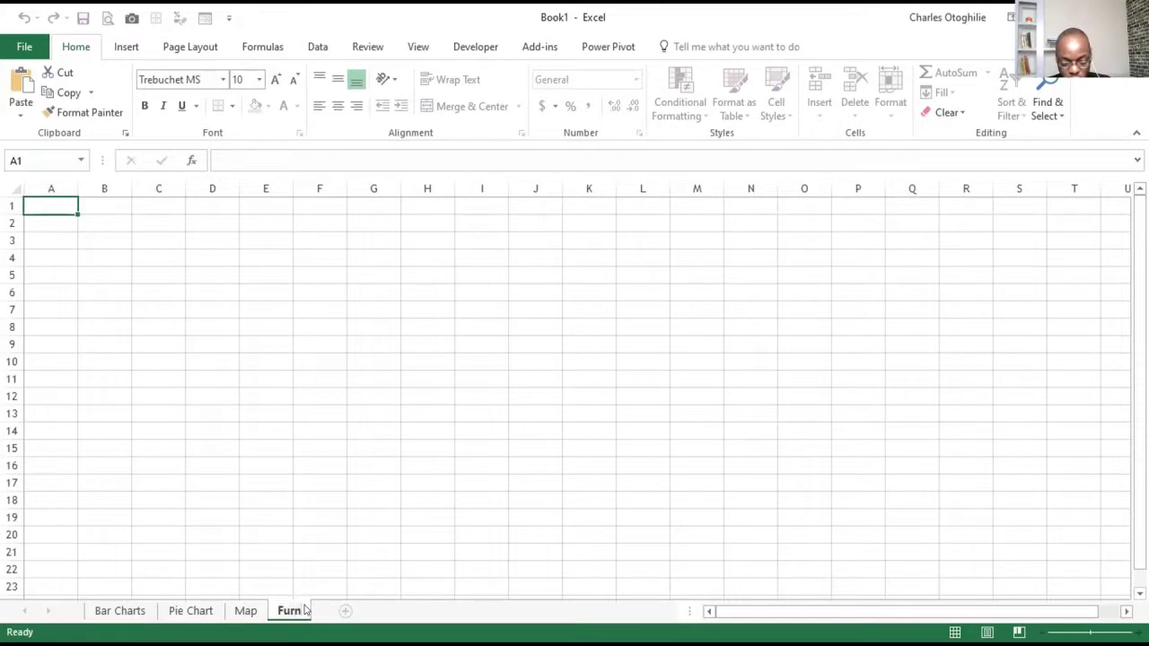
type("el Chart")
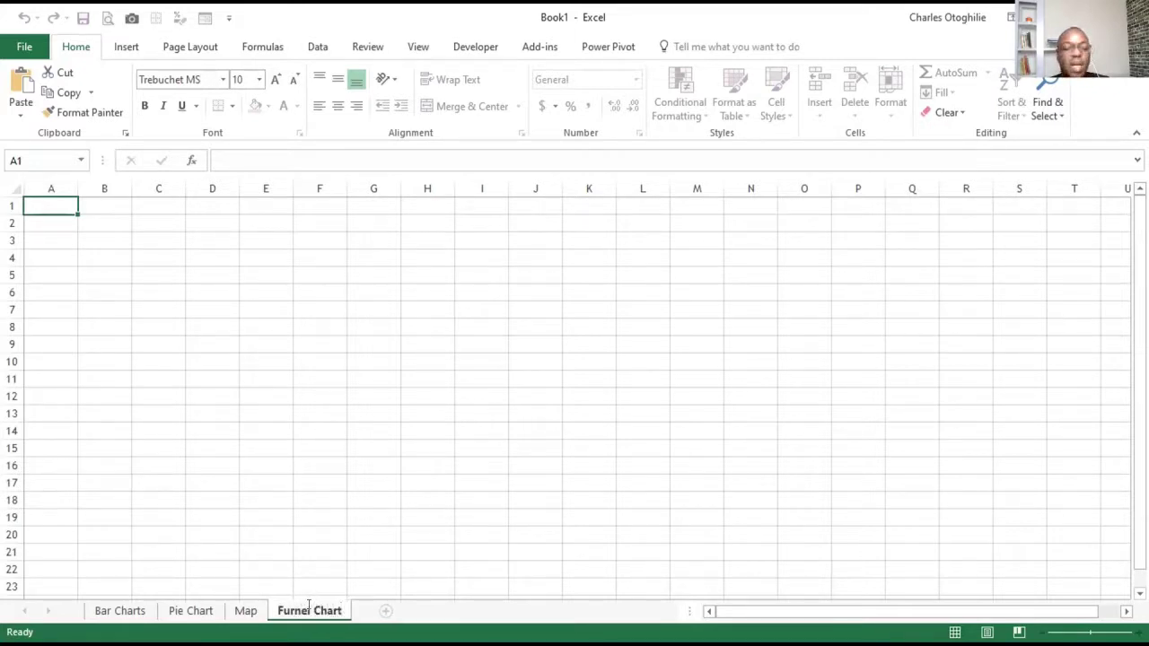
left_click(356, 440)
Draw a slanted-top Manual Input flowchart shape, about 0.5" high and 1" wide, around cells D10 to D12.
left_click(124, 47)
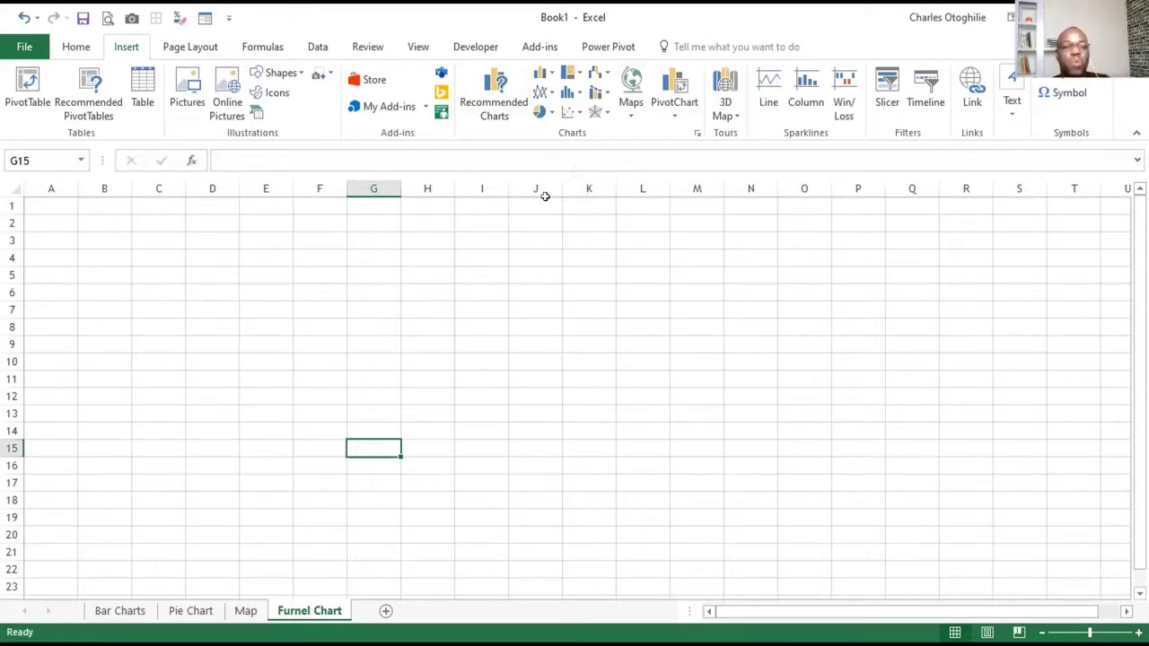
left_click(159, 311)
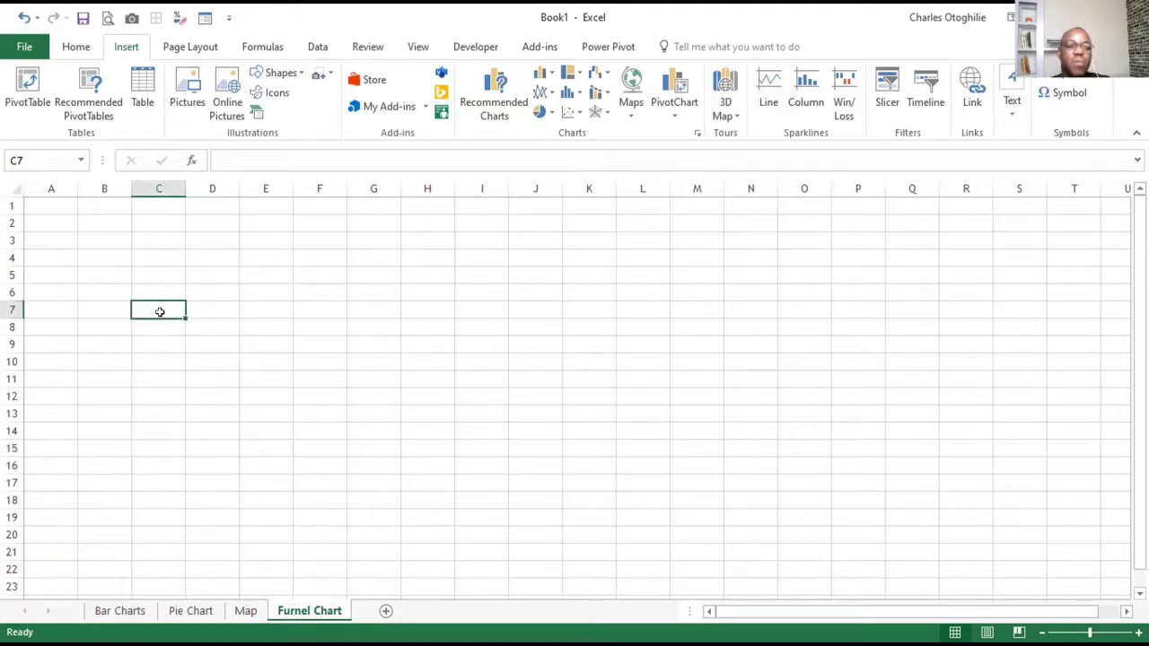
left_click(274, 71)
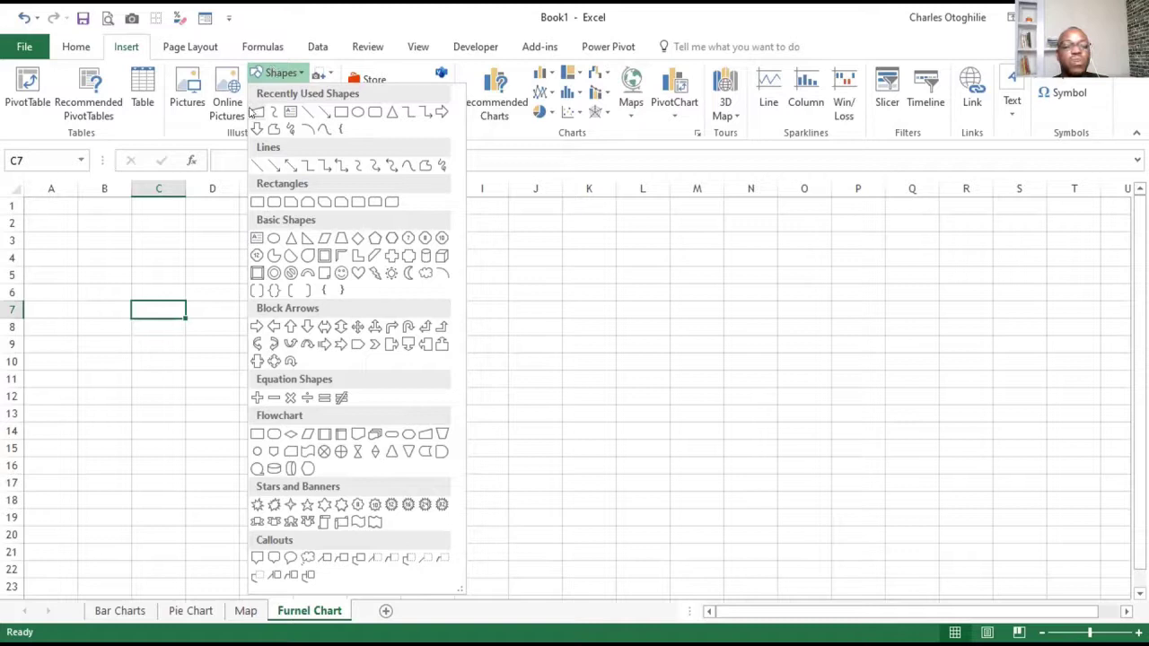
left_click_drag(178, 355, 260, 397)
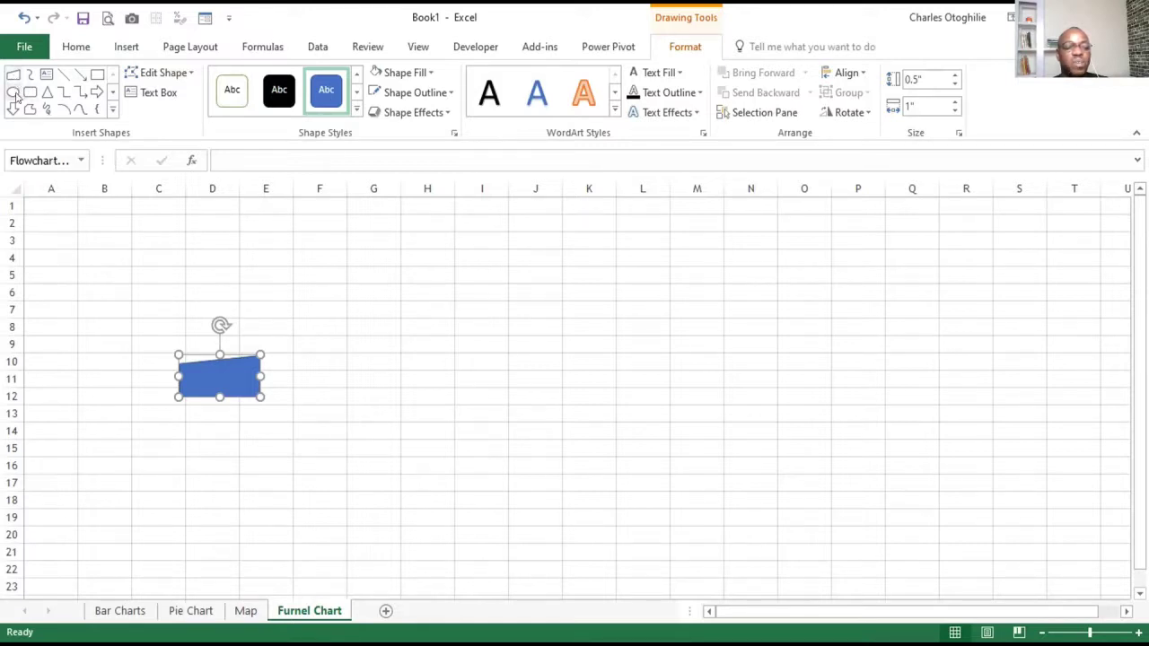
Move the slanted shape across to column J, around rows 10 to 12, and remove its outline.
left_click_drag(220, 377, 534, 388)
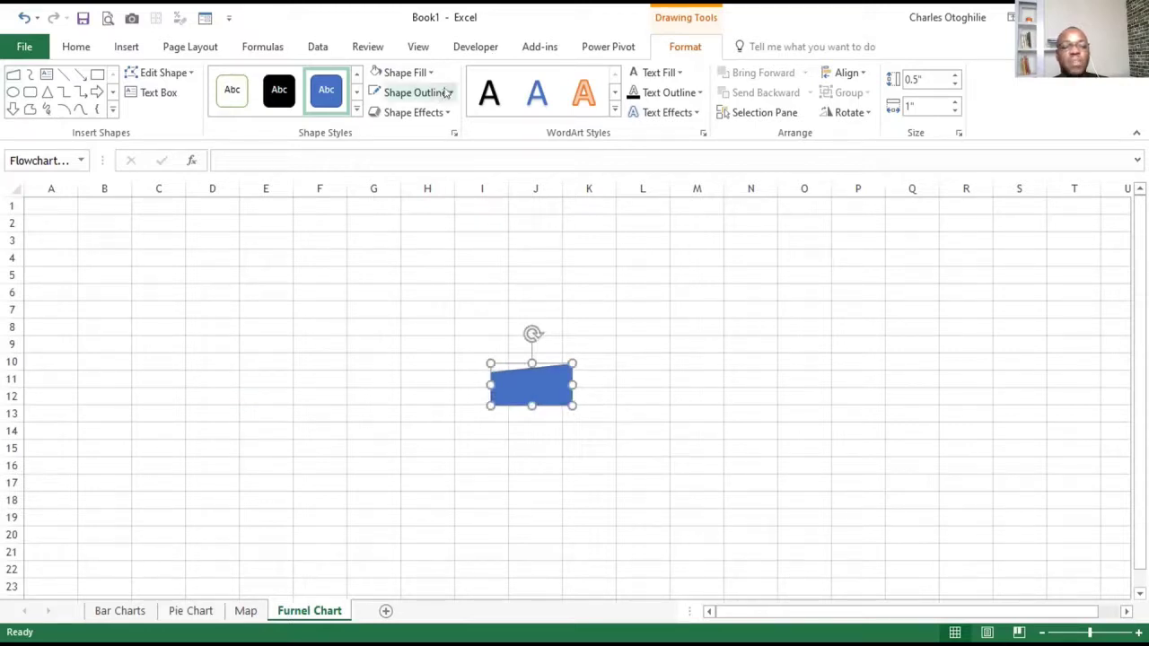
left_click(417, 93)
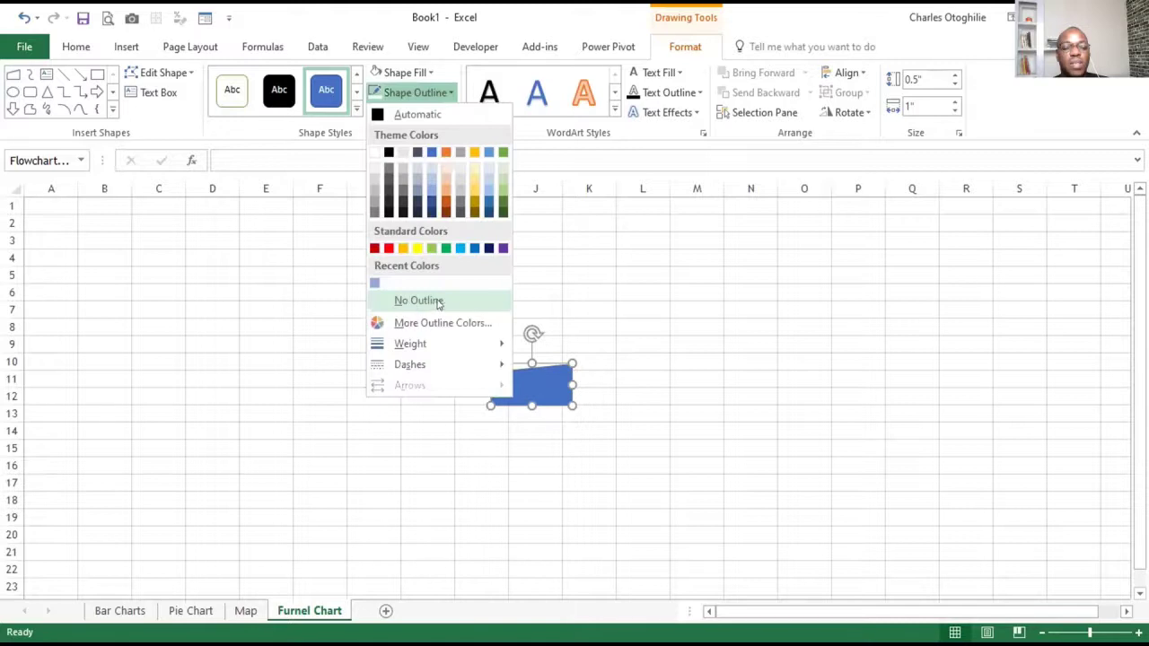
left_click(654, 414)
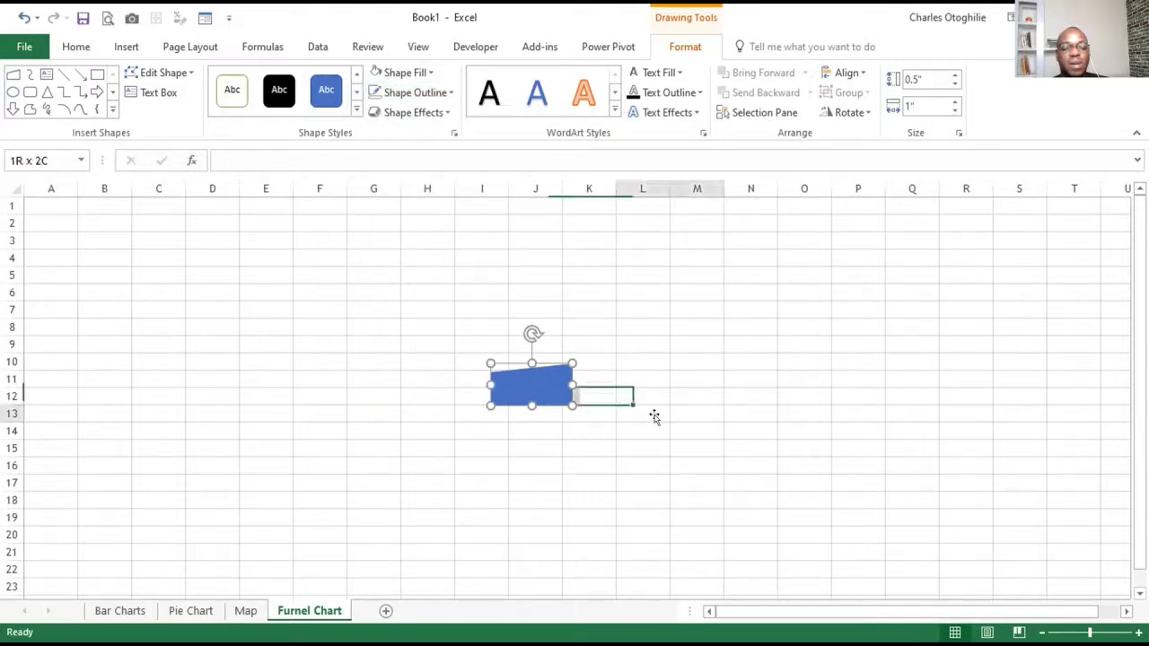
Place a copy of the slanted shape beside the original over columns H to I and flip the copy horizontally.
left_click(536, 393)
left_click_drag(538, 391, 444, 390)
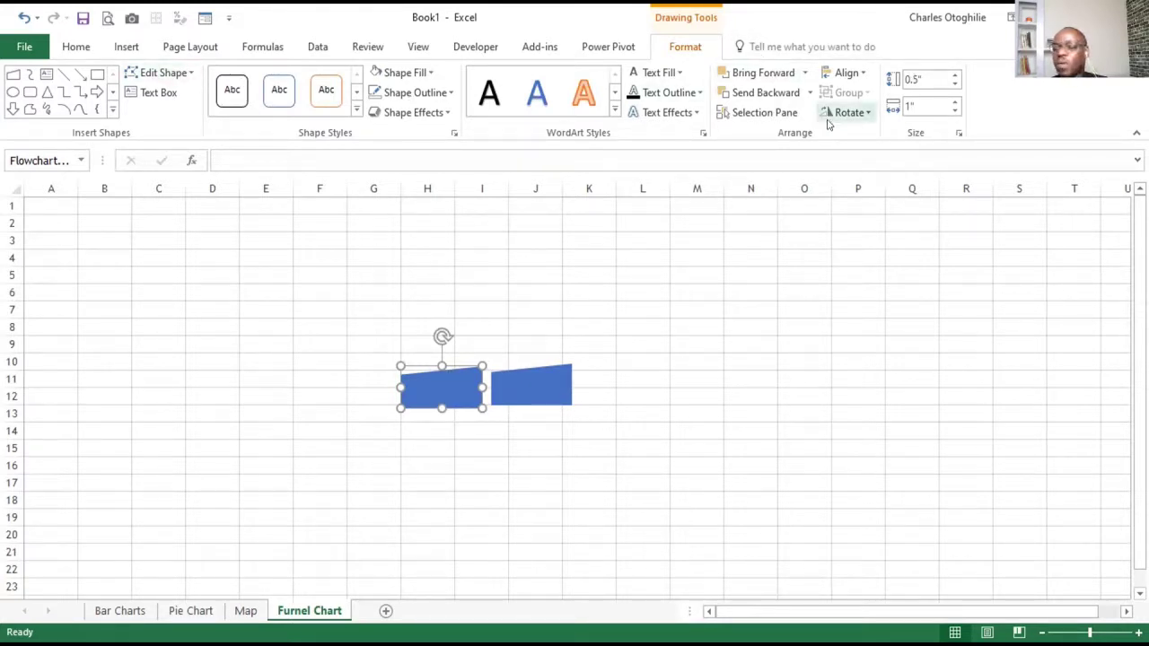
left_click(864, 114)
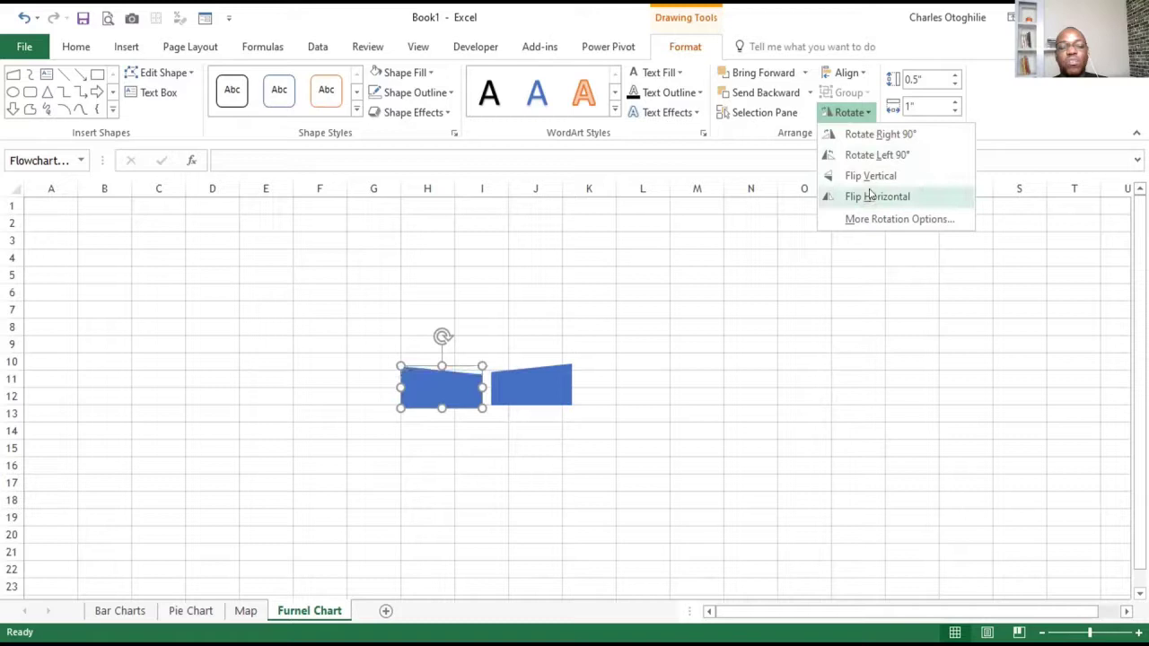
left_click(869, 196)
Nudge the flipped copy until it sits flush against the original shape with the bottom edges level.
key("Escape")
left_click(441, 388)
key("Right")
key("Right")
key("Right")
key("Right")
key("Right")
key("Right")
key("Right")
key("Right")
key("Up")
key("Up")
key("Up")
key("Up")
key("Right")
key("Right")
key("Right")
key("Down")
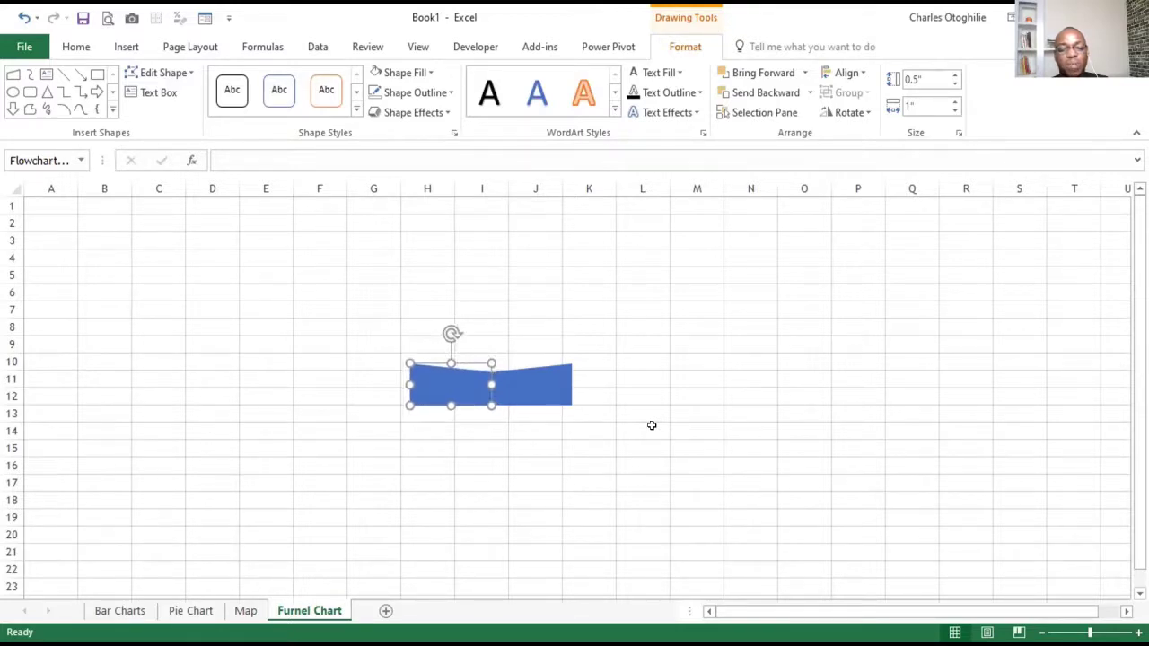
left_click(707, 412)
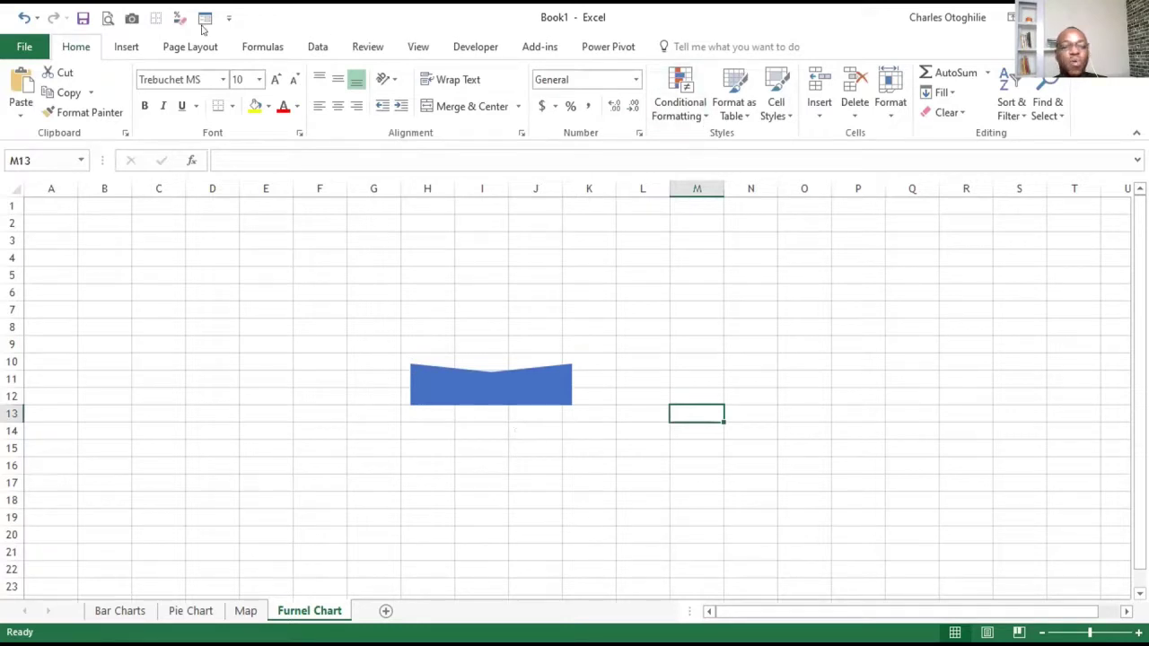
Draw an outline-free oval, about 0.28" high and 2" wide, across the top edge of the two joined shapes.
left_click(124, 47)
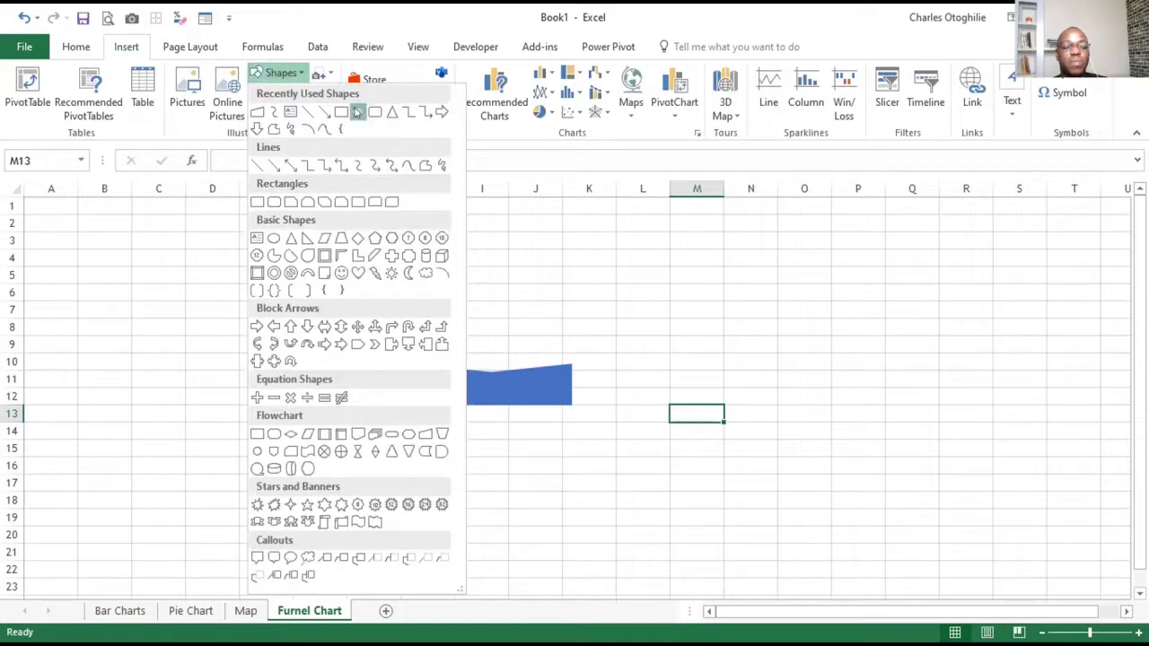
left_click(357, 112)
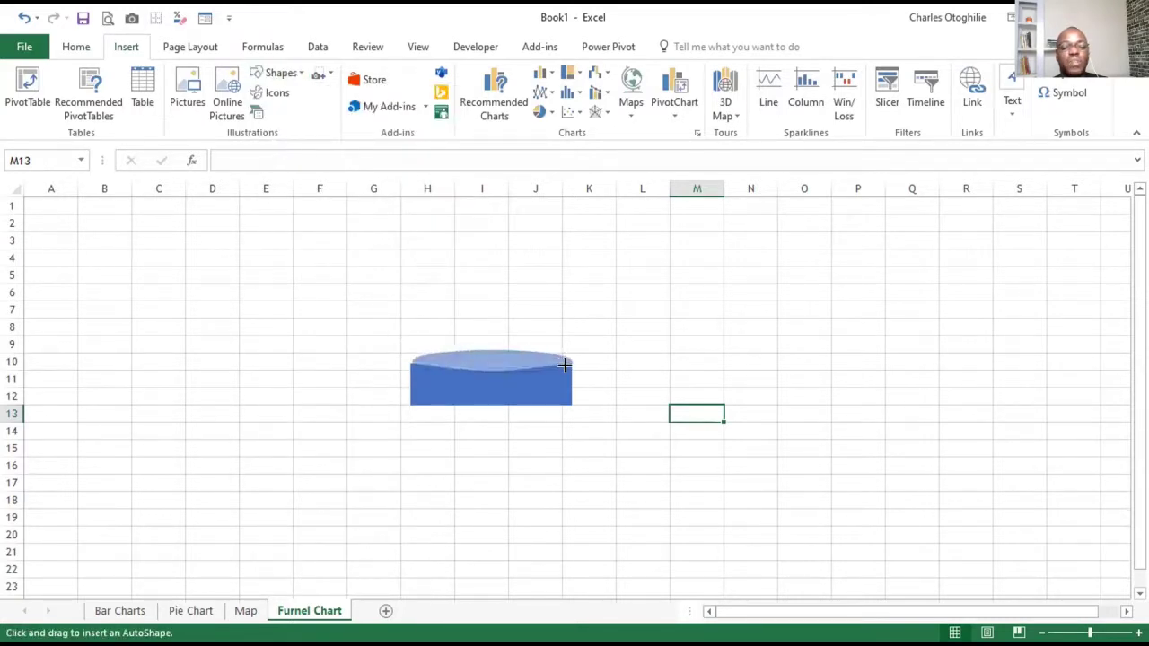
left_click_drag(563, 366, 569, 370)
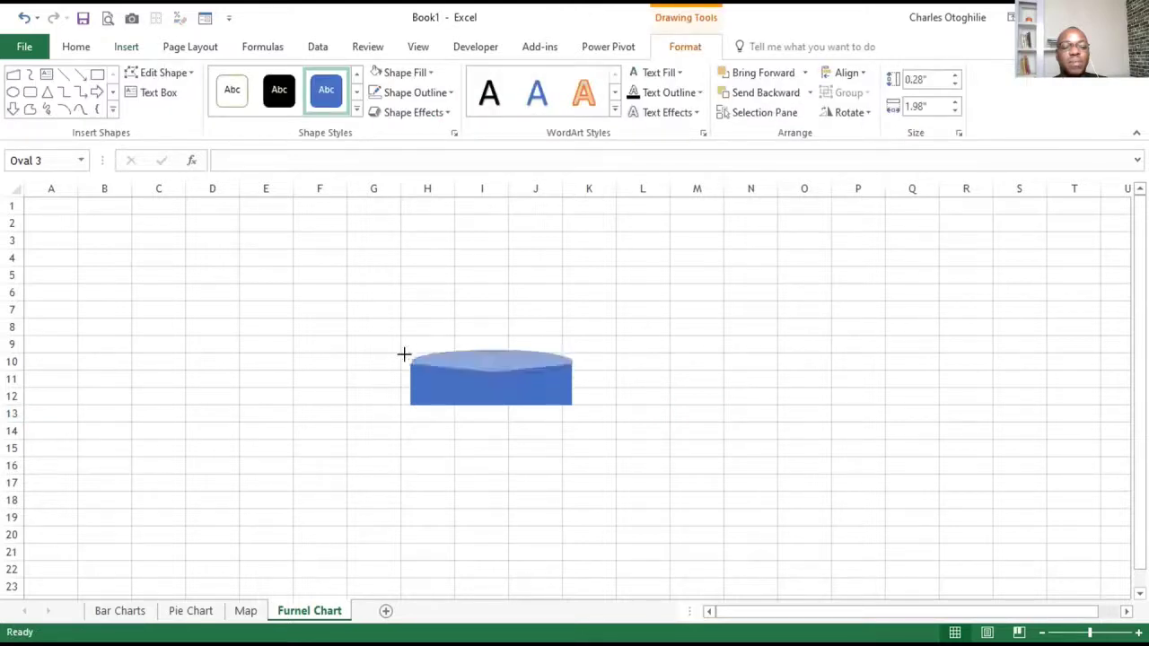
left_click_drag(402, 353, 411, 350)
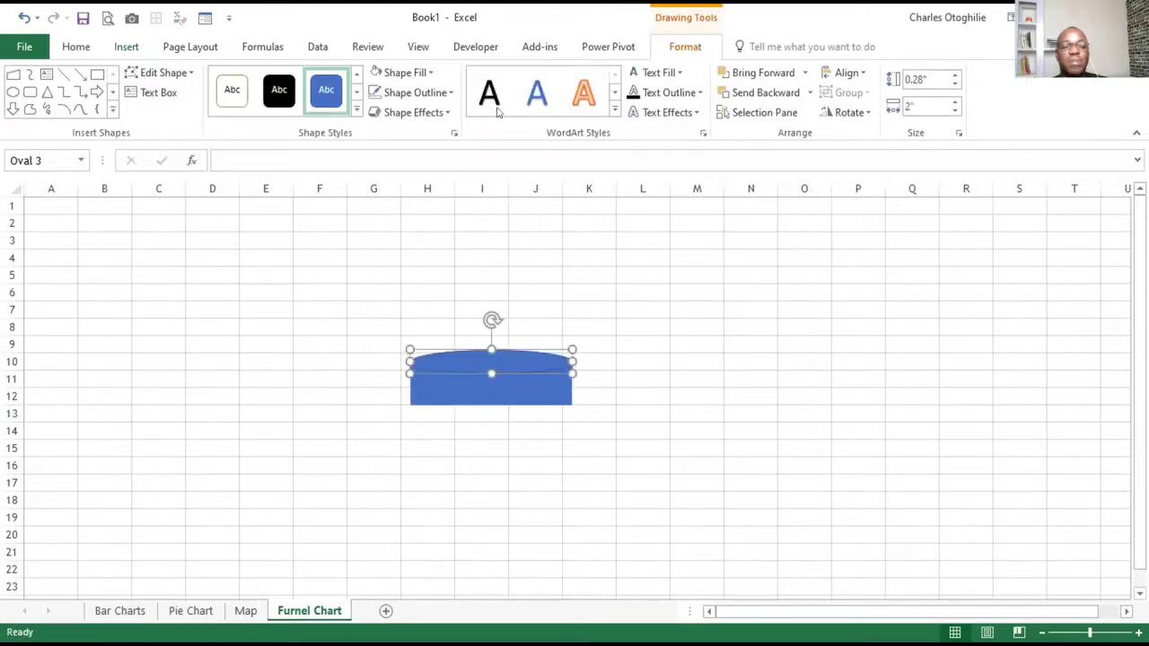
left_click(642, 292)
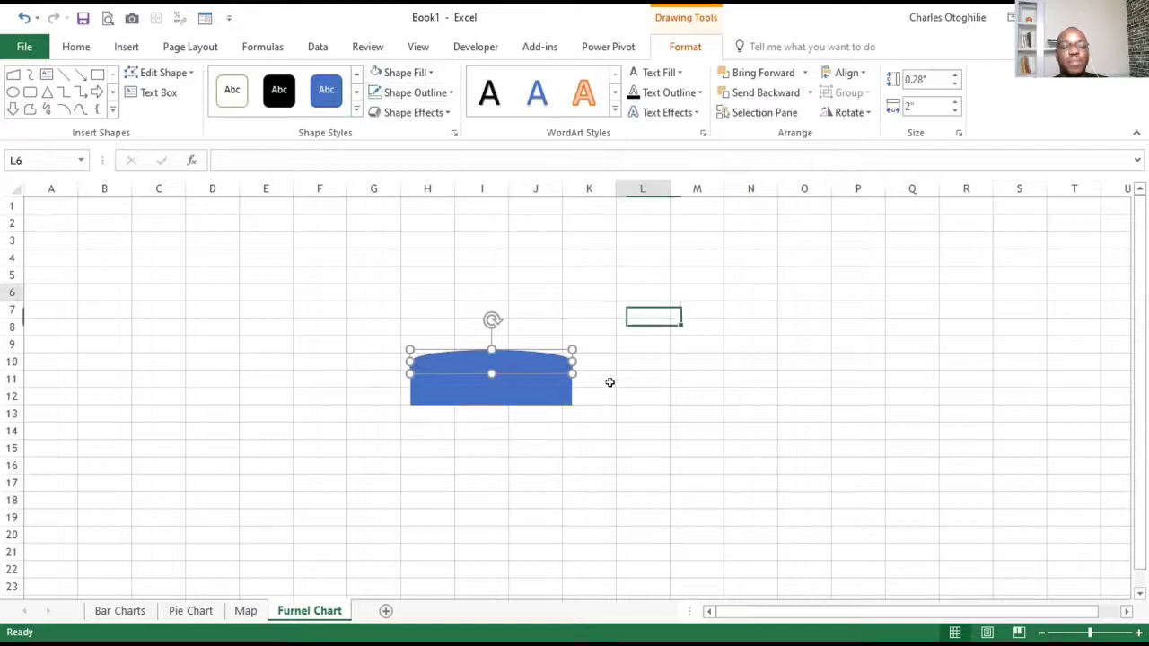
Fill the oval on top of the joined shapes with dark grey.
left_click(498, 359)
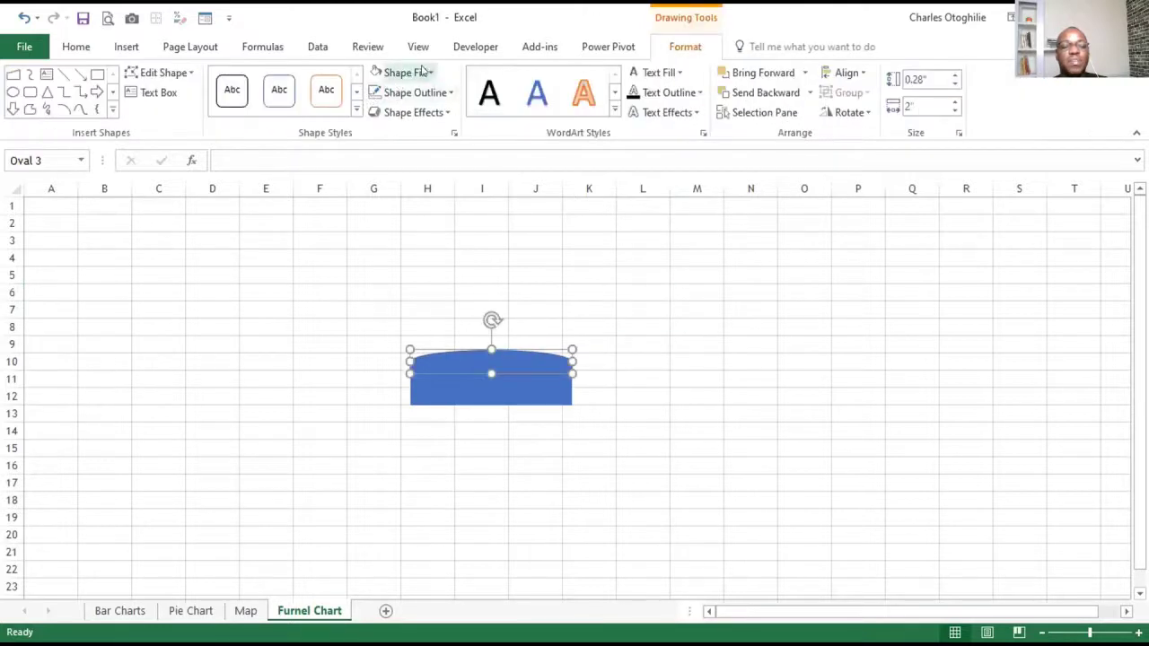
left_click(431, 72)
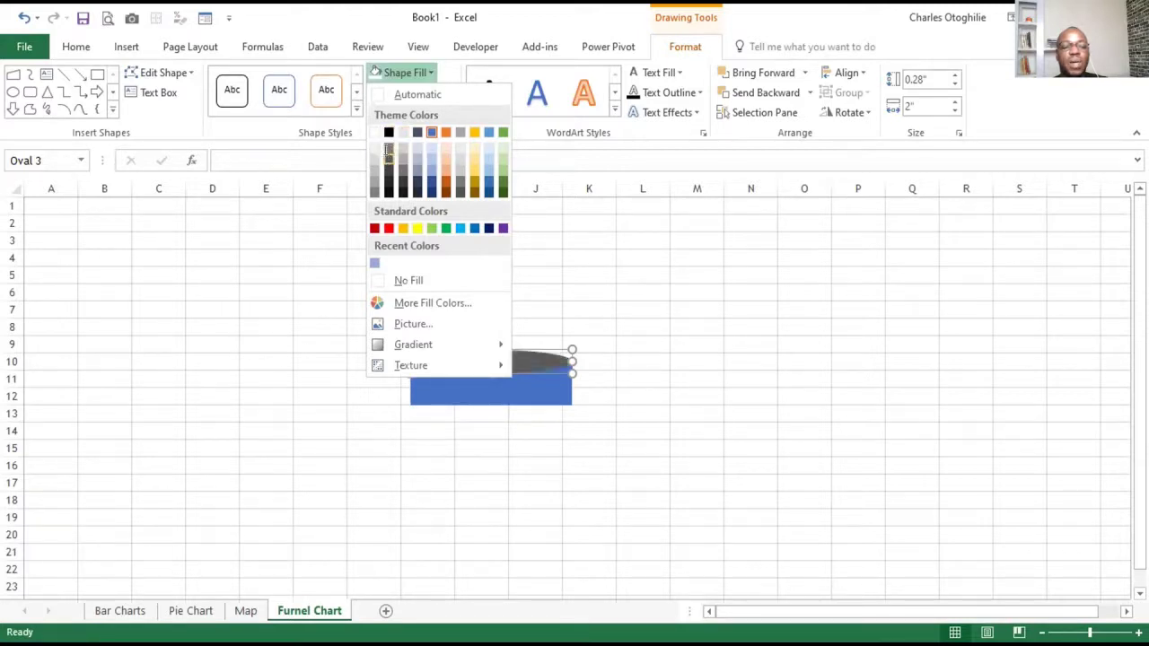
left_click(515, 427)
left_click(482, 386)
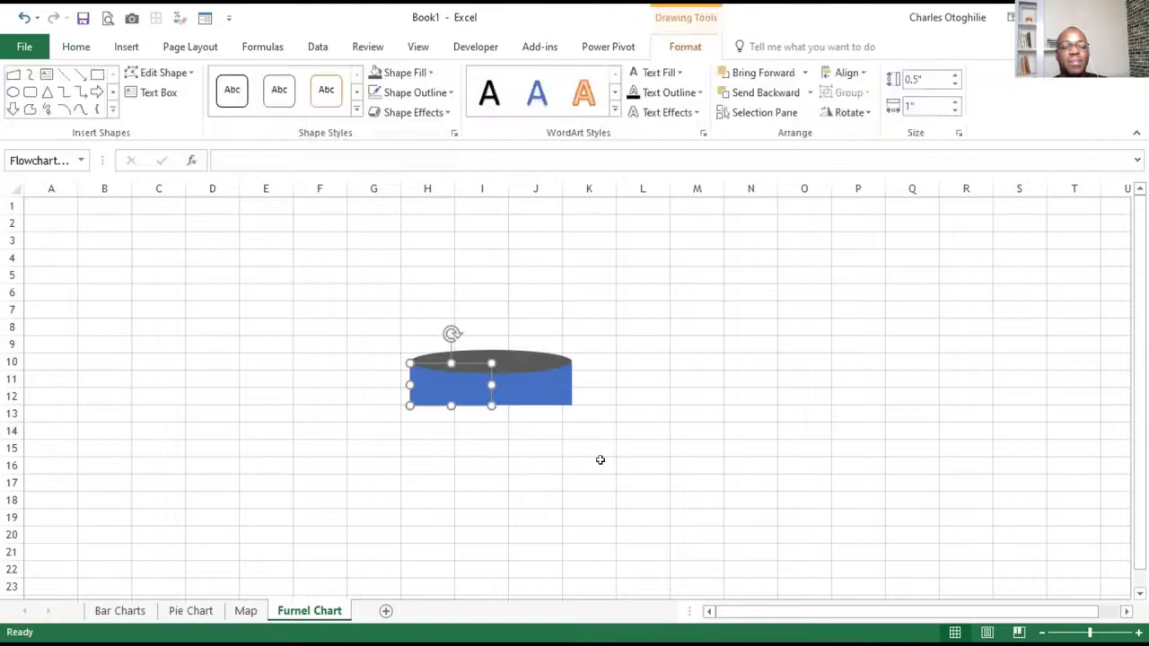
left_click(628, 465)
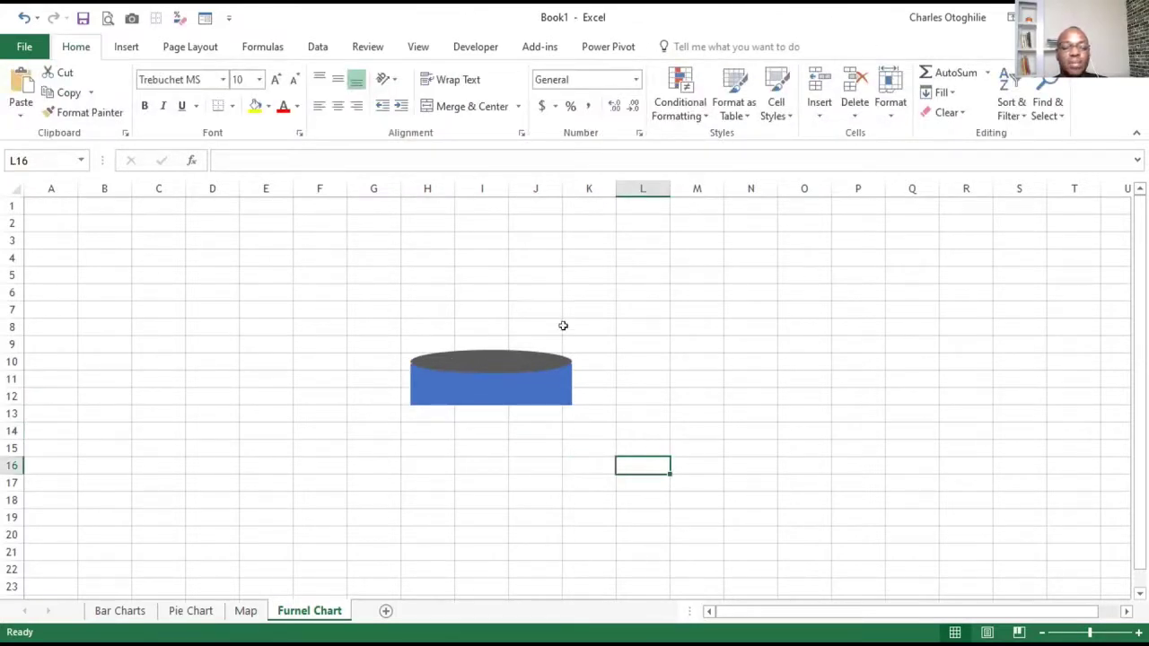
left_click(705, 344)
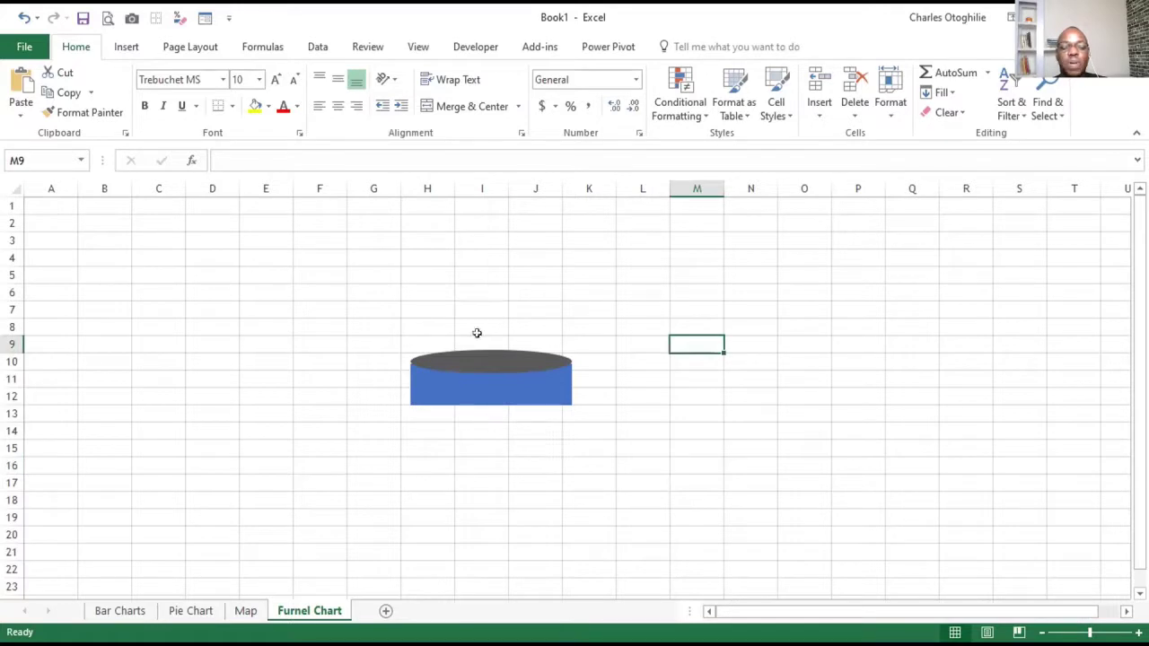
Select the oval and both slanted shapes together and group them into one disc.
left_click(1059, 325)
mouse_move(275, 306)
left_mouse_down()
mouse_move(733, 420)
mouse_move(728, 500)
mouse_move(716, 512)
left_mouse_up()
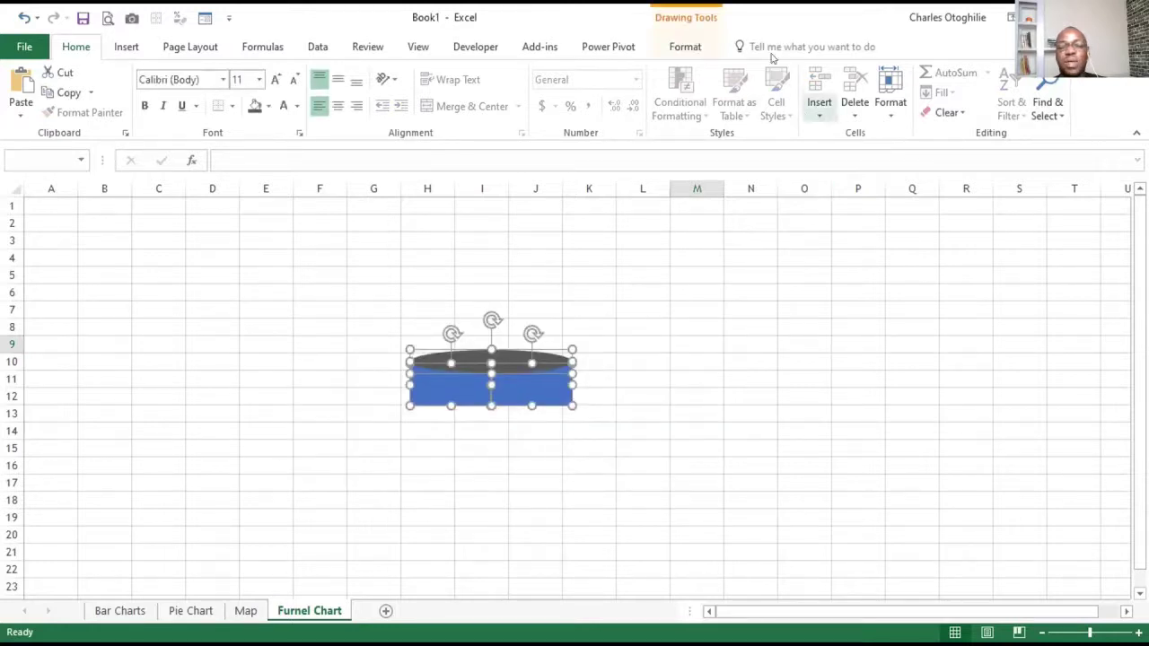
left_click(691, 45)
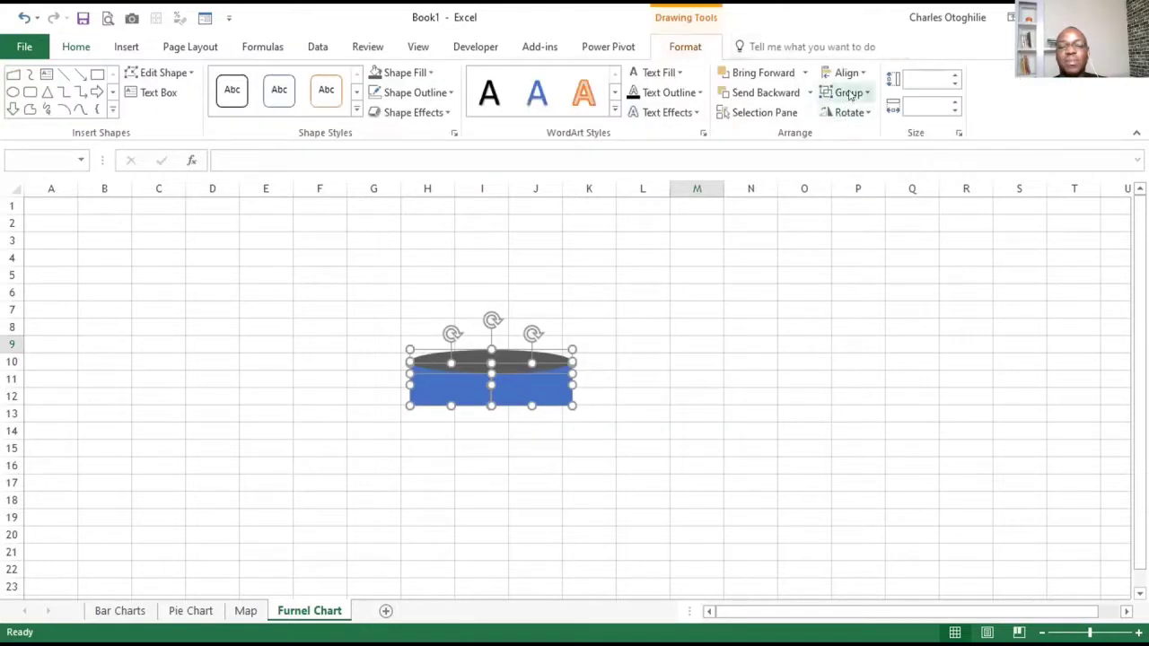
left_click(849, 93)
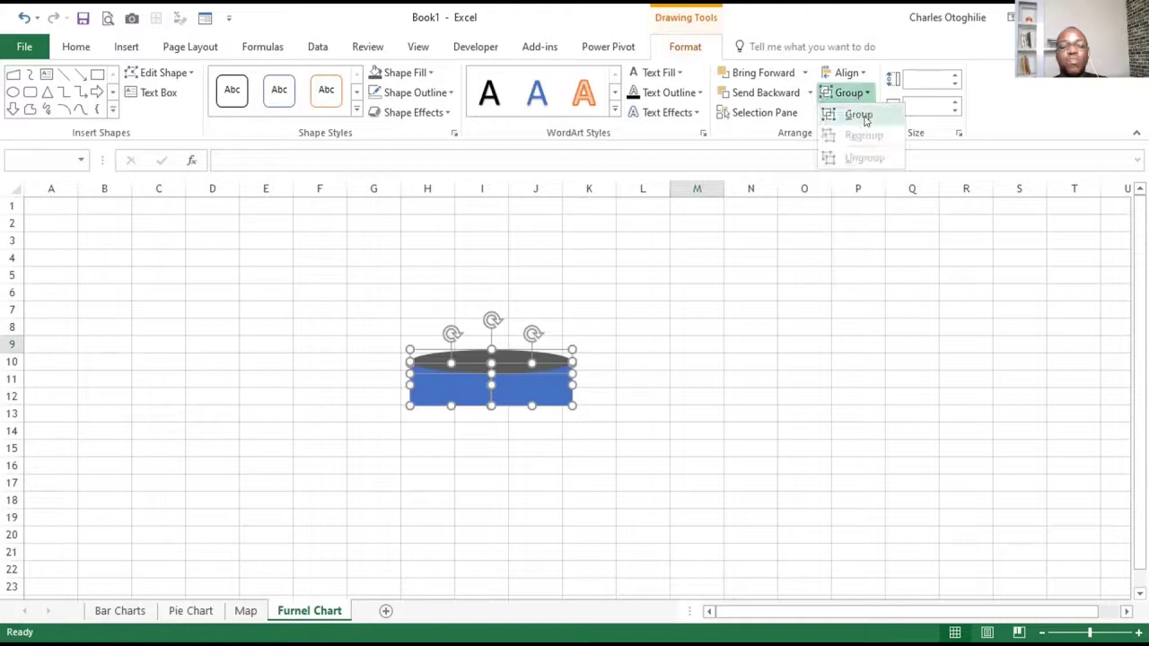
left_click(860, 115)
Widen the grouped disc to about 2.91", move it up to rows 4 to 7, and place a copy directly below it.
mouse_move(572, 395)
left_mouse_down()
mouse_move(713, 377)
mouse_move(461, 356)
mouse_move(497, 389)
mouse_move(541, 400)
left_mouse_up()
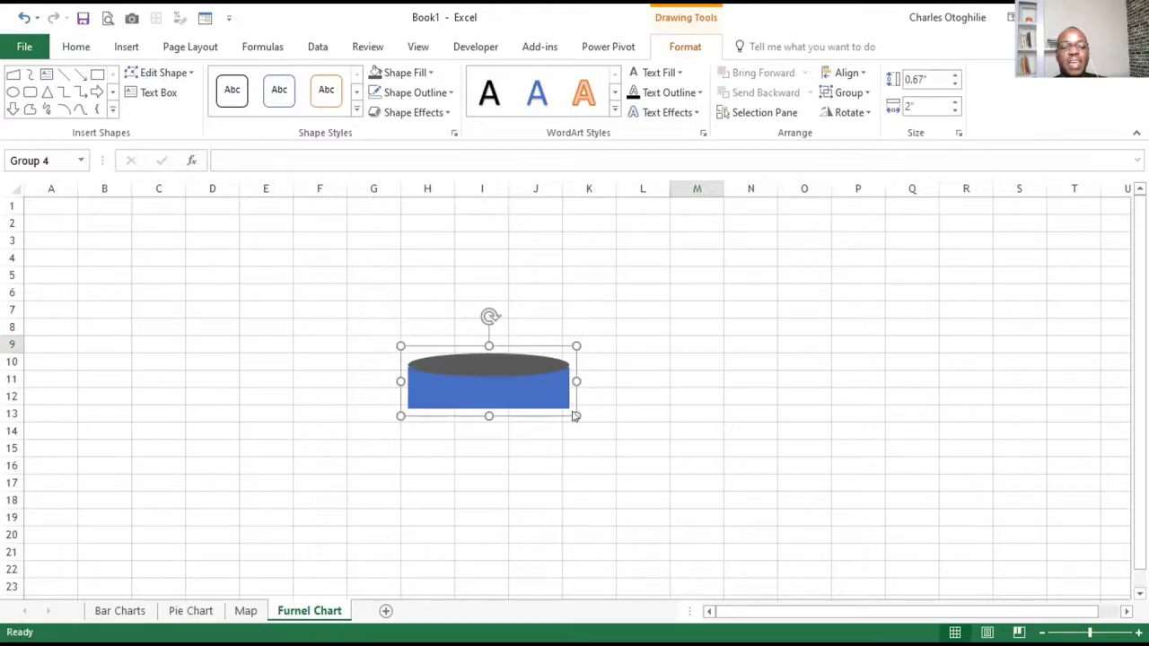
key("Escape")
left_click(548, 385)
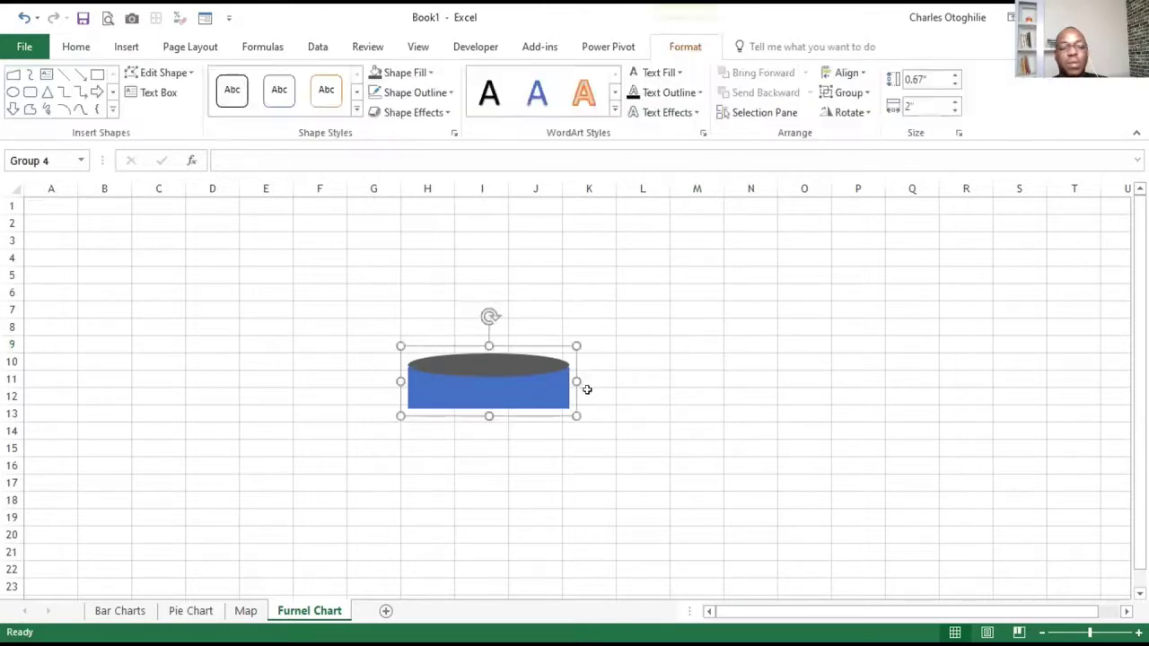
left_click_drag(574, 382, 543, 371)
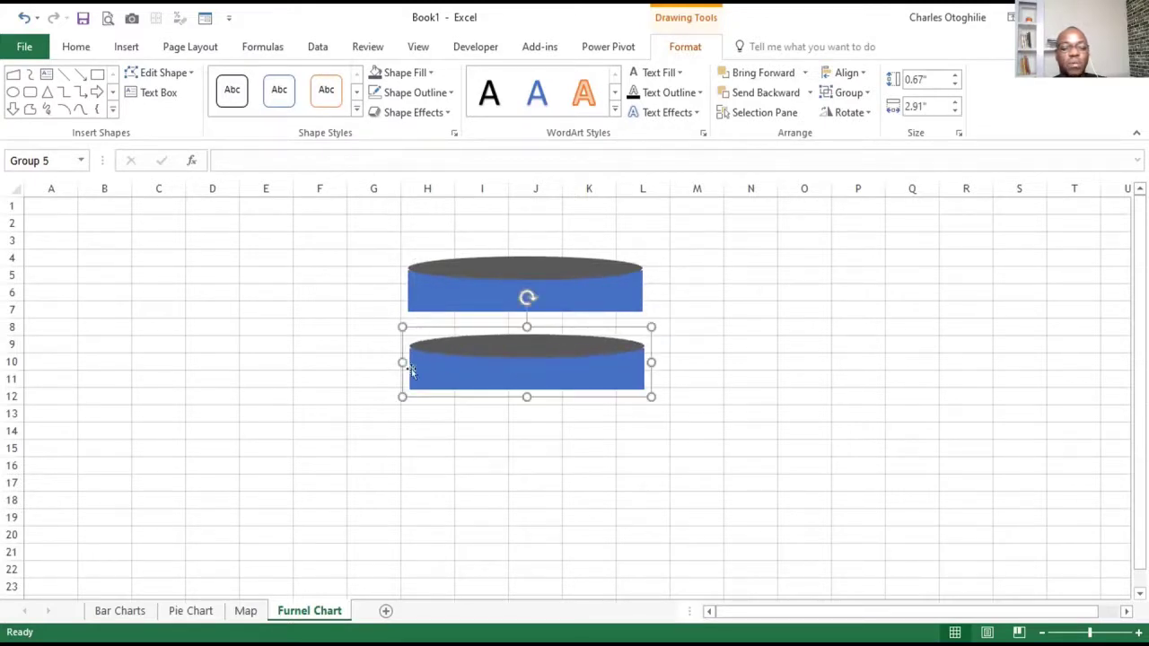
Narrow the second disc to about 2.4" and centre it beneath the top disc in rows 8 to 11.
left_click_drag(401, 362, 498, 361)
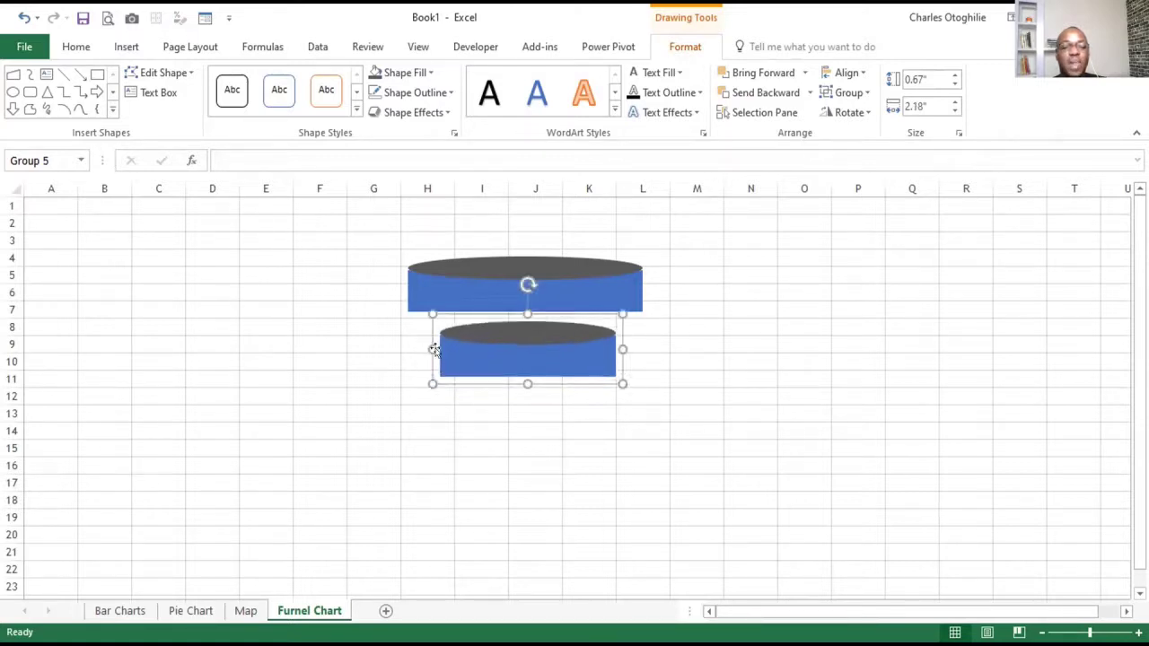
left_click_drag(429, 347, 416, 347)
left_click_drag(503, 359, 508, 359)
Duplicate the second disc, centre the copy beneath it in rows 12 to 15, and narrow it to about 1.88".
key("ctrl+d")
left_click_drag(548, 428, 523, 438)
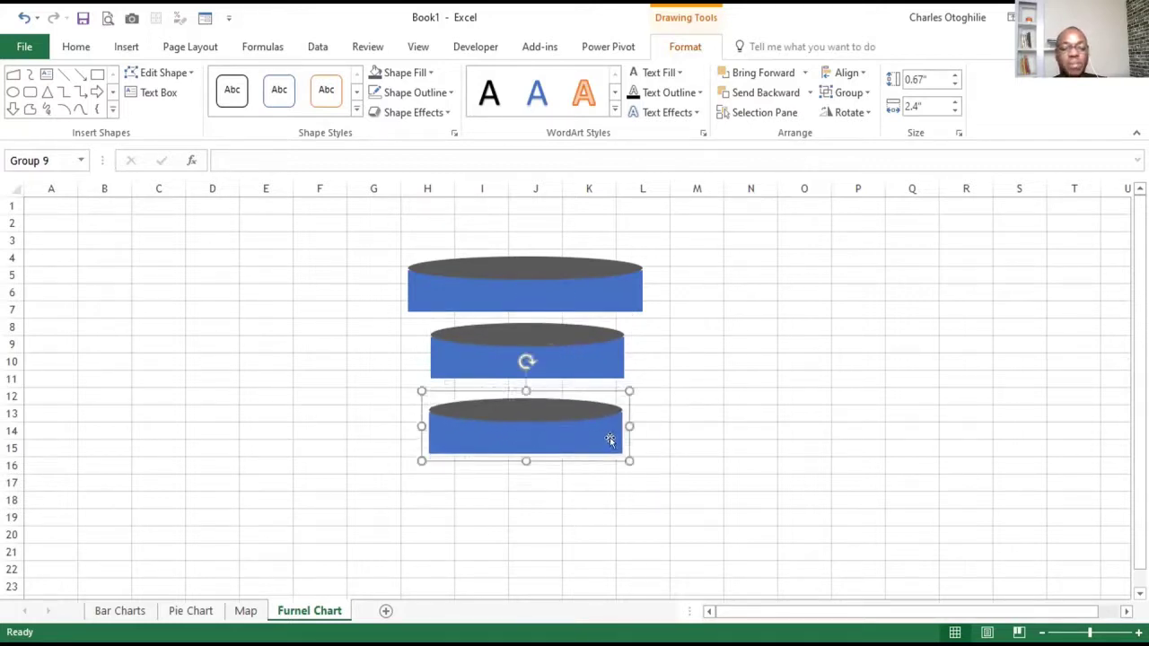
left_click_drag(628, 426, 556, 419)
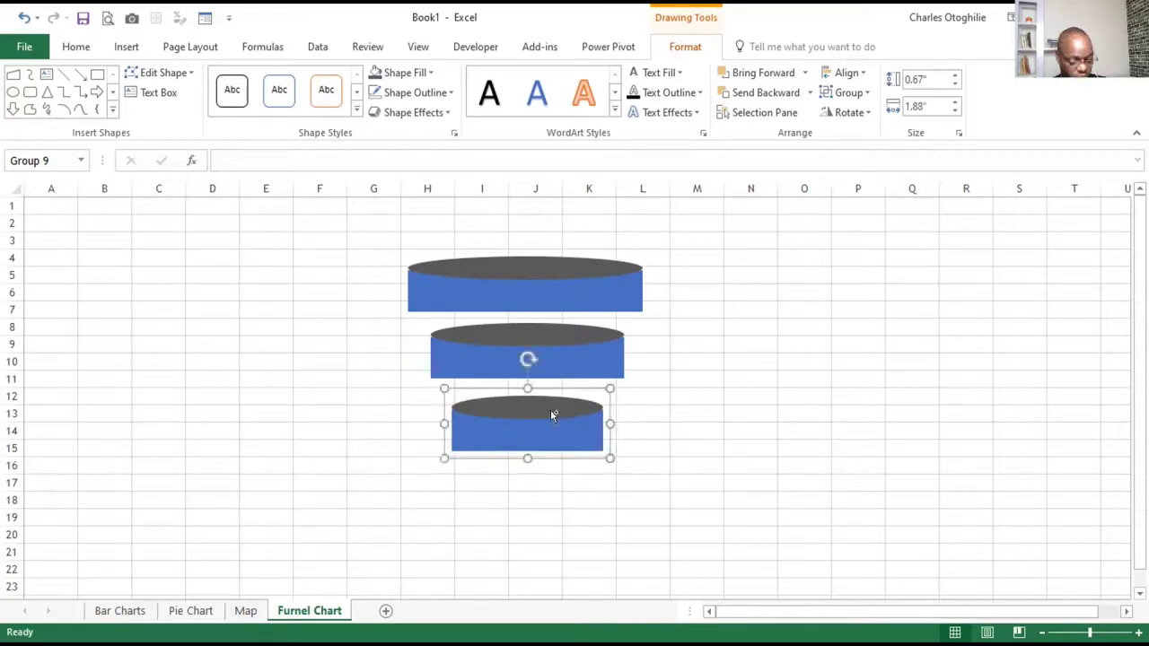
Duplicate the third disc and place the copy directly below it in rows 16 to 19.
key("ctrl+d")
left_click_drag(545, 496, 533, 495)
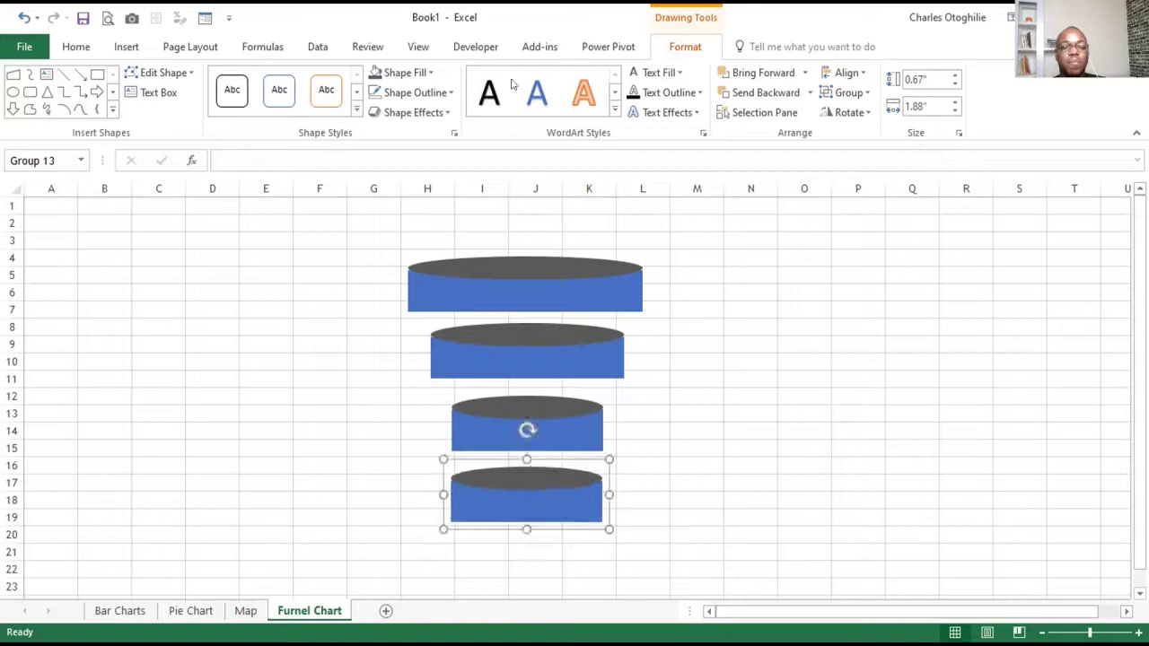
Add a text box reading "Number of Invities" and place it on the front of the top disc.
left_click(46, 75)
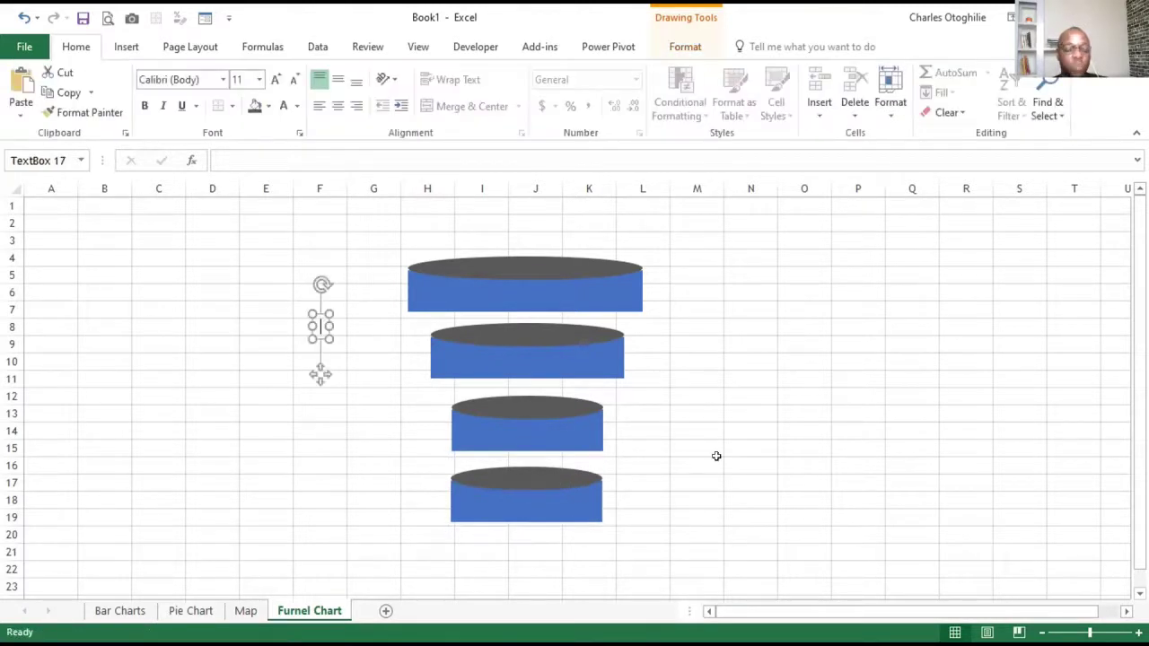
type("Inv")
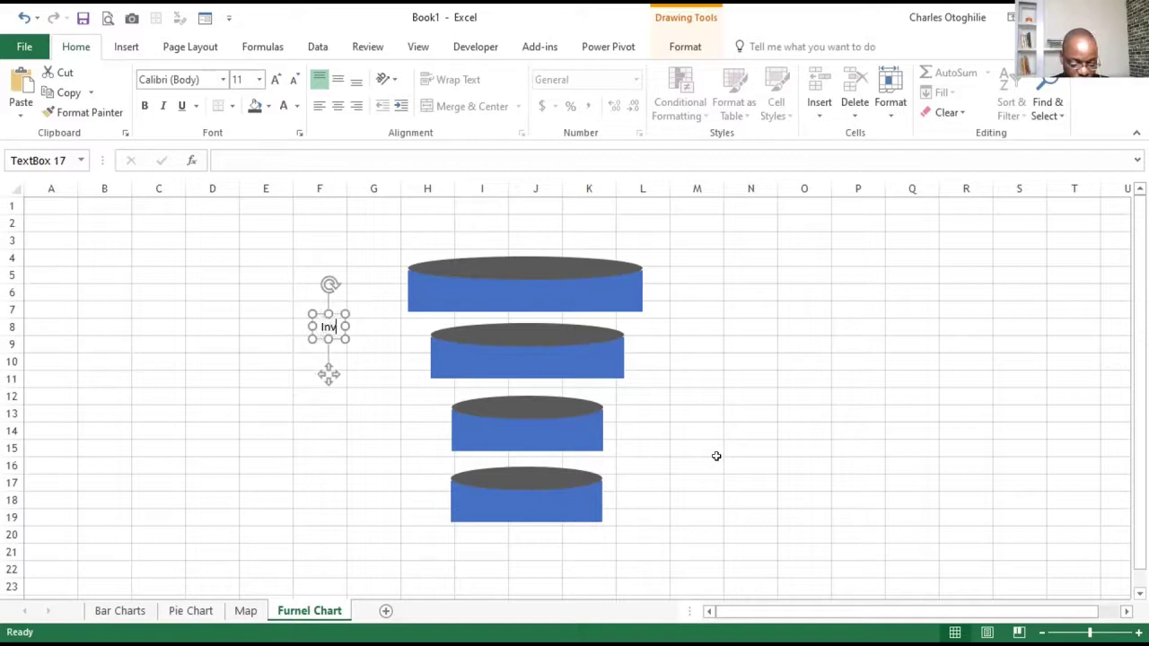
type("itee")
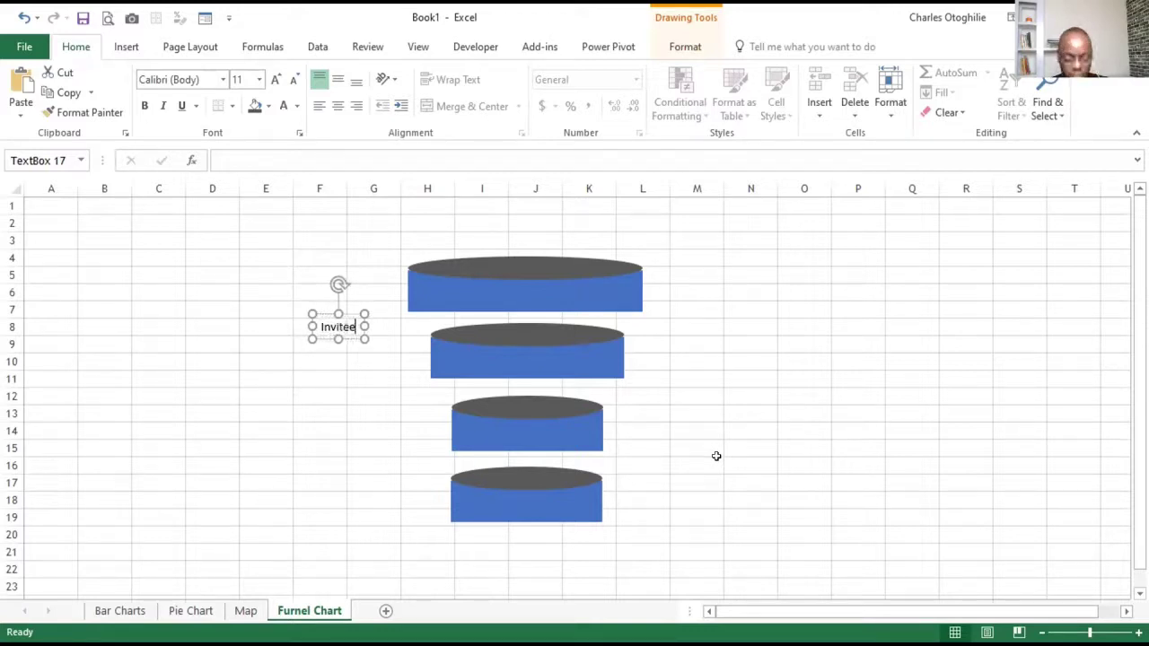
key("BackSpace")
key("BackSpace")
key("BackSpace")
key("BackSpace")
key("BackSpace")
key("BackSpace")
key("BackSpace")
type("Number of")
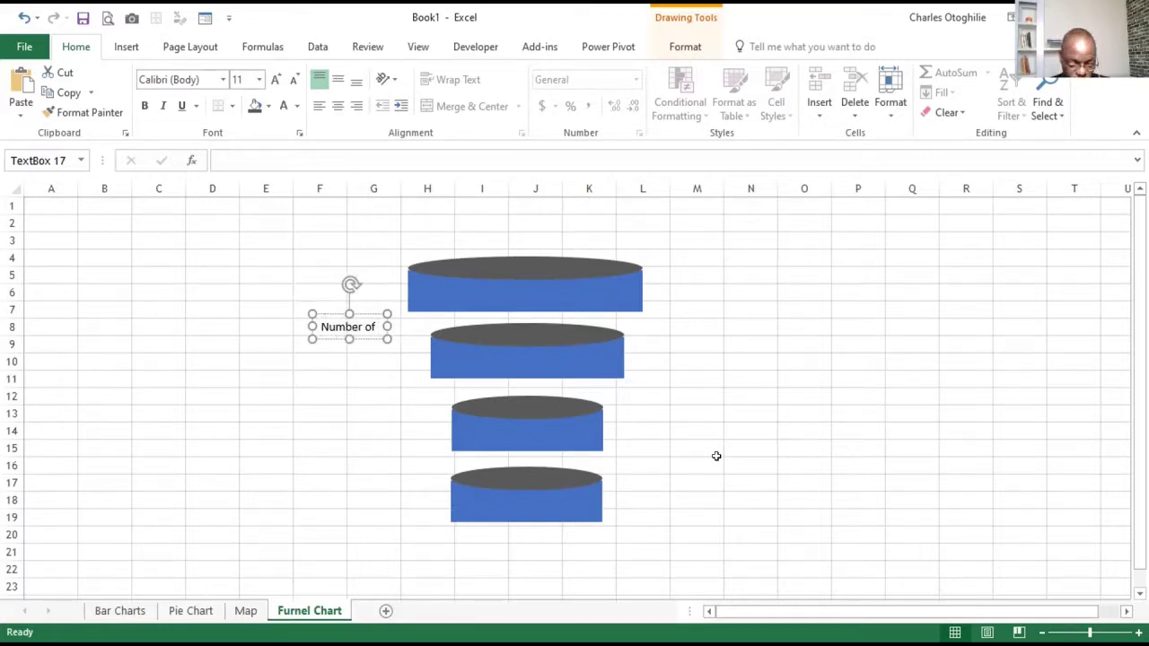
type(" Inv")
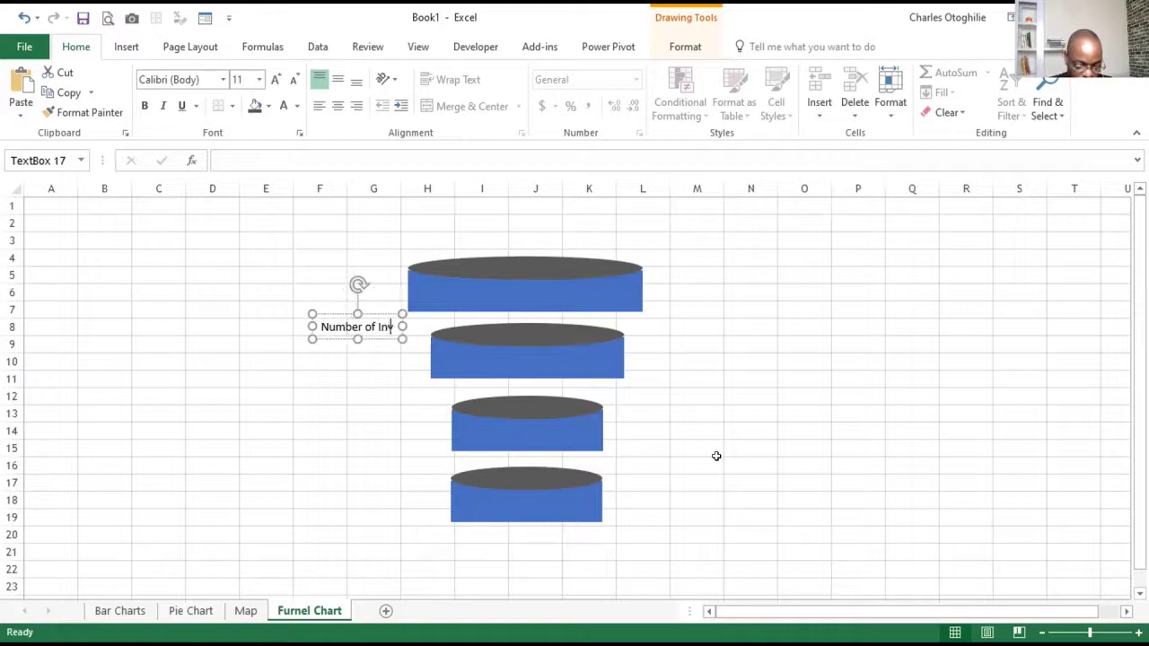
type("ities")
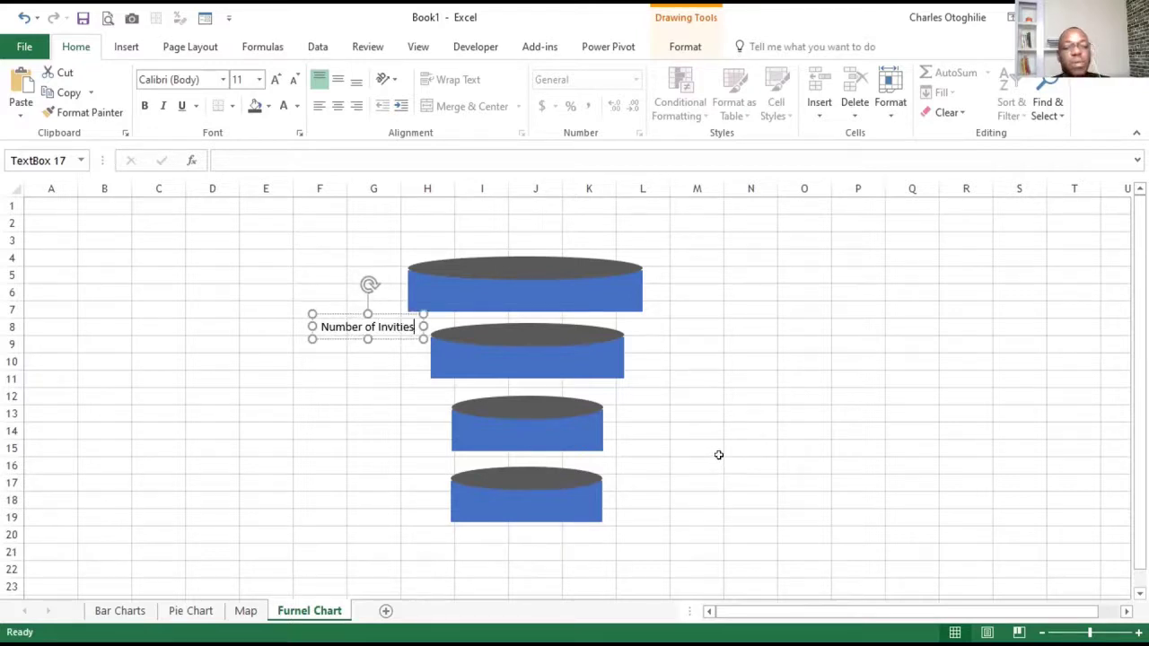
left_click_drag(409, 316, 492, 276)
Fill both front halves of the top disc with the darkest shade of the theme blue.
left_click(619, 297)
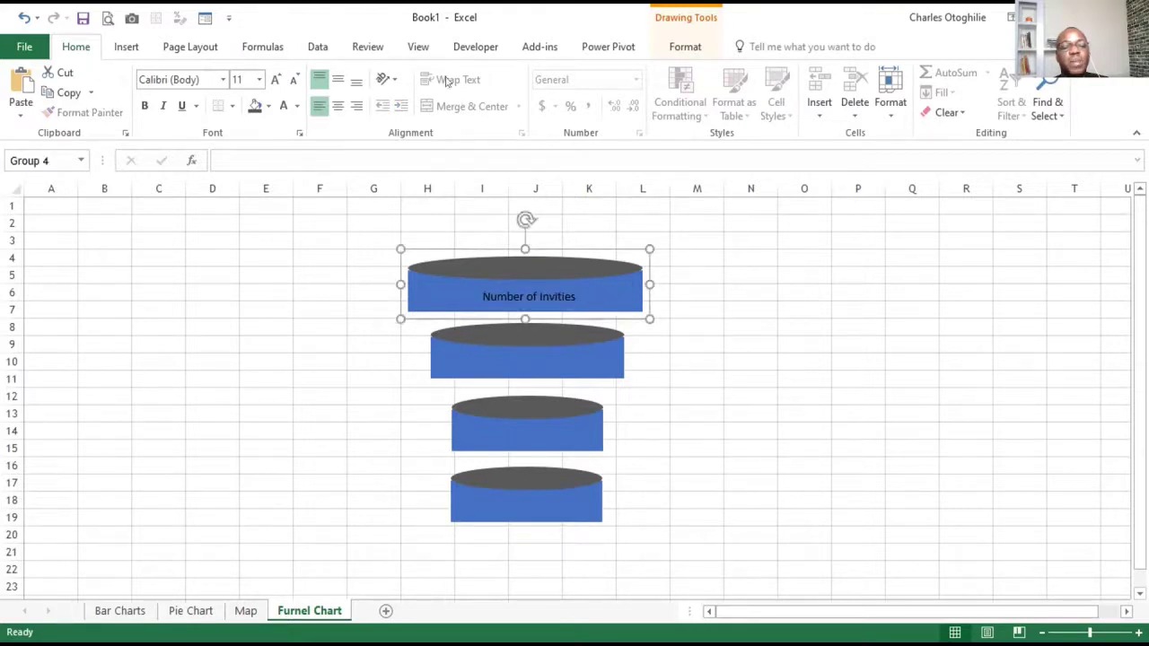
left_click(425, 288)
left_click(590, 292)
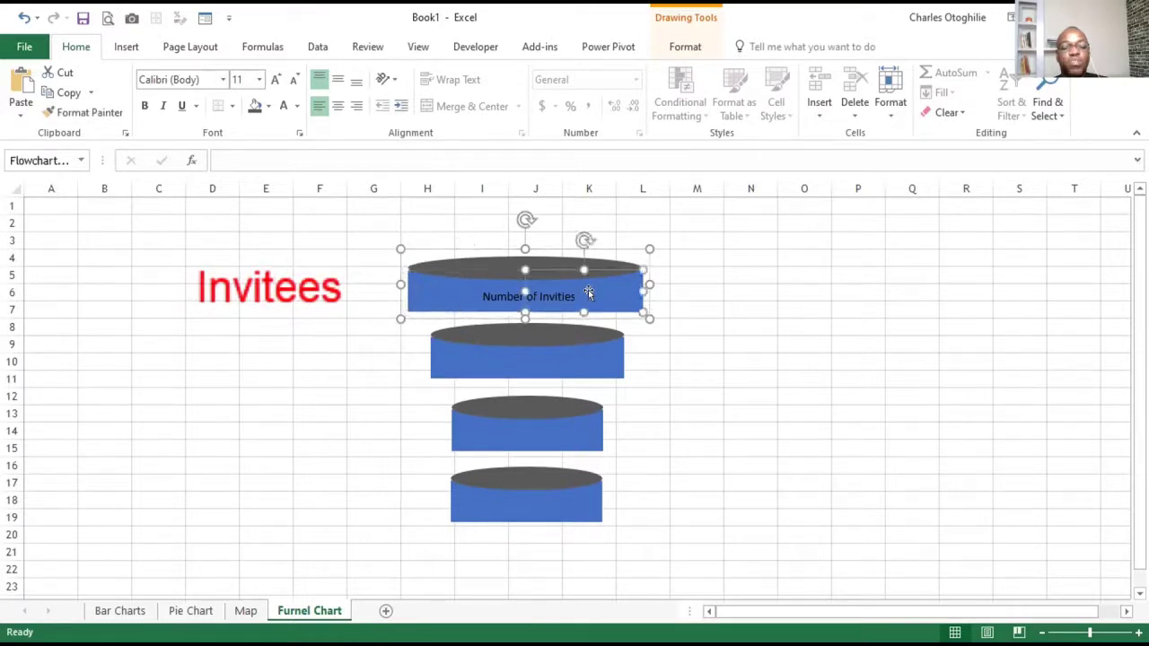
left_click(455, 288, "ctrl")
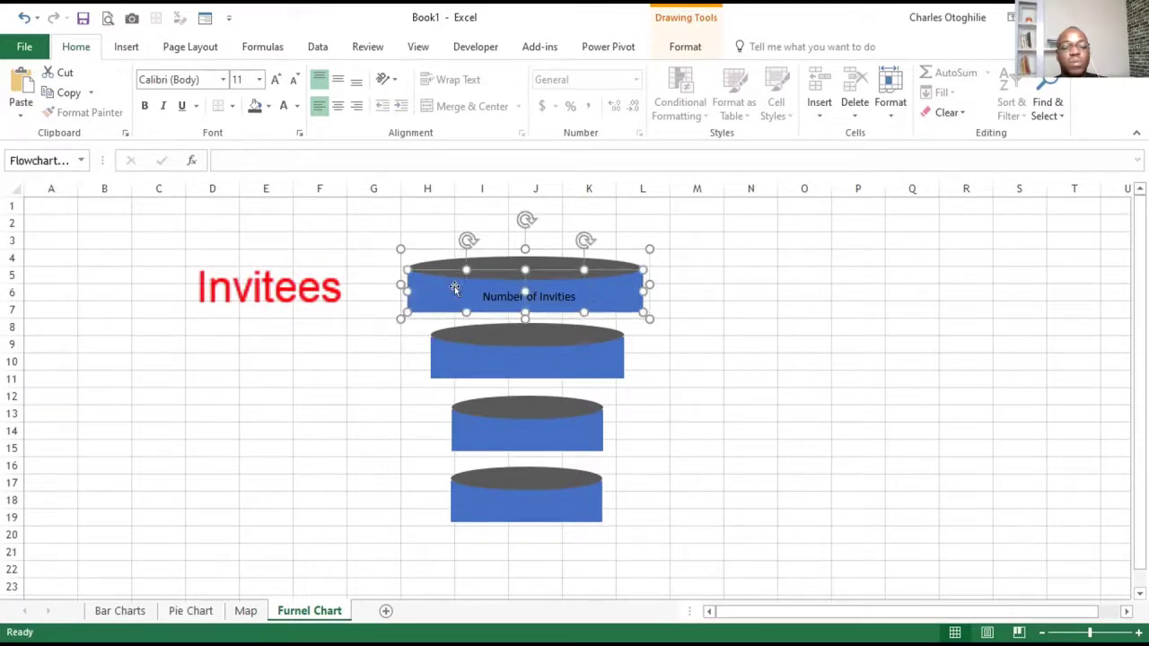
left_click(267, 106)
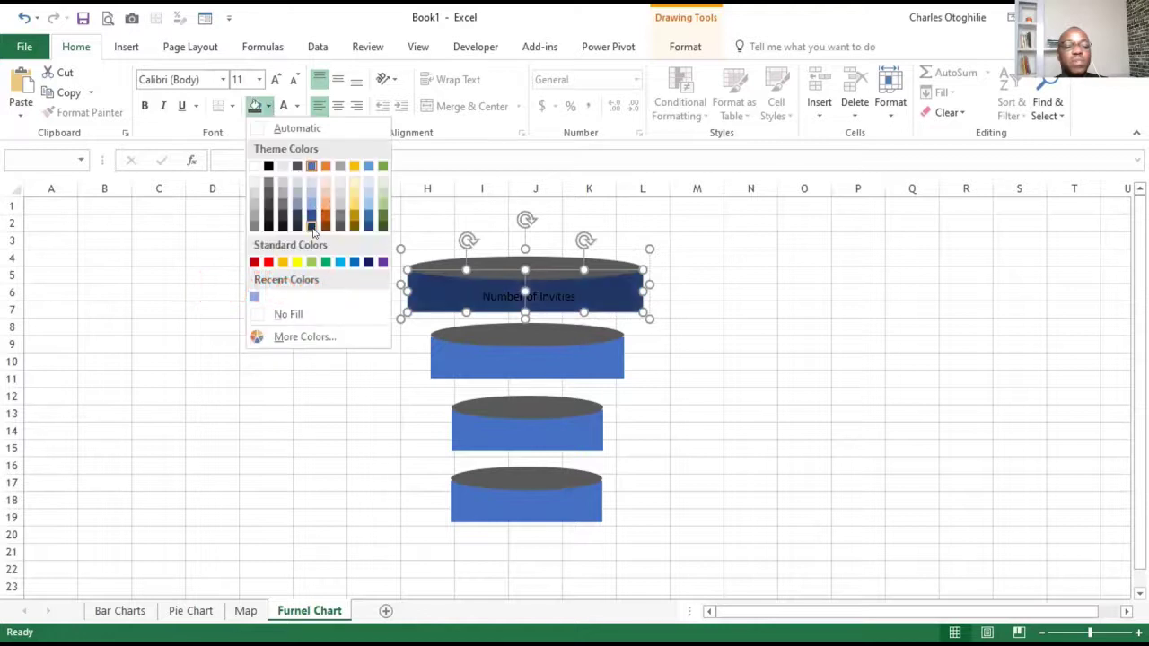
left_click(308, 223)
Set the font colour of the "Number of Invities" label to white.
left_click(507, 291)
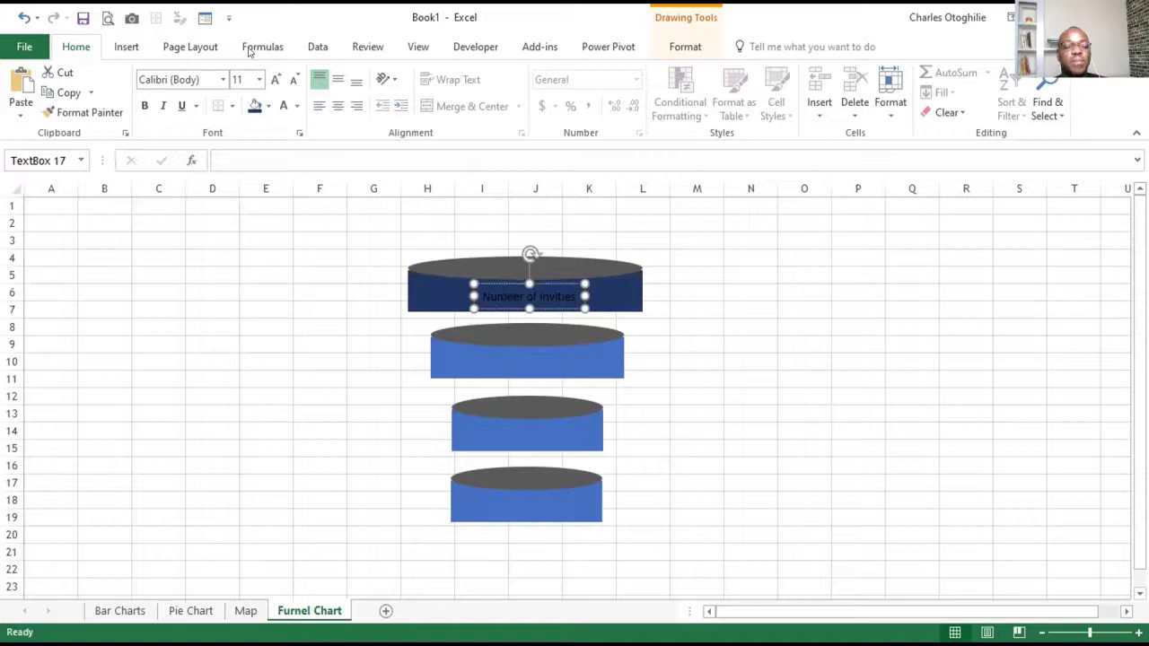
left_click(284, 106)
left_click(320, 256)
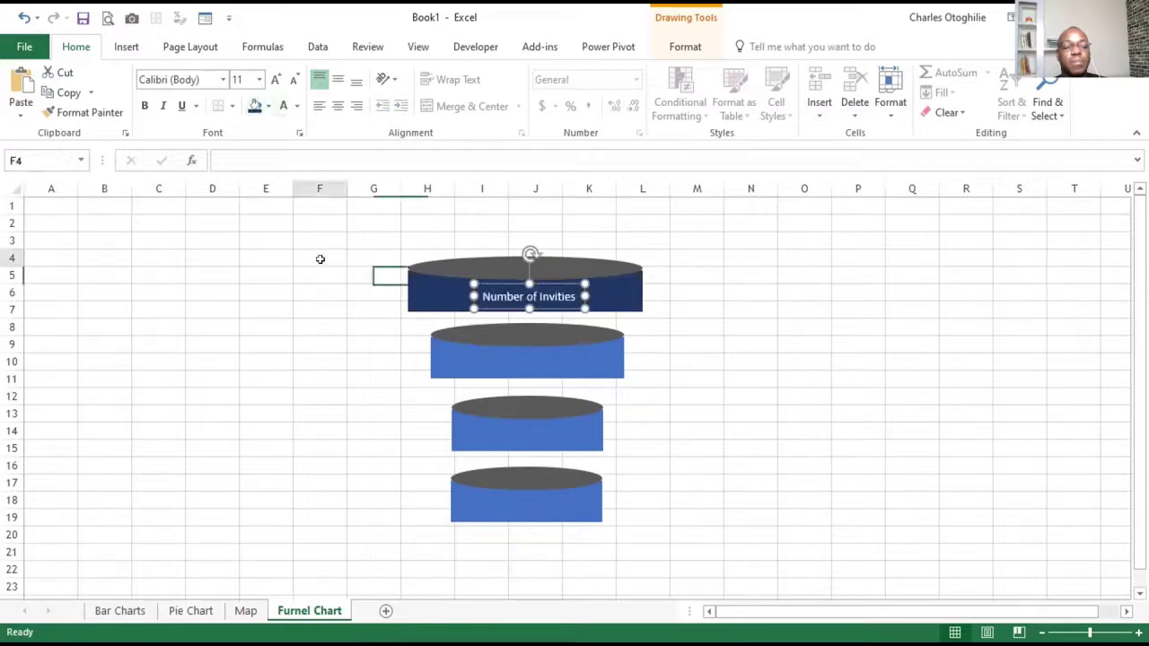
Apply the same dark blue fill to the front faces of the second, third and fourth discs.
left_click(466, 362)
left_click(482, 362)
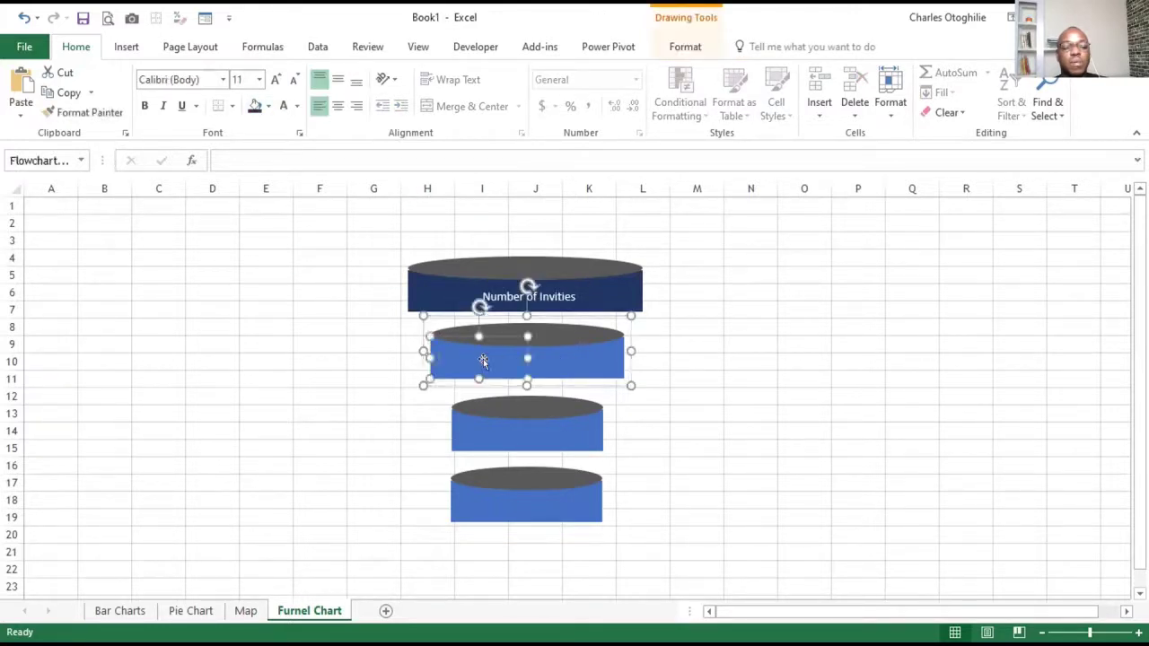
left_click(255, 105)
left_click(522, 435)
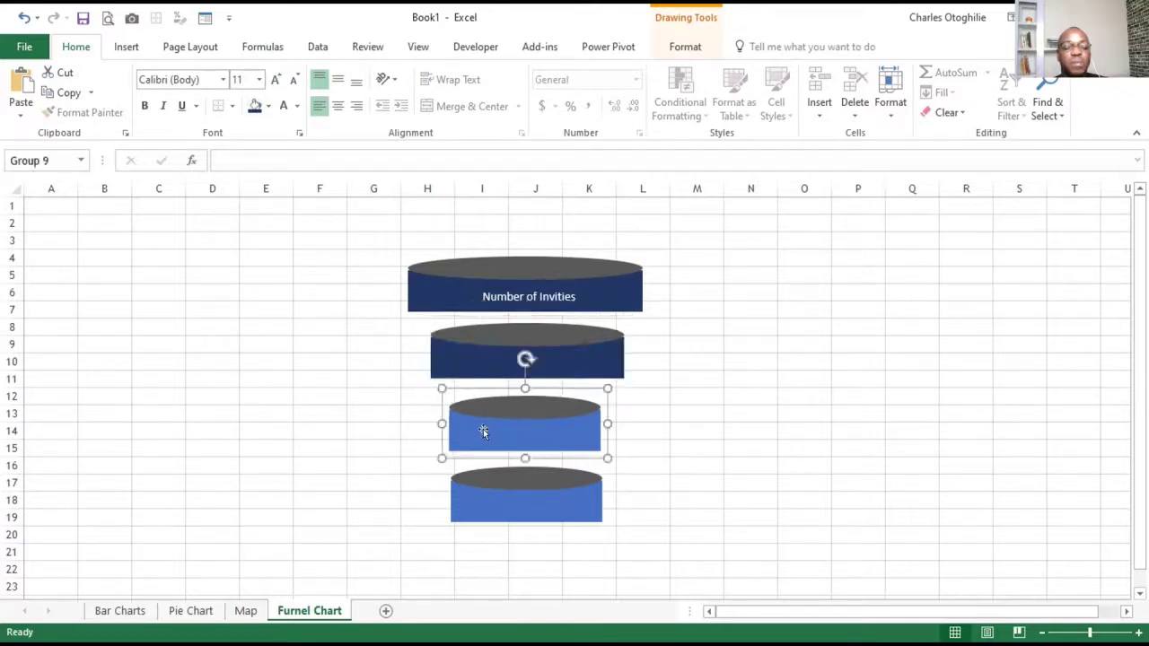
left_click(482, 429)
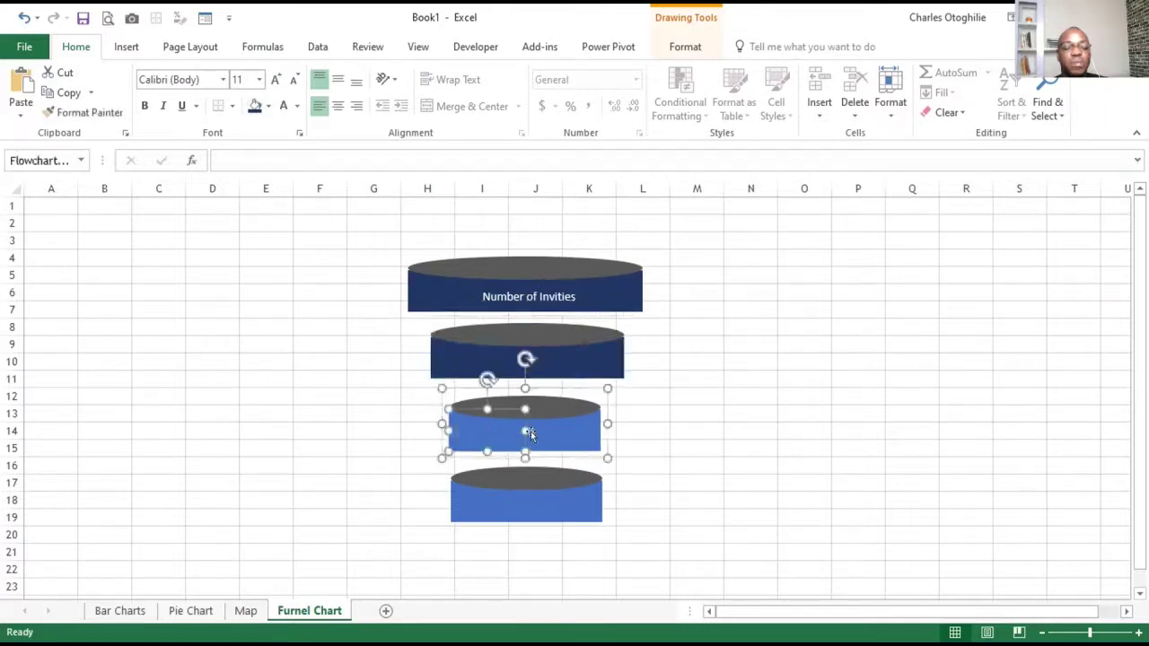
left_click(255, 106)
left_click(478, 496)
left_click(480, 496)
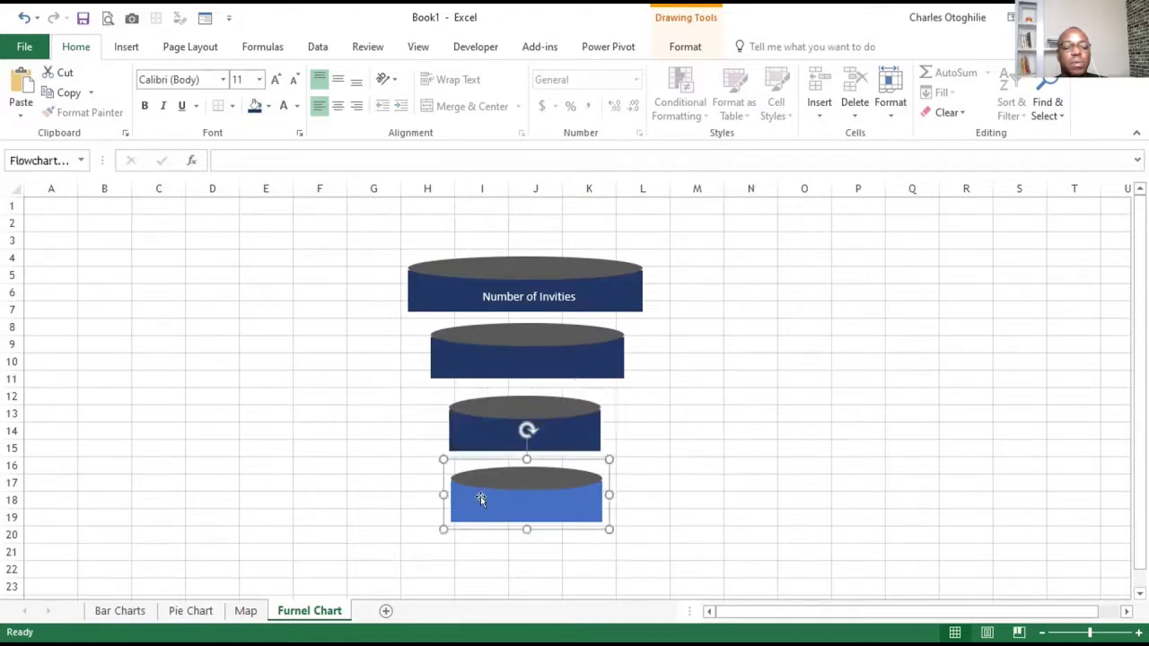
left_click(255, 106)
left_click(847, 355)
Duplicate the "Number of Invities" label and centre the copy on the front of the second disc.
left_click(557, 293)
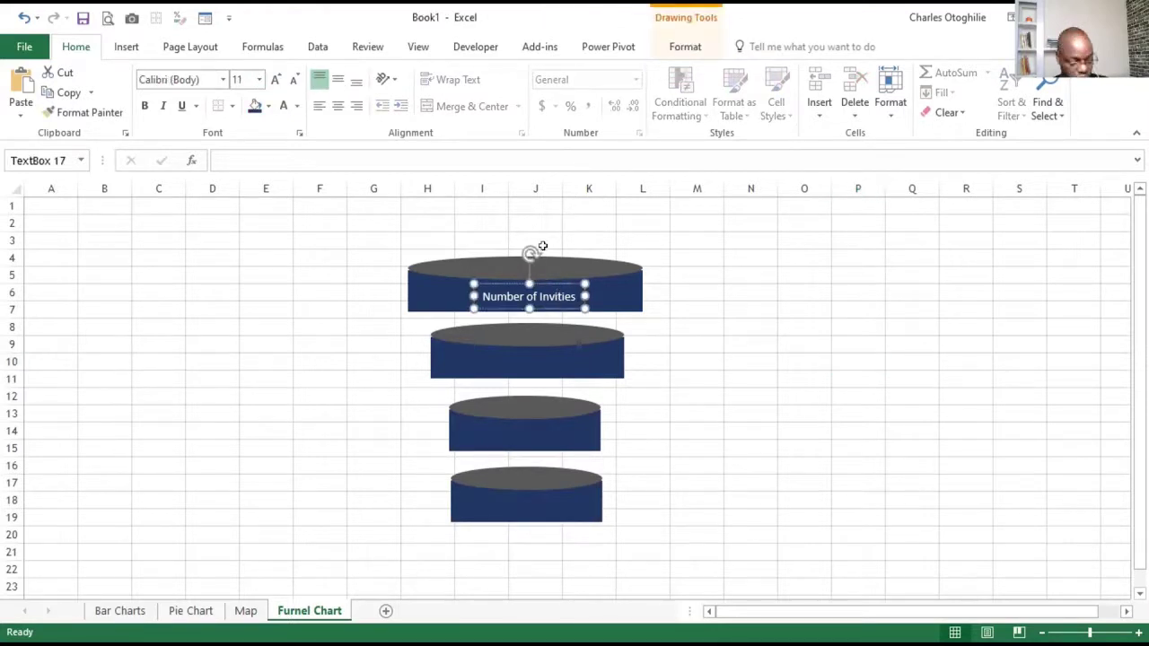
key("ctrl+d")
key("Down")
key("Down")
key("Down")
key("Down")
key("Down")
key("Down")
key("Down")
key("Down")
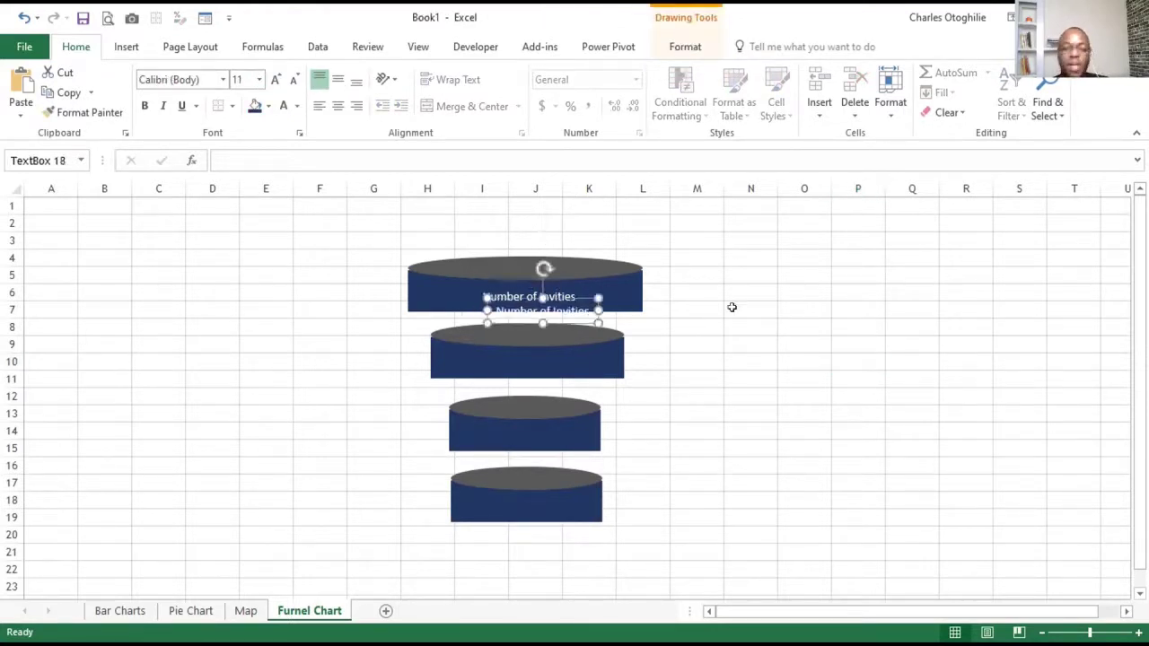
key("ctrl+Left")
key("ctrl+Left")
key("ctrl+Left")
key("ctrl+Left")
key("ctrl+Left")
key("ctrl+Left")
key("ctrl+Left")
key("ctrl+Left")
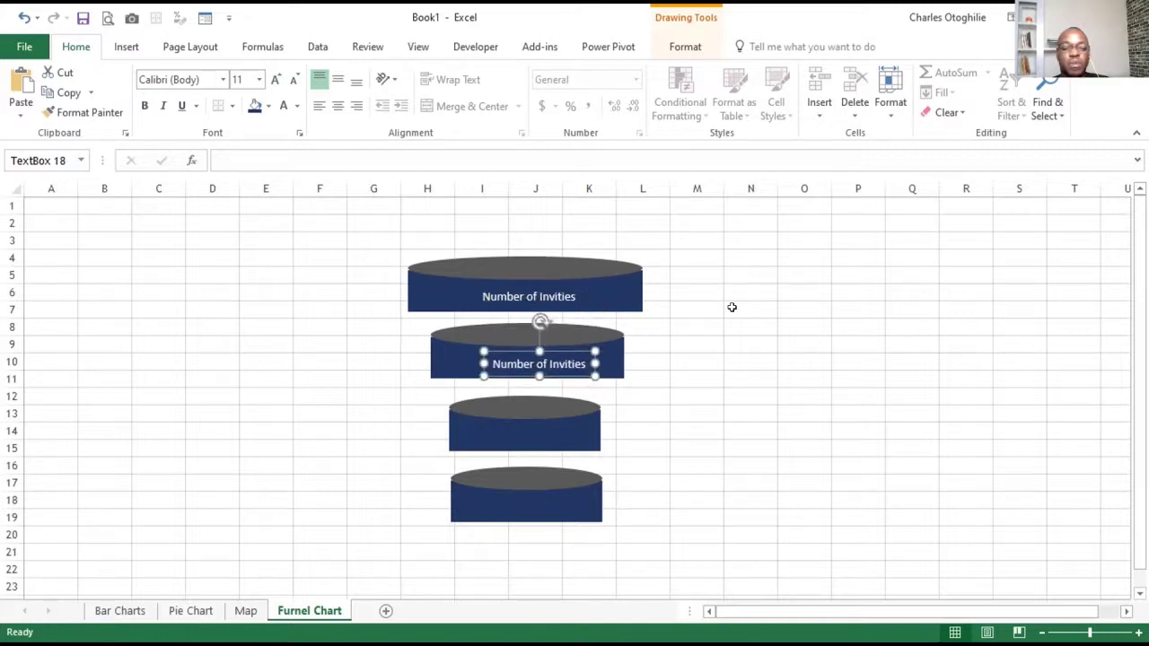
key("ctrl+Up")
key("ctrl+Up")
key("ctrl+Up")
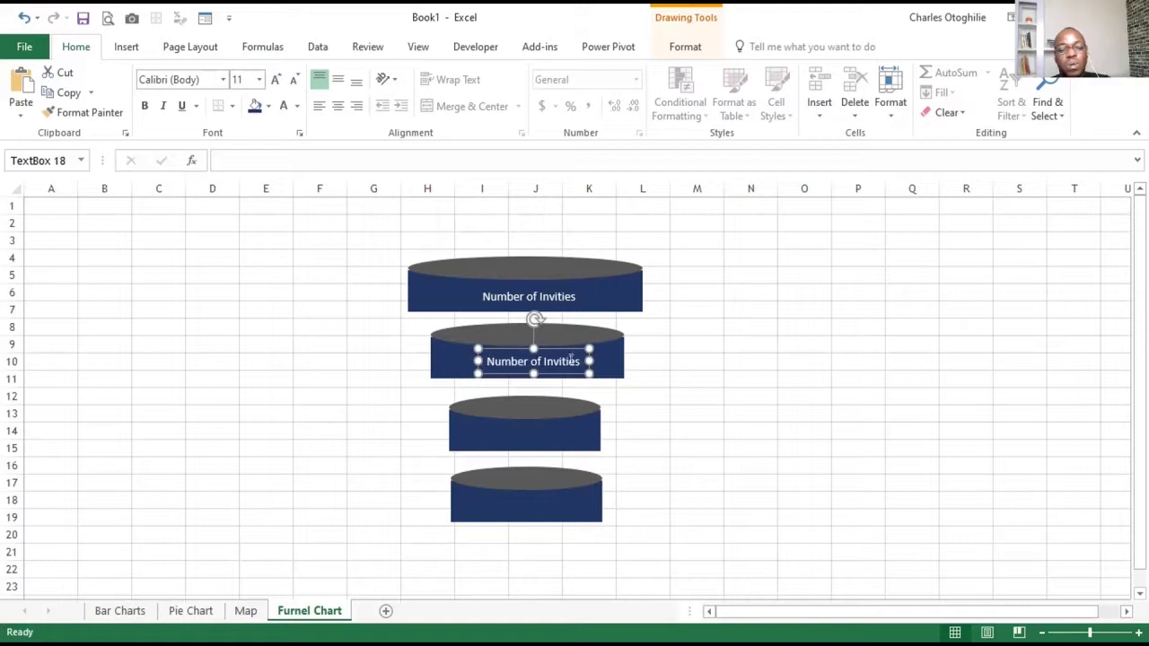
Change the second disc's label text to "Number Selected".
key("BackSpace")
key("BackSpace")
key("BackSpace")
key("BackSpace")
key("BackSpace")
key("BackSpace")
key("BackSpace")
key("BackSpace")
key("BackSpace")
key("BackSpace")
key("BackSpace")
key("BackSpace")
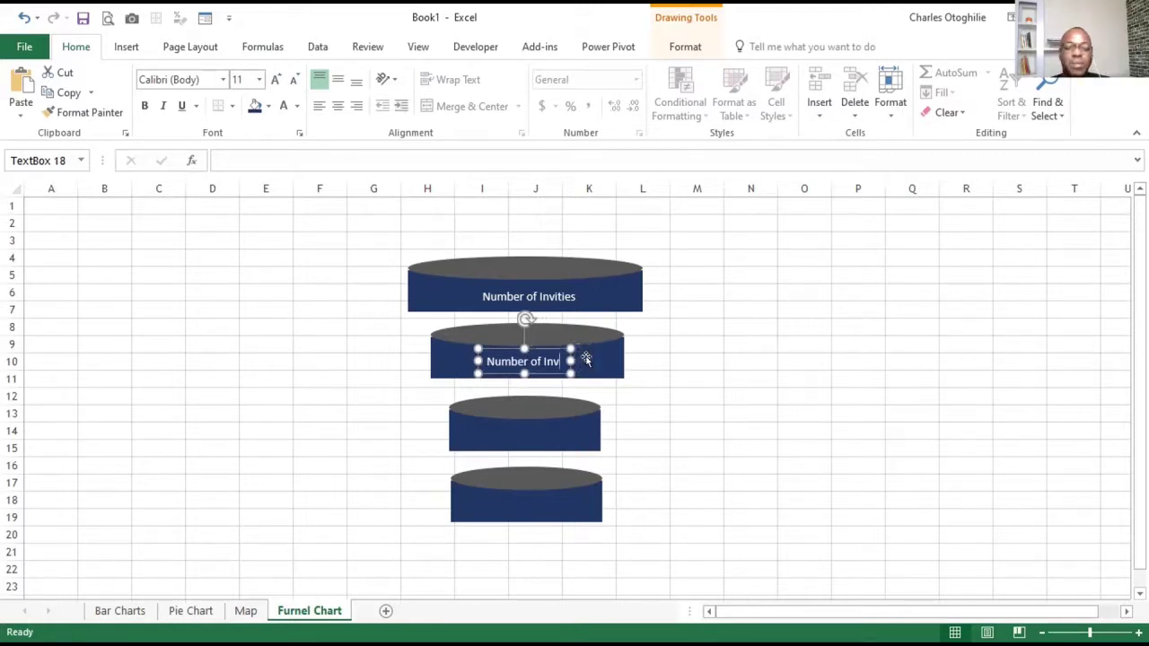
type("S")
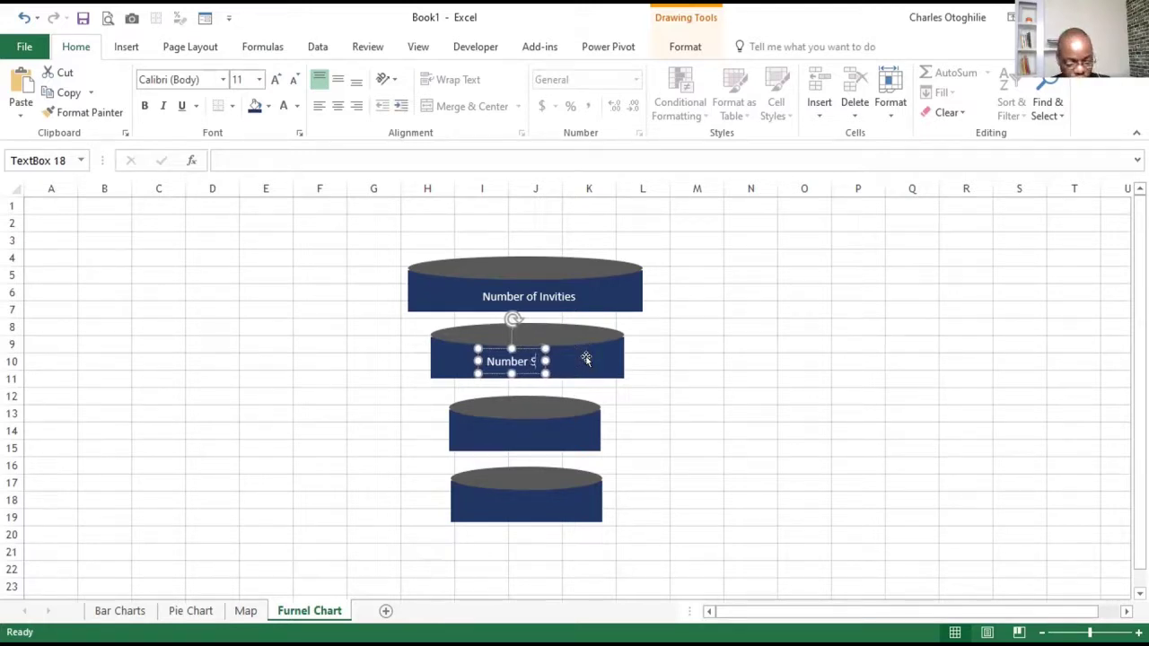
type("elected")
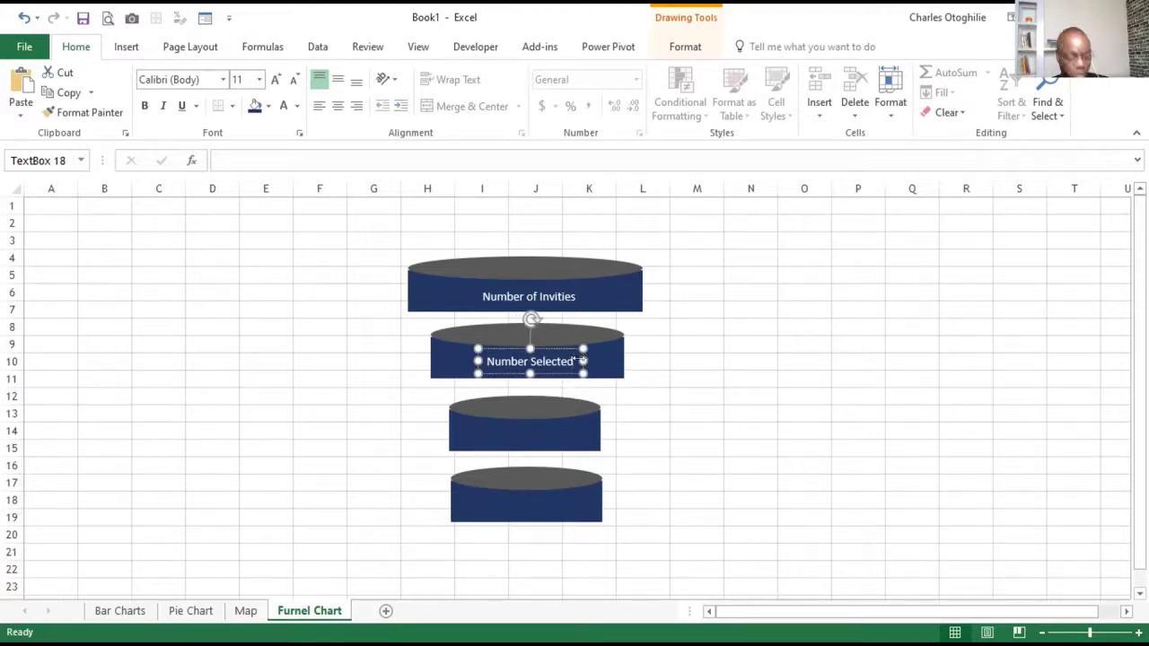
Duplicate the "Number Selected" label and place the copy on the front of the third disc.
key("ctrl+d")
key("Down")
key("Down")
key("Down")
key("Down")
key("Down")
key("Down")
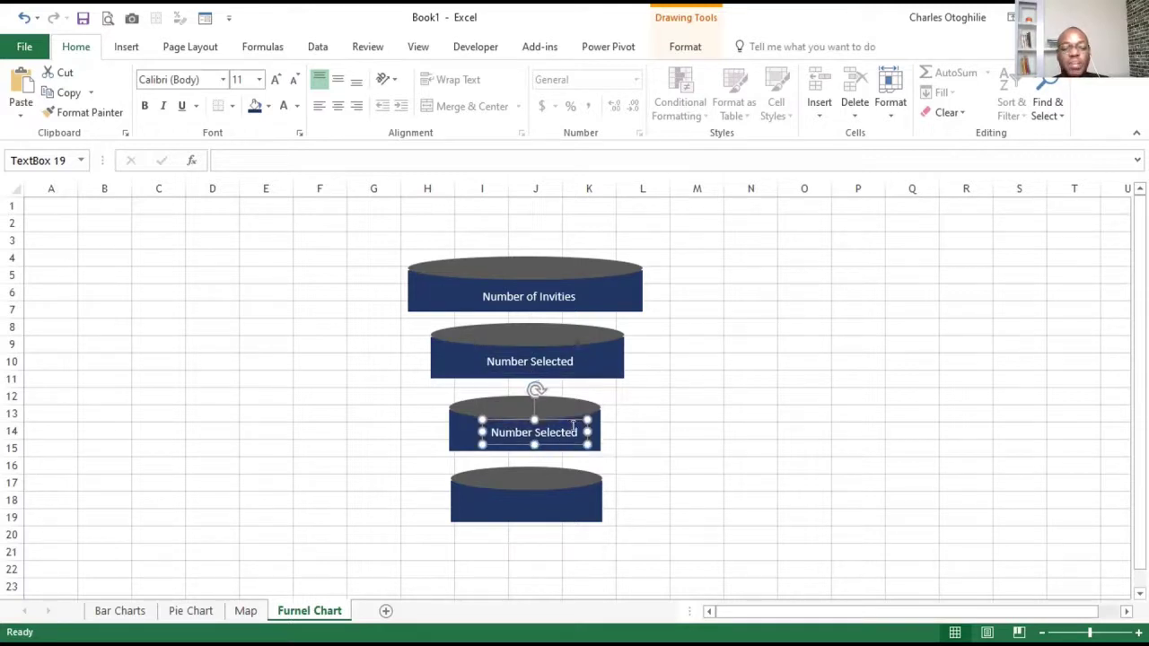
Change the third disc's label text to "Number Interview".
key("BackSpace")
key("BackSpace")
key("BackSpace")
key("BackSpace")
key("BackSpace")
key("BackSpace")
key("BackSpace")
key("BackSpace")
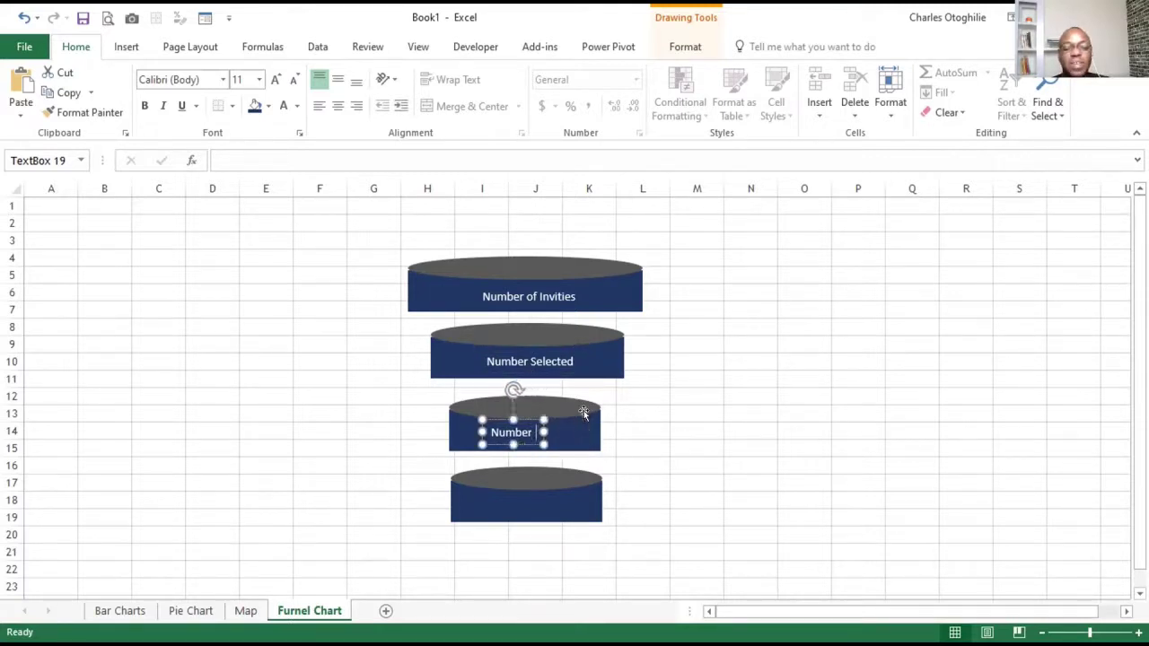
type("In")
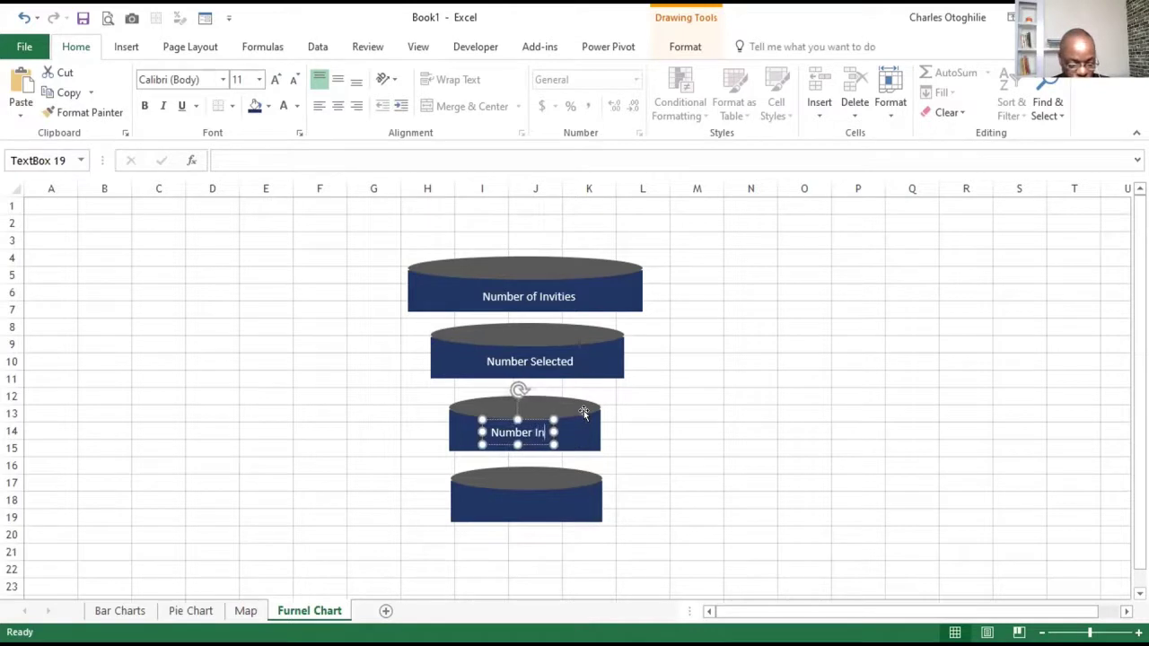
type("terview")
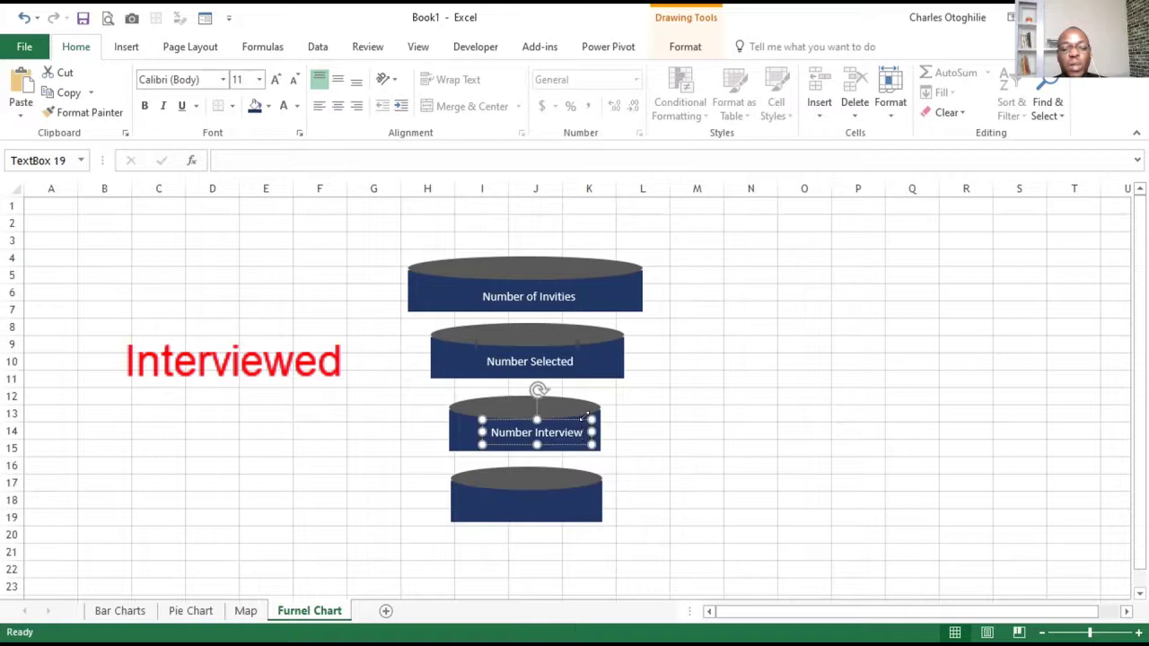
Duplicate the "Number Interview" label and centre the copy on the front of the fourth disc.
key("ctrl+d")
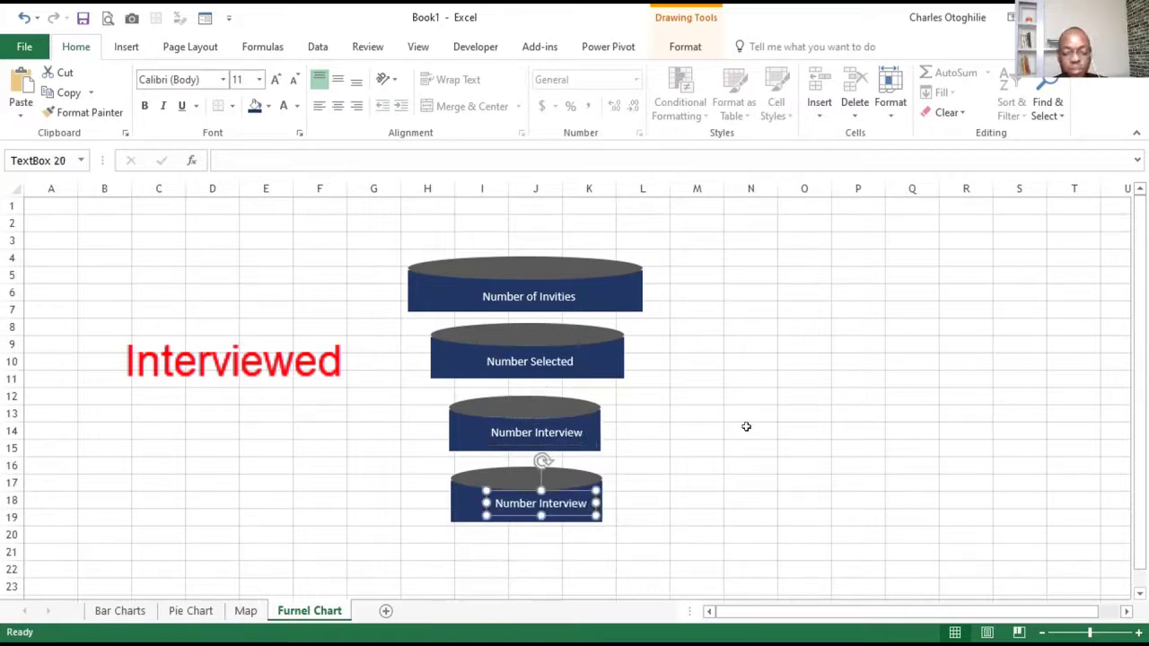
key("Left")
key("Left")
key("Left")
key("Left")
key("Left")
key("Left")
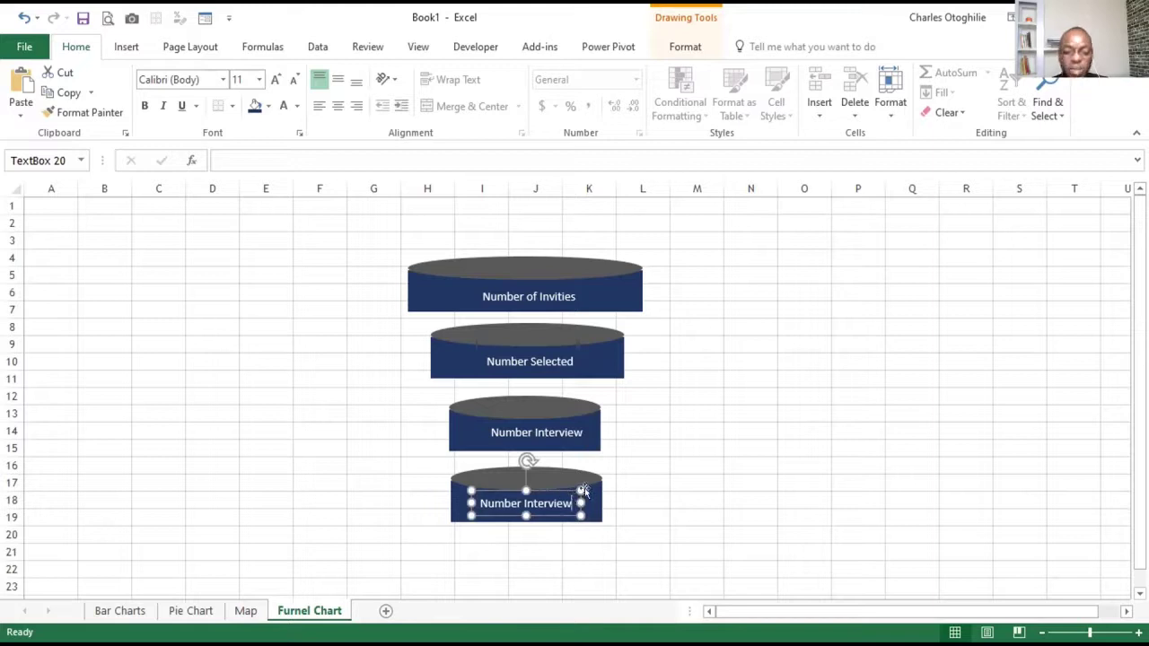
Change the fourth disc's label text to "Number Hired".
key("BackSpace")
key("BackSpace")
key("BackSpace")
key("BackSpace")
key("BackSpace")
key("BackSpace")
key("BackSpace")
key("BackSpace")
key("BackSpace")
type("Hired")
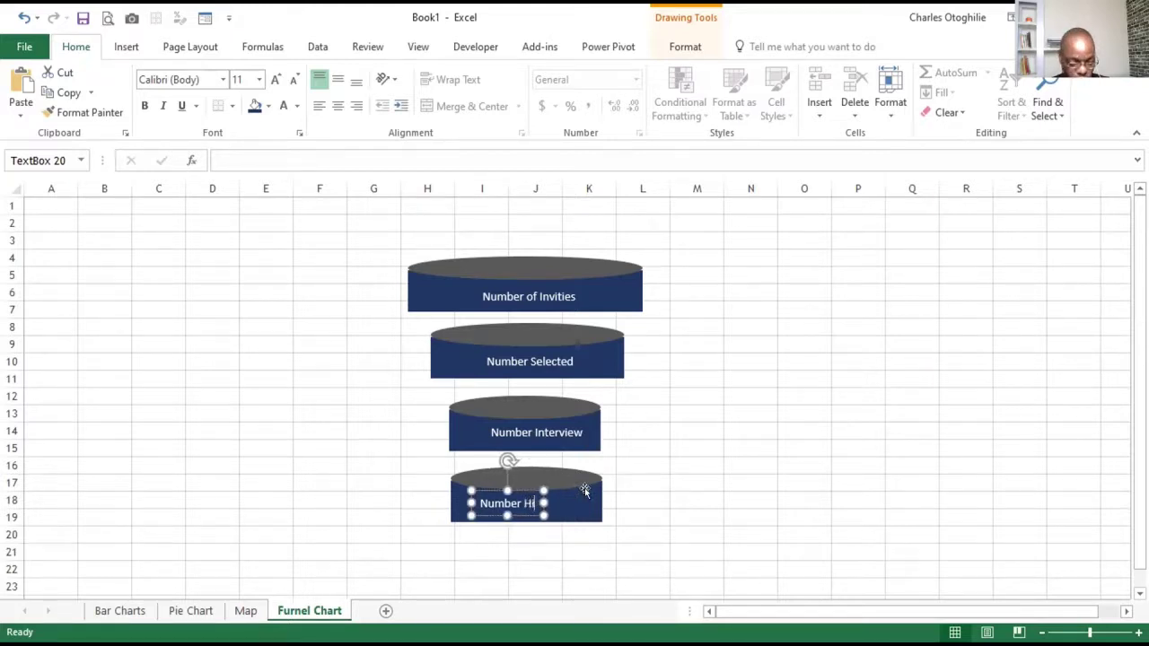
left_click(738, 448)
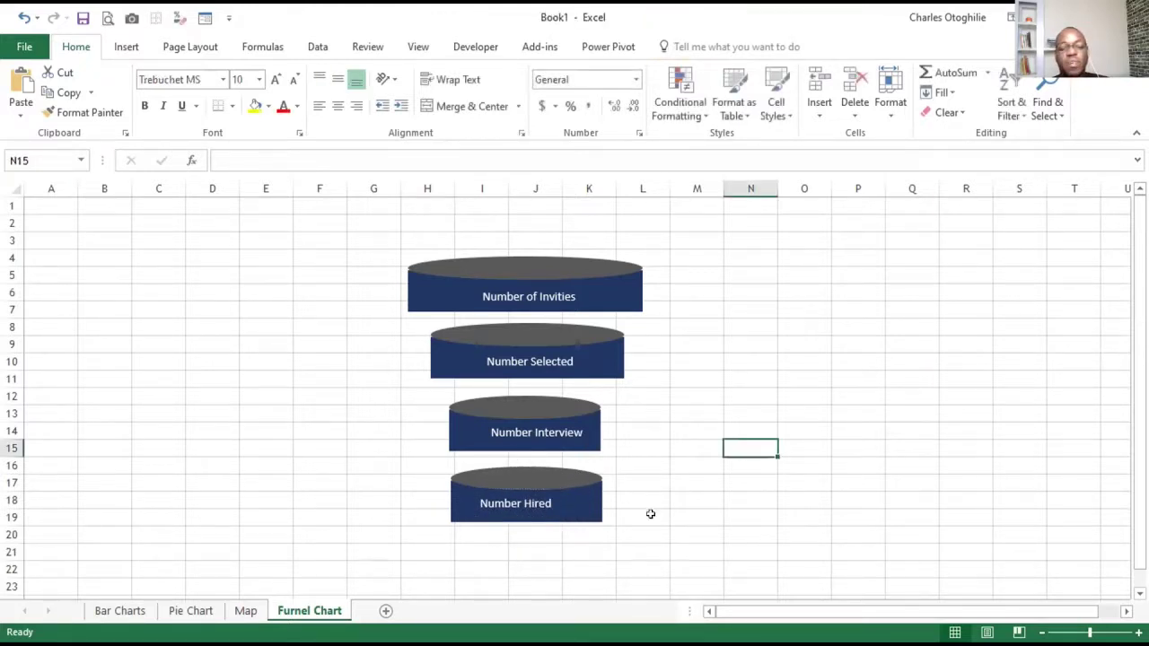
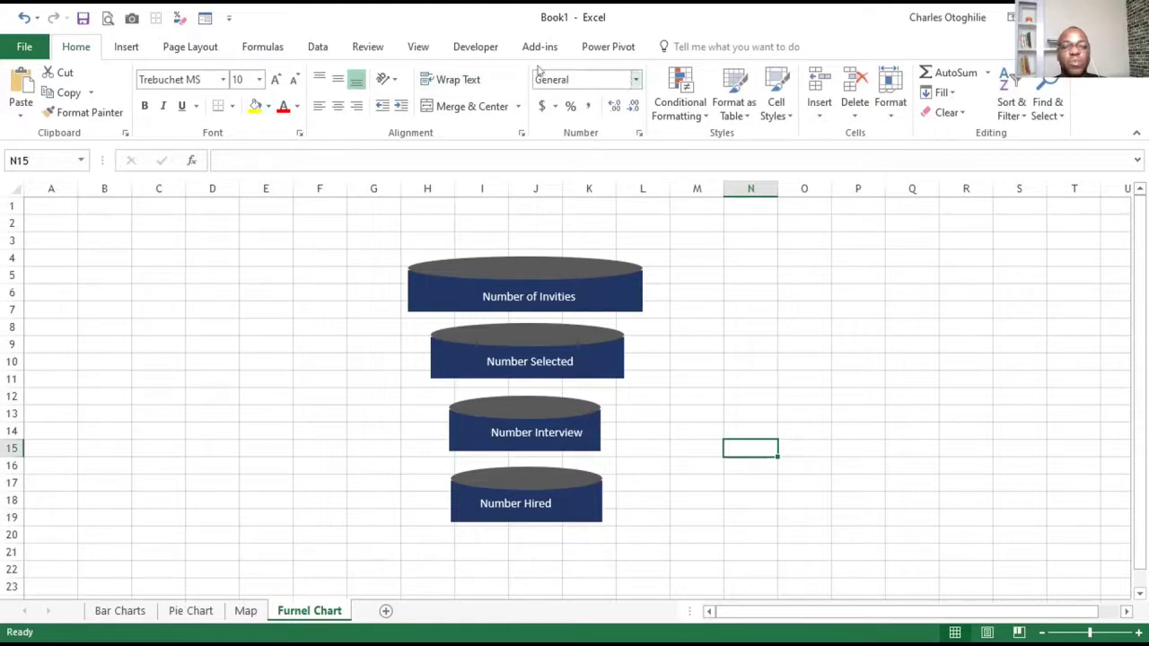
Add a text box reading "100" on the top face of the first disc, in white 14-point text.
left_click(125, 45)
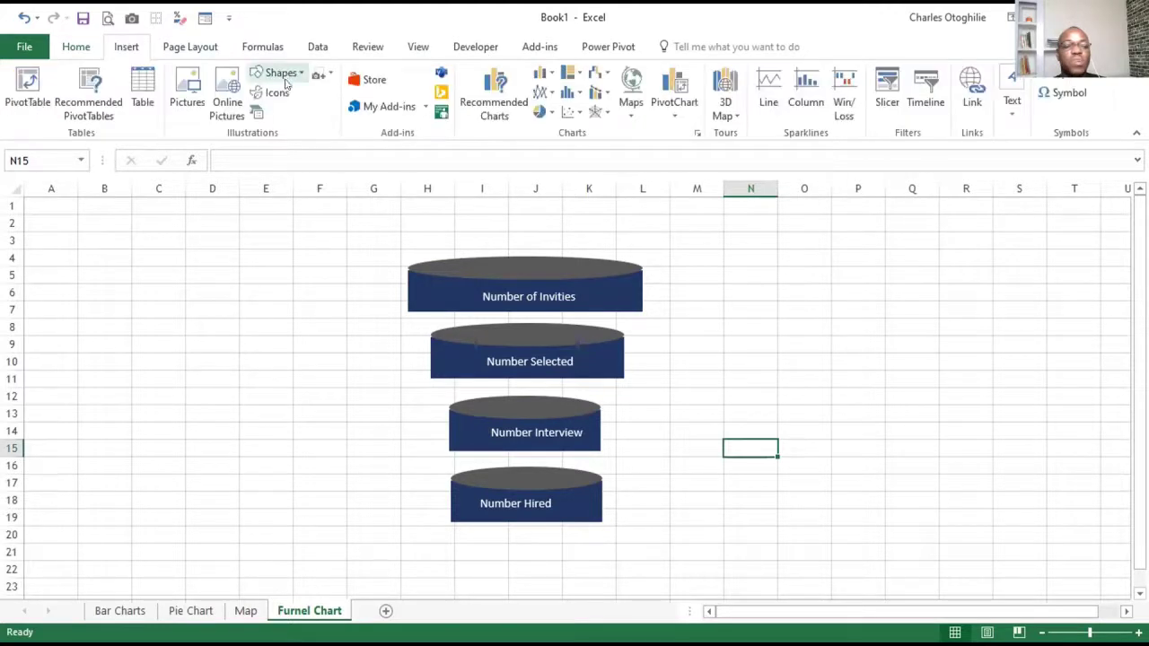
left_click(304, 73)
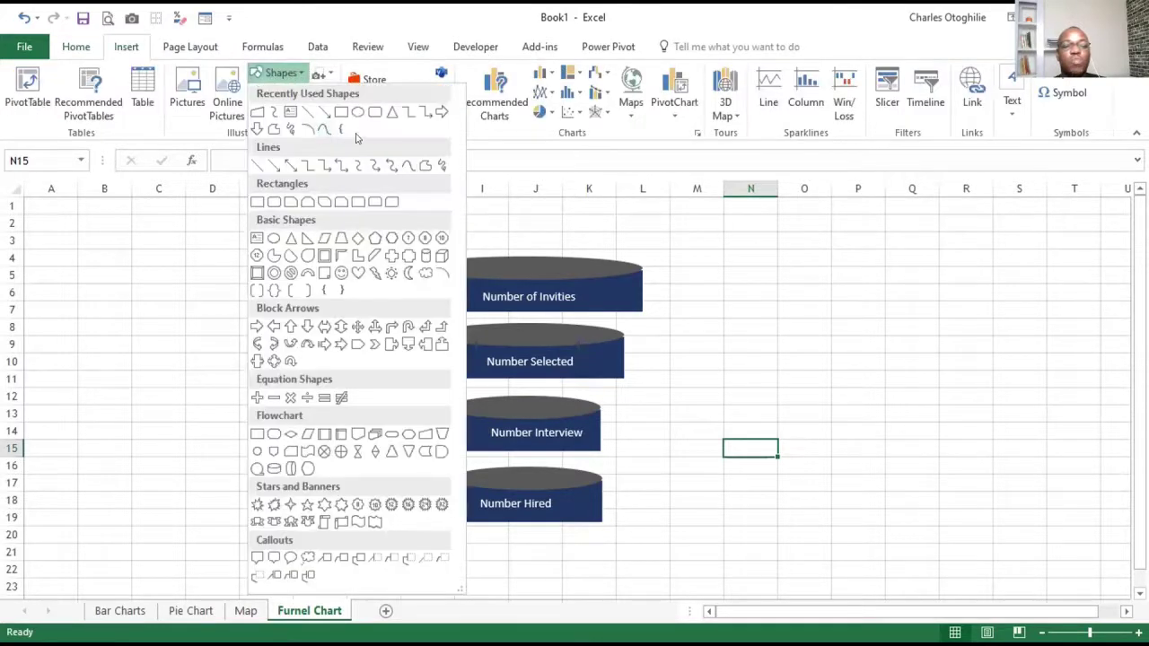
left_click(290, 113)
left_click(377, 239)
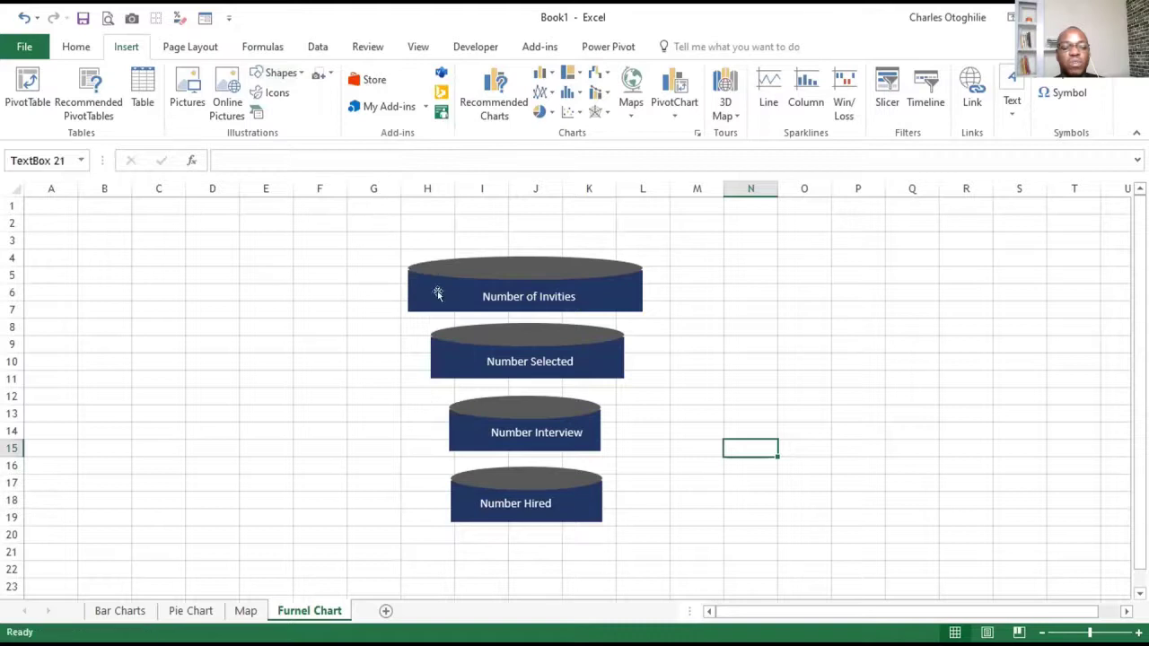
type("100")
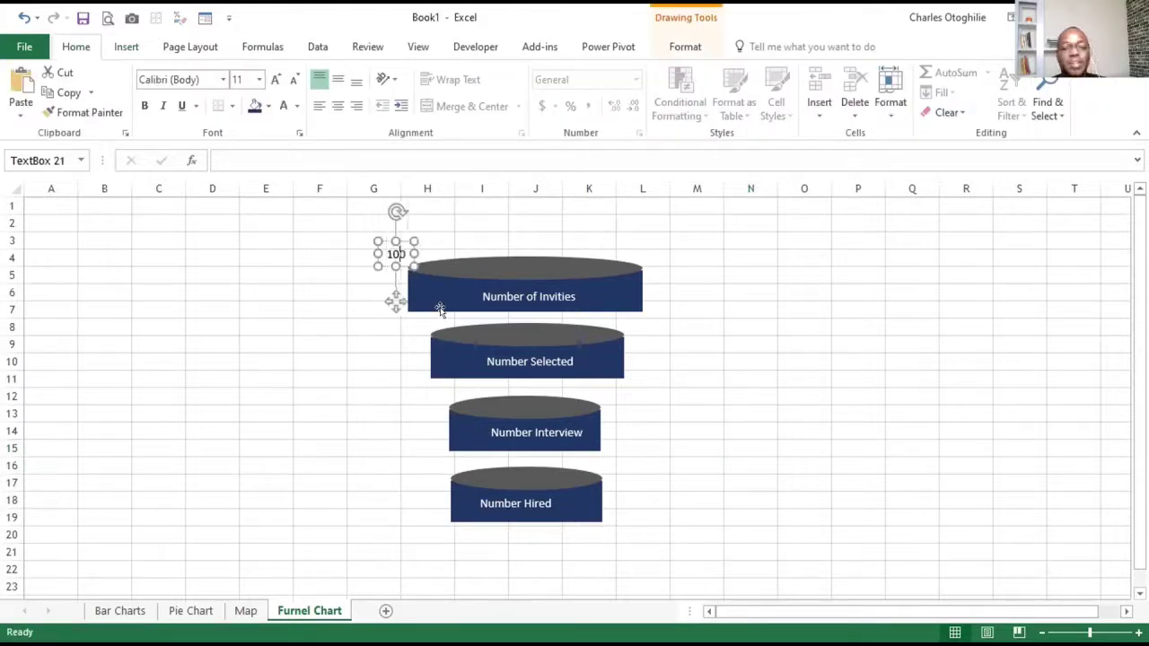
left_click_drag(386, 229, 506, 251)
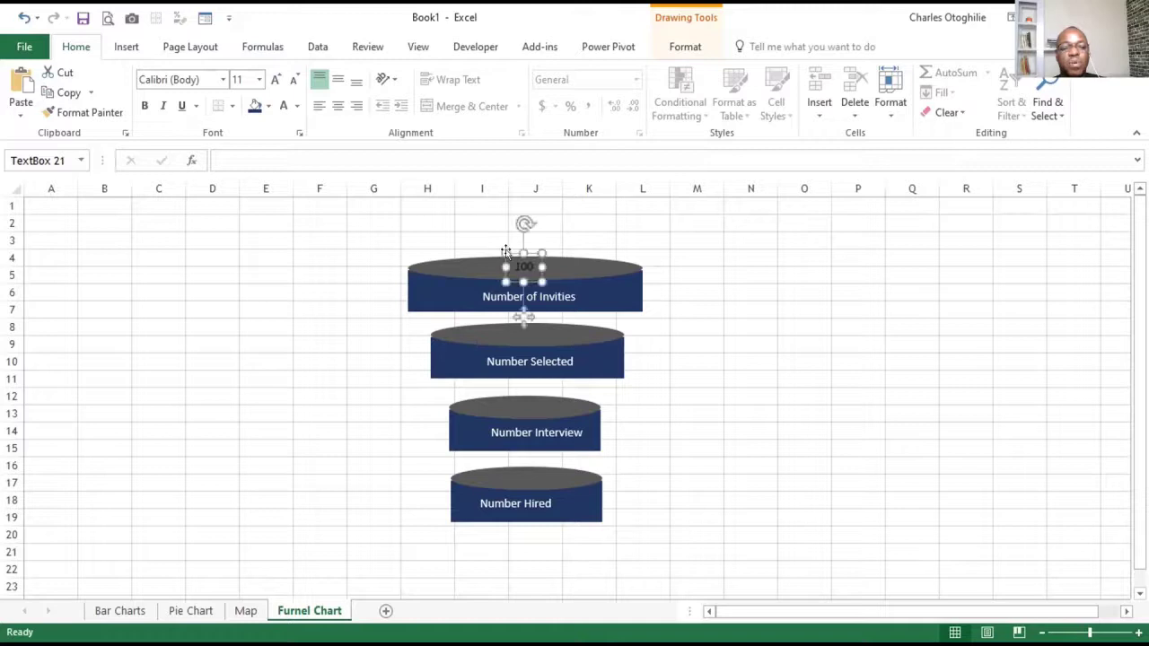
left_click(276, 80)
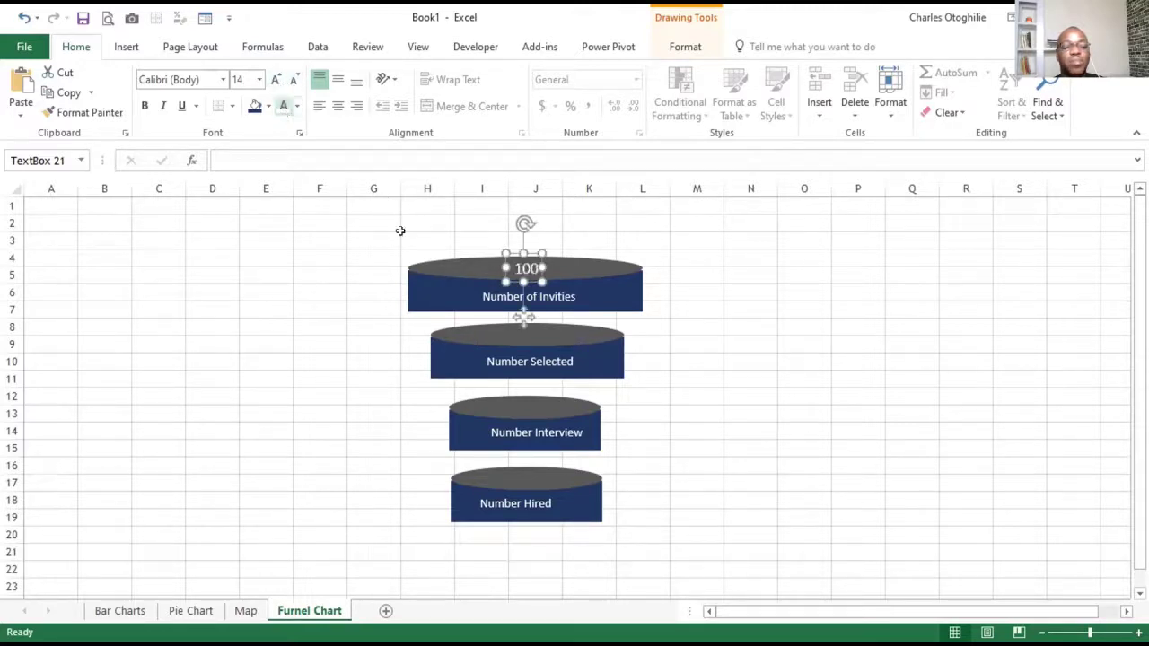
Duplicate the "100" label onto the top face of the second disc and change its text to 40.
key("ctrl+d")
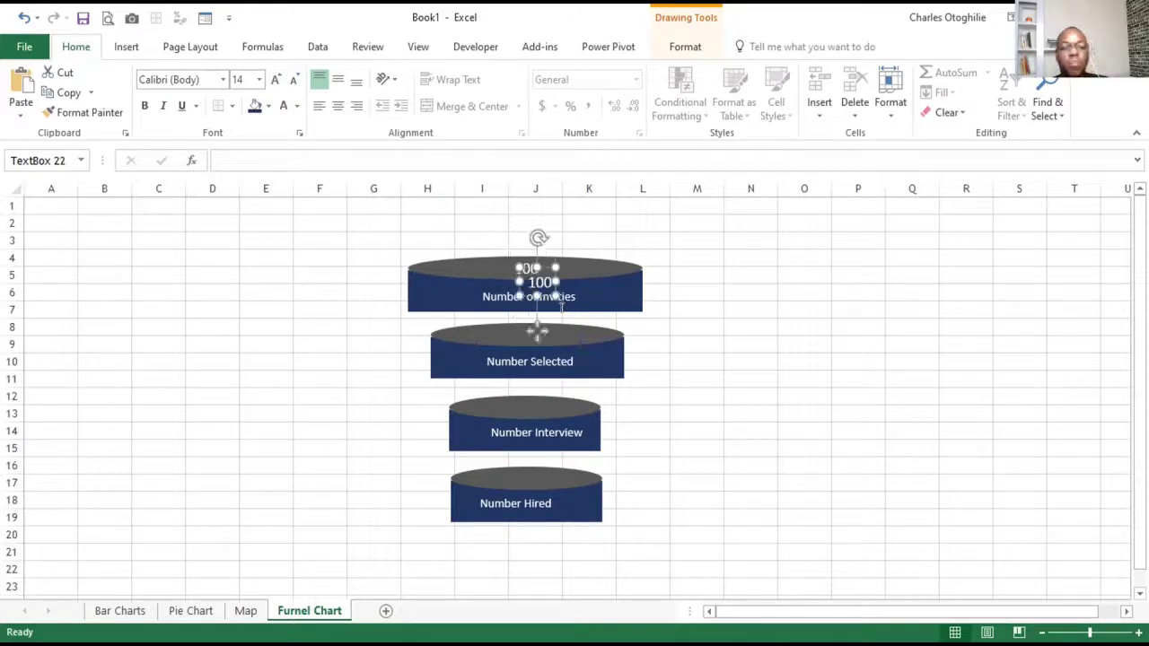
left_click_drag(537, 331, 529, 384)
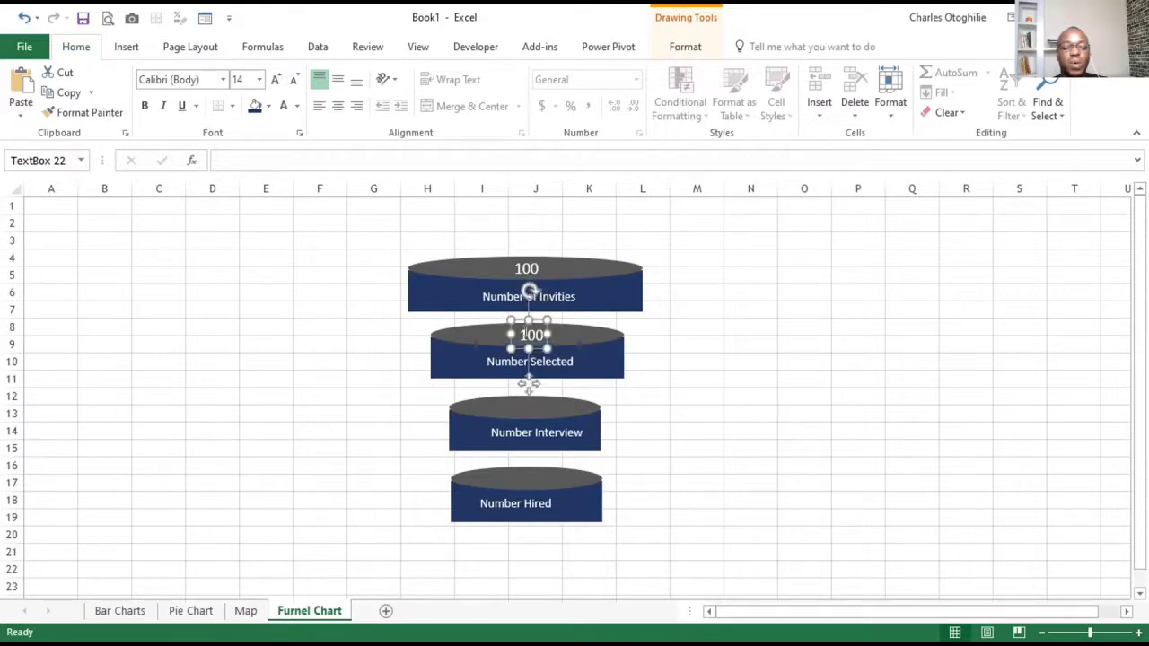
left_click(535, 334)
key("BackSpace")
key("BackSpace")
key("BackSpace")
type("40")
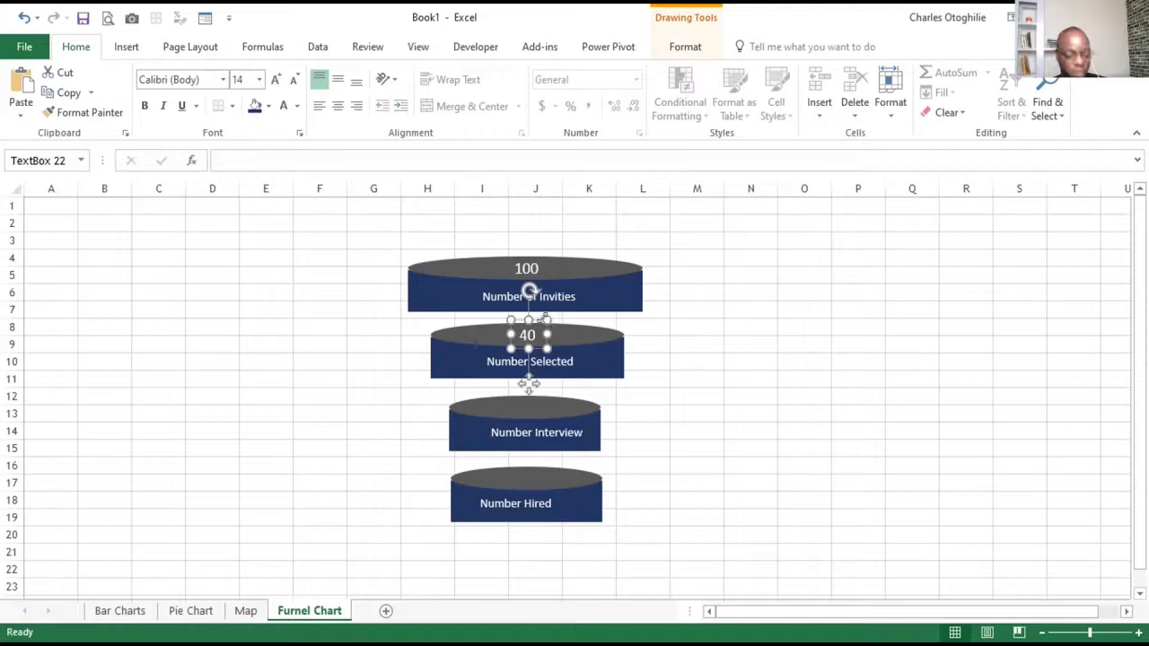
Copy the number label onto the top faces of the third and fourth discs, changing the text to 15 and 5.
left_click_drag(529, 384, 528, 457)
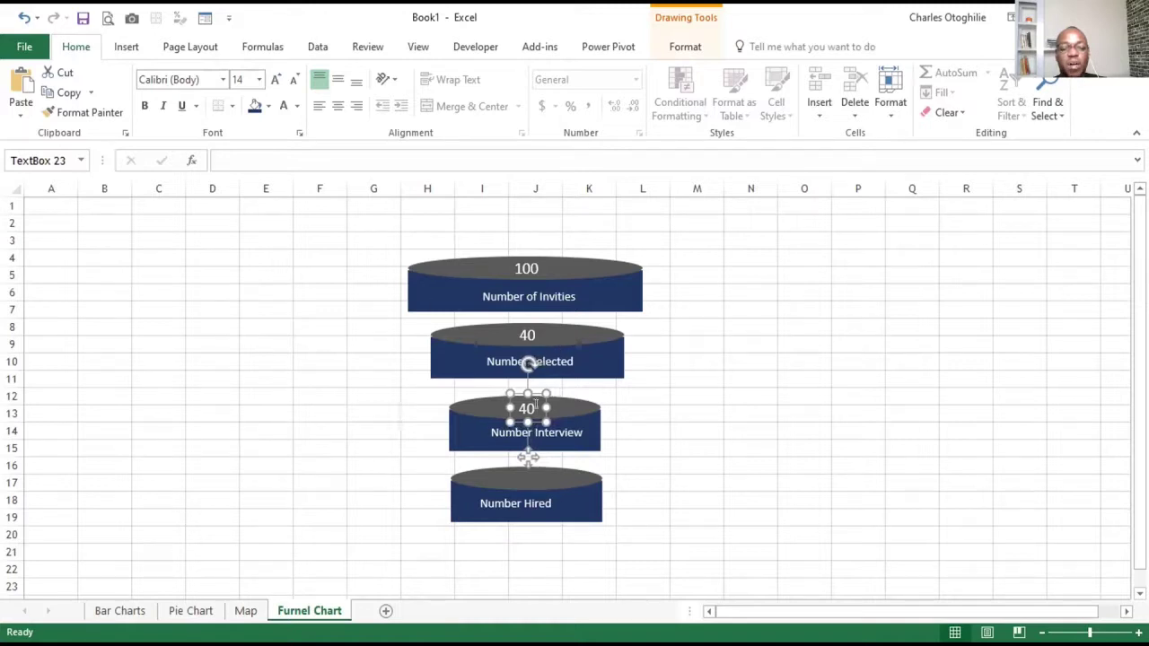
key("BackSpace")
type("15")
key("ctrl+d")
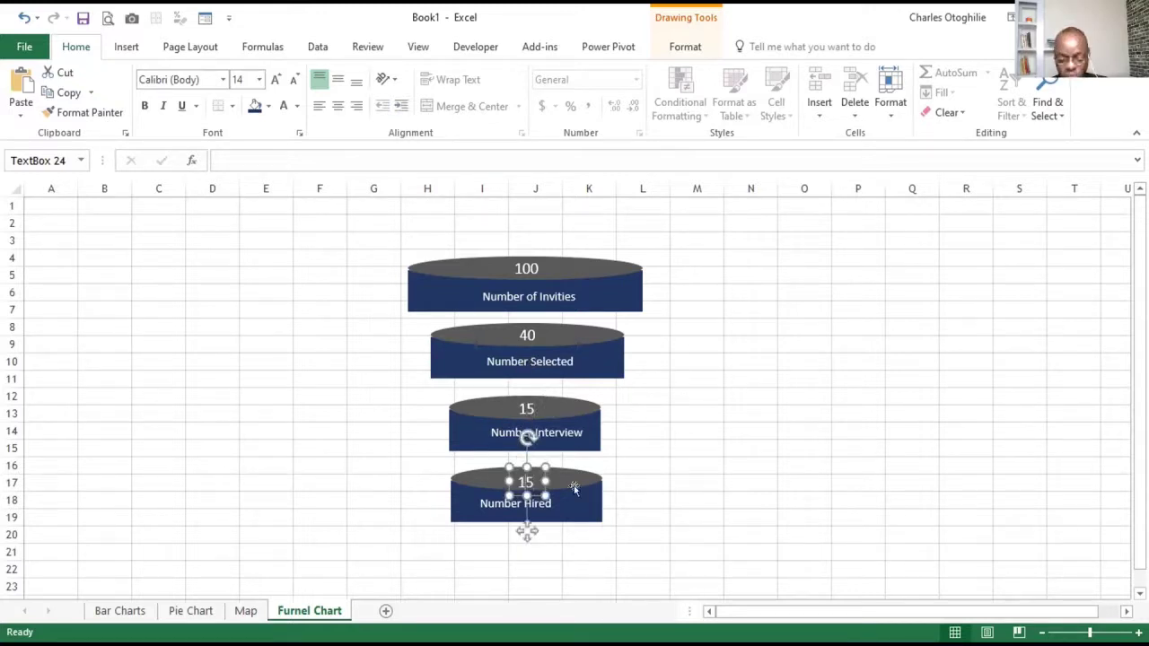
left_click(754, 468)
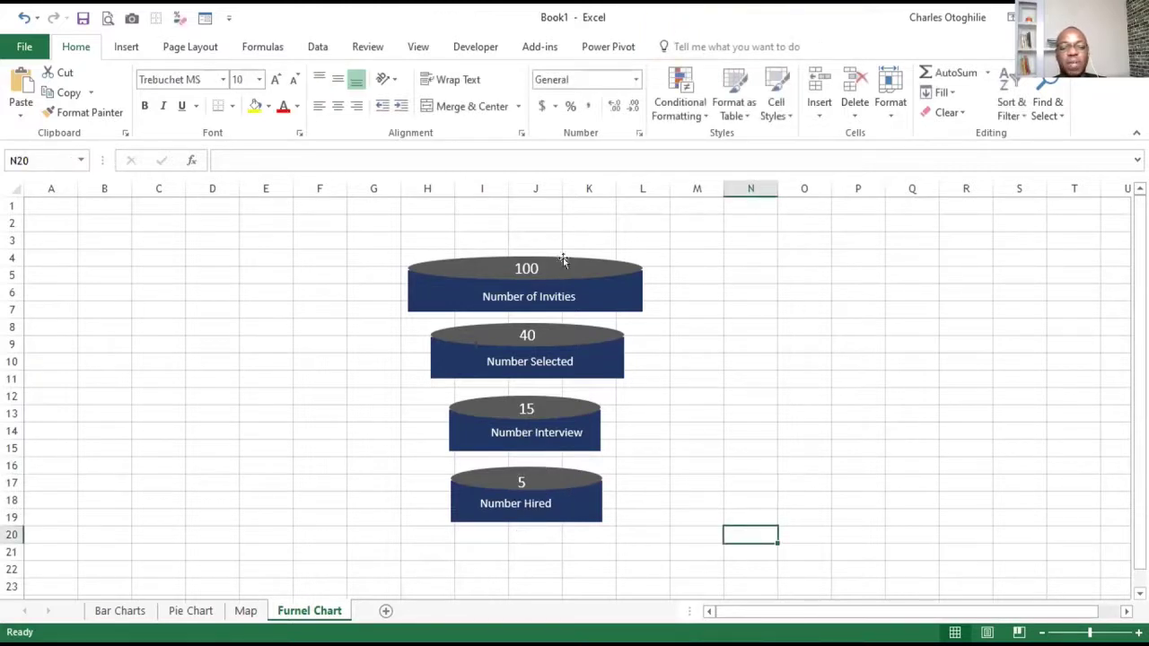
Select all the discs, labels and numbers of the funnel and group them into one object.
left_click(363, 254)
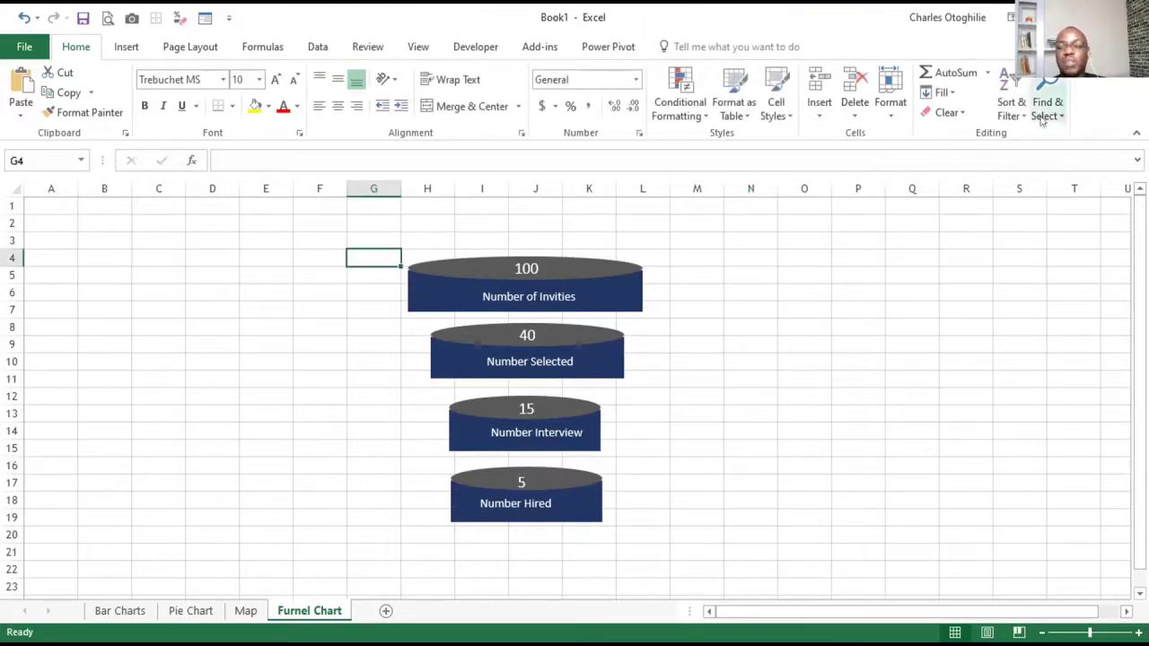
left_click(1041, 122)
mouse_move(337, 220)
left_mouse_down()
mouse_move(767, 422)
mouse_move(821, 601)
left_mouse_up()
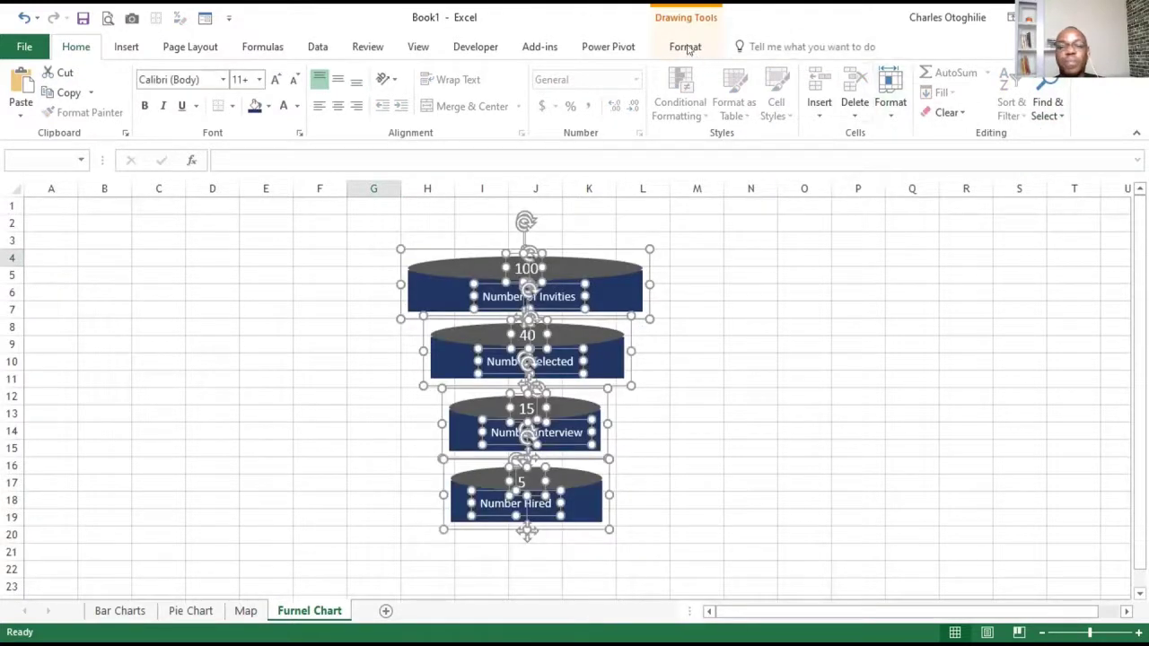
left_click(688, 50)
left_click(849, 92)
left_click(858, 114)
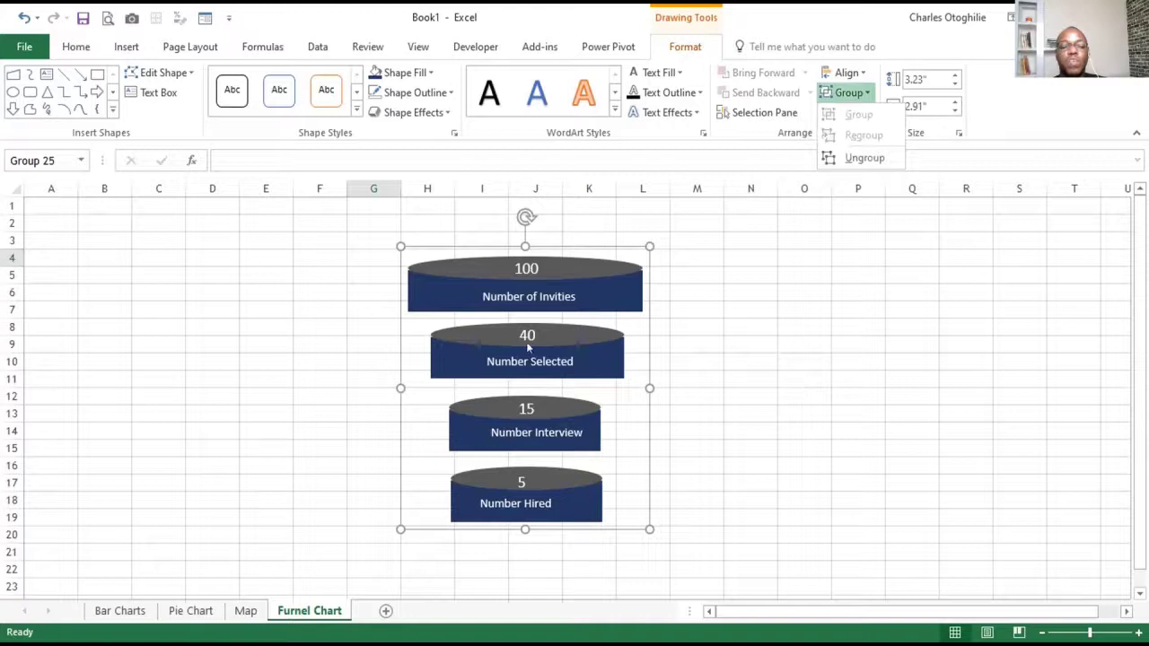
Move the grouped funnel chart so that its top disc starts at row 2 and spans columns D to H.
left_click(527, 348)
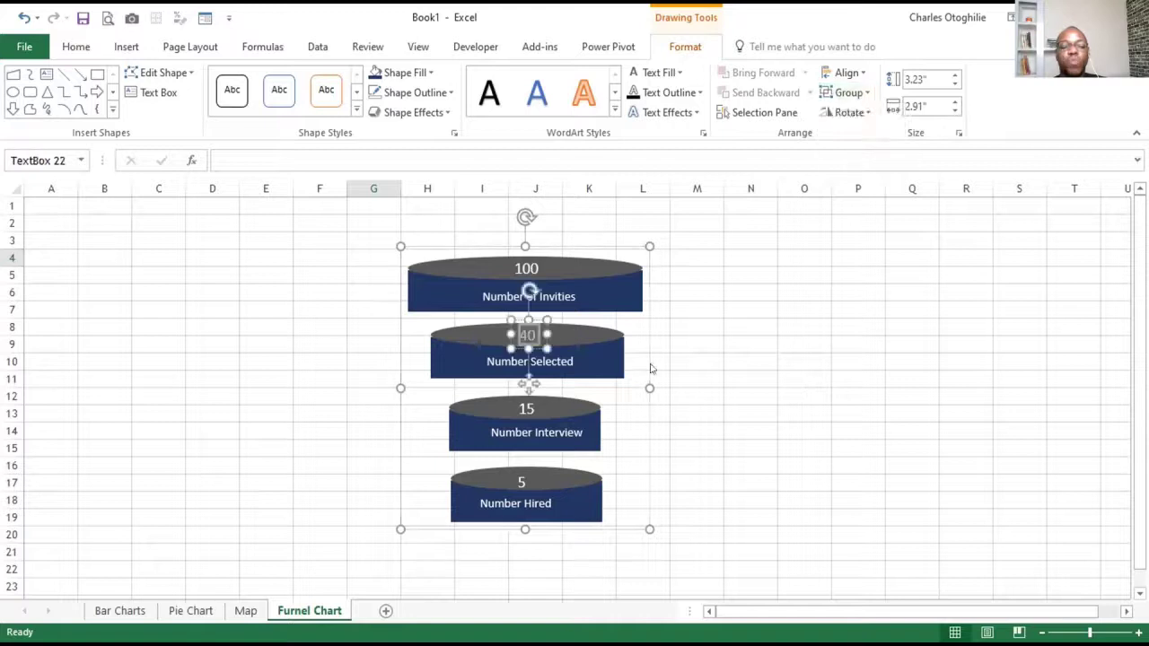
left_click(798, 380)
mouse_move(626, 306)
left_mouse_down()
mouse_move(775, 351)
mouse_move(628, 305)
mouse_move(329, 261)
mouse_move(304, 232)
mouse_move(370, 261)
mouse_move(399, 248)
left_mouse_up()
left_click(551, 389)
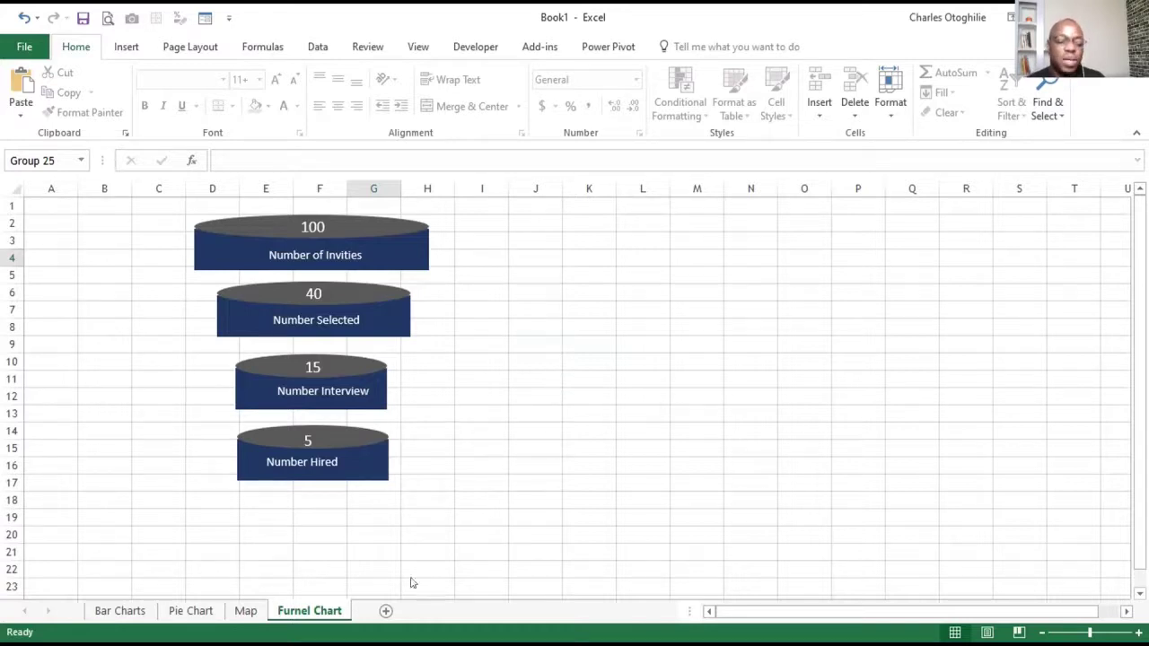
Add a new worksheet and copy the rounded-corner Gender Distribution bar chart from the Bar Charts sheet onto it.
left_click(386, 610)
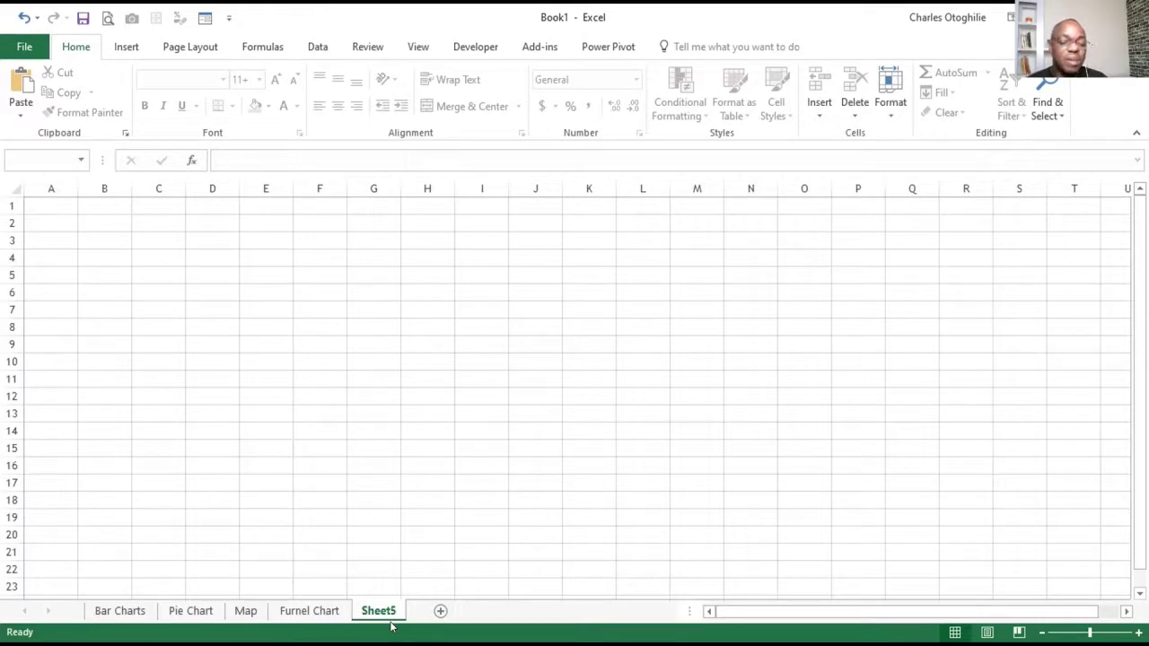
left_click(120, 611)
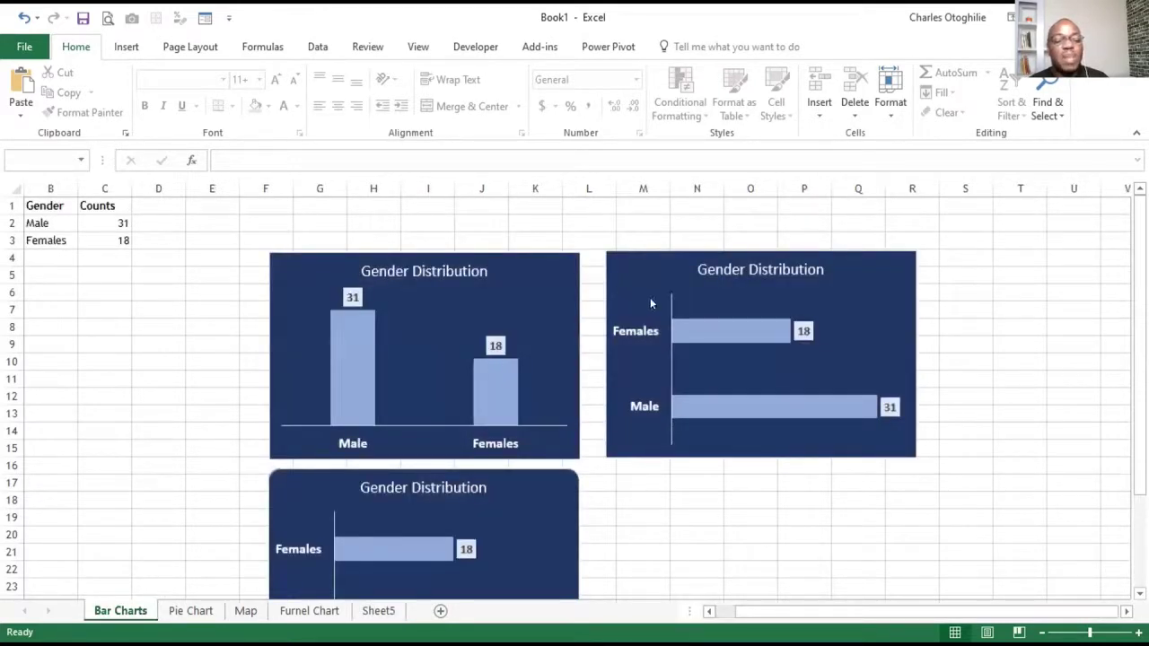
scroll(651, 303, "down", 6)
scroll(674, 317, "up", 5)
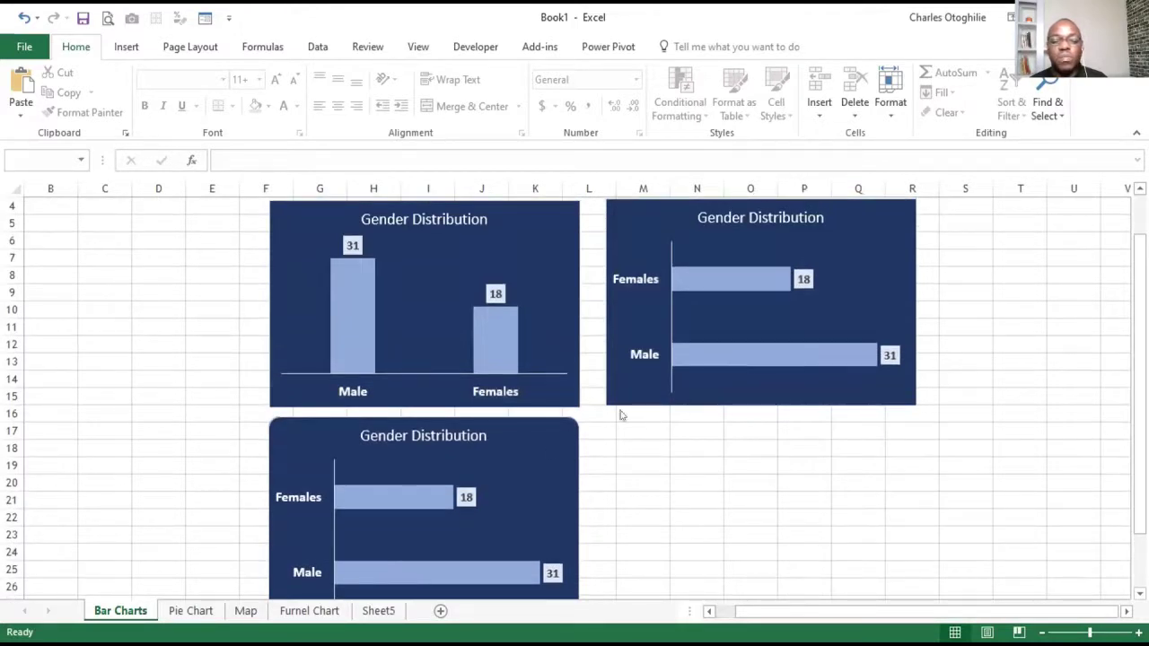
scroll(622, 415, "down", 2)
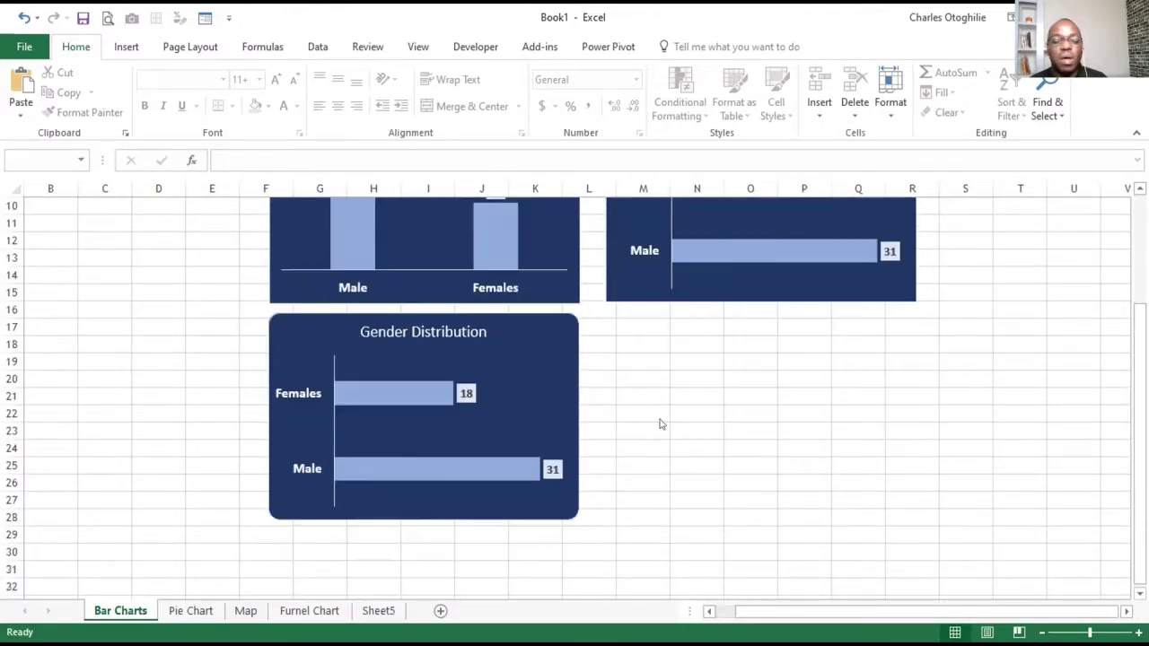
left_click(570, 319)
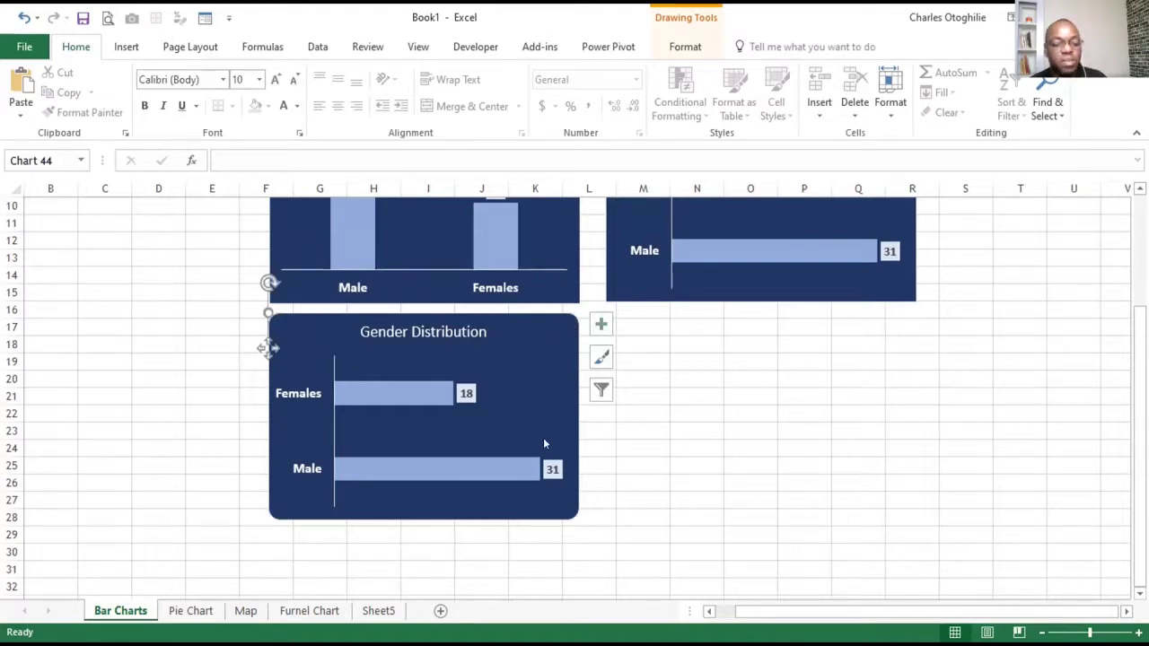
left_click(378, 612)
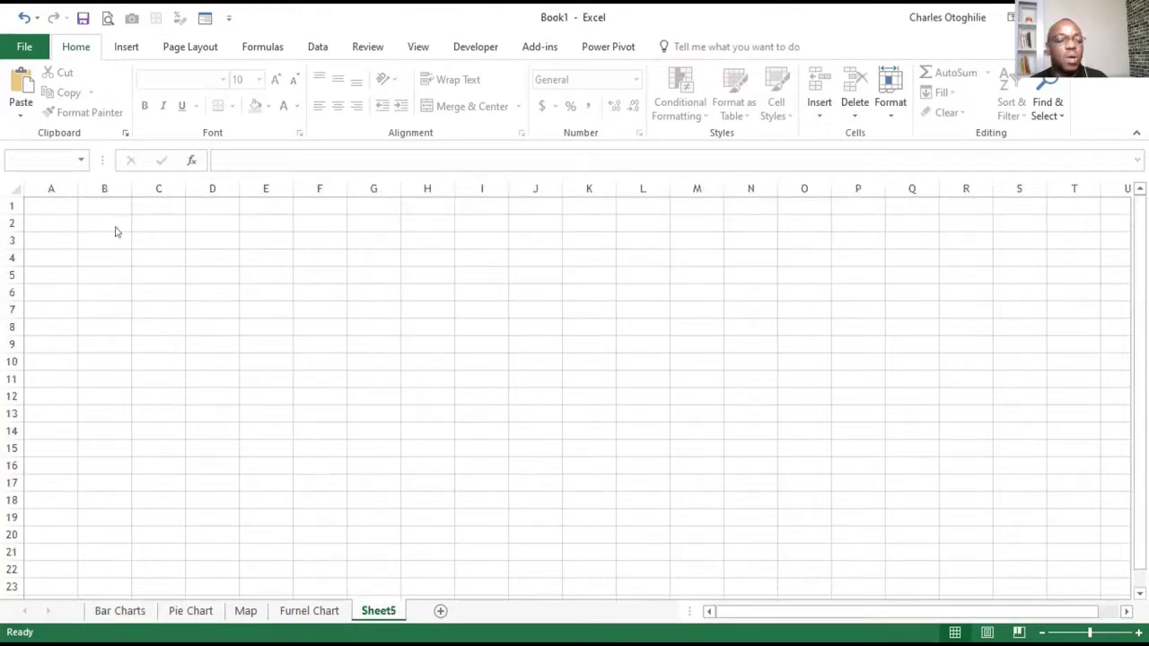
key("ctrl+v")
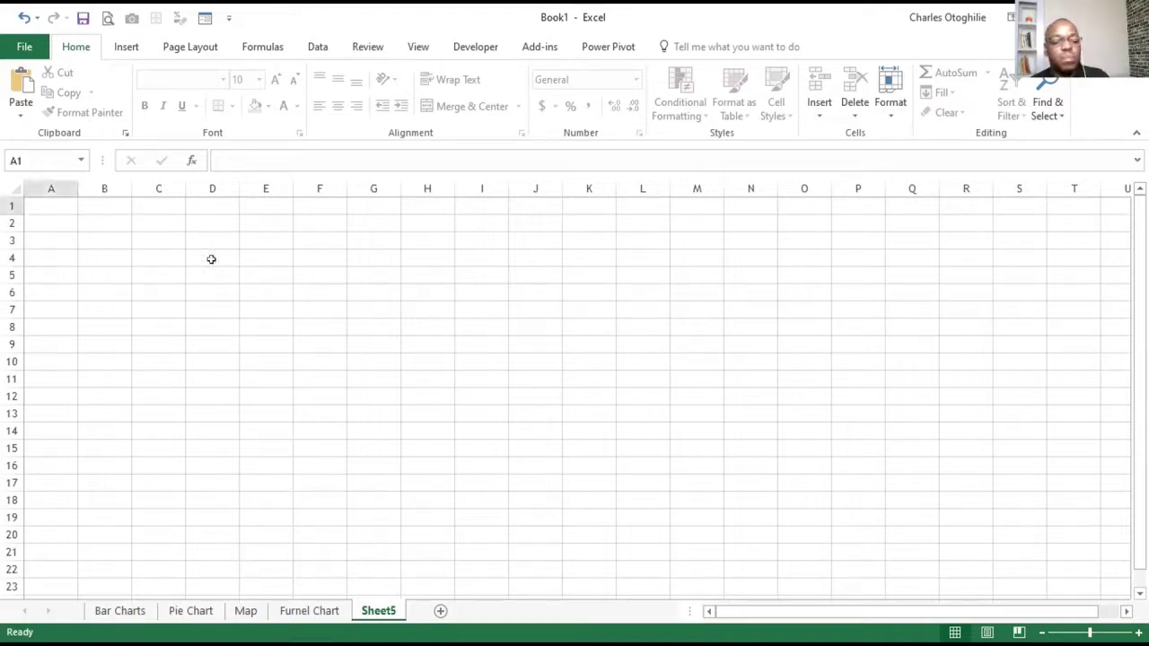
left_click(374, 292)
left_click(126, 611)
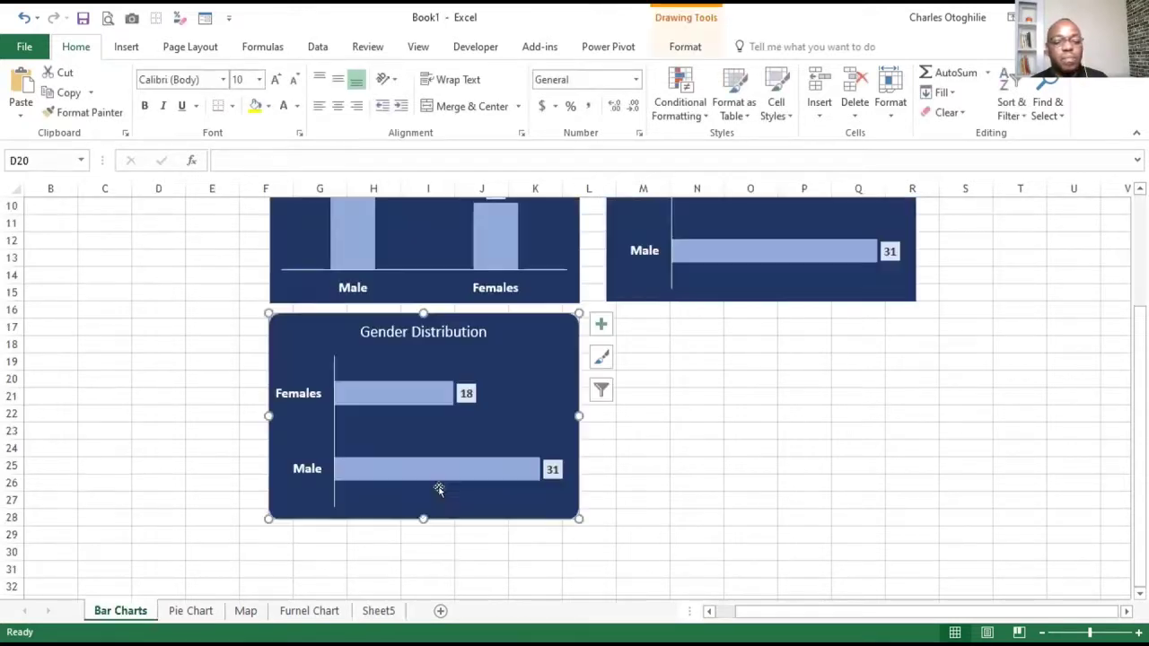
left_click(414, 511)
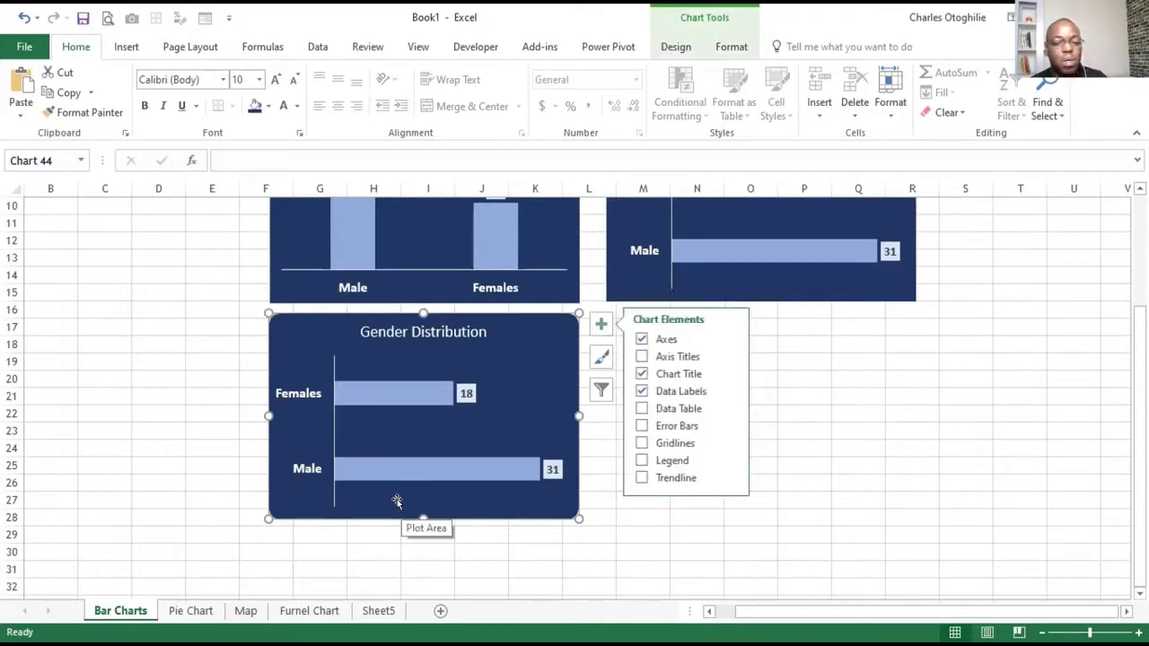
Copy the lower Education Levels chart from the Pie Chart sheet and paste it at cell K4 of Sheet5.
key("ctrl+Page_Down")
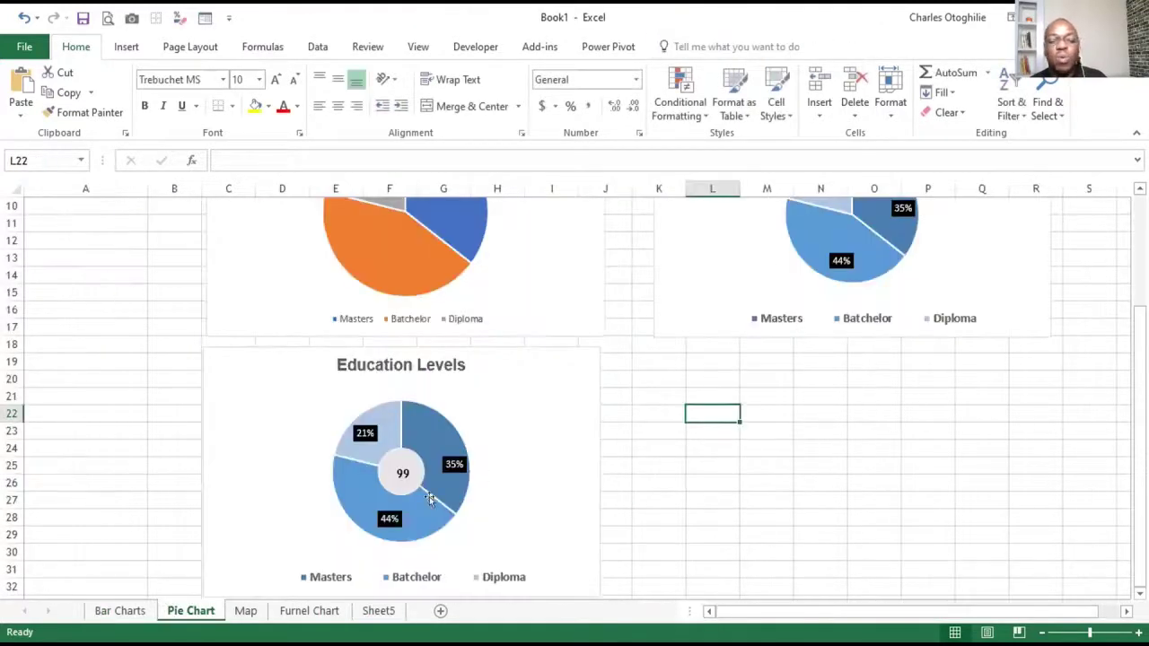
left_click(588, 435)
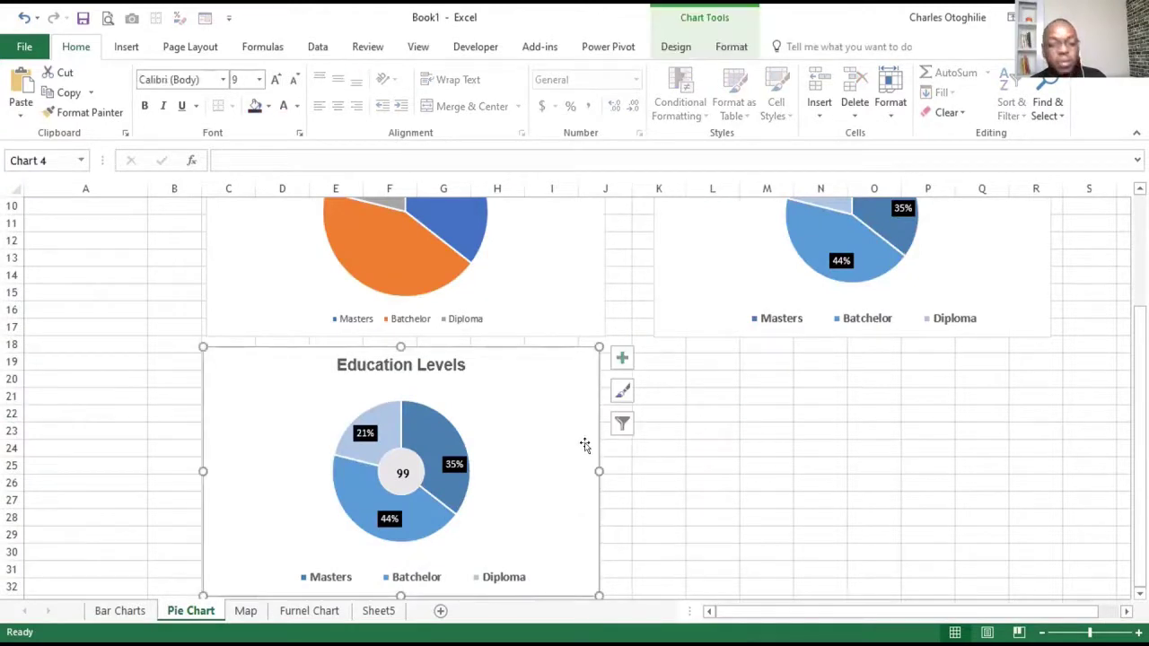
left_click(382, 609)
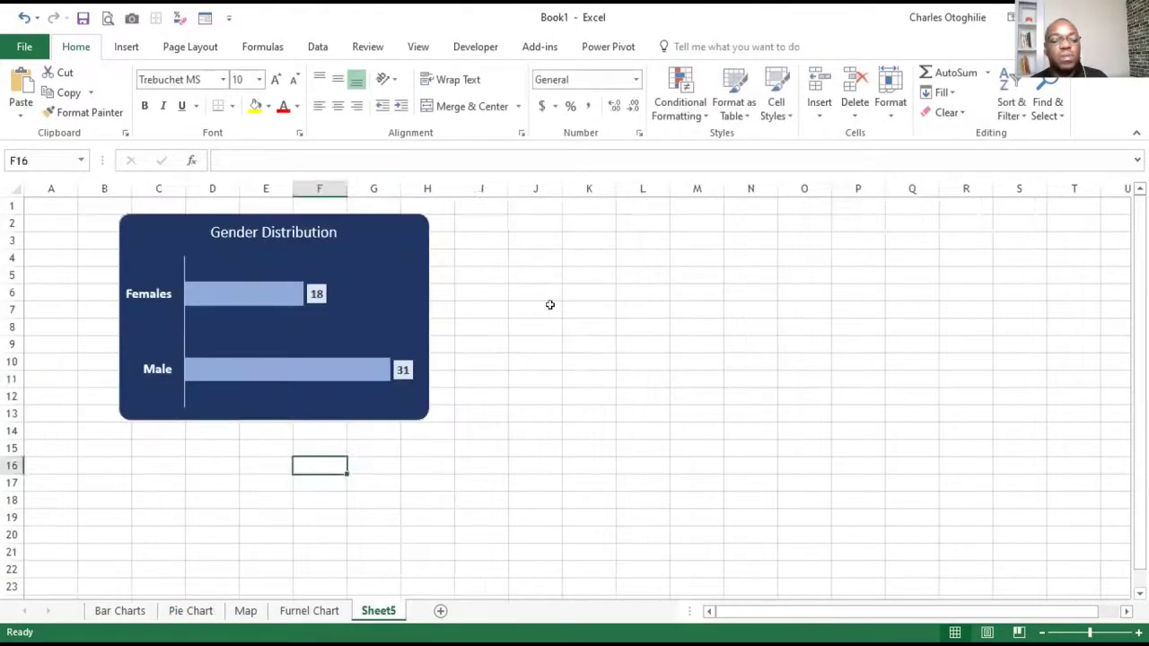
left_click(579, 286)
left_click(596, 256)
right_click(600, 251)
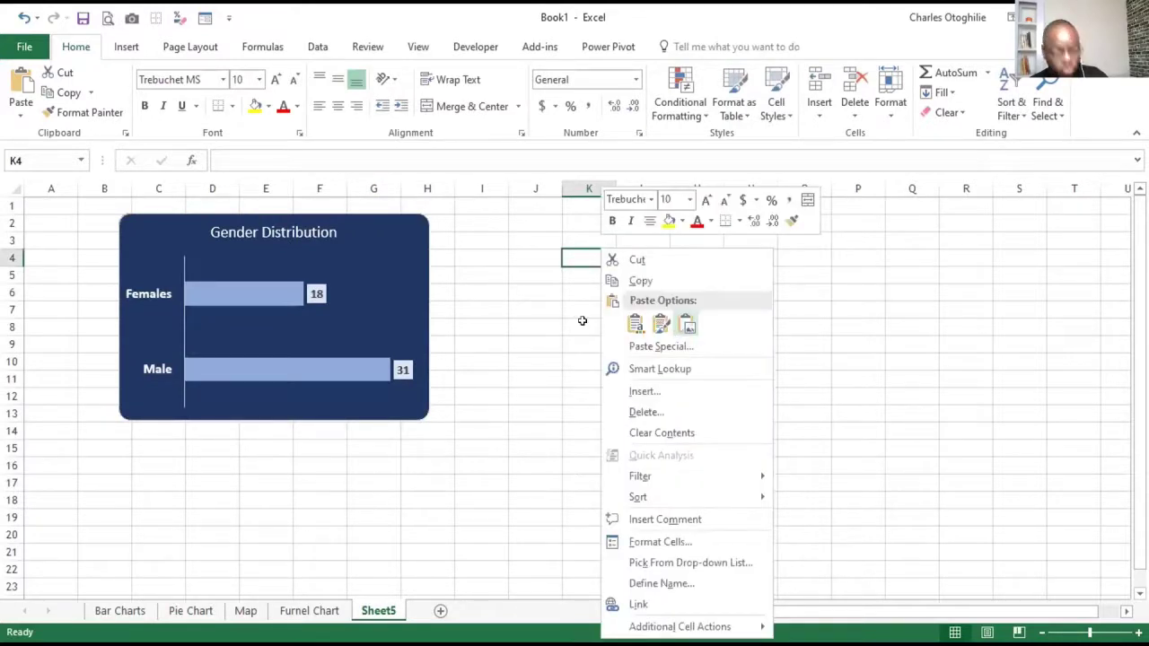
key("Escape")
key("ctrl+v")
Place the Education Levels chart beside the Gender Distribution chart and resize it to about 2.42" high by 4.03" wide.
left_click_drag(551, 230, 525, 215)
left_click_drag(632, 419, 633, 413)
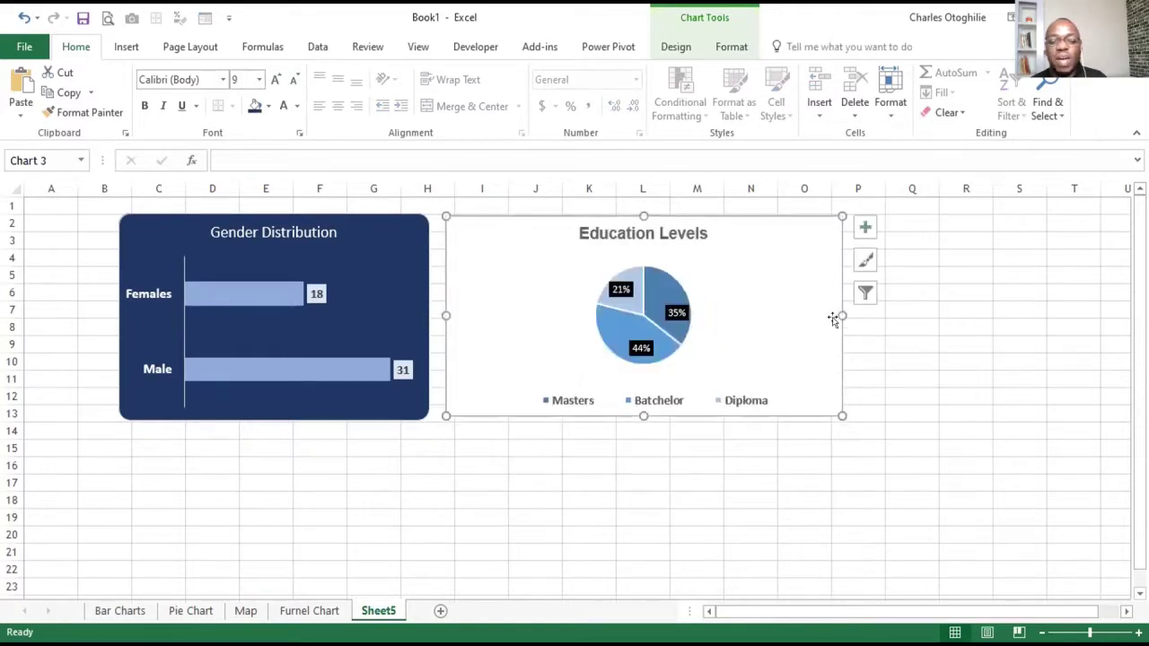
left_click_drag(803, 308, 763, 310)
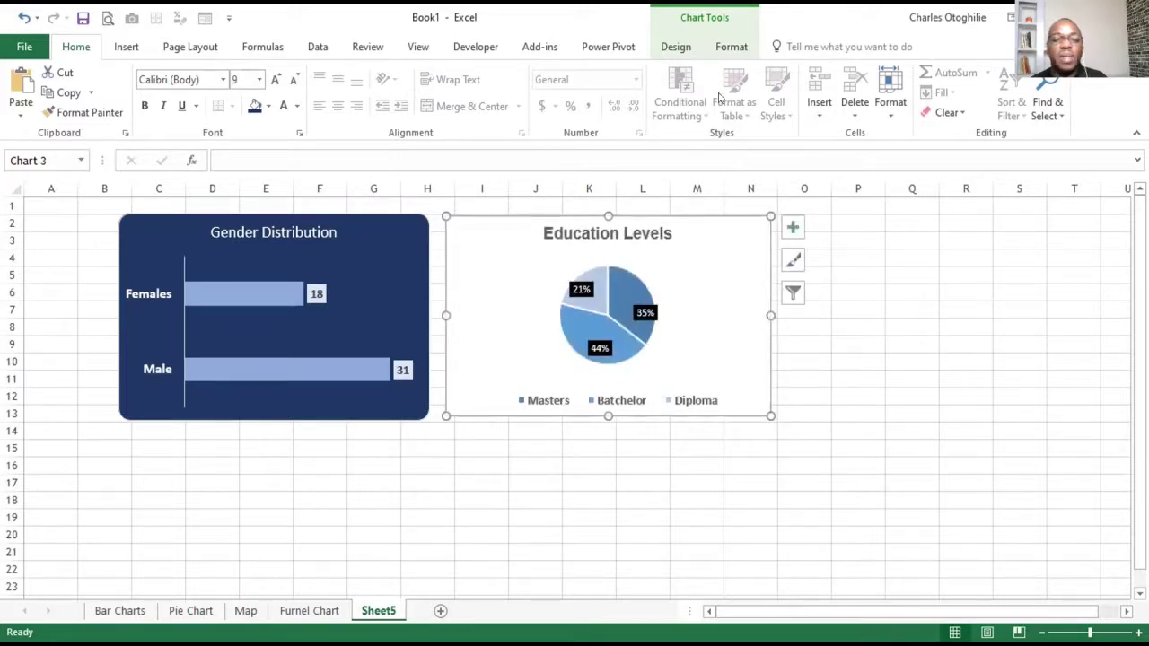
Fill the Education Levels chart area with dark blue and set its title and legend text to white.
left_click(731, 46)
left_click(415, 73)
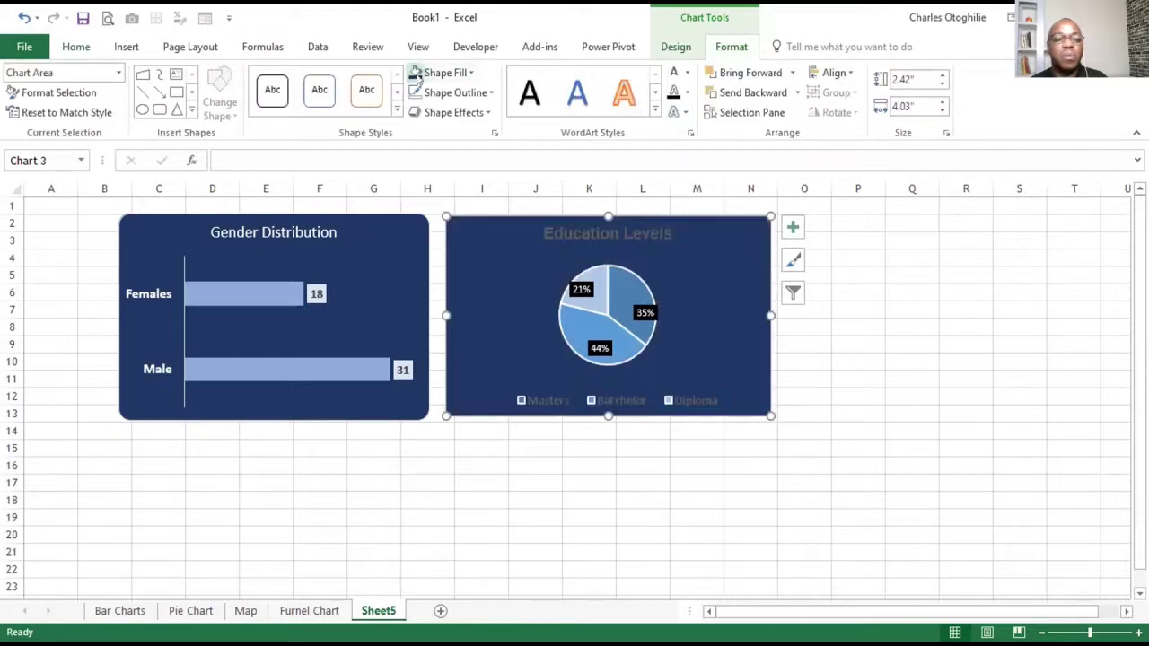
left_click(644, 236)
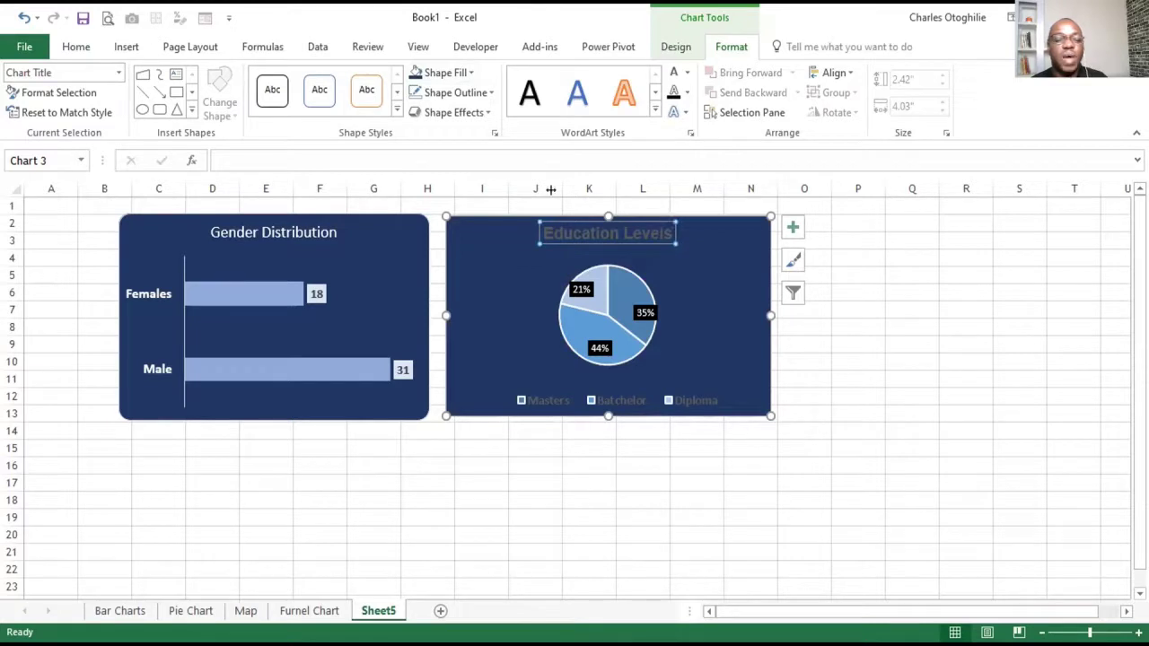
left_click(688, 71)
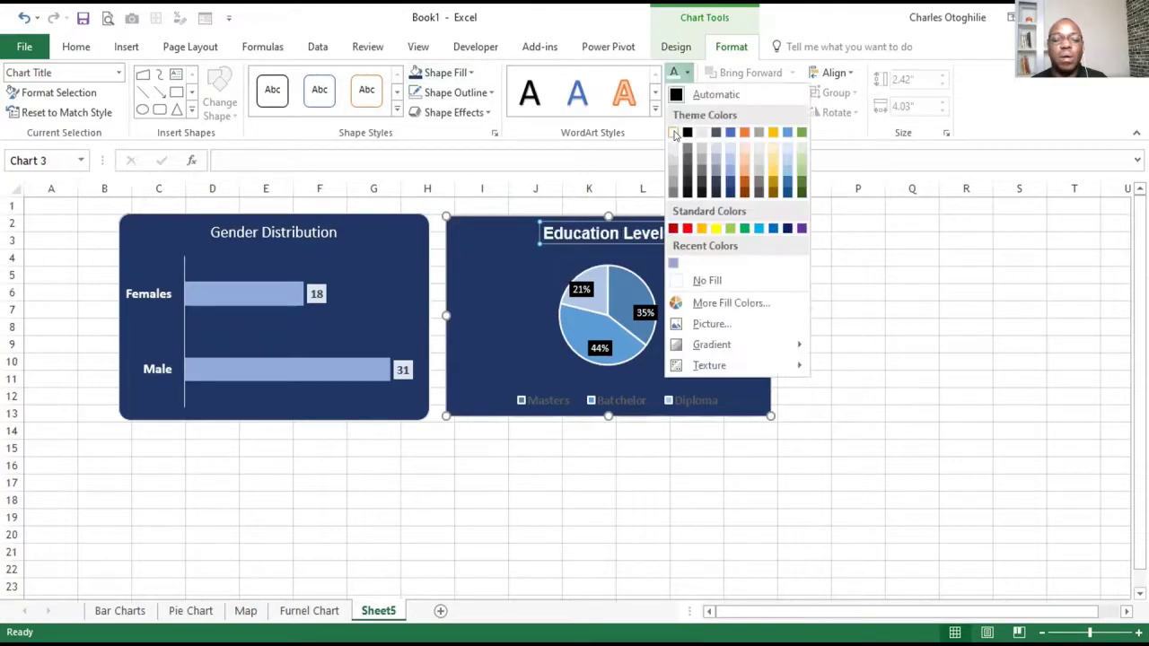
left_click(556, 402)
left_click(553, 395)
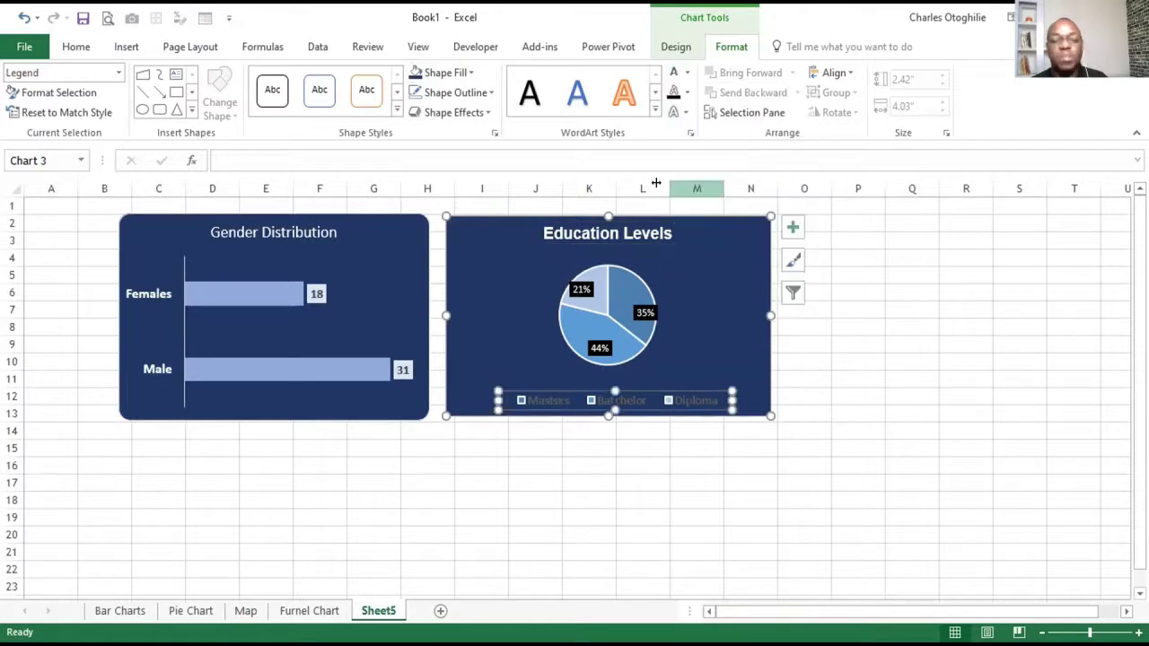
left_click(675, 75)
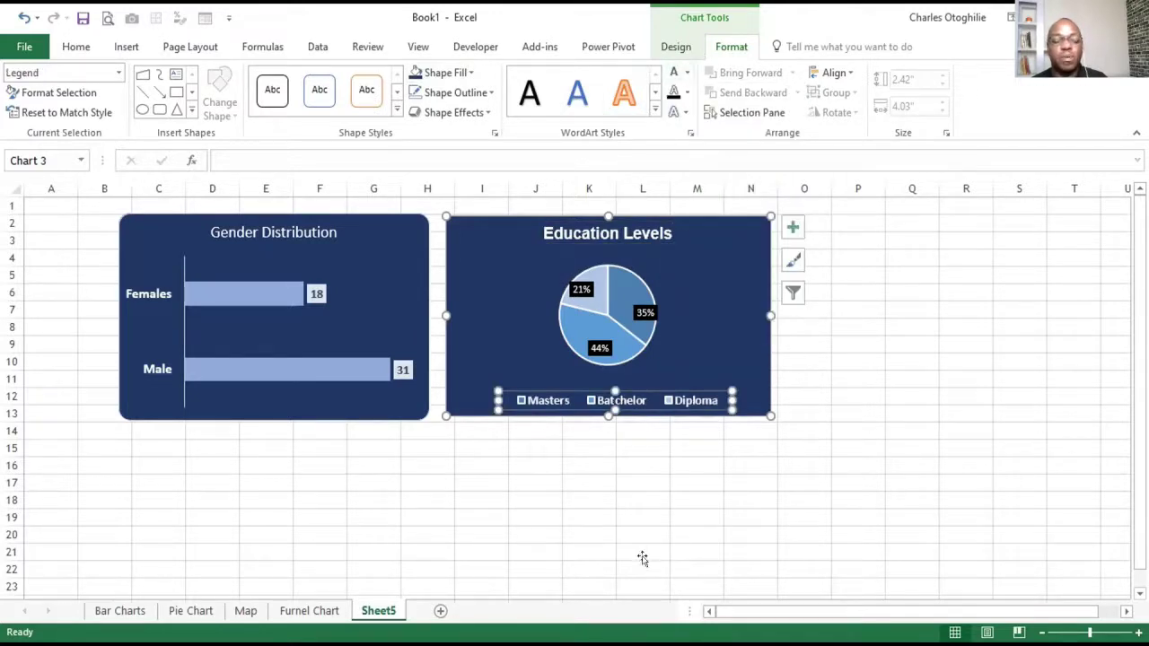
left_click(475, 553)
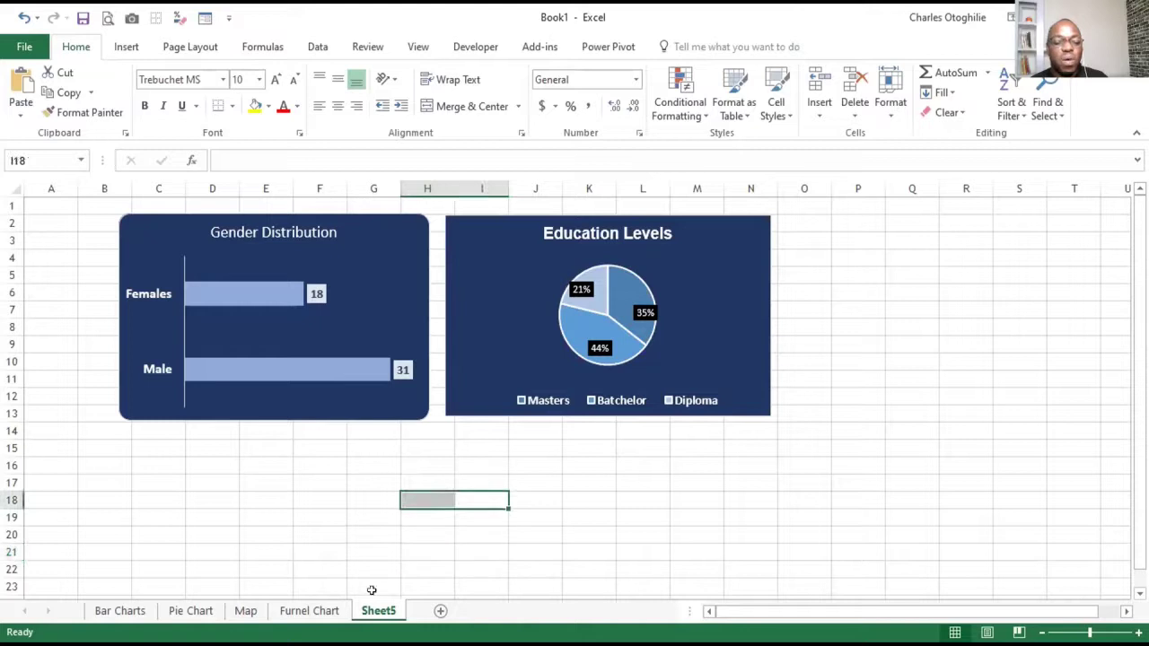
Group the map on the Map sheet together with its four white value circles.
left_click(245, 612)
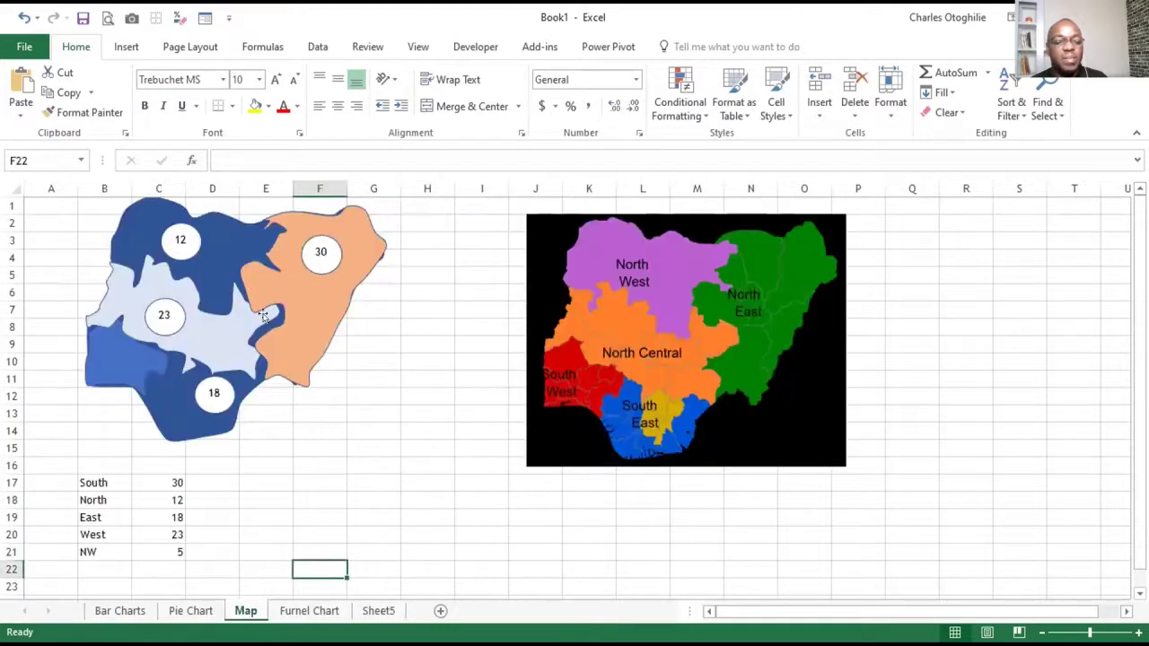
left_click(343, 330)
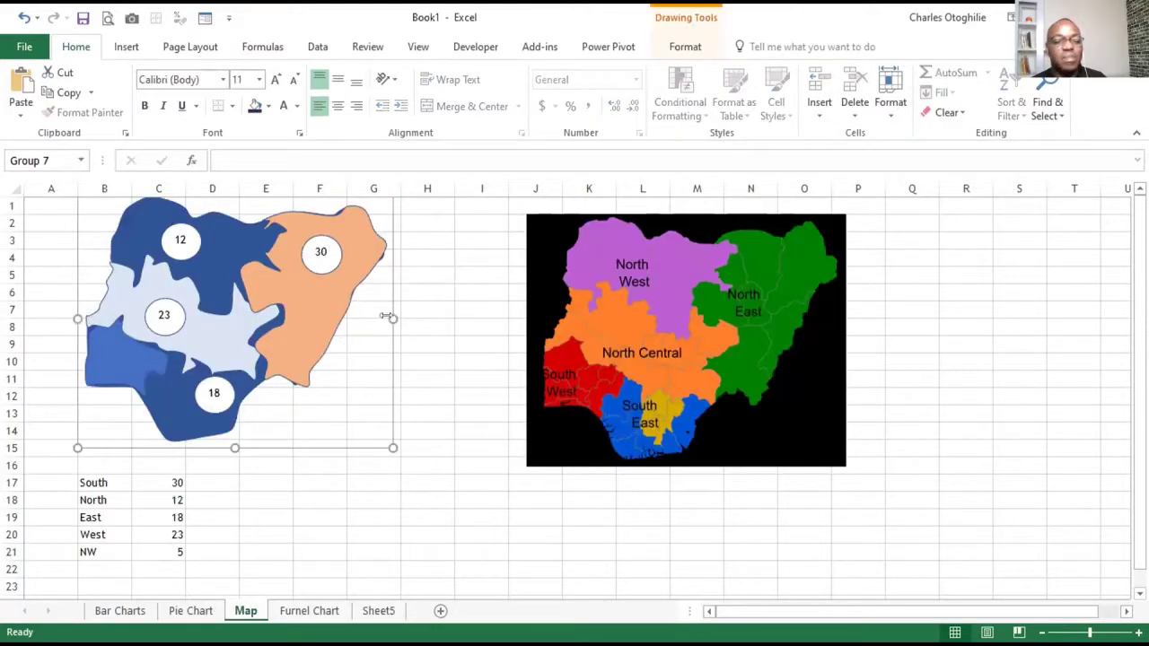
left_click_drag(327, 309, 332, 293)
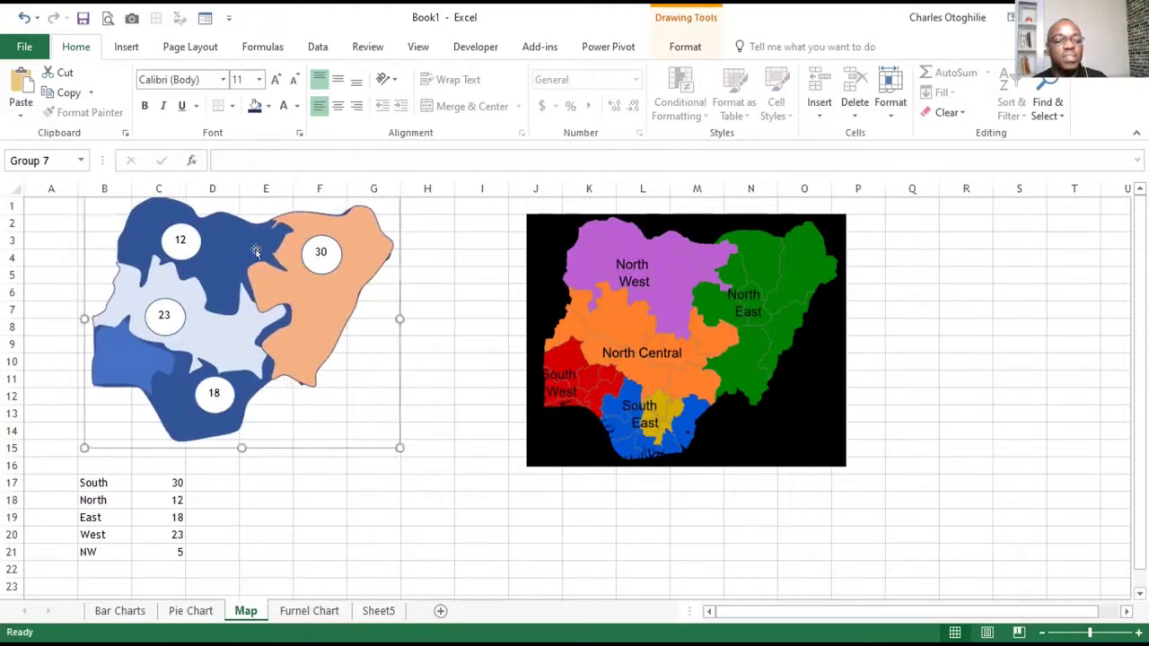
left_click(183, 244)
left_click(166, 305, "ctrl")
left_click(325, 254, "ctrl")
left_click(213, 402, "ctrl")
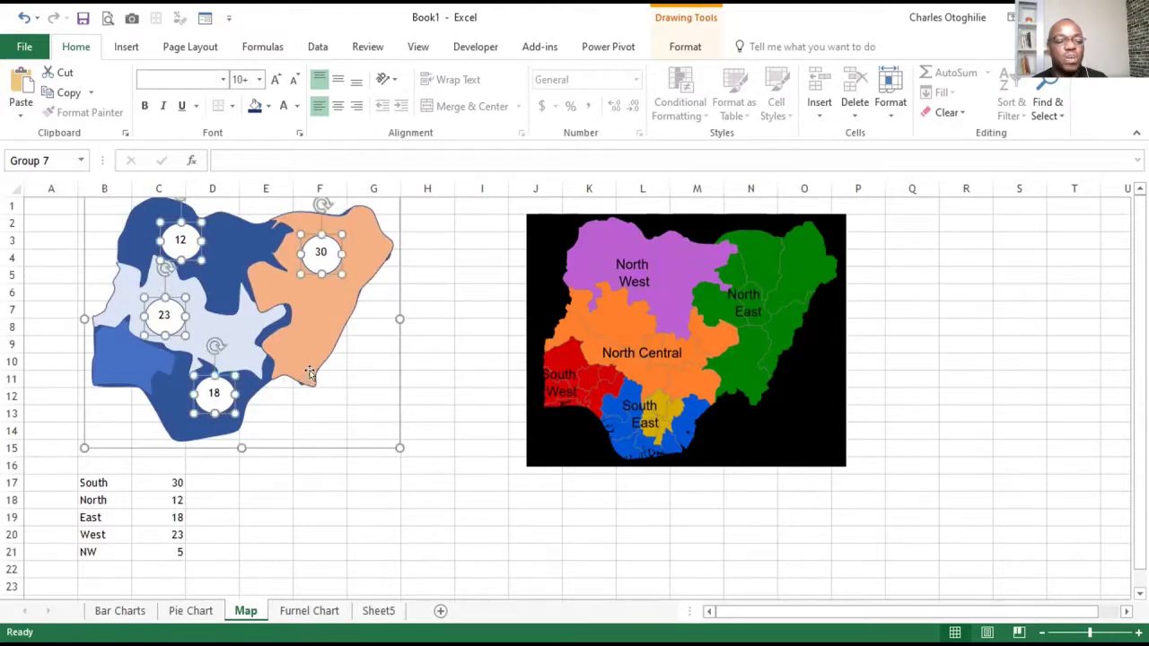
left_click(686, 48)
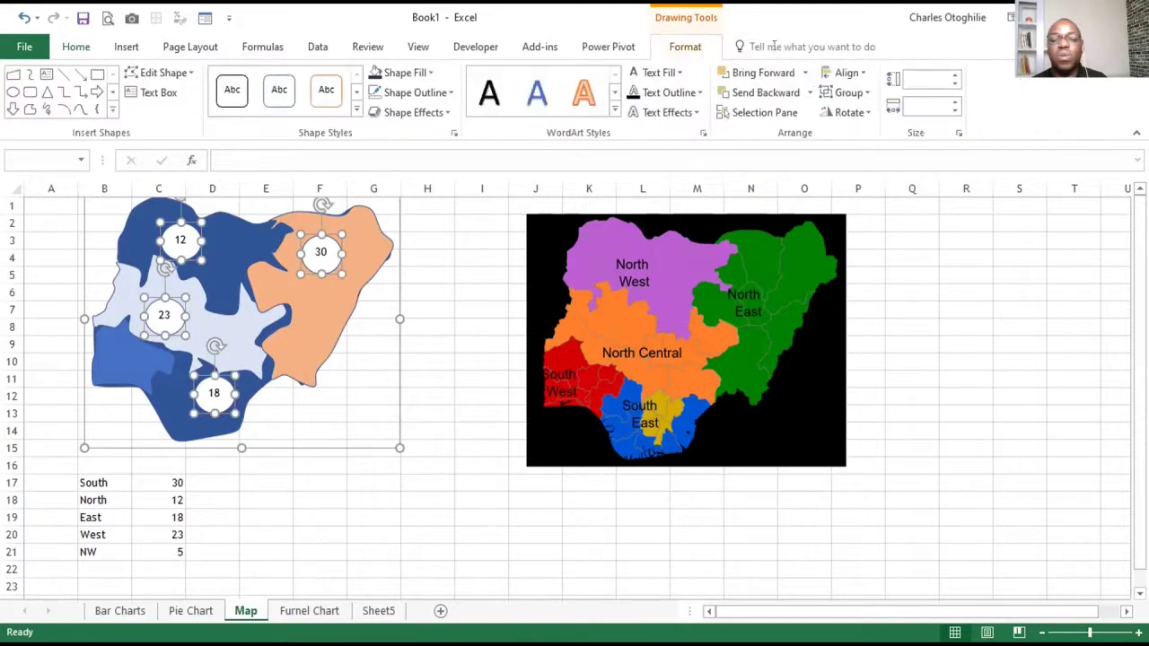
left_click(857, 125)
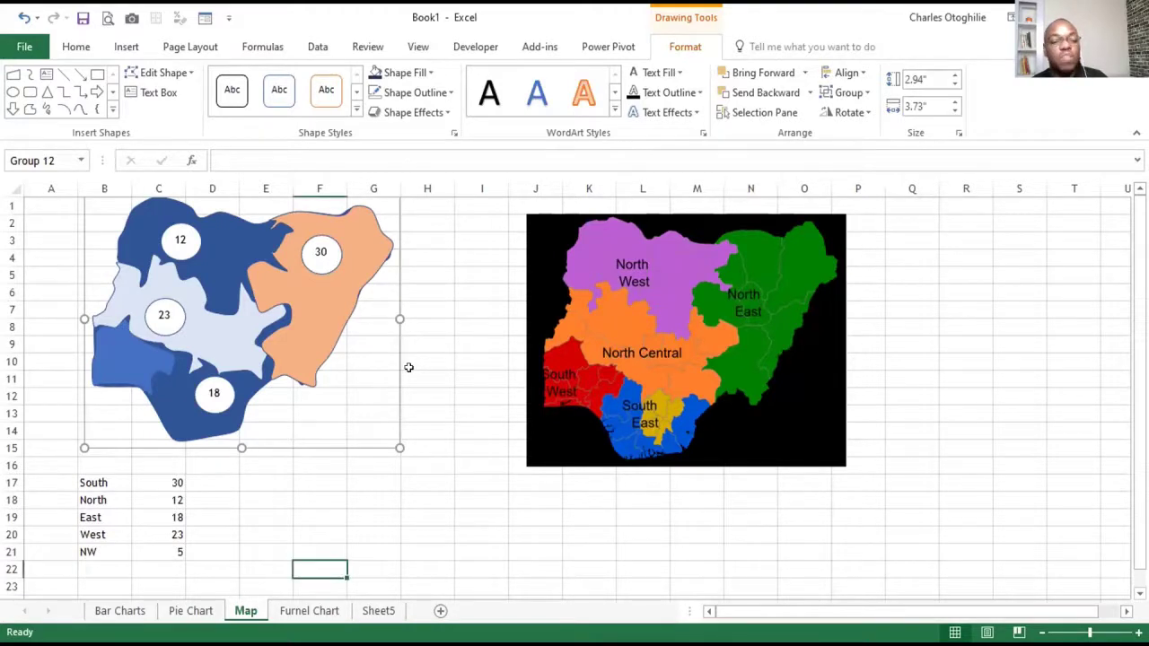
Cut the grouped map, paste it on Sheet5 beside the Education Levels chart and resize it to about 2.47" high by 3.5" wide.
key("Delete")
left_click(309, 610)
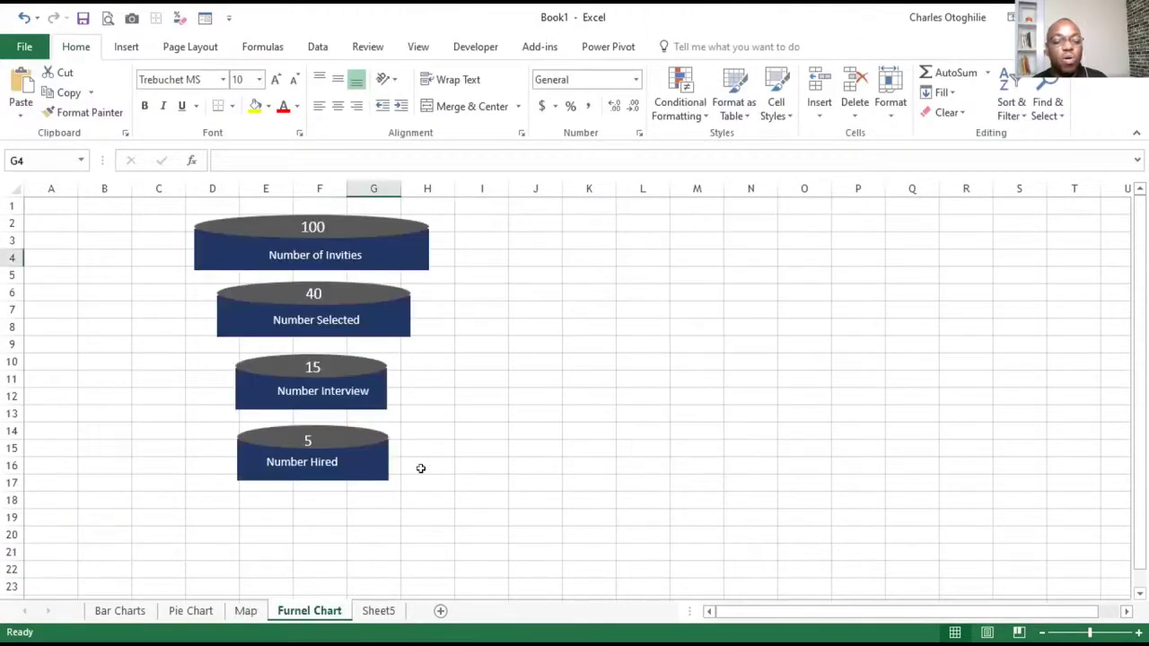
left_click(377, 612)
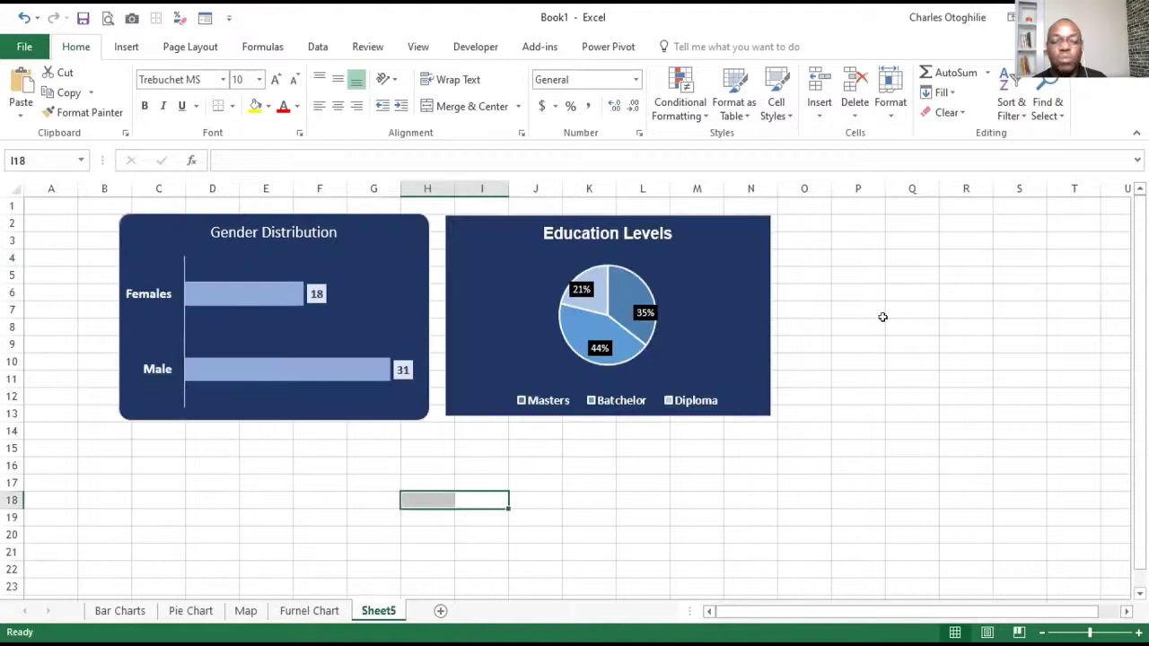
left_click(868, 289)
key("ctrl+v")
mouse_move(937, 334)
left_mouse_down()
mouse_move(934, 296)
mouse_move(941, 312)
left_mouse_up()
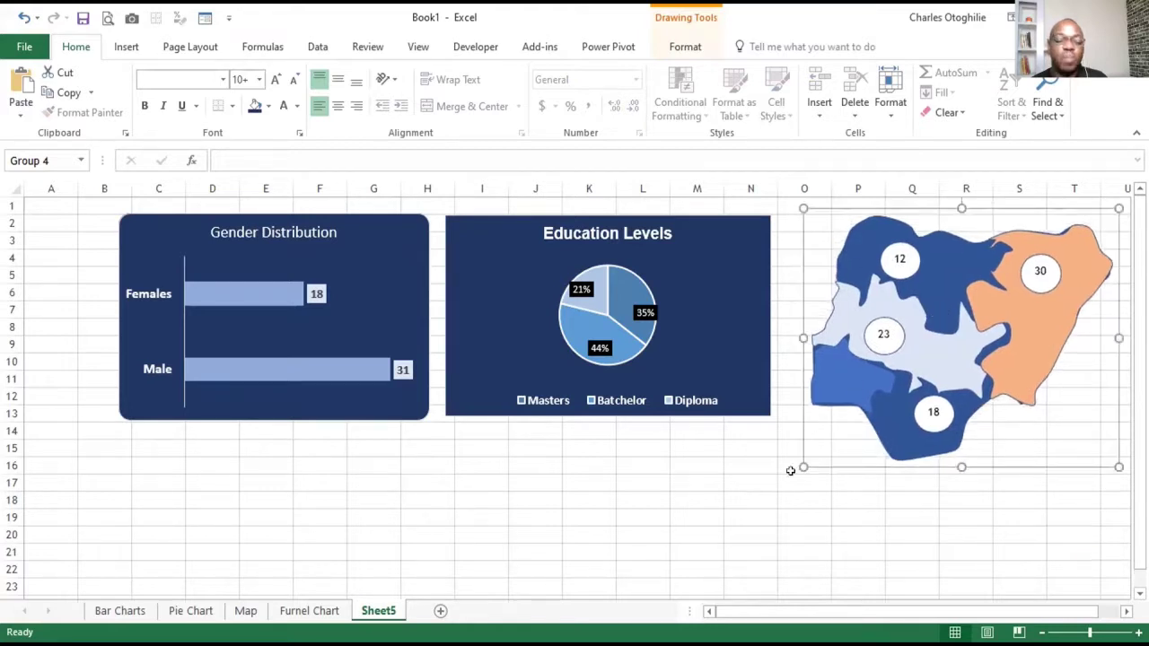
left_click_drag(803, 465, 822, 427)
left_click_drag(893, 357, 871, 363)
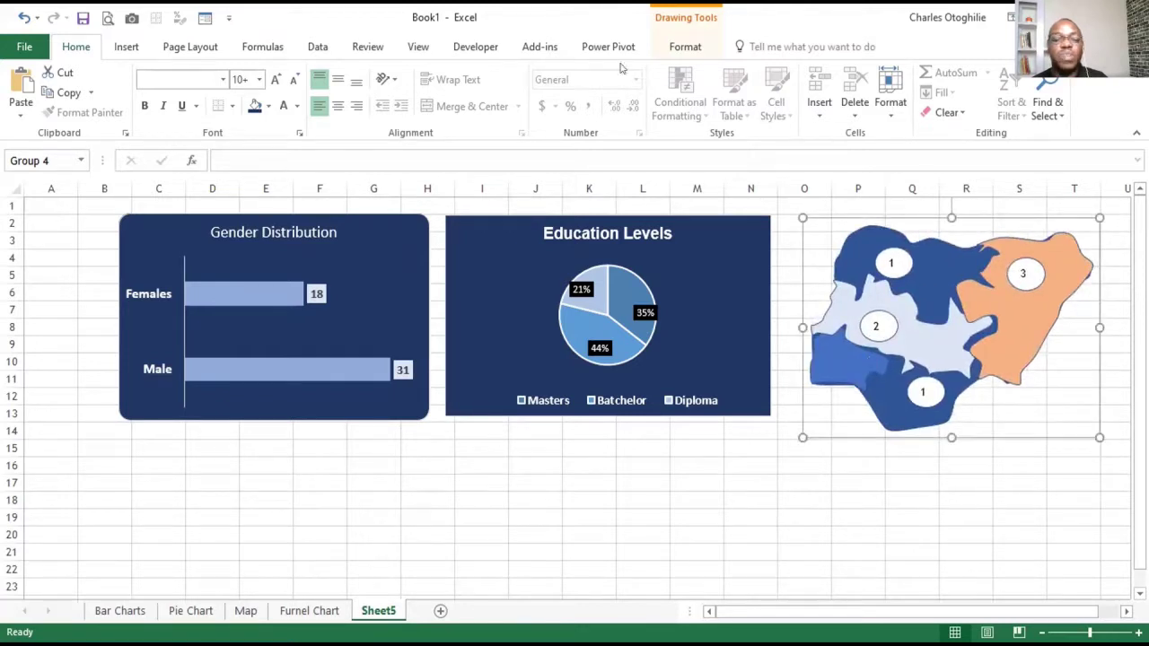
left_click(686, 45)
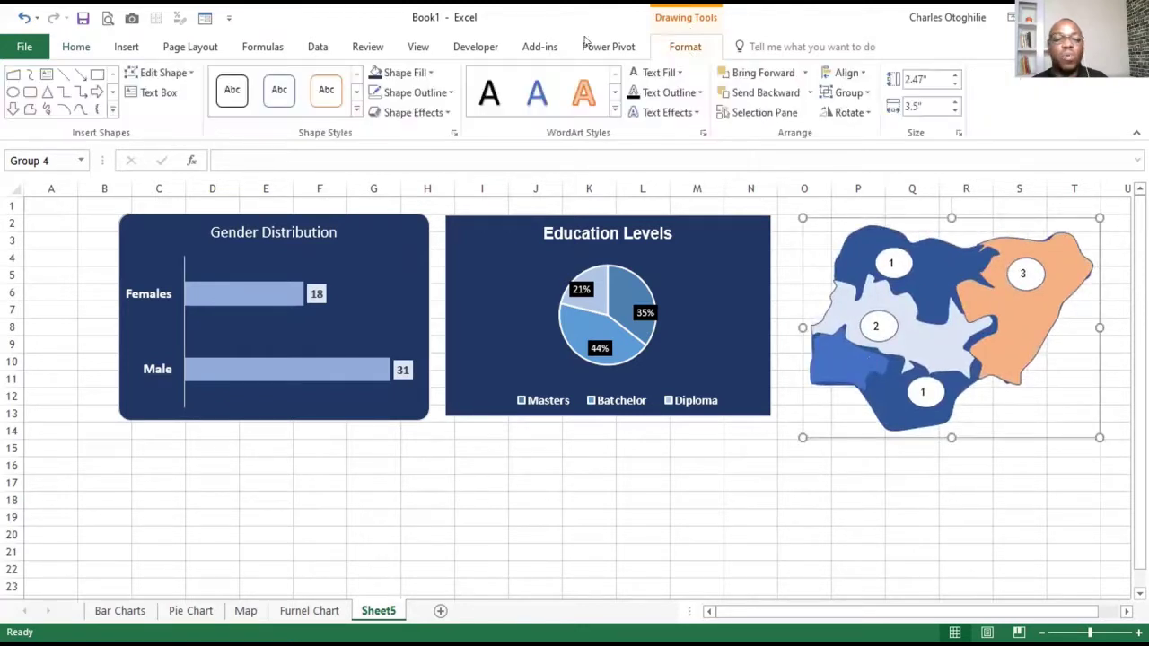
left_click(373, 75)
key("ctrl+z")
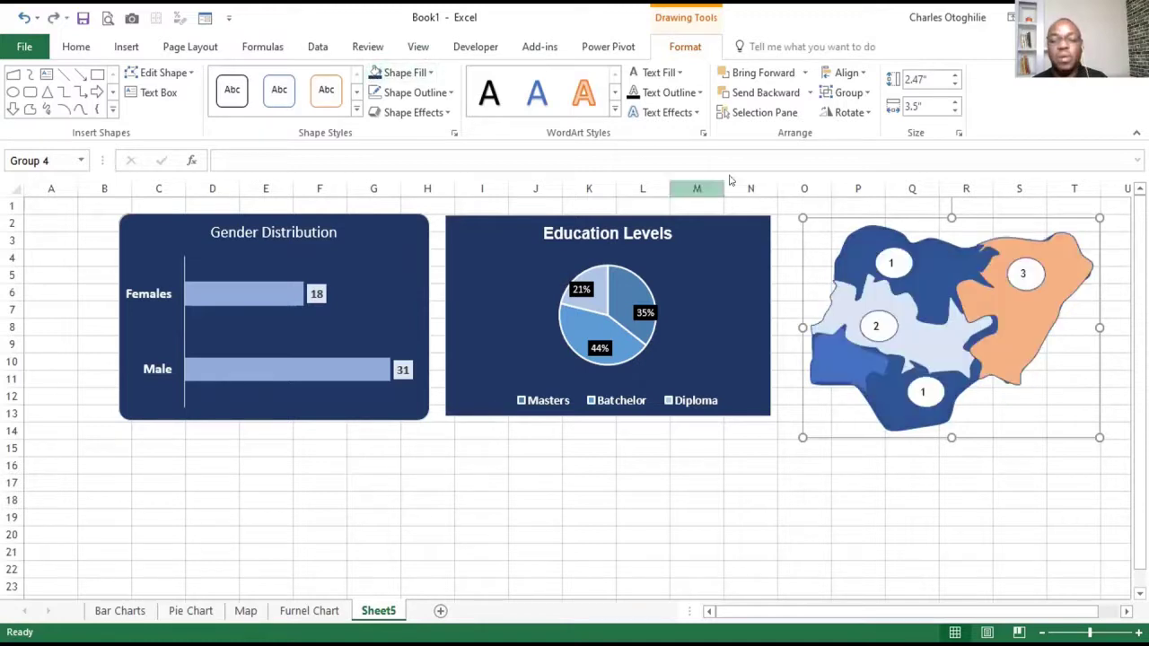
Shorten the map group slightly so that the map ends level with the Gender Distribution chart's lower edge.
left_click(810, 529)
left_click(845, 427)
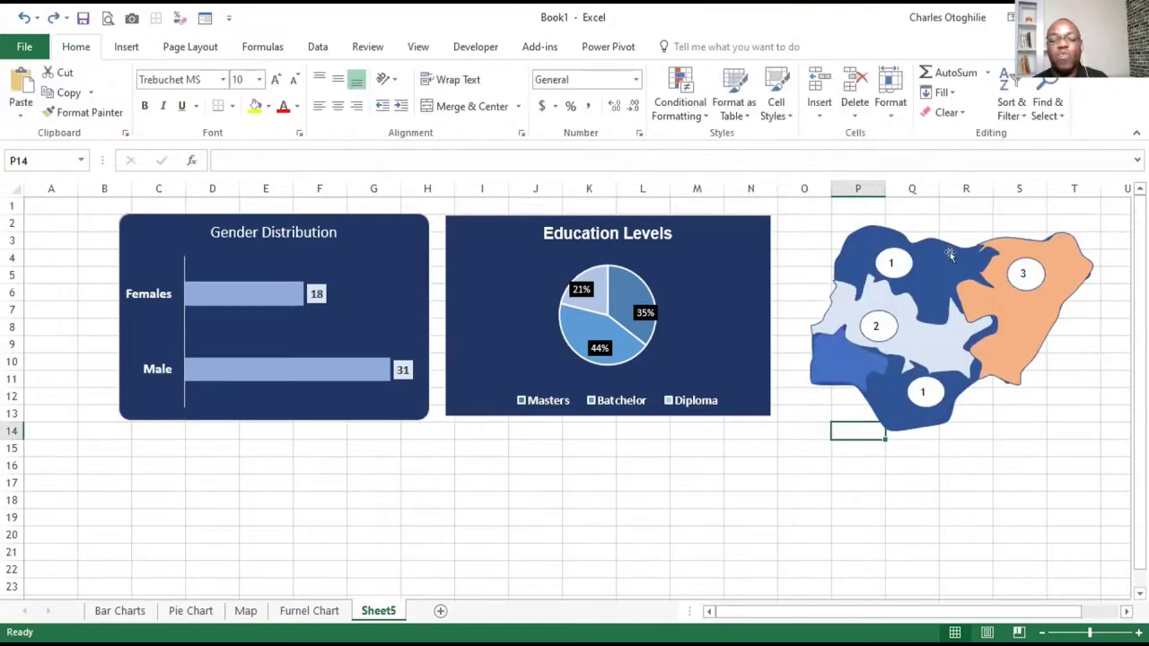
left_click(940, 219)
left_click(935, 223)
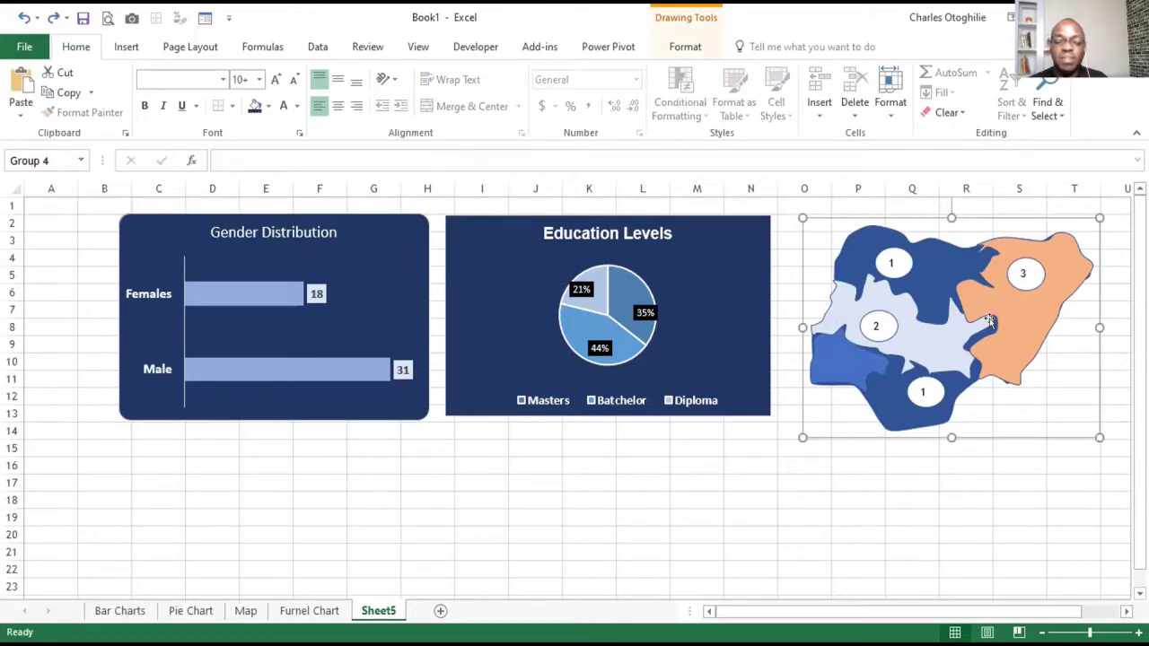
left_click_drag(951, 437, 950, 422)
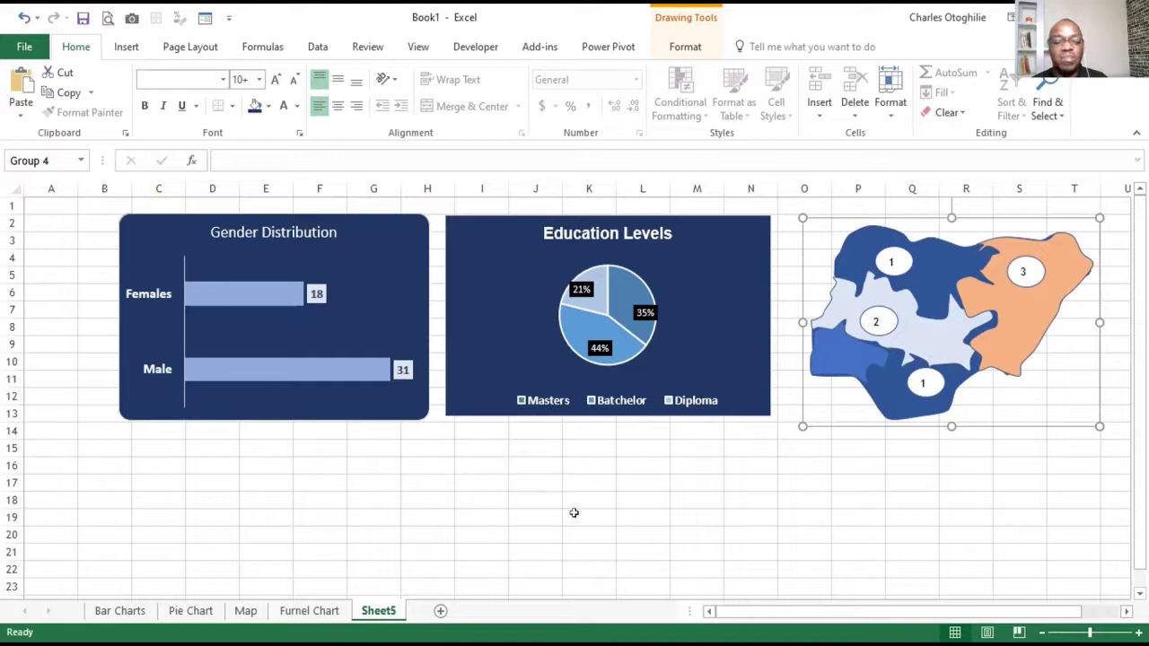
Select the grouped funnel chart on the Furnel Chart sheet and nudge it slightly to the right.
left_click(245, 610)
left_click(309, 610)
left_click(358, 392)
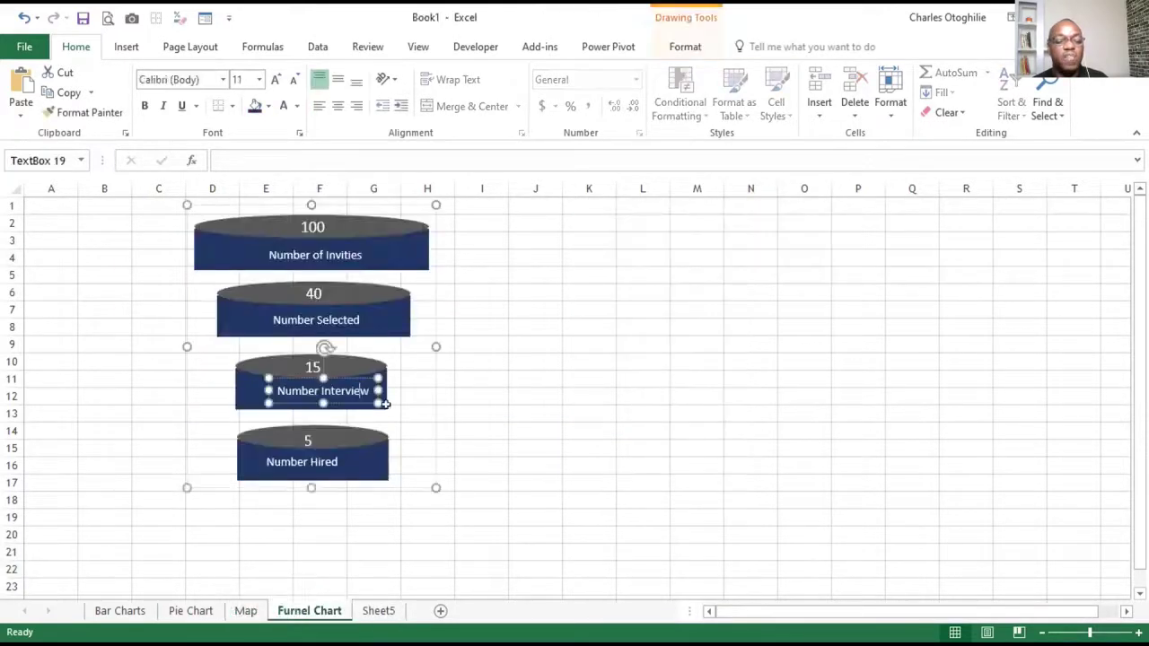
left_click(457, 341)
left_click(425, 343)
left_click(425, 328)
left_click(427, 274)
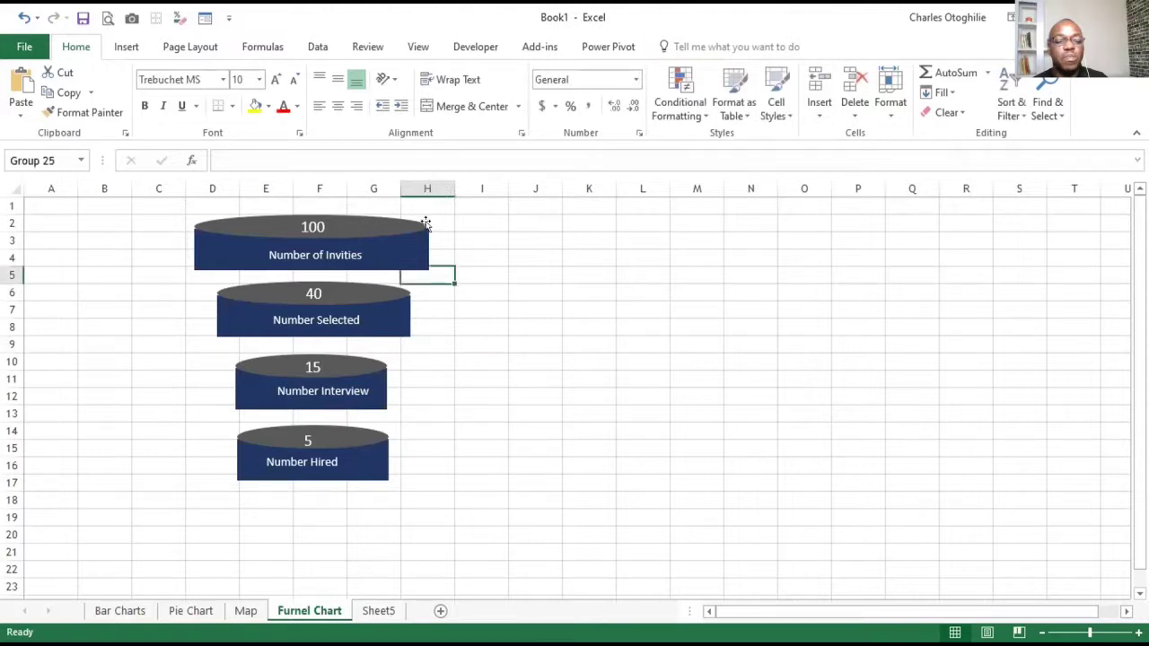
left_click(425, 222)
key("Right")
key("Right")
key("Right")
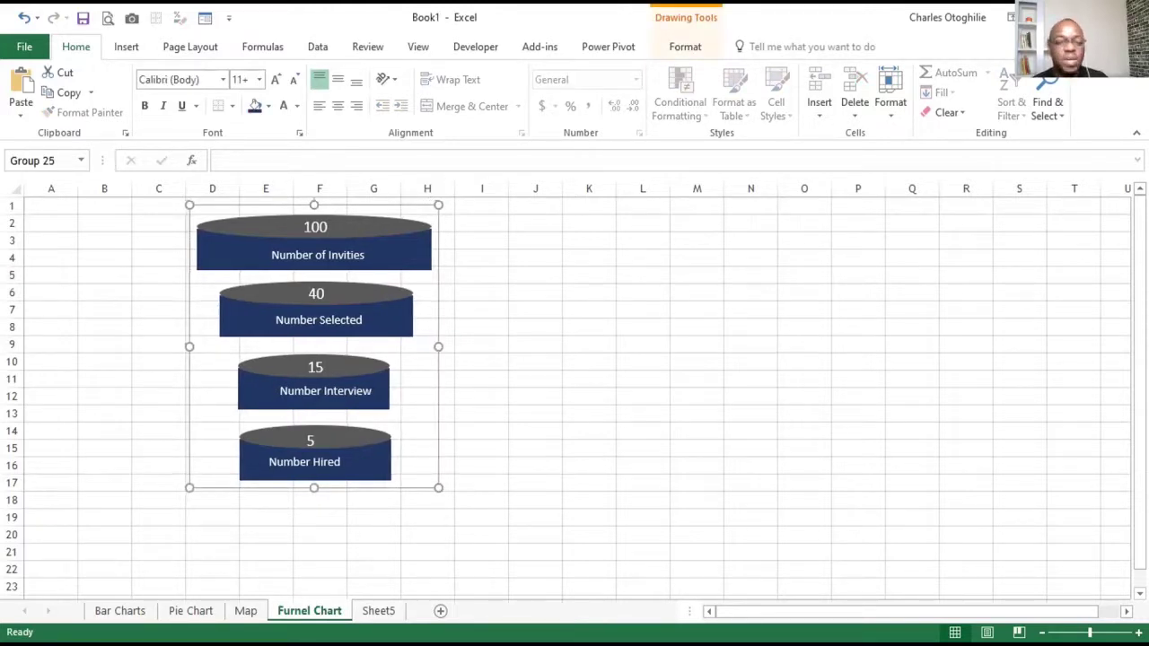
Cut the grouped funnel chart from its sheet and paste it on Sheet5 below the Gender Distribution chart.
key("Escape")
left_click(436, 221)
left_click(428, 225)
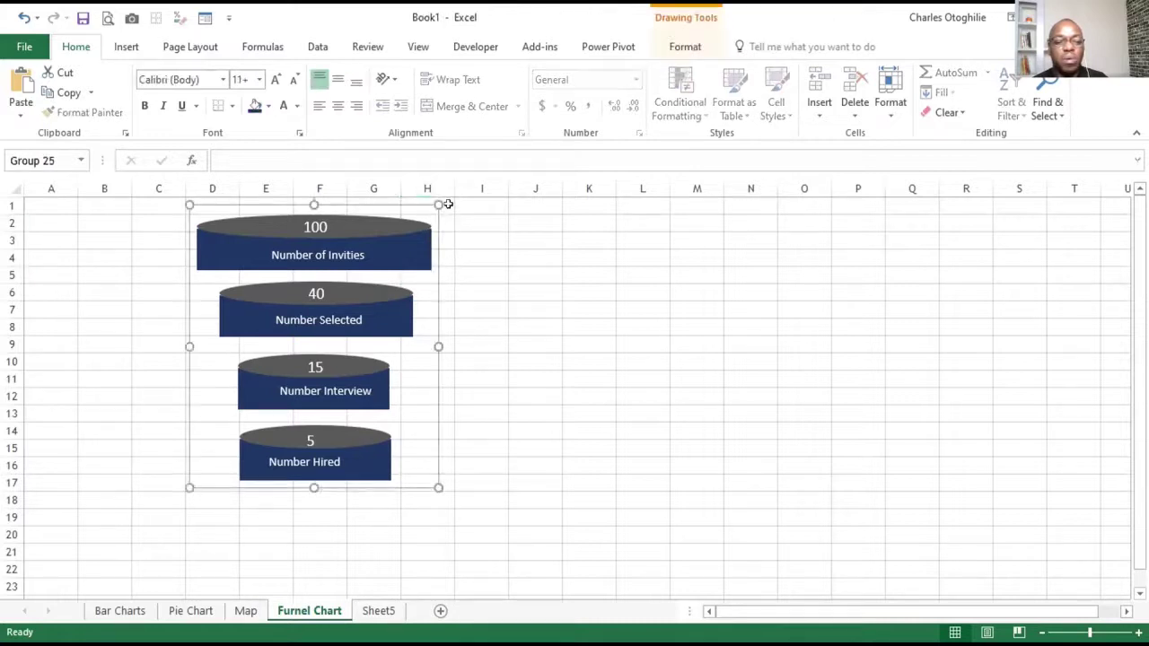
key("Delete")
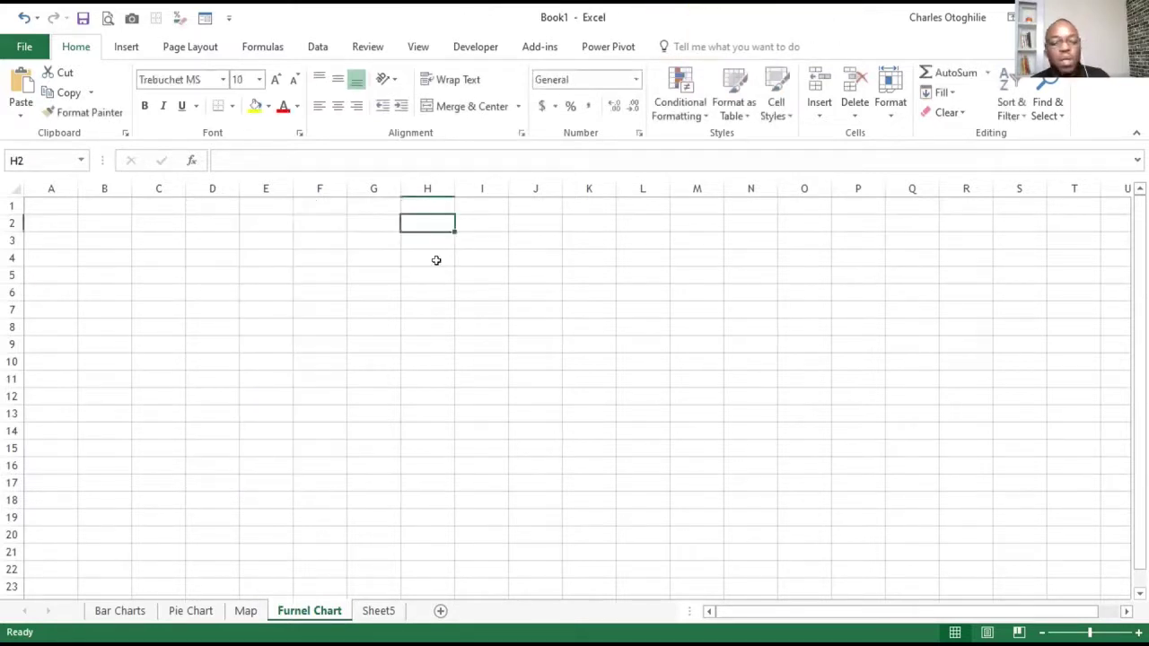
left_click(378, 610)
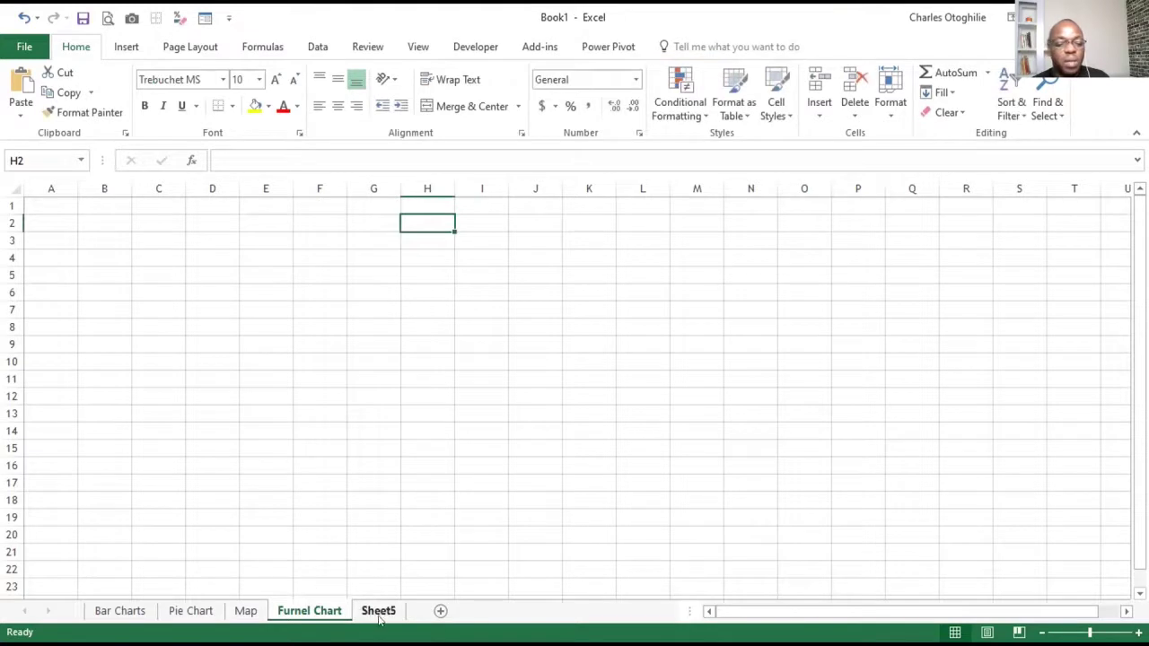
left_click(266, 463)
left_click(144, 459)
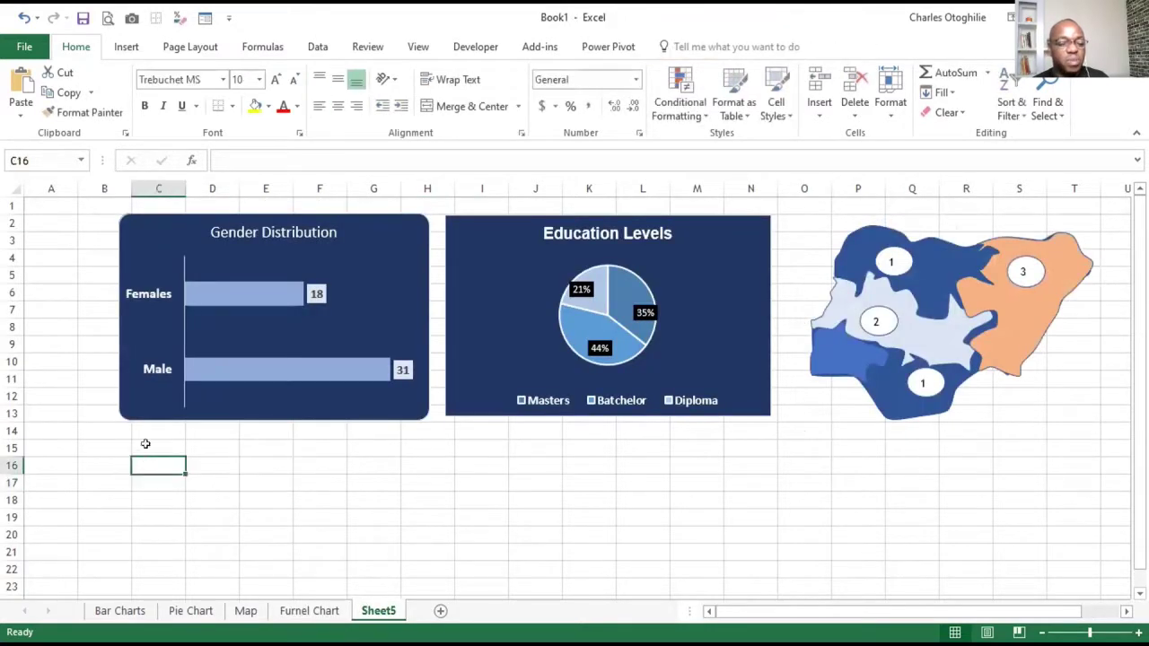
key("ctrl+v")
Shrink the pasted funnel chart group slightly in width and height, keeping it below the Gender Distribution chart.
scroll(531, 500, "down", 1)
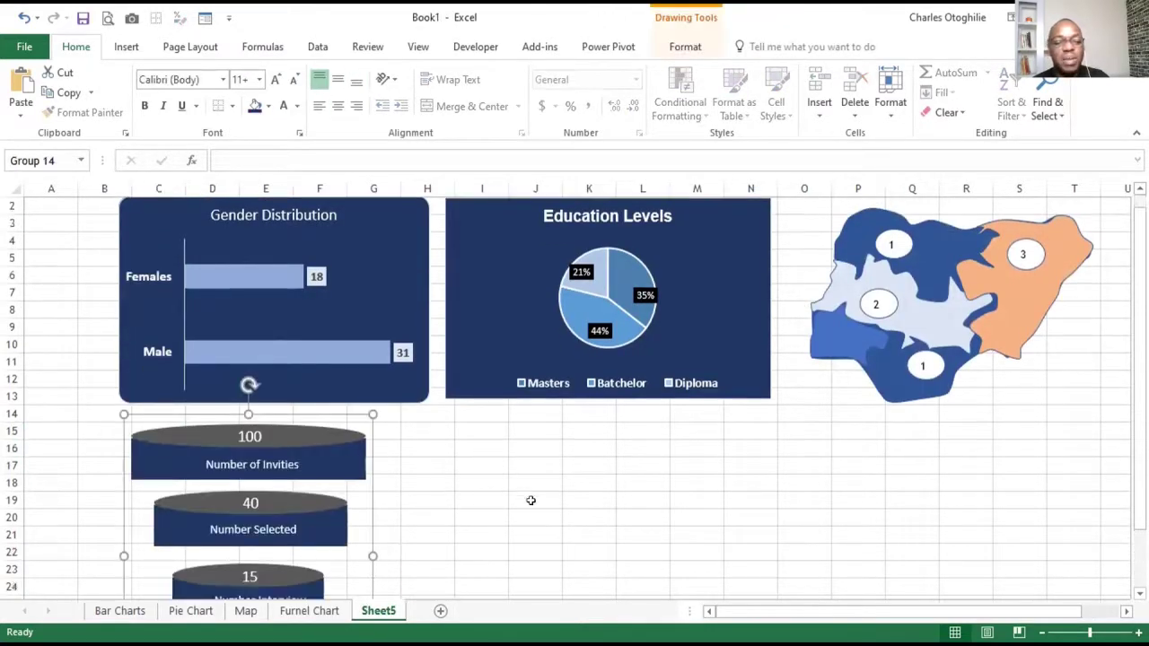
scroll(530, 500, "down", 3)
scroll(476, 514, "up", 2)
scroll(395, 516, "down", 2)
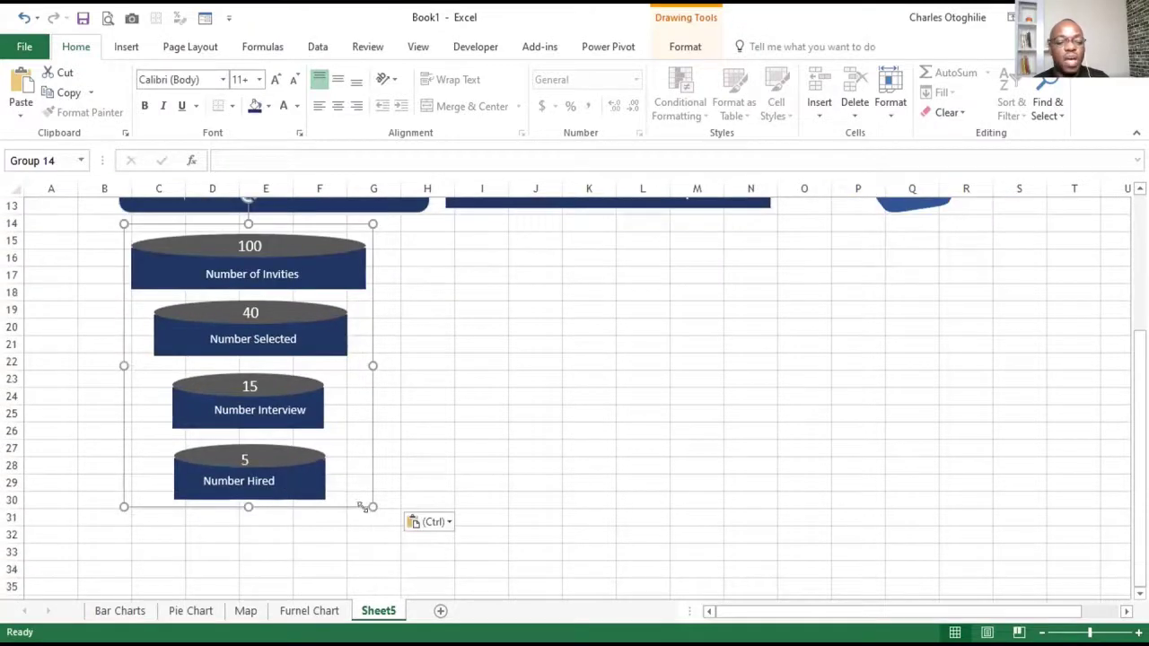
left_click_drag(365, 492, 379, 443)
left_click(481, 449)
scroll(481, 473, "up", 4)
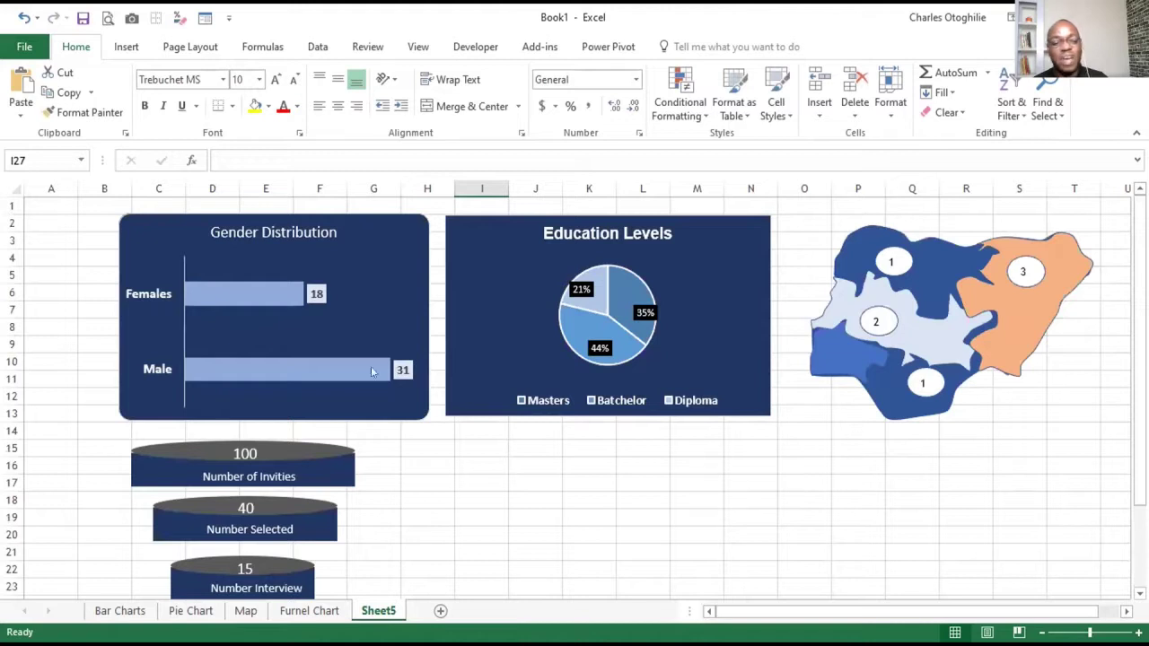
Insert a new row above row 2 on Sheet5.
left_click(42, 187)
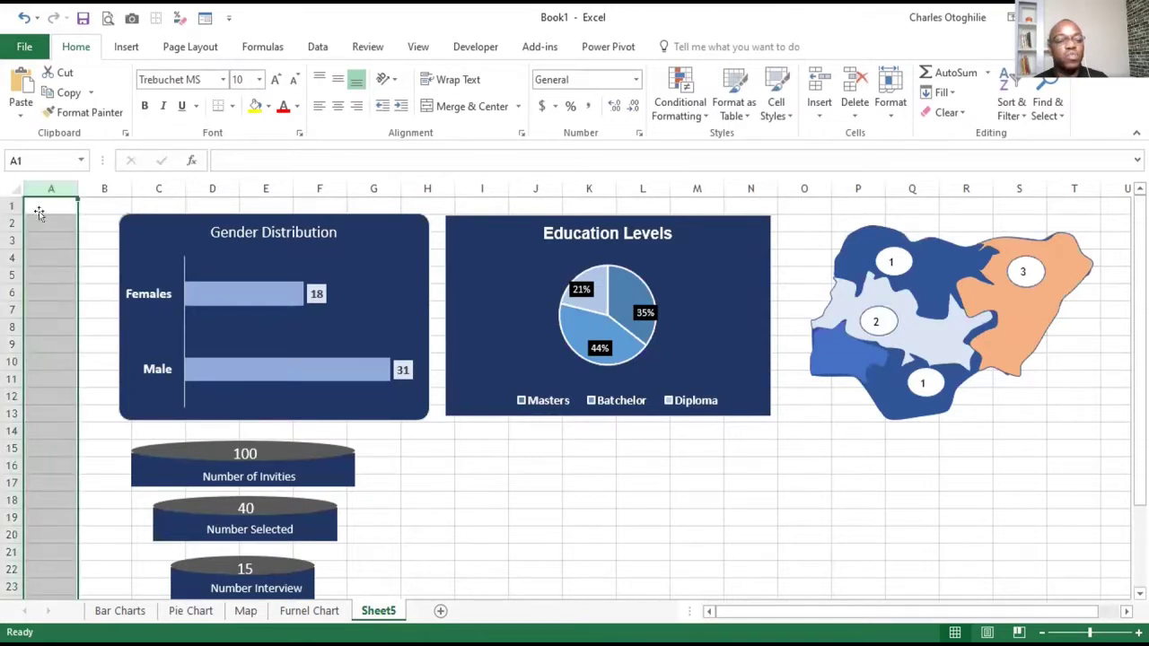
left_click(10, 218)
right_click(10, 217)
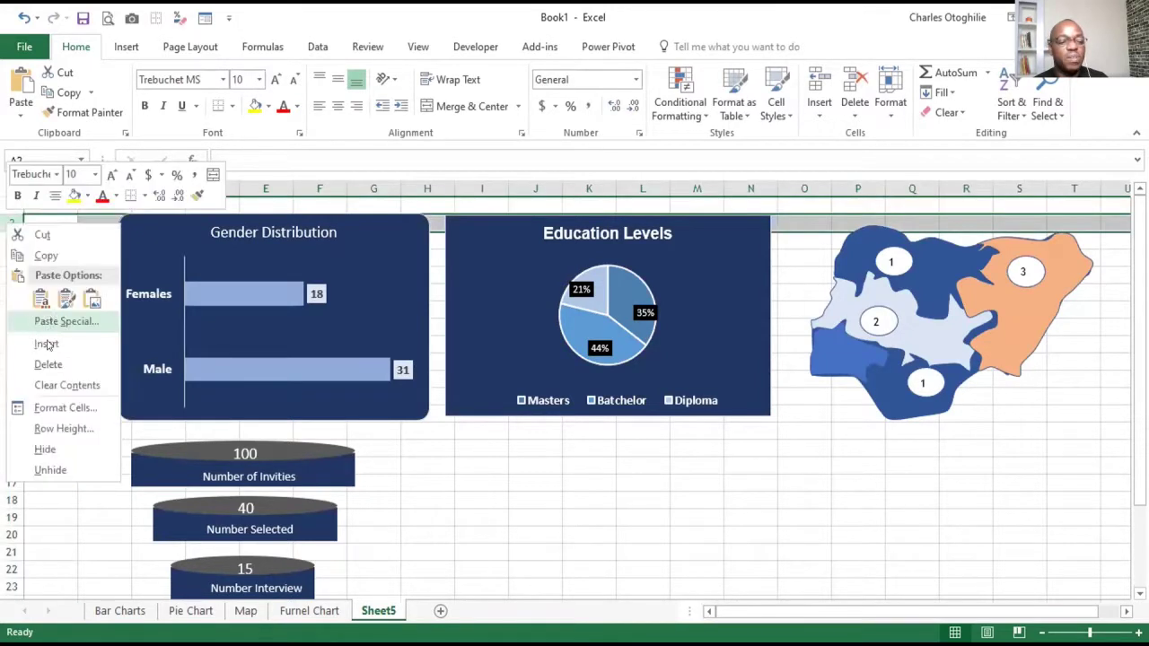
left_click(46, 345)
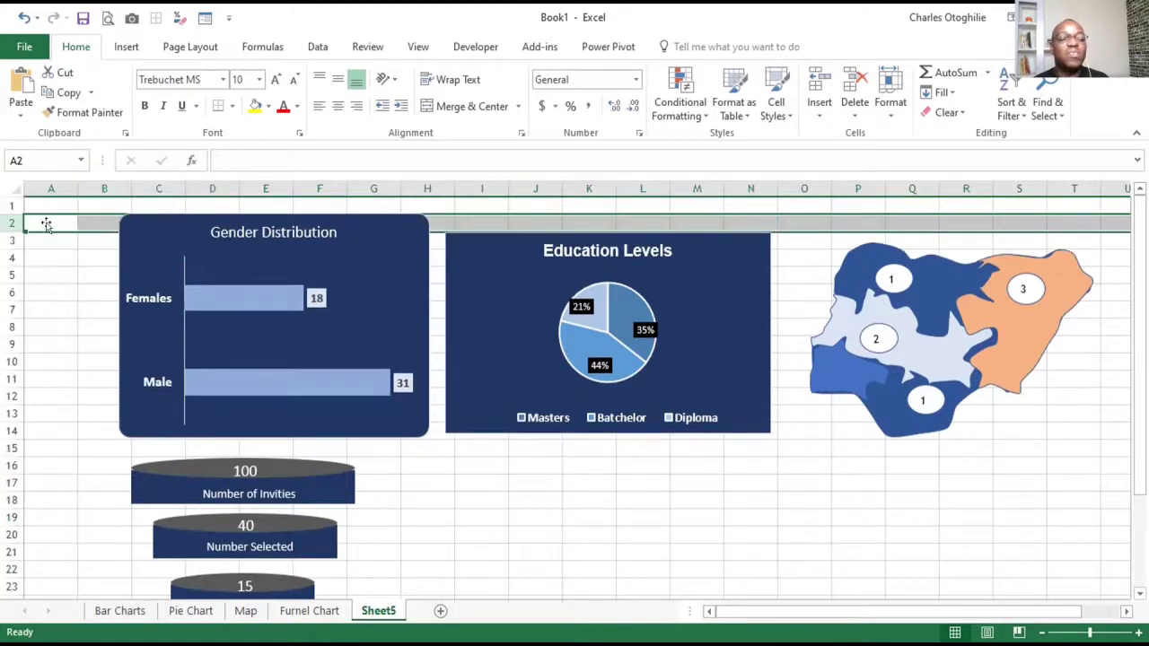
left_click(55, 209)
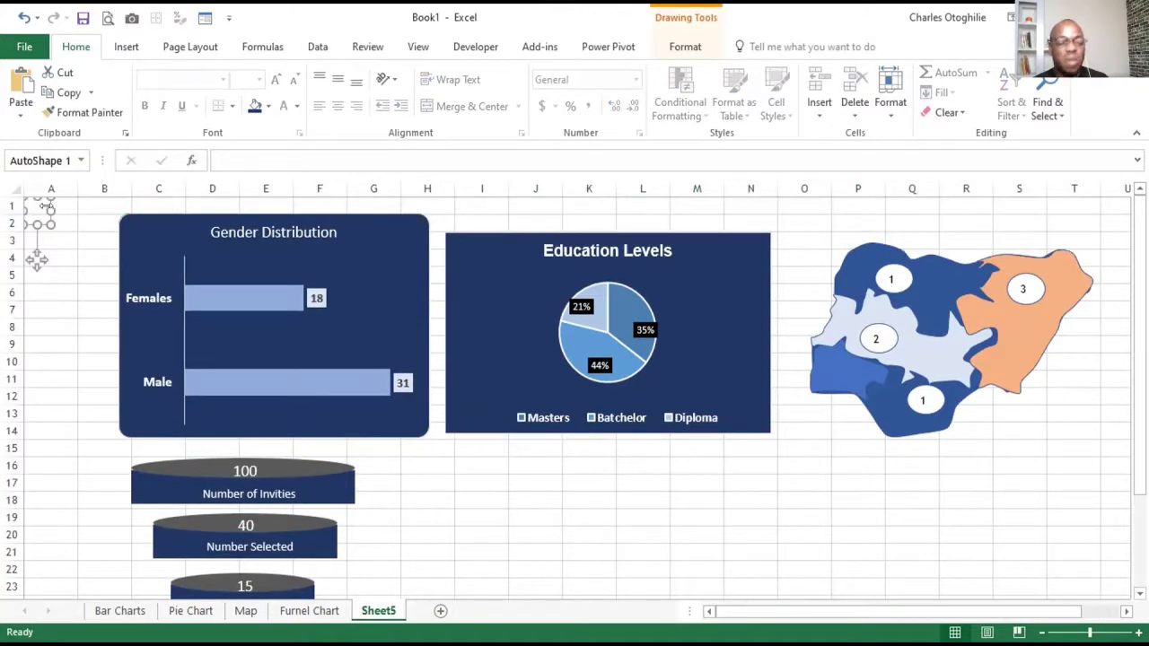
Delete the stray small shape over cells A1:A2 and fill the range A1:U1 with a medium grey theme color.
key("Delete")
left_click(50, 205)
left_click_drag(49, 205, 394, 208)
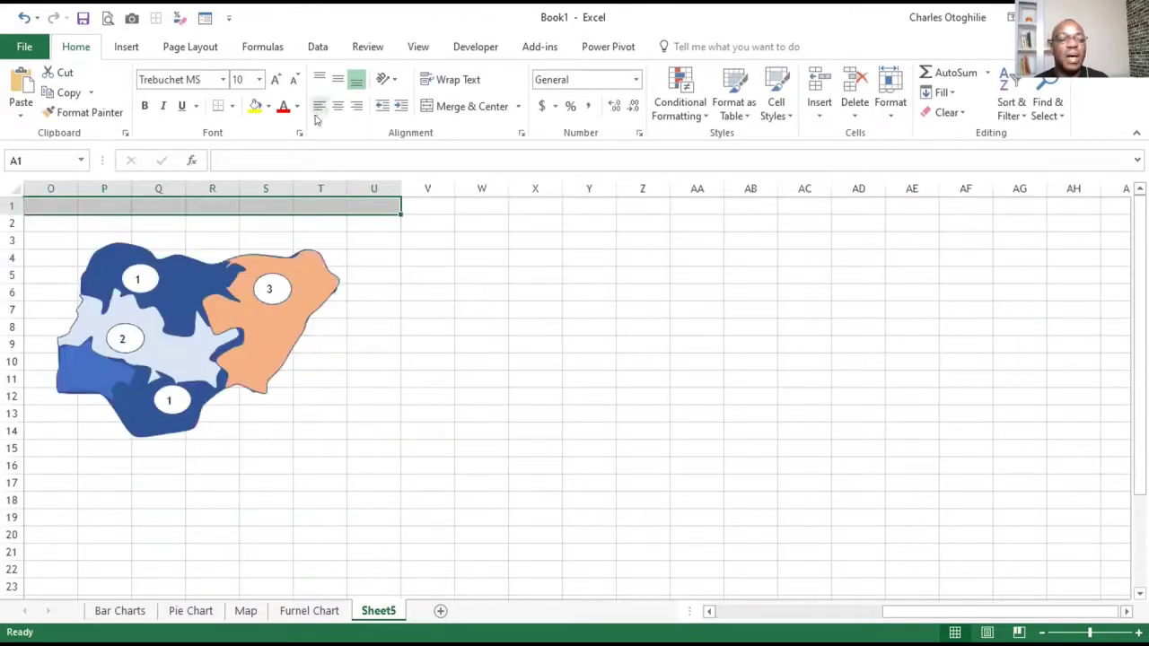
left_click(267, 107)
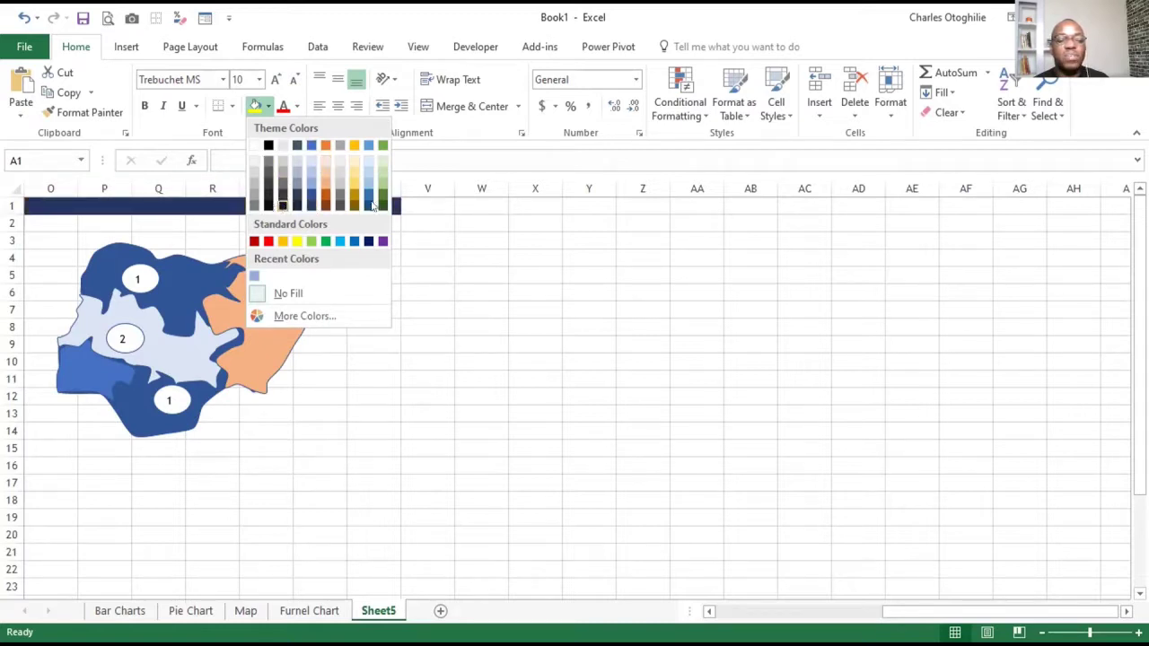
left_click(282, 175)
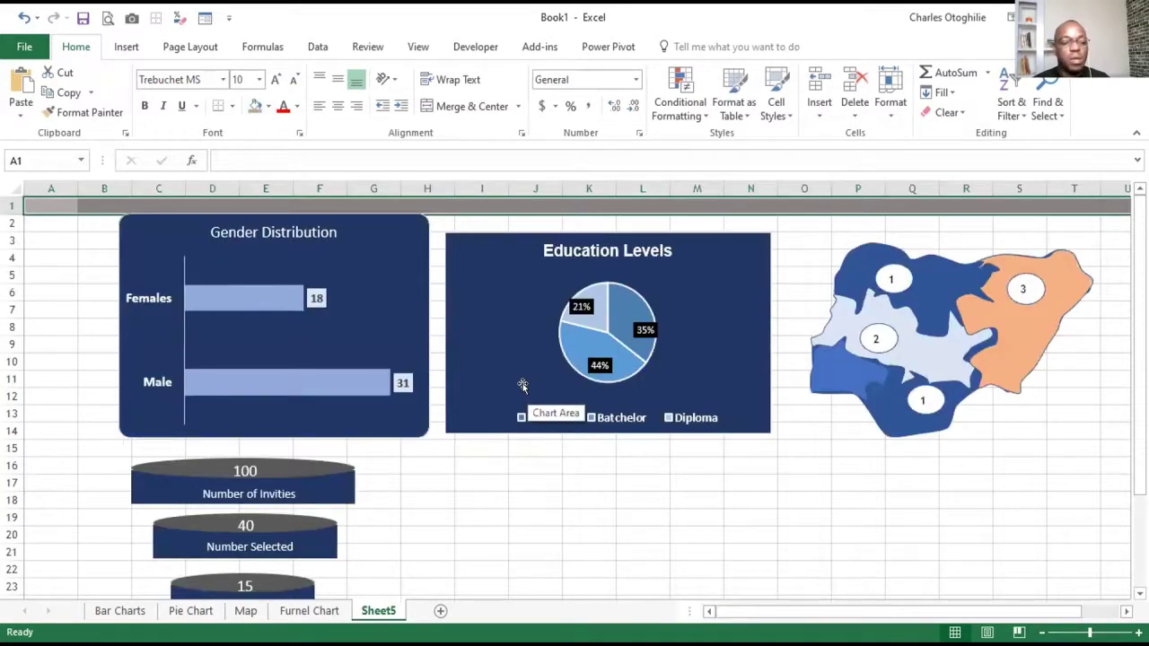
Fill the range A1:U40 behind the charts with the same grey as the dashboard background.
left_click_drag(50, 206, 1100, 592)
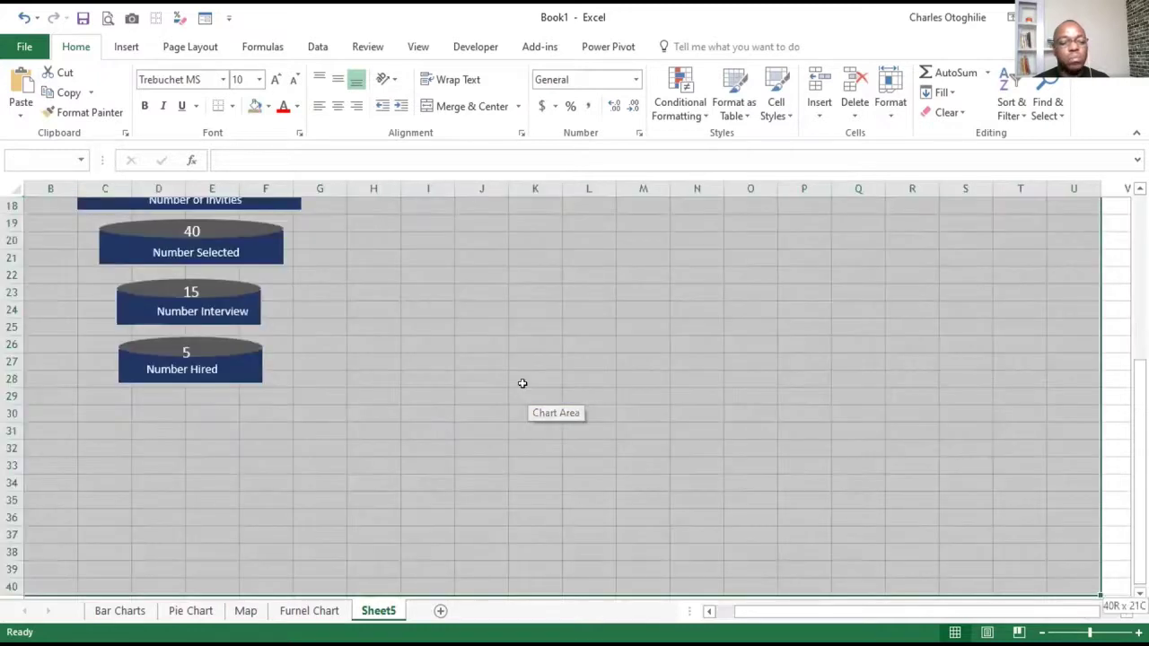
left_click(255, 105)
scroll(233, 301, "up", 6)
left_click(72, 272)
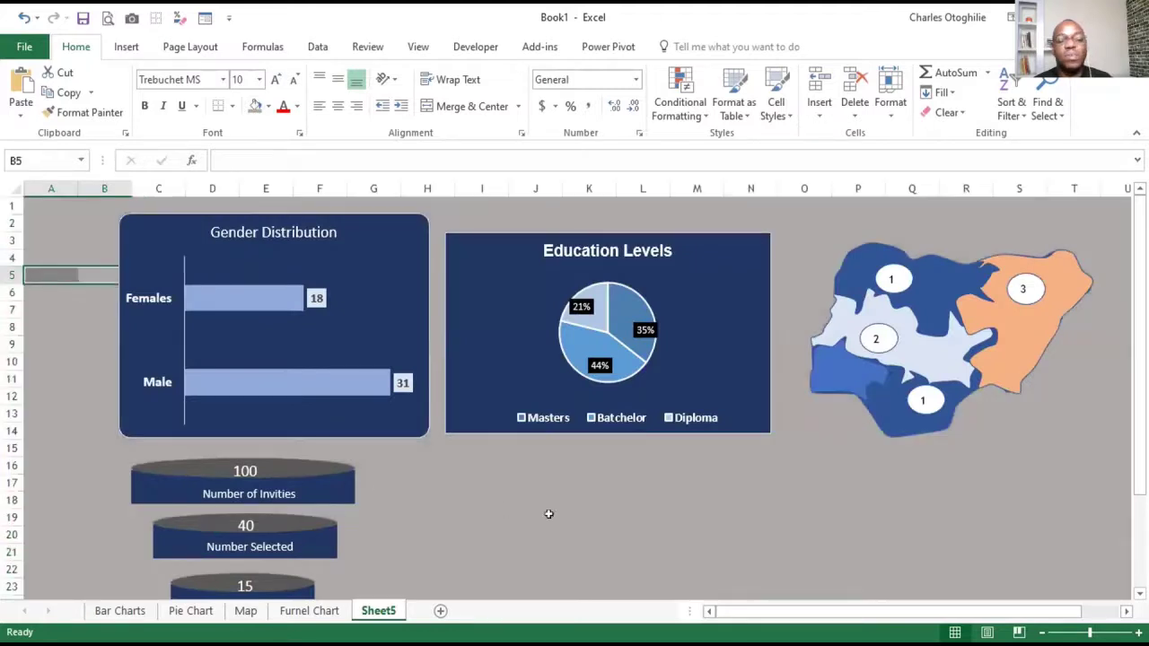
left_click(584, 516)
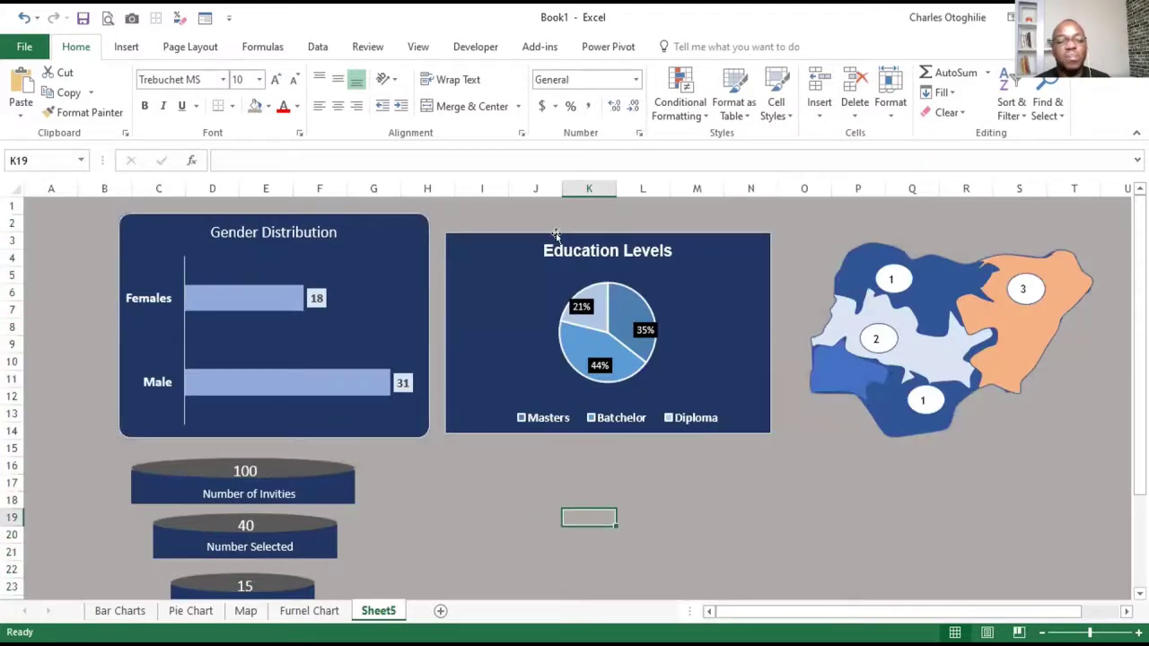